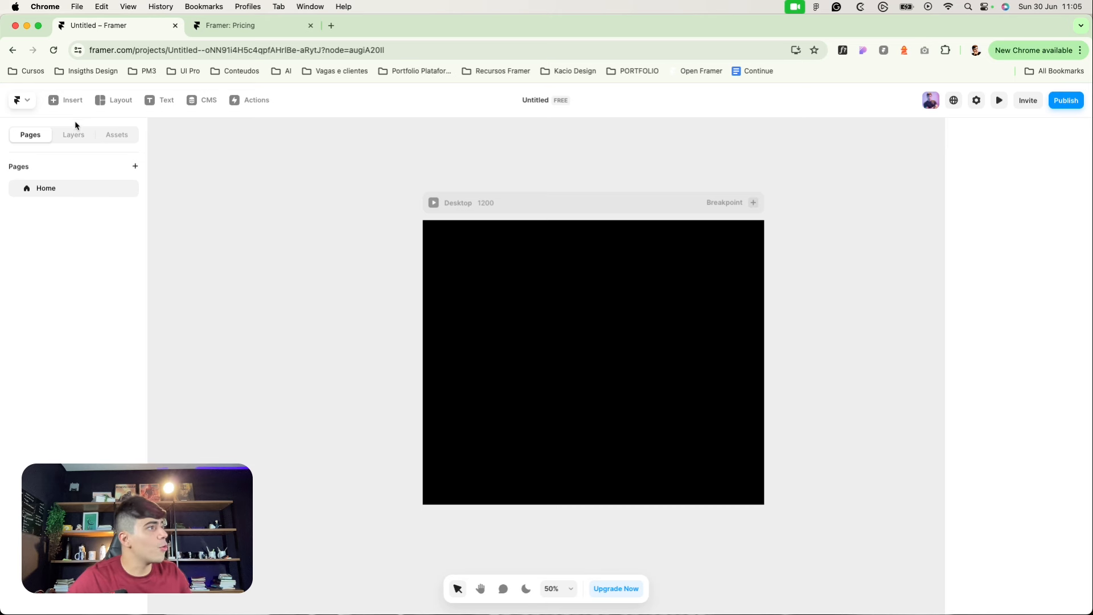
# Step: Drop a Mailchimp signup form onto the page and glance at its email input style
pyautogui.click(69, 105)
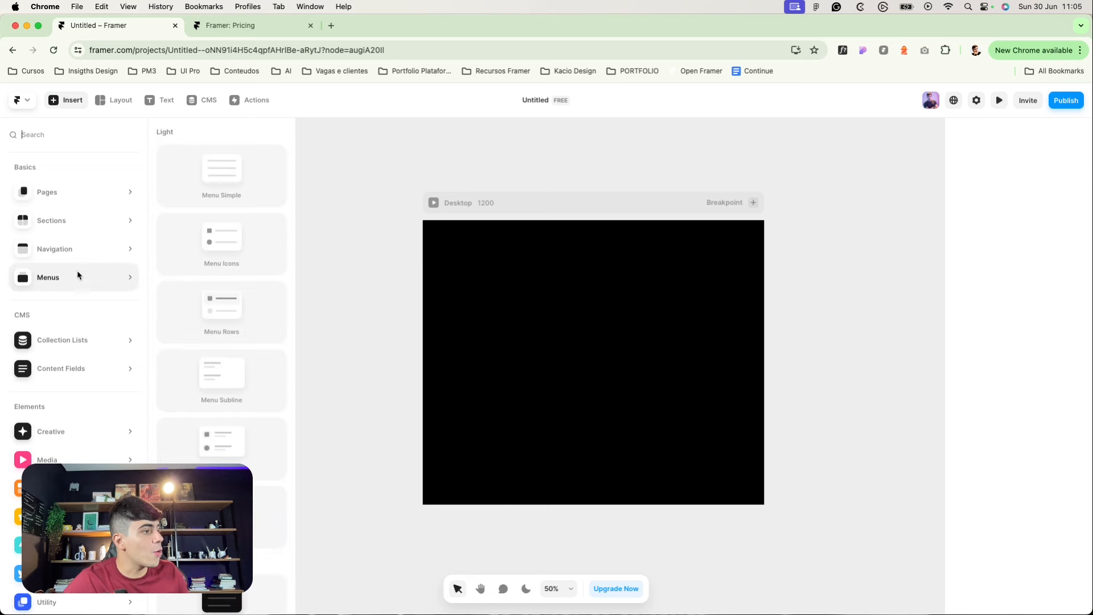
pyautogui.scroll(-1, 77, 275)
pyautogui.moveTo(63, 475)
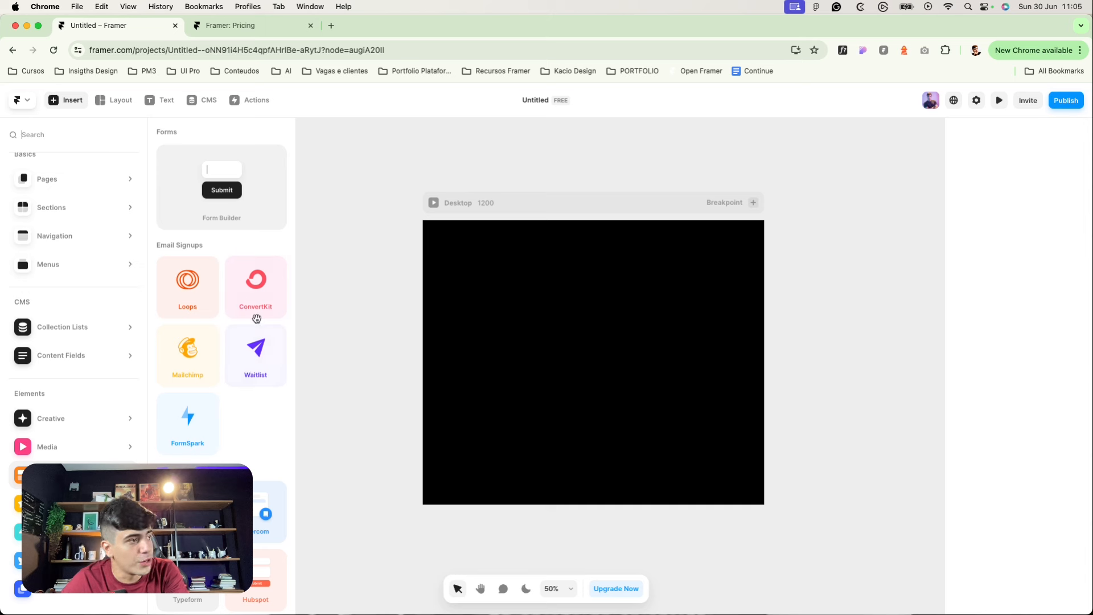
pyautogui.moveTo(198, 358); pyautogui.dragTo(571, 356)
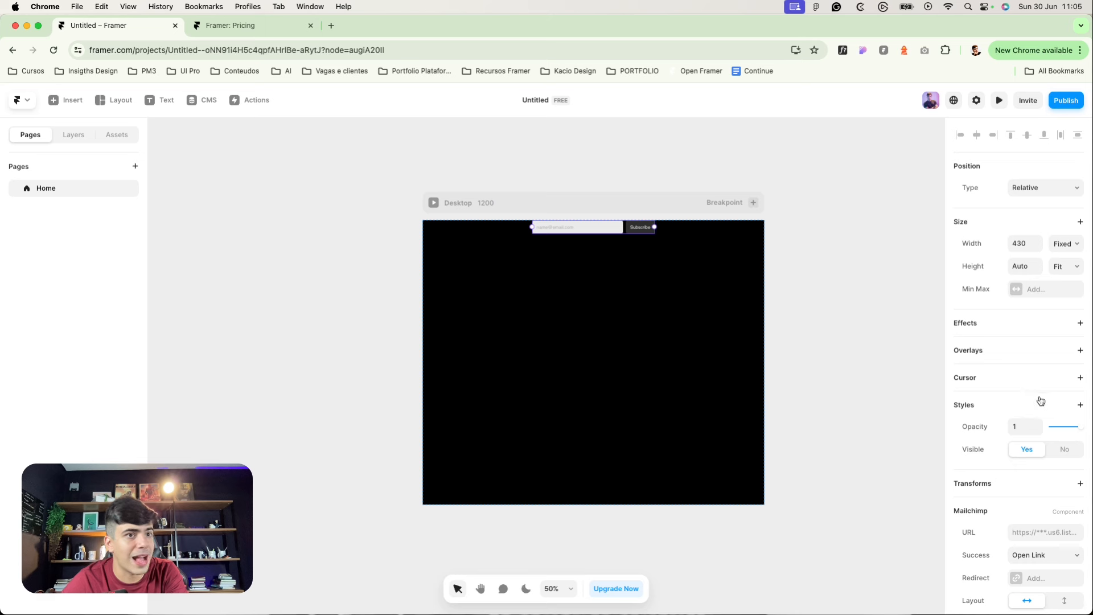
pyautogui.scroll(-5, 1020, 444)
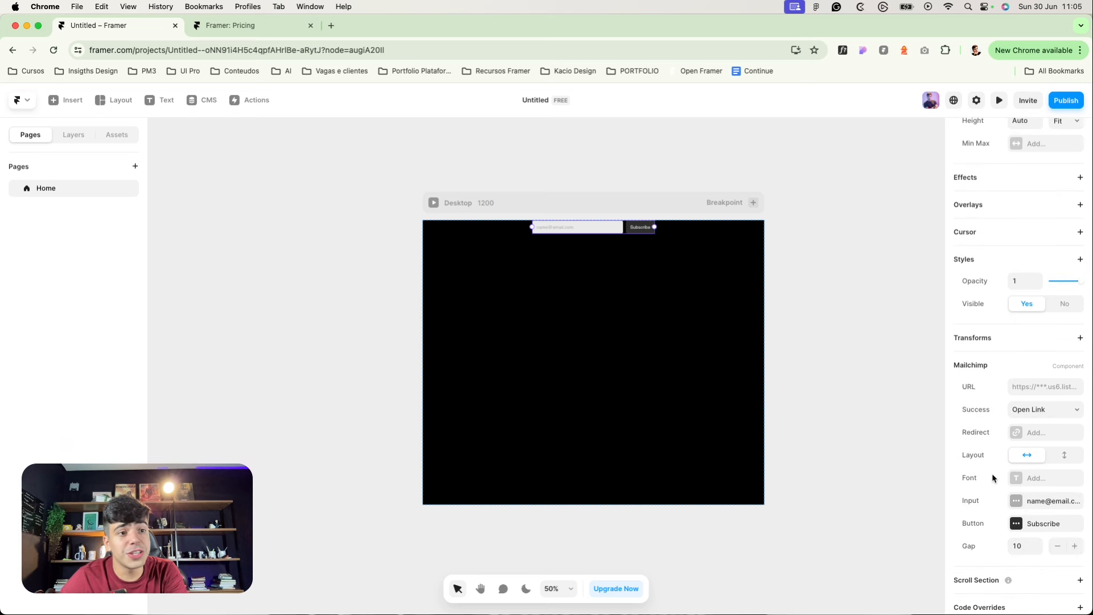
pyautogui.click(1019, 501)
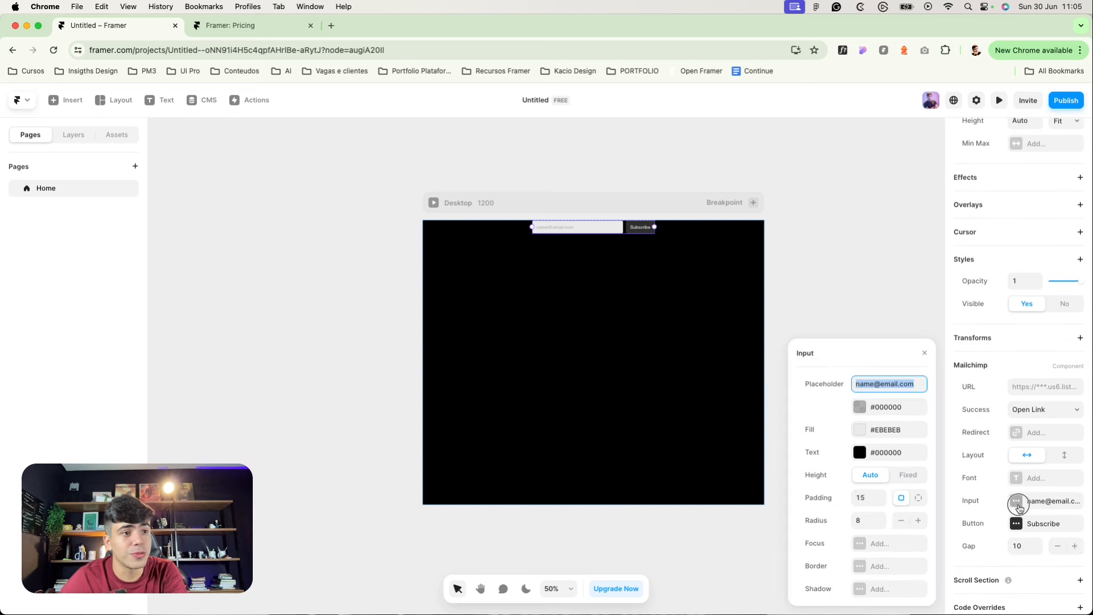
pyautogui.click(1020, 501)
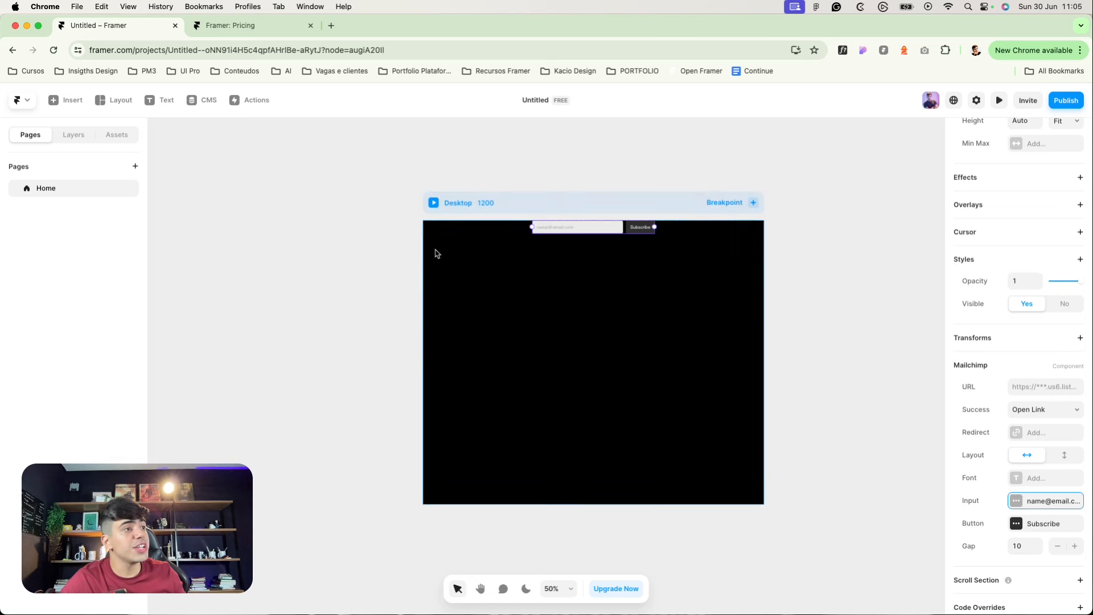
pyautogui.click(385, 240)
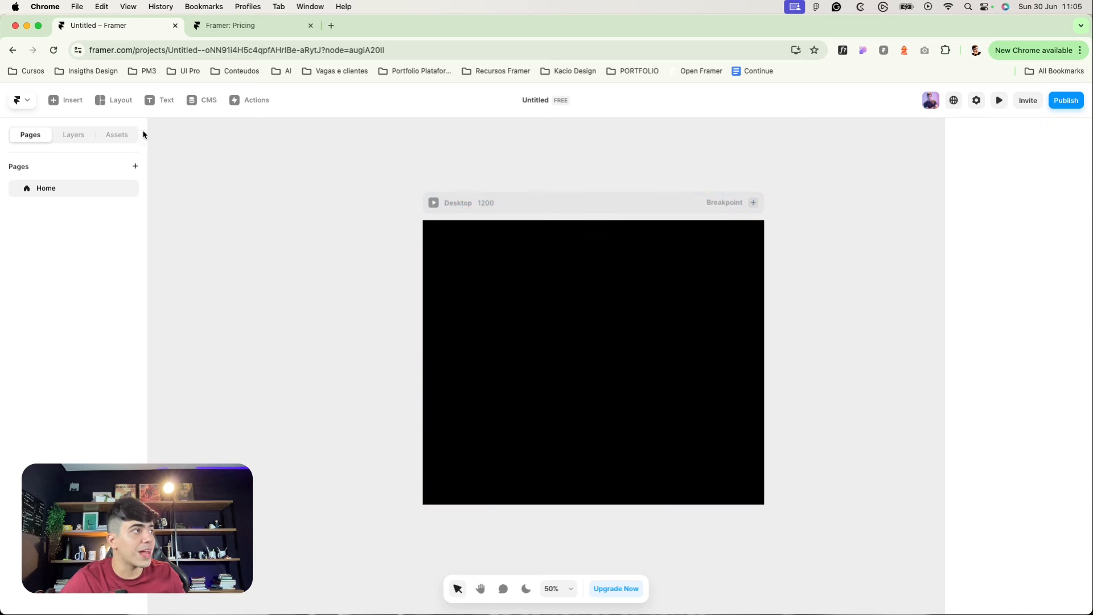
# Step: Add the ready-made Form Builder form to Desktop and centre the frame's content vertically
pyautogui.click(69, 100)
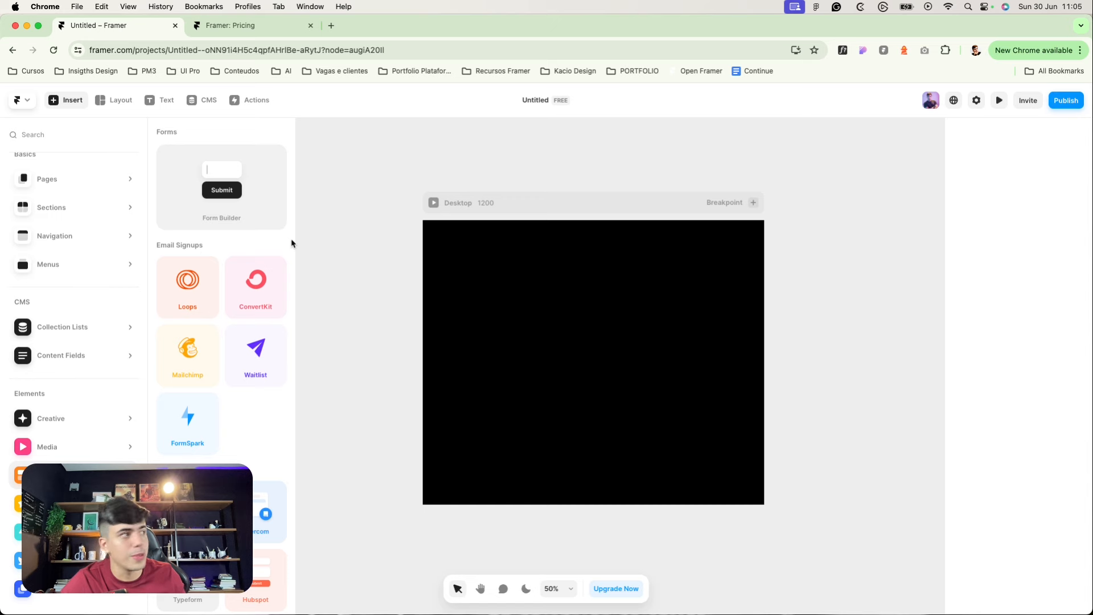
pyautogui.moveTo(224, 165); pyautogui.dragTo(594, 326)
pyautogui.click(480, 208)
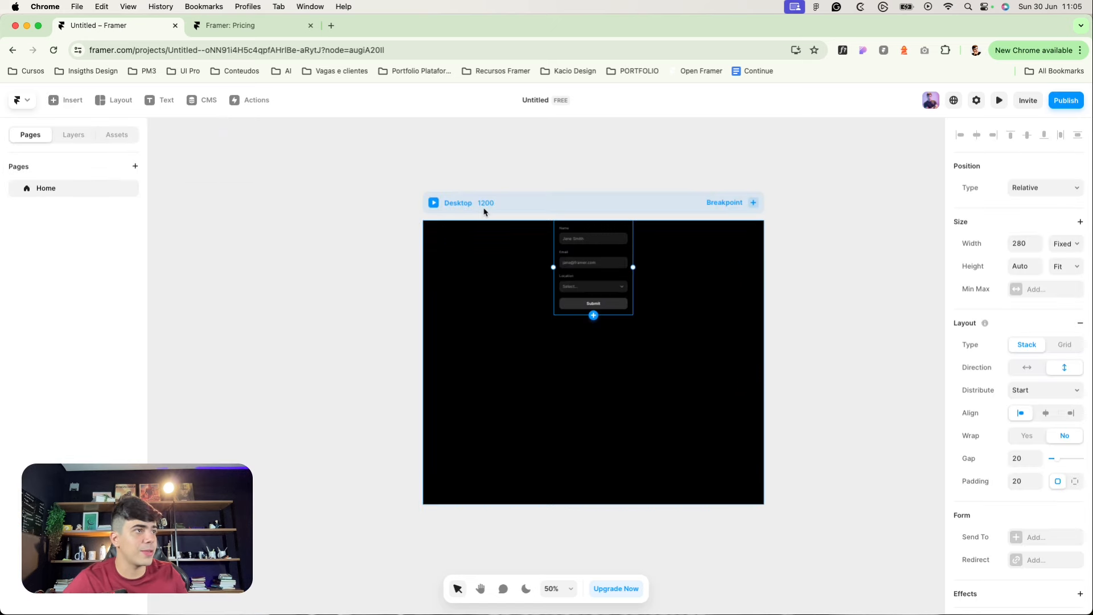
pyautogui.click(1053, 336)
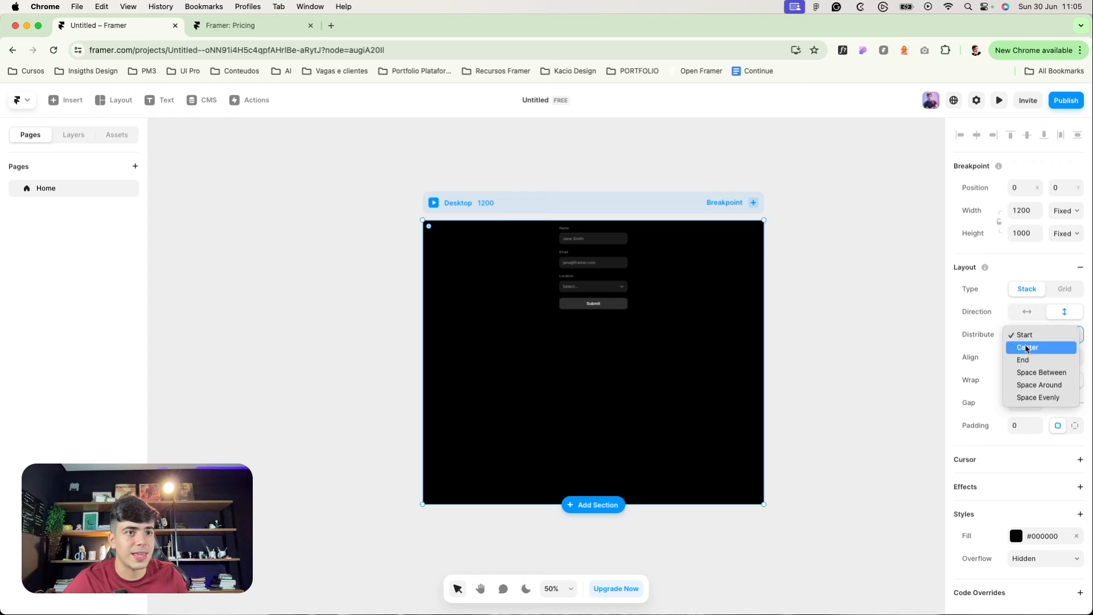
pyautogui.click(1035, 345)
pyautogui.click(322, 229)
pyautogui.scroll(5, 517, 281)
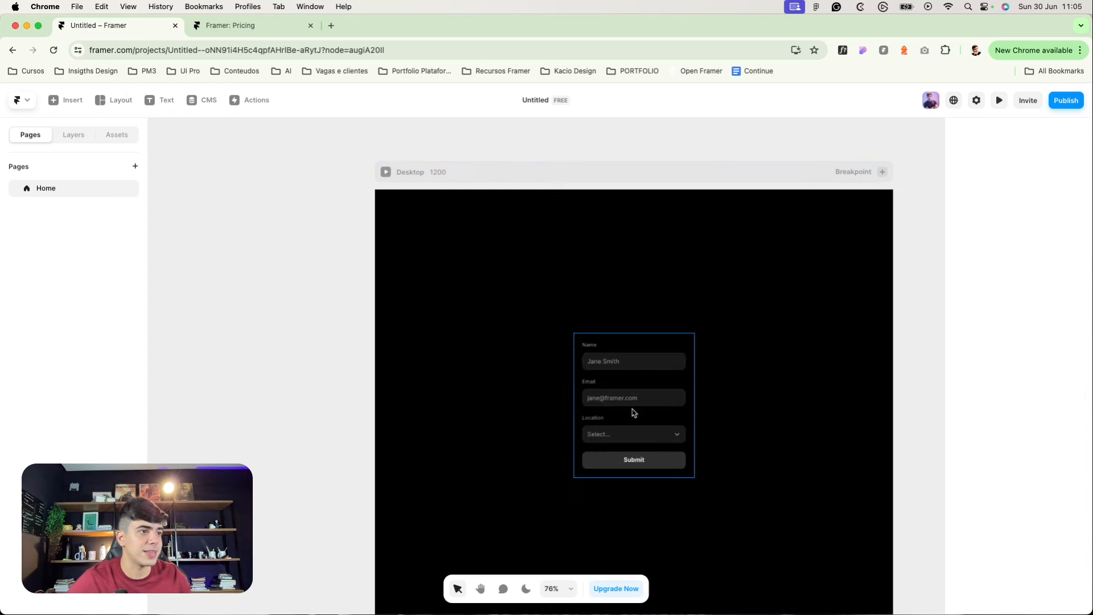
pyautogui.click(74, 135)
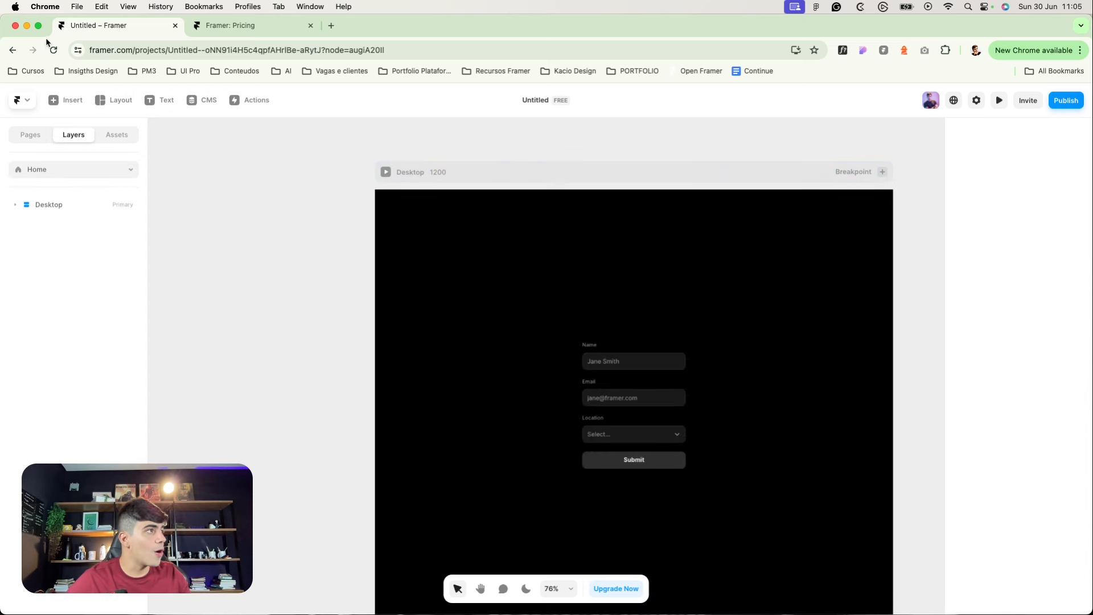
# Step: Expand the Form and first Label layers, then select the Name field's Input layer
pyautogui.click(39, 26)
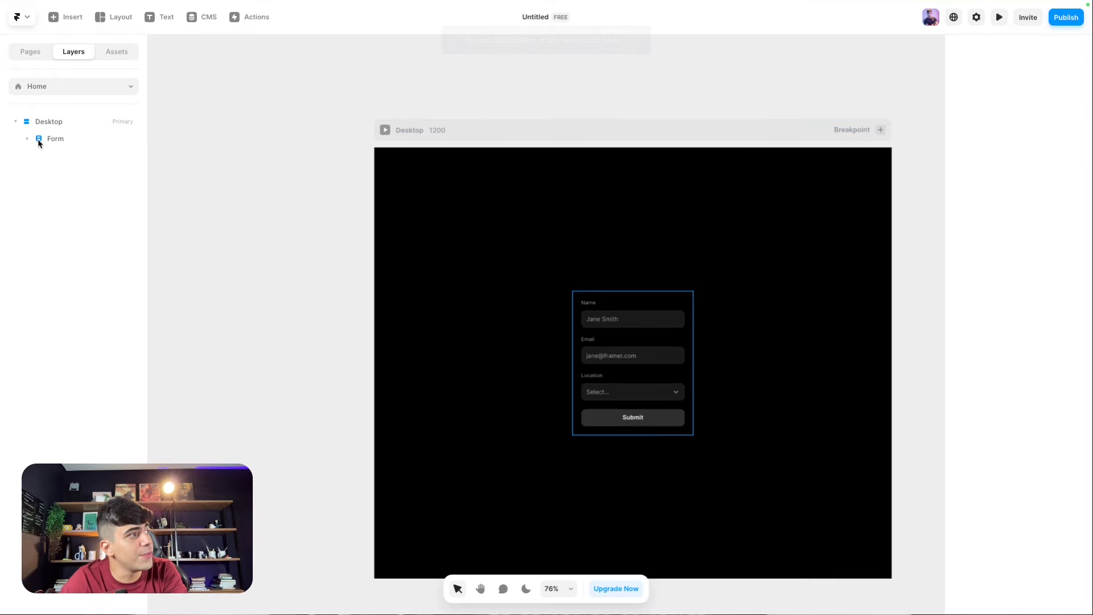
pyautogui.click(52, 142)
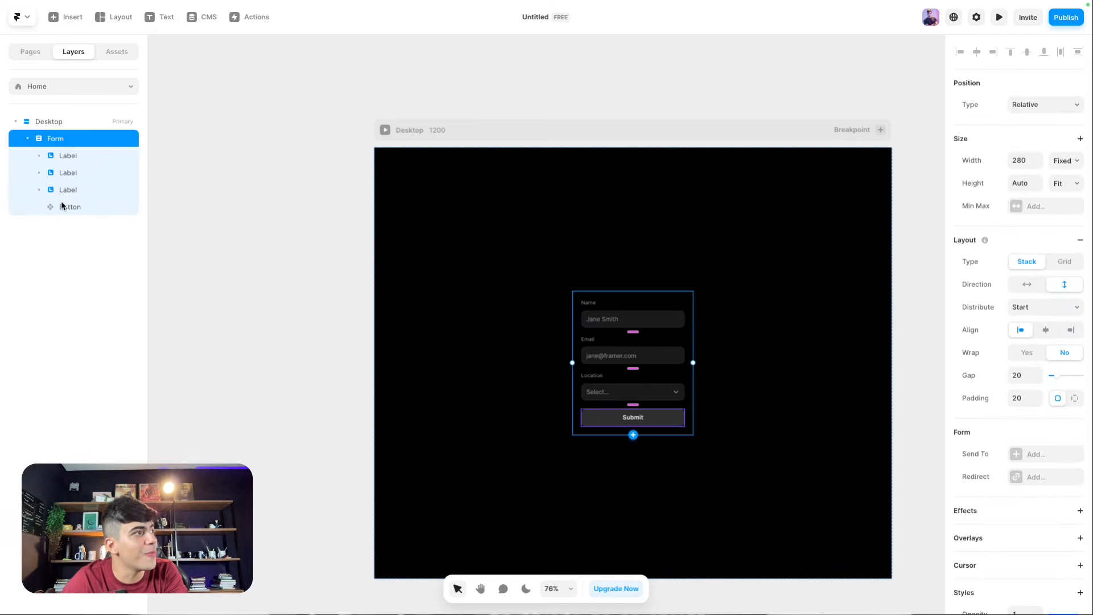
pyautogui.click(39, 156)
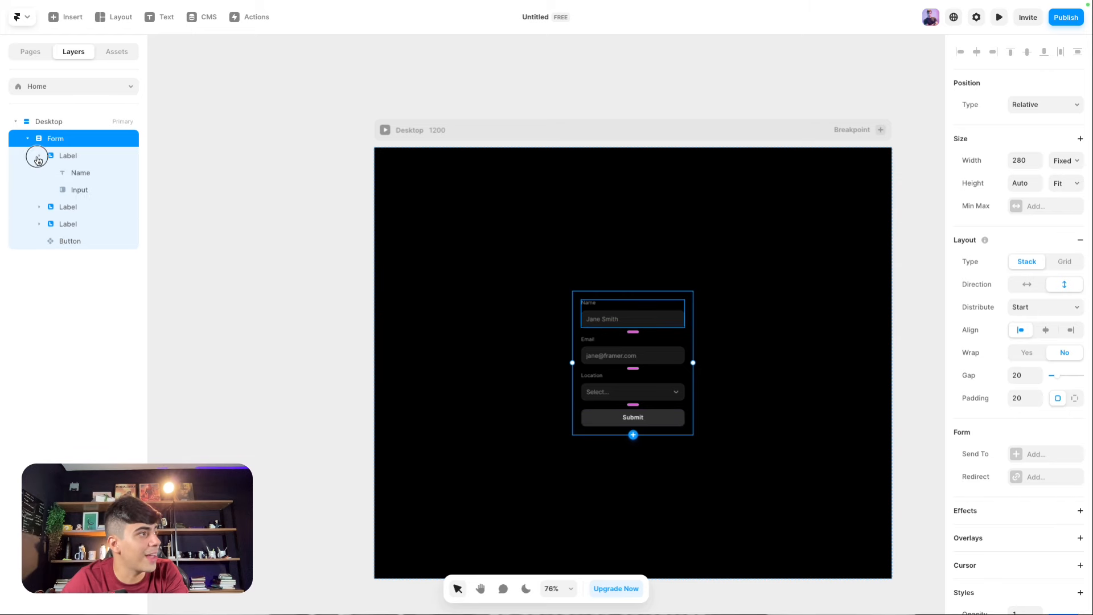
pyautogui.click(85, 173)
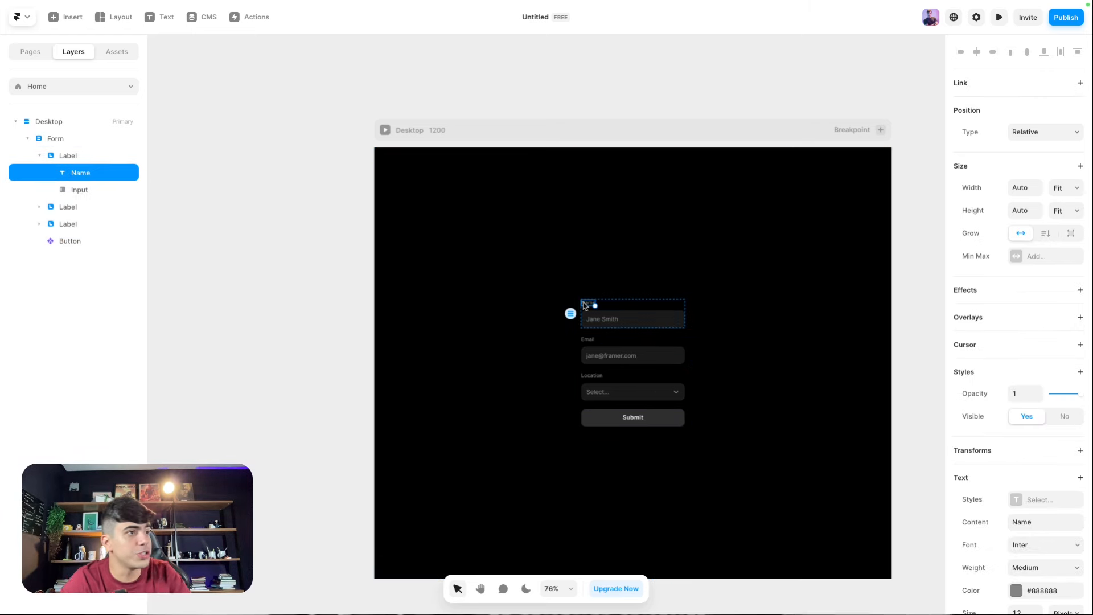
pyautogui.scroll(5, 614, 317)
pyautogui.scroll(3, 592, 310)
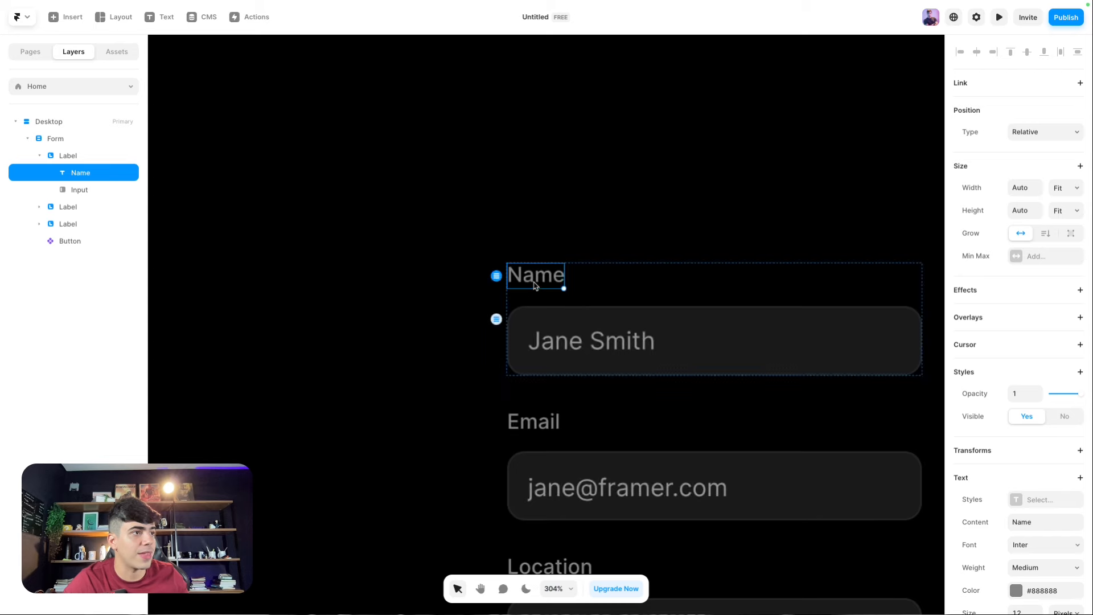
pyautogui.scroll(-3, 556, 287)
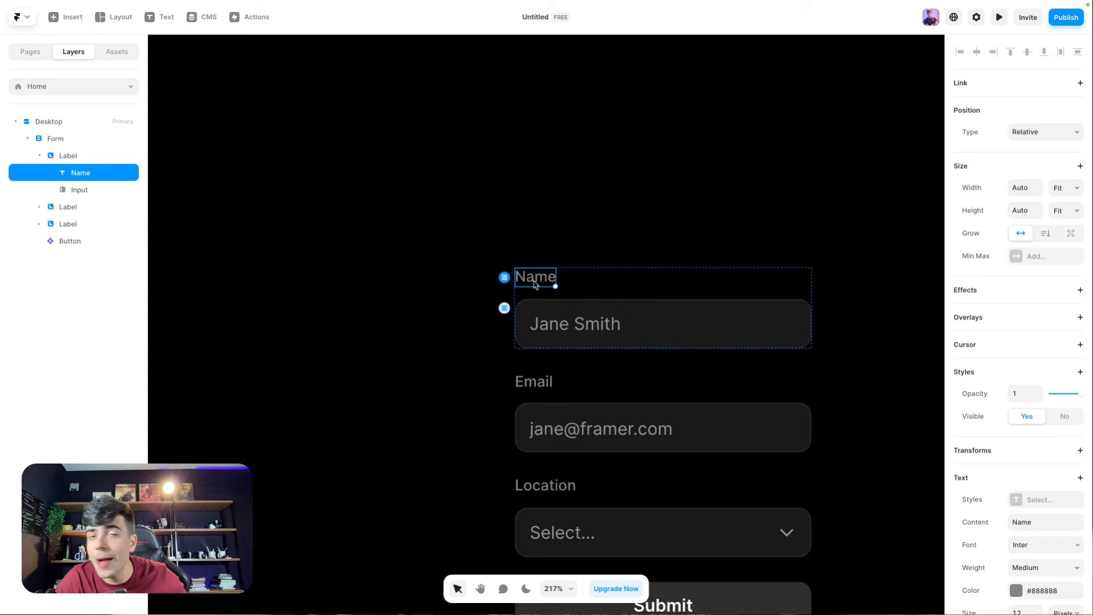
pyautogui.click(76, 191)
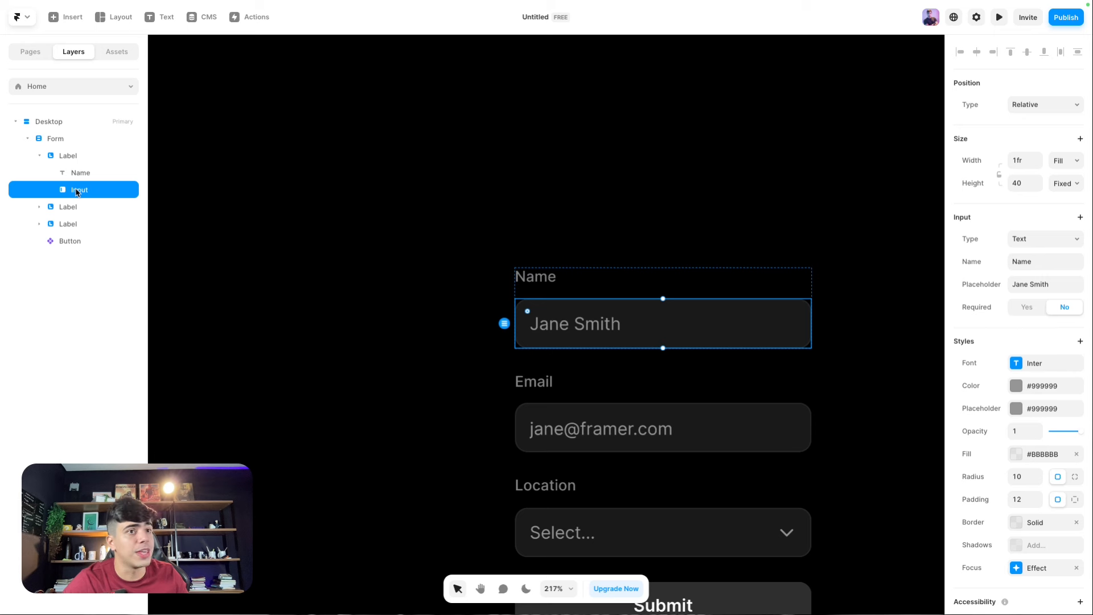
pyautogui.scroll(-3, 475, 341)
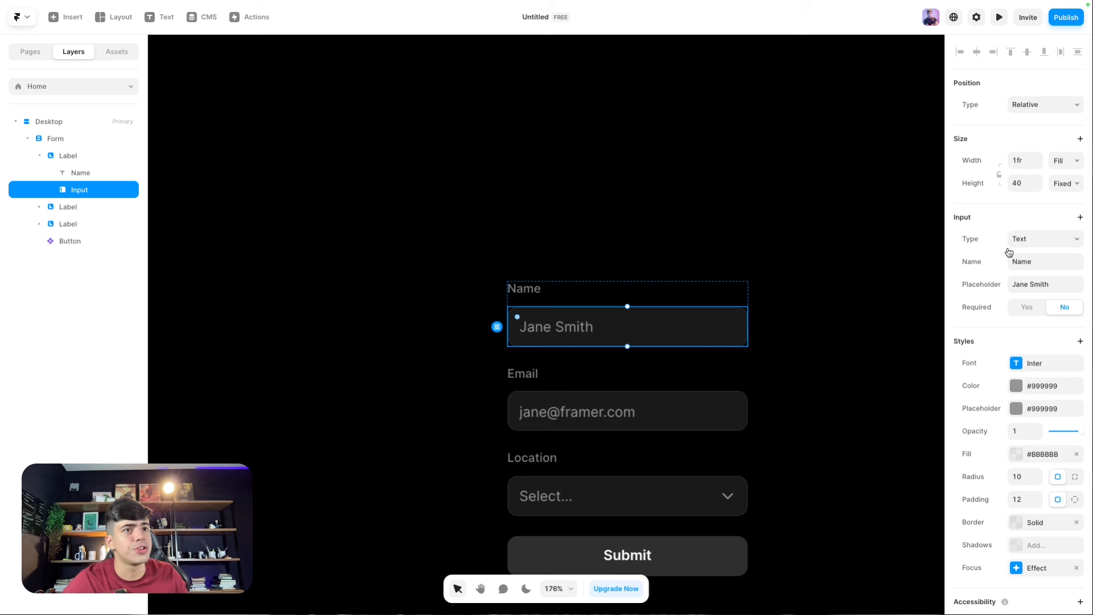
# Step: Cycle the input type through Text Area, Email, Number, Phone Number and URL, ending on Date
pyautogui.scroll(-2, 821, 289)
pyautogui.click(1027, 238)
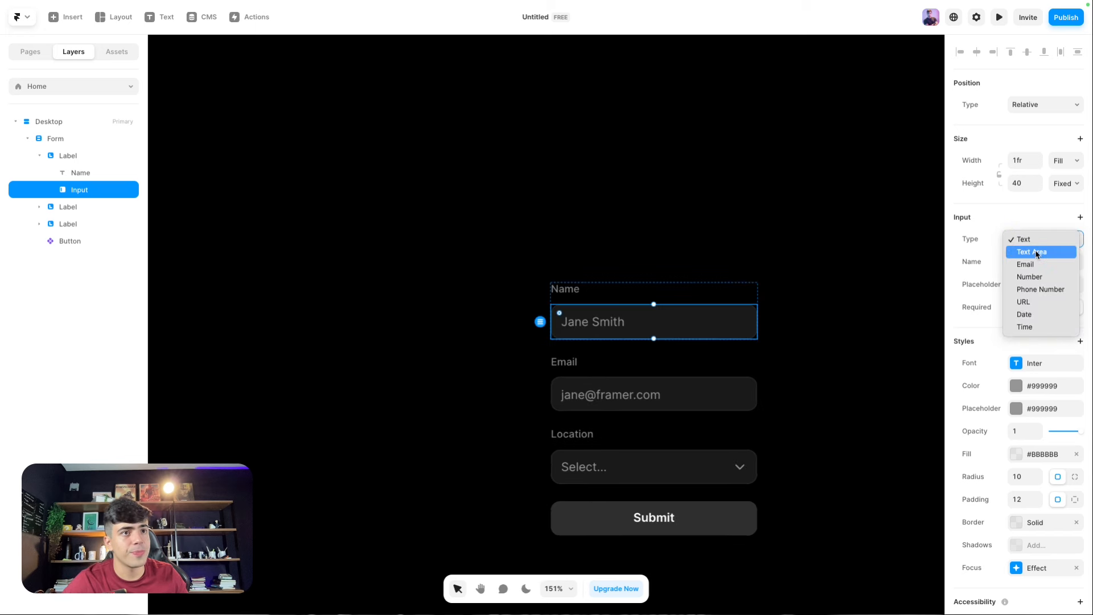
pyautogui.click(1037, 254)
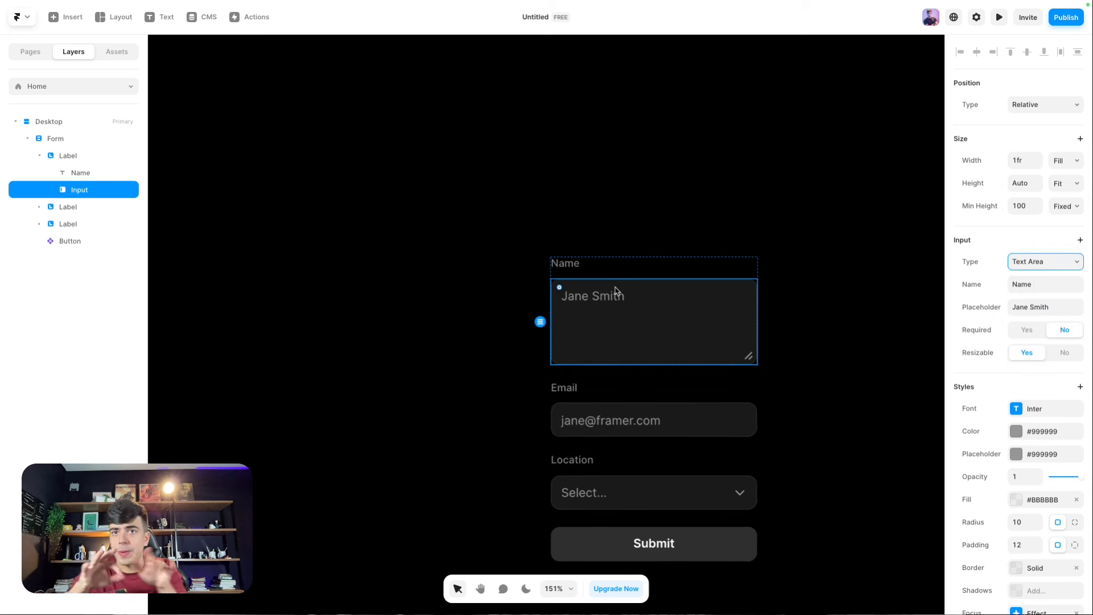
pyautogui.click(1040, 265)
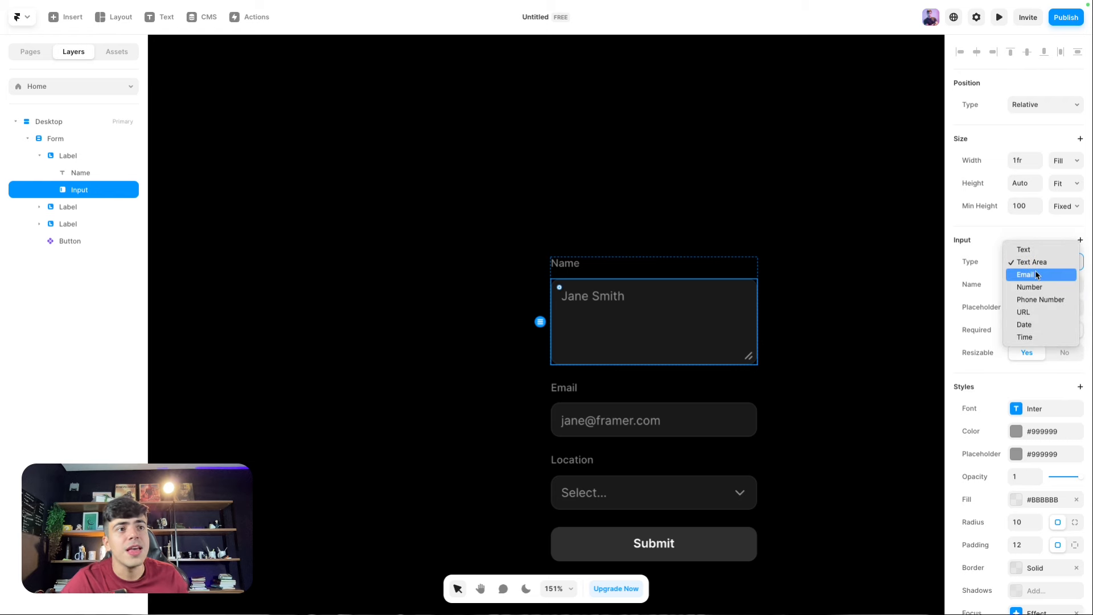
pyautogui.click(1036, 274)
pyautogui.click(1028, 261)
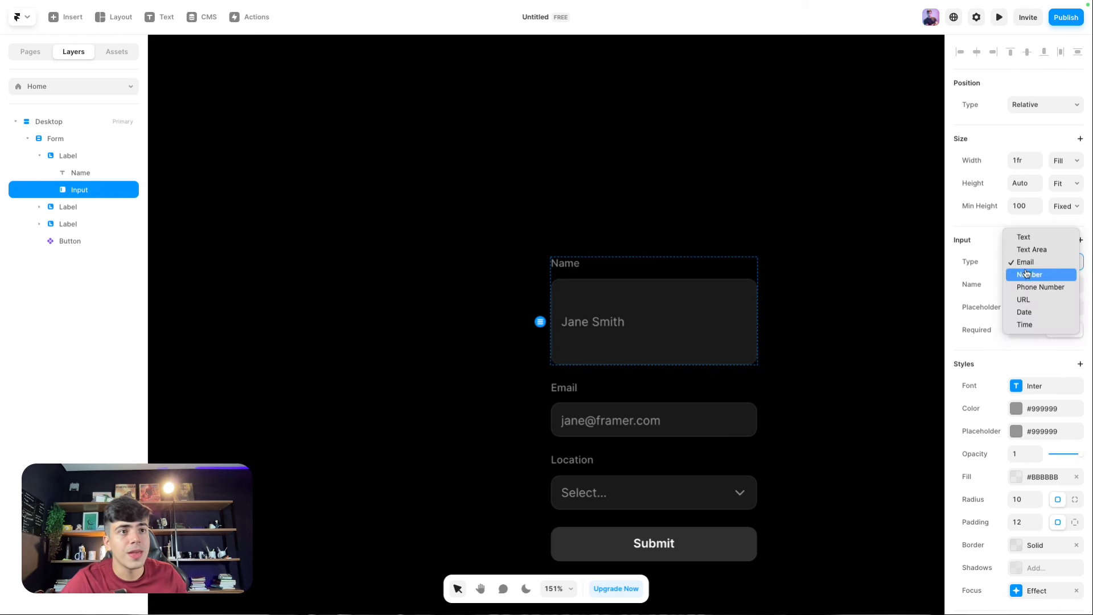
pyautogui.click(1028, 275)
pyautogui.click(1028, 267)
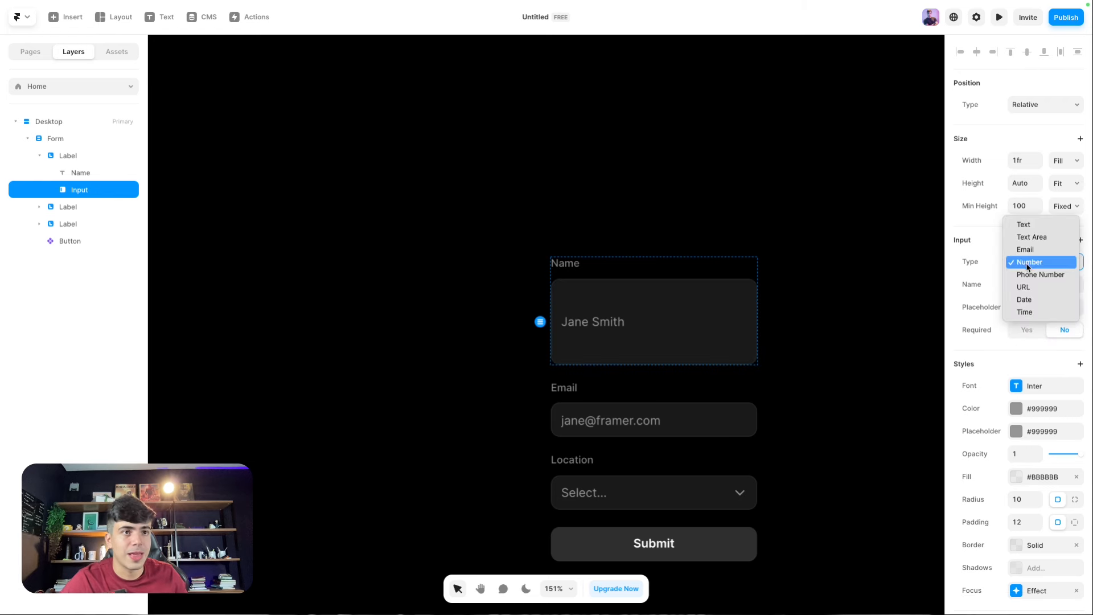
pyautogui.click(1028, 276)
pyautogui.click(1029, 267)
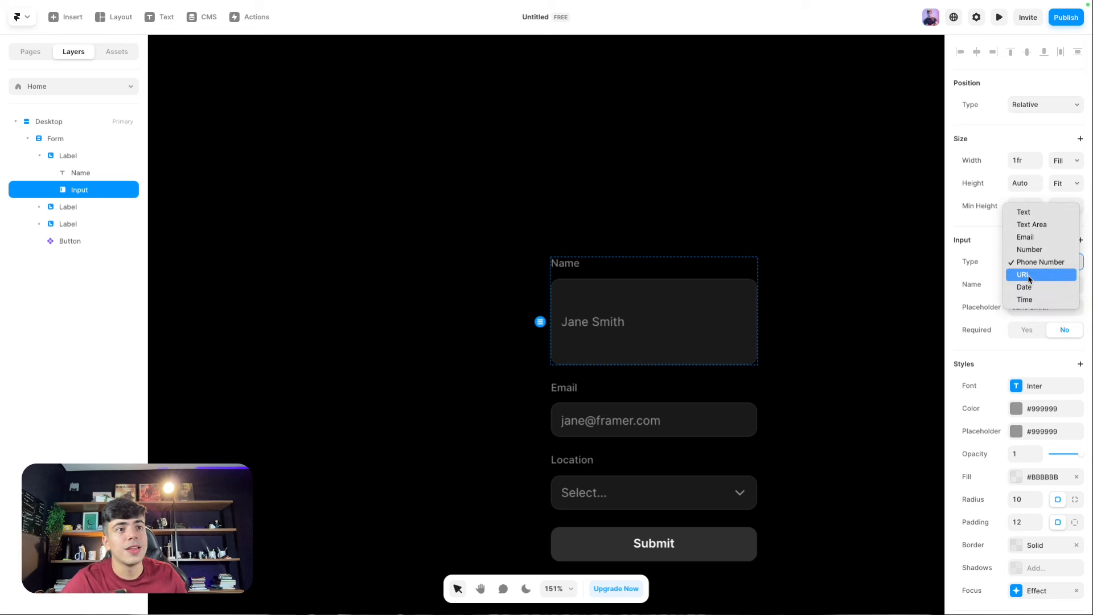
pyautogui.click(1029, 276)
pyautogui.click(1027, 263)
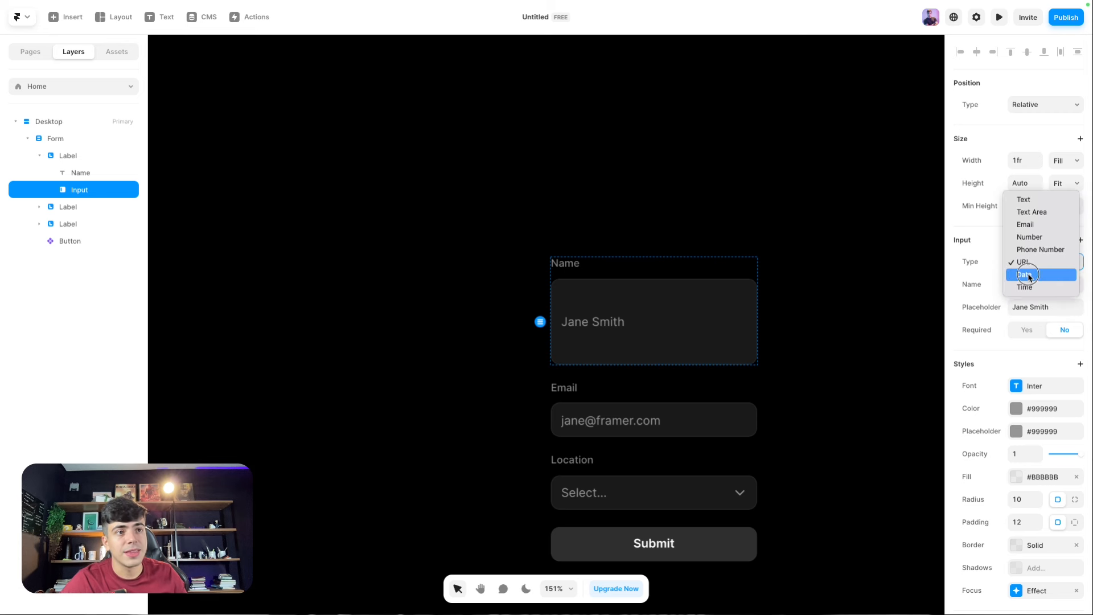
pyautogui.click(1027, 274)
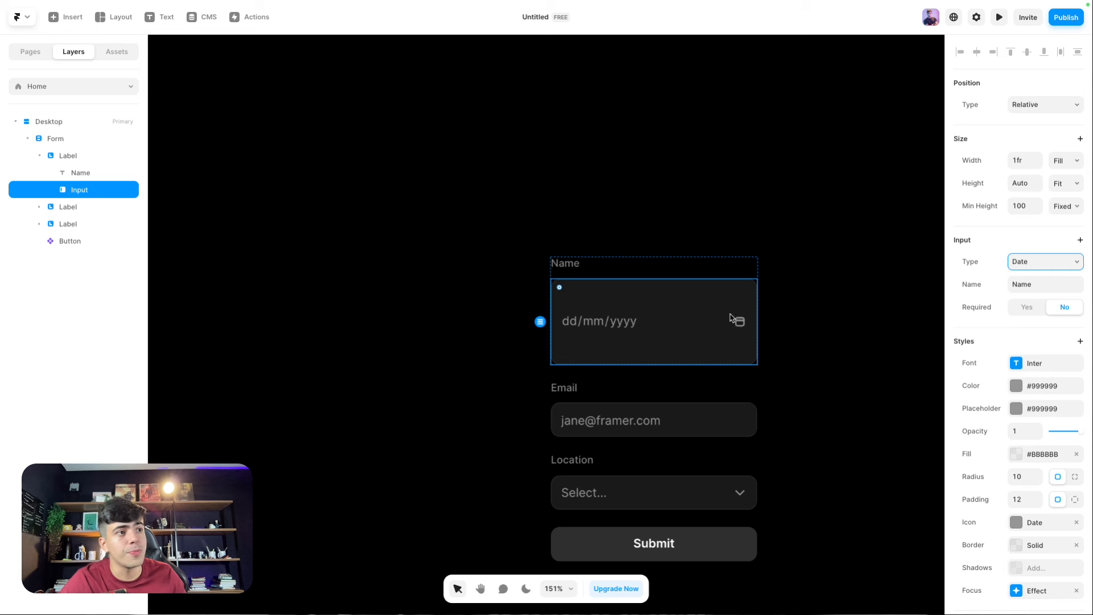
# Step: Try the Time type, undo back to Date, and look through the extra input options
pyautogui.click(1019, 262)
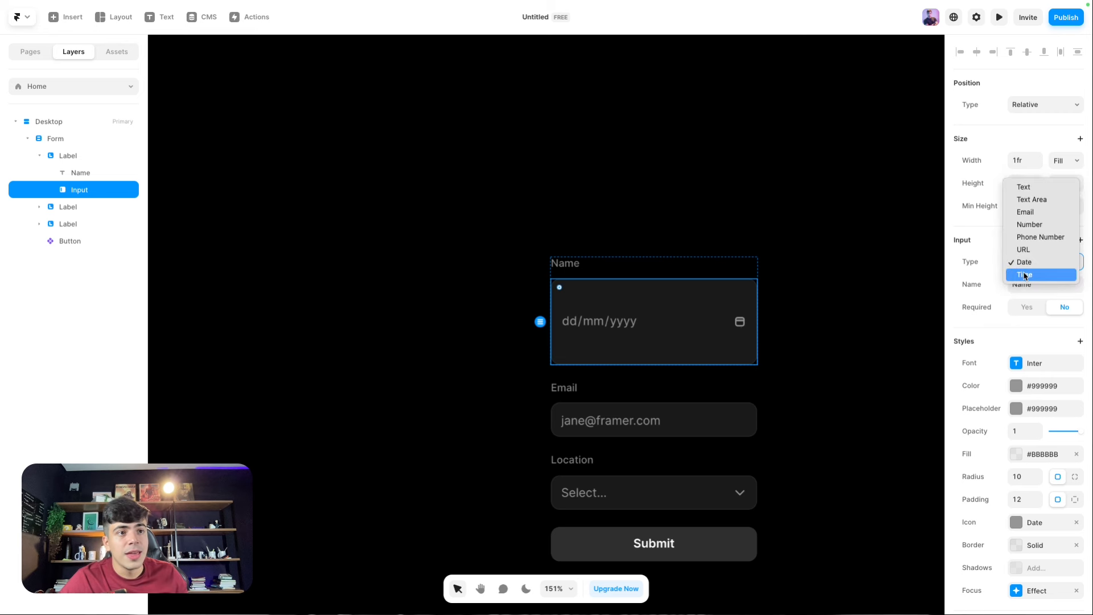
pyautogui.click(1025, 275)
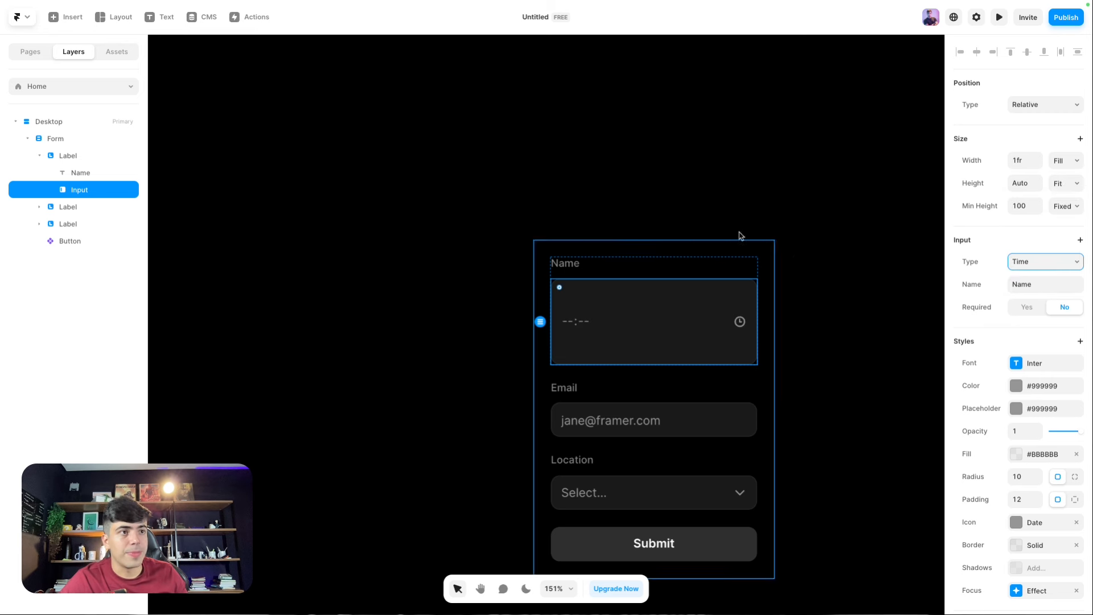
pyautogui.press('super+z')
pyautogui.click(1080, 240)
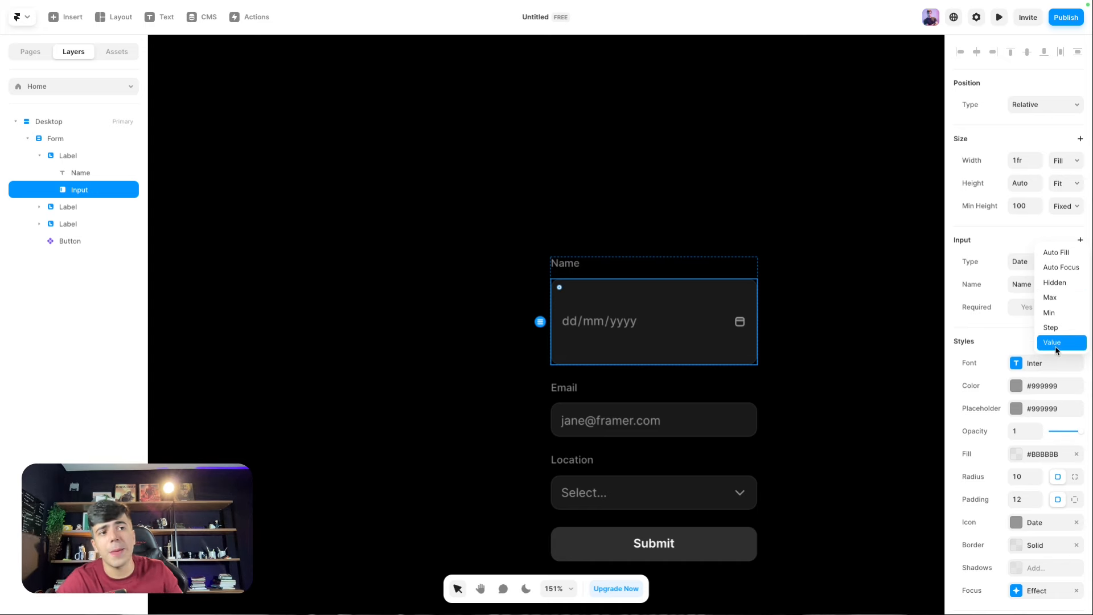
pyautogui.click(971, 247)
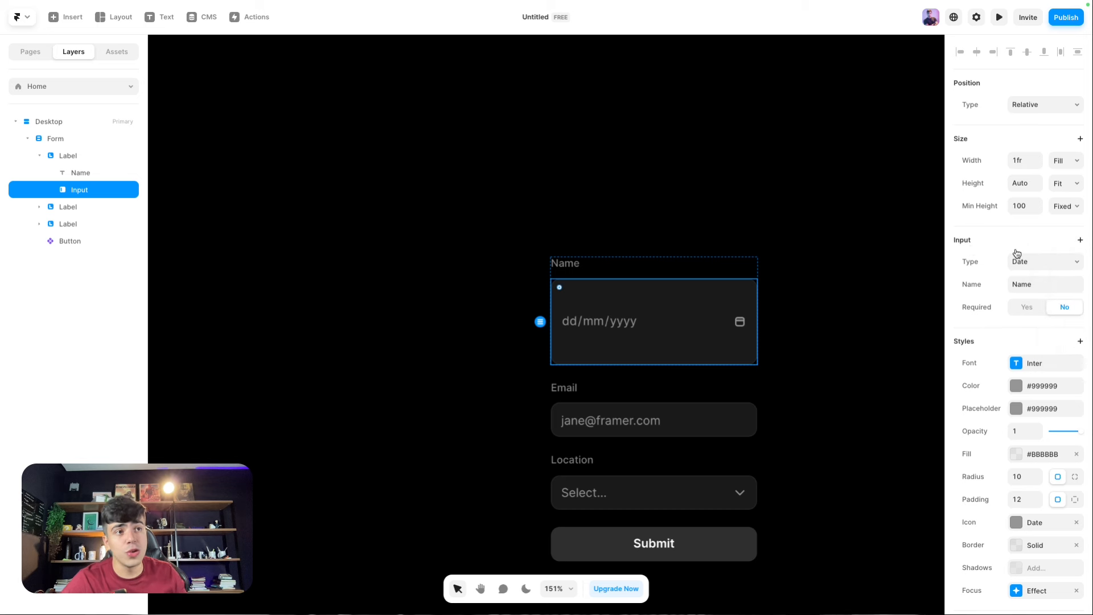
pyautogui.scroll(-2, 1018, 323)
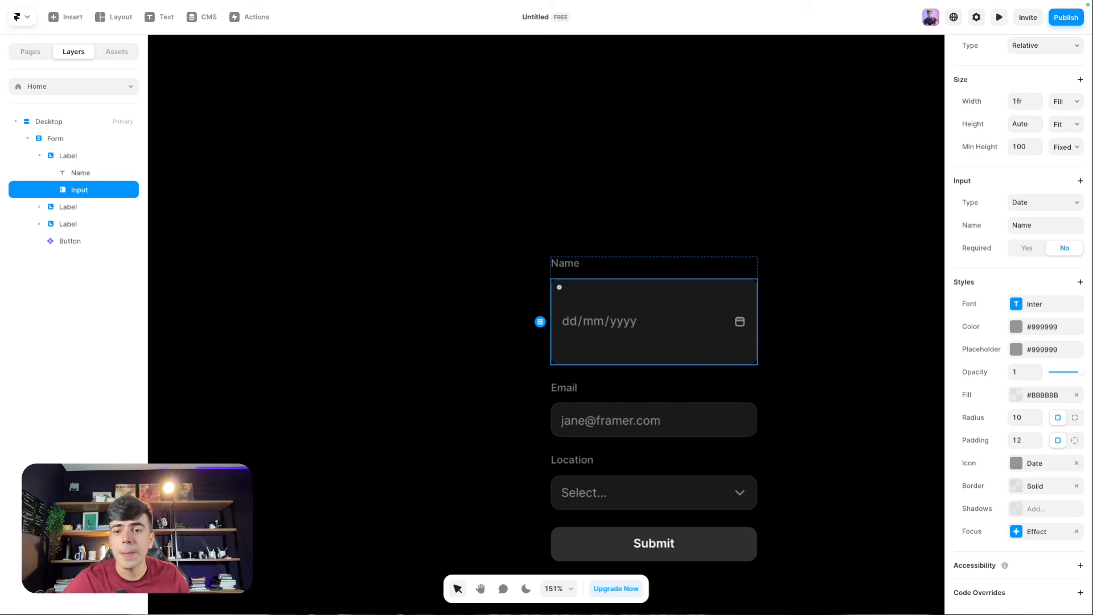
pyautogui.scroll(-5, 677, 251)
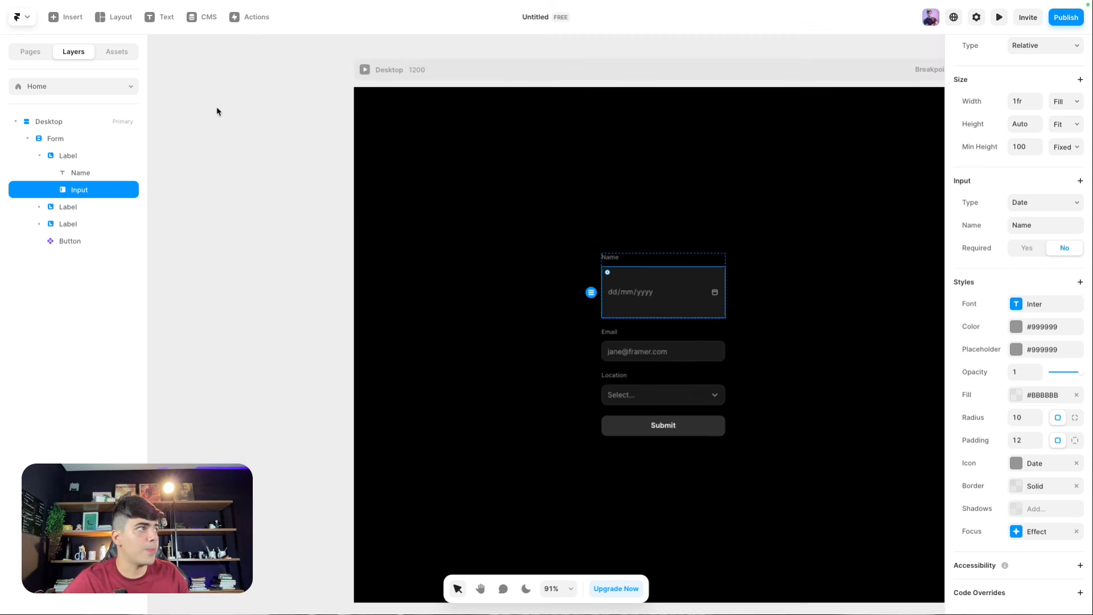
# Step: Add a text layer above the form reading 'Lets talk'
pyautogui.click(193, 102)
pyautogui.click(151, 25)
pyautogui.click(149, 17)
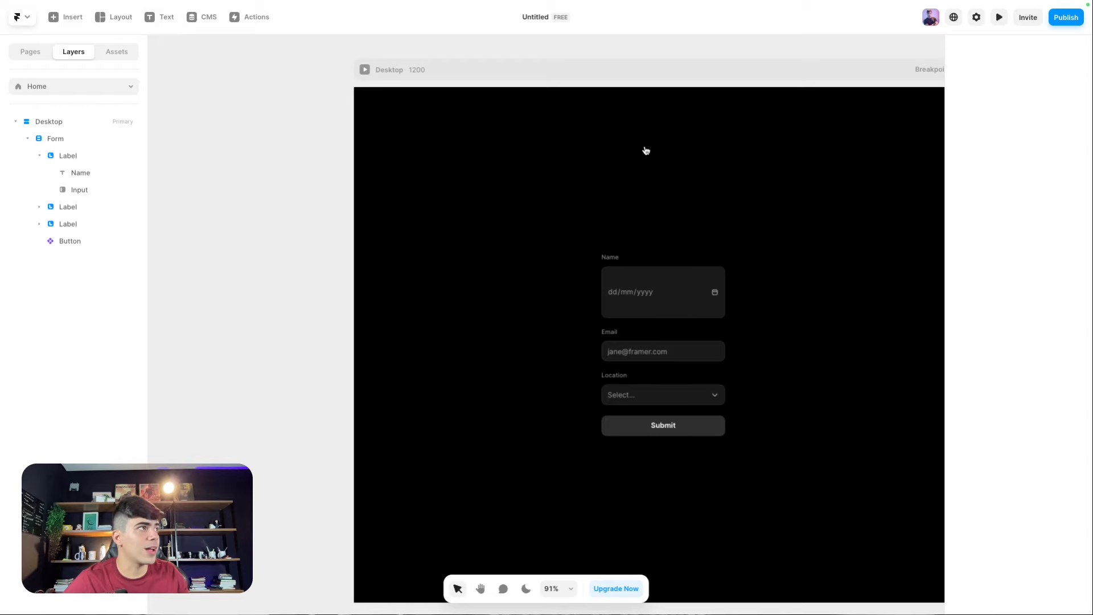
pyautogui.click(151, 25)
pyautogui.click(623, 164)
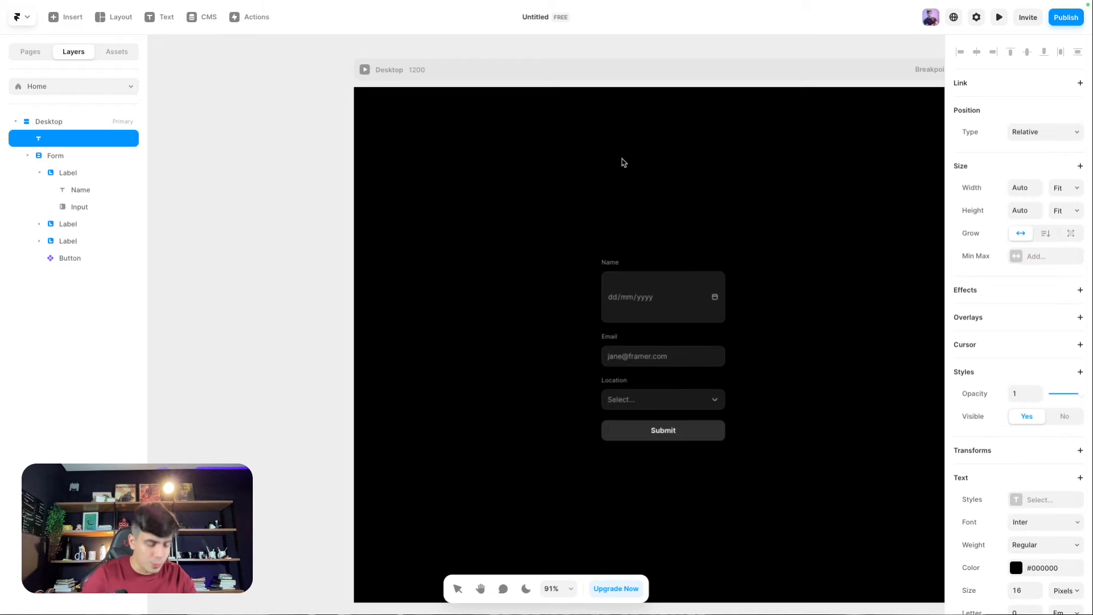
pyautogui.write('LEts talk')
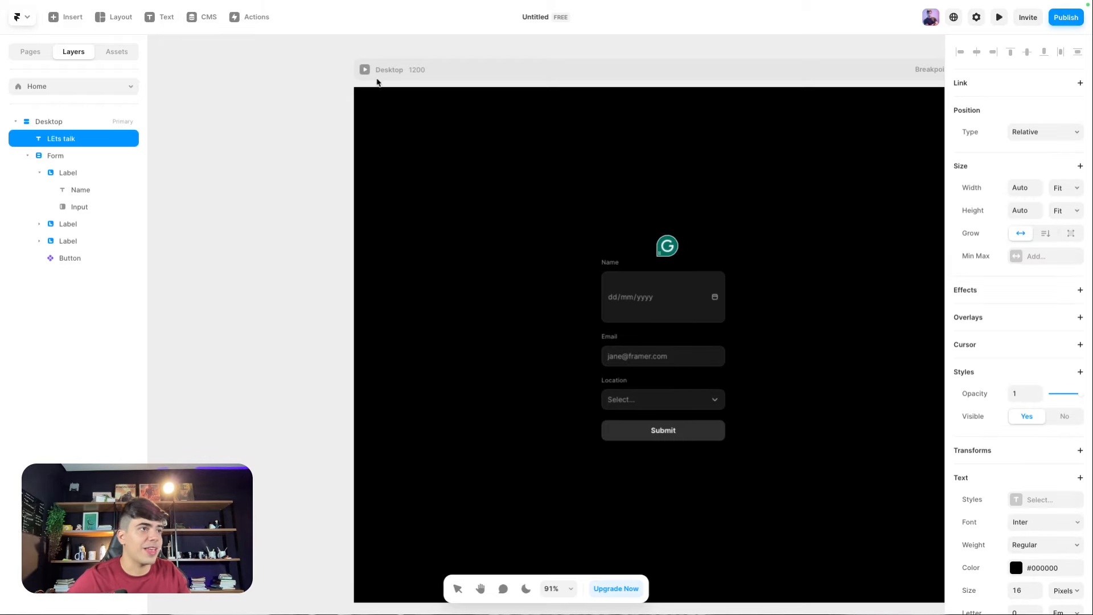
pyautogui.press('Escape')
pyautogui.scroll(-1, 1011, 538)
pyautogui.click(1037, 499)
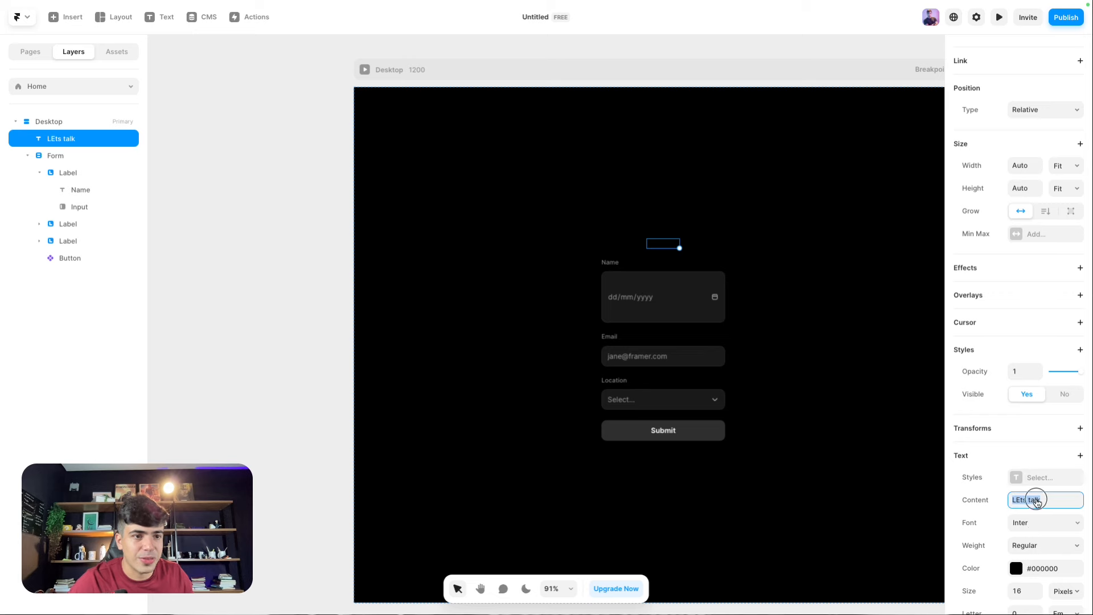
pyautogui.write('Lets talk')
pyautogui.press('Return')
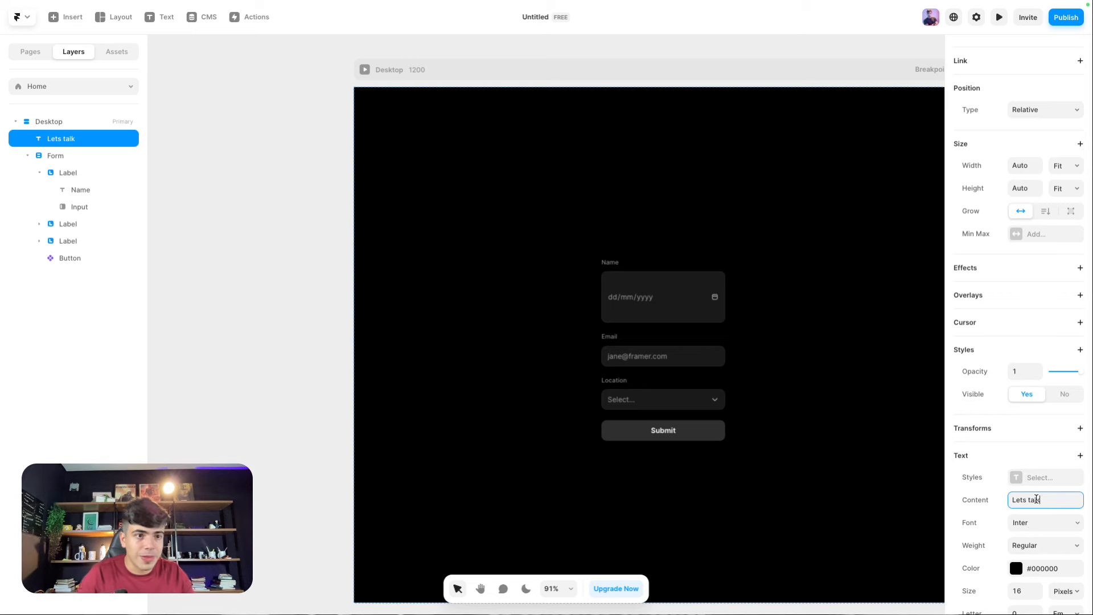
# Step: Set the heading font to Epilogue at size 80 and bring up its colour picker
pyautogui.click(1044, 521)
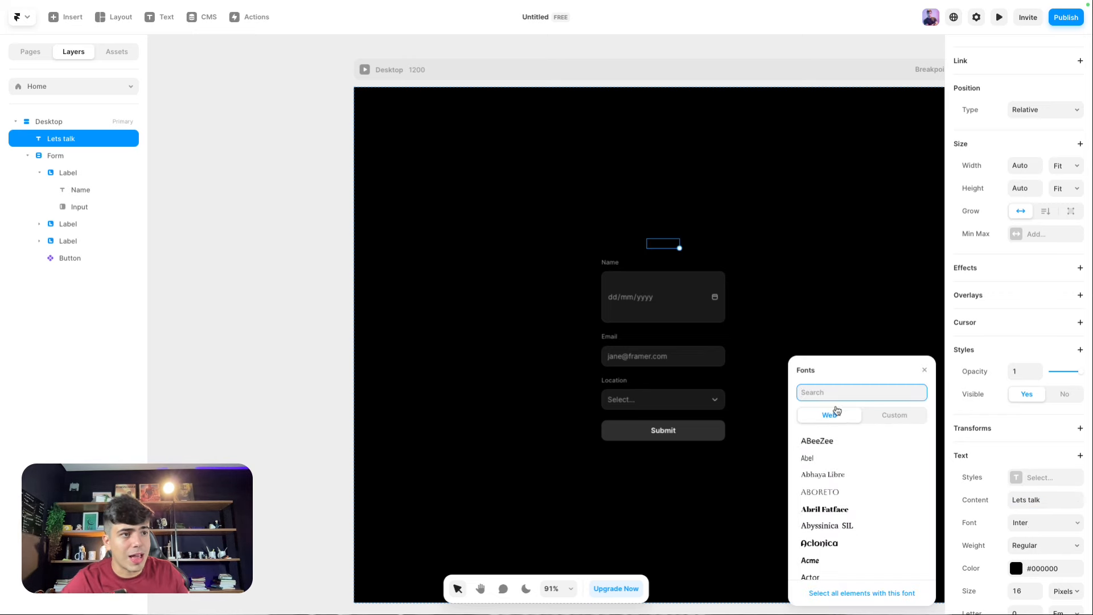
pyautogui.write('epio')
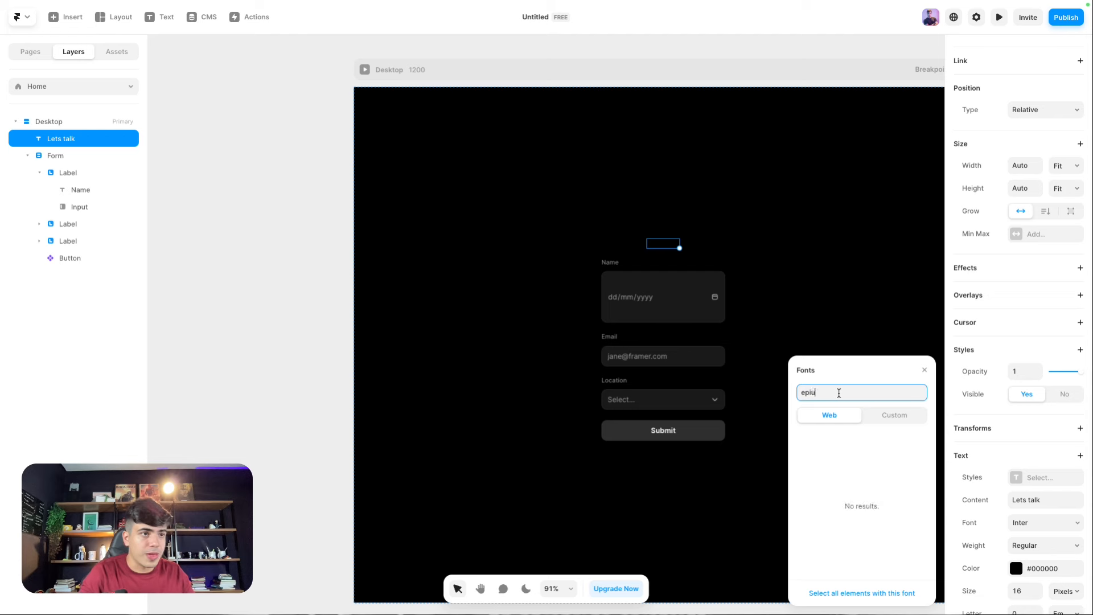
pyautogui.press('BackSpace')
pyautogui.press('BackSpace')
pyautogui.write('oli')
pyautogui.press('BackSpace')
pyautogui.press('BackSpace')
pyautogui.press('BackSpace')
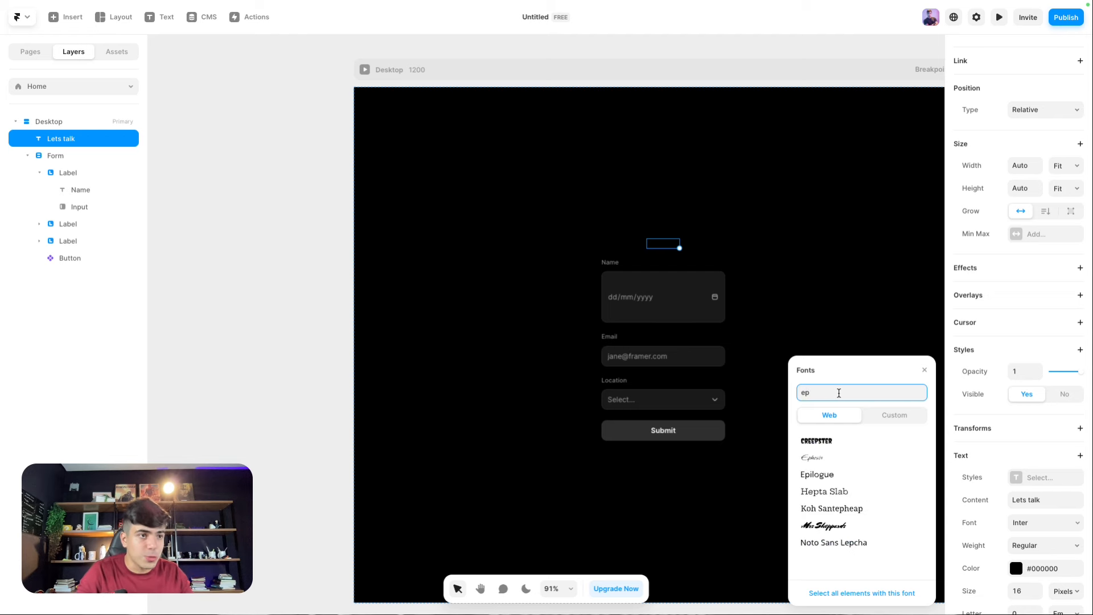
pyautogui.write('ilo')
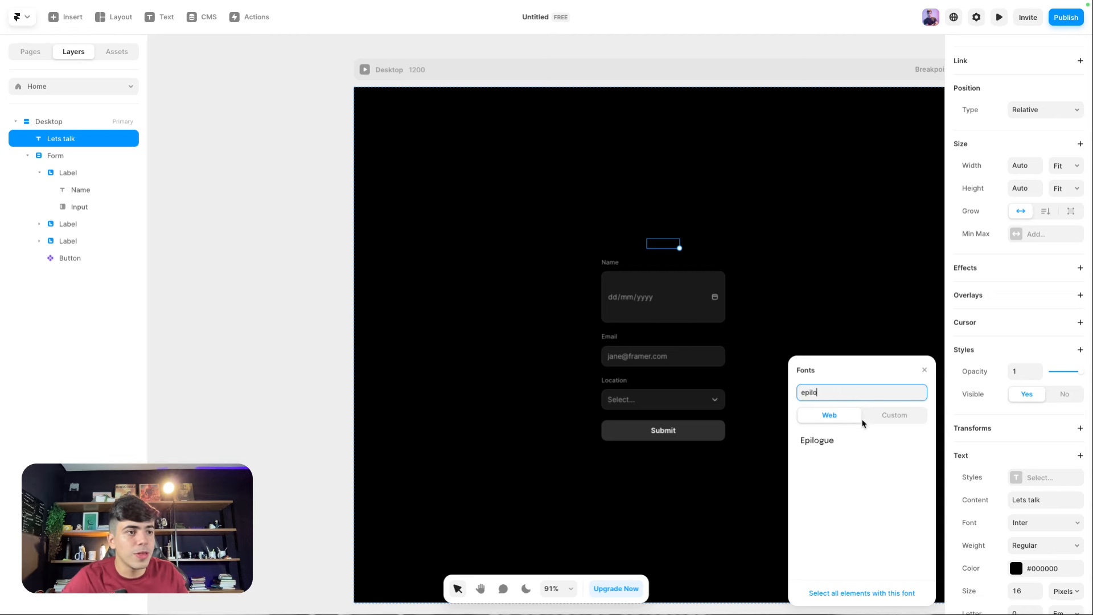
pyautogui.click(853, 440)
pyautogui.click(1020, 594)
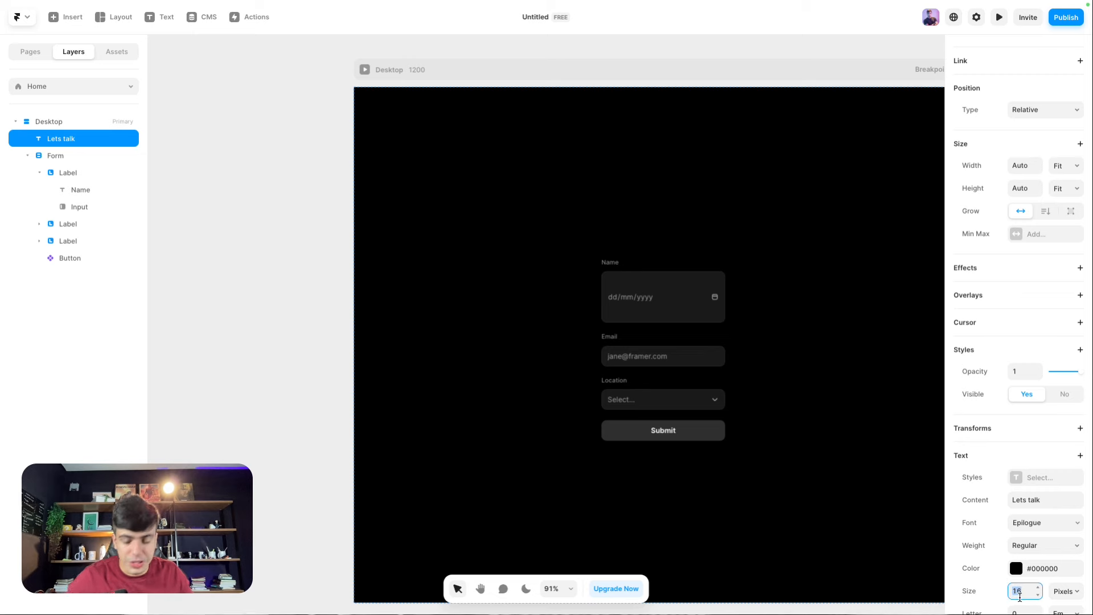
pyautogui.write('80+')
pyautogui.press('Return')
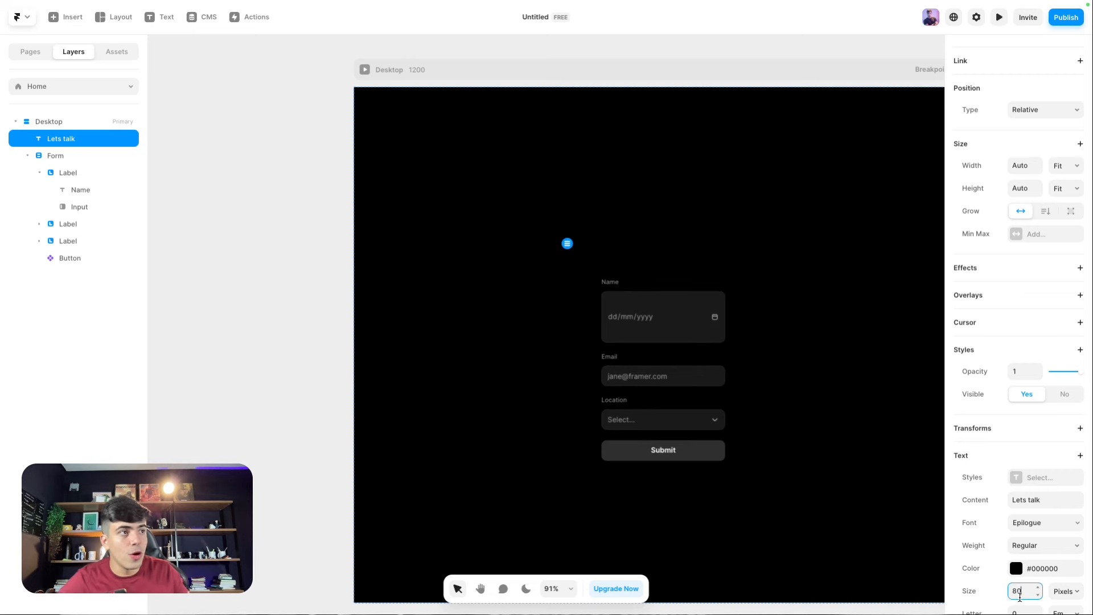
pyautogui.click(1017, 569)
pyautogui.click(884, 429)
# Step: Make the heading white and give the Desktop frame a 64 px layout gap
pyautogui.moveTo(884, 429); pyautogui.dragTo(659, 309)
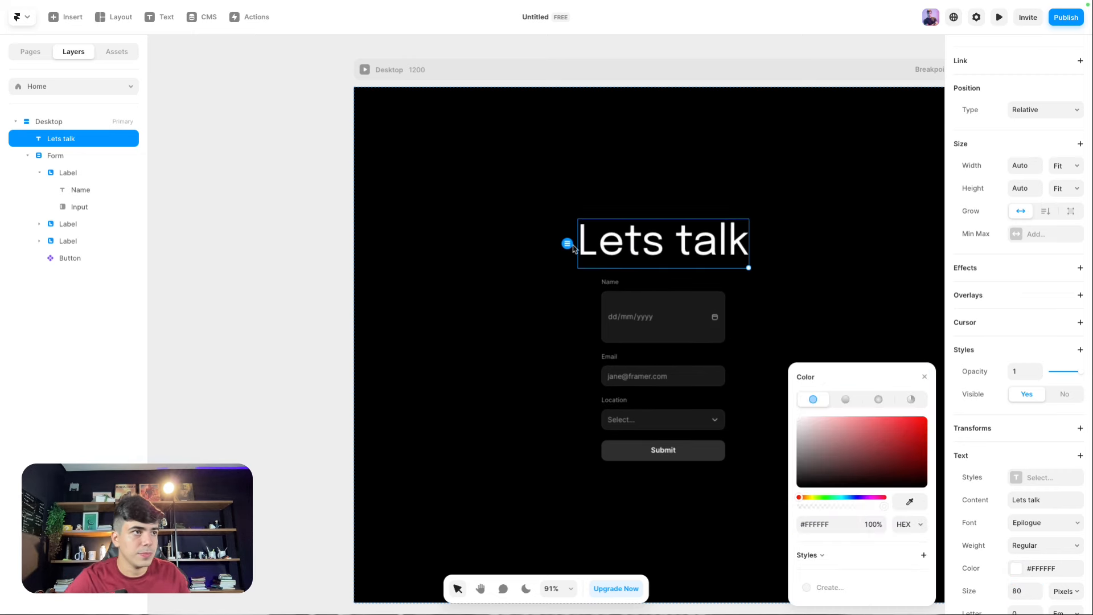
pyautogui.click(475, 177)
pyautogui.click(455, 74)
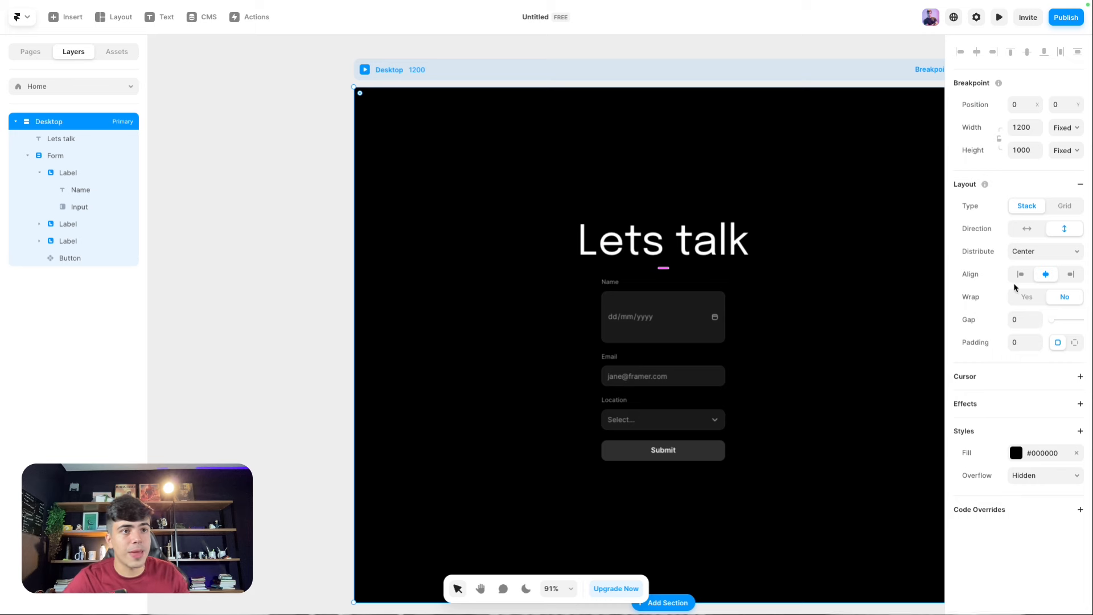
pyautogui.click(1021, 321)
pyautogui.write('64')
pyautogui.press('Return')
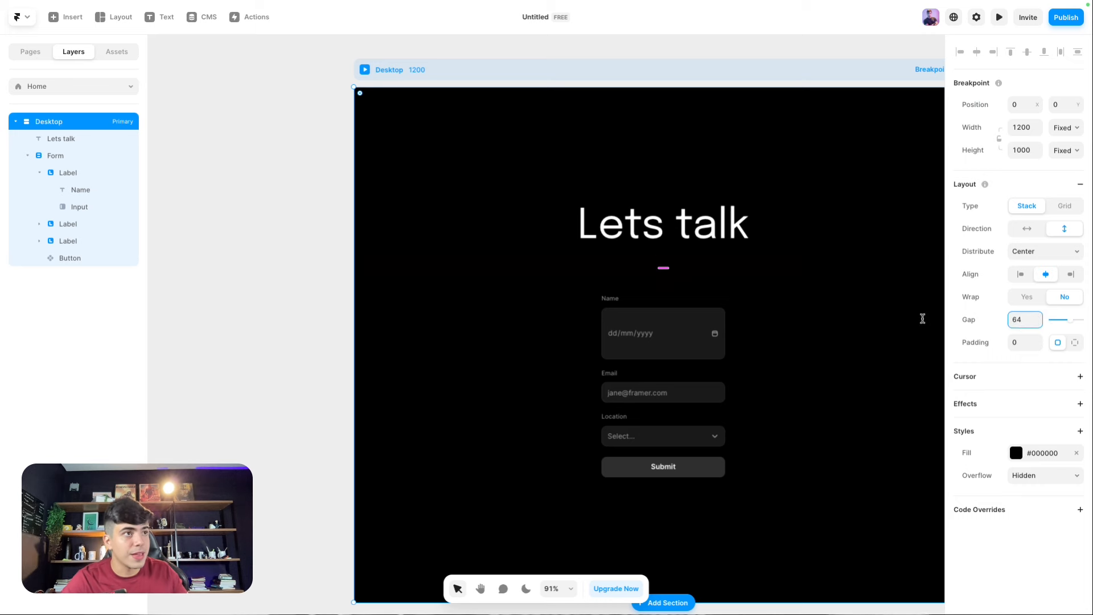
# Step: Distribute the Desktop content from the top with 80 px padding
pyautogui.click(1028, 259)
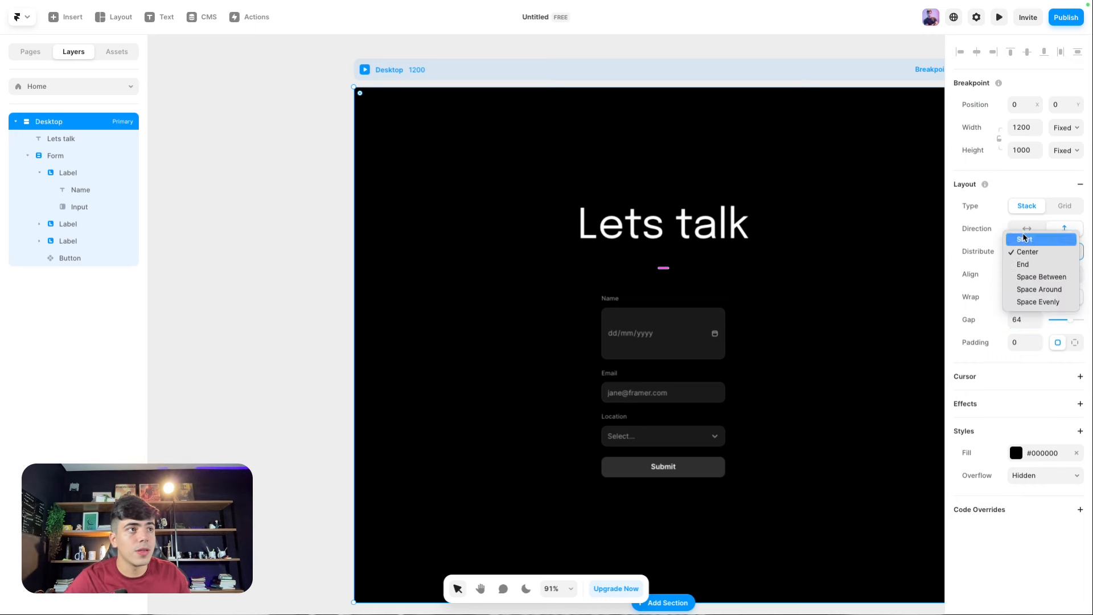
pyautogui.click(1020, 234)
pyautogui.click(1023, 345)
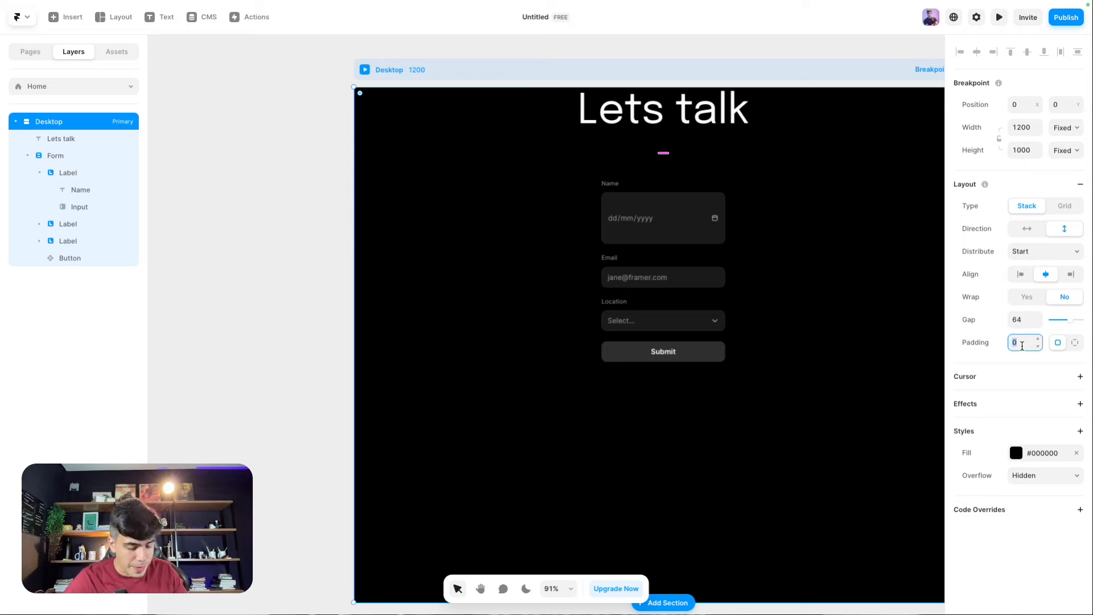
pyautogui.write('80')
pyautogui.click(347, 176)
pyautogui.scroll(-1, 712, 214)
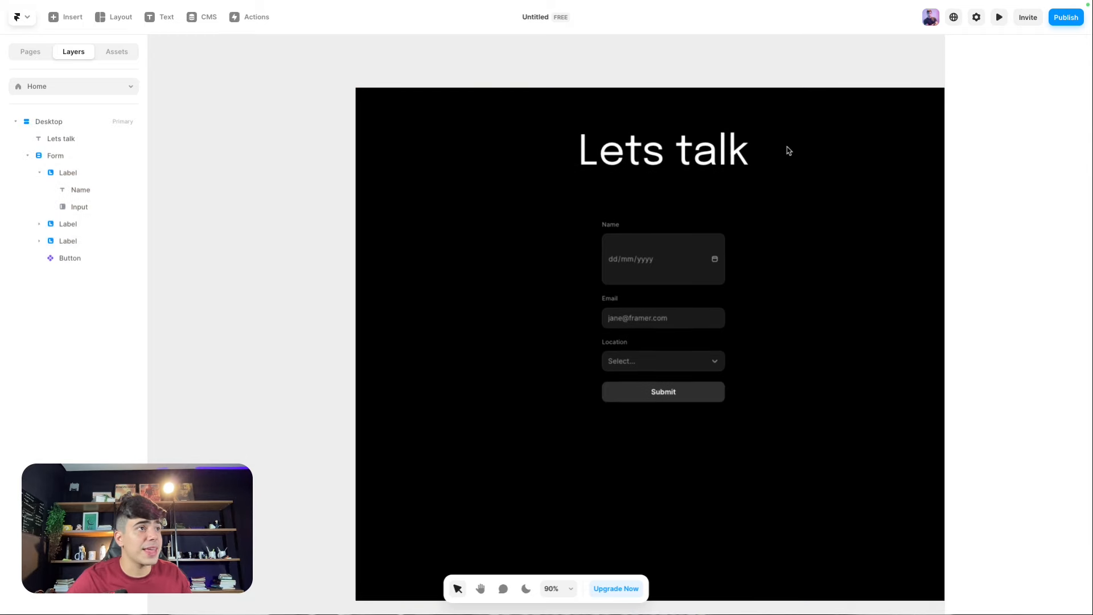
# Step: Colour the word 'talk' in the heading orange #FF9100
pyautogui.click(610, 173)
pyautogui.doubleClick(610, 171)
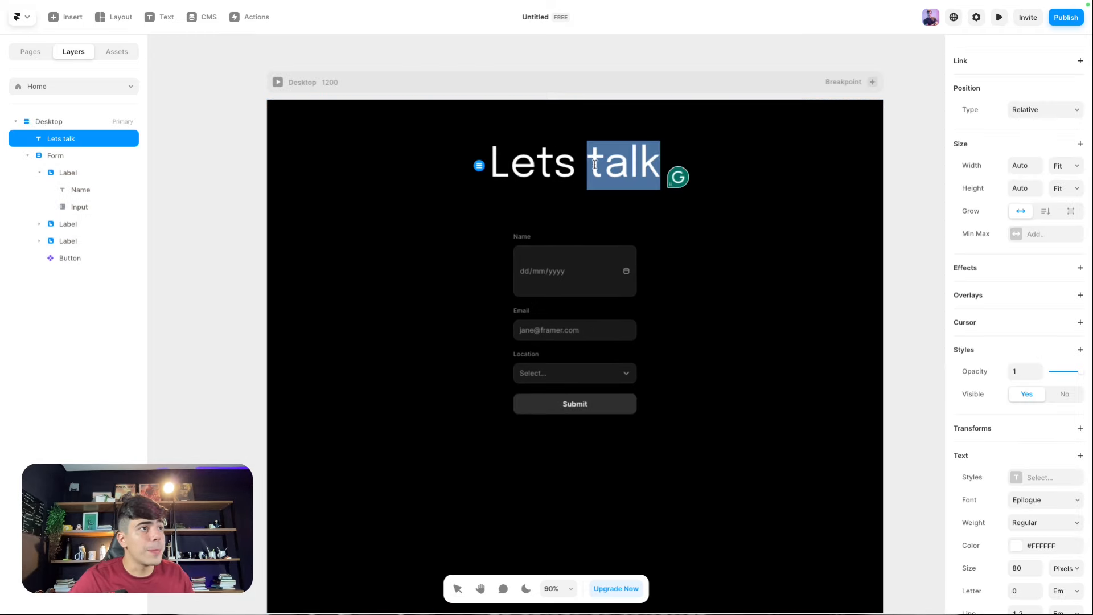
pyautogui.click(1021, 548)
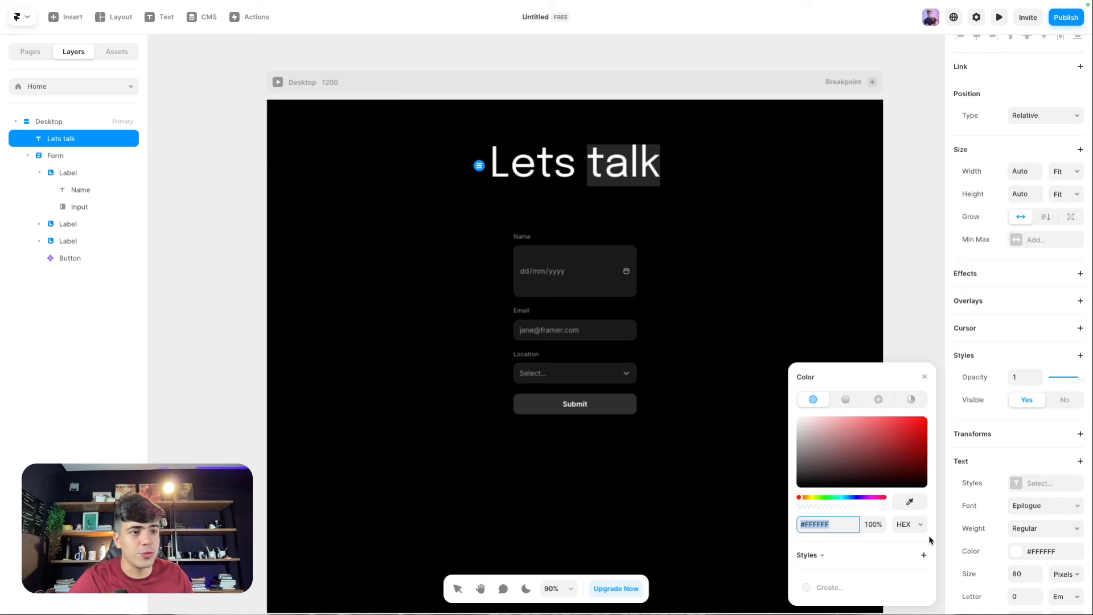
pyautogui.click(807, 498)
pyautogui.moveTo(888, 441); pyautogui.dragTo(926, 418)
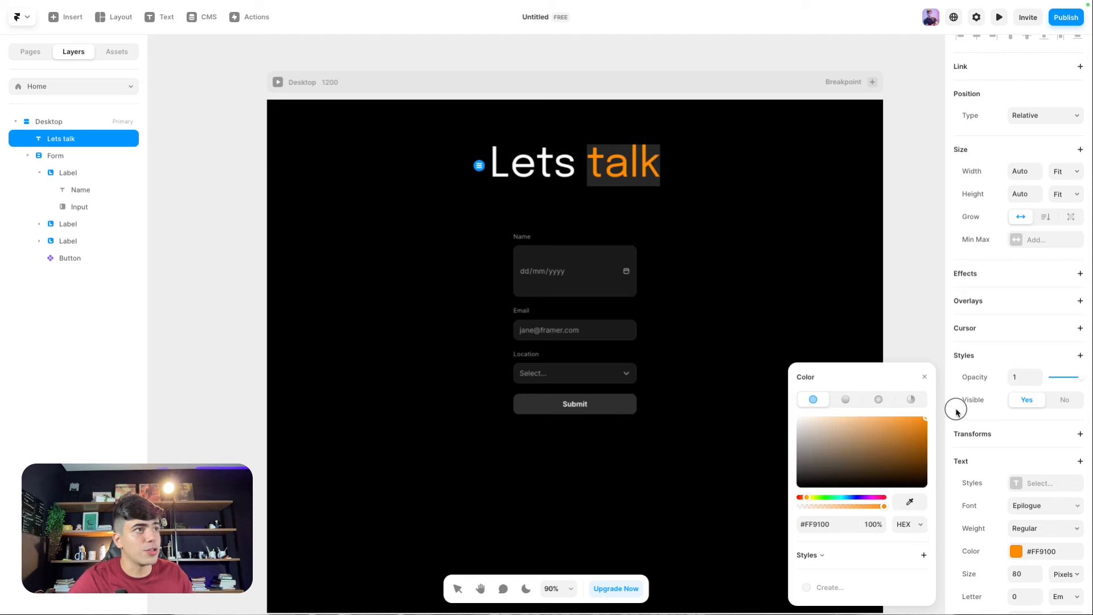
# Step: Capitalise the word so the heading reads 'Lets Talk'
pyautogui.click(600, 158)
pyautogui.press('BackSpace')
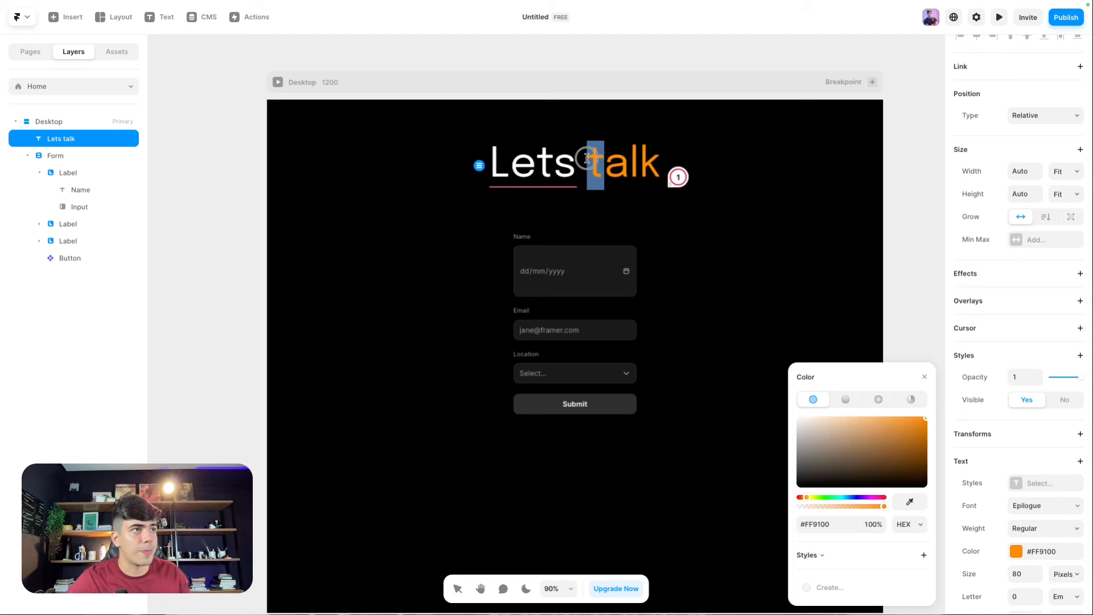
pyautogui.write('YT')
pyautogui.press('BackSpace')
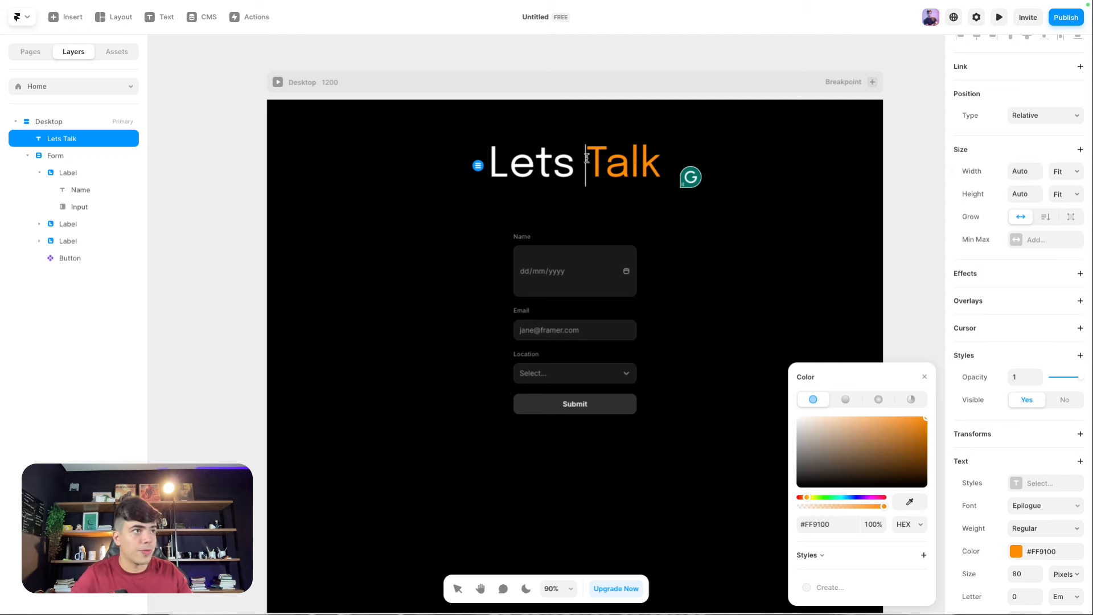
pyautogui.press('Escape')
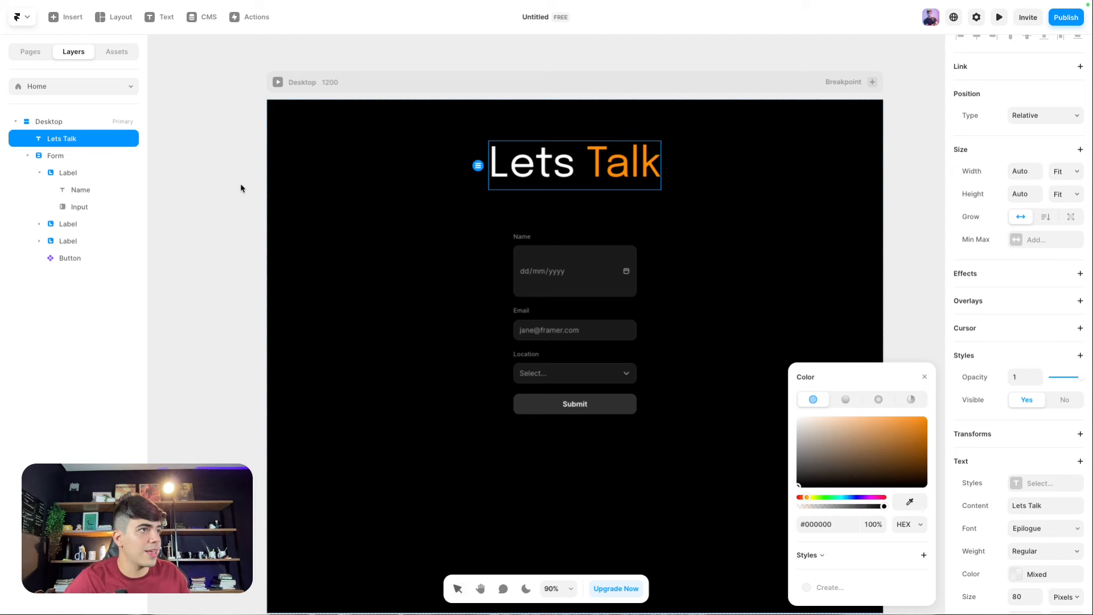
# Step: Set the 'Lets Talk' heading weight to Semibold
pyautogui.click(1033, 550)
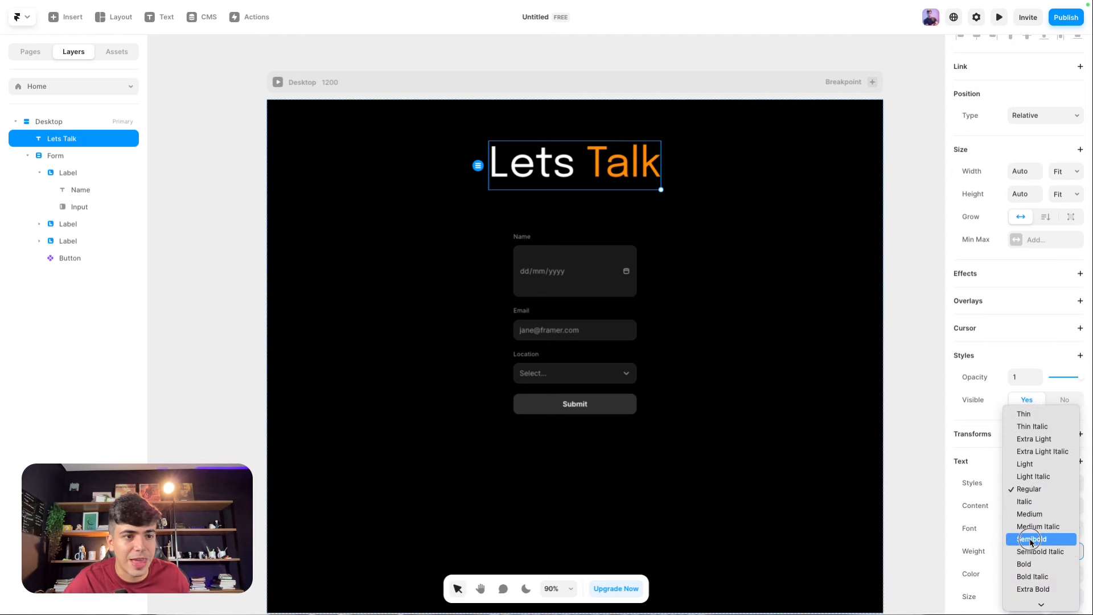
pyautogui.click(1032, 540)
pyautogui.click(881, 217)
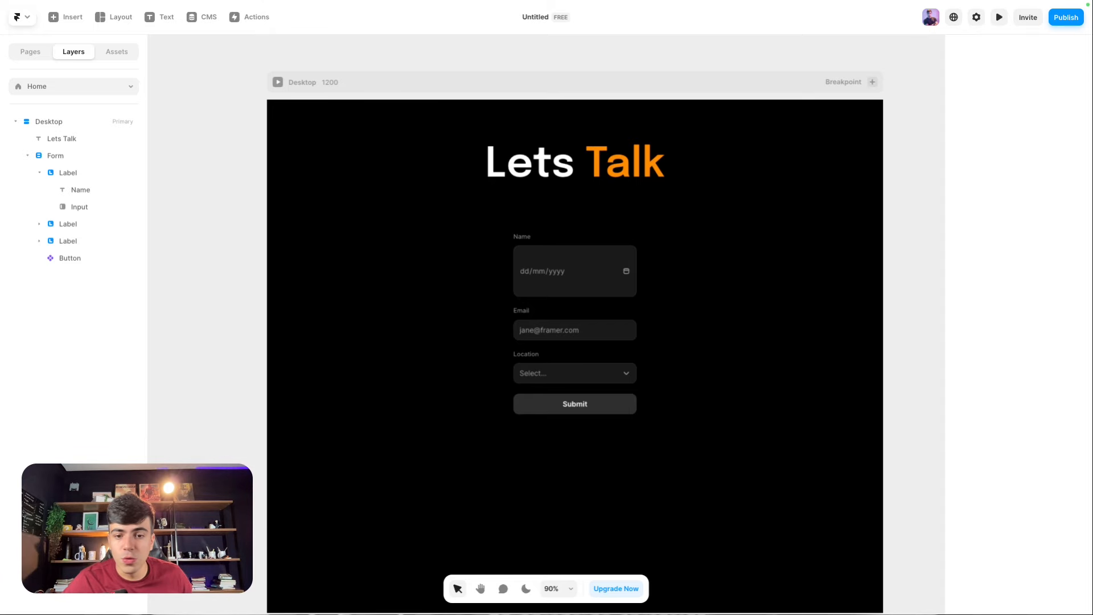
# Step: Change the first field's label text from Name to Nome
pyautogui.scroll(5, 586, 257)
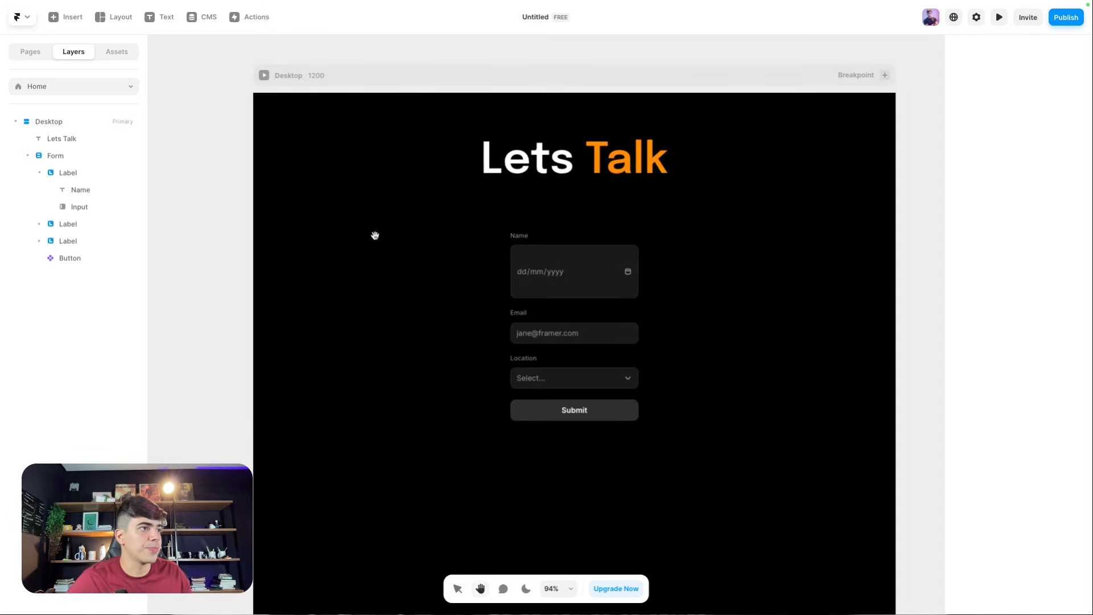
pyautogui.click(650, 256)
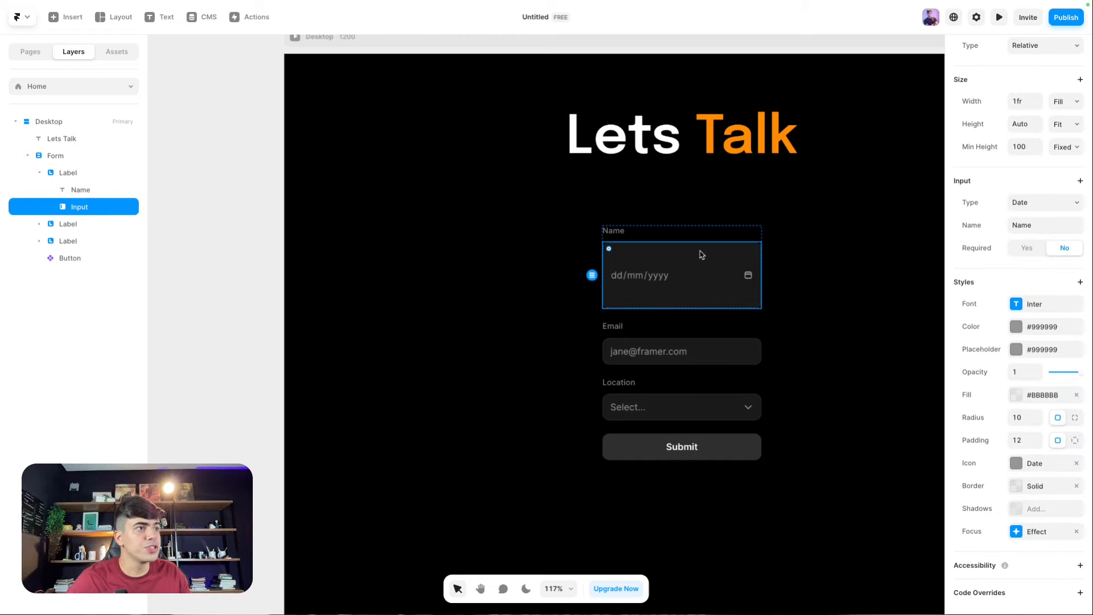
pyautogui.scroll(5, 715, 247)
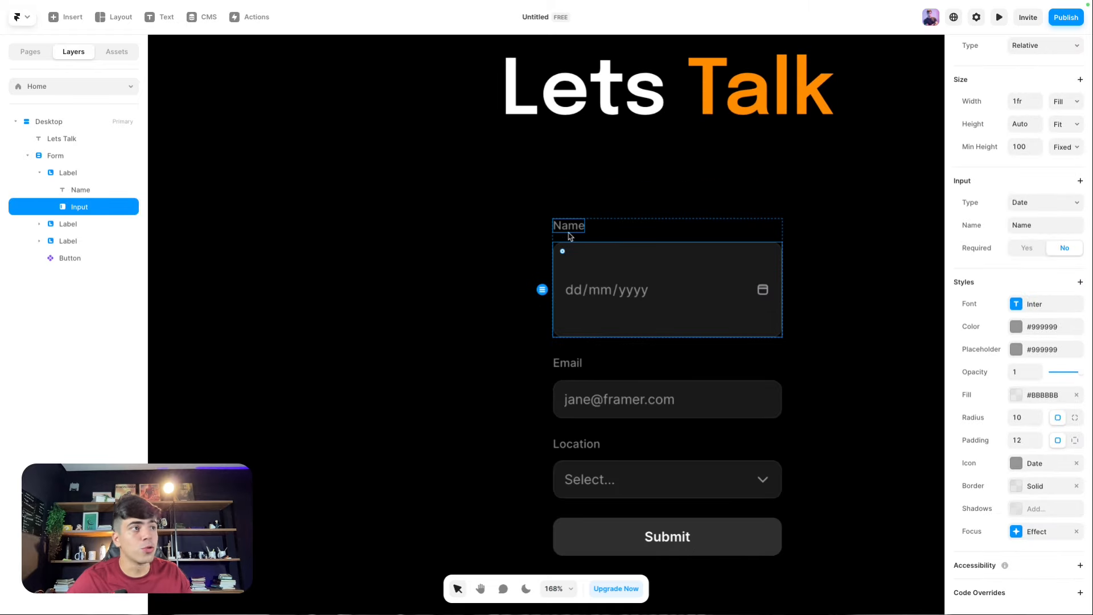
pyautogui.doubleClick(568, 226)
pyautogui.write('Nome')
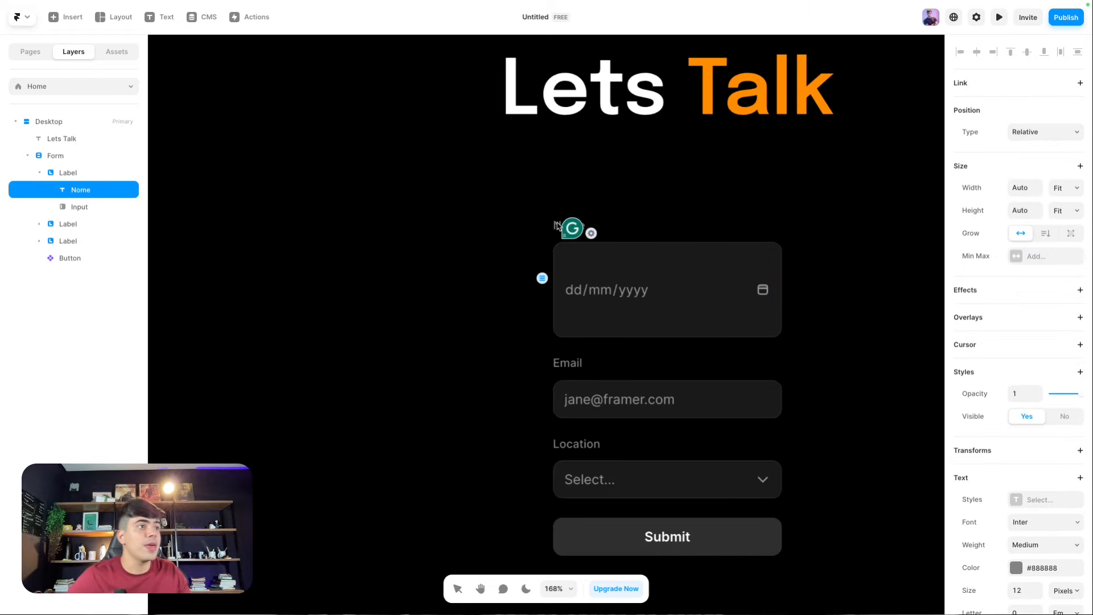
pyautogui.press('Escape')
pyautogui.press('Escape')
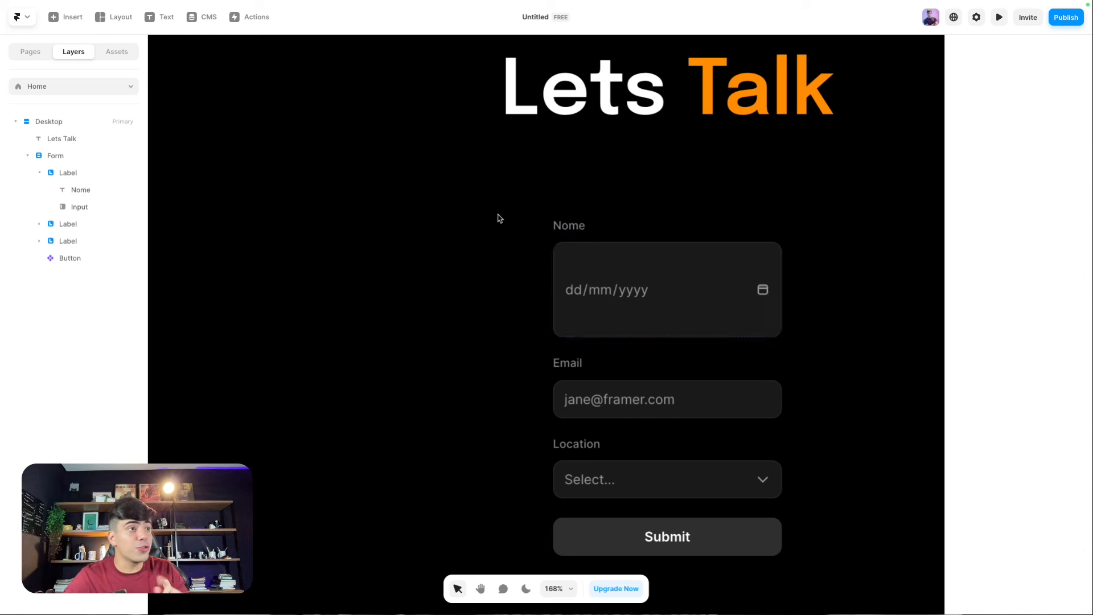
# Step: Review the date input's type list and the Submit button's loading state options, unchanged
pyautogui.click(678, 304)
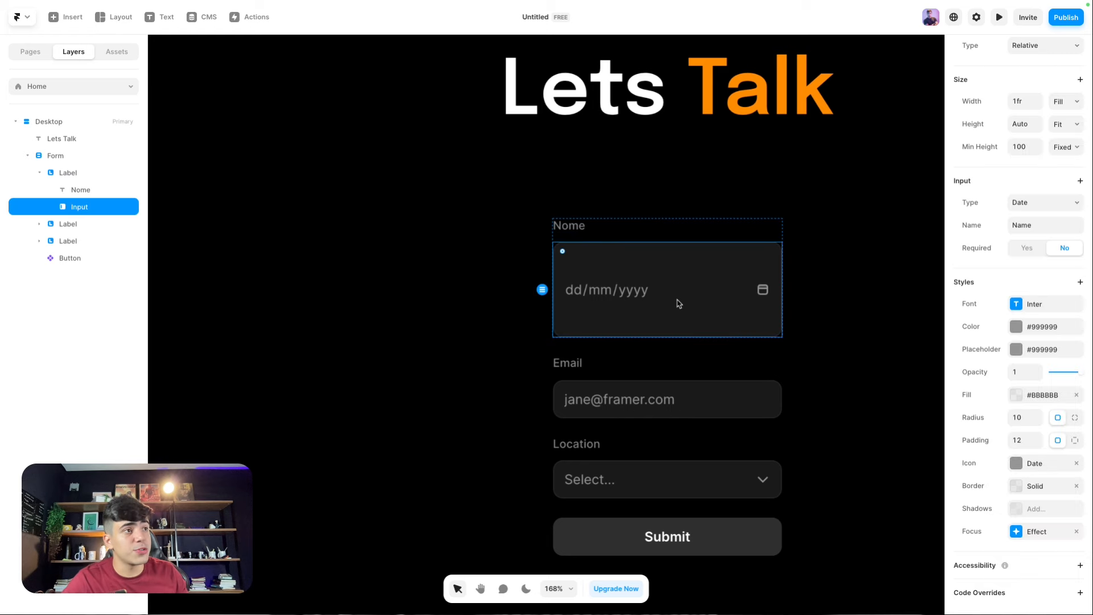
pyautogui.click(1041, 212)
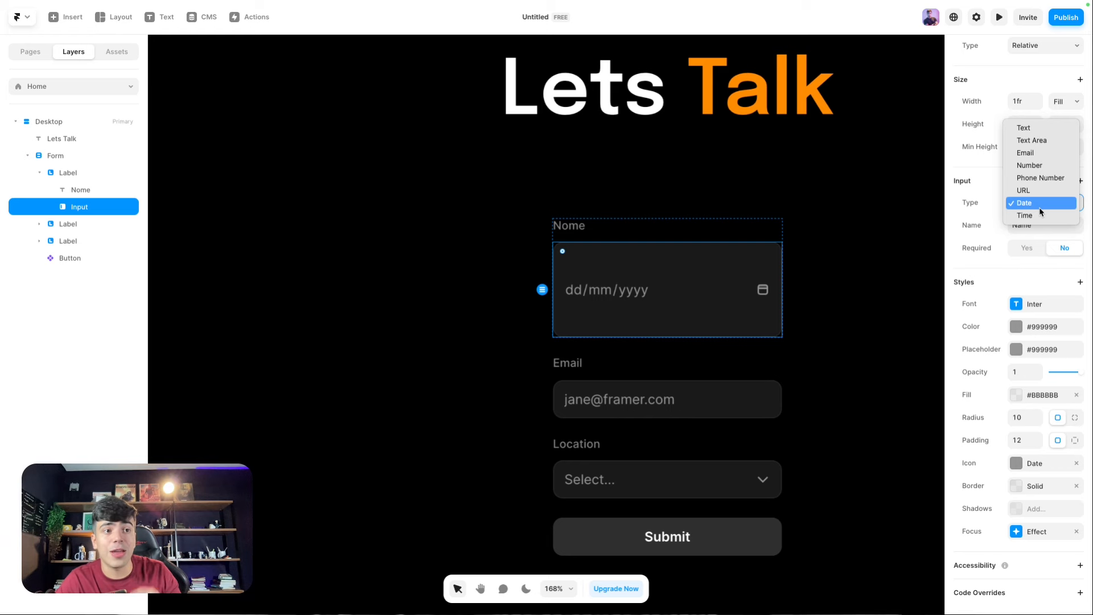
pyautogui.click(715, 547)
pyautogui.click(715, 546)
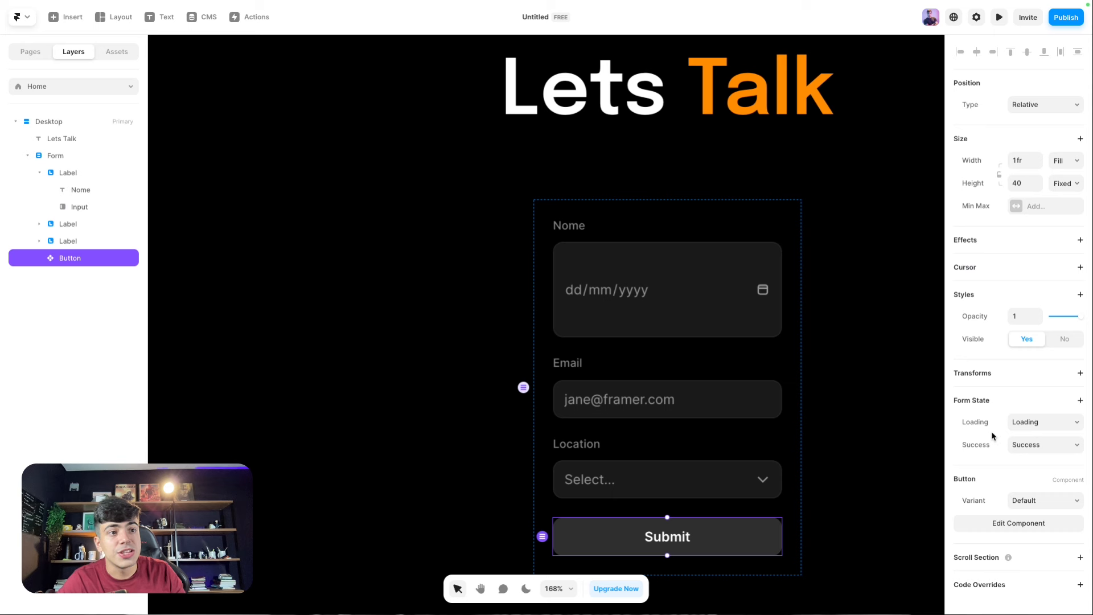
pyautogui.click(1009, 415)
pyautogui.click(986, 406)
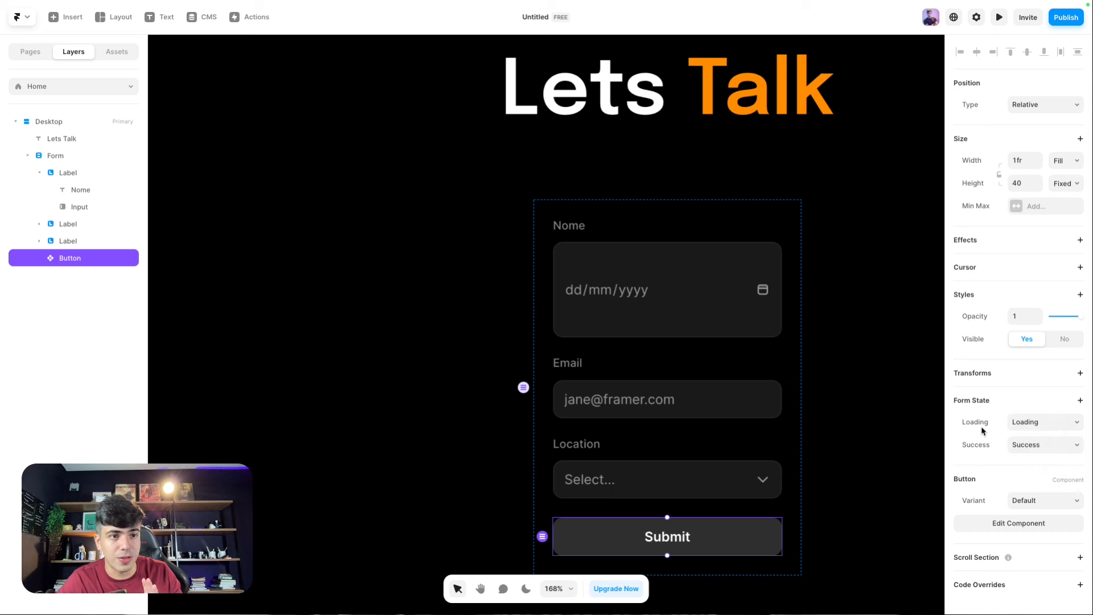
# Step: Add and then remove a redirect link on the Form container
pyautogui.click(728, 351)
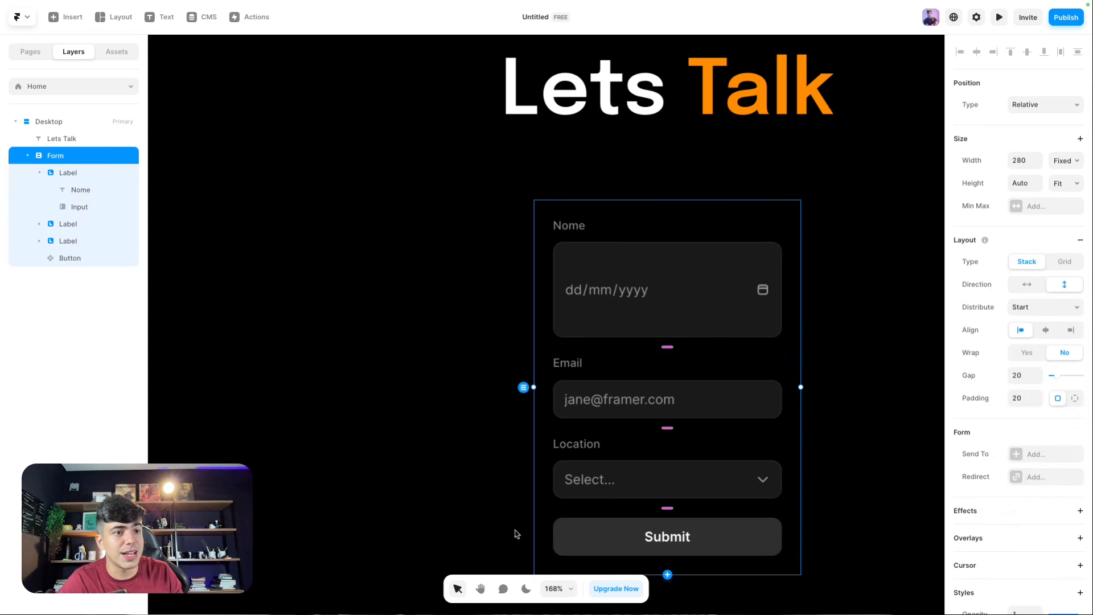
pyautogui.click(1013, 477)
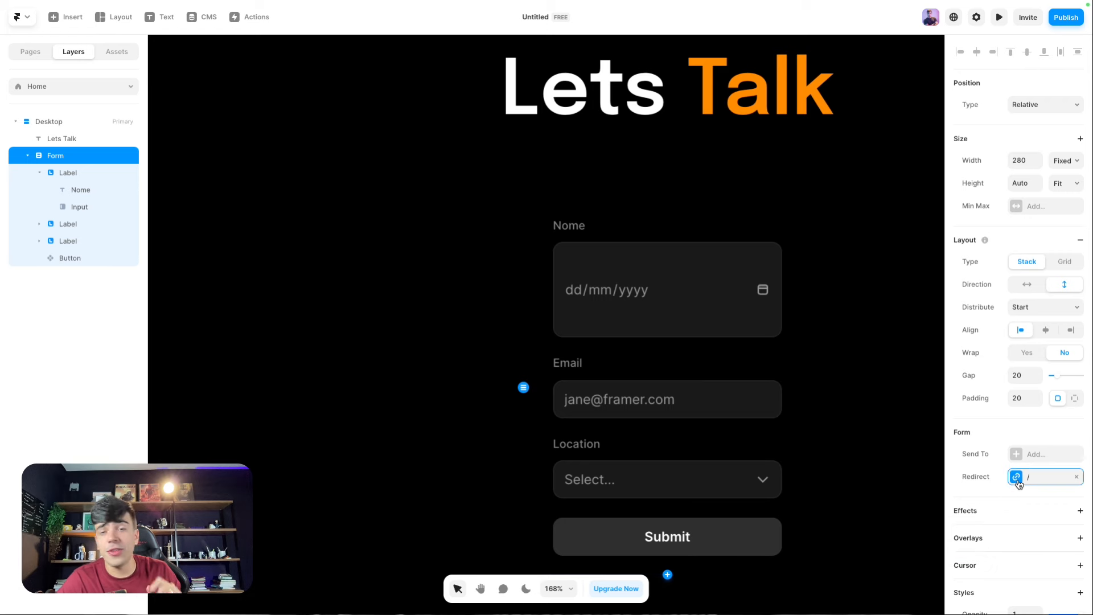
pyautogui.click(1076, 477)
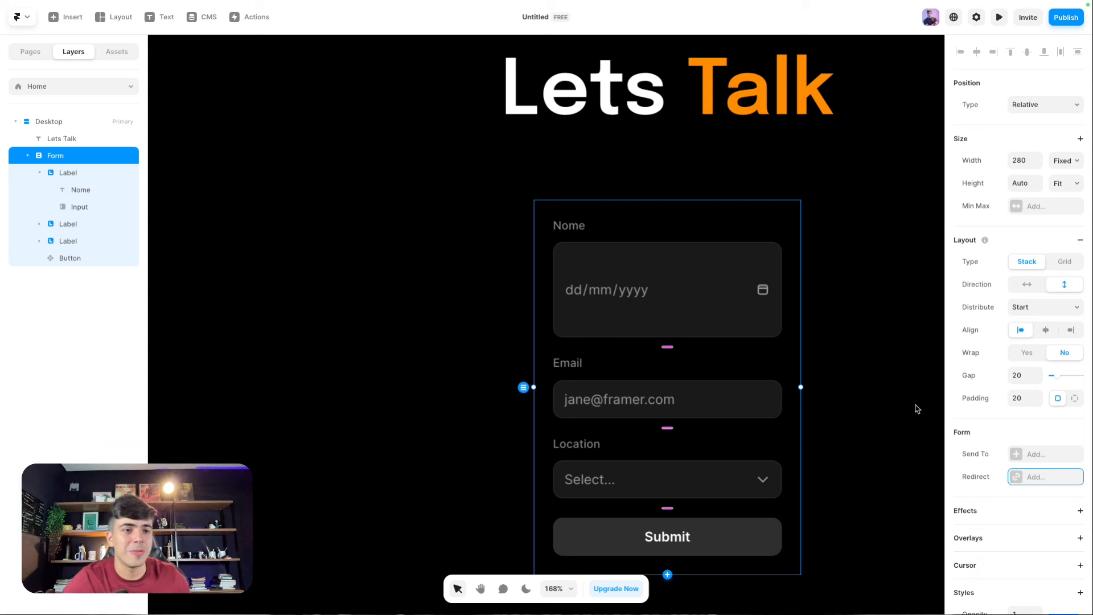
# Step: Change the Nome input's type from Date to Text
pyautogui.click(828, 416)
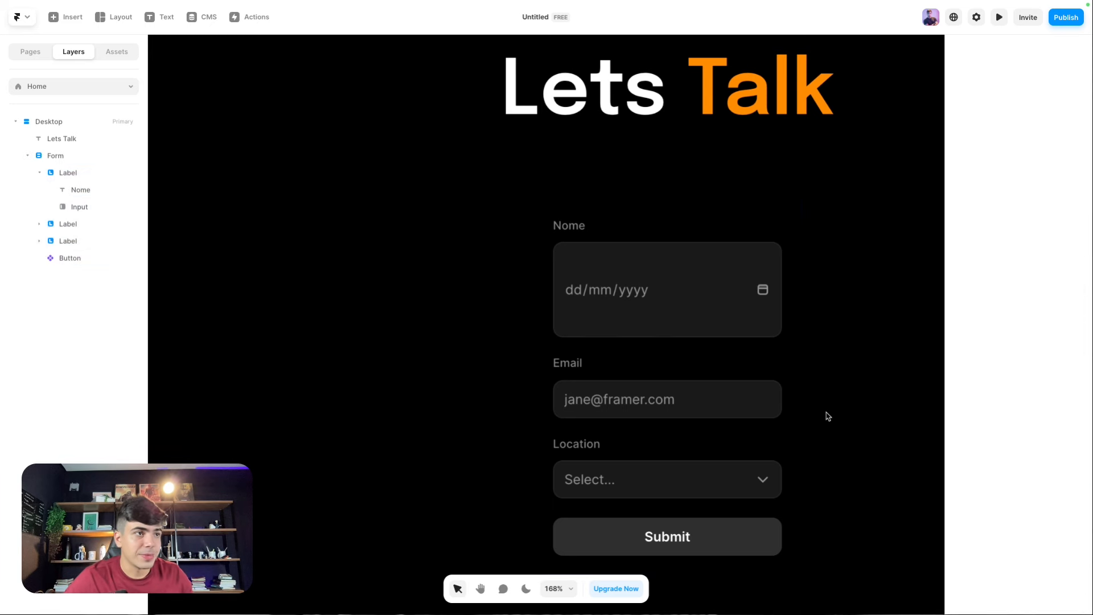
pyautogui.click(669, 264)
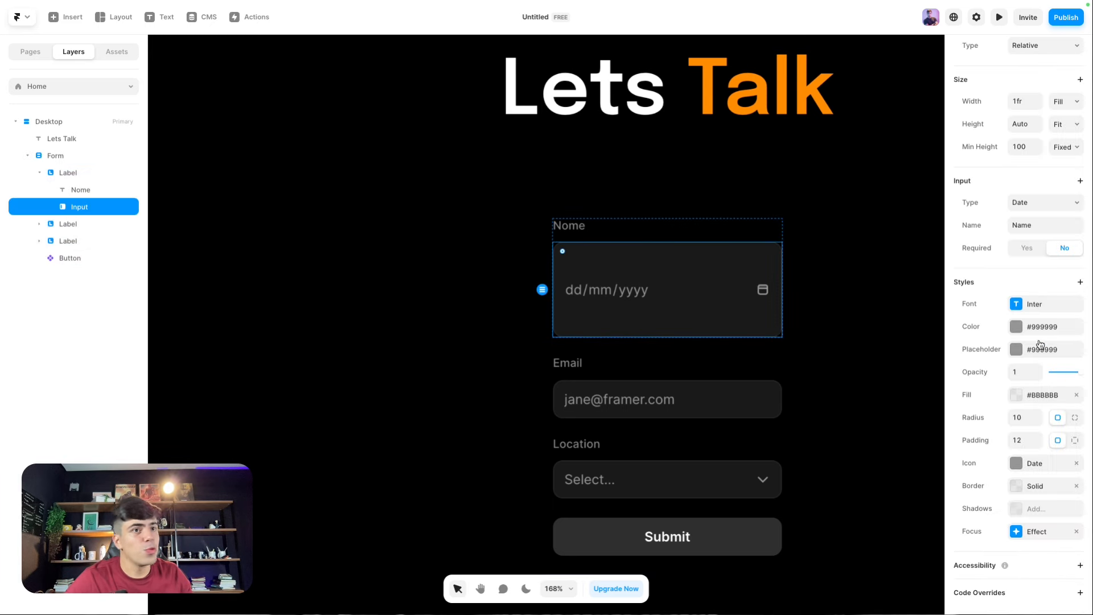
pyautogui.click(1037, 215)
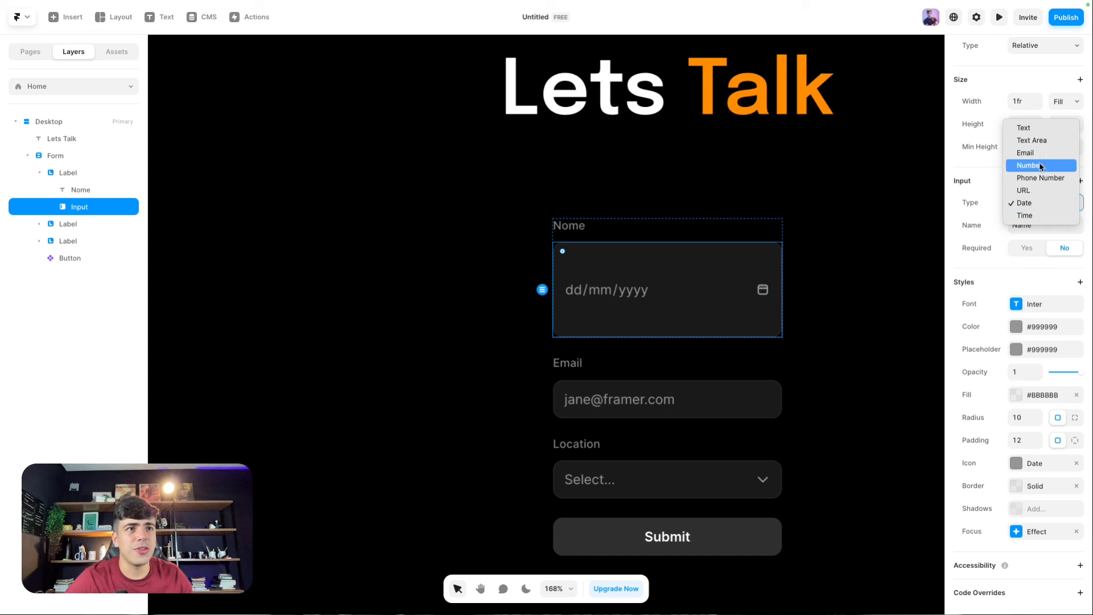
pyautogui.click(1089, 131)
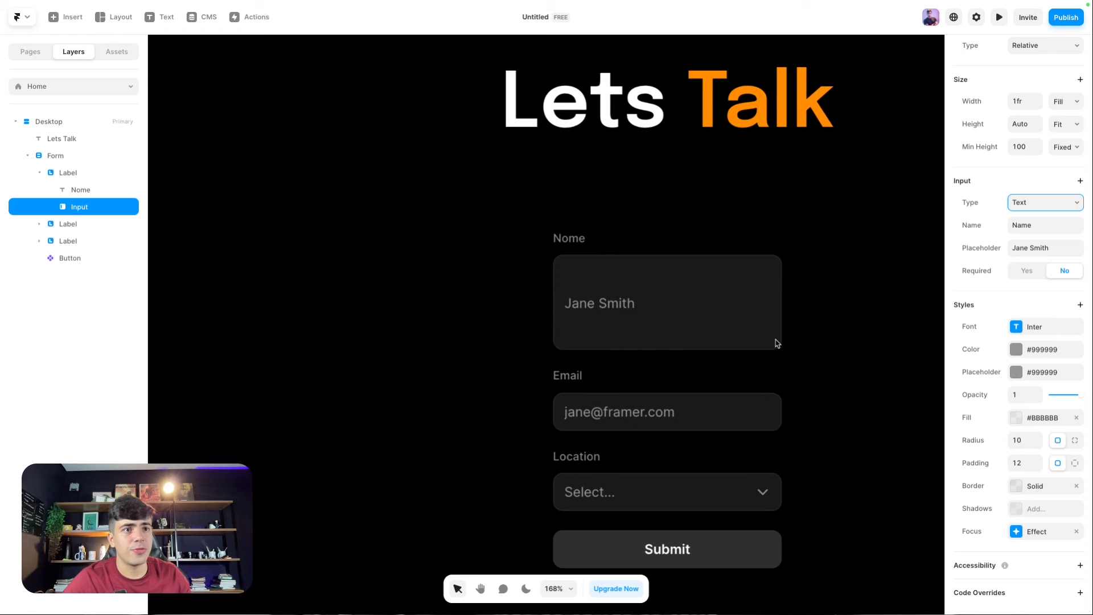
# Step: Replace the Nome input's placeholder with 'Insira seu nome'
pyautogui.click(592, 317)
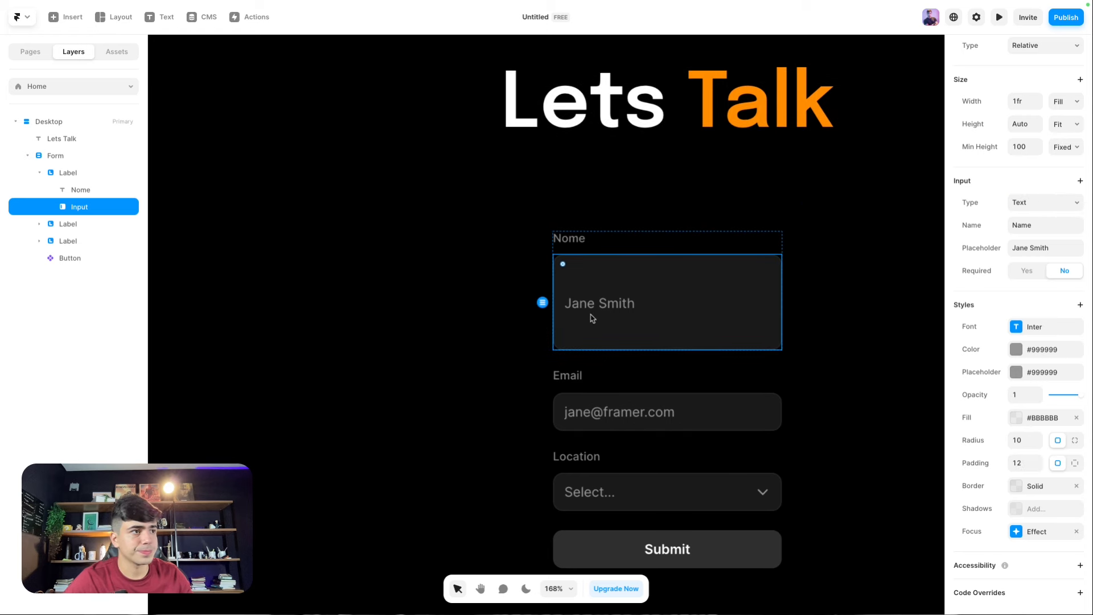
pyautogui.click(1040, 249)
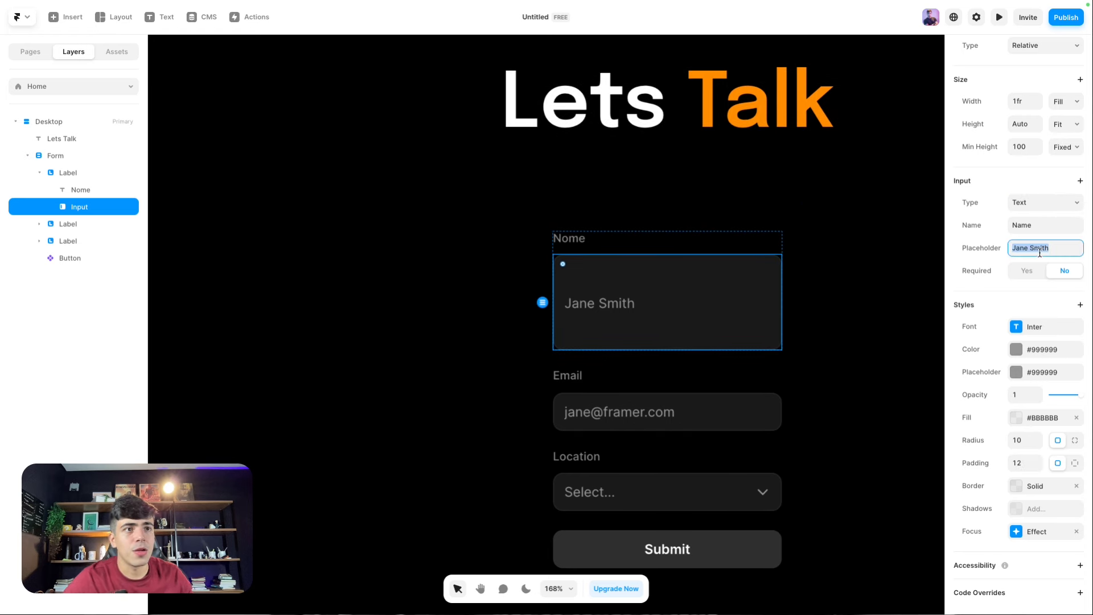
pyautogui.write('Insira seu nome')
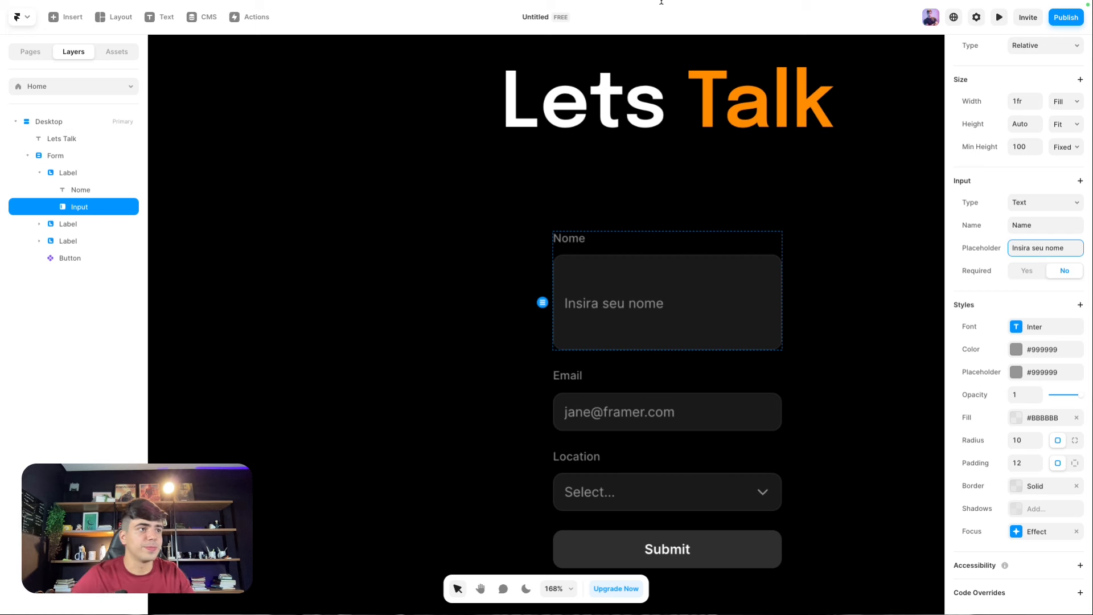
pyautogui.click(410, 237)
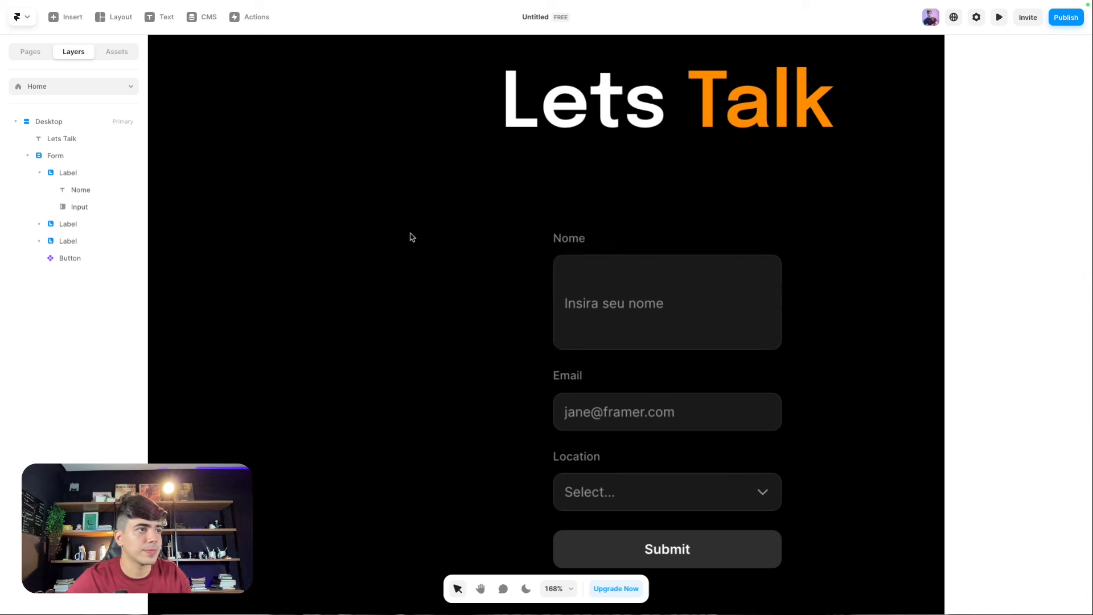
pyautogui.click(607, 253)
pyautogui.click(587, 272)
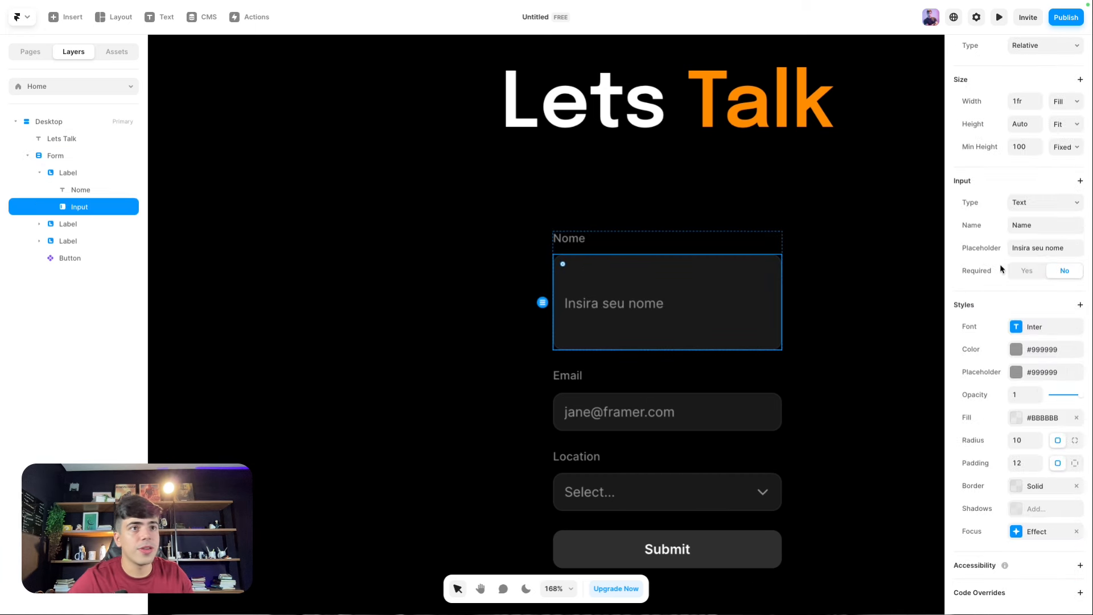
pyautogui.scroll(2, 1000, 268)
# Step: Remove the Nome input's minimum height and set its padding to 16
pyautogui.click(1067, 183)
pyautogui.click(996, 212)
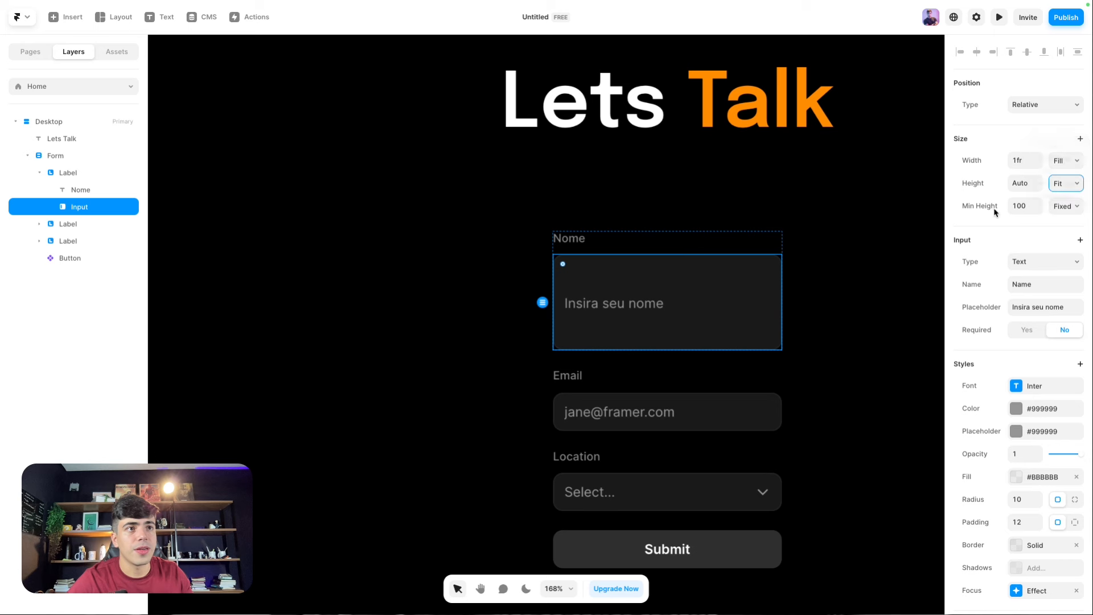
pyautogui.click(997, 209)
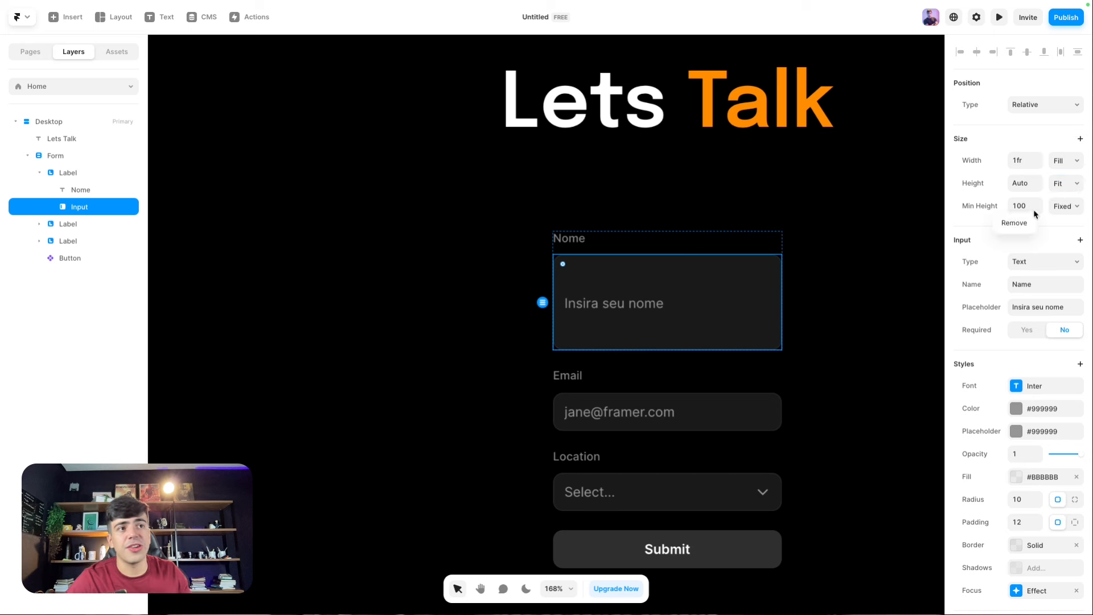
pyautogui.click(1015, 223)
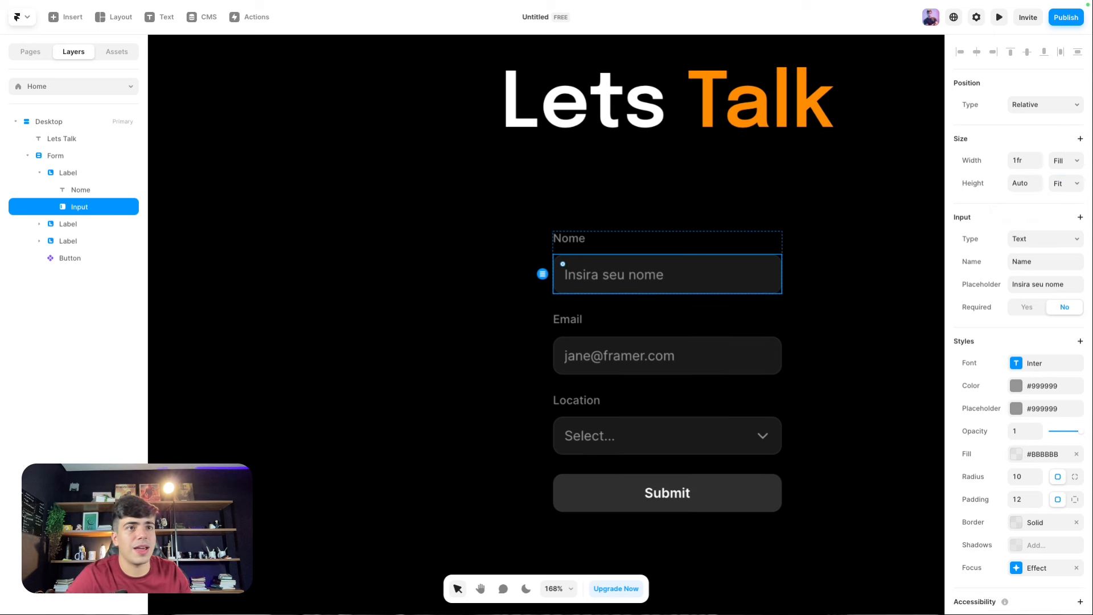
pyautogui.click(1016, 500)
pyautogui.write('16')
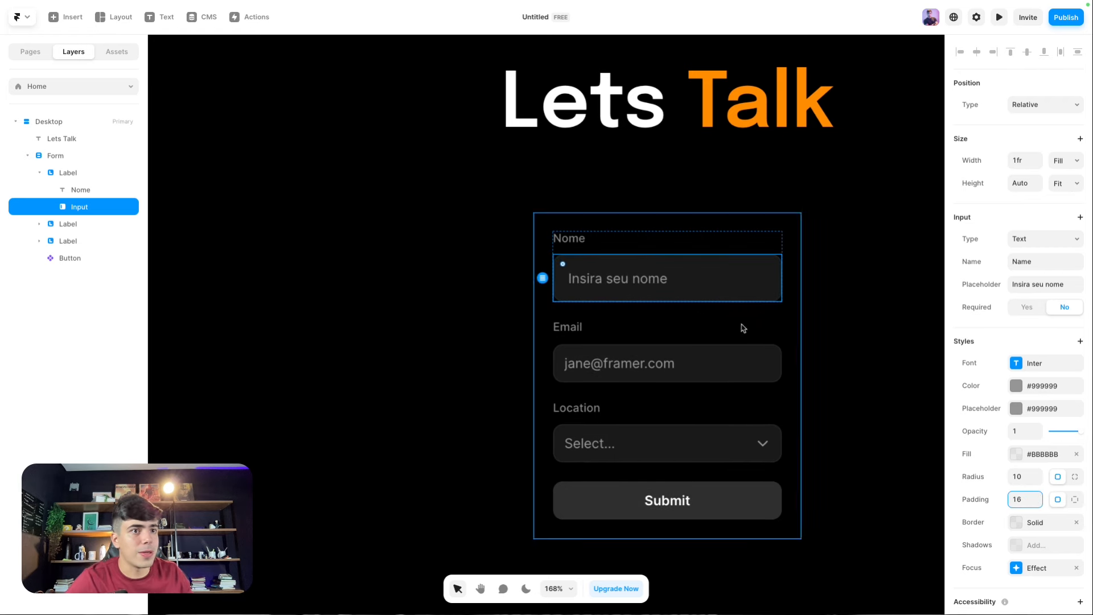
pyautogui.scroll(-1, 1060, 403)
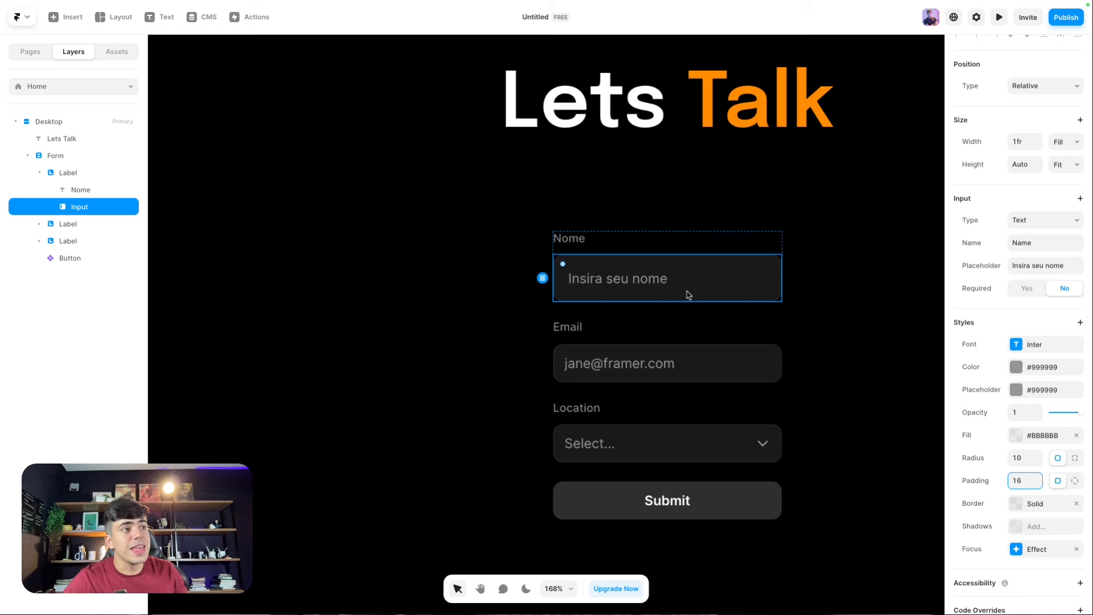
pyautogui.scroll(-1, 1047, 310)
# Step: Give the Nome input text the Epilogue font and white #FFFFFF colour
pyautogui.click(1045, 335)
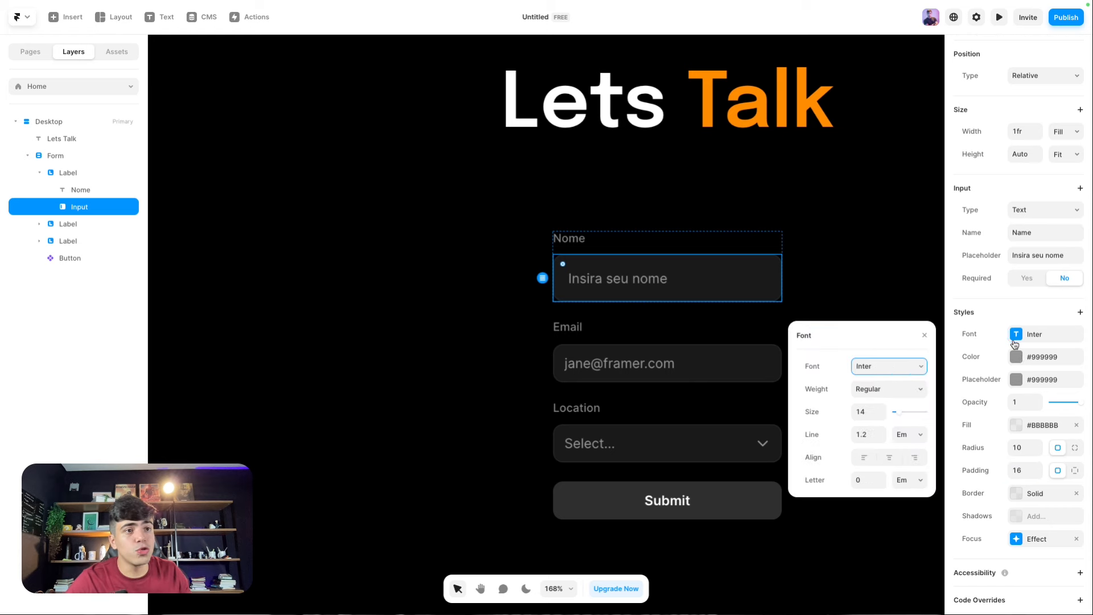
pyautogui.click(922, 373)
pyautogui.write('epilo')
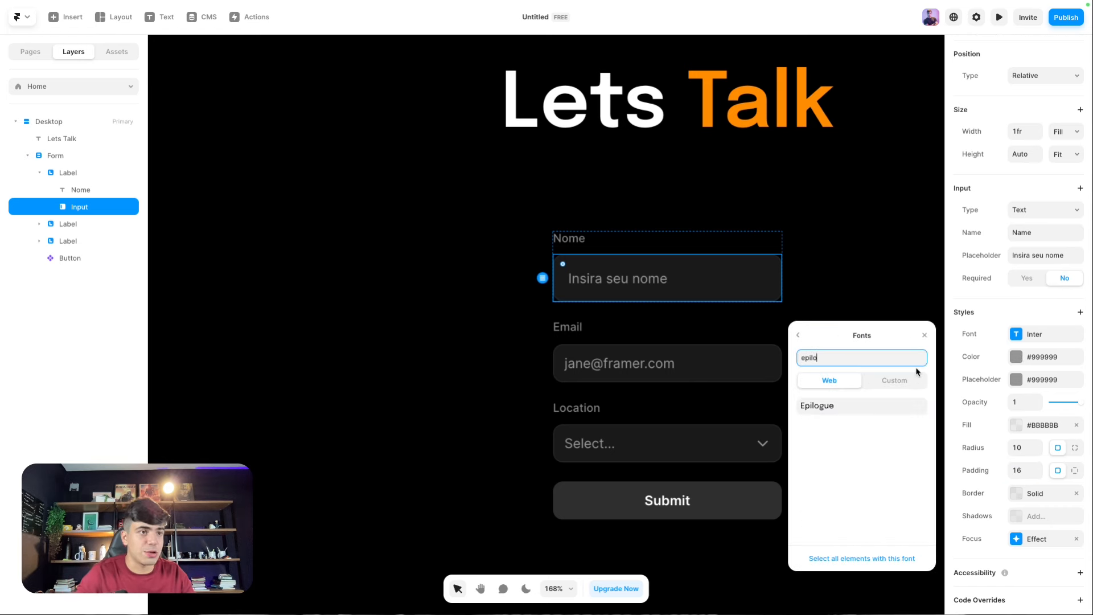
pyautogui.press('Return')
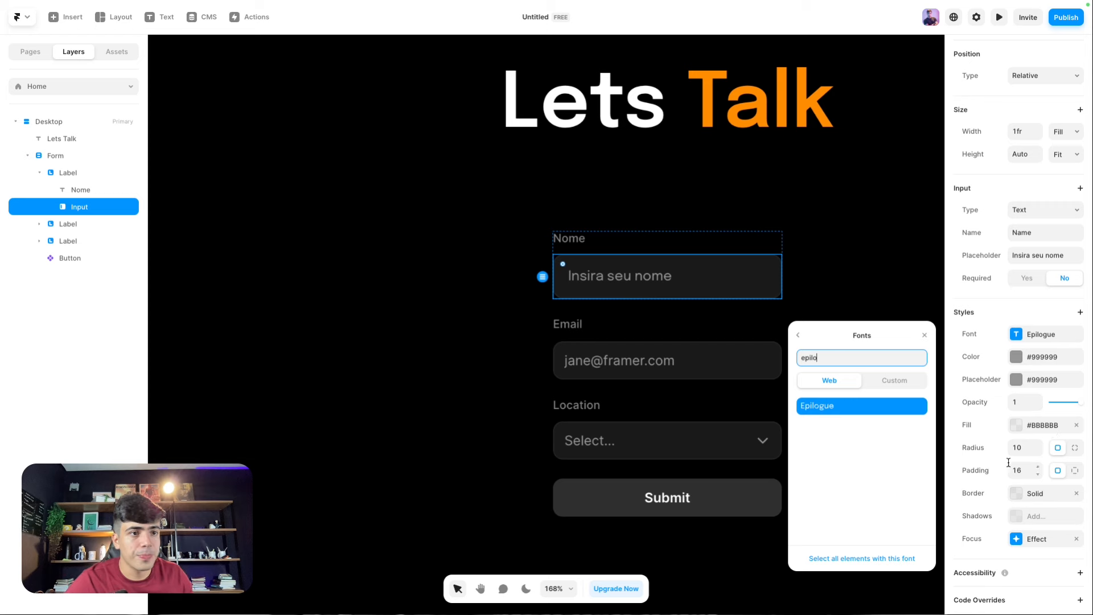
pyautogui.click(971, 316)
pyautogui.click(967, 317)
pyautogui.click(960, 333)
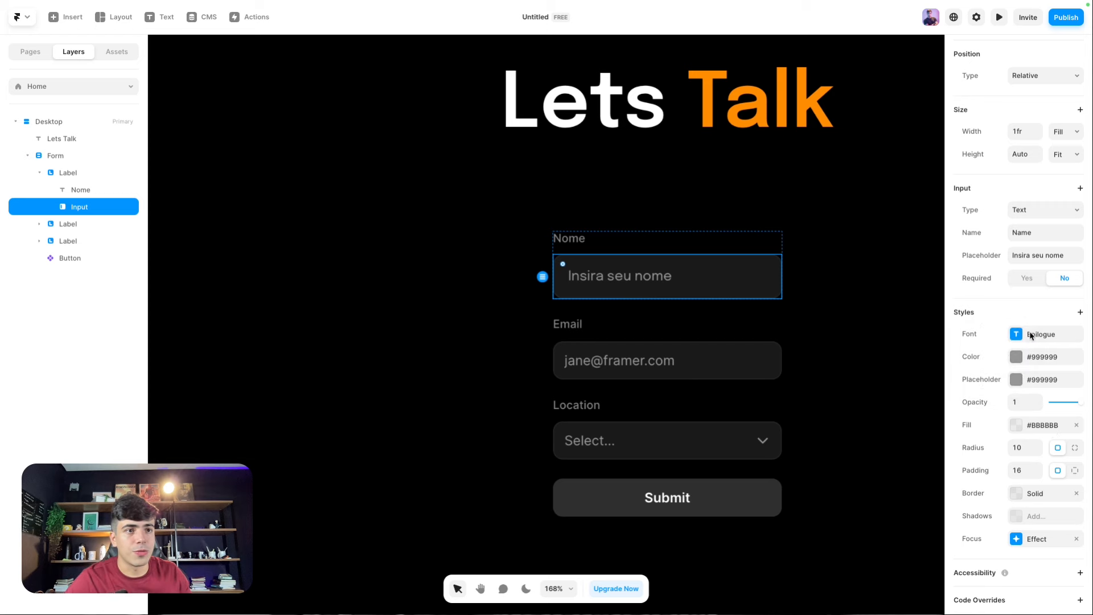
pyautogui.click(1014, 363)
pyautogui.moveTo(866, 391); pyautogui.dragTo(798, 375)
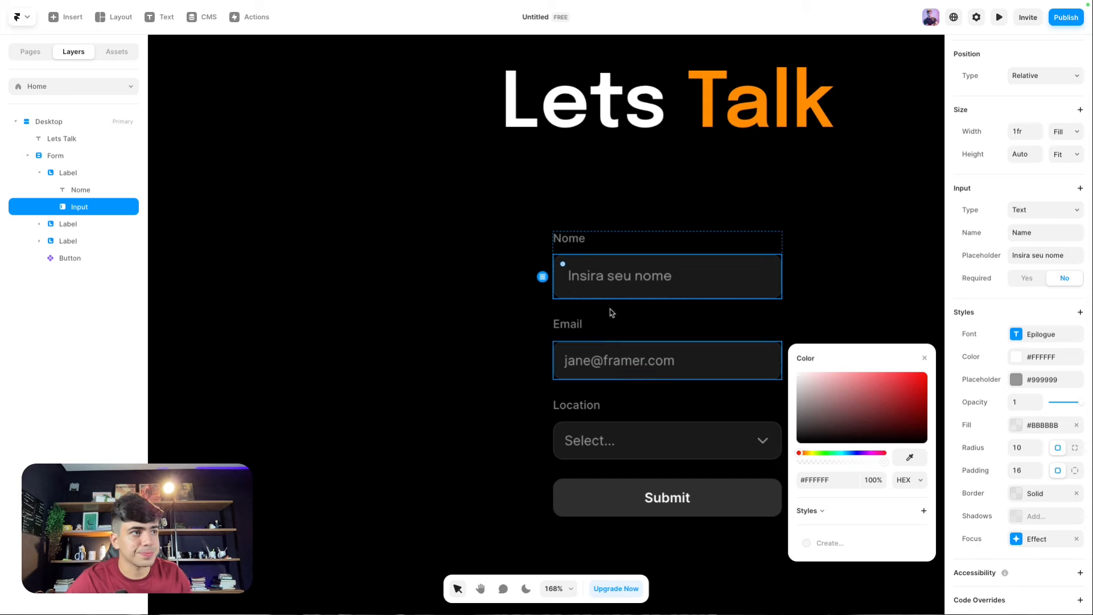
pyautogui.scroll(-2, 638, 326)
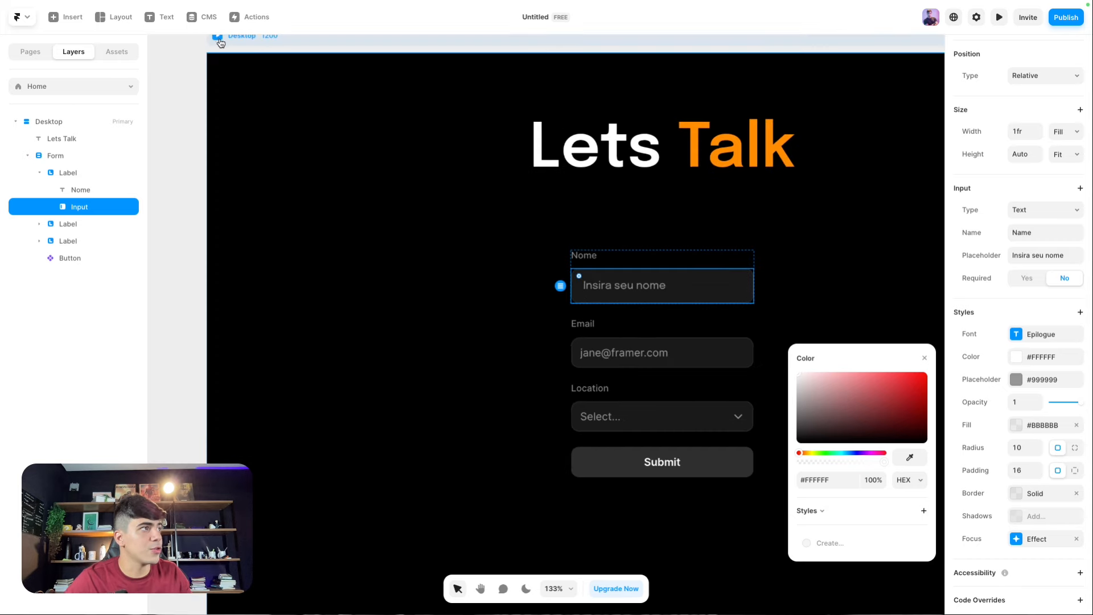
# Step: Test the Nome field in live preview by typing a full name, then return to editing
pyautogui.click(218, 41)
pyautogui.click(527, 228)
pyautogui.write('dwdawdadawdaw')
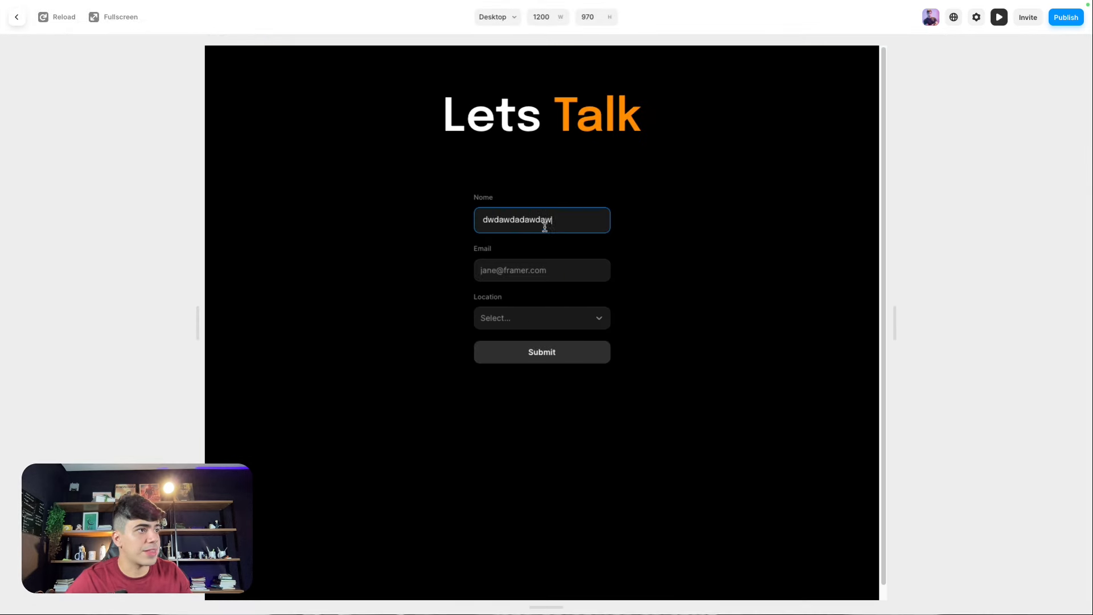
pyautogui.doubleClick(505, 230)
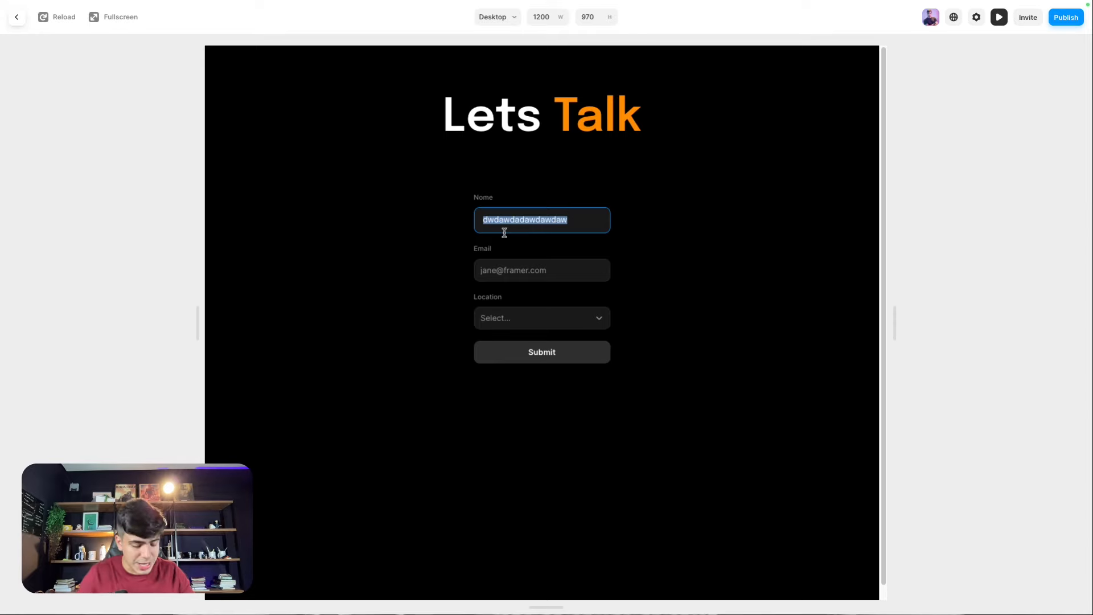
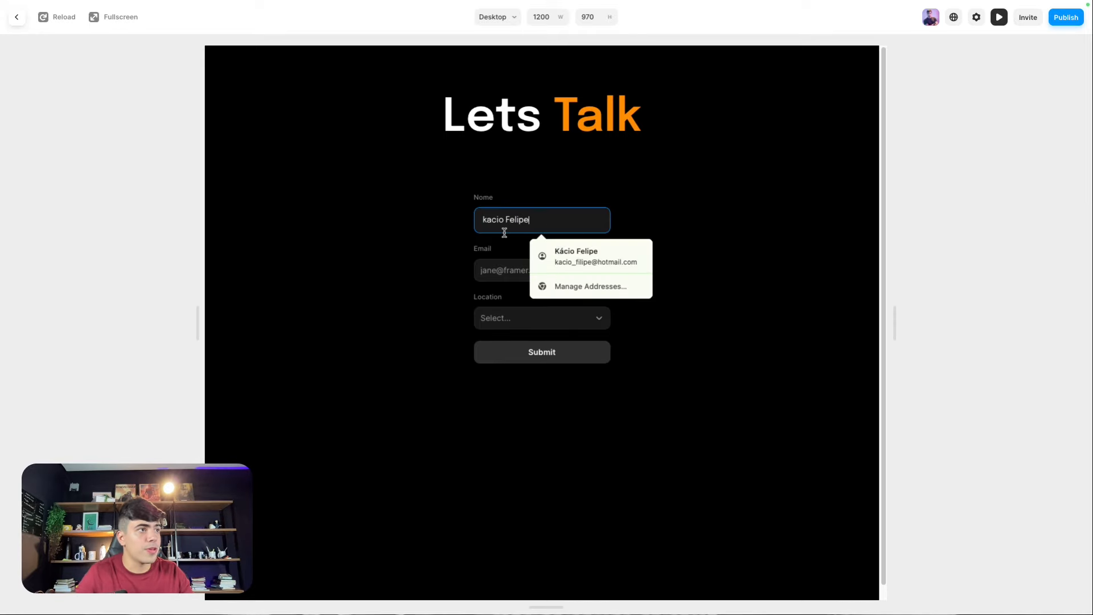
pyautogui.click(441, 238)
pyautogui.click(20, 22)
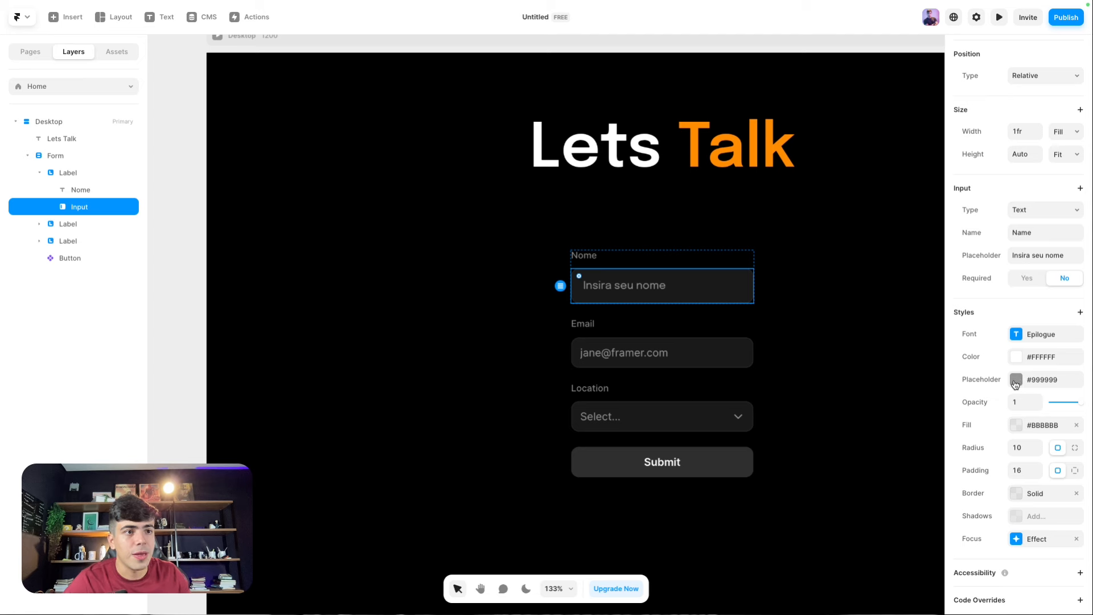
# Step: Set the Nome input's placeholder colour to white #FFFFFF at 70% opacity
pyautogui.scroll(5, 636, 295)
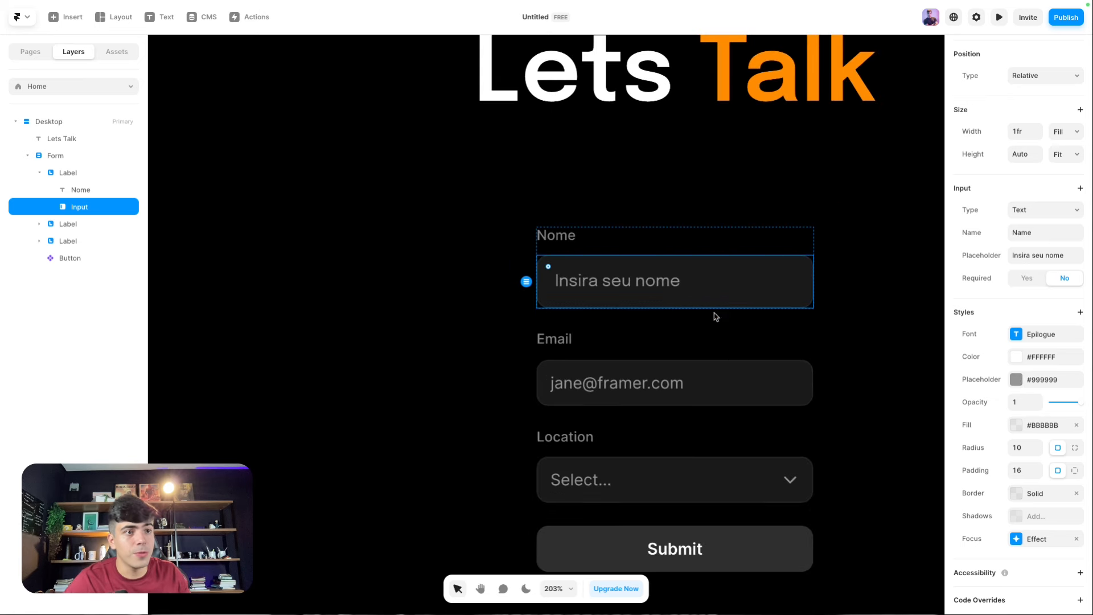
pyautogui.click(1018, 379)
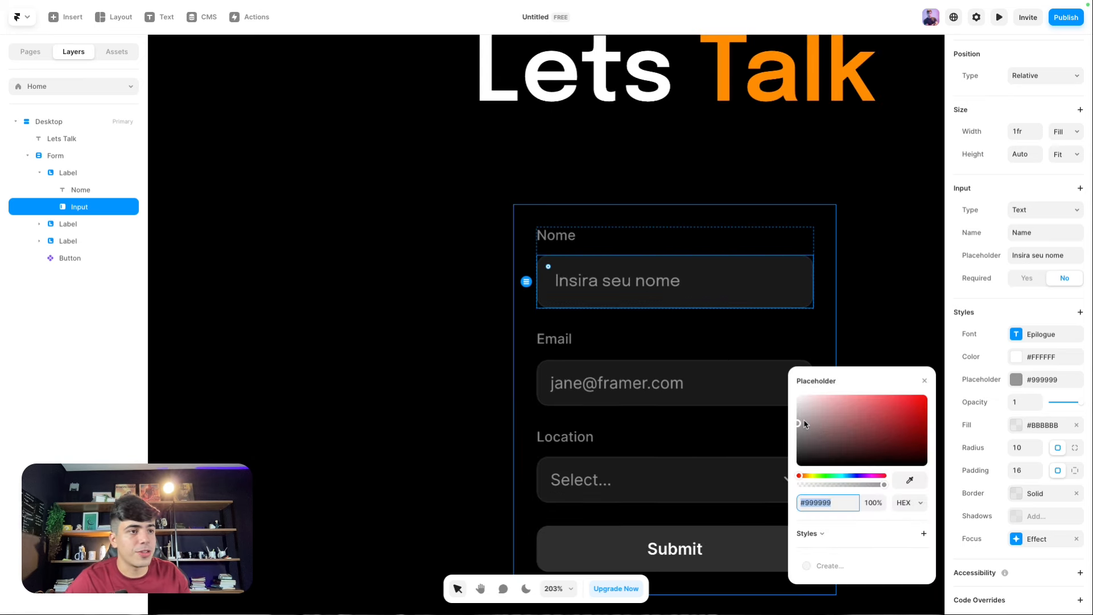
pyautogui.moveTo(804, 424); pyautogui.dragTo(770, 415)
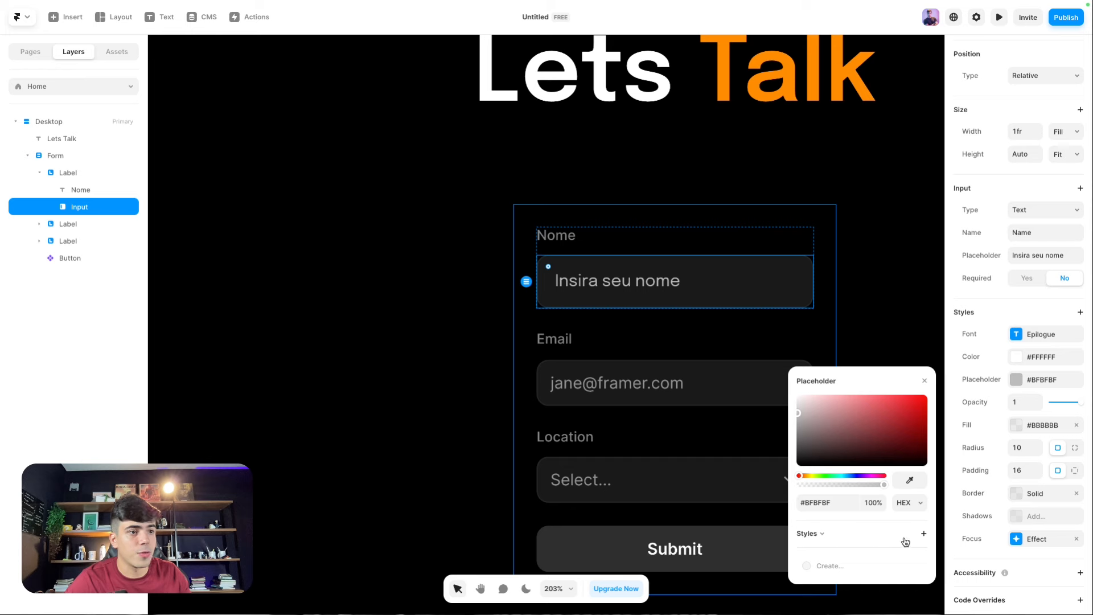
pyautogui.moveTo(851, 441); pyautogui.dragTo(725, 362)
pyautogui.click(877, 502)
pyautogui.write('70')
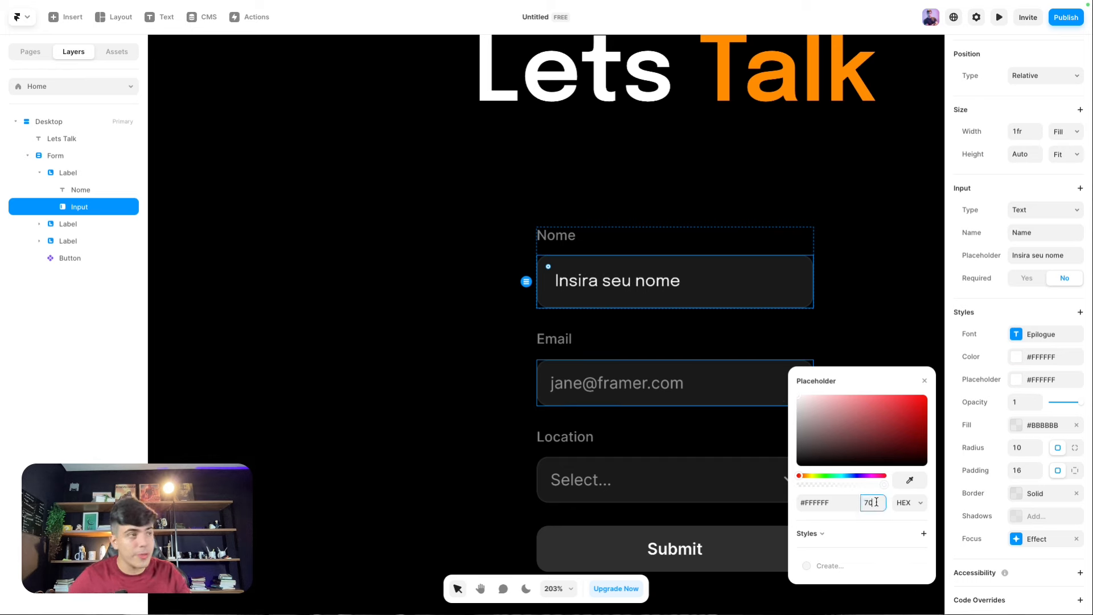
pyautogui.press('Return')
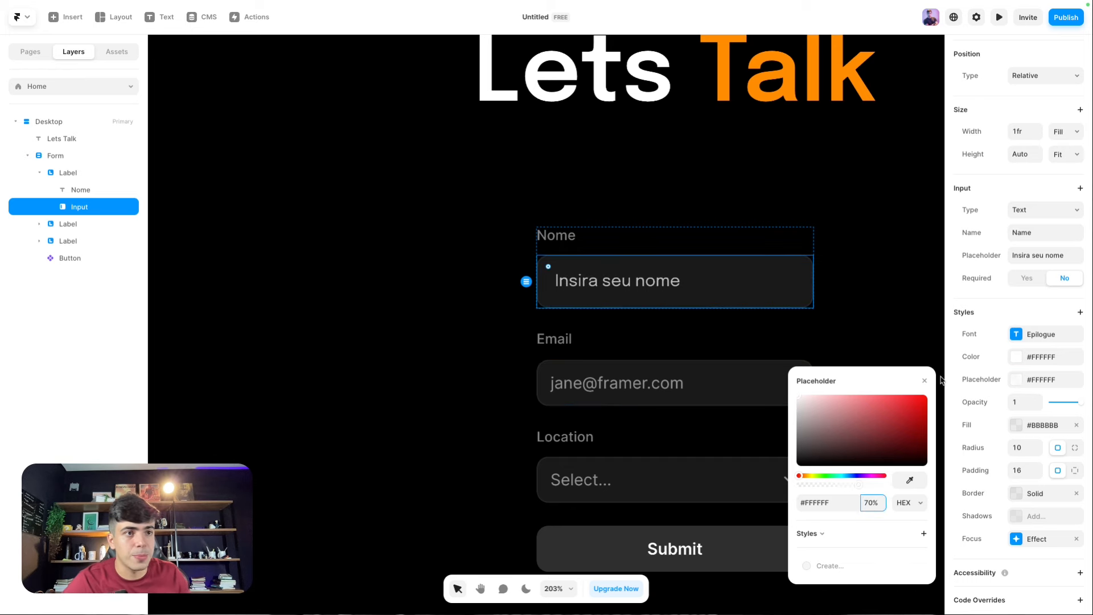
pyautogui.click(932, 384)
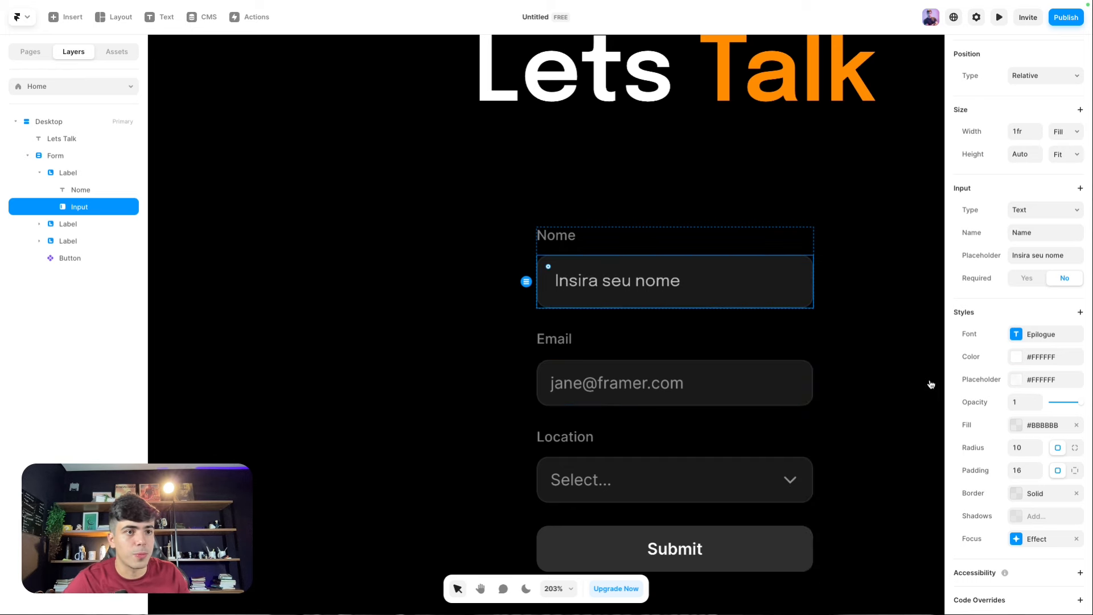
# Step: Fill the Nome input with the Talk heading's orange #FF9101 at 5% opacity
pyautogui.click(1017, 427)
pyautogui.moveTo(857, 448); pyautogui.dragTo(720, 406)
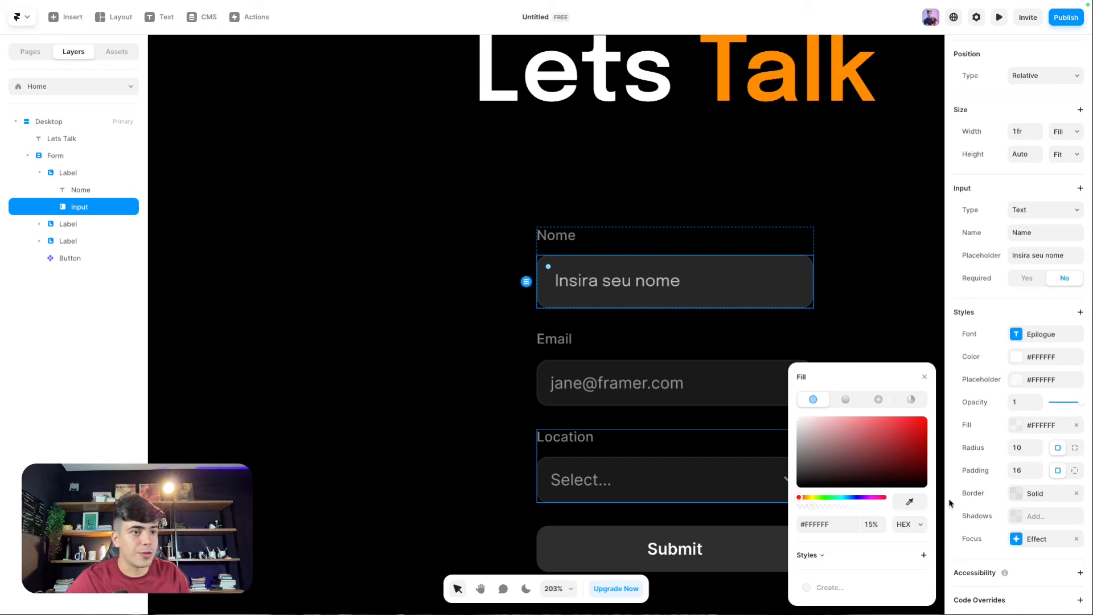
pyautogui.click(910, 501)
pyautogui.click(720, 85)
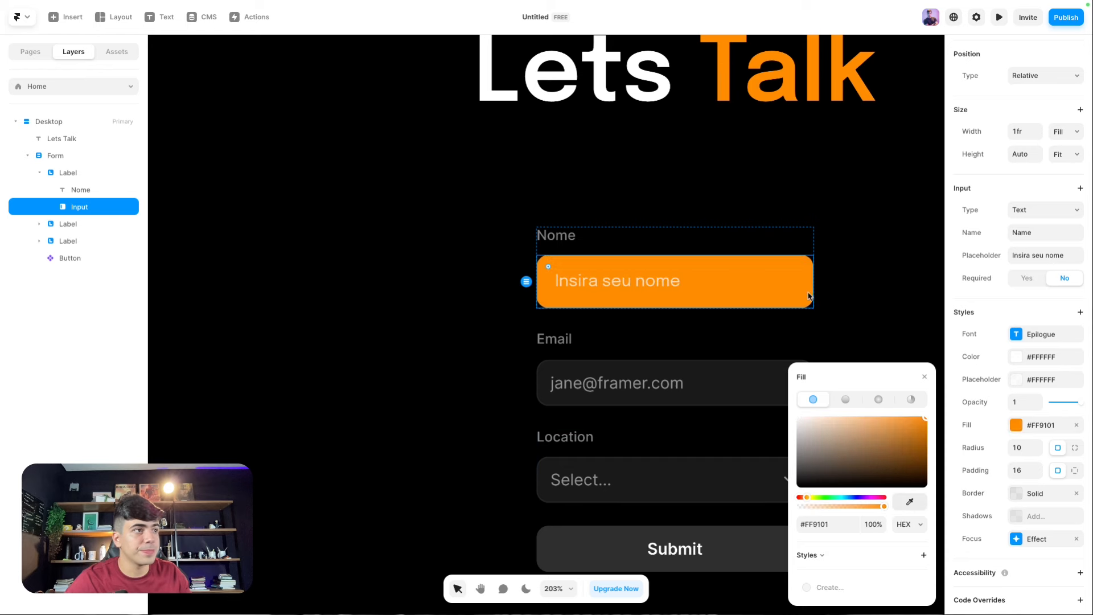
pyautogui.click(872, 524)
pyautogui.write('5')
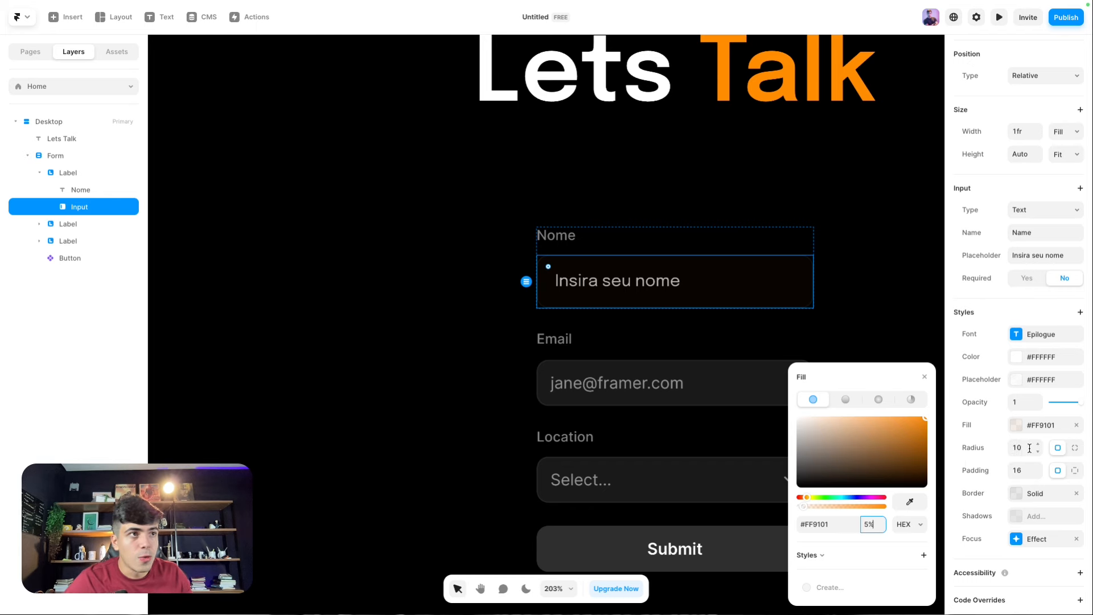
pyautogui.click(1038, 452)
# Step: Round the Nome input's corners to 8, keep it Fill width, and widen the Form to 329
pyautogui.click(1037, 452)
pyautogui.scroll(3, 793, 256)
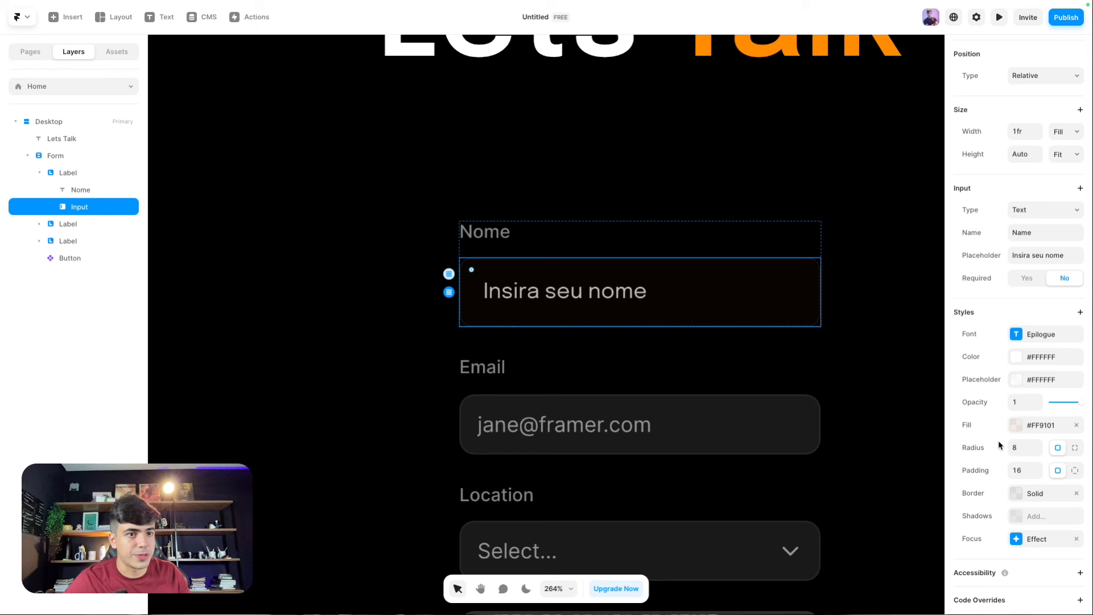
pyautogui.scroll(1, 1020, 194)
pyautogui.click(1070, 156)
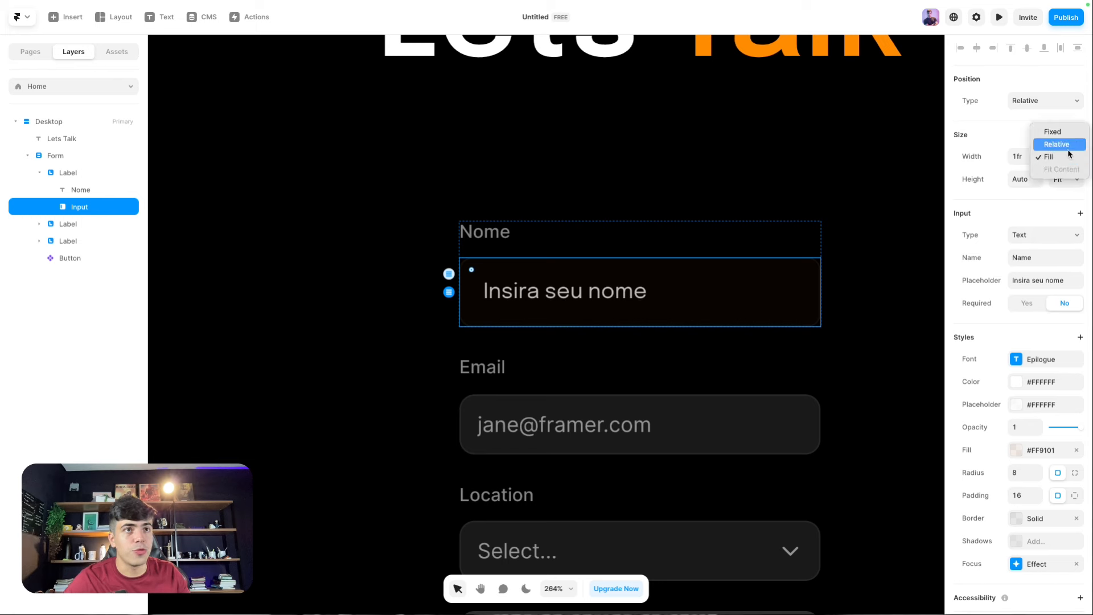
pyautogui.click(1063, 161)
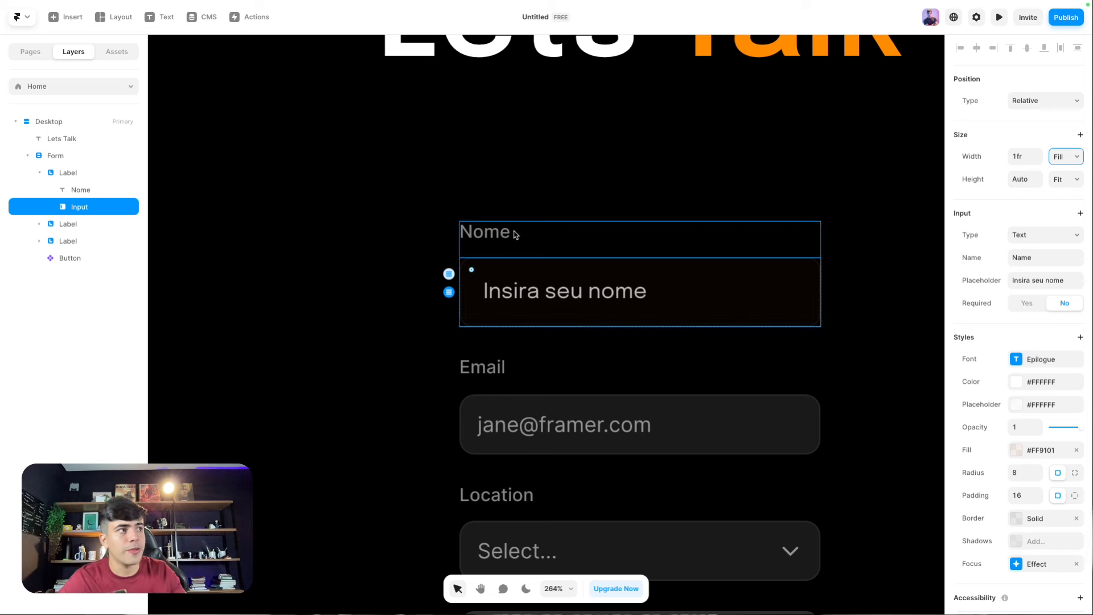
pyautogui.click(436, 215)
pyautogui.moveTo(429, 222); pyautogui.dragTo(393, 220)
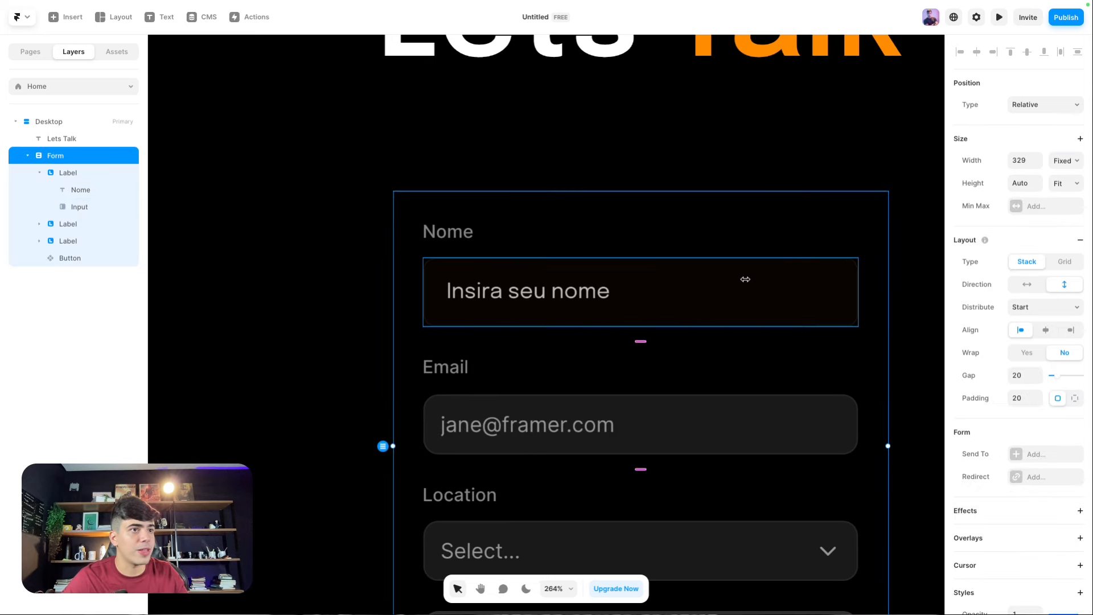
pyautogui.click(681, 271)
pyautogui.click(1060, 161)
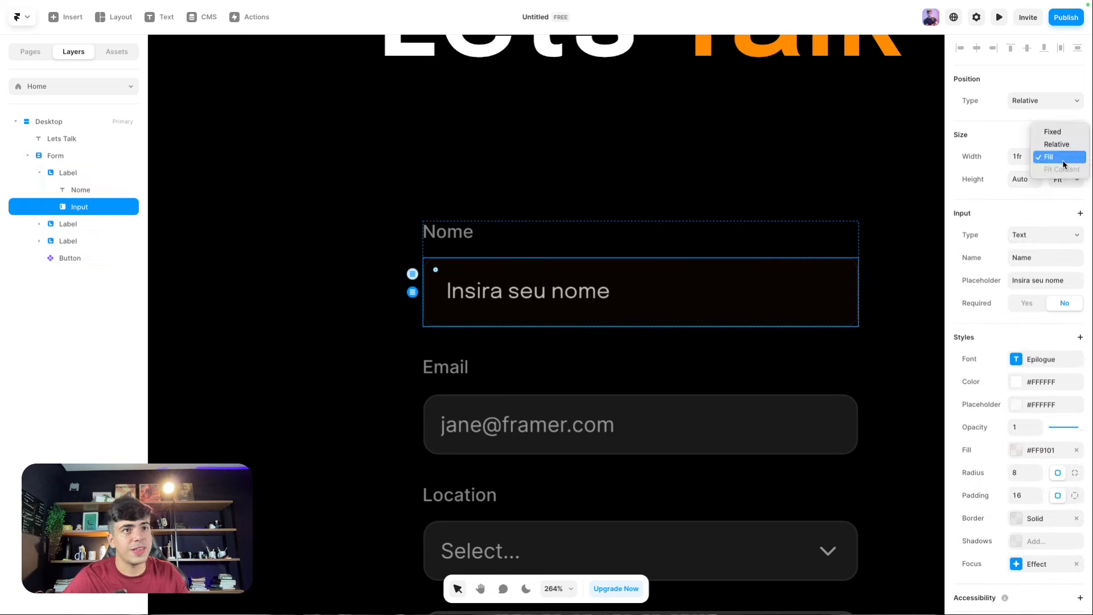
pyautogui.click(606, 177)
# Step: Keep the Nome input's padding as a single uniform value of 16
pyautogui.scroll(-1, 1024, 503)
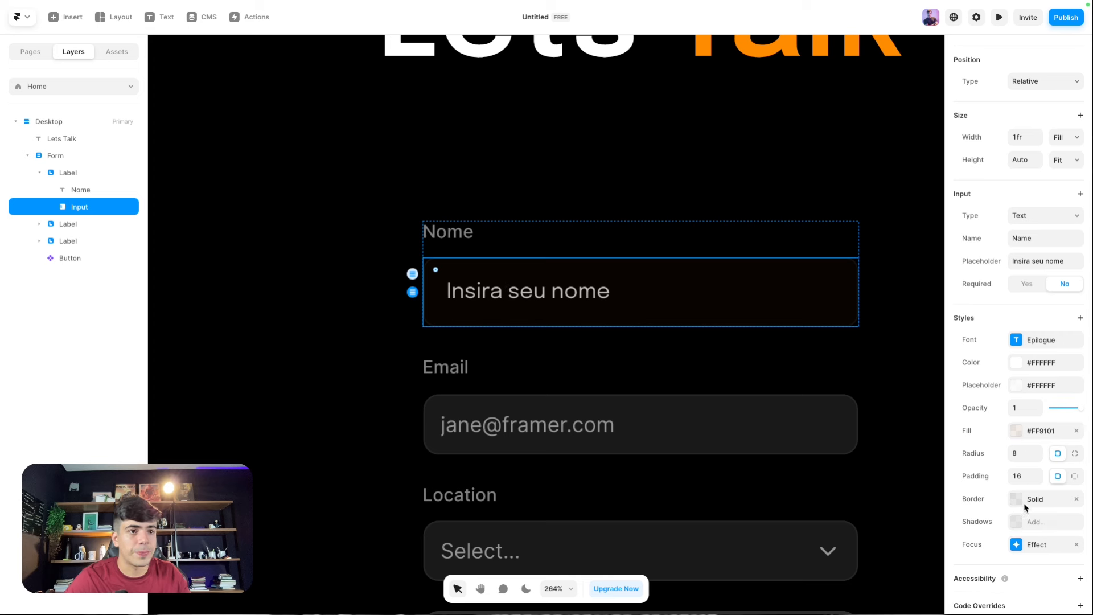
pyautogui.click(1075, 473)
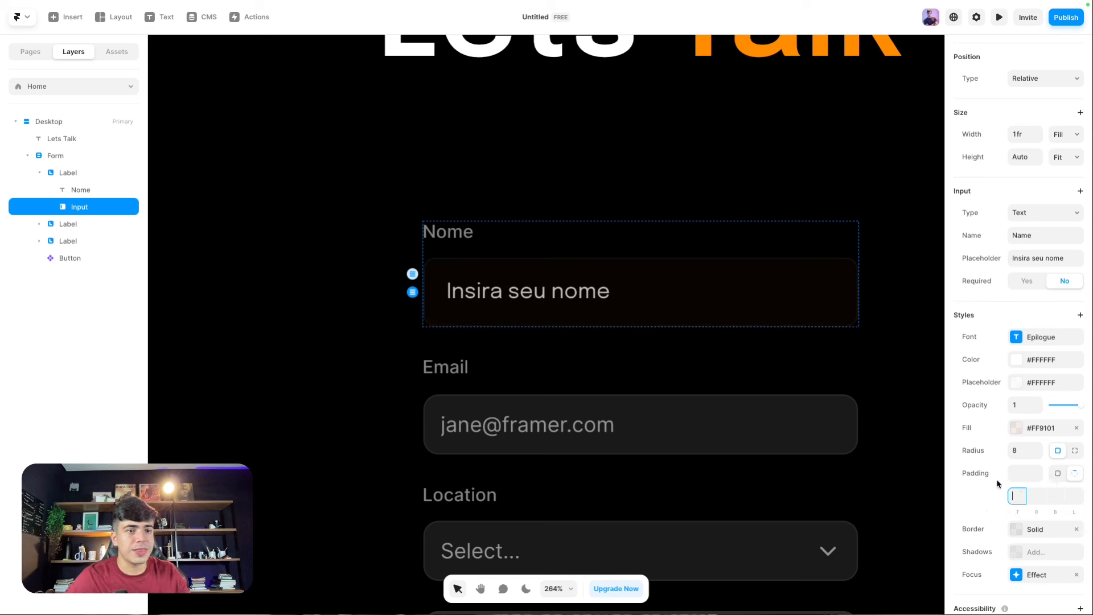
pyautogui.click(1057, 474)
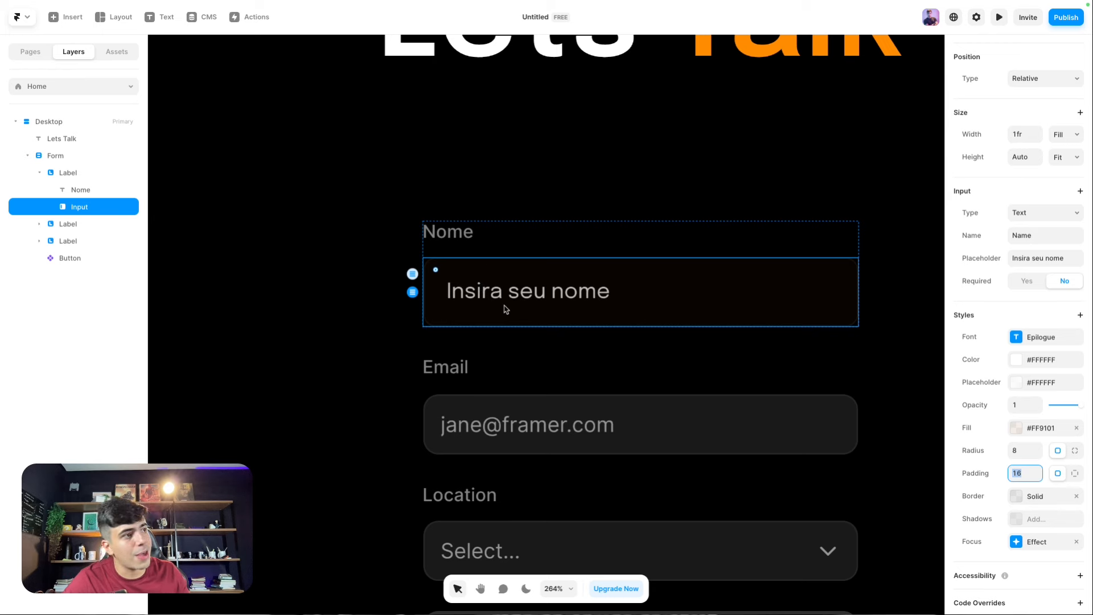
pyautogui.scroll(-1, 1035, 428)
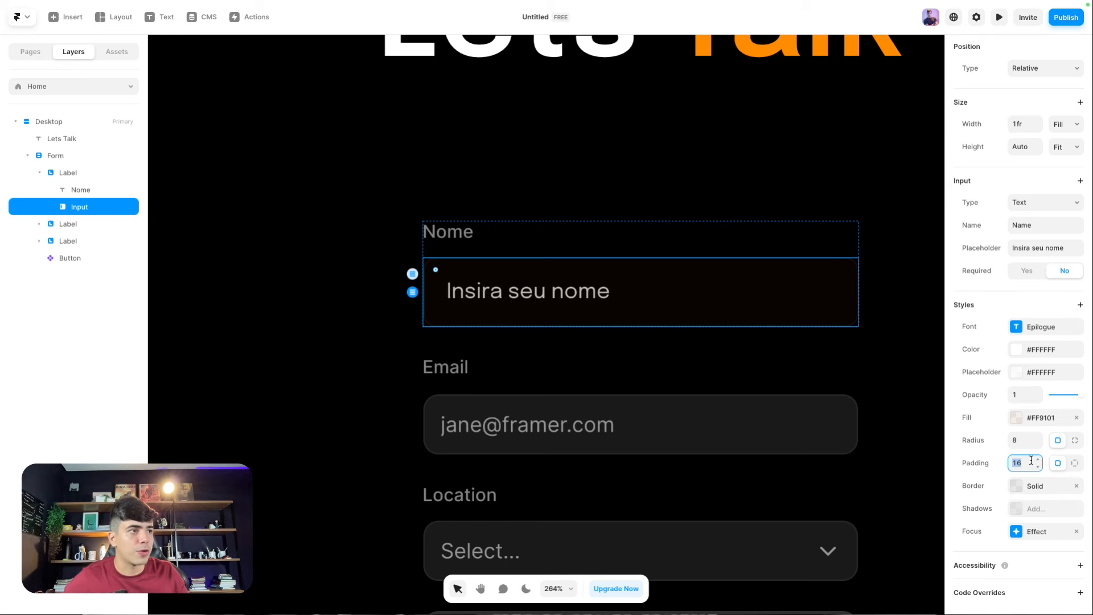
pyautogui.press('Down')
pyautogui.press('Down')
pyautogui.press('Down')
pyautogui.press('Up')
pyautogui.press('Up')
pyautogui.press('Up')
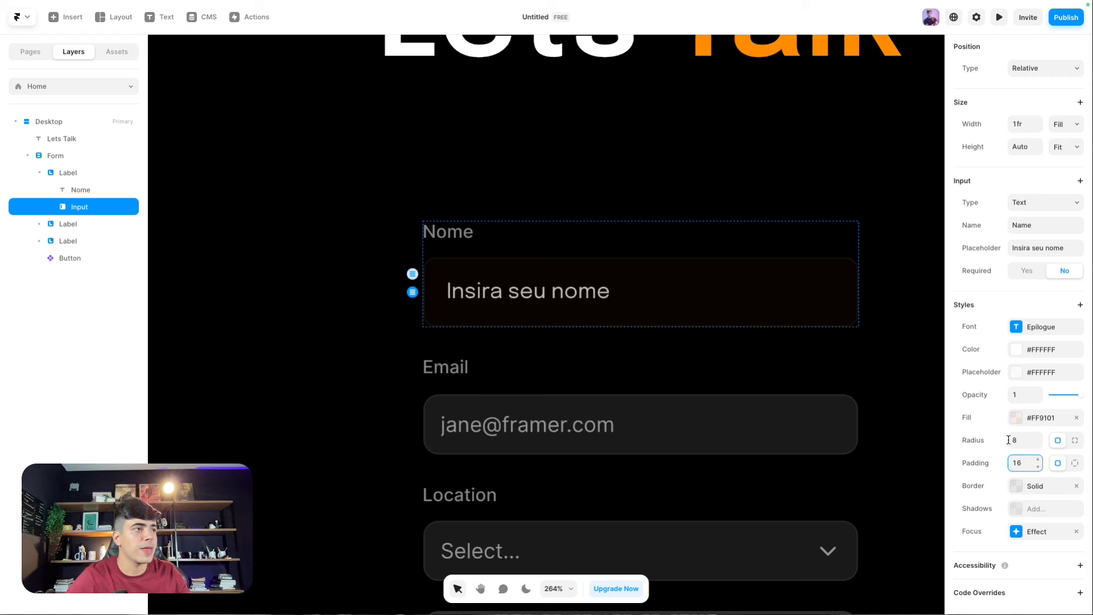
# Step: Give the Nome input a white #FFFFFF border
pyautogui.click(1017, 485)
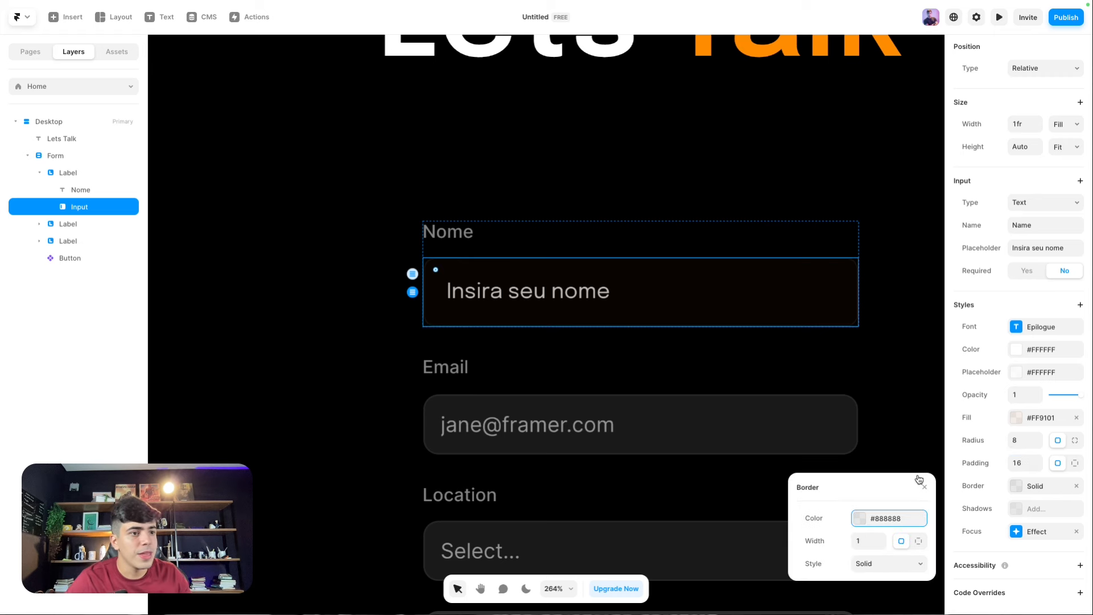
pyautogui.click(861, 518)
pyautogui.moveTo(850, 469)
pyautogui.mouseDown()
pyautogui.moveTo(820, 472)
pyautogui.moveTo(598, 350)
pyautogui.mouseUp()
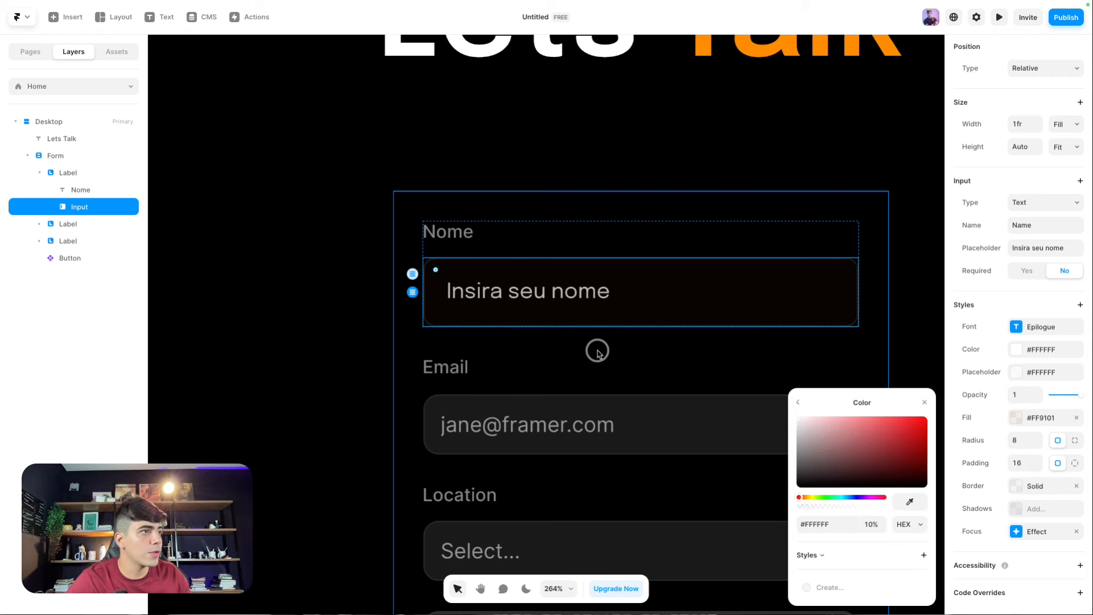
pyautogui.click(357, 323)
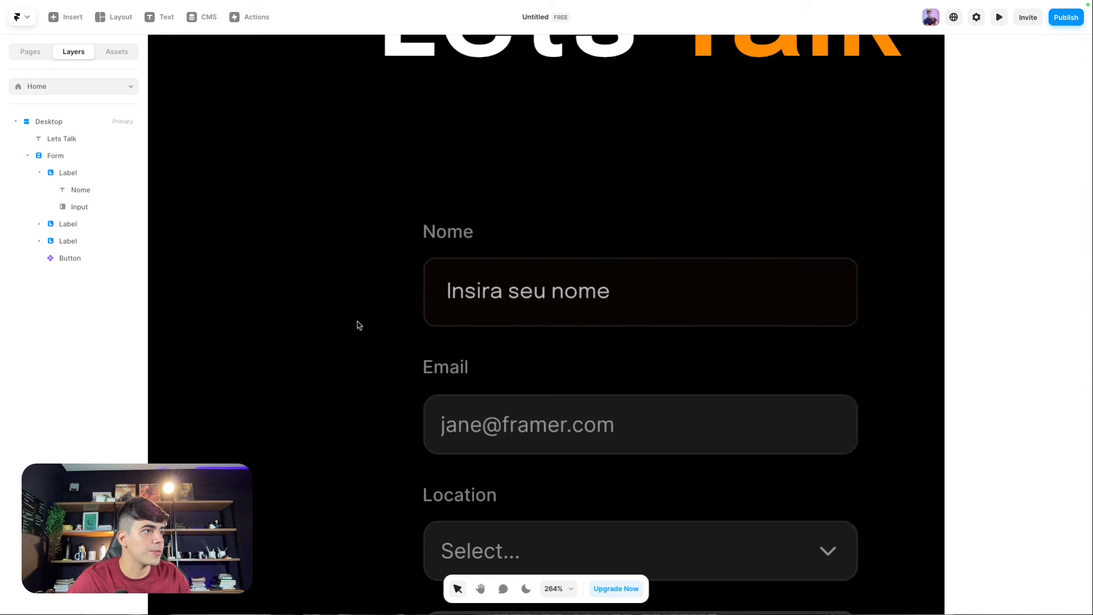
pyautogui.scroll(1, 357, 268)
pyautogui.click(471, 283)
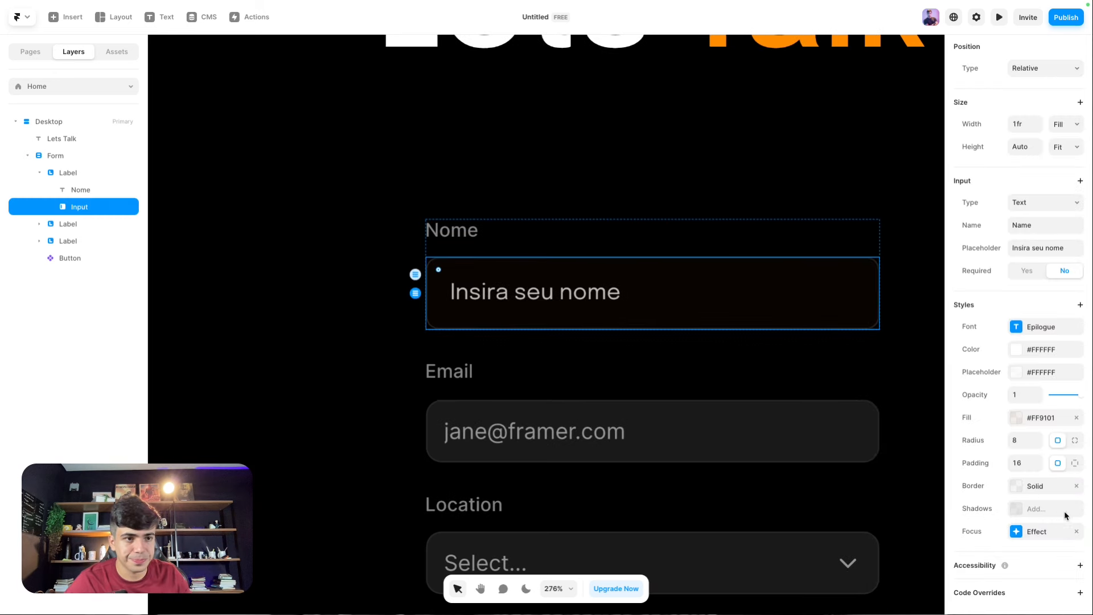
# Step: Add a focus-state fill sampled from the orange Talk heading
pyautogui.click(1018, 533)
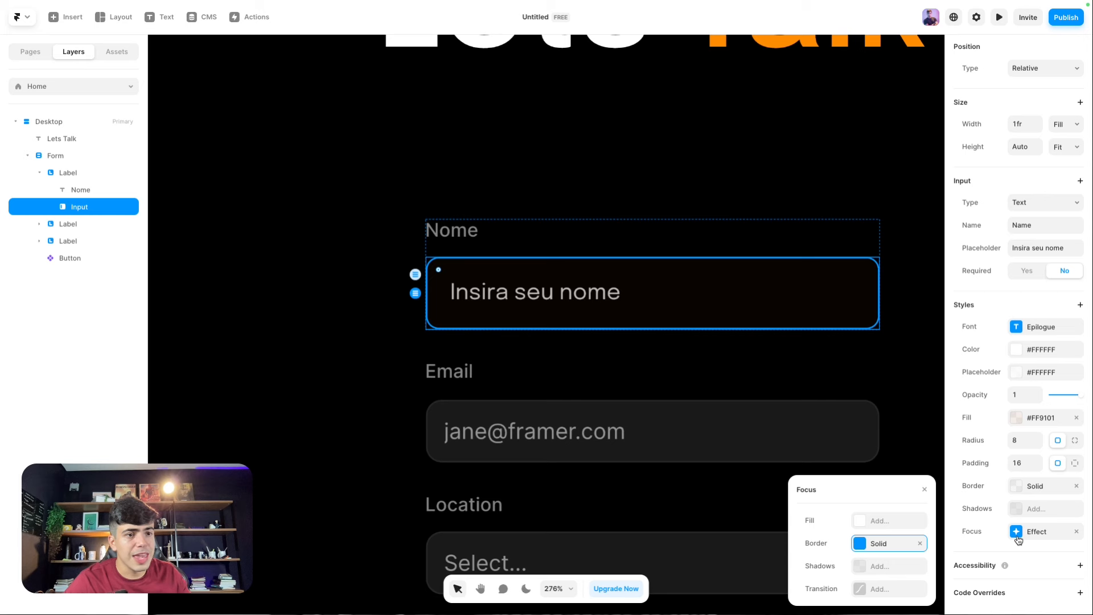
pyautogui.click(1017, 534)
pyautogui.click(1017, 533)
pyautogui.click(1017, 534)
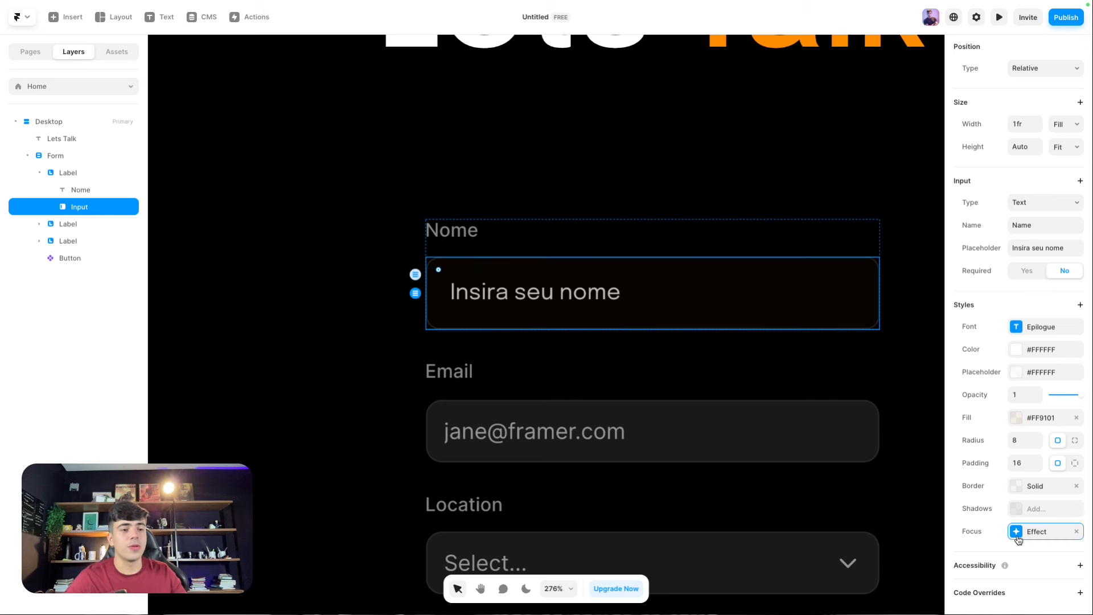
pyautogui.click(1034, 531)
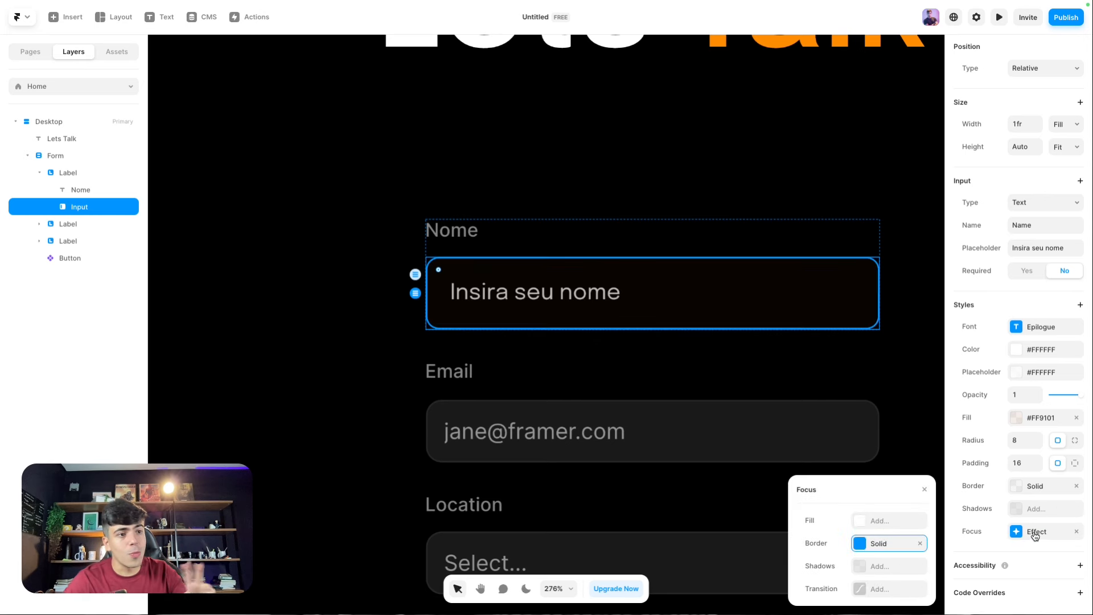
pyautogui.click(865, 523)
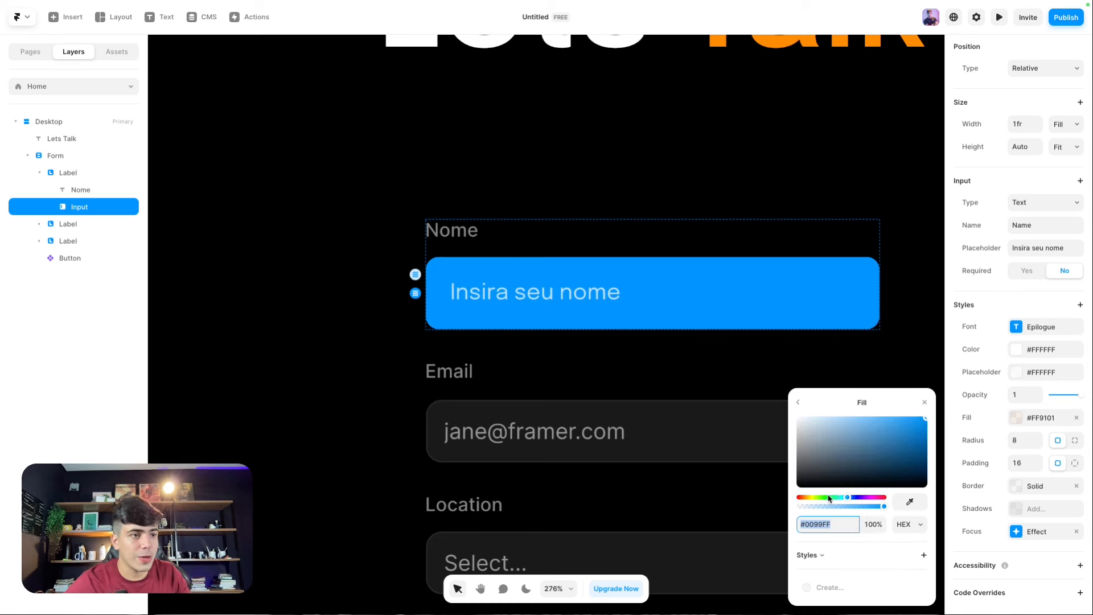
pyautogui.click(910, 501)
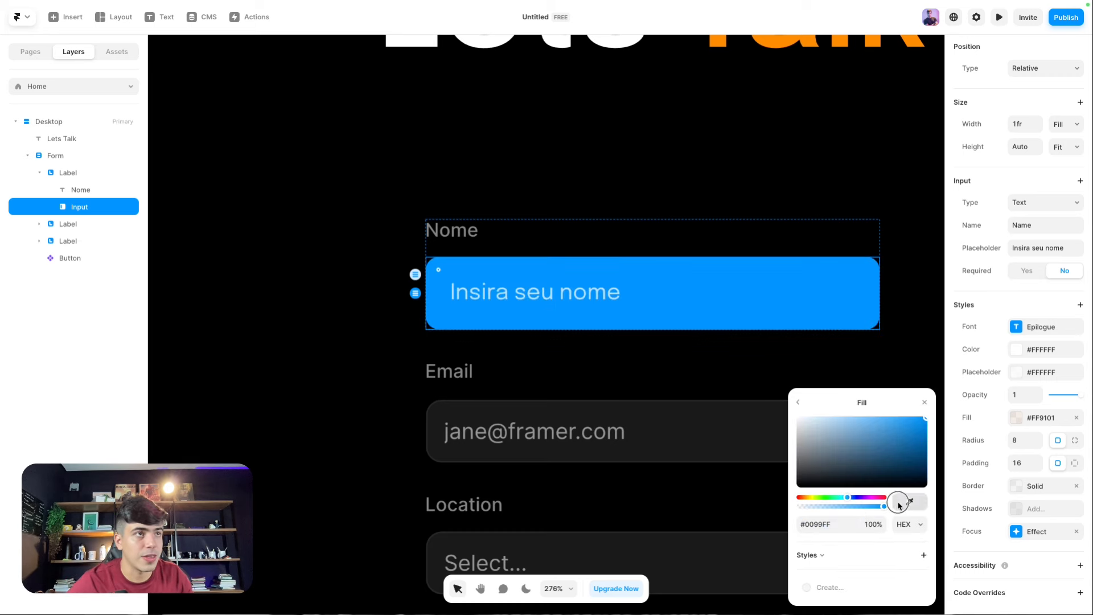
pyautogui.click(775, 48)
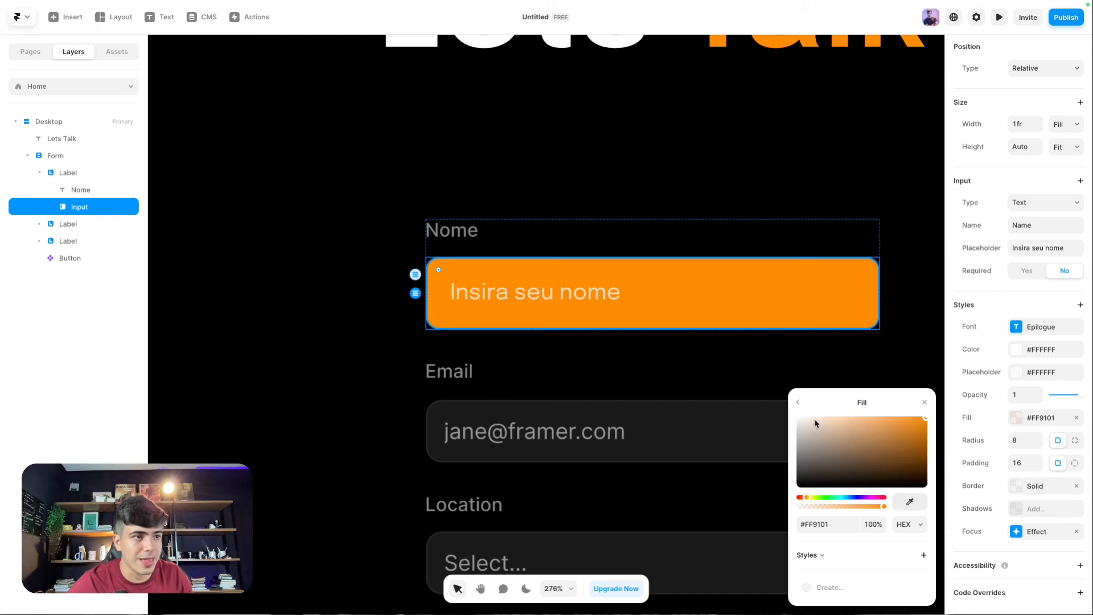
pyautogui.click(798, 403)
# Step: Make the focus-state border white, then select the Desktop frame
pyautogui.click(857, 544)
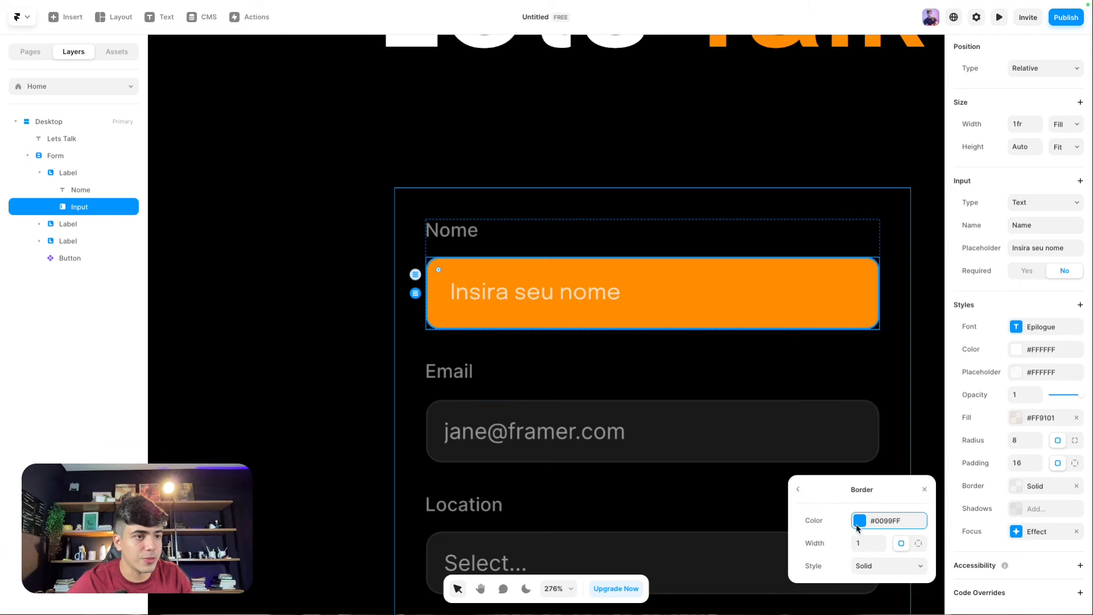
pyautogui.click(857, 525)
pyautogui.moveTo(844, 462); pyautogui.dragTo(621, 325)
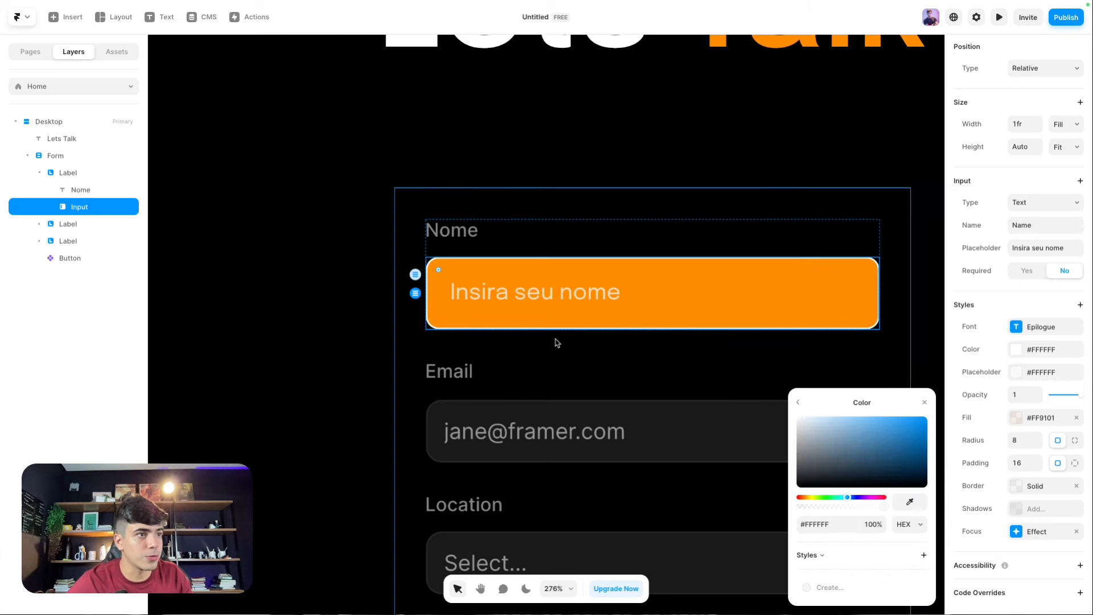
pyautogui.click(797, 403)
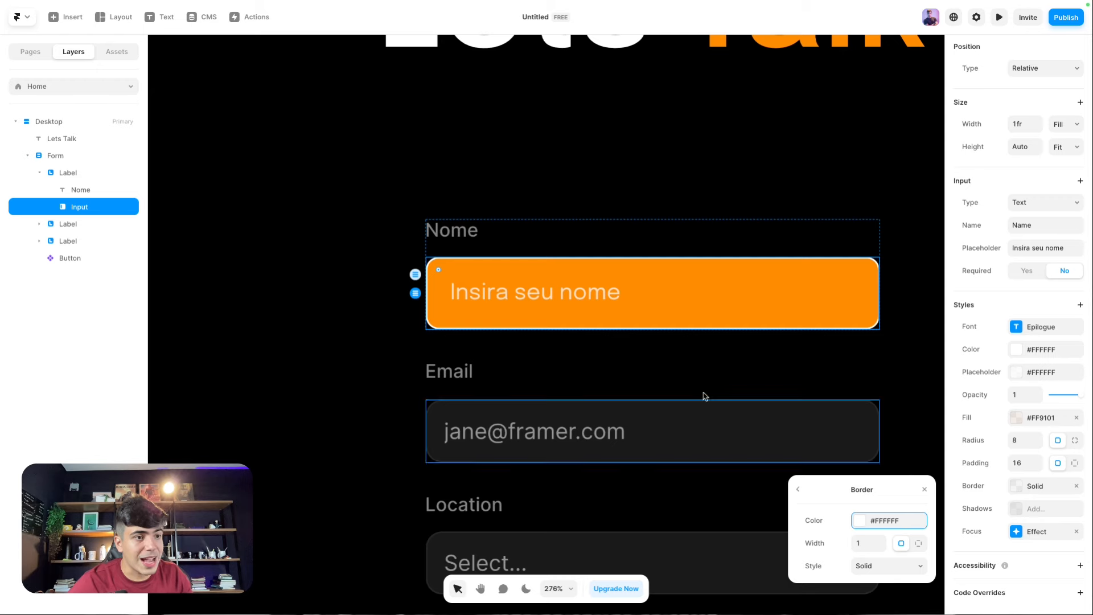
pyautogui.scroll(-5, 680, 340)
pyautogui.click(292, 117)
# Step: Preview the page, type a name into the Nome field to check its orange focus state, and return to editing
pyautogui.hotkey('ctrl', 'p')
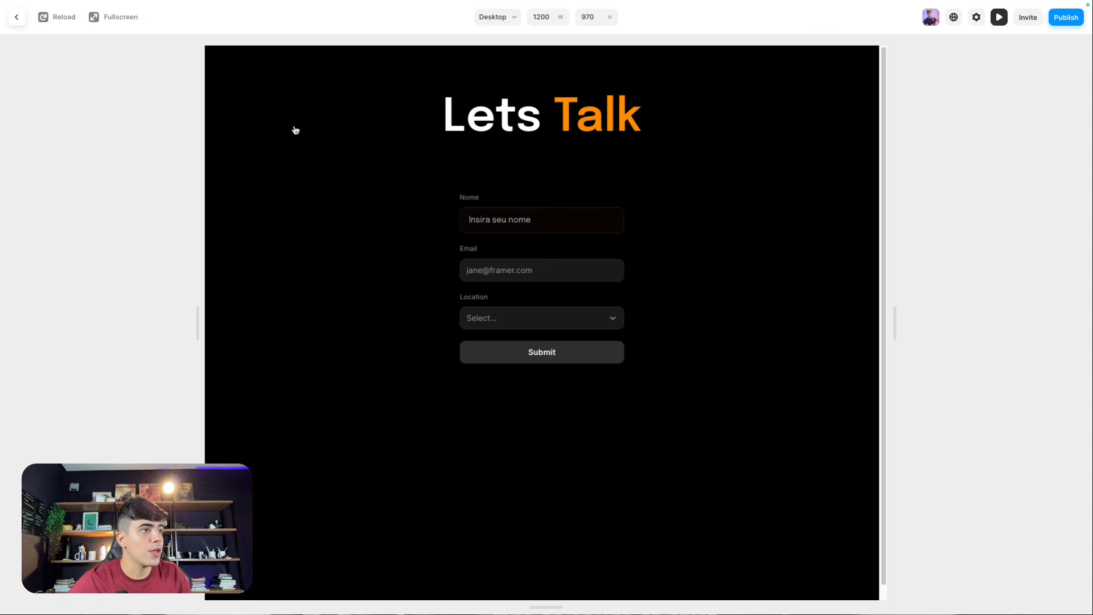
pyautogui.click(528, 221)
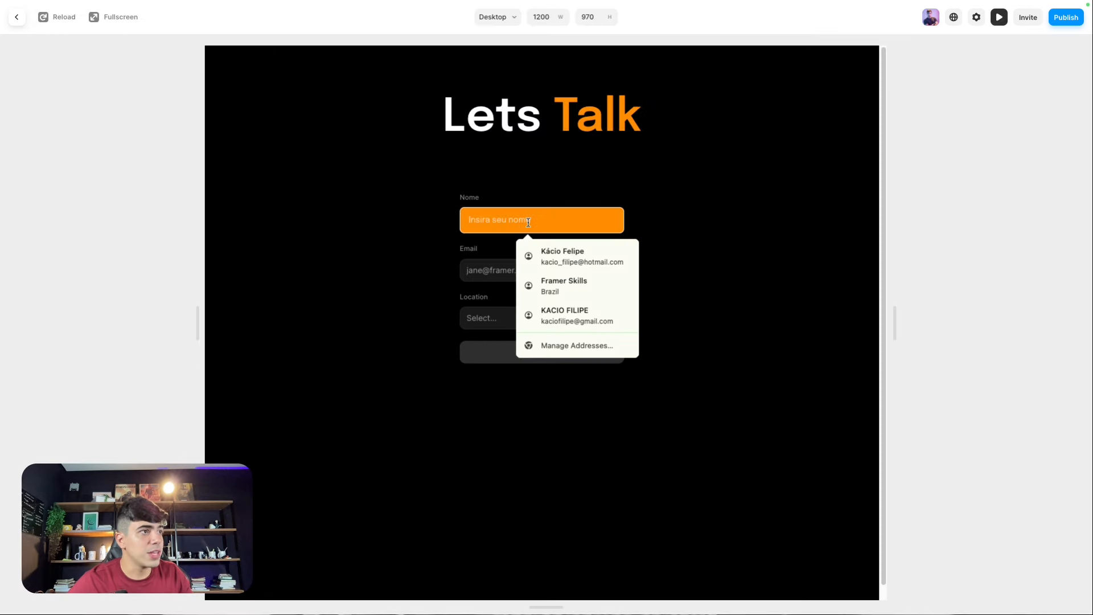
pyautogui.write('dwadawdawd')
pyautogui.click(588, 185)
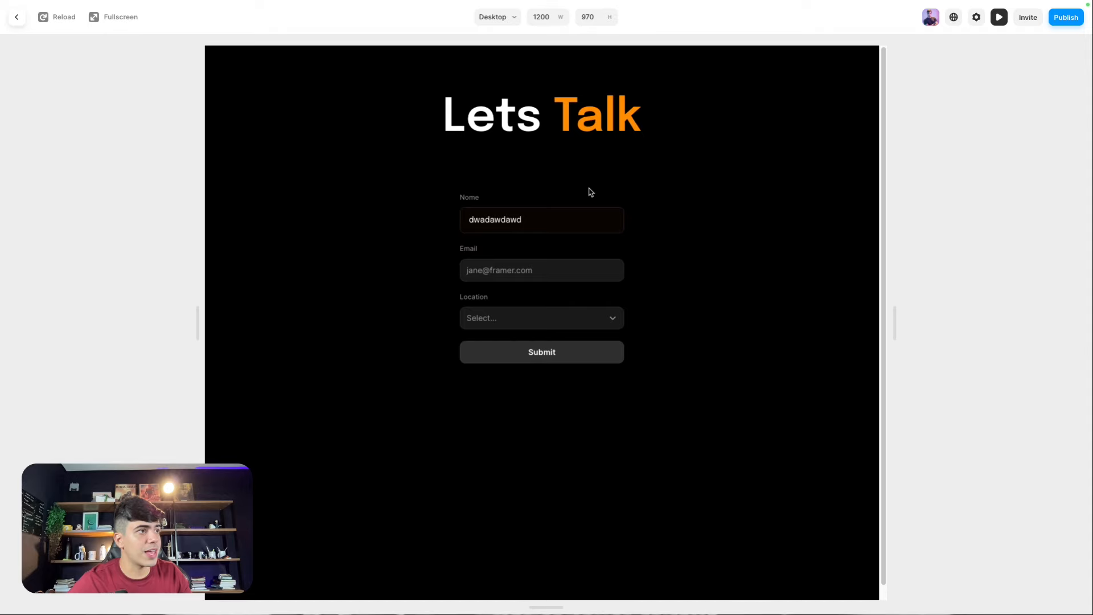
pyautogui.doubleClick(544, 218)
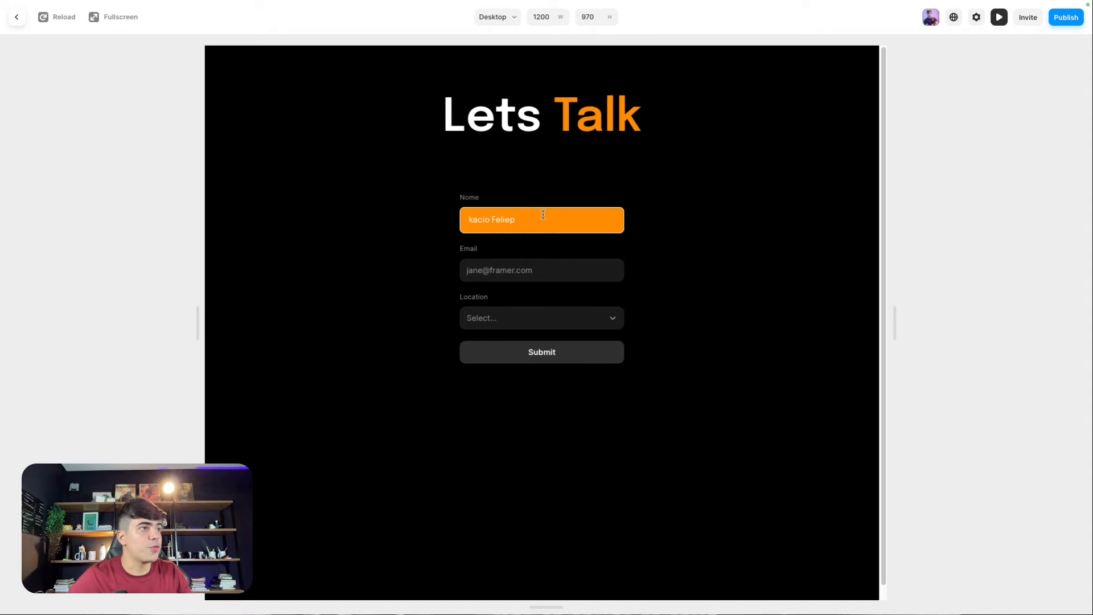
pyautogui.click(307, 198)
pyautogui.click(474, 219)
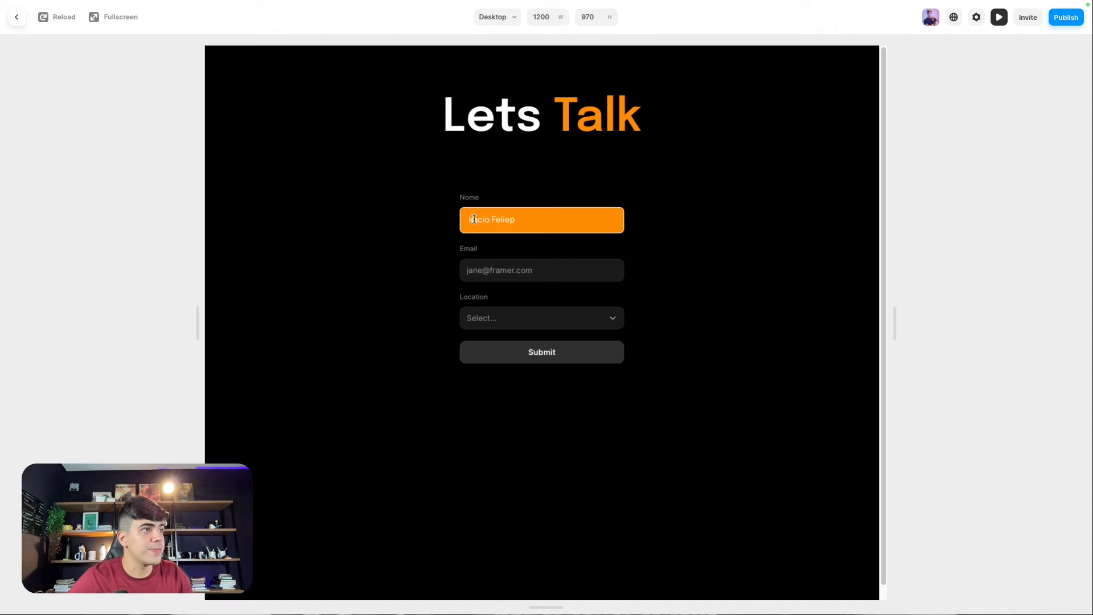
pyautogui.click(17, 17)
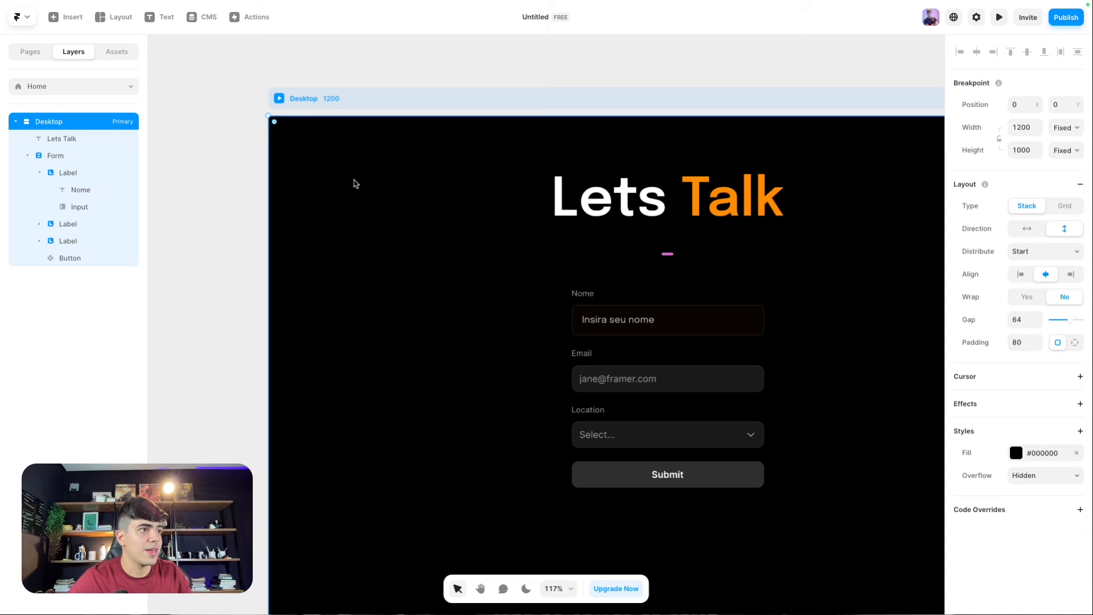
# Step: Lower the Nome input's focus fill opacity to 10%
pyautogui.click(587, 318)
pyautogui.click(1019, 532)
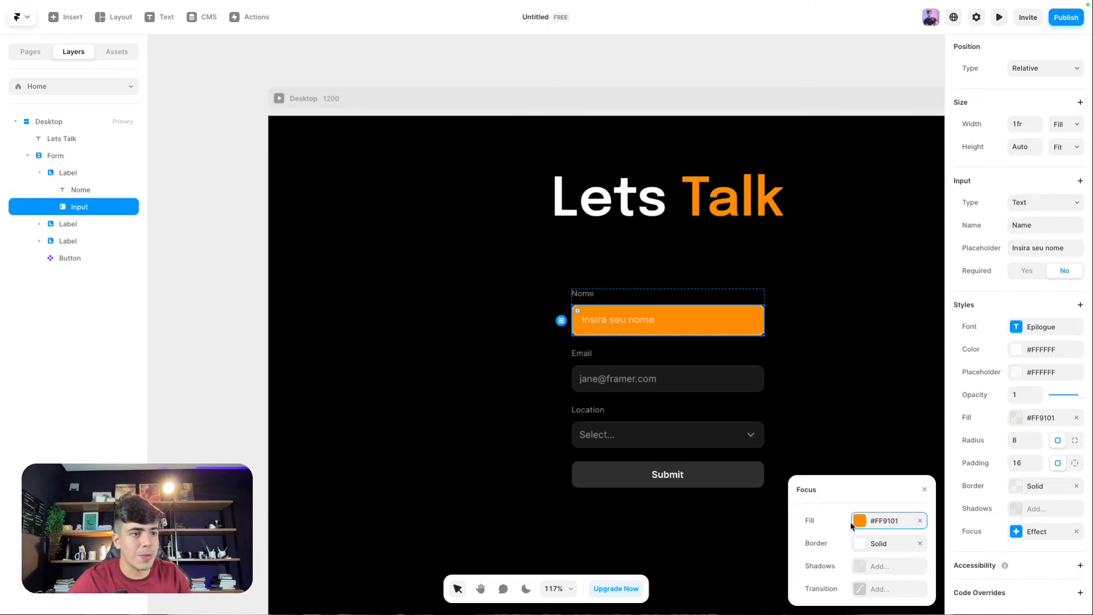
pyautogui.click(870, 521)
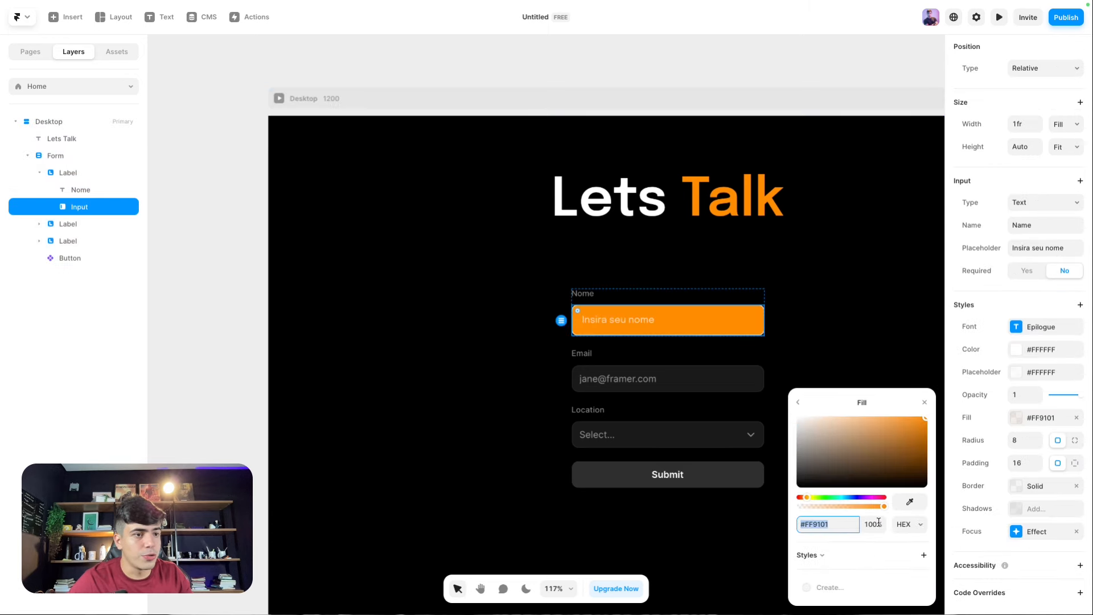
pyautogui.click(878, 523)
pyautogui.write('1')
pyautogui.press('Return')
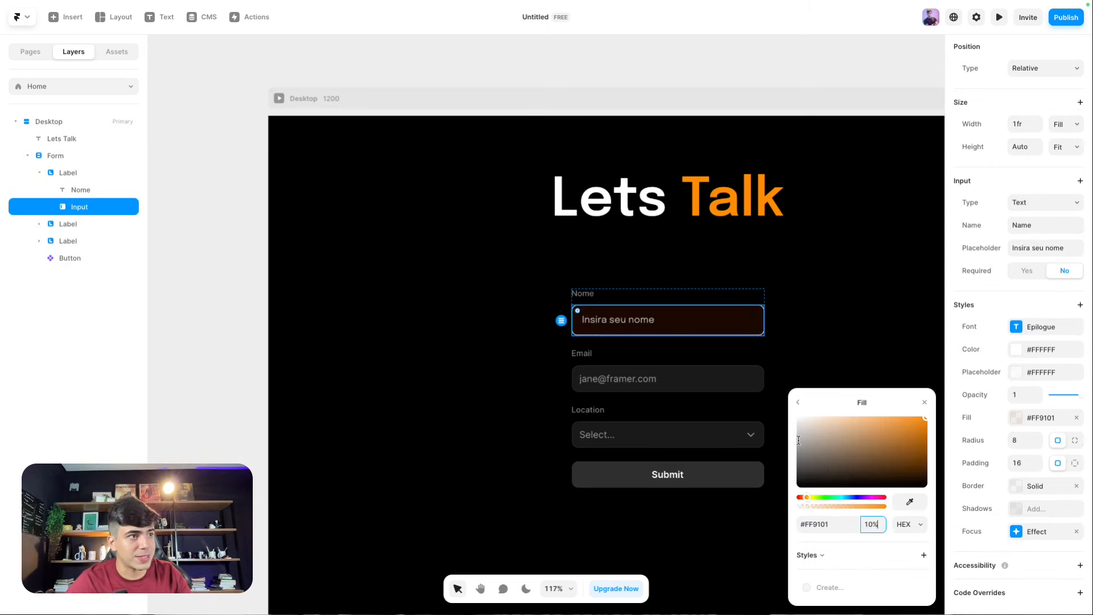
pyautogui.click(797, 402)
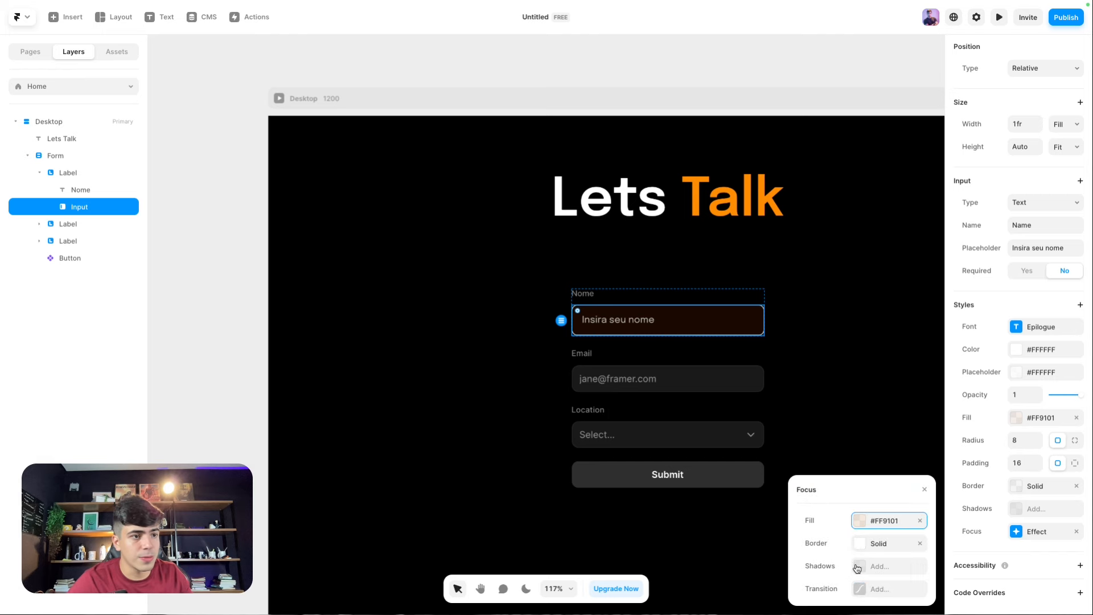
# Step: Make the Nome input's focus border orange, sampled from the Talk heading
pyautogui.click(867, 544)
pyautogui.click(859, 521)
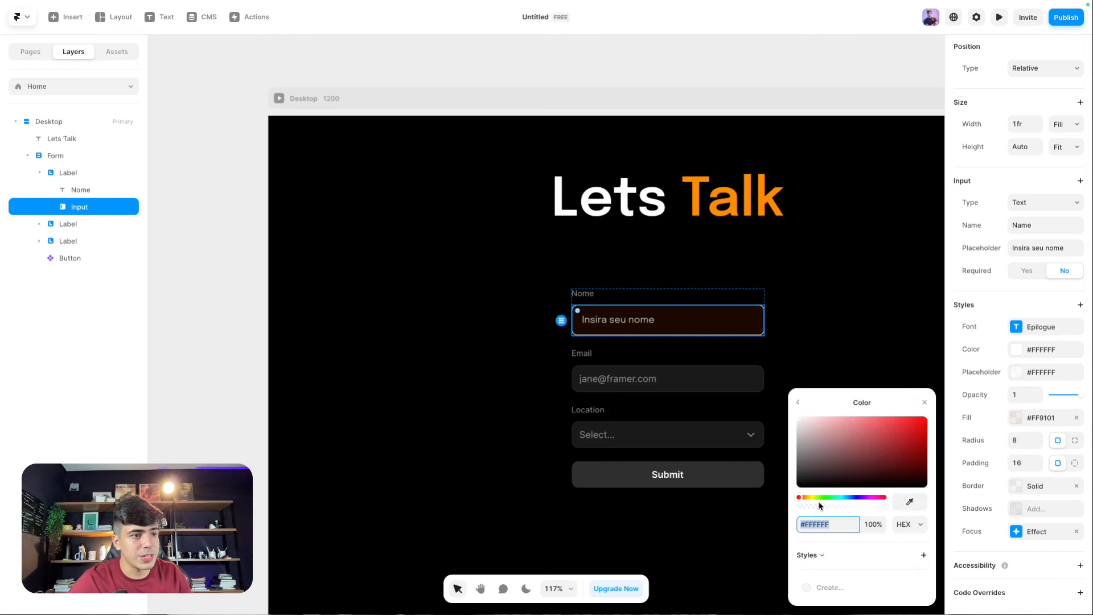
pyautogui.click(904, 506)
pyautogui.click(690, 199)
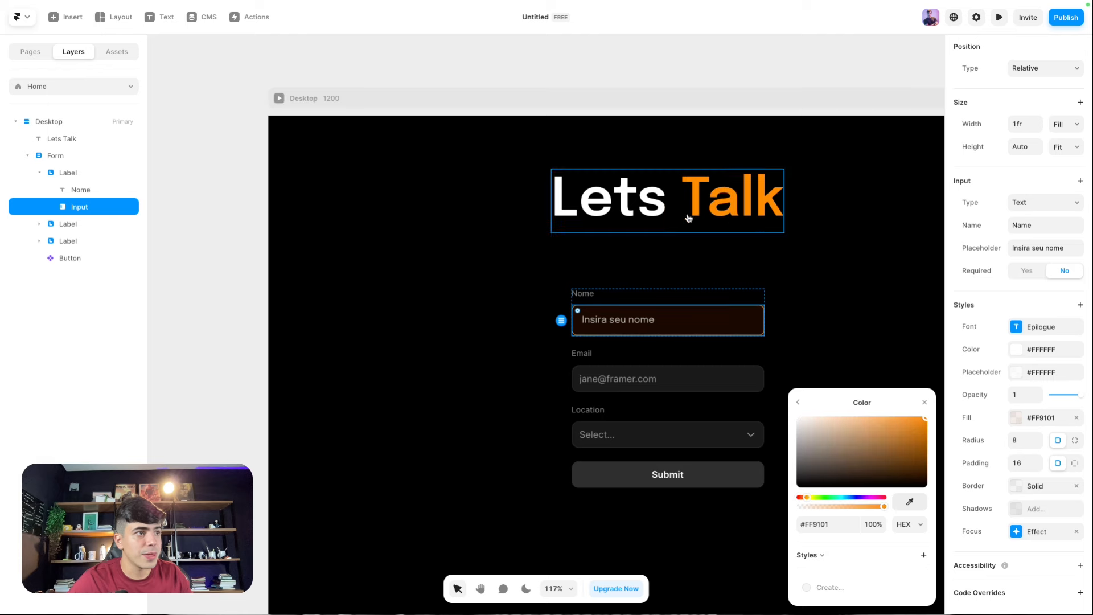
pyautogui.click(397, 284)
pyautogui.click(629, 328)
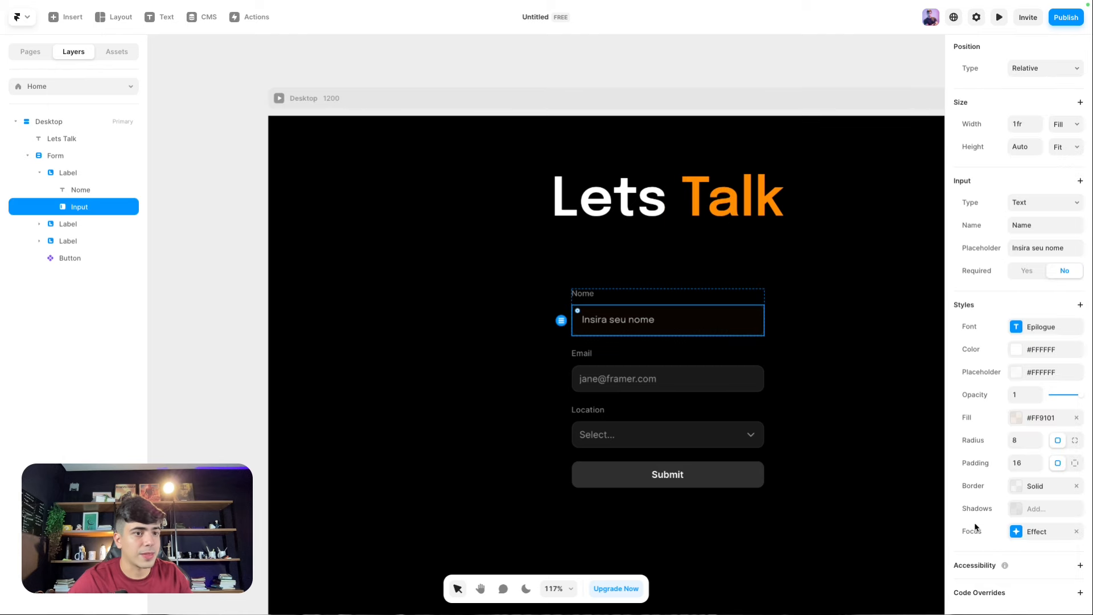
pyautogui.click(1027, 533)
# Step: Add a focus-state shadow coloured with the Talk heading's orange #FF9101
pyautogui.click(864, 570)
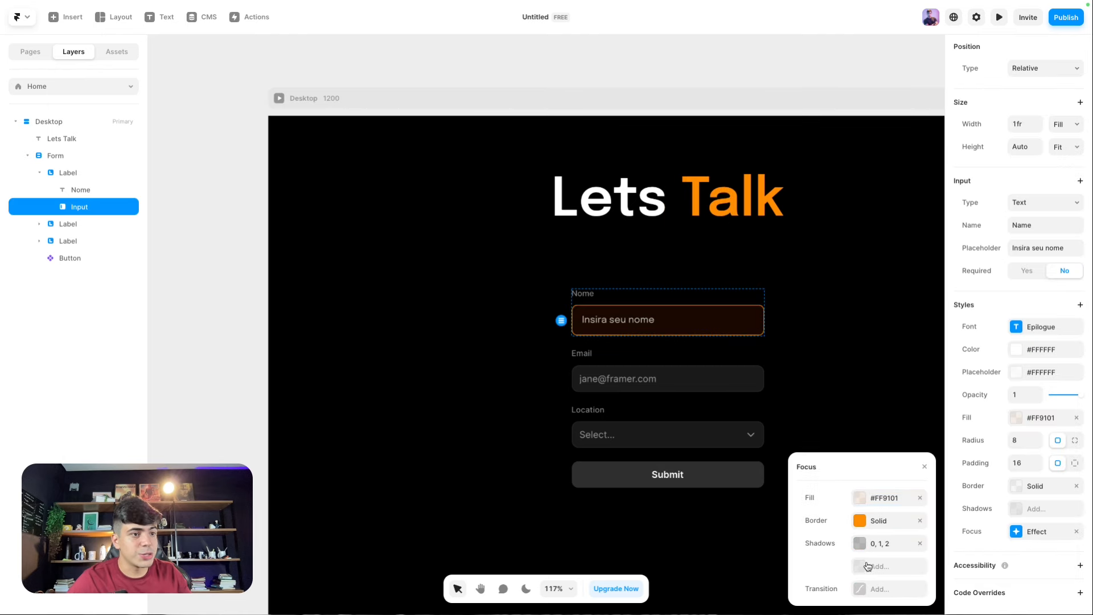
pyautogui.click(861, 545)
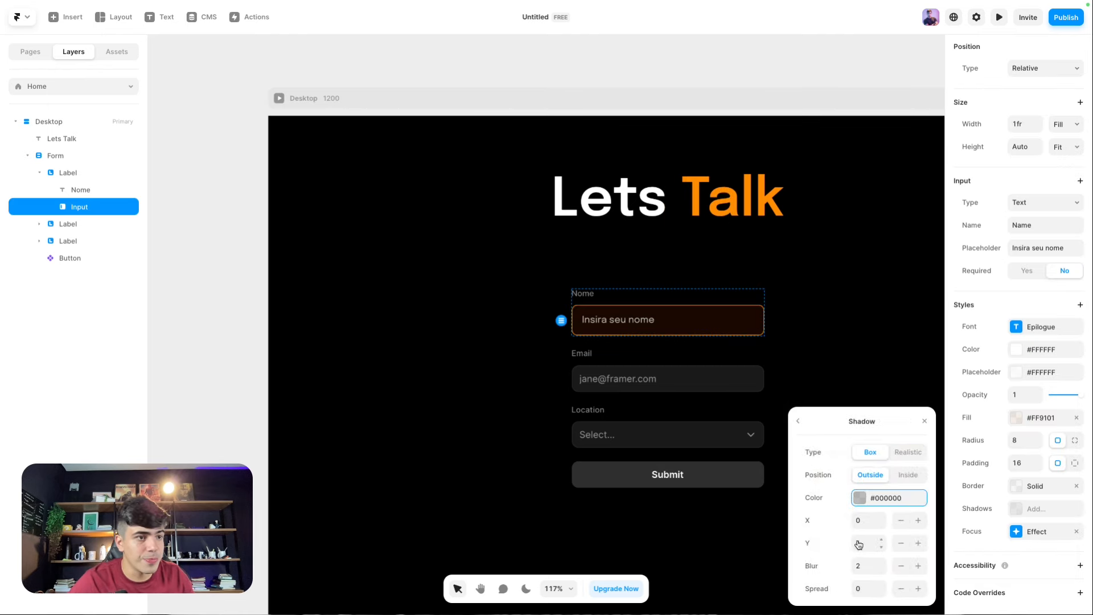
pyautogui.click(859, 498)
pyautogui.click(910, 501)
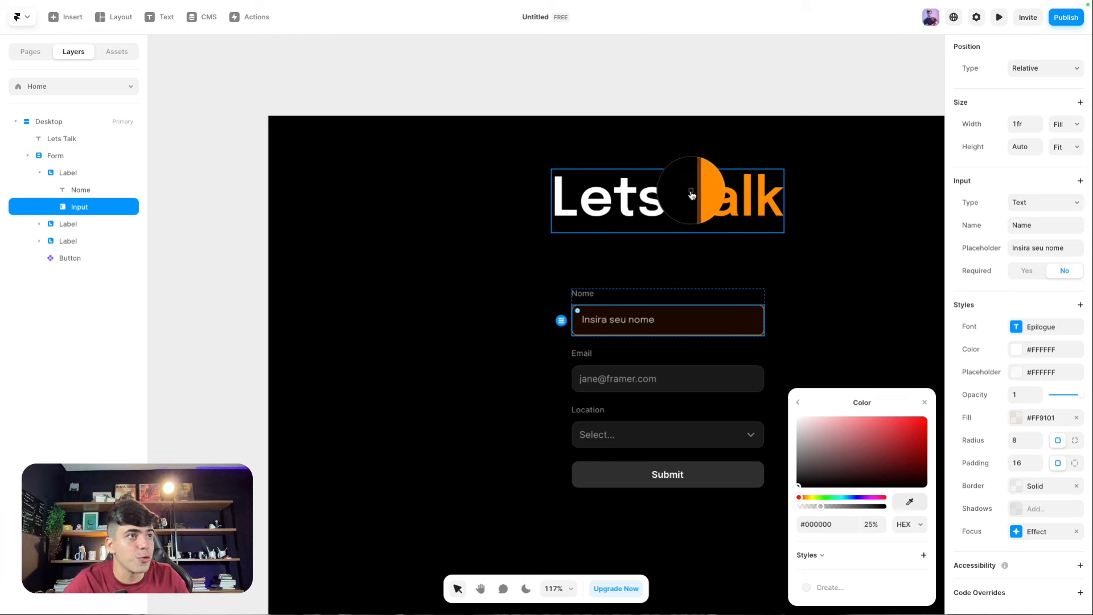
pyautogui.click(697, 196)
pyautogui.scroll(6, 697, 245)
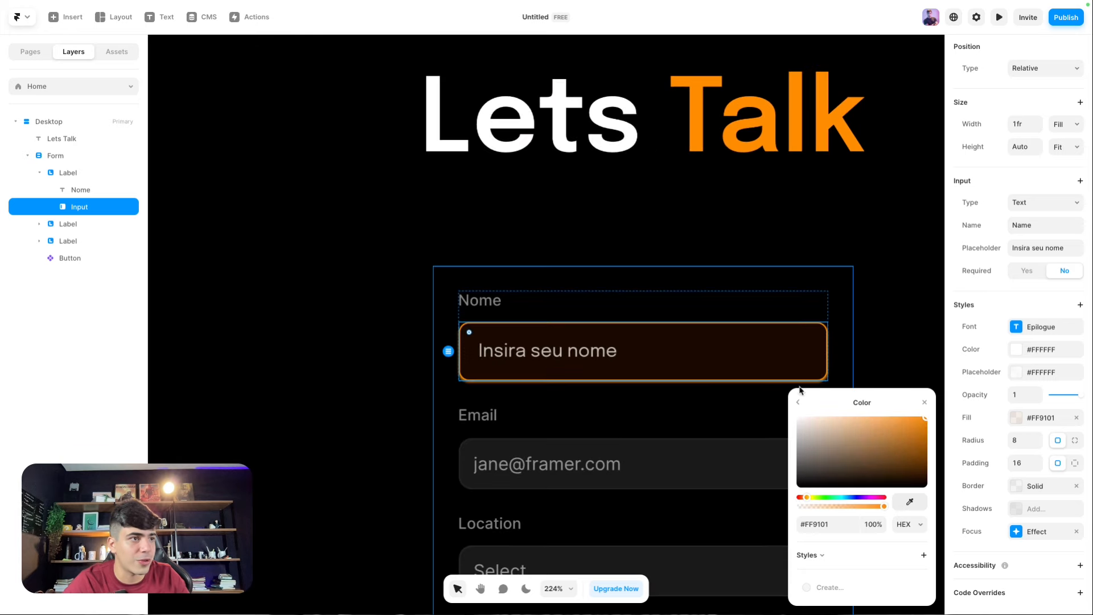
pyautogui.click(798, 404)
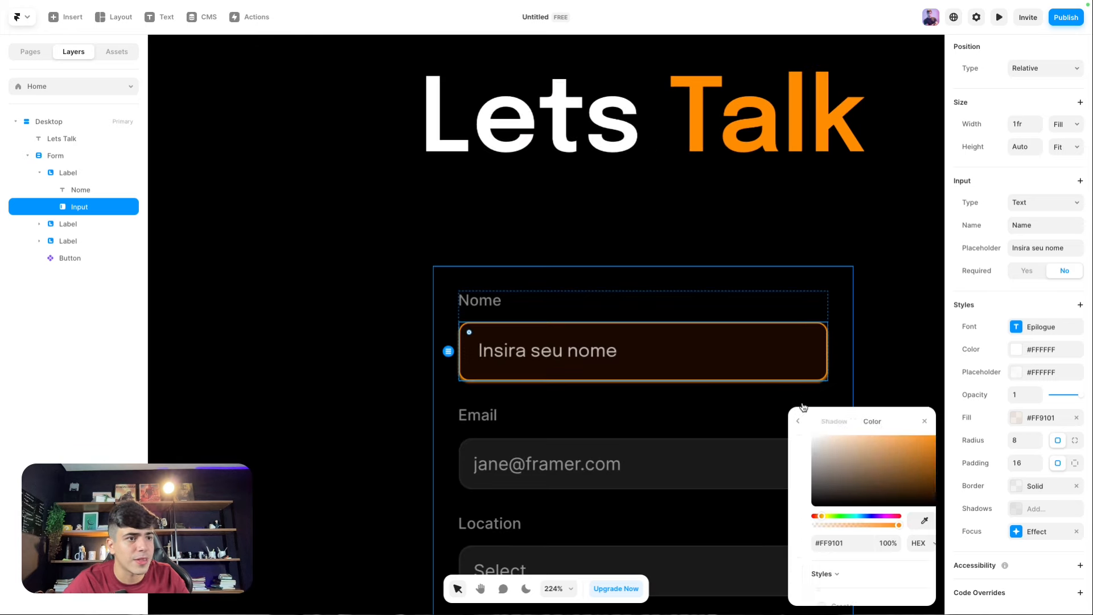
# Step: Widen the focus glow's blur to 16 and set its colour opacity to 20%
pyautogui.moveTo(877, 576)
pyautogui.mouseDown()
pyautogui.moveTo(878, 552)
pyautogui.moveTo(875, 564)
pyautogui.mouseUp()
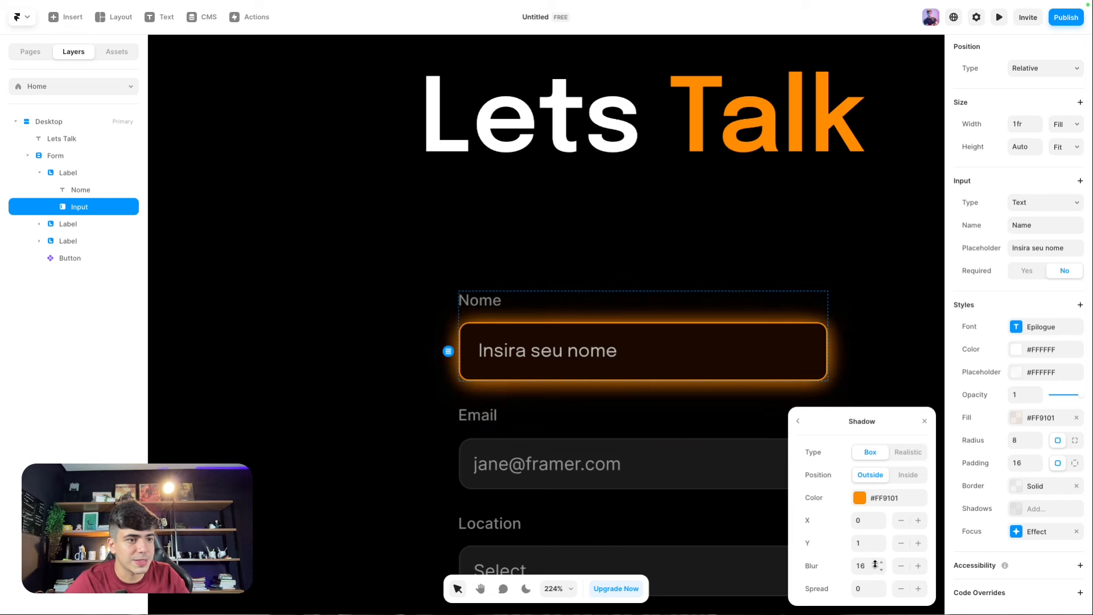
pyautogui.click(860, 498)
pyautogui.click(872, 525)
pyautogui.write('20')
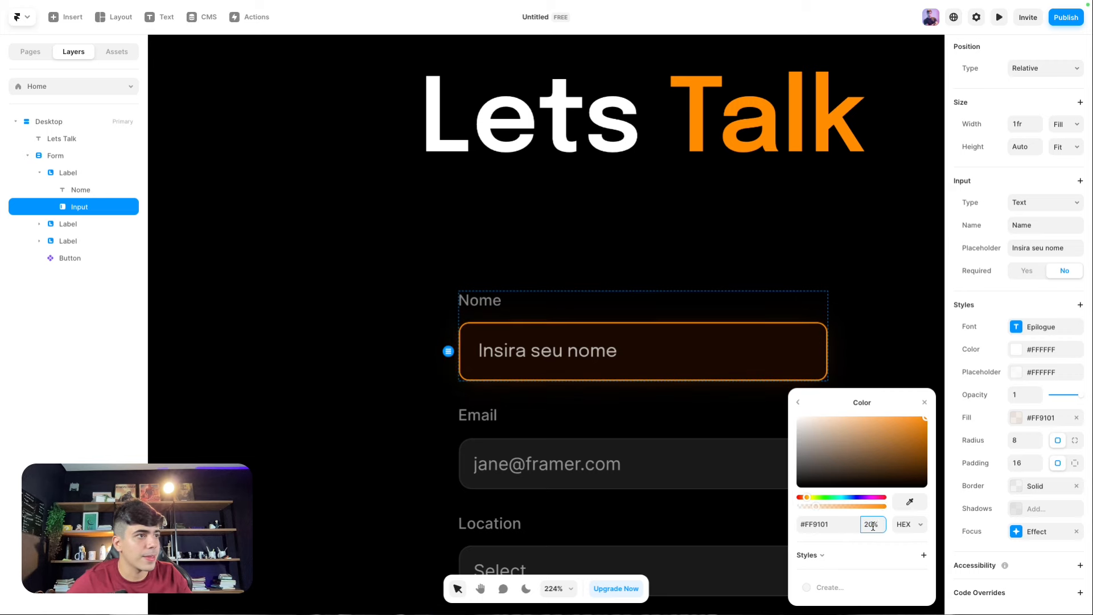
pyautogui.scroll(-5, 507, 433)
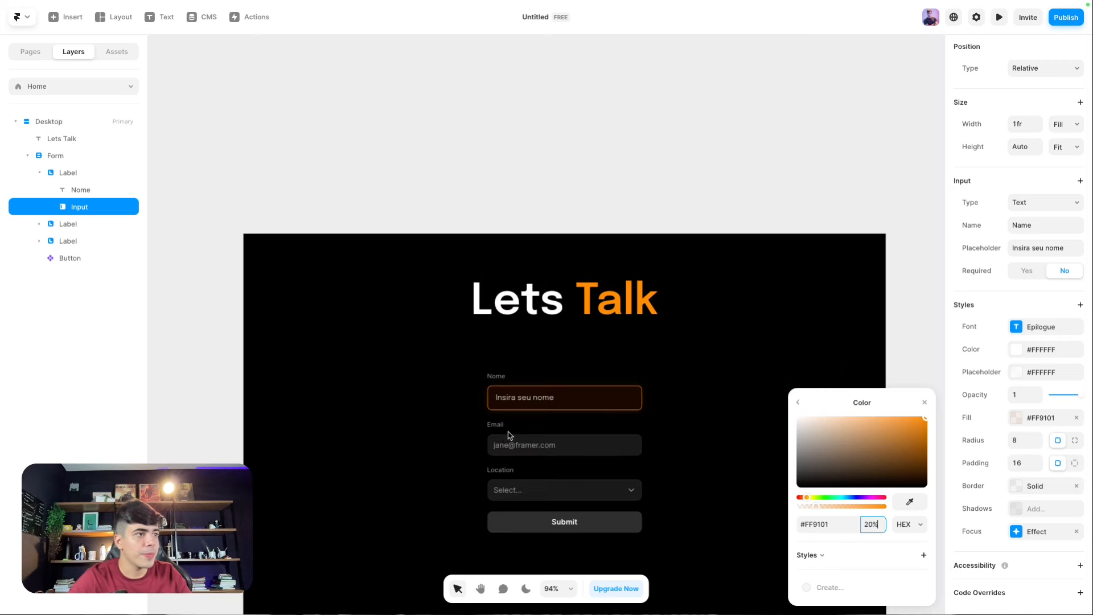
pyautogui.click(256, 195)
# Step: Set the Nome label's font to Epilogue
pyautogui.click(504, 379)
pyautogui.scroll(-2, 922, 479)
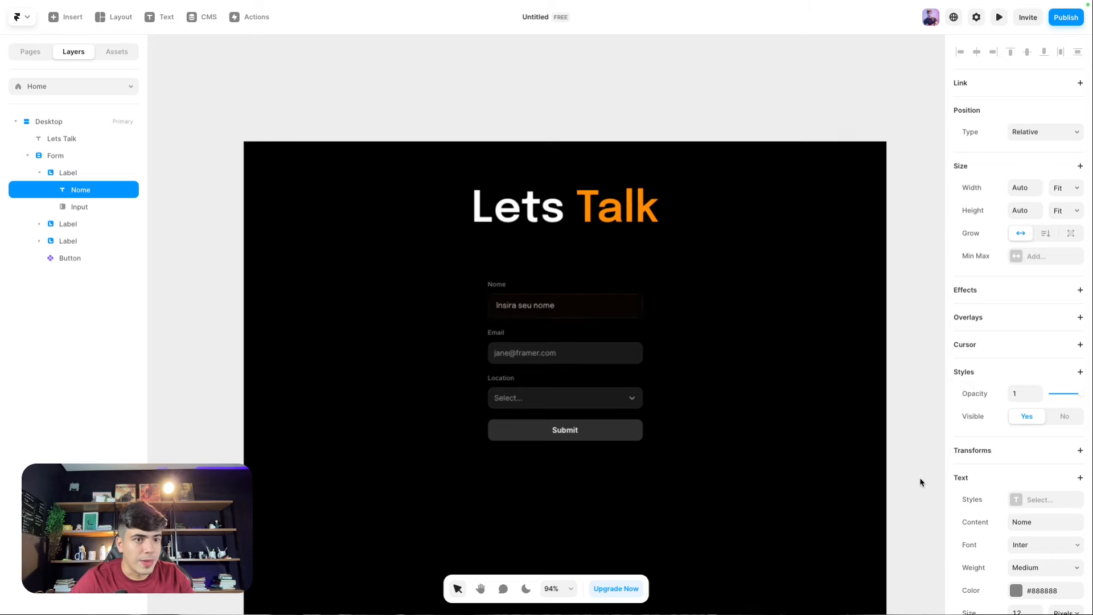
pyautogui.click(1020, 543)
pyautogui.write('epilo')
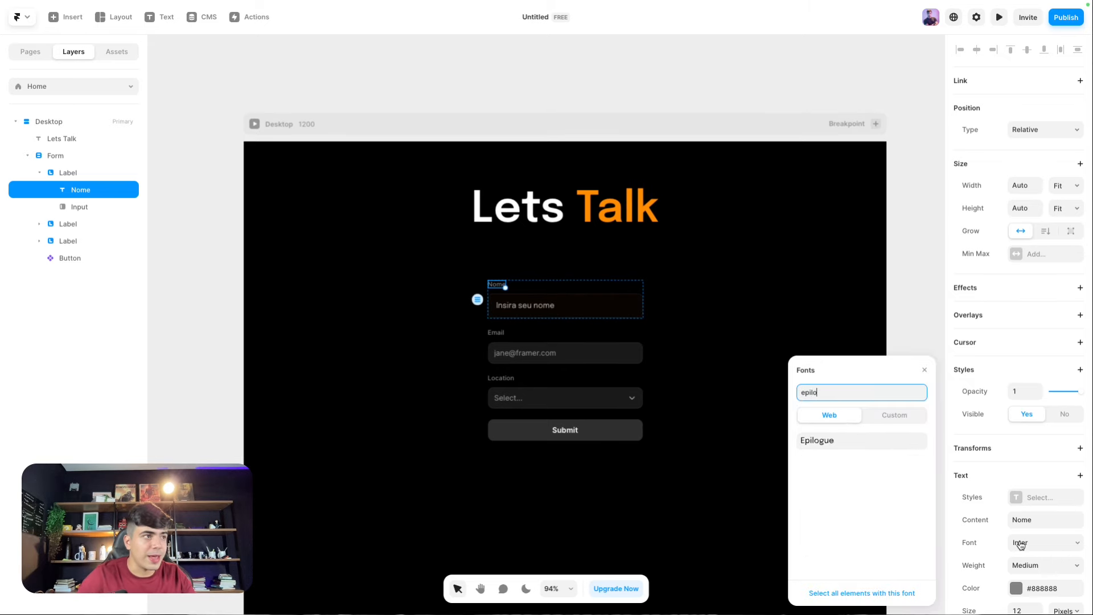
pyautogui.click(817, 440)
pyautogui.scroll(3, 568, 305)
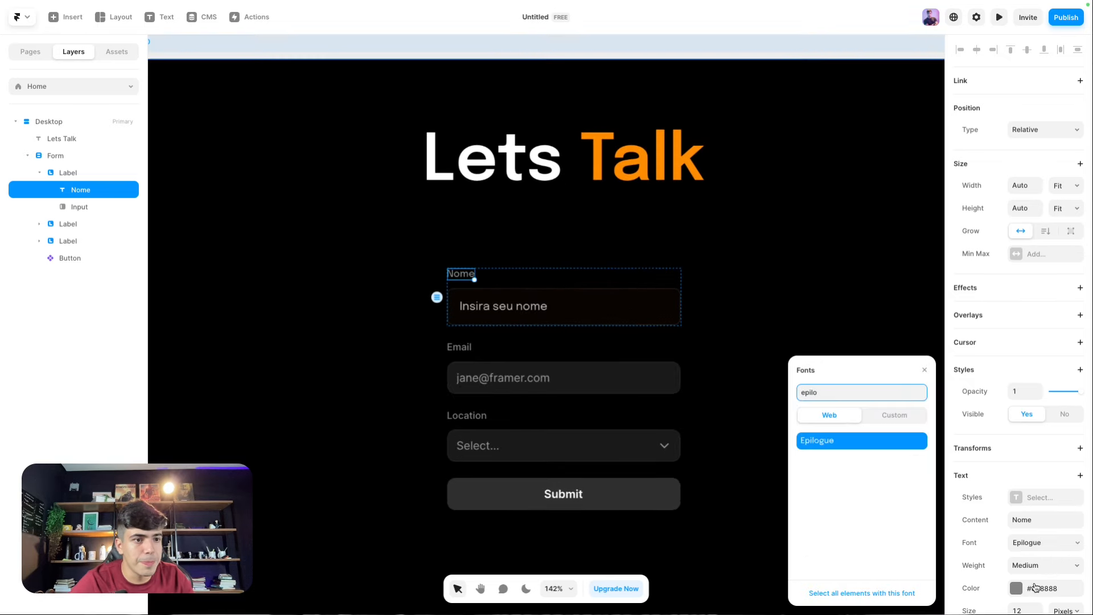
pyautogui.scroll(-1, 1034, 561)
# Step: Make the Nome label white and Semibold, then open the live preview
pyautogui.click(1017, 563)
pyautogui.moveTo(815, 439); pyautogui.dragTo(683, 365)
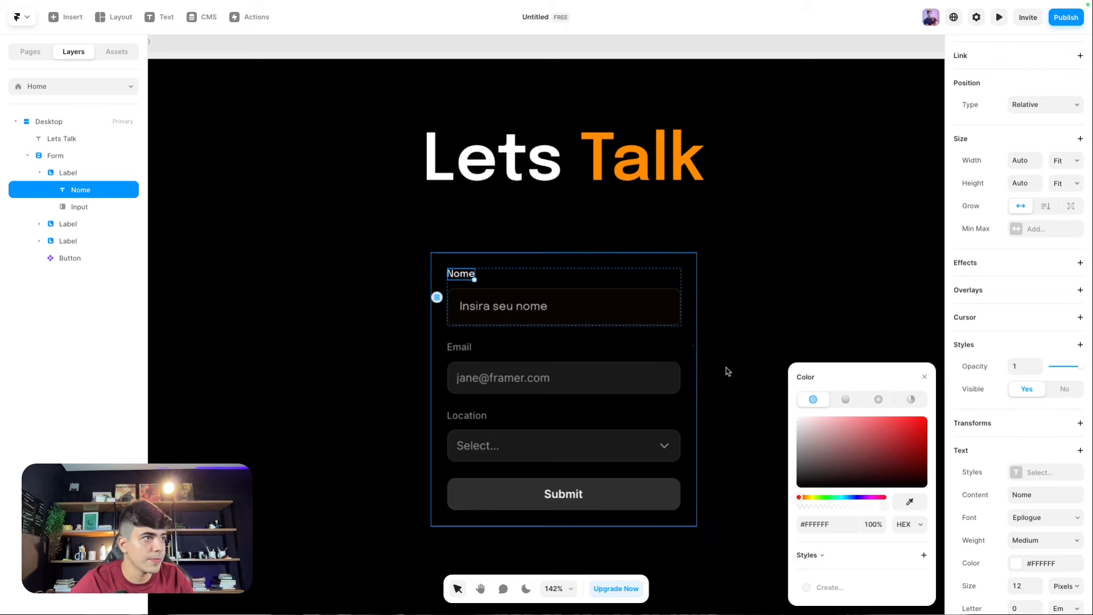
pyautogui.click(1017, 532)
pyautogui.click(1025, 564)
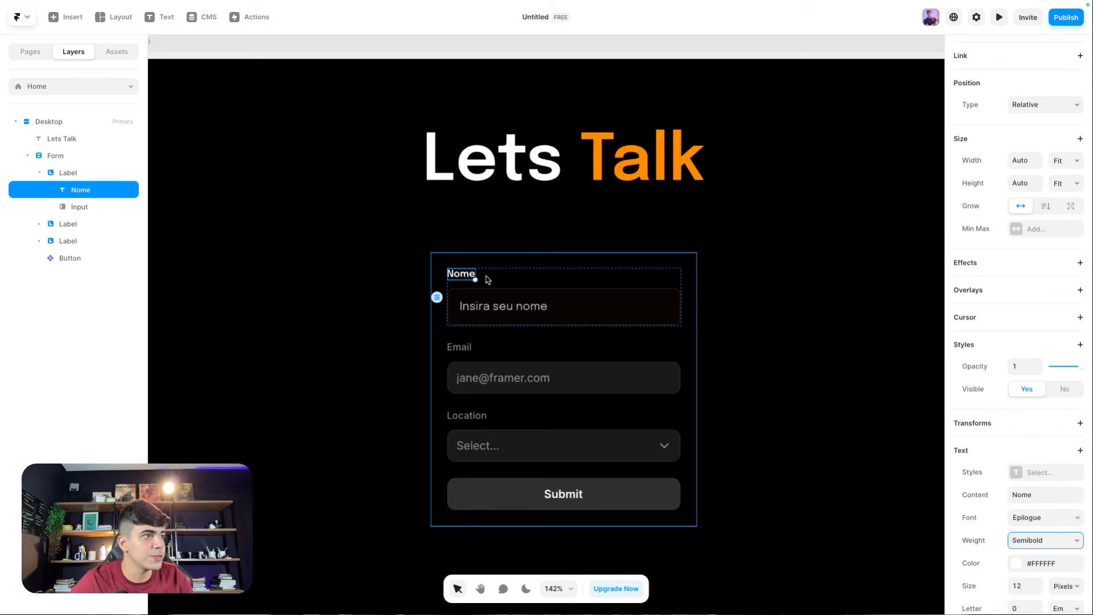
pyautogui.scroll(-3, 488, 278)
pyautogui.press('Escape')
pyautogui.hotkey('ctrl', 'p')
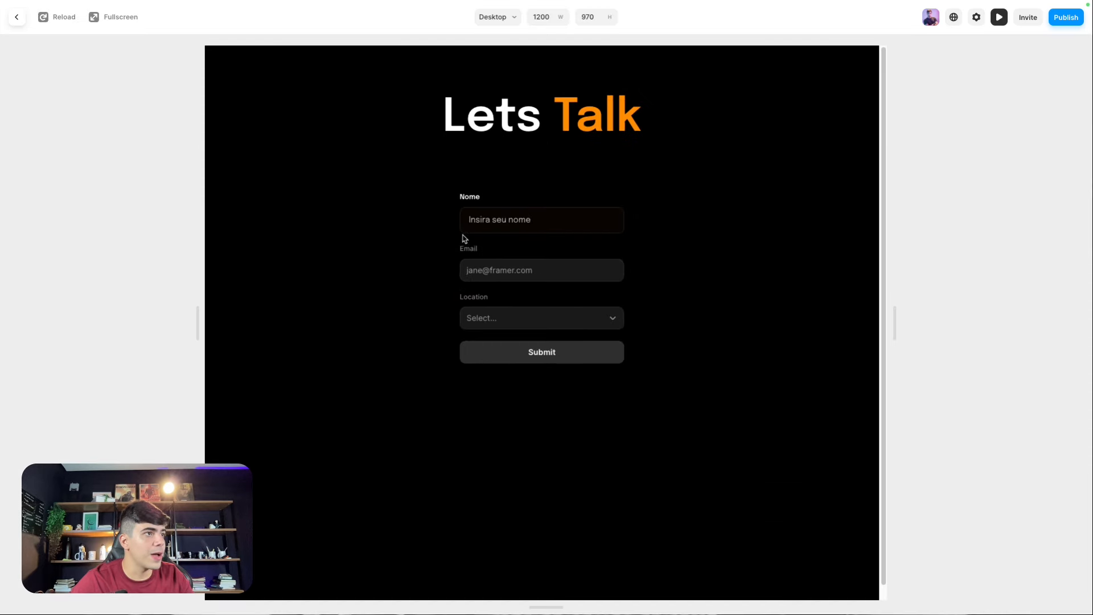
# Step: Type a full name into the Nome field, try the Email field, then leave the preview
pyautogui.click(567, 224)
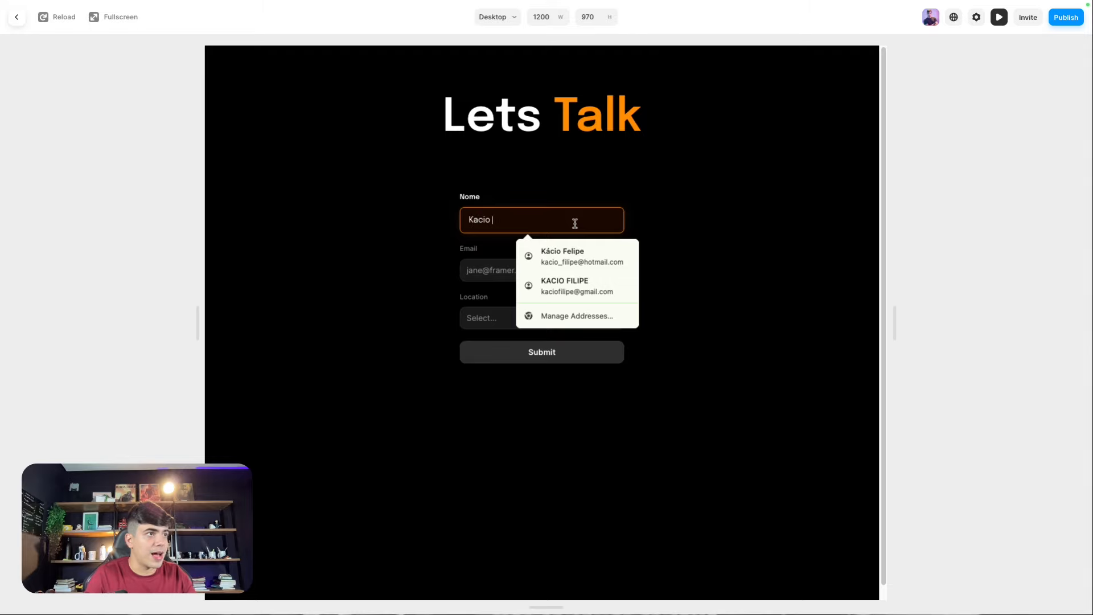
pyautogui.click(392, 212)
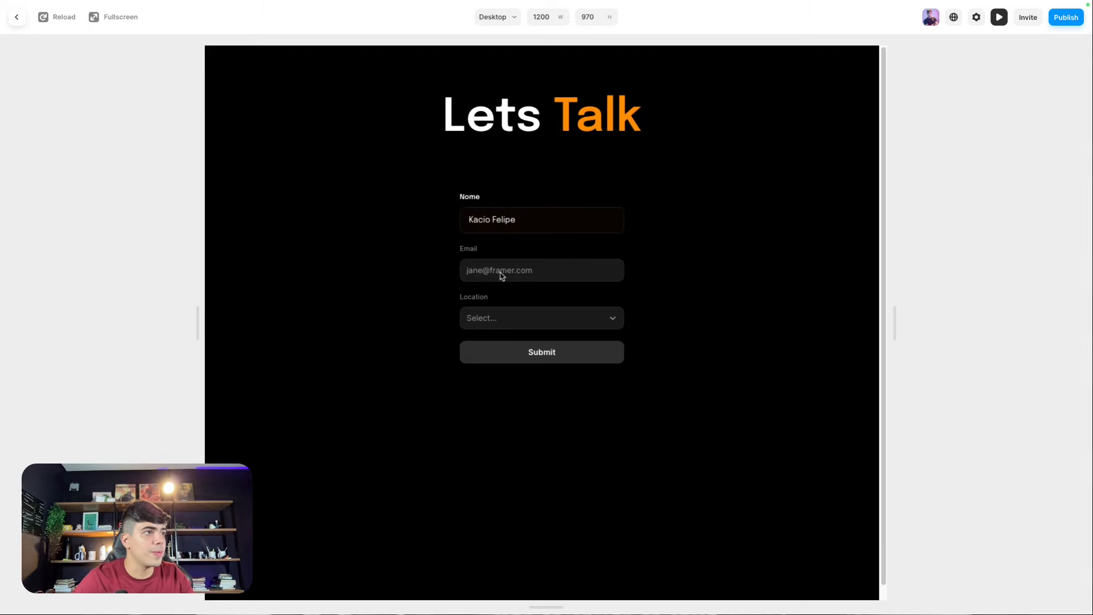
pyautogui.click(499, 272)
pyautogui.click(370, 241)
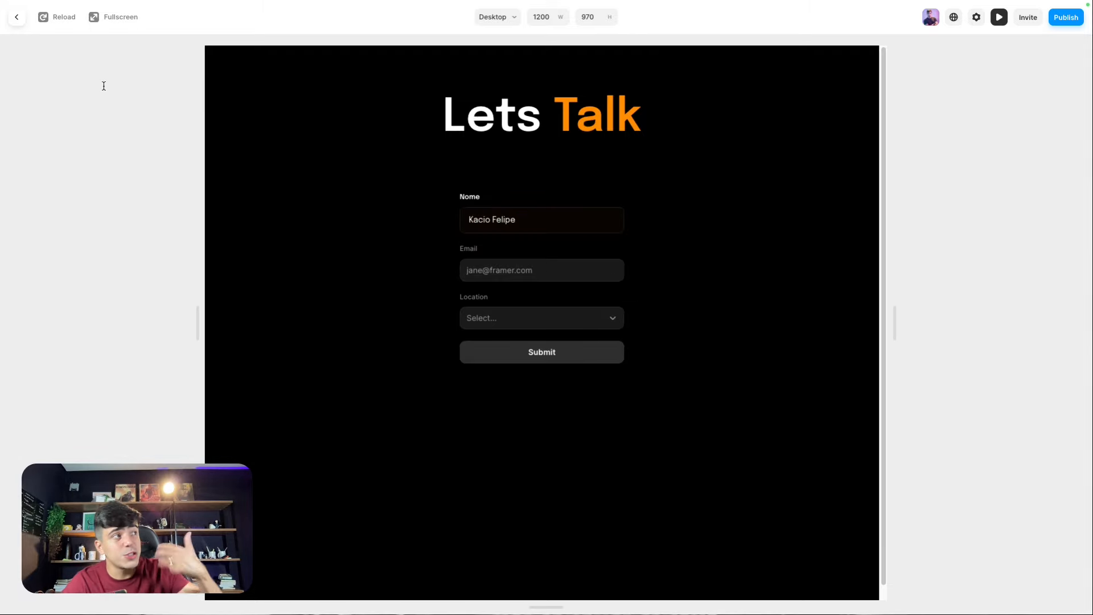
pyautogui.click(18, 18)
# Step: Copy the Nome label's style
pyautogui.scroll(3, 433, 306)
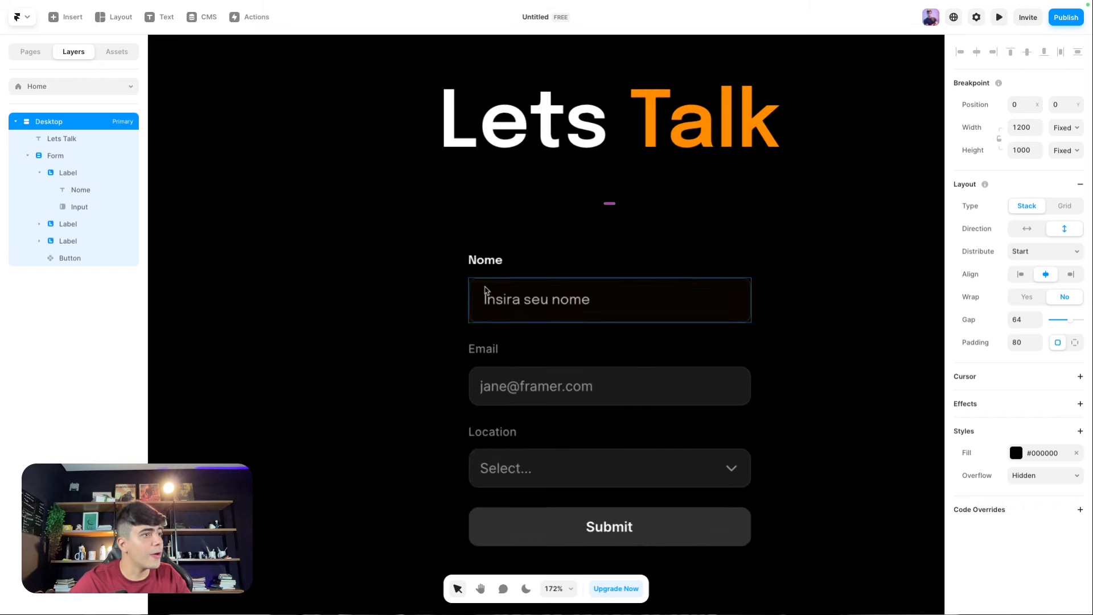
pyautogui.click(492, 262)
pyautogui.rightClick(493, 265)
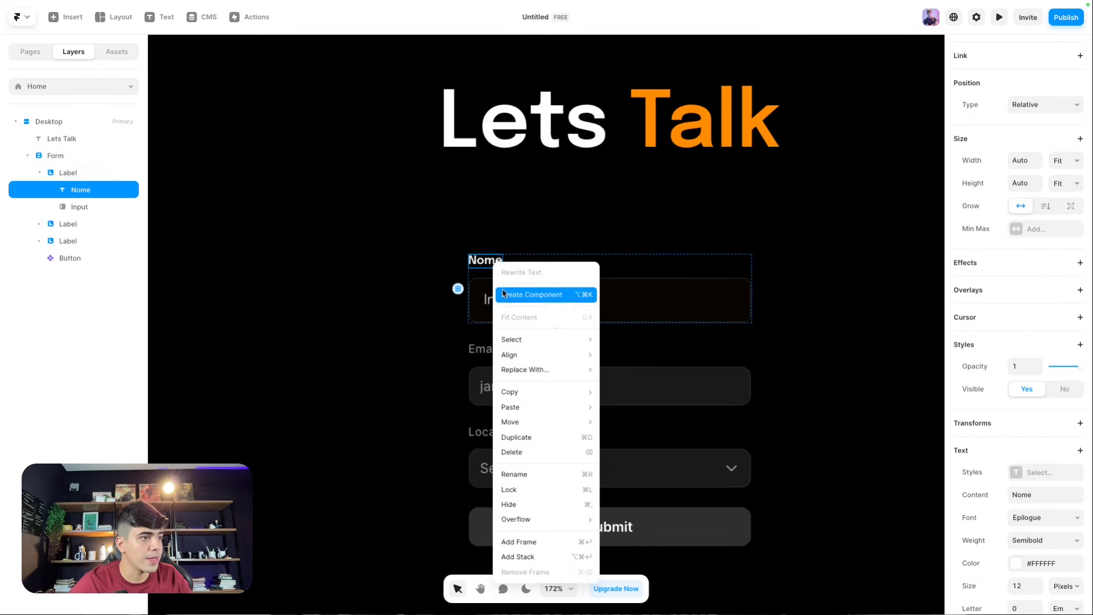
pyautogui.moveTo(548, 399)
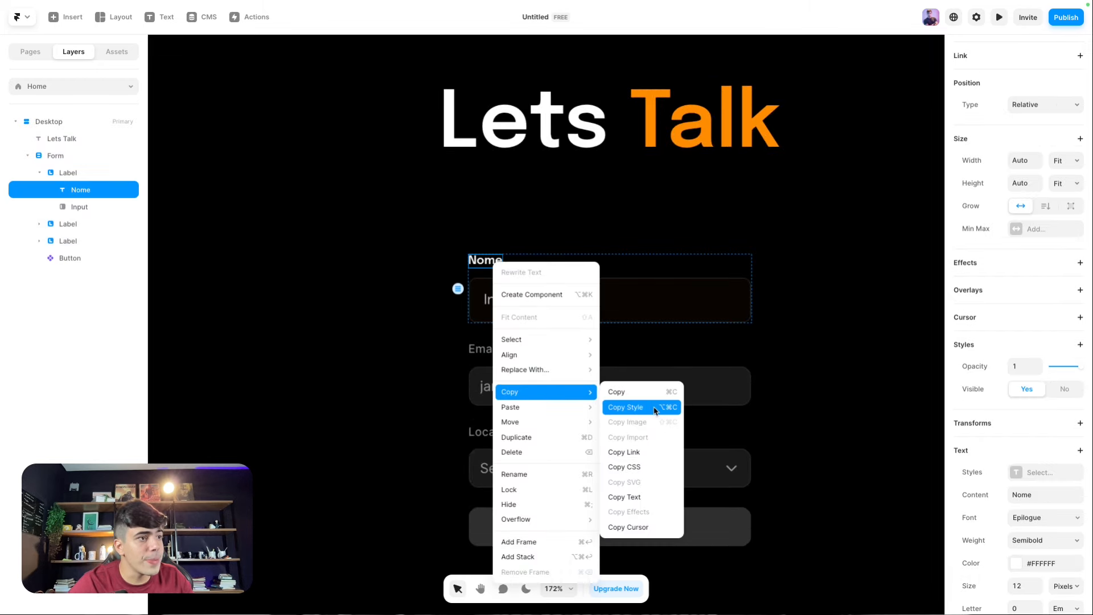
pyautogui.click(626, 408)
# Step: Delete the Location field group from the form
pyautogui.click(480, 349)
pyautogui.rightClick(483, 352)
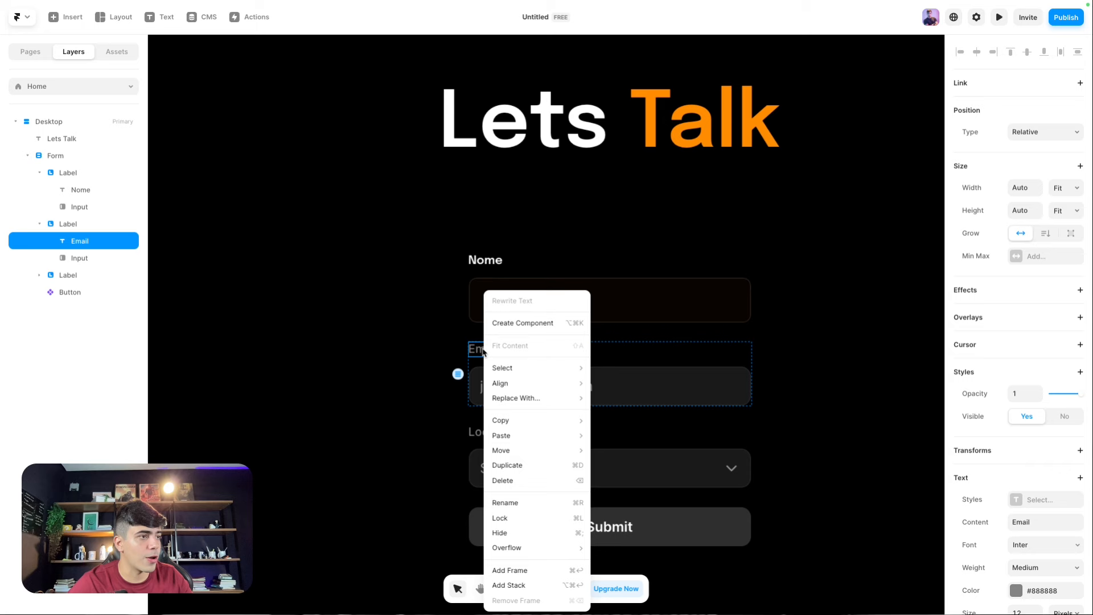
pyautogui.click(425, 406)
pyautogui.click(414, 377)
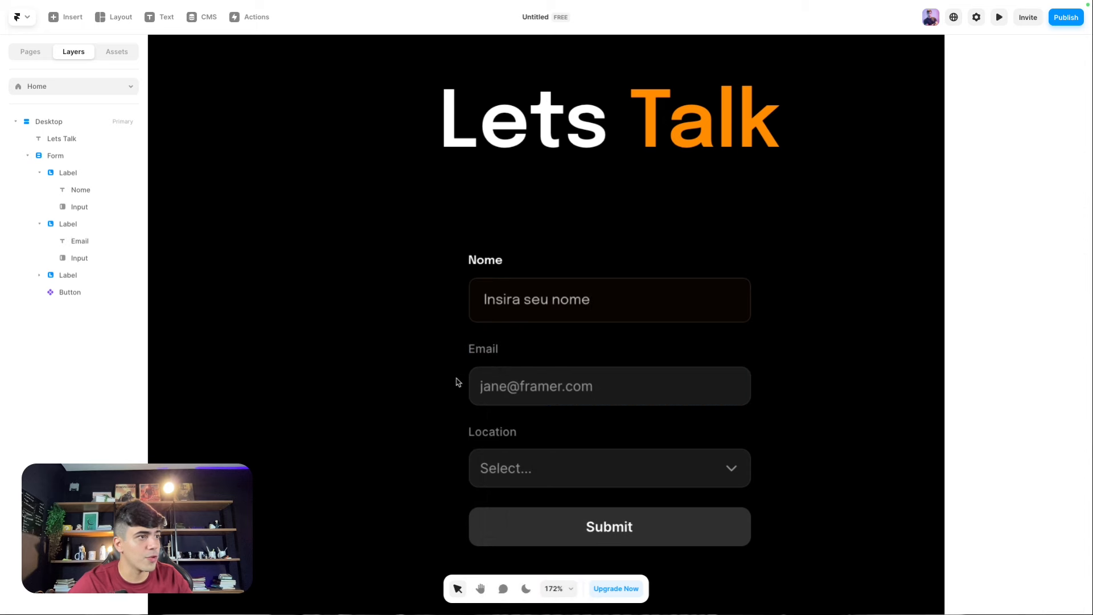
pyautogui.click(493, 364)
pyautogui.scroll(-5, 490, 362)
pyautogui.press('Escape')
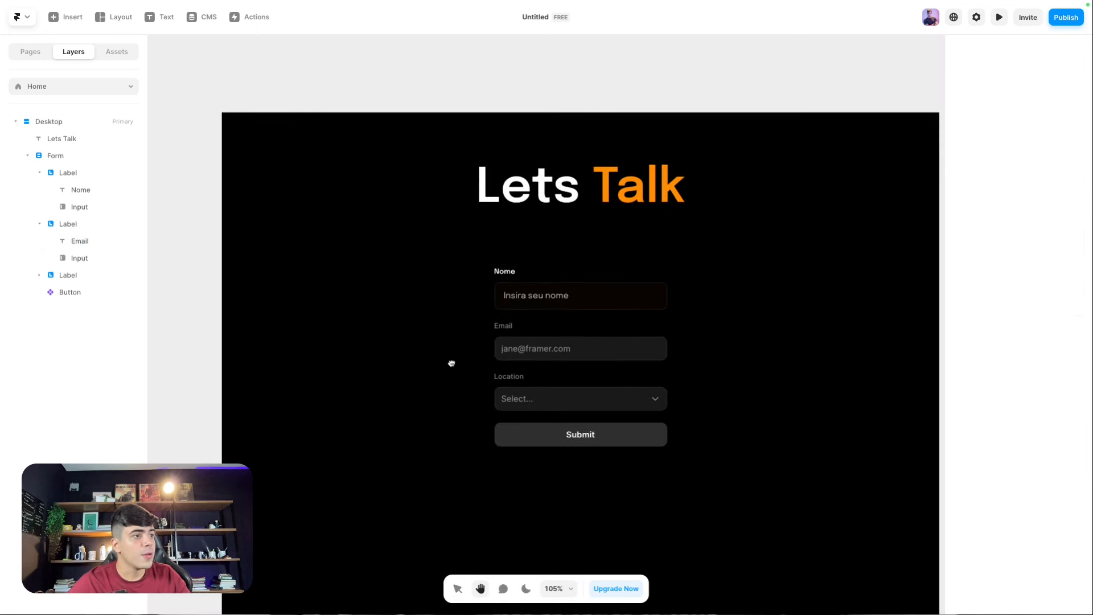
pyautogui.click(520, 387)
pyautogui.press('Delete')
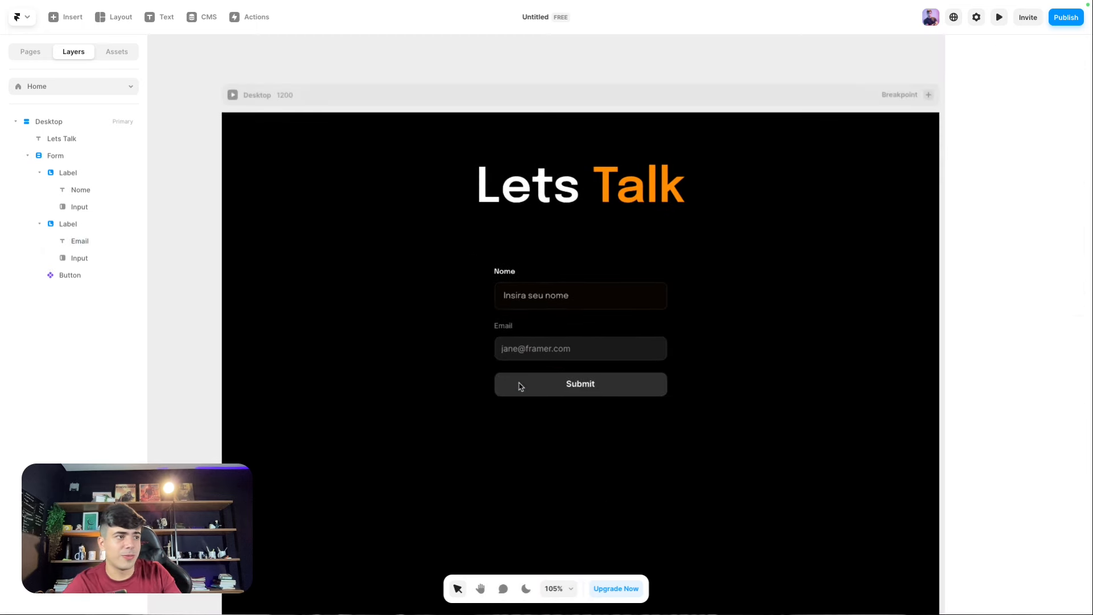
# Step: Duplicate the Email field, delete the copy, and bring up the form's field-type list
pyautogui.click(524, 322)
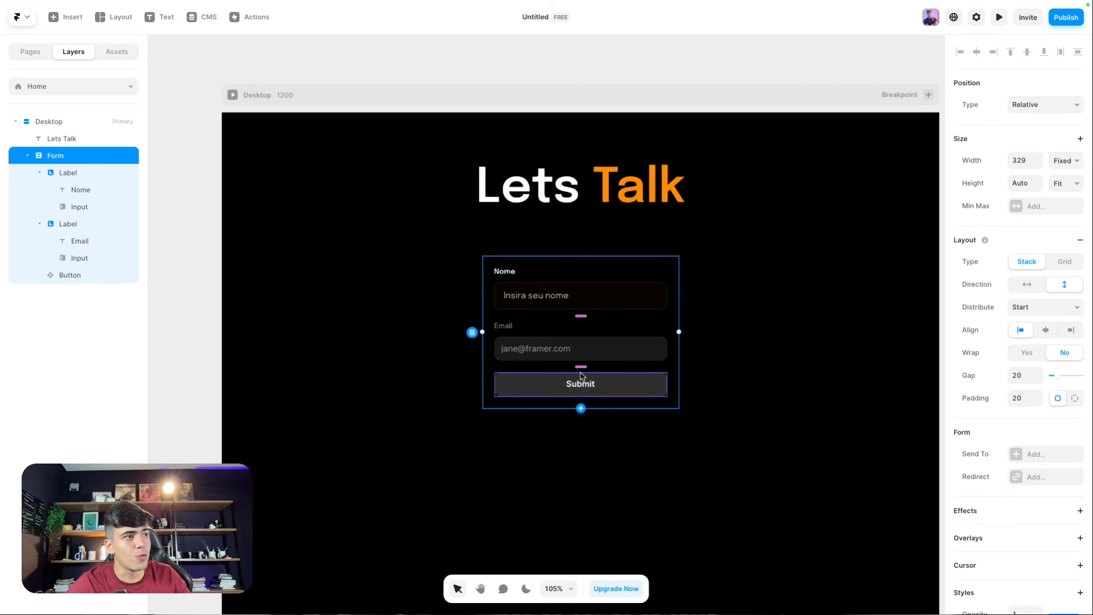
pyautogui.click(524, 335)
pyautogui.hotkey('ctrl', 'd')
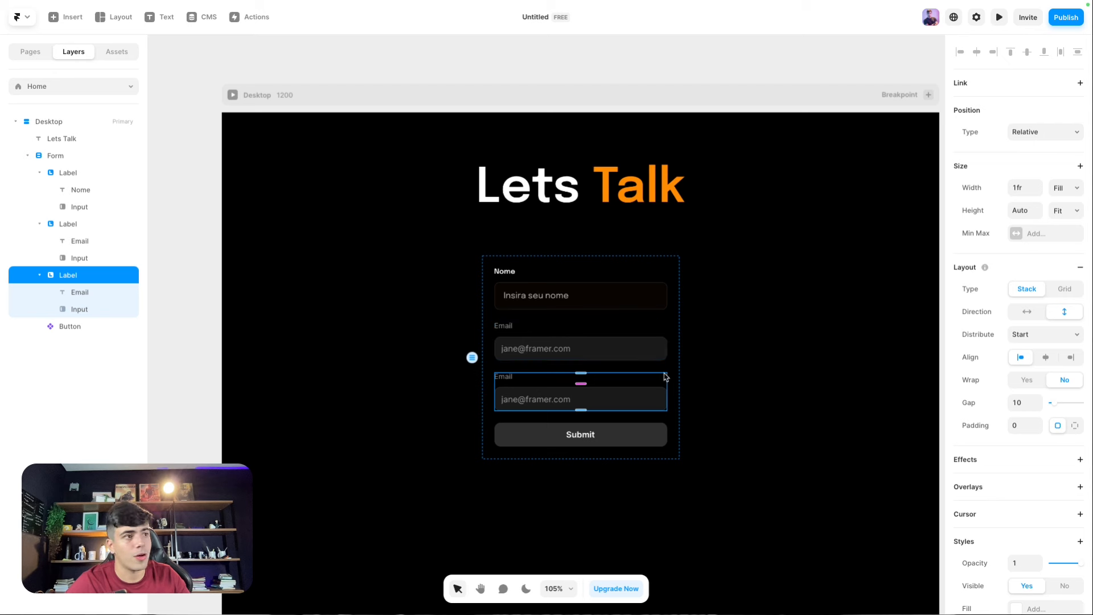
pyautogui.click(635, 394)
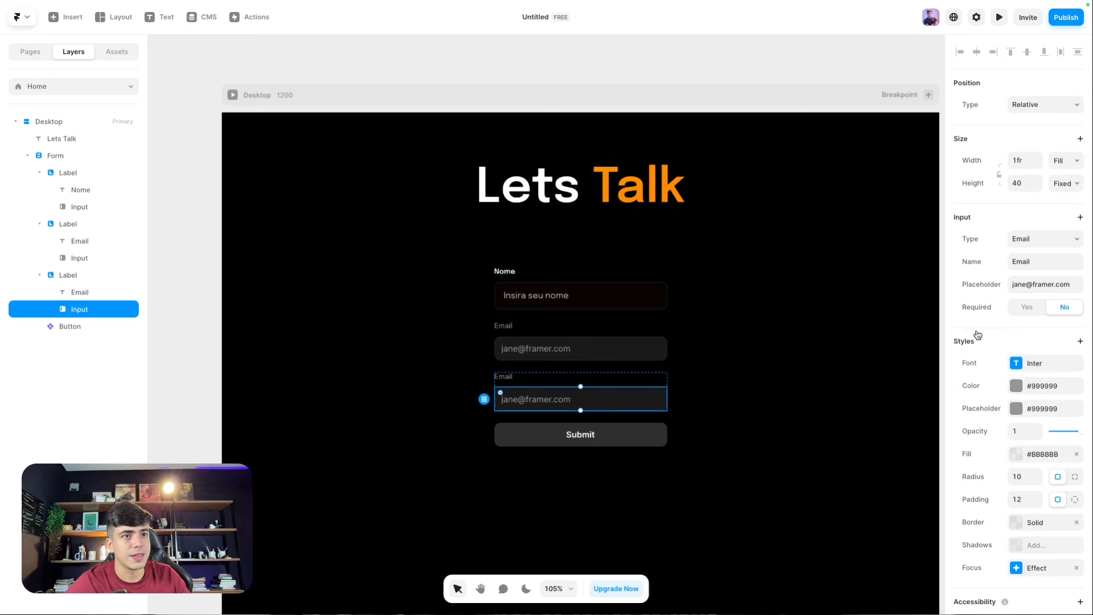
pyautogui.press('Delete')
pyautogui.click(546, 262)
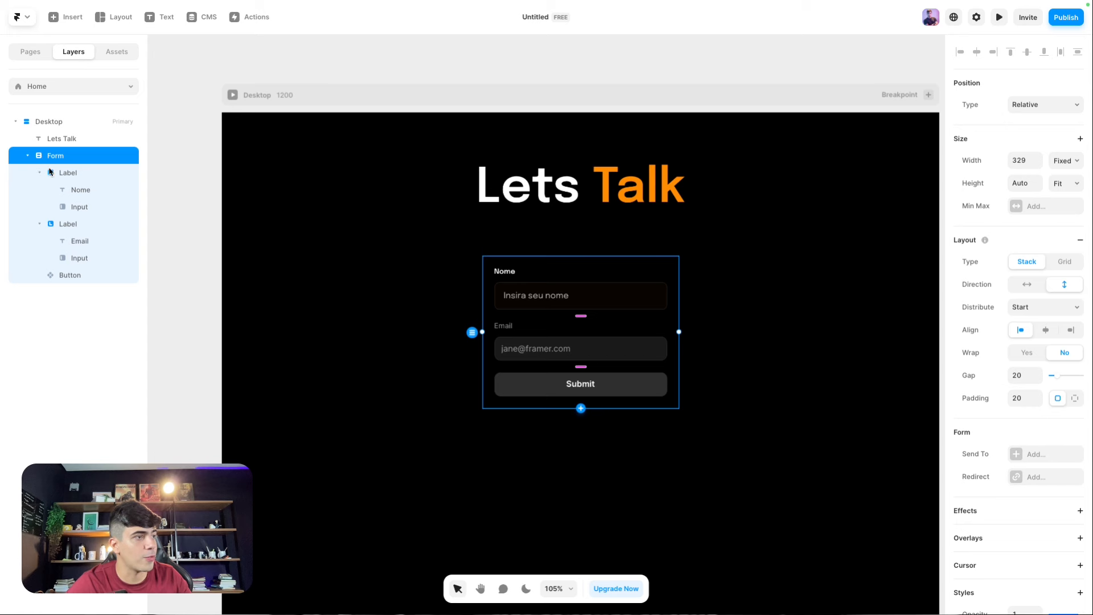
pyautogui.click(581, 409)
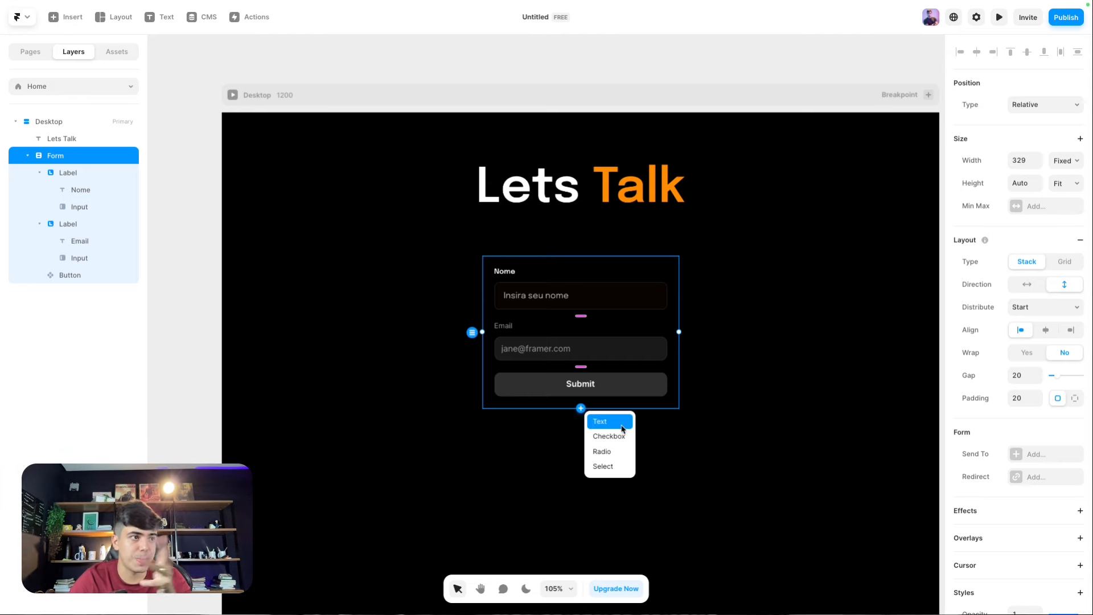
# Step: Add a checkbox labelled 'Concordo com os termos e condicões' to the form
pyautogui.click(623, 437)
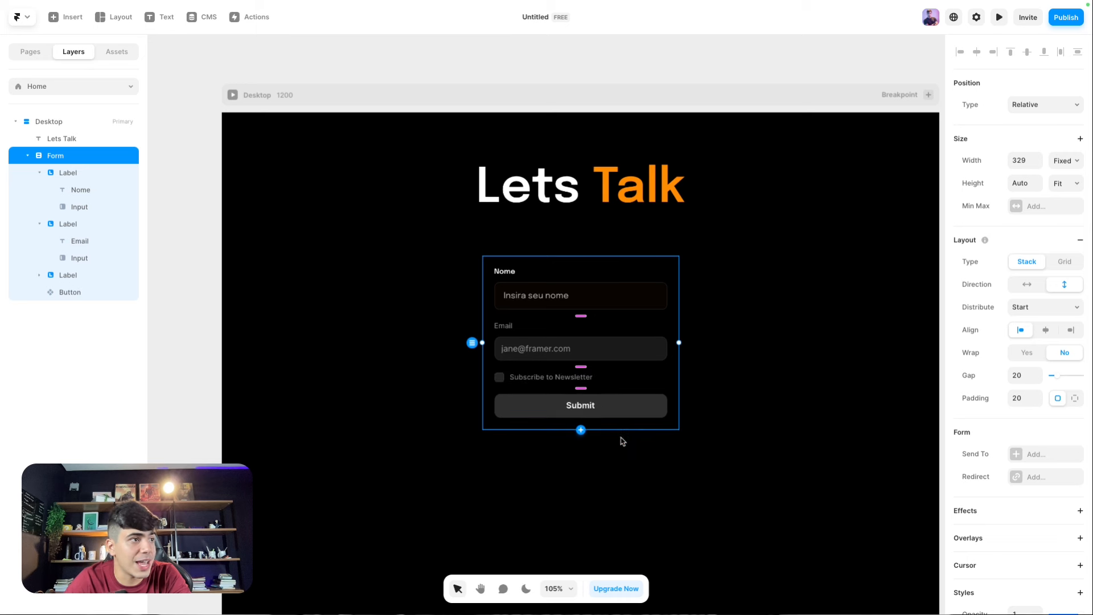
pyautogui.doubleClick(515, 378)
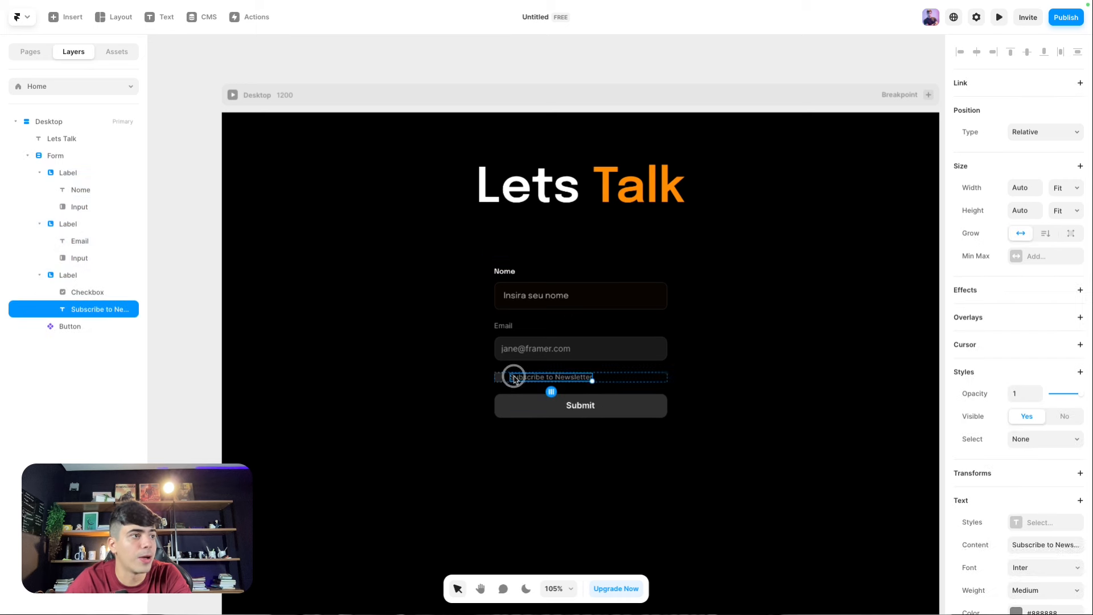
pyautogui.doubleClick(515, 378)
pyautogui.hotkey('ctrl', 'a')
pyautogui.write('Conrcodo')
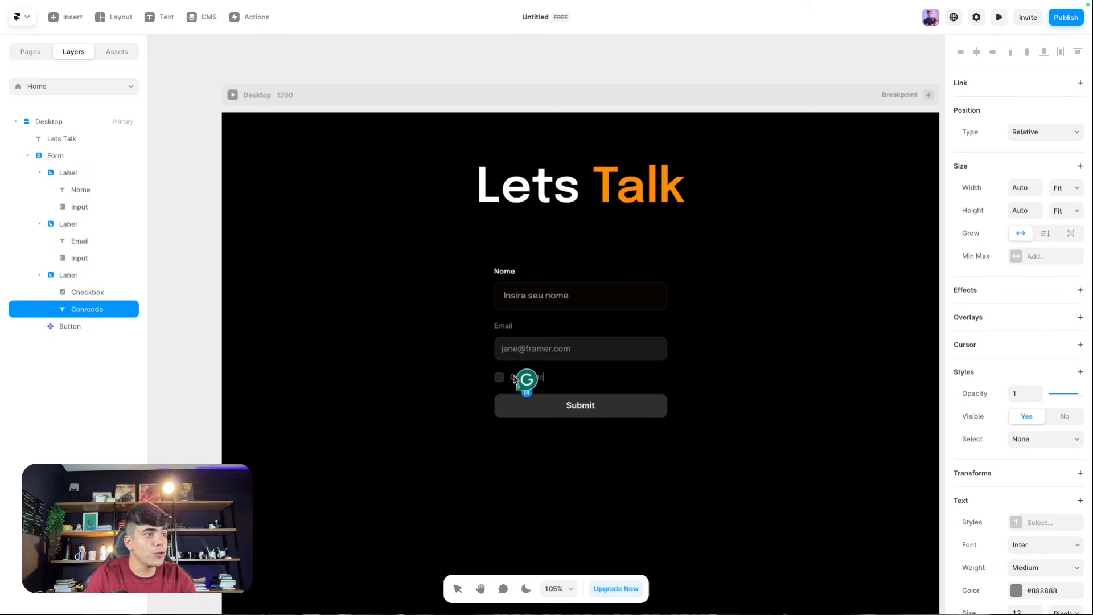
pyautogui.write(' com os')
pyautogui.hotkey('ctrl', 'a')
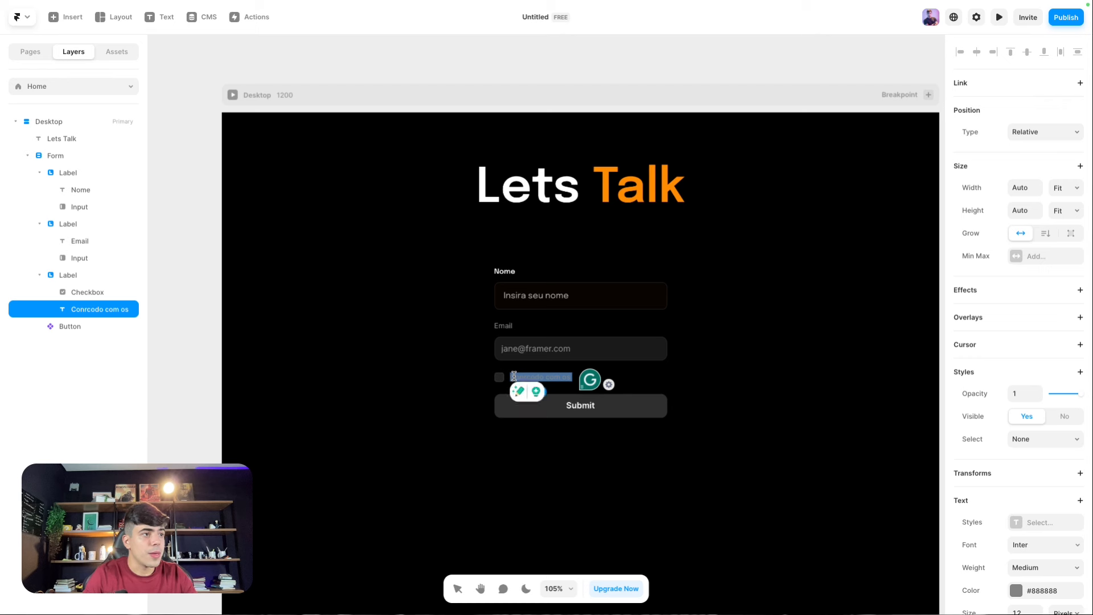
pyautogui.write('Concordo com o')
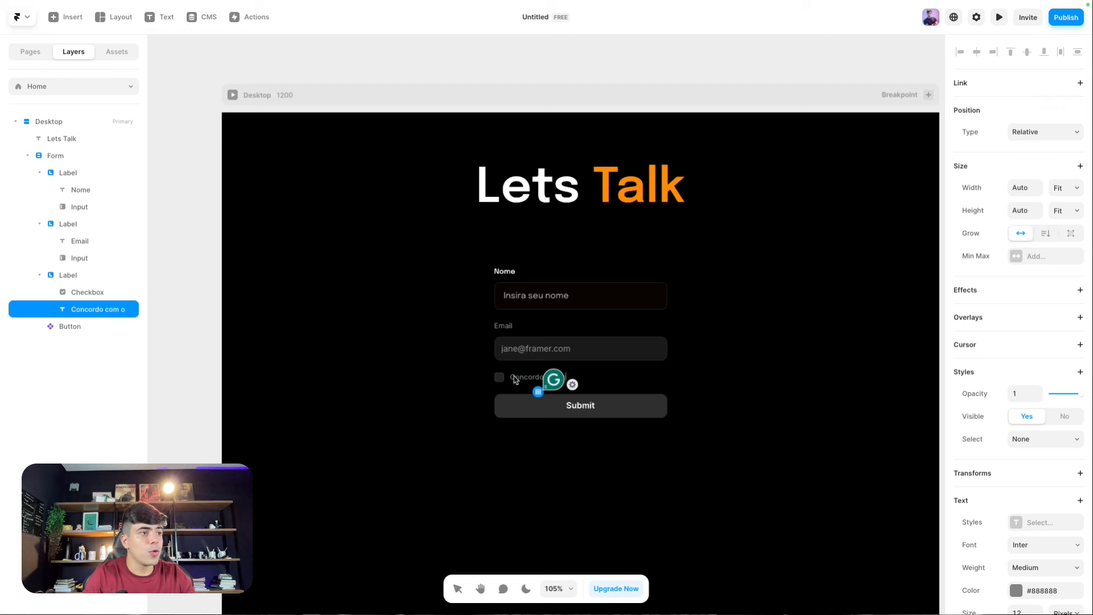
pyautogui.write('s termos e condic')
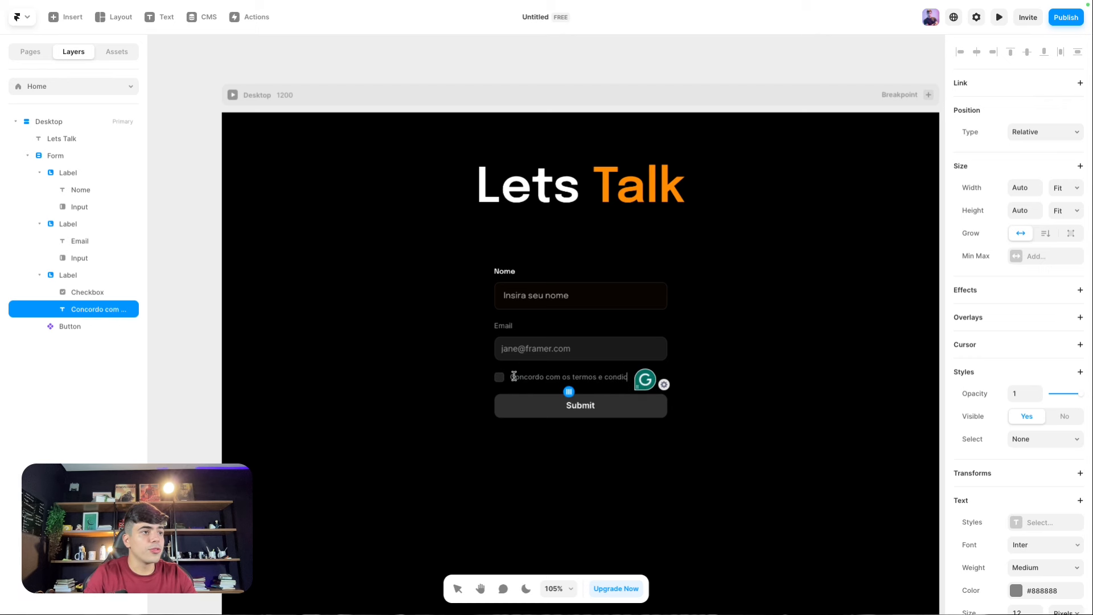
pyautogui.write('ões')
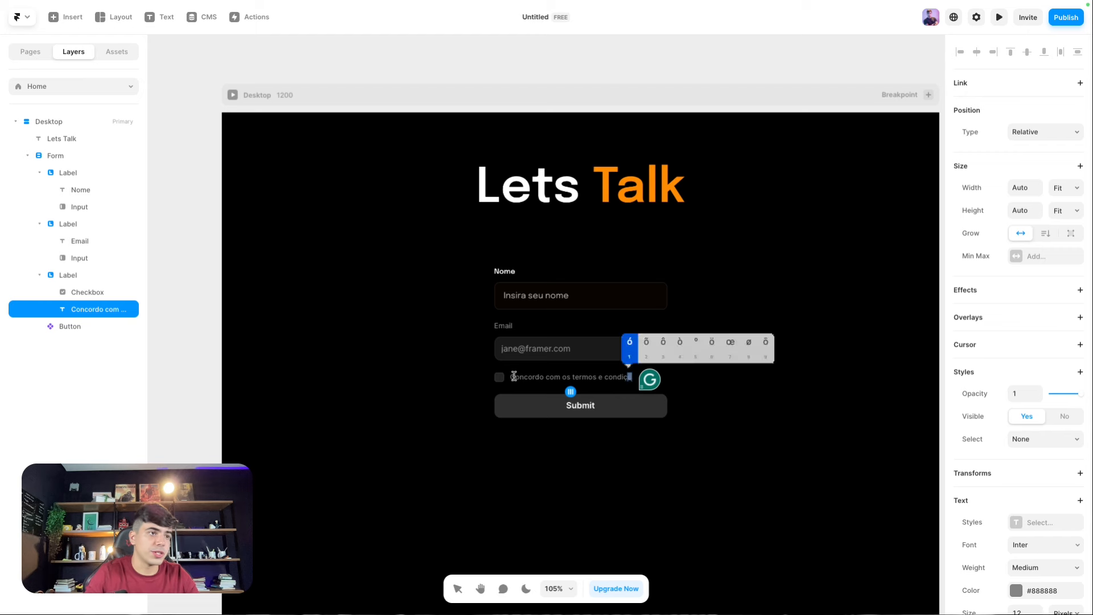
pyautogui.click(791, 357)
# Step: Select the word 'termos' in the checkbox label and start adding a link to it
pyautogui.scroll(3, 564, 381)
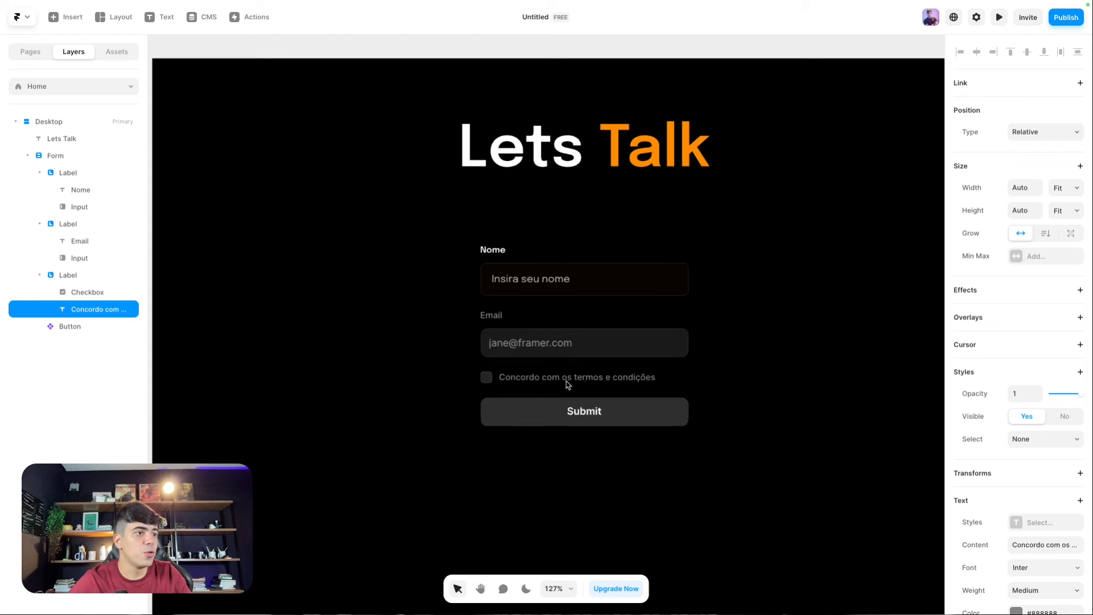
pyautogui.doubleClick(587, 380)
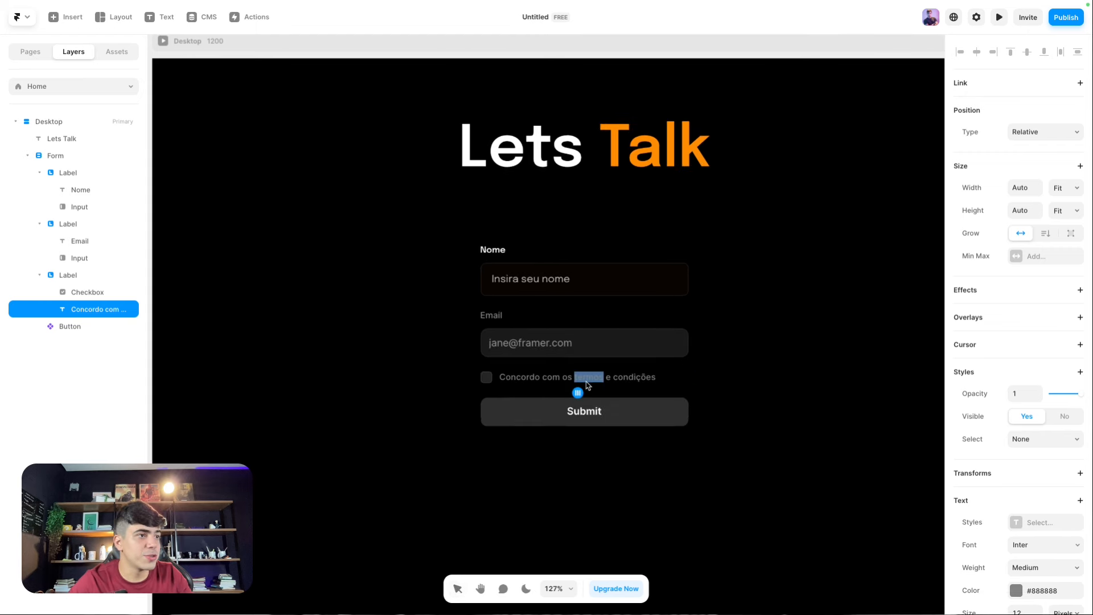
pyautogui.click(1027, 82)
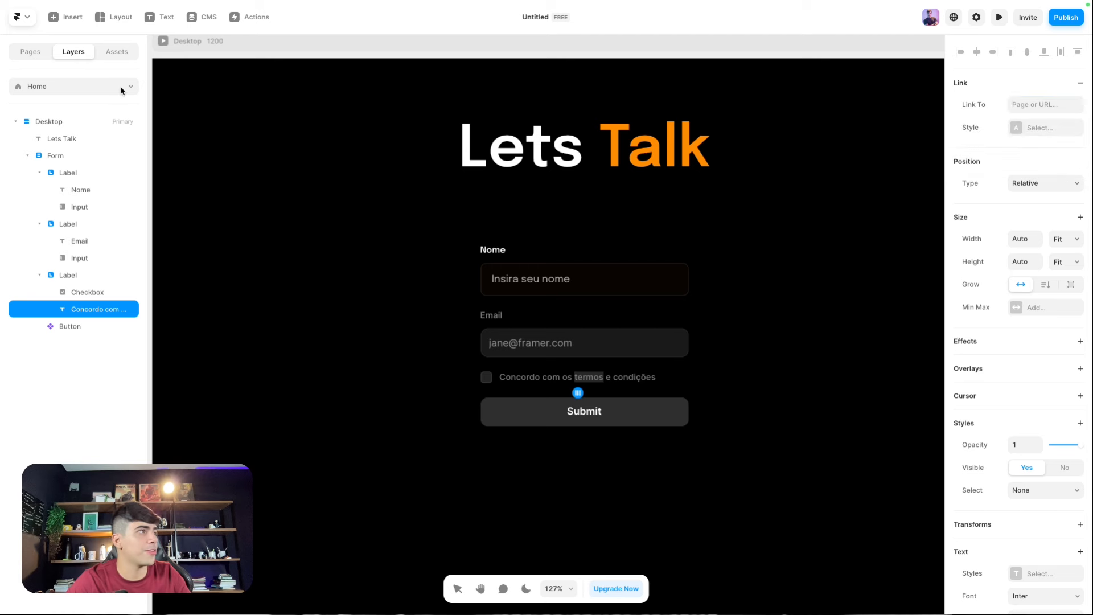
pyautogui.click(31, 53)
# Step: Add a new blank page named /Obrigado
pyautogui.click(122, 84)
pyautogui.click(143, 96)
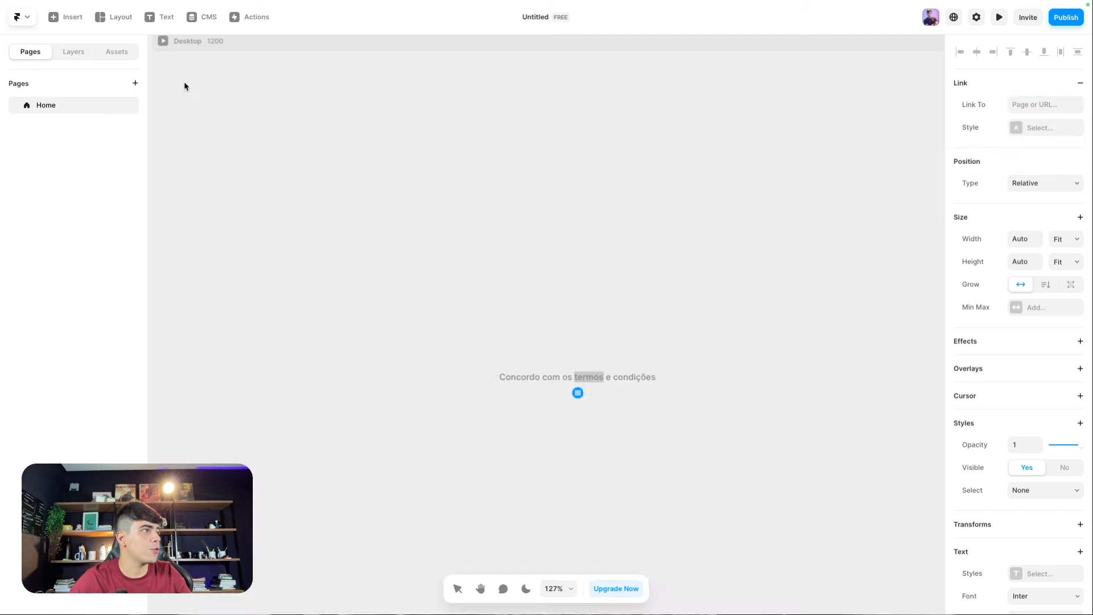
pyautogui.write('/Obrigado')
pyautogui.press('Return')
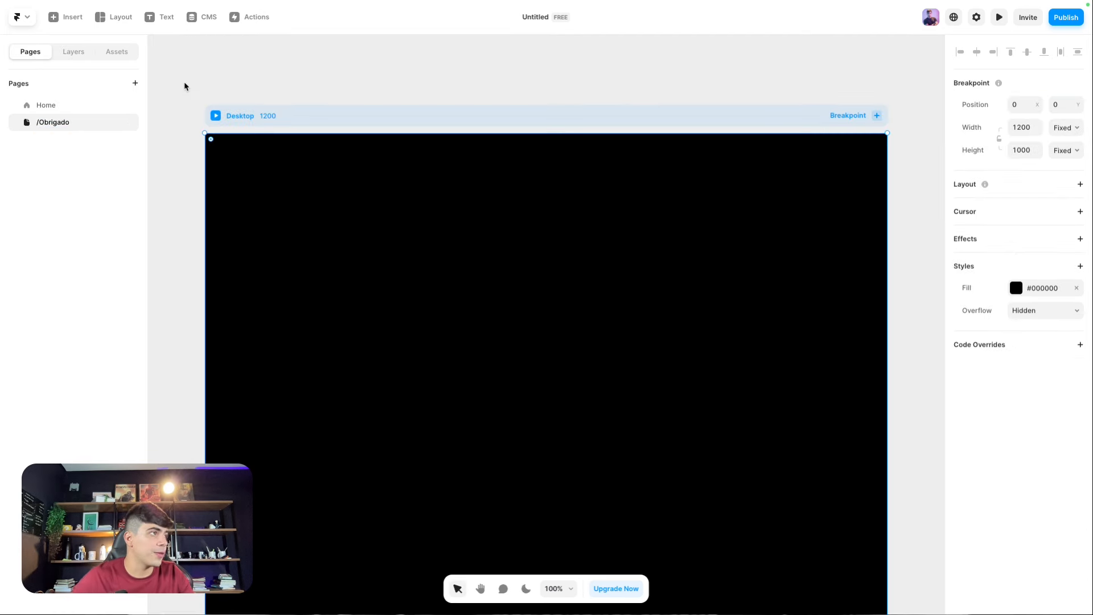
# Step: Add another blank page named /Termos-Condicoes
pyautogui.click(135, 83)
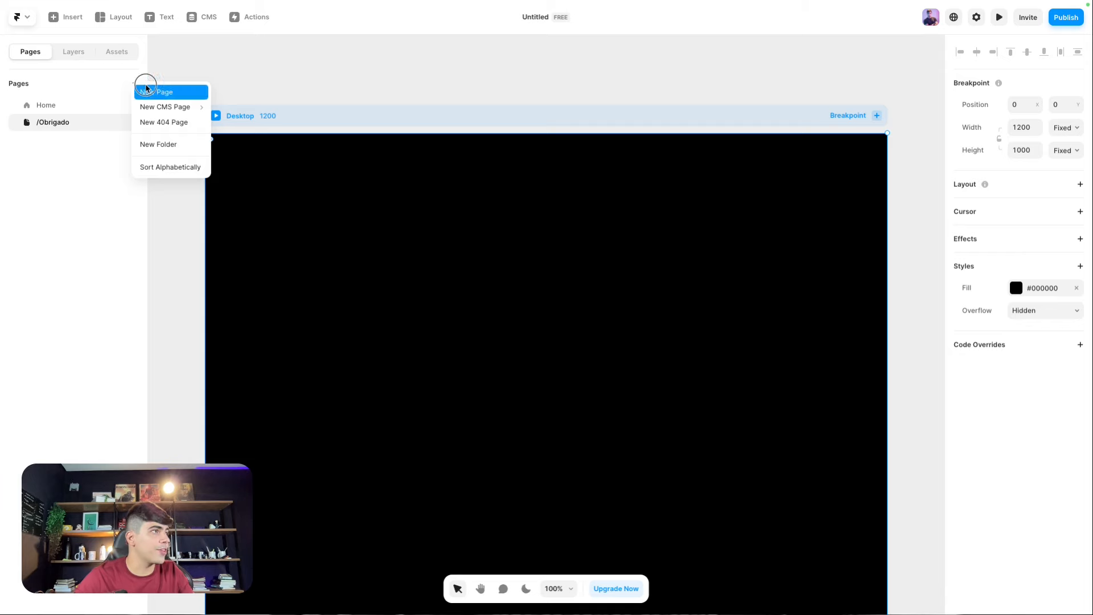
pyautogui.click(147, 89)
pyautogui.write('/Termos-')
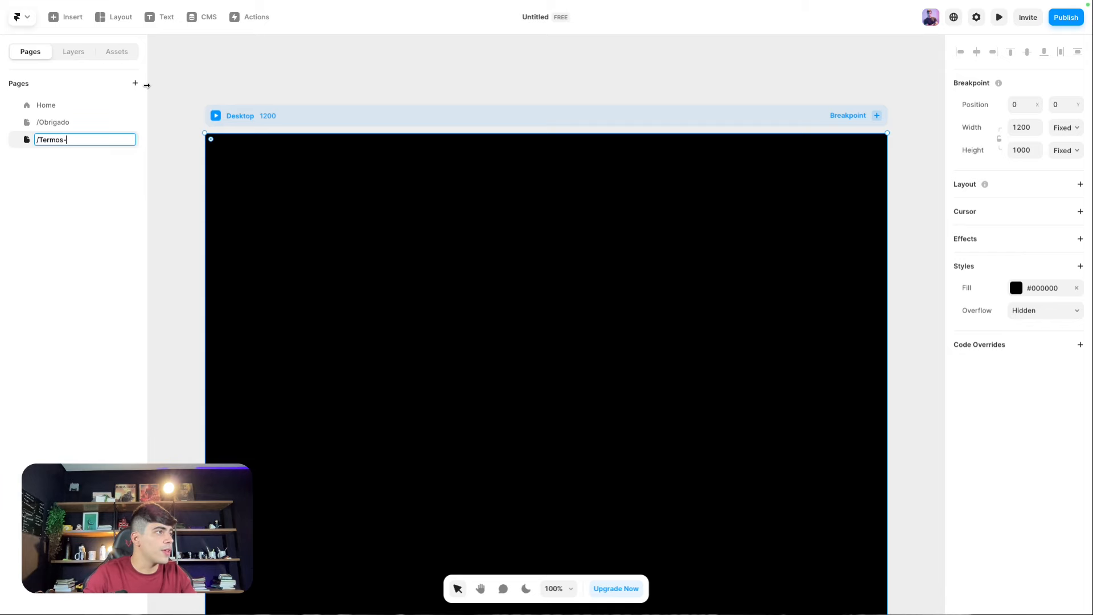
pyautogui.write('Condicoes')
# Step: On Home, link 'termos e condições' to /Termos-Condicoes, opening in a new tab
pyautogui.press('Return')
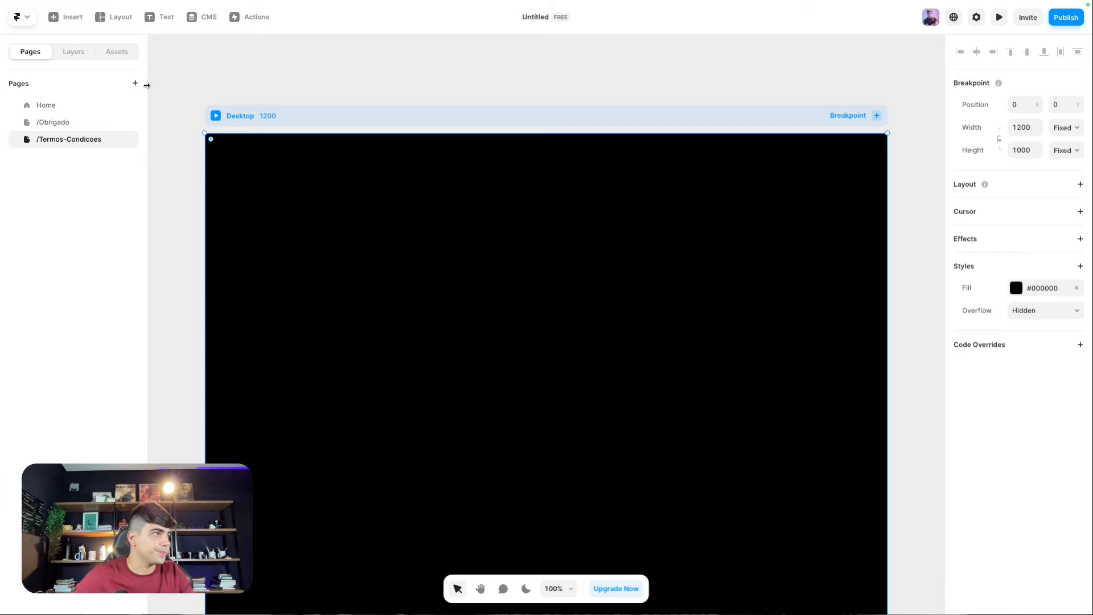
pyautogui.click(59, 105)
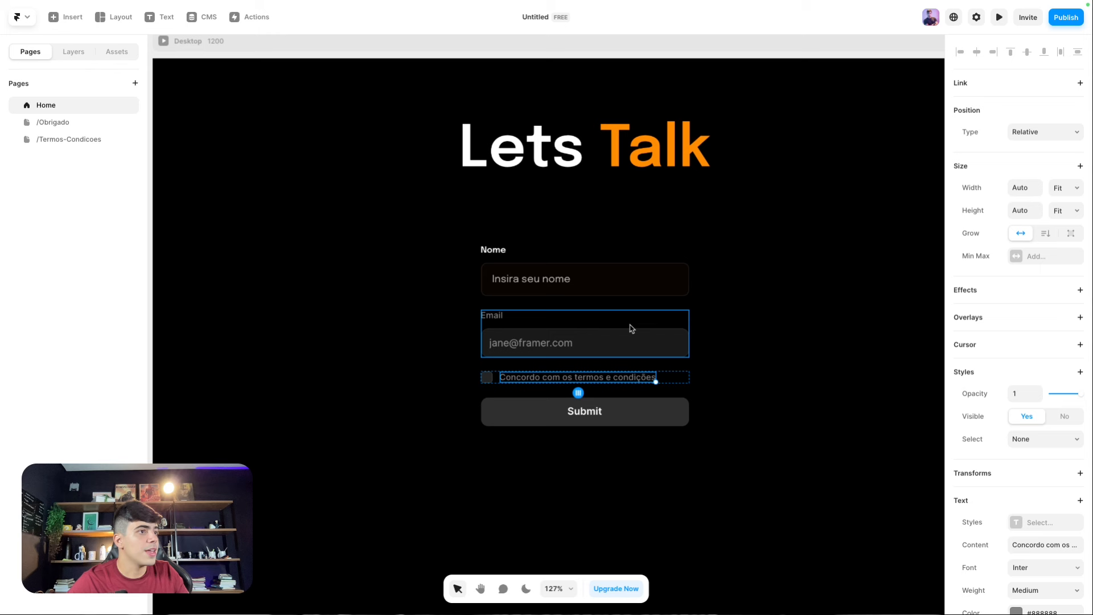
pyautogui.doubleClick(582, 379)
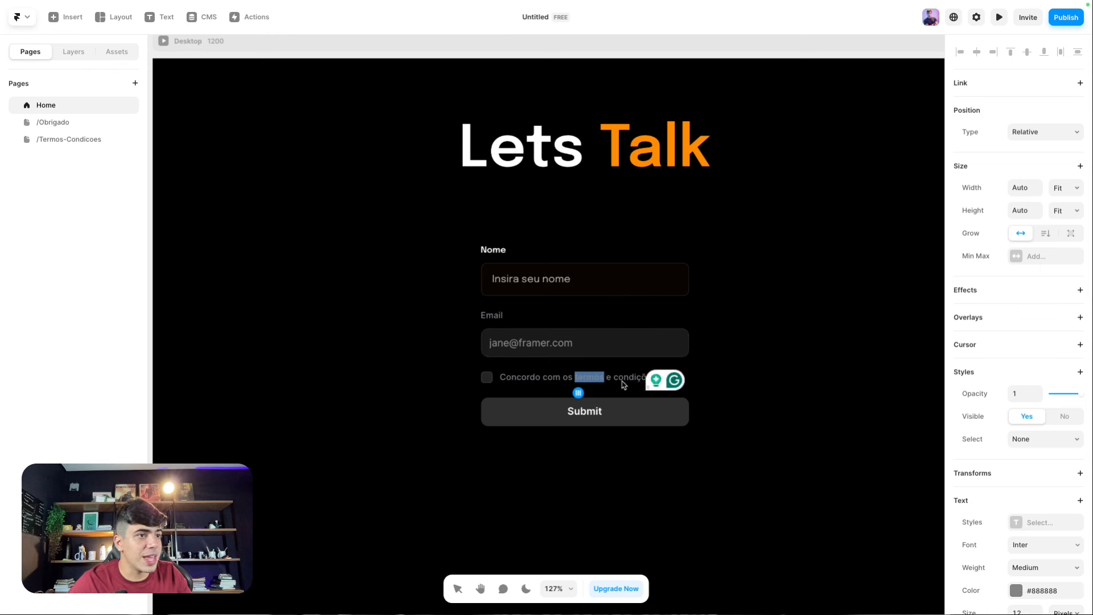
pyautogui.click(598, 378)
pyautogui.moveTo(578, 380); pyautogui.dragTo(703, 358)
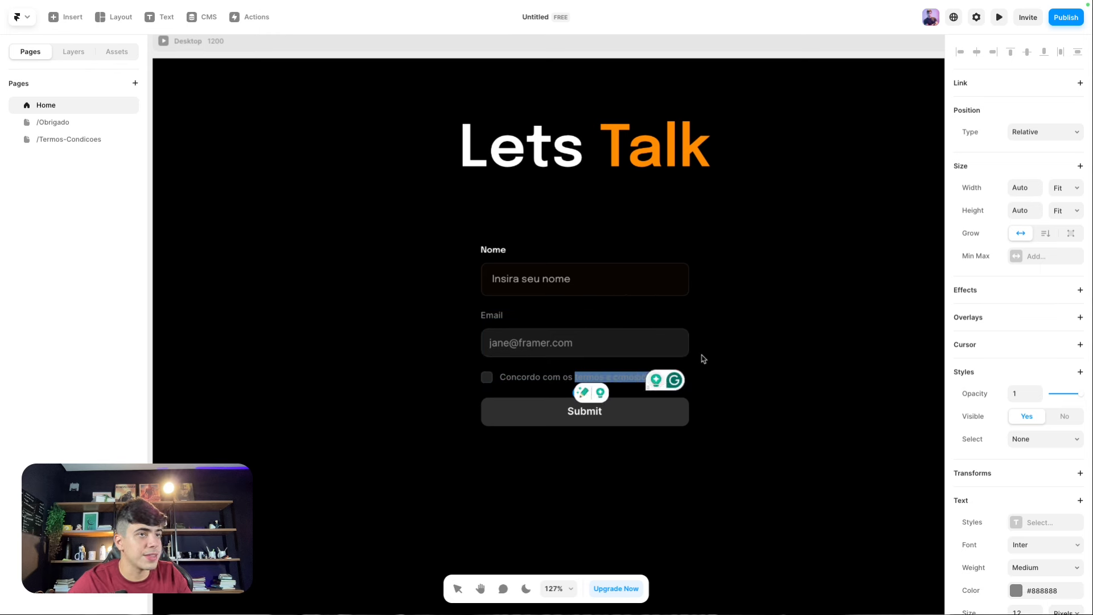
pyautogui.click(1023, 98)
pyautogui.click(976, 173)
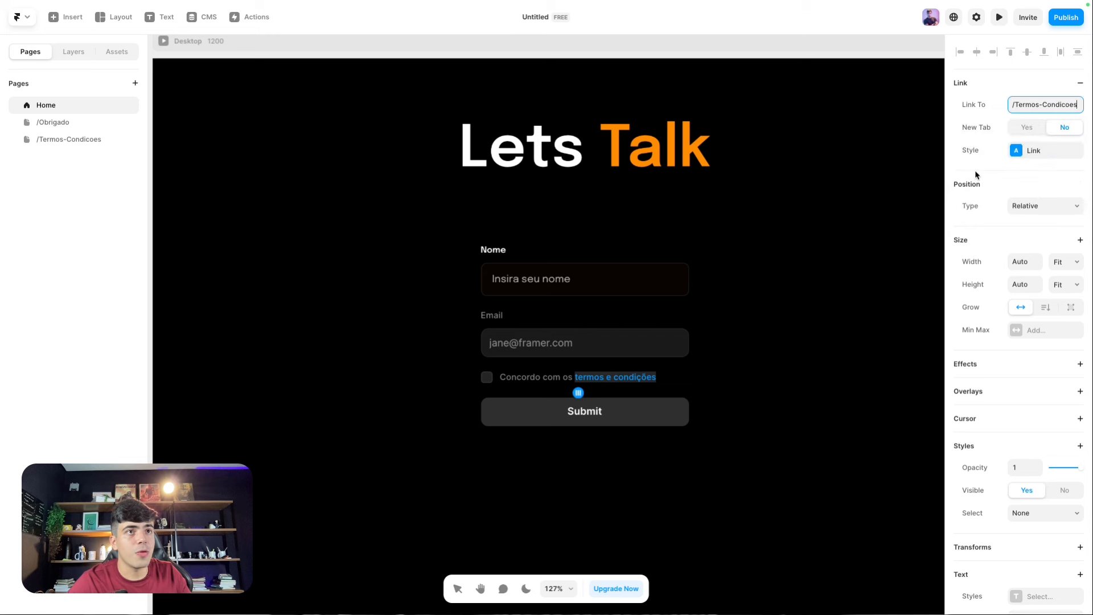
pyautogui.click(1027, 127)
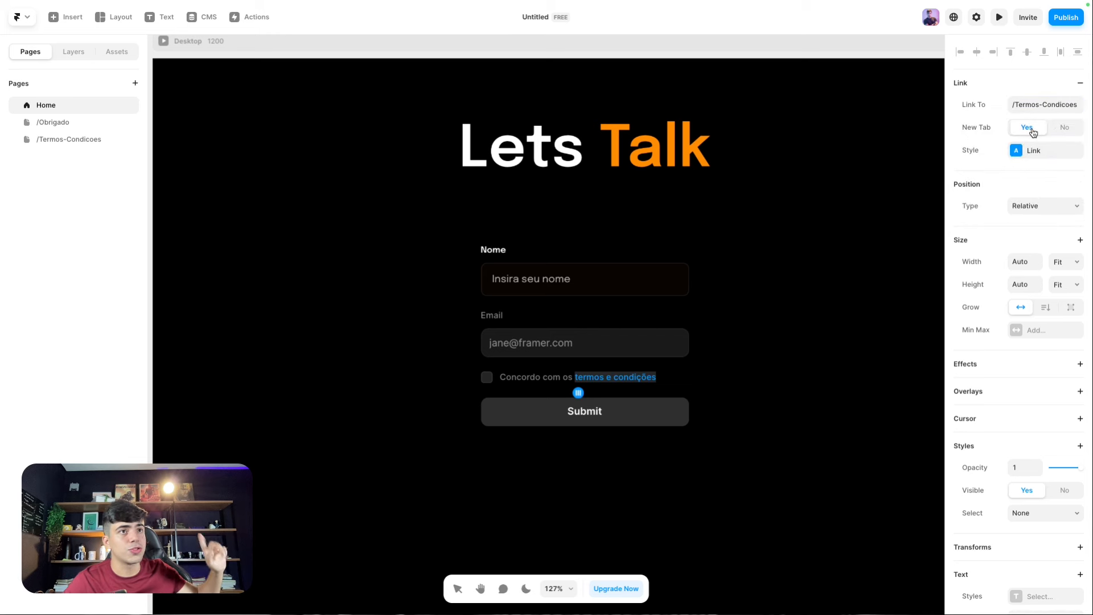
pyautogui.click(1018, 159)
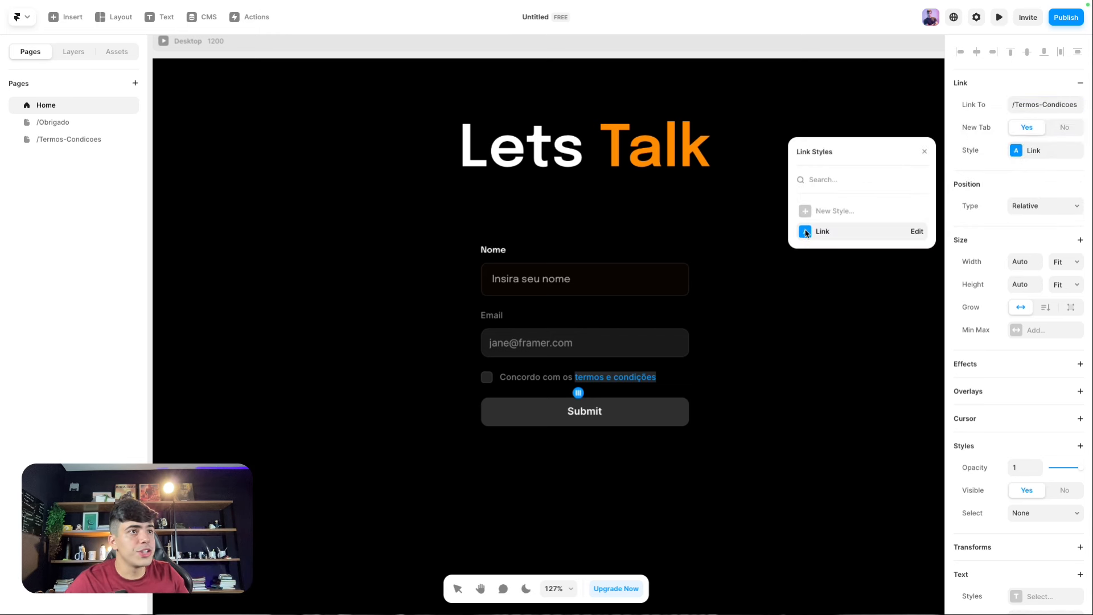
# Step: Set the Link style's default colour to white #FFFFFF
pyautogui.click(918, 232)
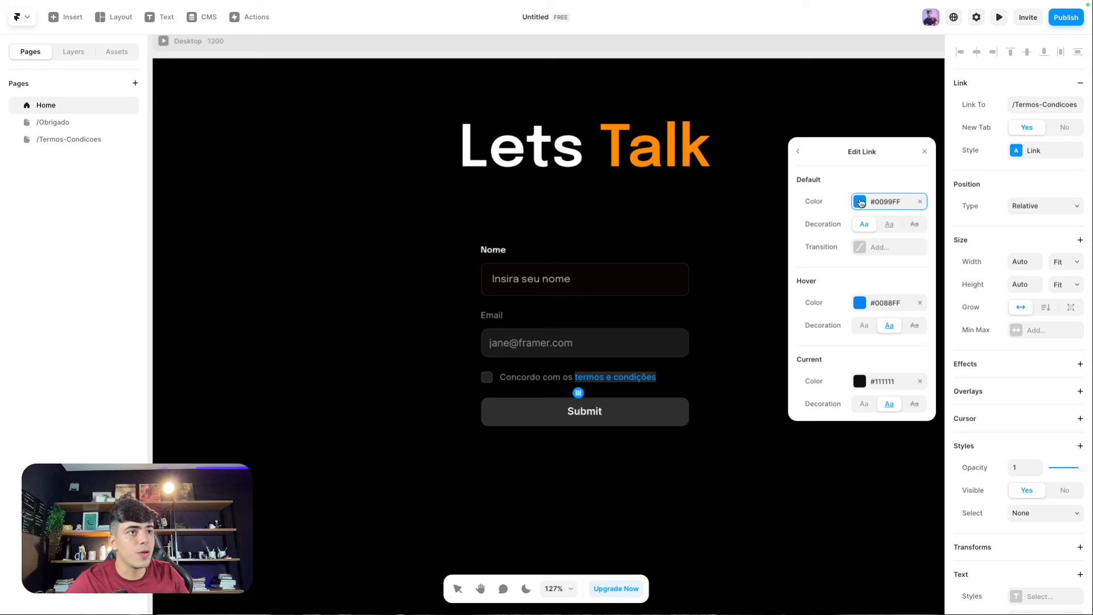
pyautogui.click(861, 203)
pyautogui.click(910, 251)
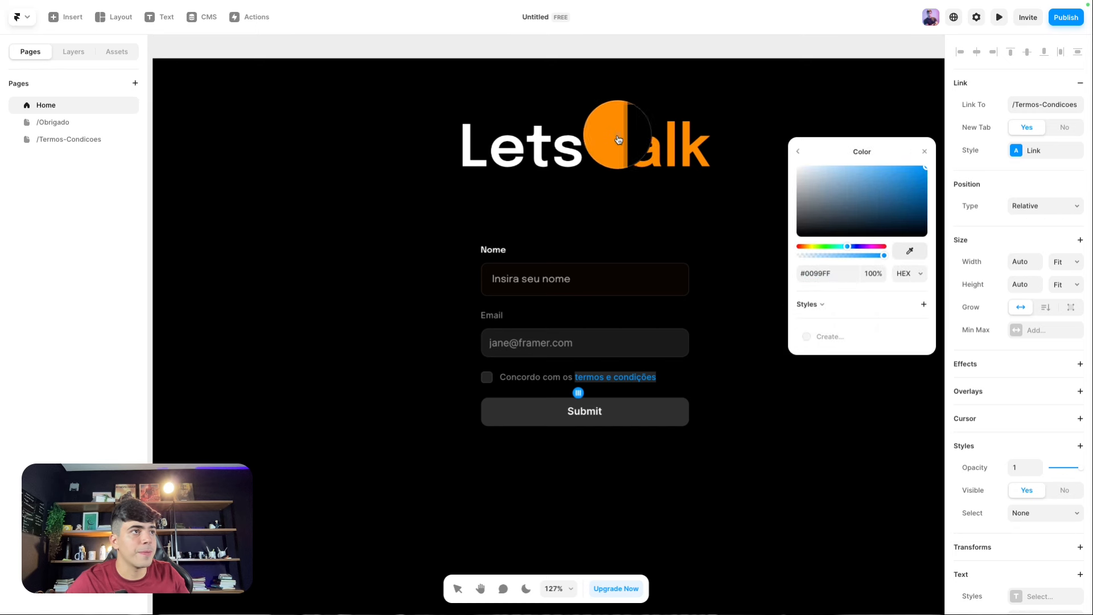
pyautogui.click(623, 151)
pyautogui.moveTo(826, 211); pyautogui.dragTo(676, 101)
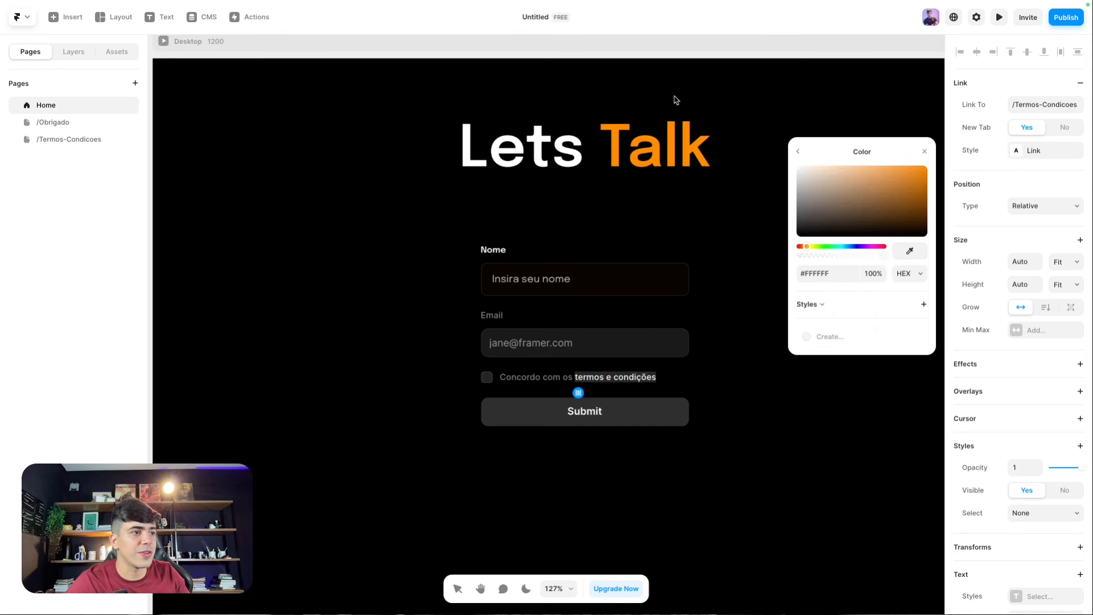
pyautogui.click(798, 151)
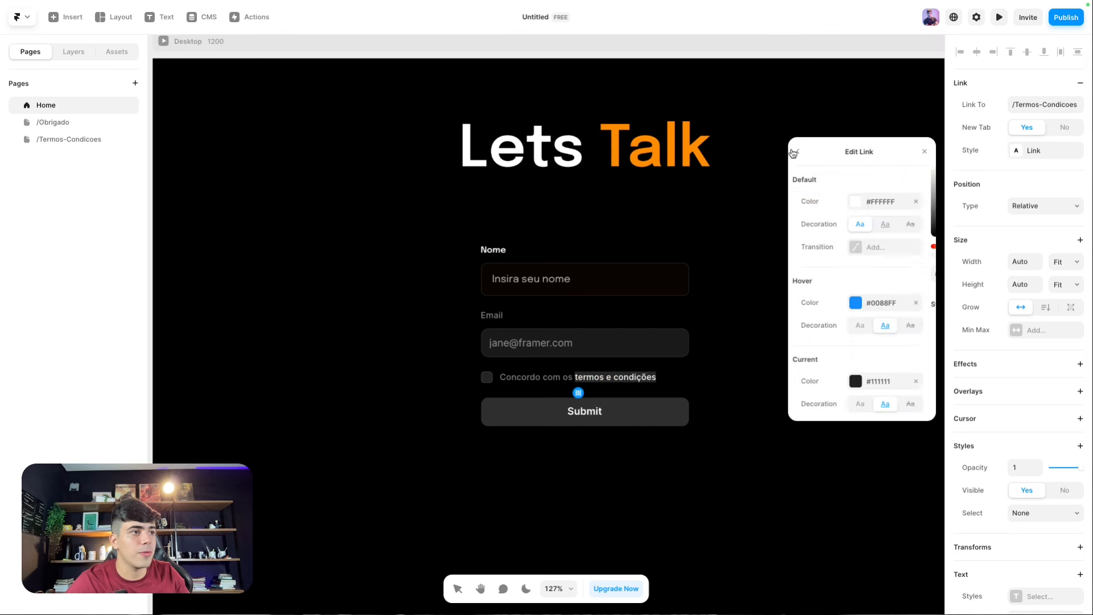
# Step: Set the Link style's hover colour to the Talk heading's orange #FF9101
pyautogui.click(860, 305)
pyautogui.click(910, 251)
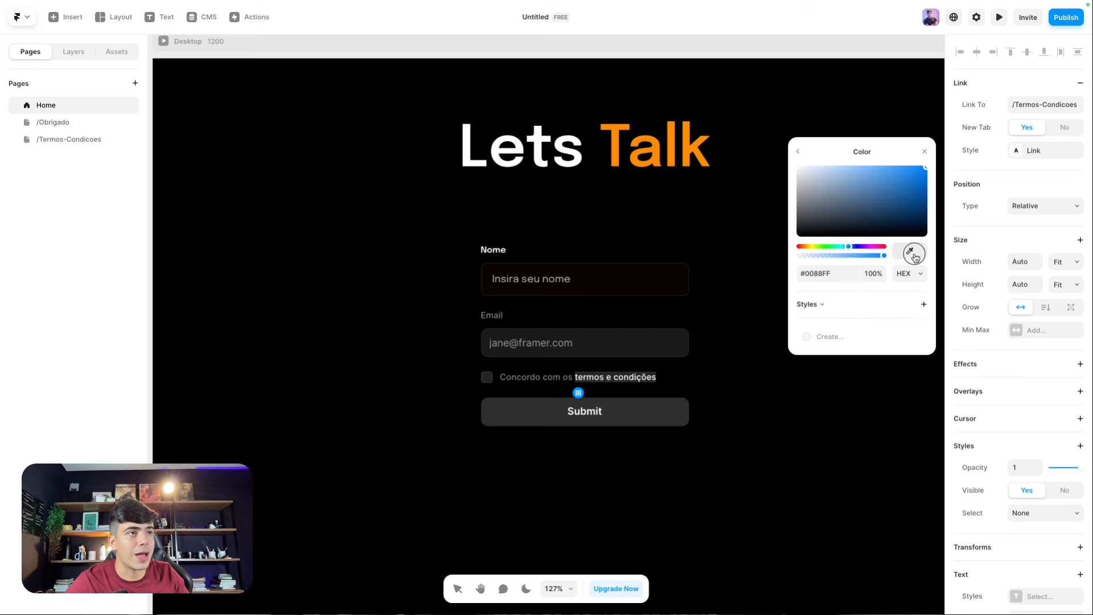
pyautogui.click(617, 154)
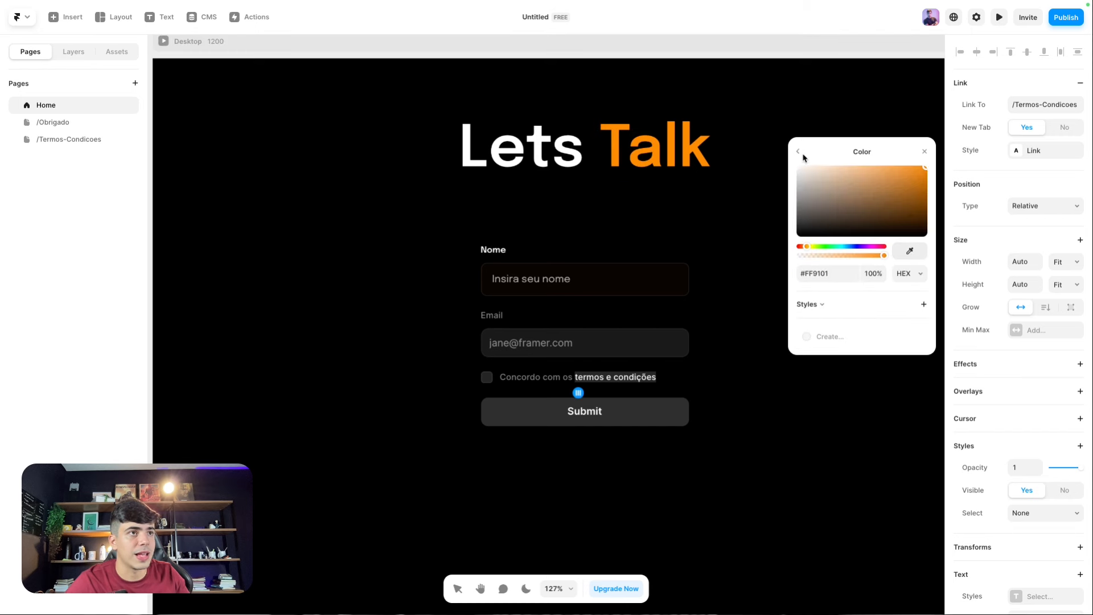
pyautogui.click(799, 152)
pyautogui.click(797, 150)
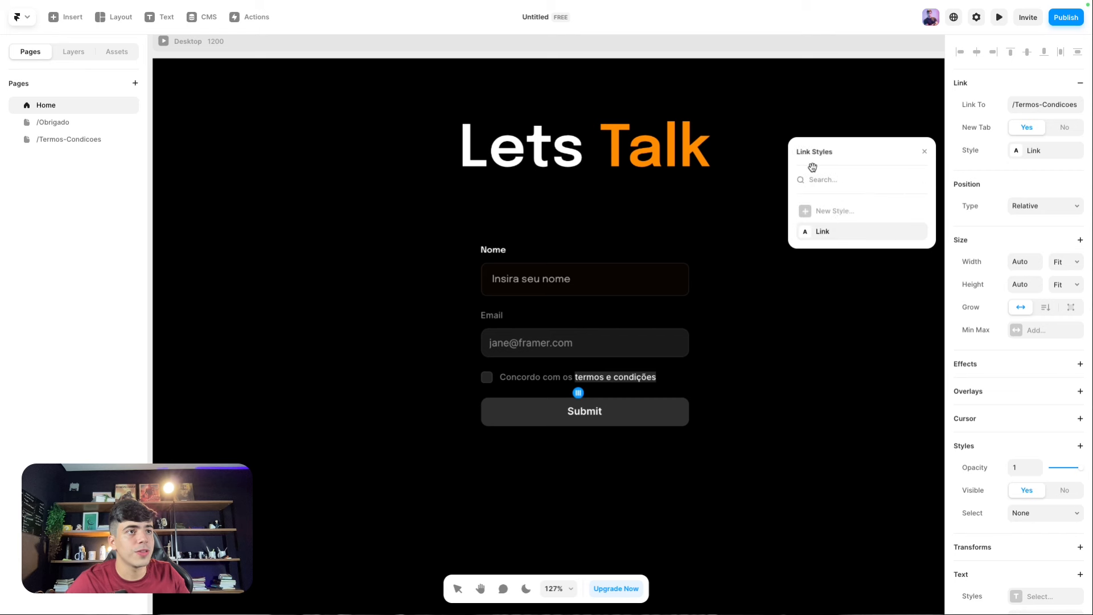
pyautogui.click(917, 230)
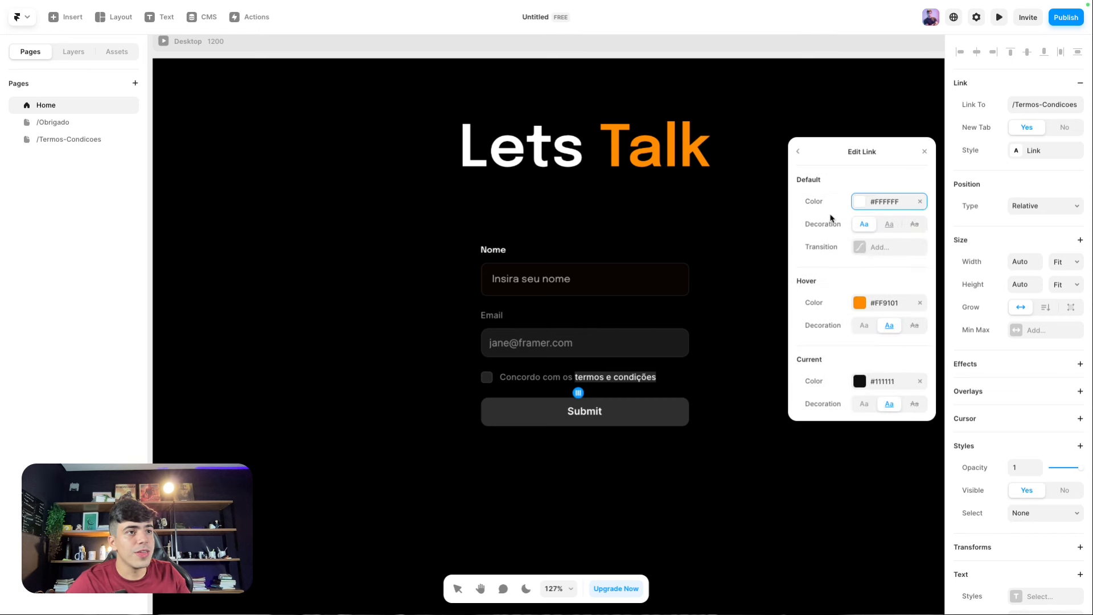
pyautogui.click(1032, 183)
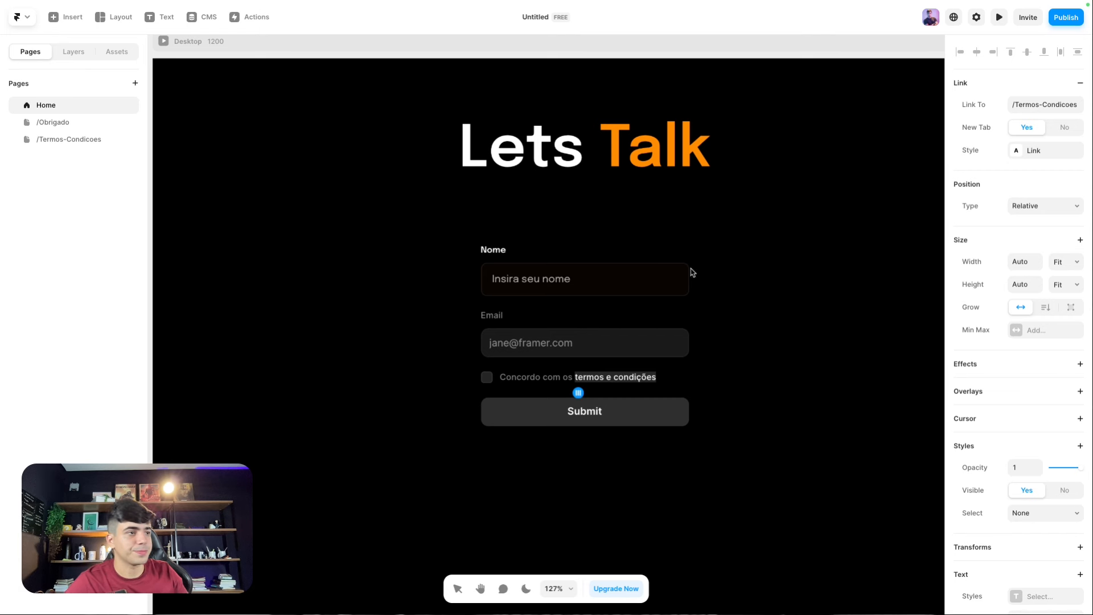
# Step: Insert a radio group into the form below the terms checkbox
pyautogui.click(491, 387)
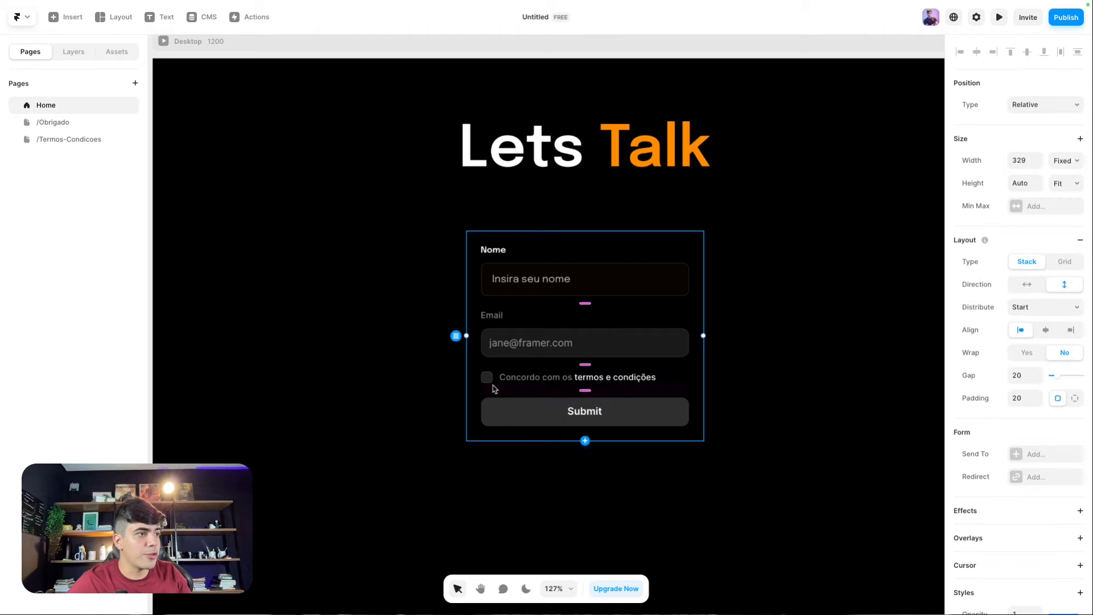
pyautogui.click(488, 378)
pyautogui.scroll(3, 490, 392)
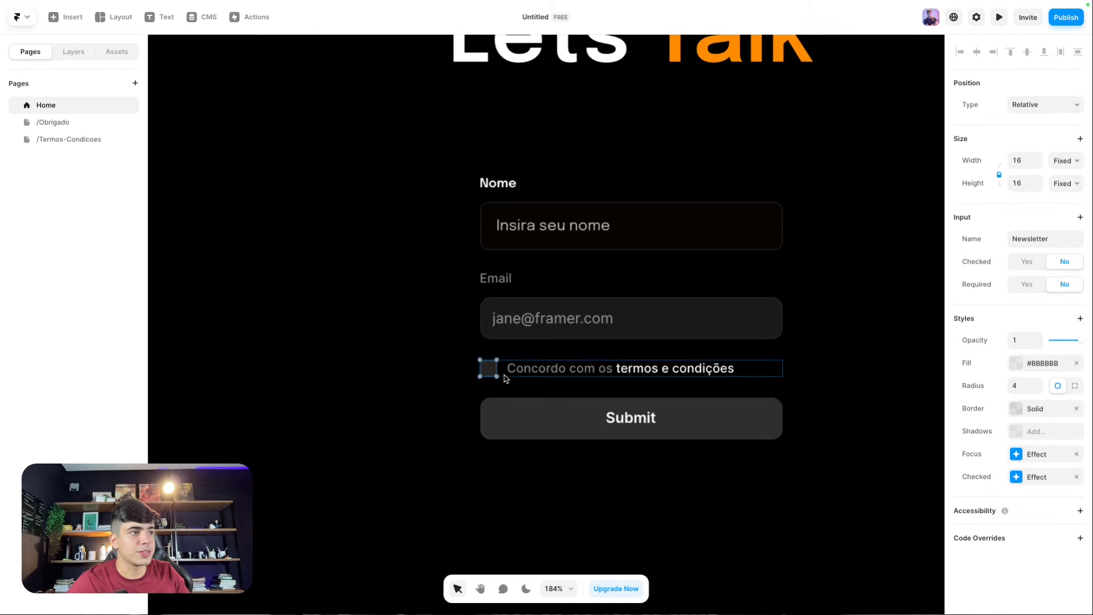
pyautogui.click(73, 51)
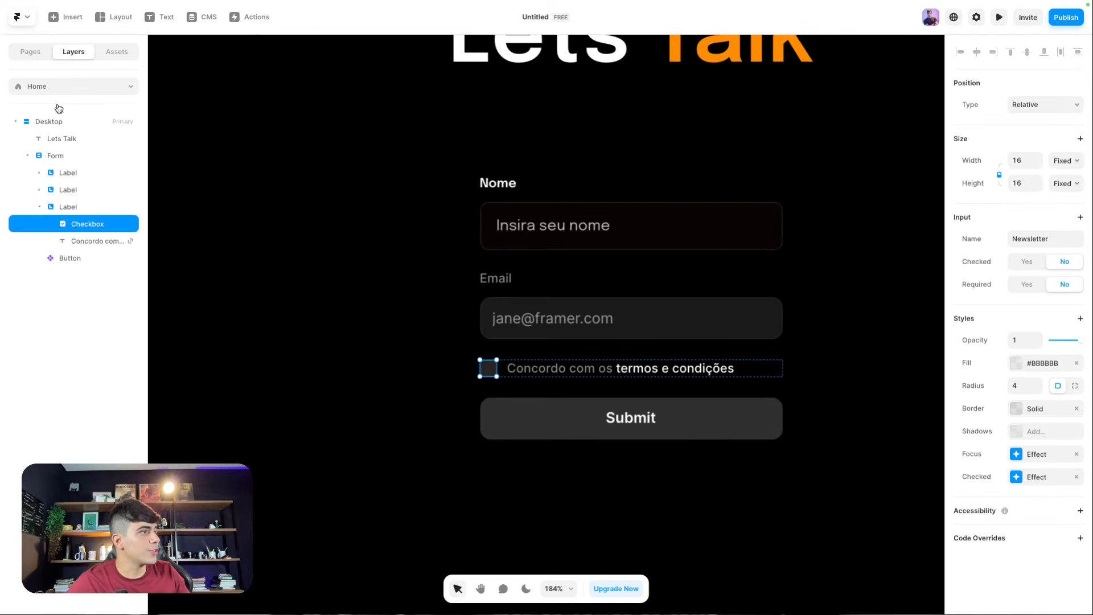
pyautogui.click(615, 237)
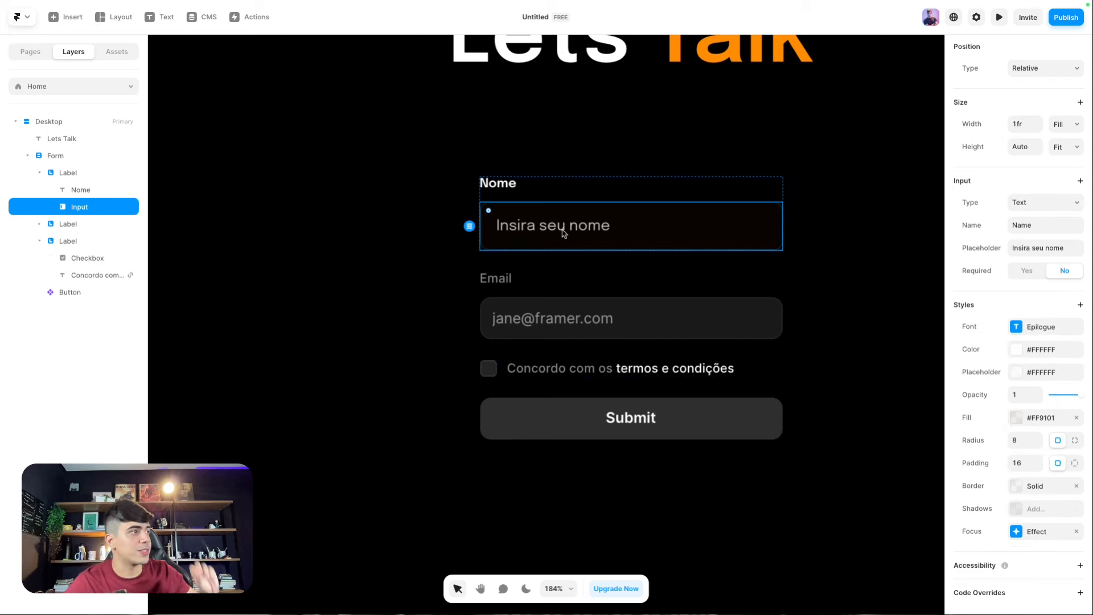
pyautogui.click(89, 265)
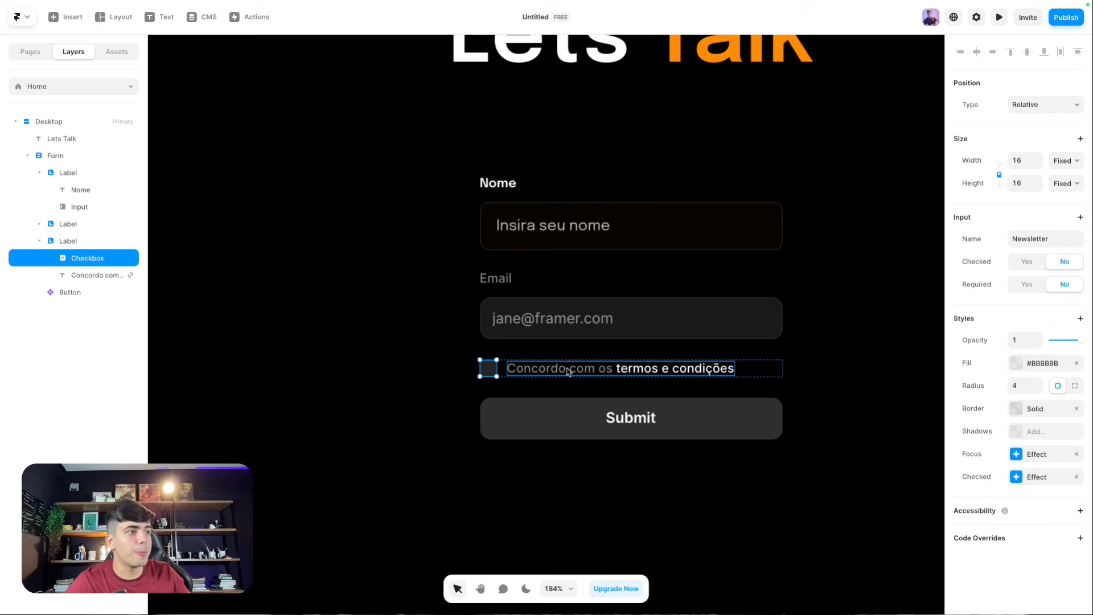
pyautogui.press('Escape')
pyautogui.click(537, 195)
pyautogui.click(540, 173)
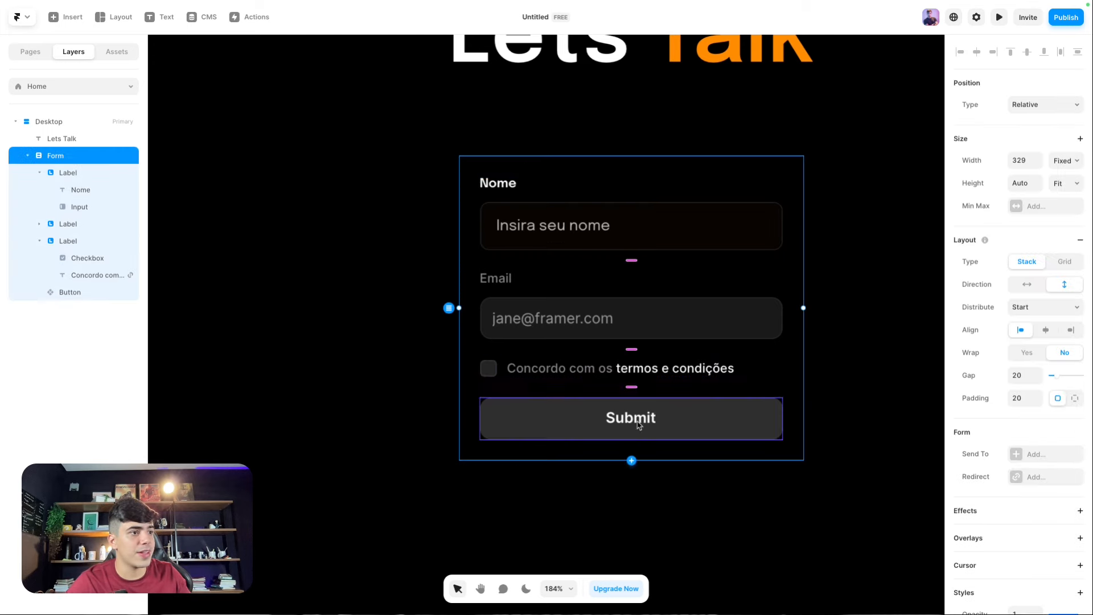
pyautogui.click(631, 460)
pyautogui.click(655, 497)
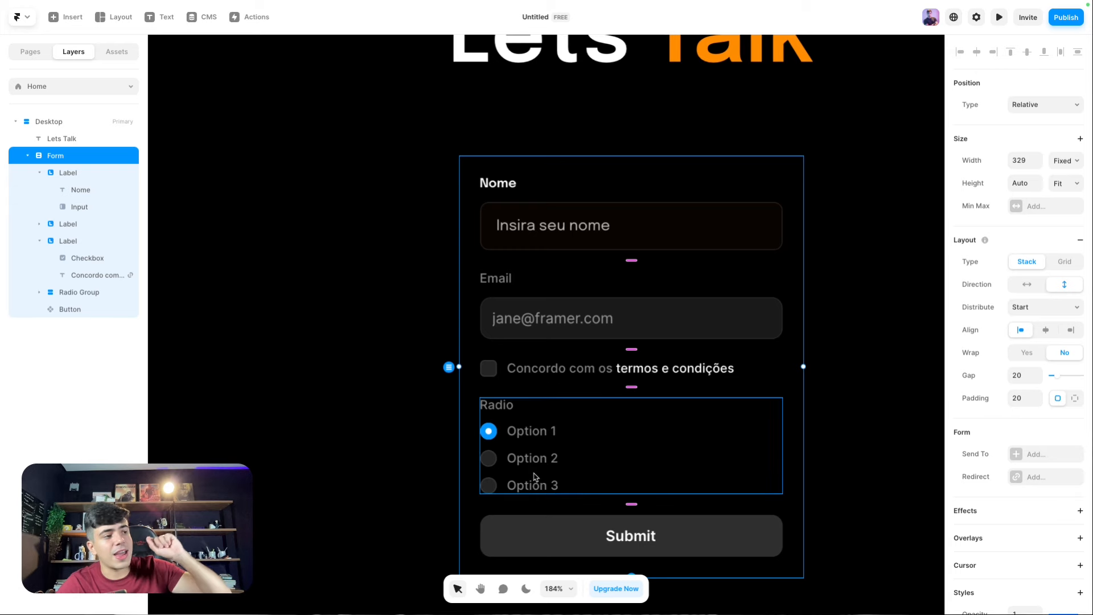
# Step: Rename the three radio options to DashBoard, Website and App
pyautogui.doubleClick(541, 438)
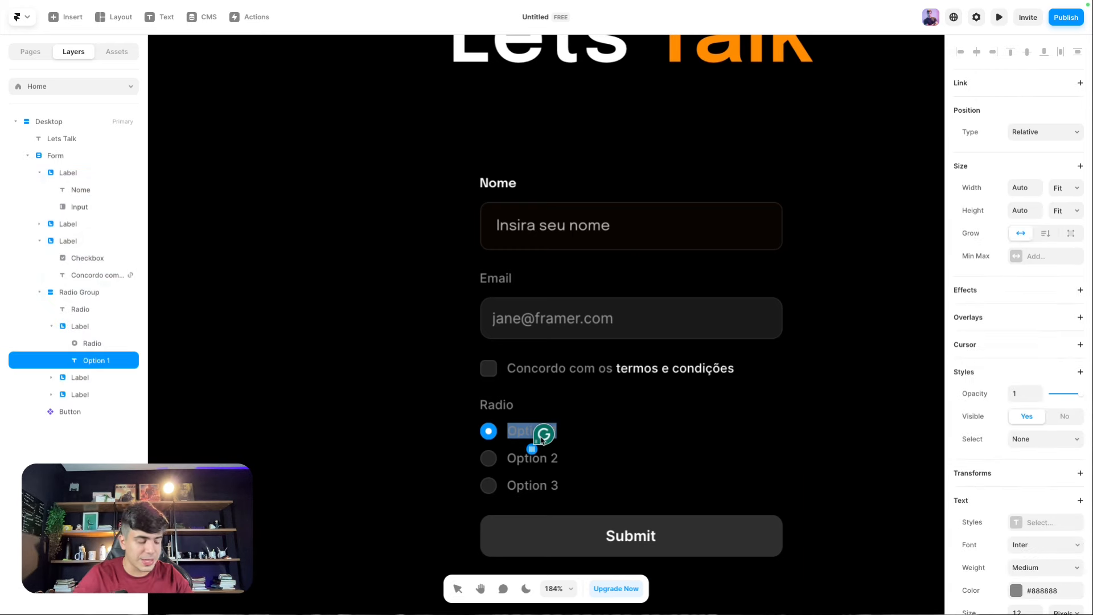
pyautogui.write('DashBoa')
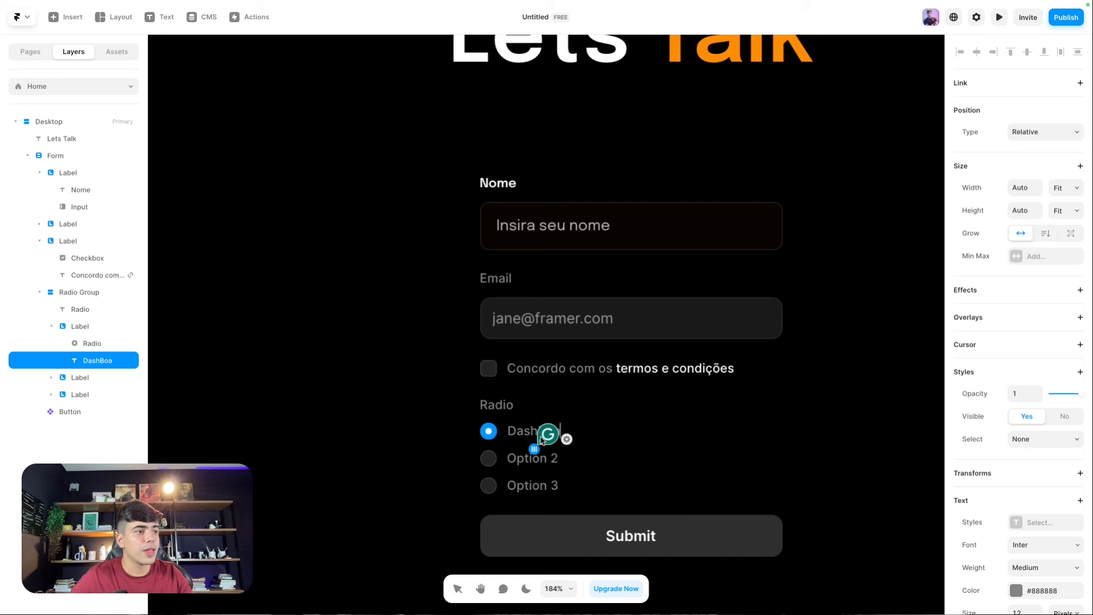
pyautogui.write('rd')
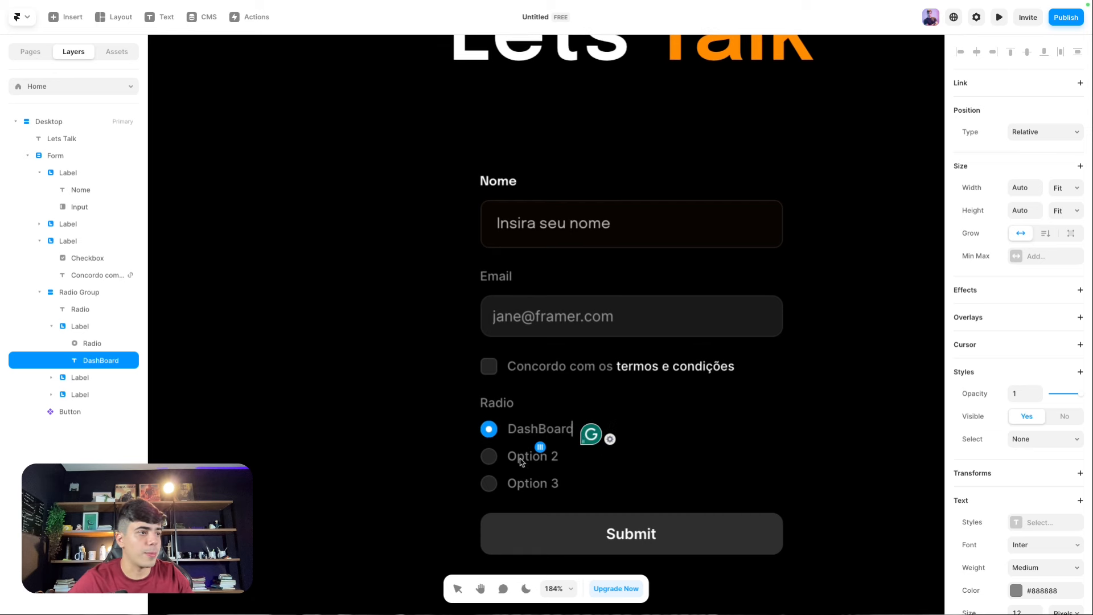
pyautogui.doubleClick(522, 460)
pyautogui.write('Webs')
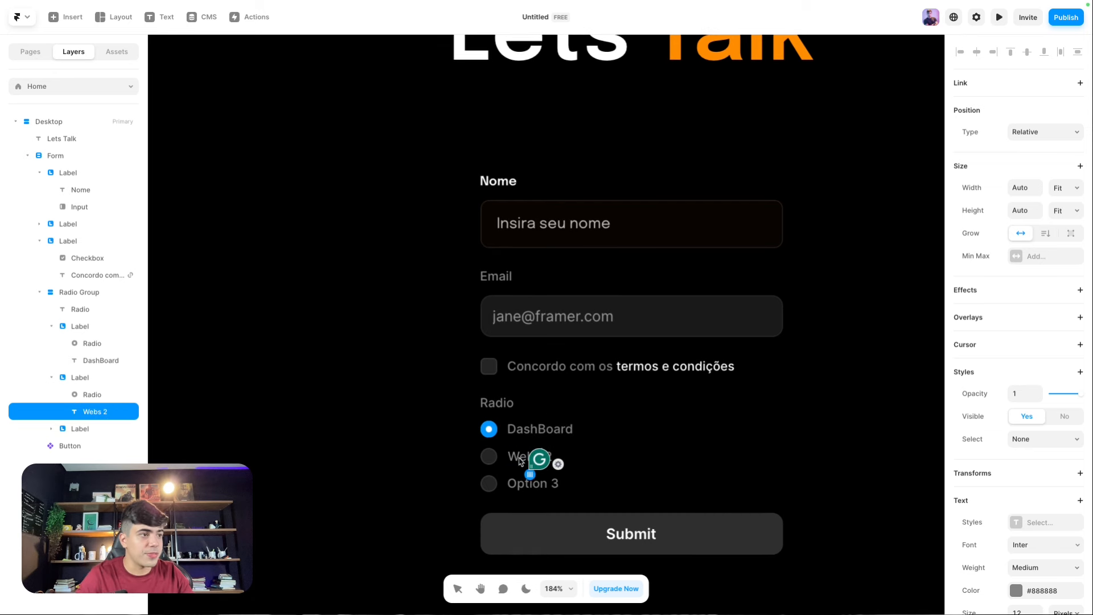
pyautogui.hotkey('ctrl', 'a')
pyautogui.write('Website')
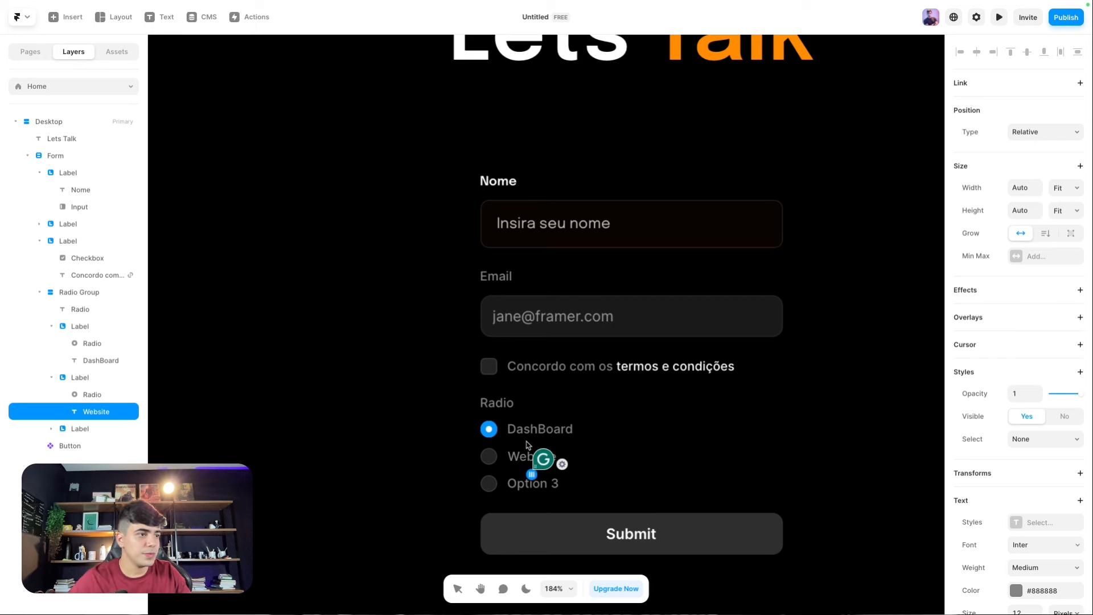
pyautogui.scroll(-1, 527, 445)
pyautogui.click(530, 465)
pyautogui.doubleClick(517, 466)
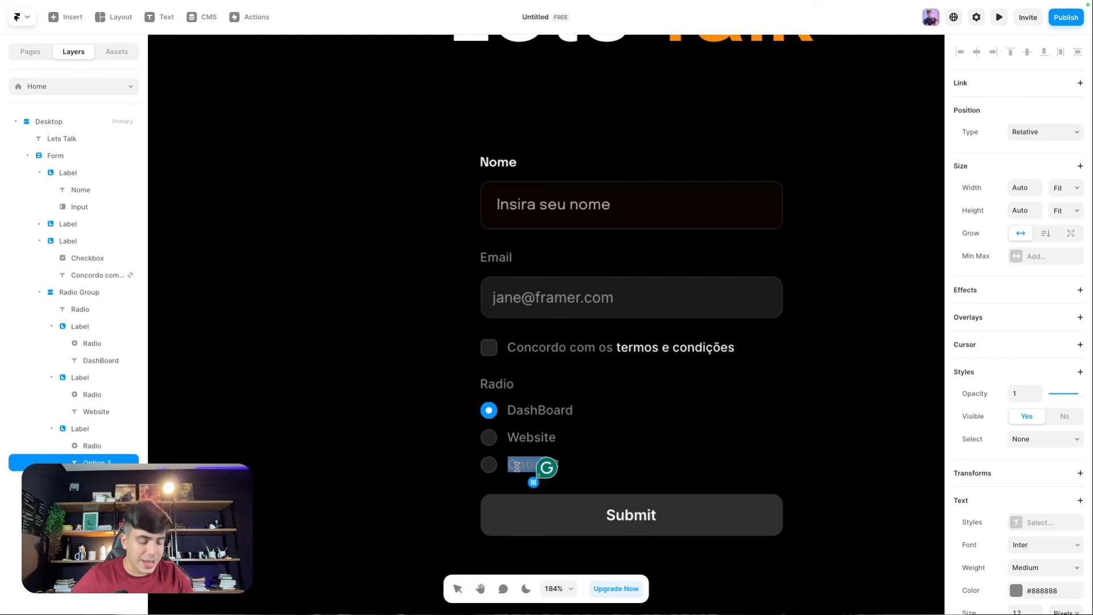
pyautogui.write('App')
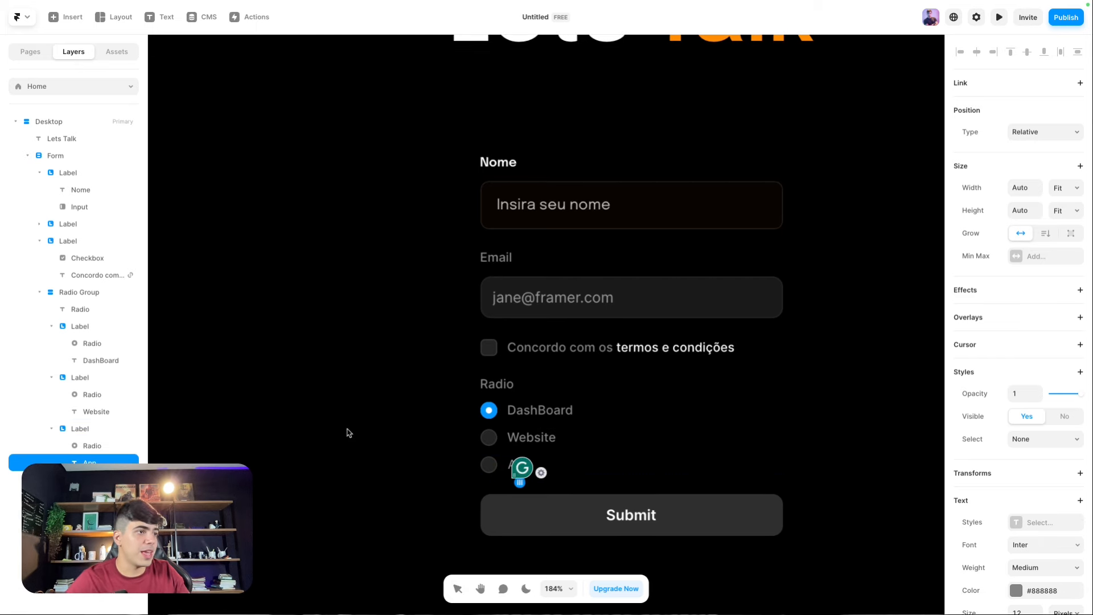
pyautogui.click(349, 433)
pyautogui.click(483, 382)
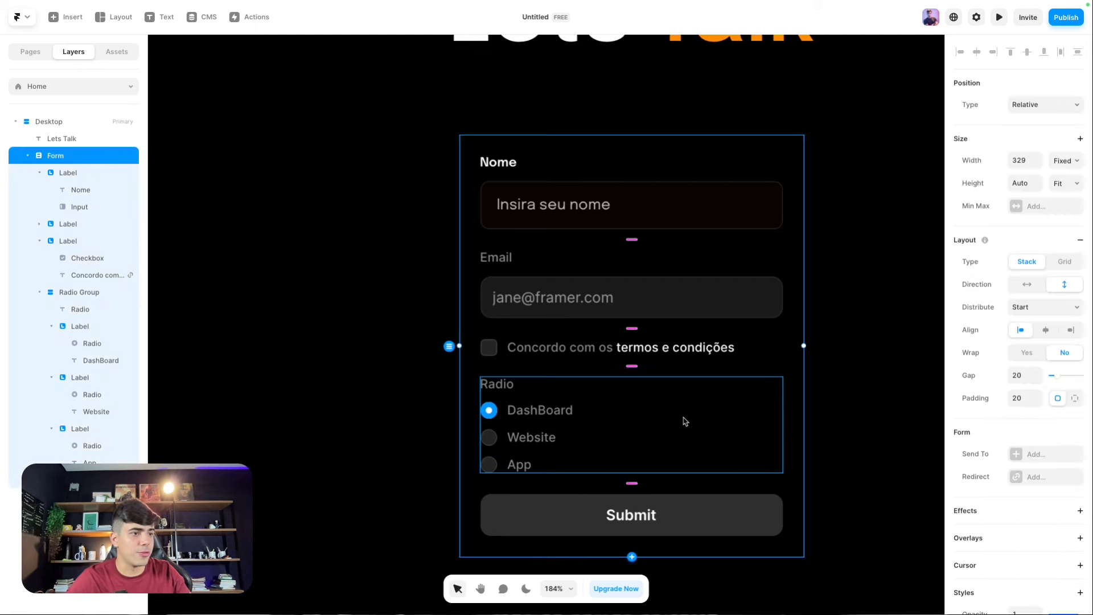
# Step: Add a dropdown select with input name 'Quantidade de funcionarios'
pyautogui.click(633, 559)
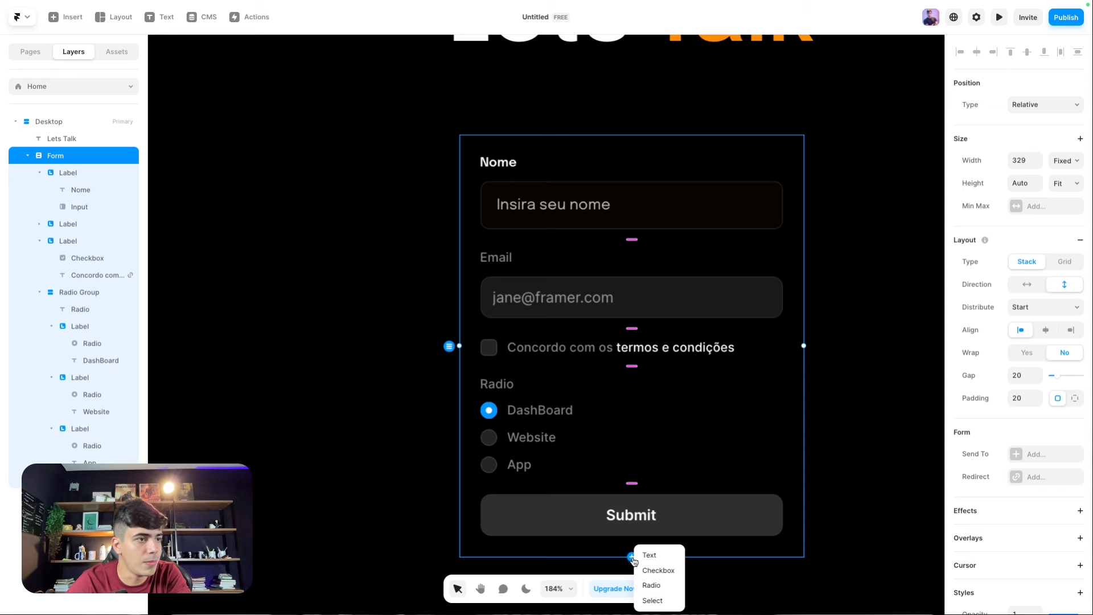
pyautogui.click(652, 600)
pyautogui.scroll(-1, 659, 542)
pyautogui.click(750, 510)
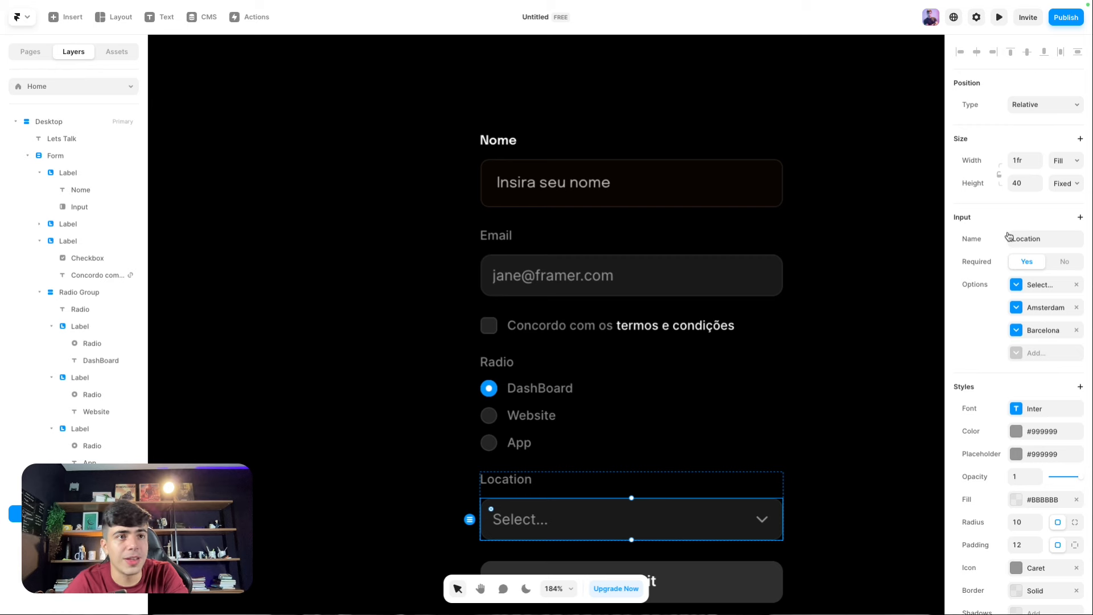
pyautogui.click(1027, 239)
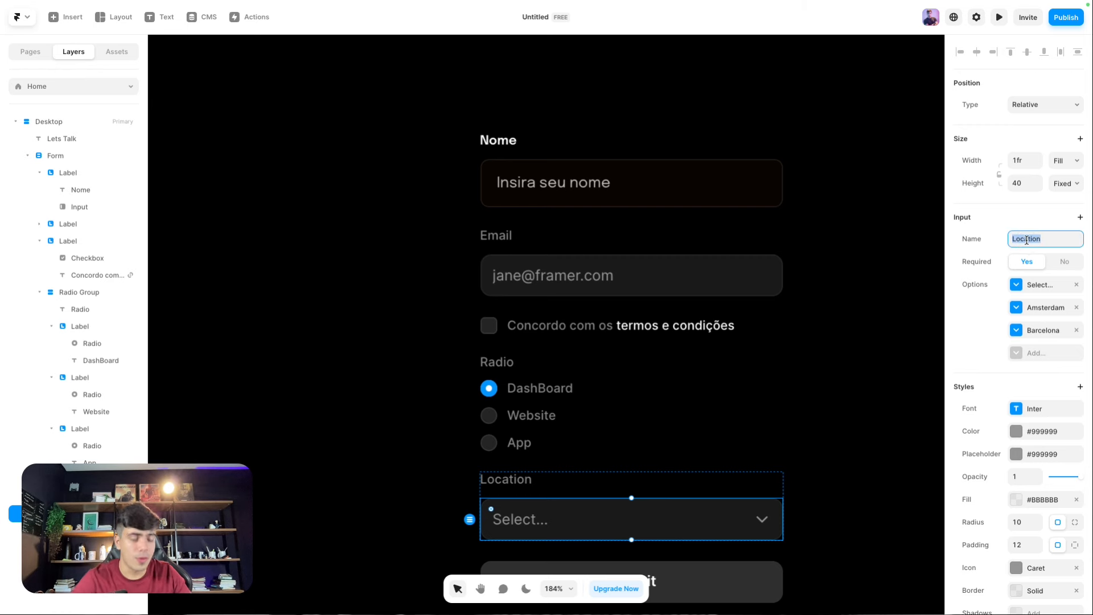
pyautogui.write('Q')
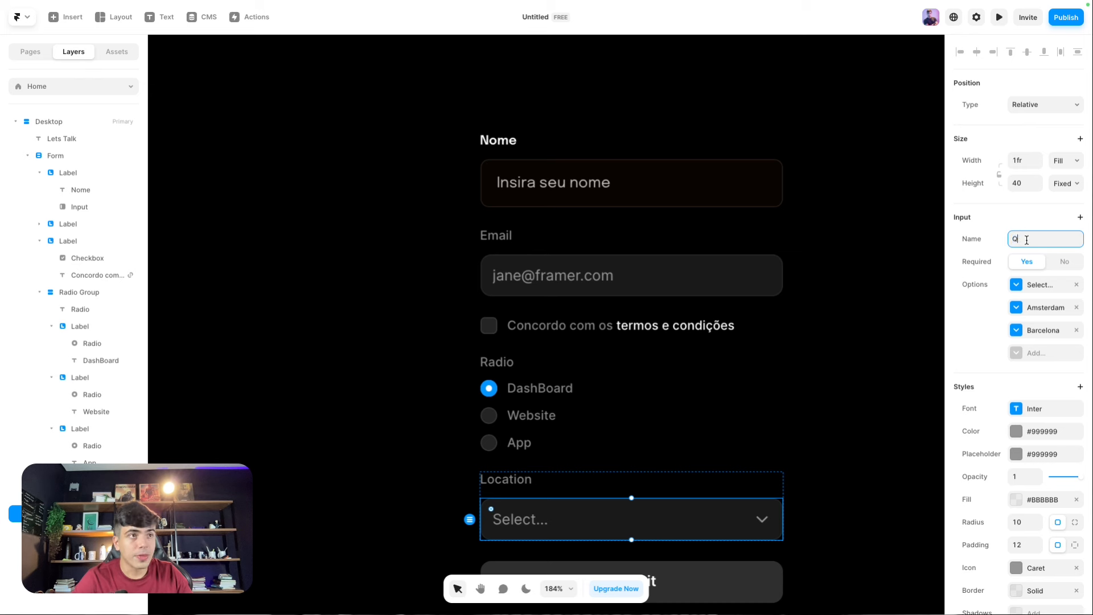
pyautogui.write('uantidade de fu')
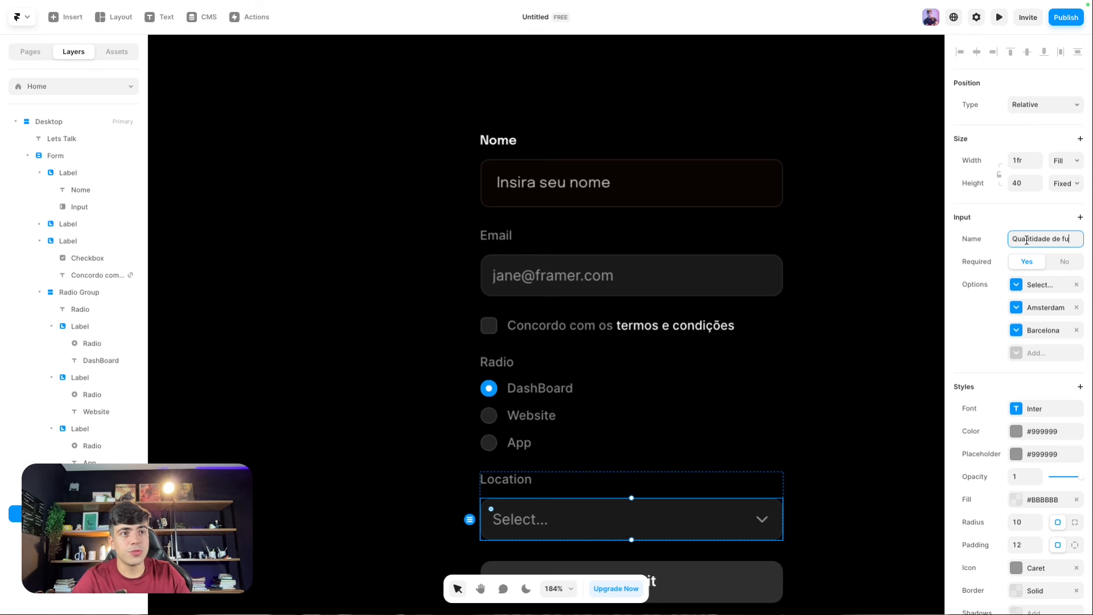
pyautogui.write('ncionarios')
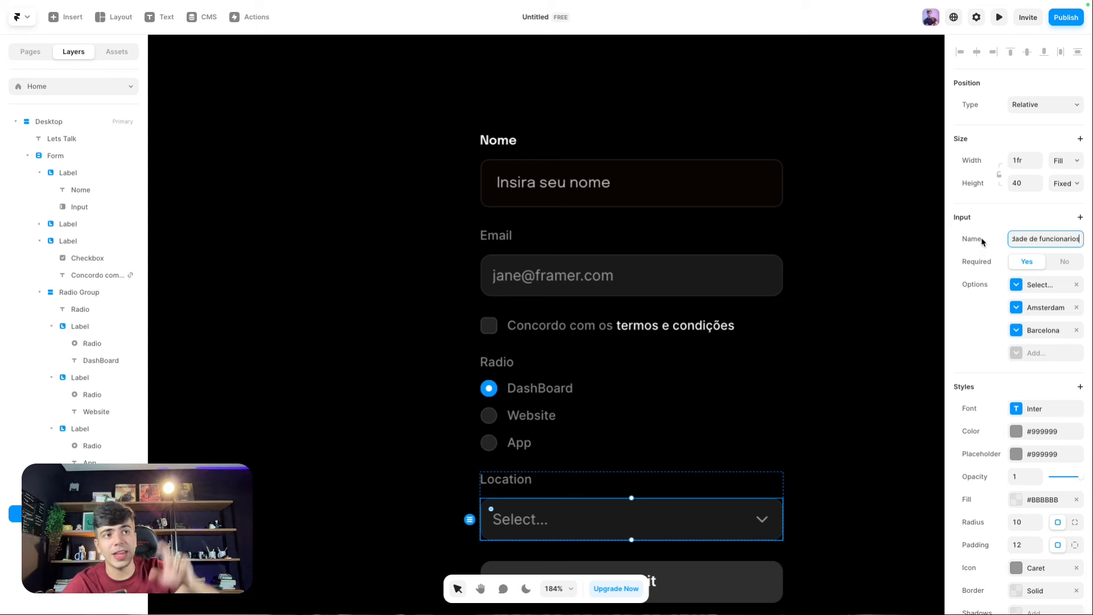
pyautogui.click(984, 242)
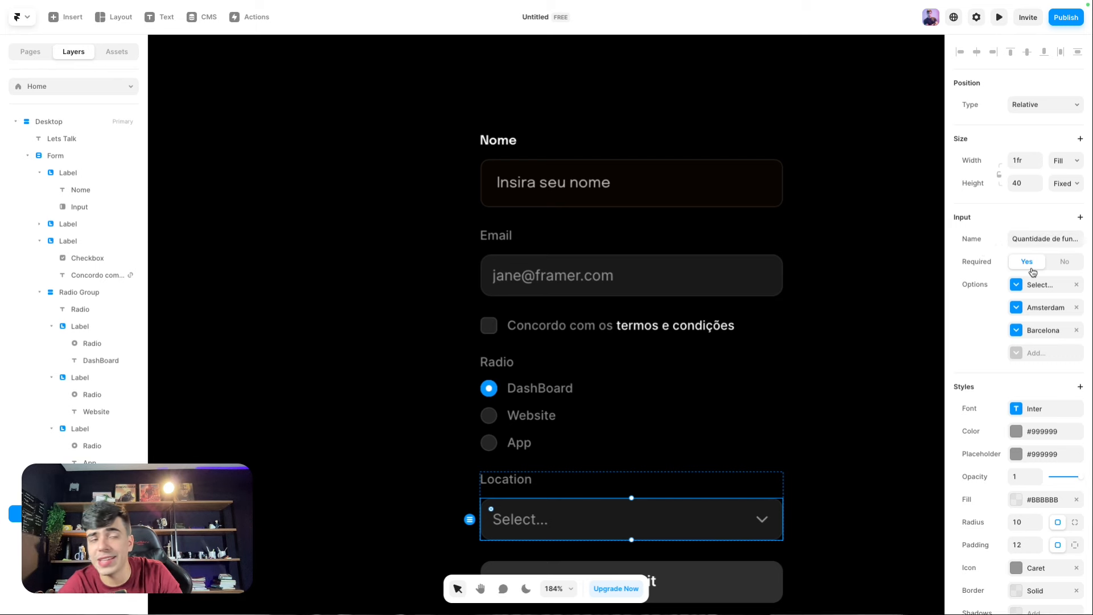
# Step: Replace the Amsterdam and Barcelona options with three new ones and set Select... to 0
pyautogui.click(1076, 308)
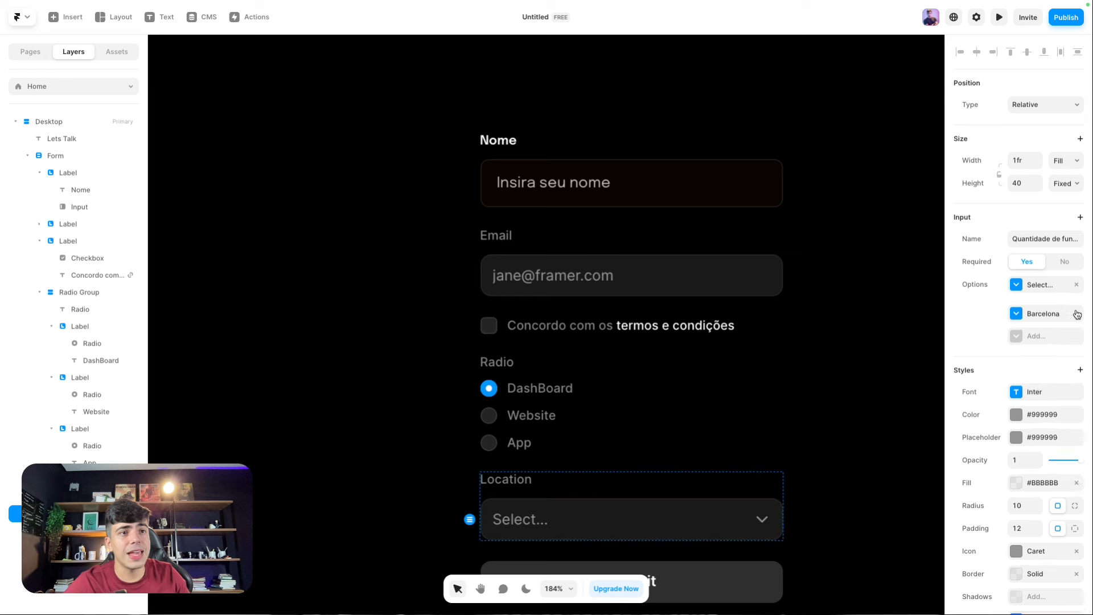
pyautogui.click(1076, 308)
pyautogui.click(1015, 287)
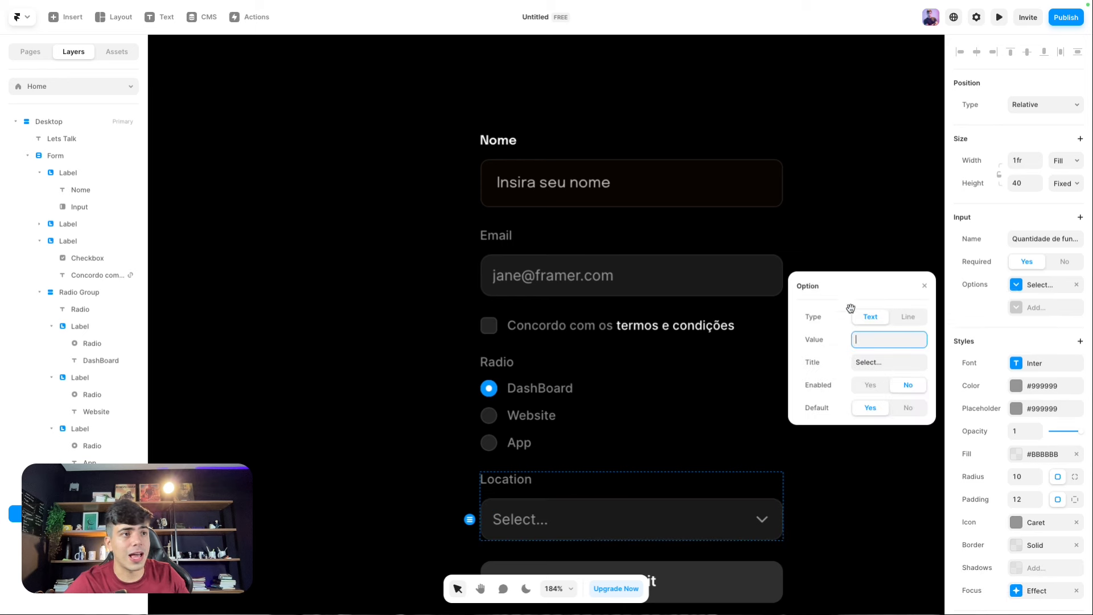
pyautogui.click(1009, 311)
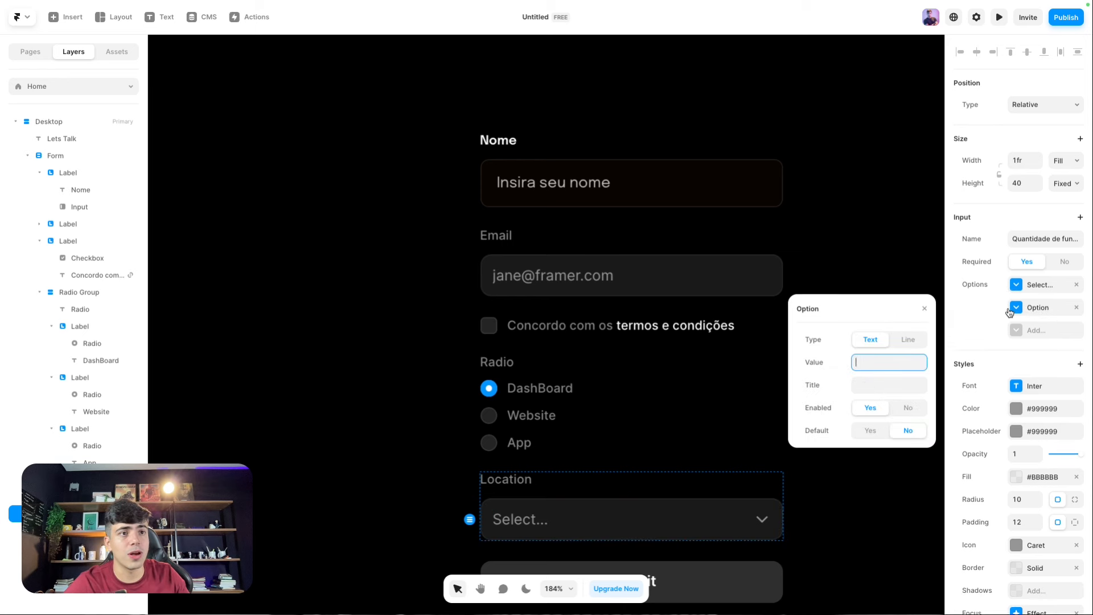
pyautogui.click(1030, 328)
pyautogui.click(1017, 353)
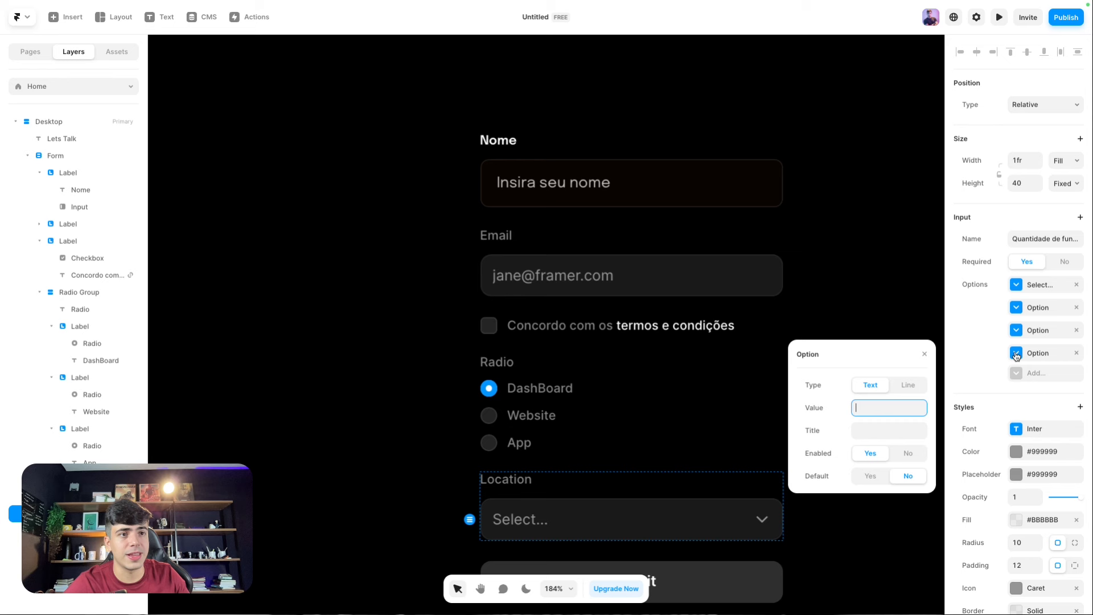
pyautogui.click(1016, 287)
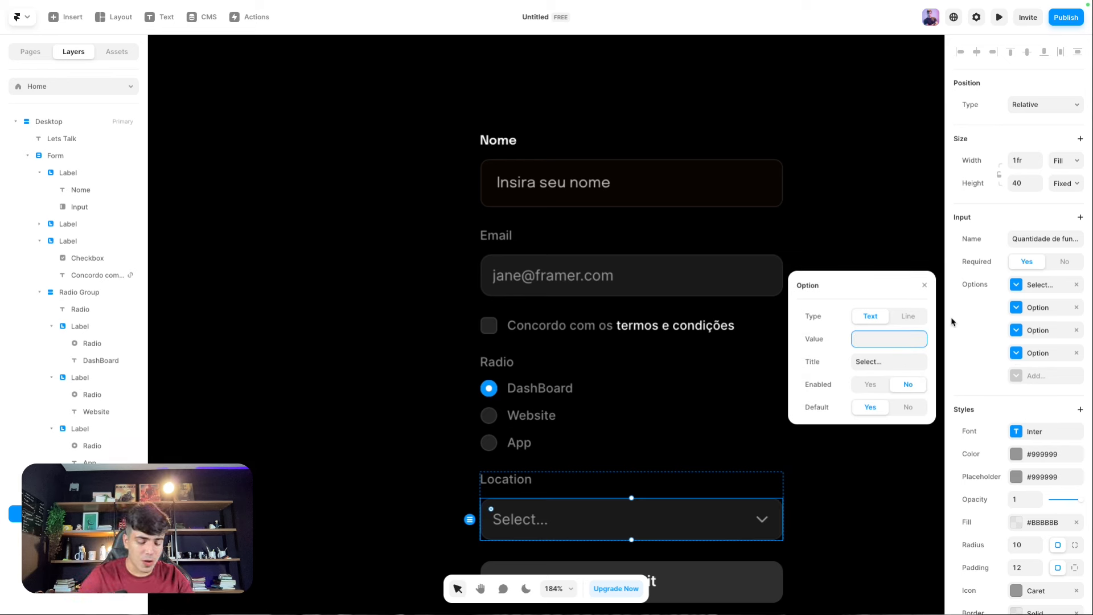
pyautogui.write('0 - 10 Funcionarios')
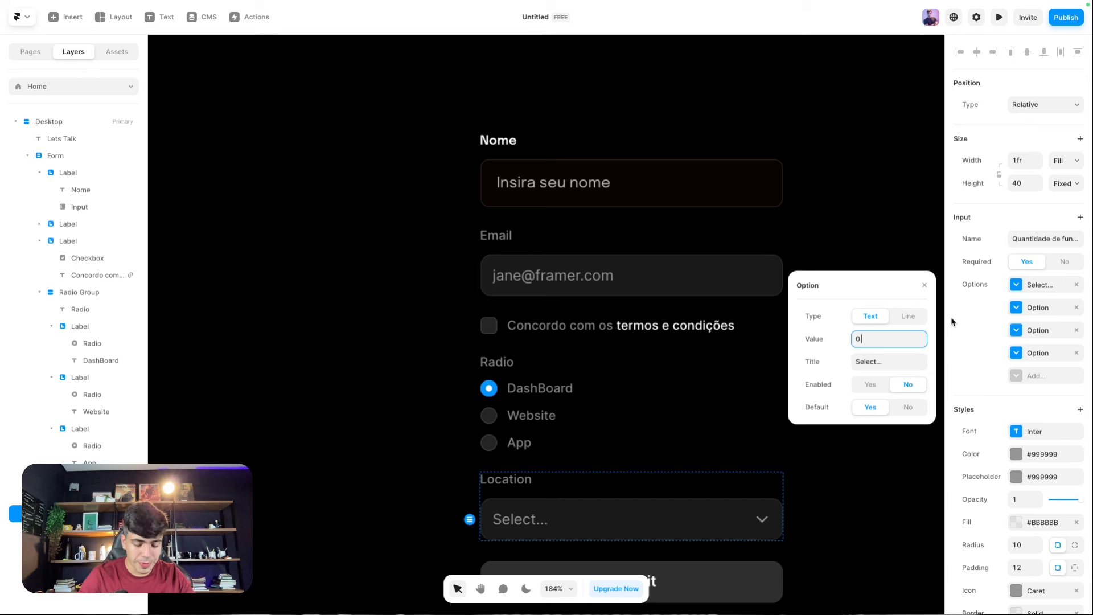
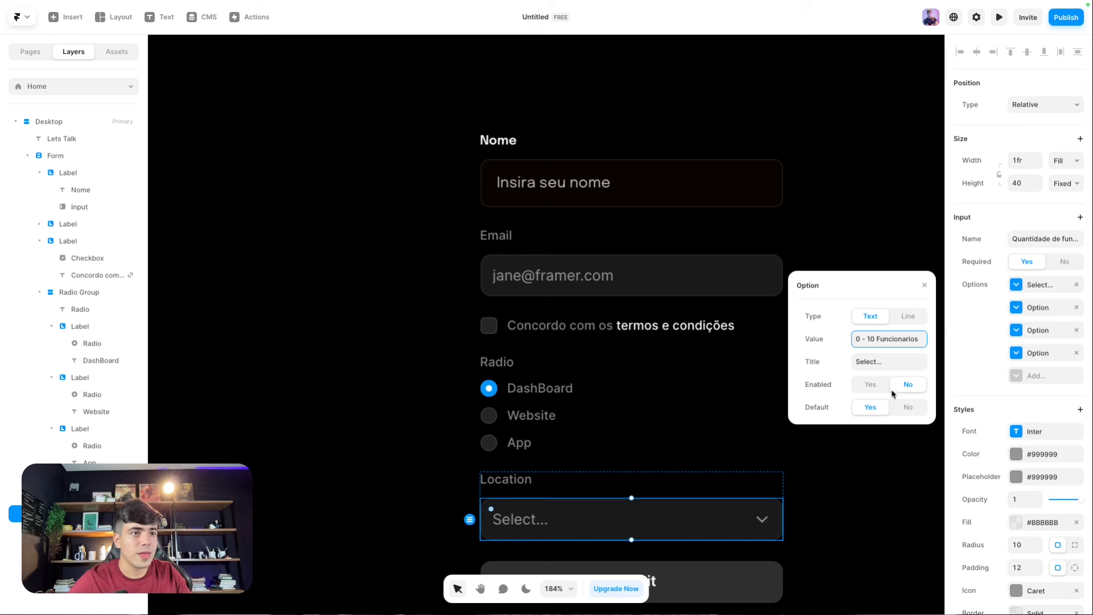
# Step: Make the first option the placeholder titled 'Selecione os funcionarios'
pyautogui.hotkey('ctrl', 'a')
pyautogui.hotkey('ctrl', 'c')
pyautogui.click(886, 362)
pyautogui.hotkey('ctrl', 'v')
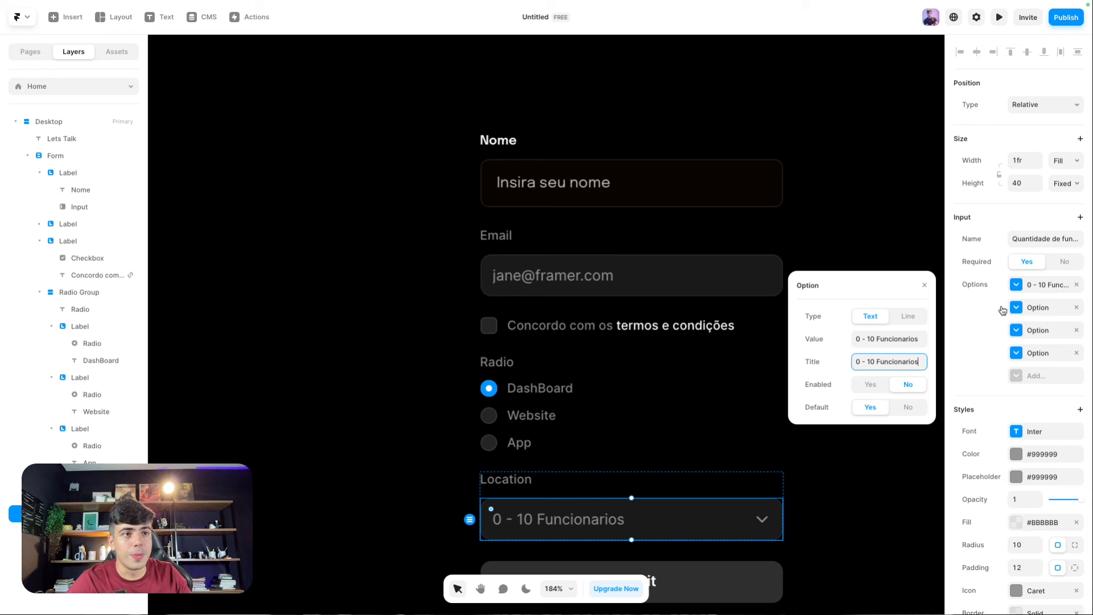
pyautogui.click(887, 341)
pyautogui.write('Selecion')
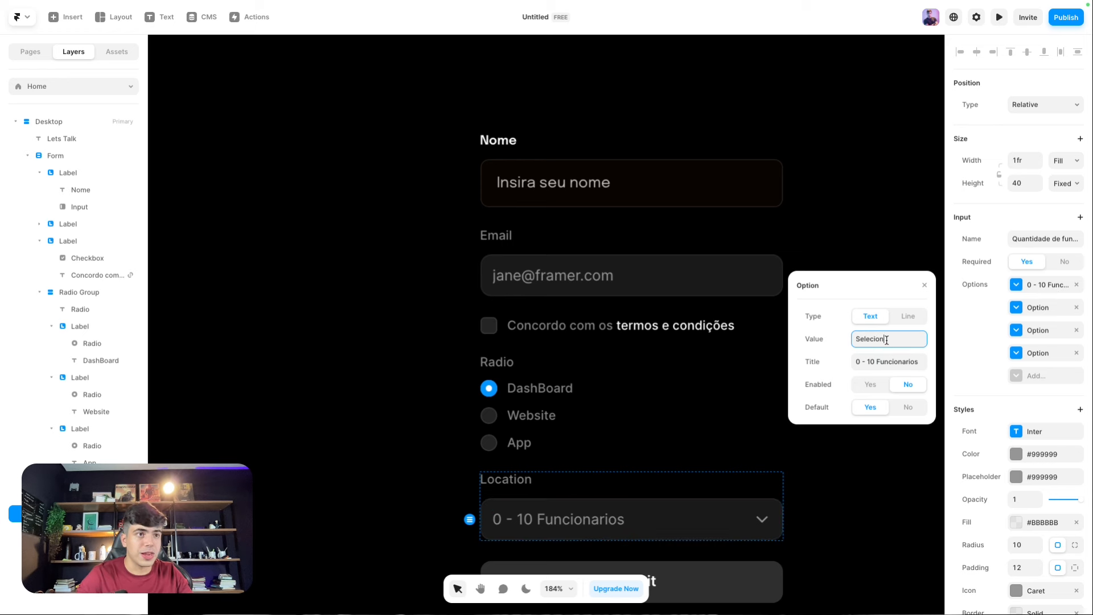
pyautogui.write('e')
pyautogui.hotkey('ctrl', 'a')
pyautogui.write('De')
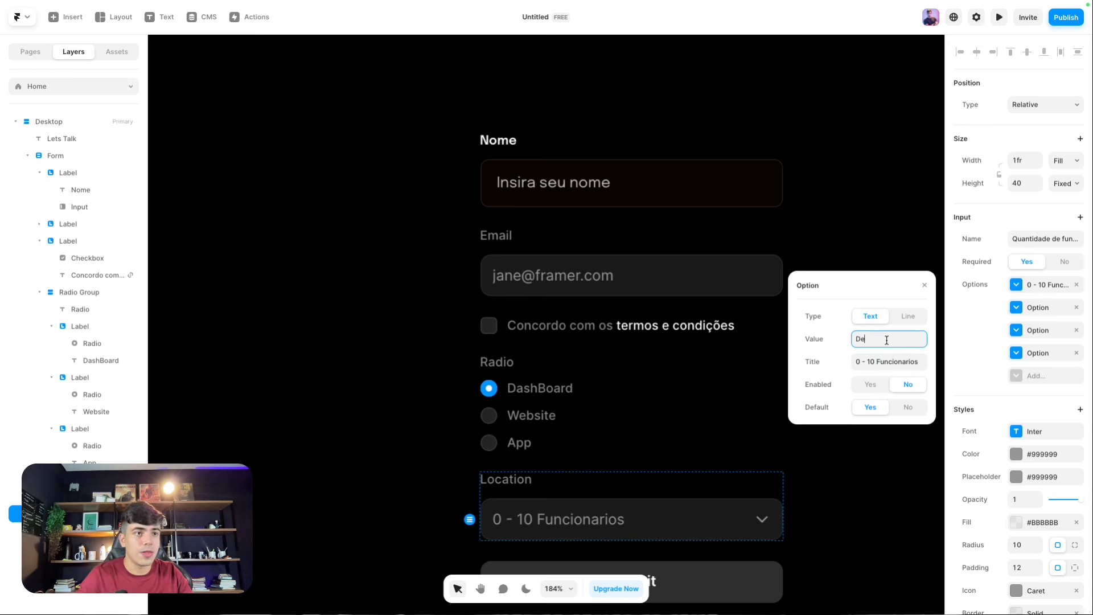
pyautogui.press('Tab')
pyautogui.write('Se')
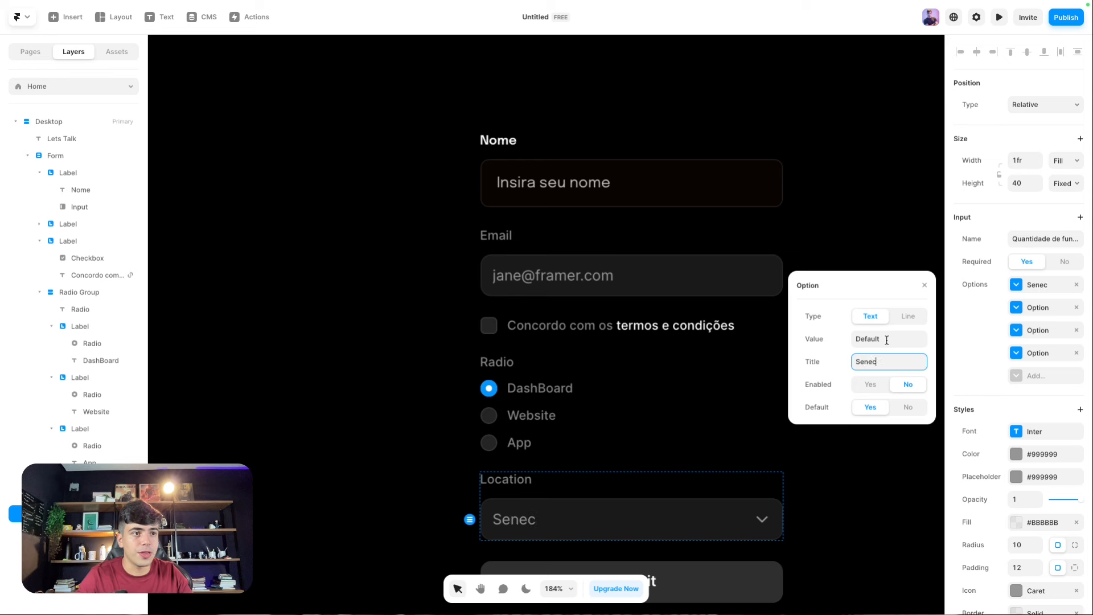
pyautogui.write('lecione ')
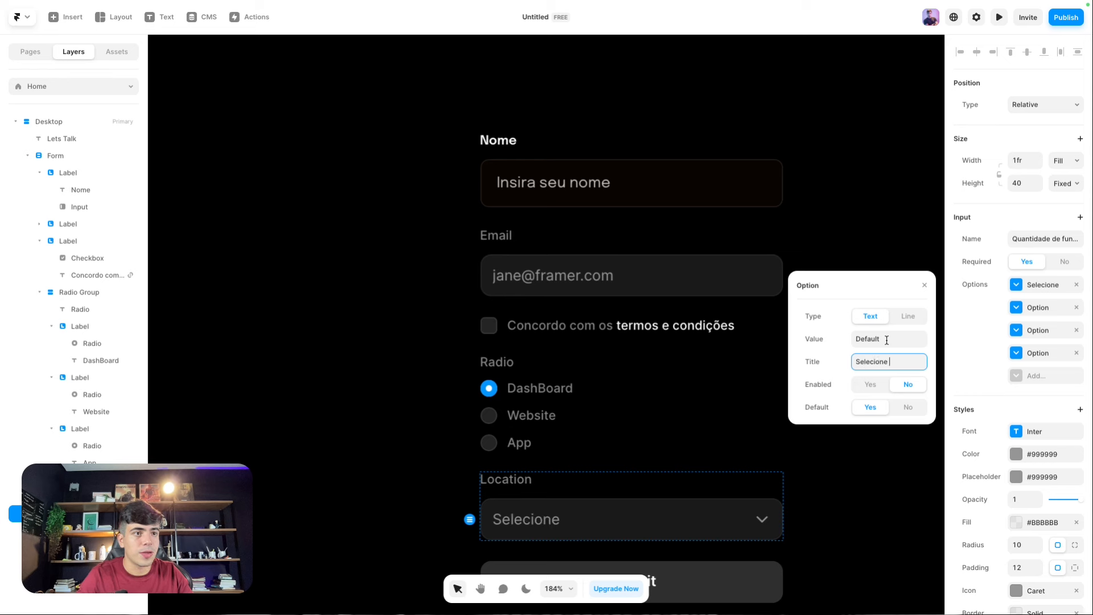
pyautogui.write('os funcionarios')
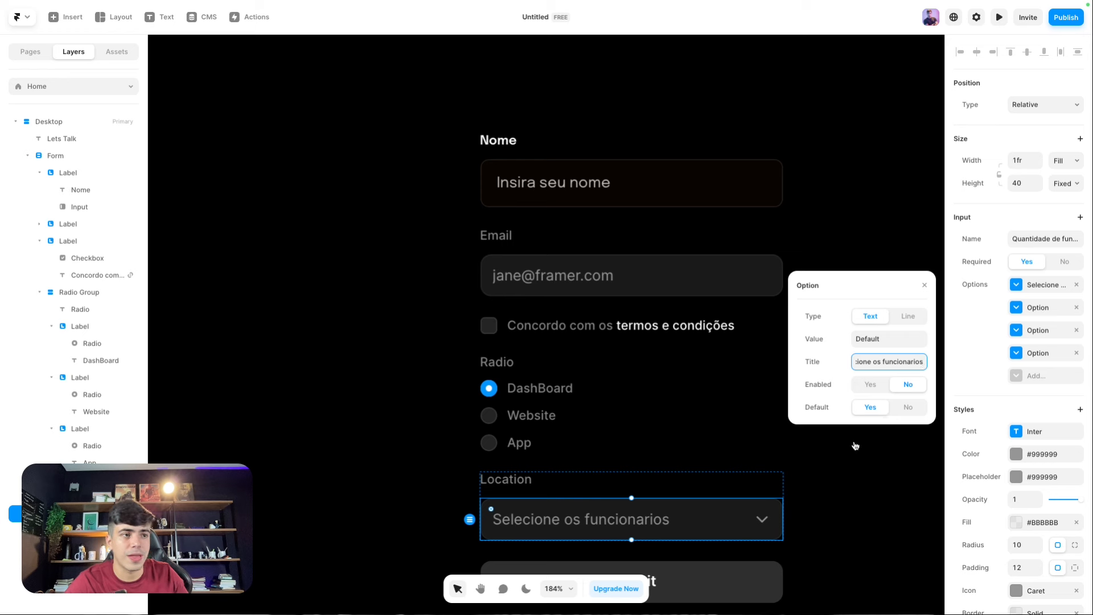
# Step: Give the next two options value 0 and titles '0 - 10' and '0 - 11 Funcionarios'
pyautogui.click(1017, 311)
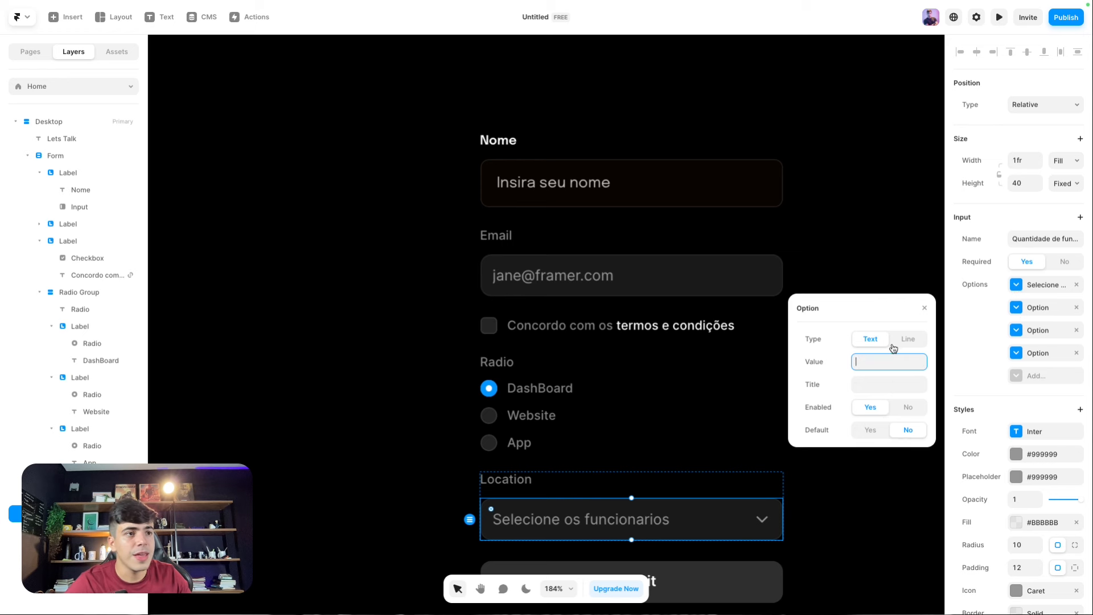
pyautogui.write('0 - 10 Funcionarios')
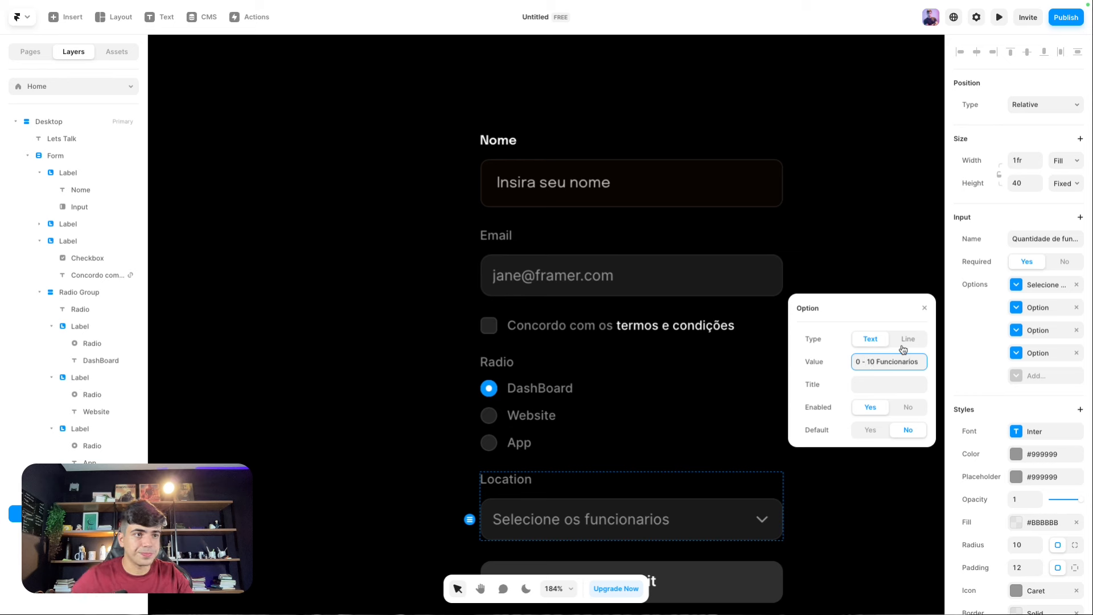
pyautogui.press('Tab')
pyautogui.write('0 - 10 Funcionarios')
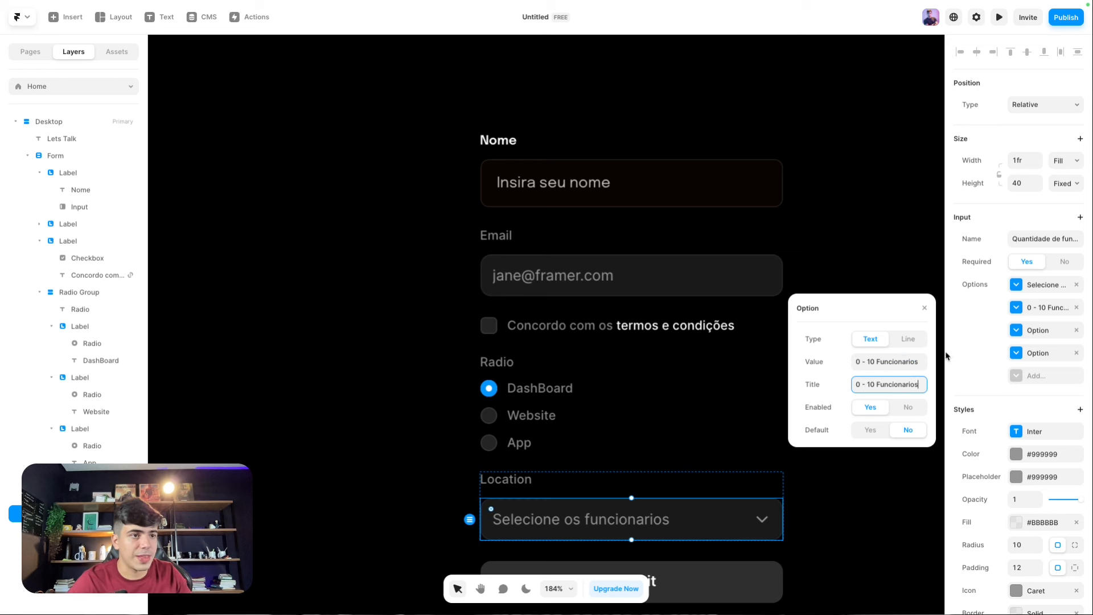
pyautogui.click(1019, 336)
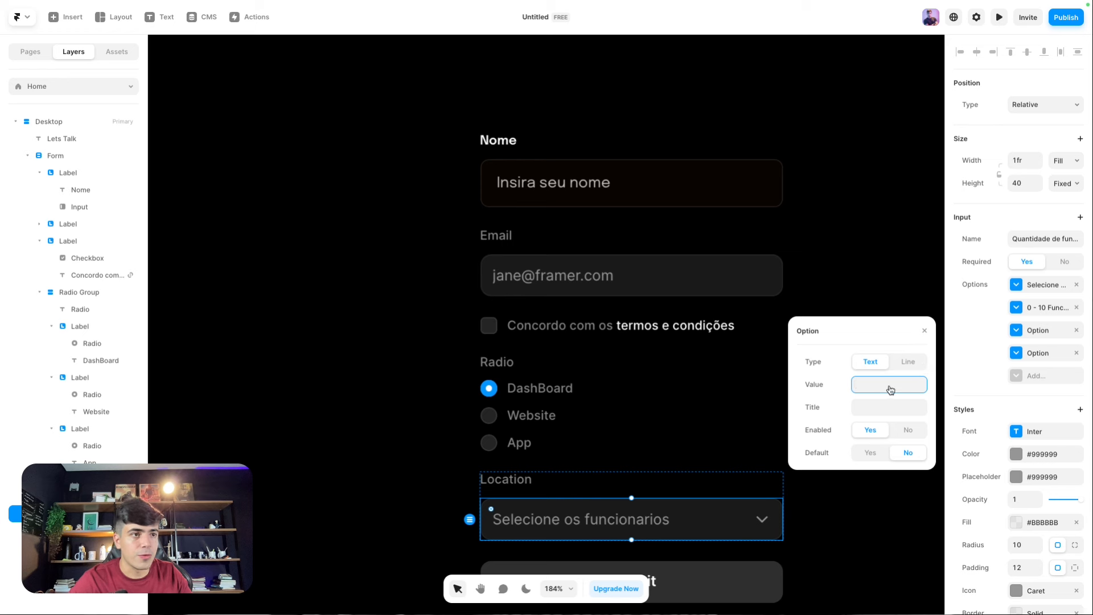
pyautogui.write('0')
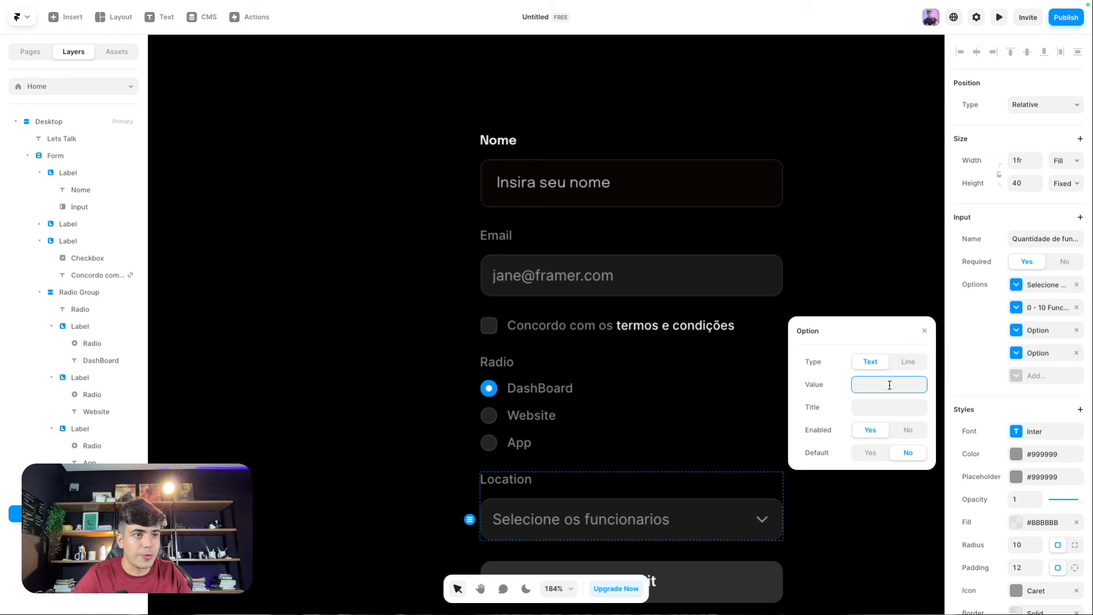
pyautogui.press('Tab')
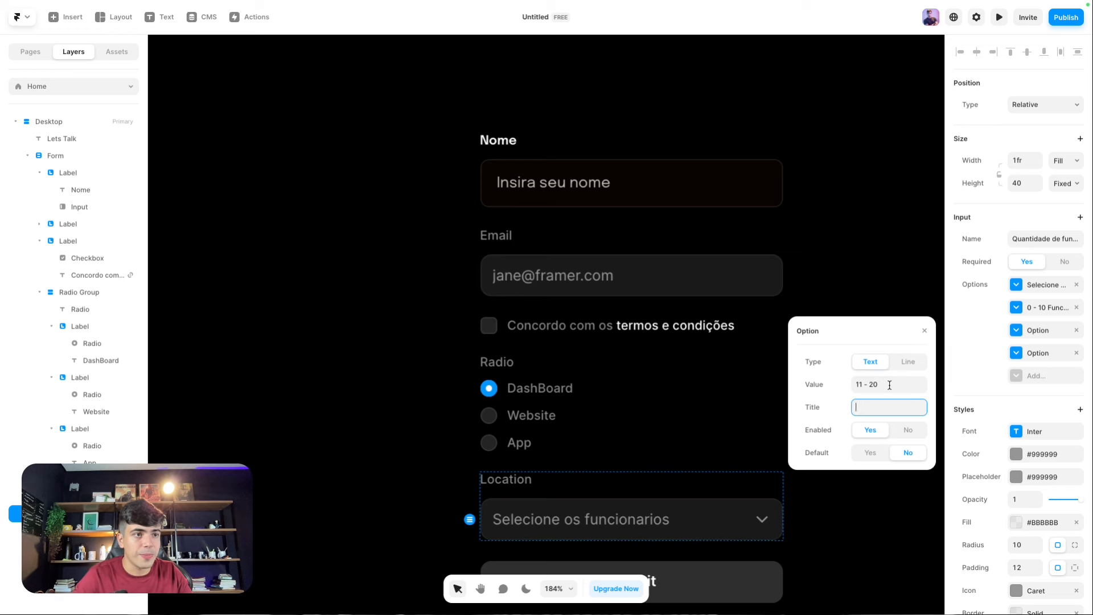
pyautogui.write('0 - 10 Funcionarios')
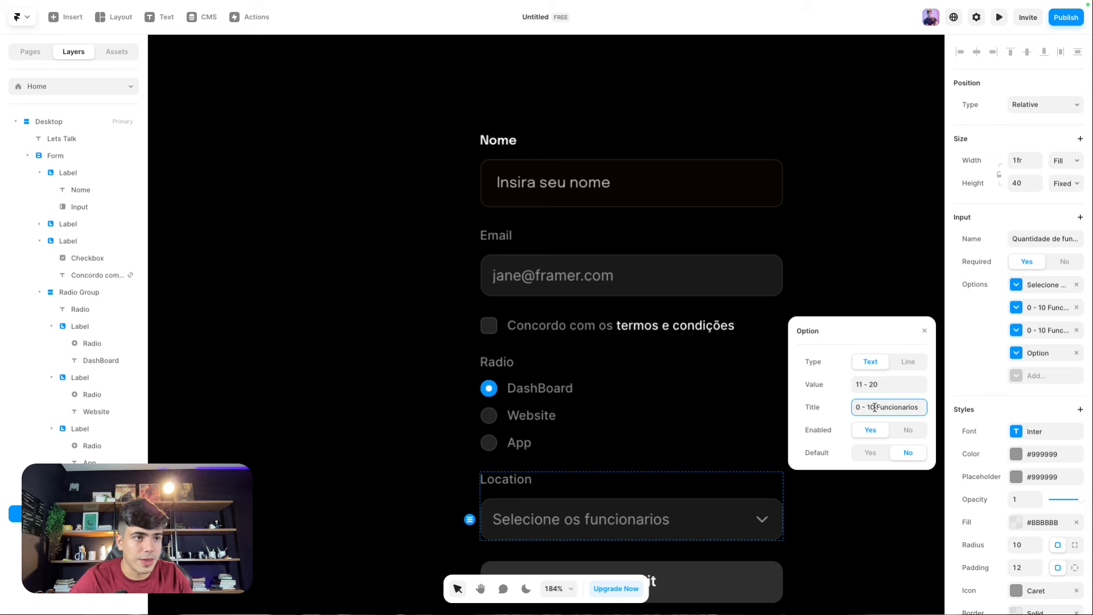
pyautogui.press('BackSpace')
pyautogui.write('1')
# Step: Set the fourth option's value and title to '21 - 100 funcionarios'
pyautogui.click(1019, 353)
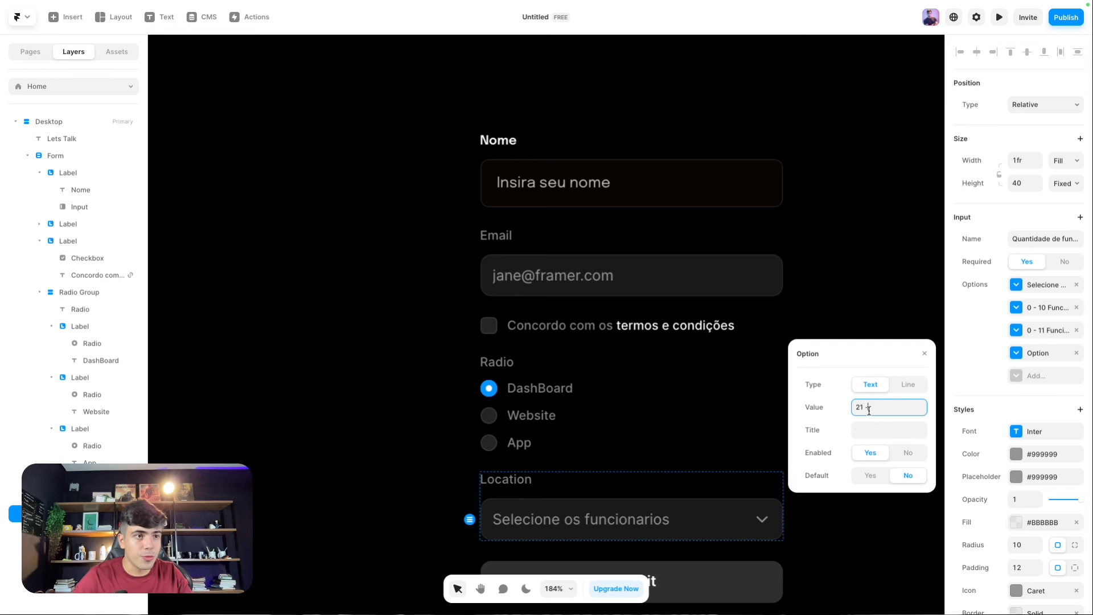
pyautogui.press('Tab')
pyautogui.hotkey('shift', 'Tab')
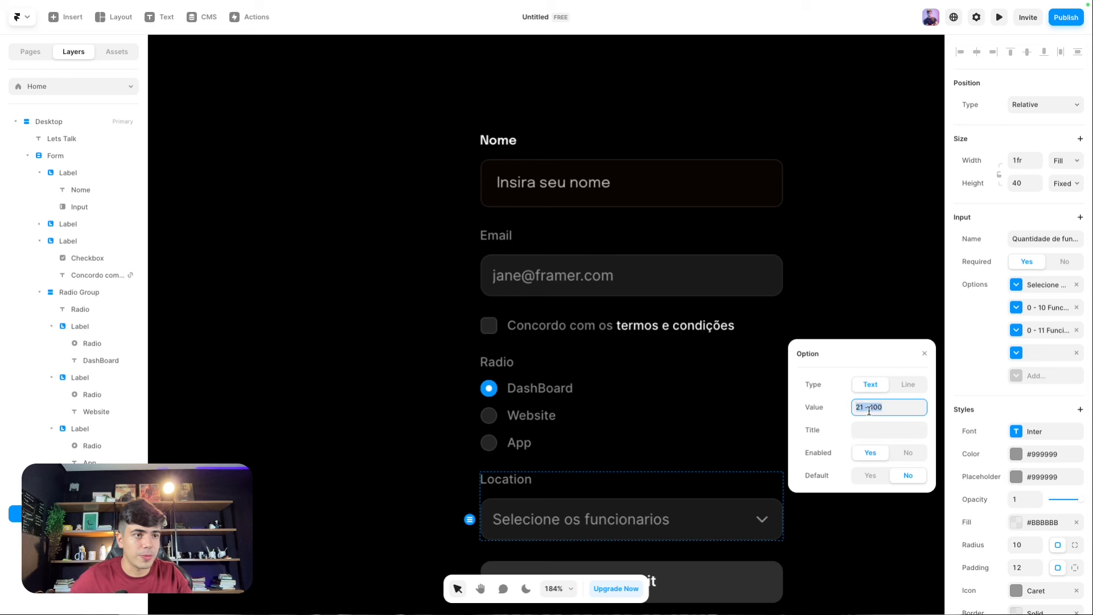
pyautogui.press('End')
pyautogui.write('funciona')
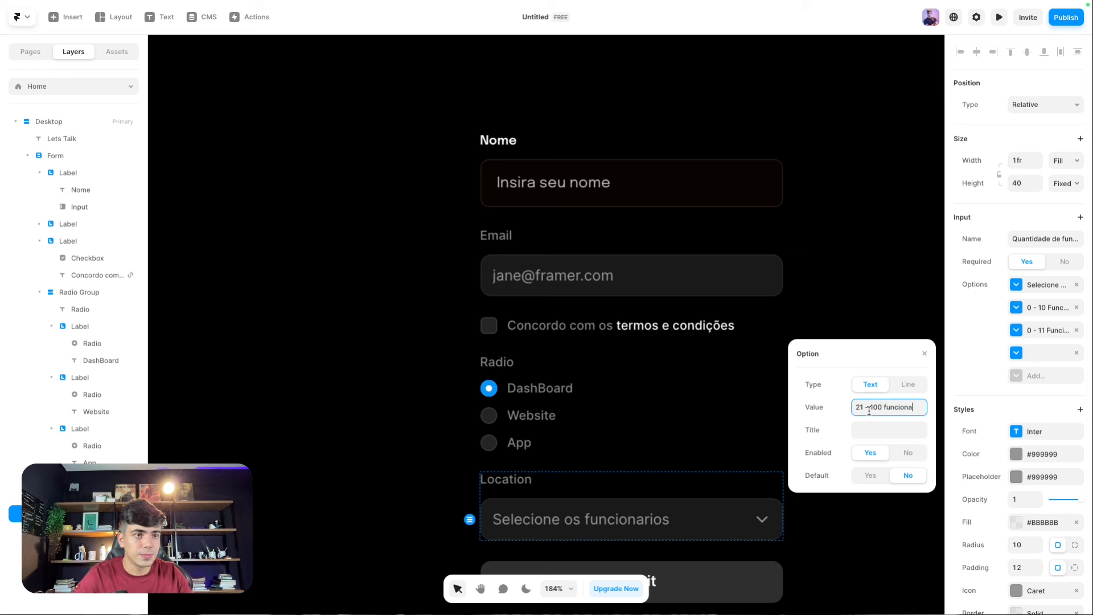
pyautogui.write('rios')
pyautogui.press('Tab')
pyautogui.hotkey('shift', 'Tab')
pyautogui.hotkey('ctrl', 'c')
pyautogui.press('Tab')
pyautogui.hotkey('ctrl', 'v')
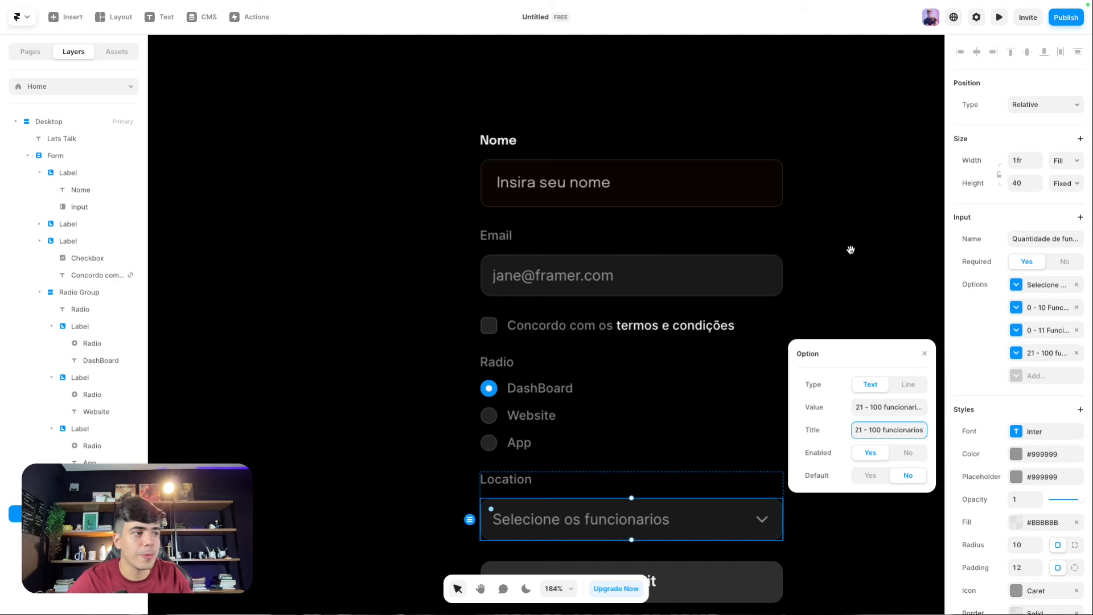
pyautogui.press('Escape')
pyautogui.hotkey('shift', '1')
pyautogui.click(267, 127)
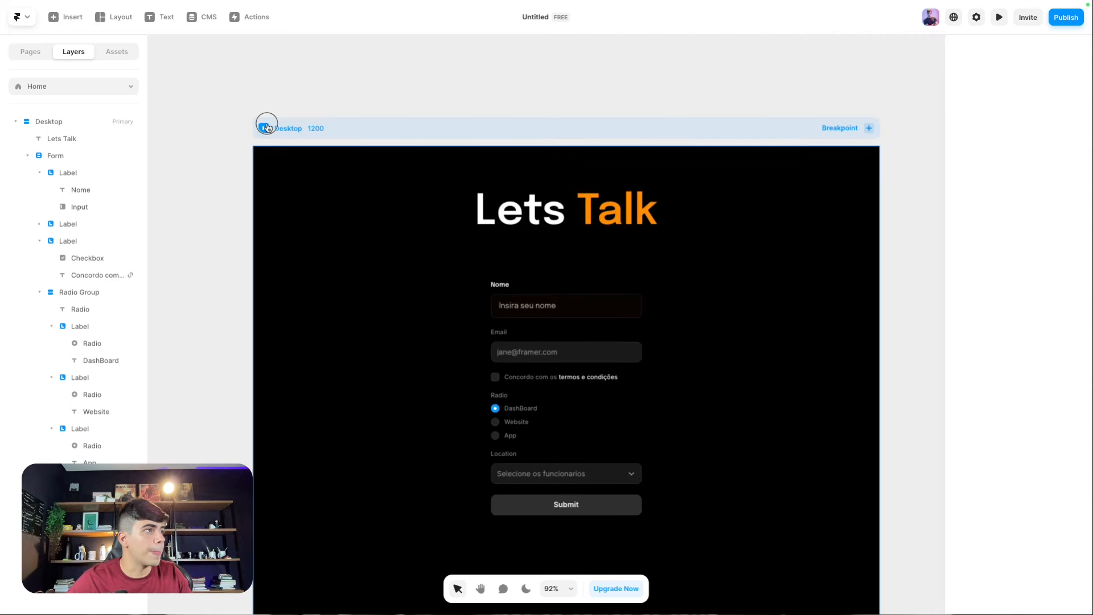
pyautogui.hotkey('ctrl', 'p')
pyautogui.click(535, 410)
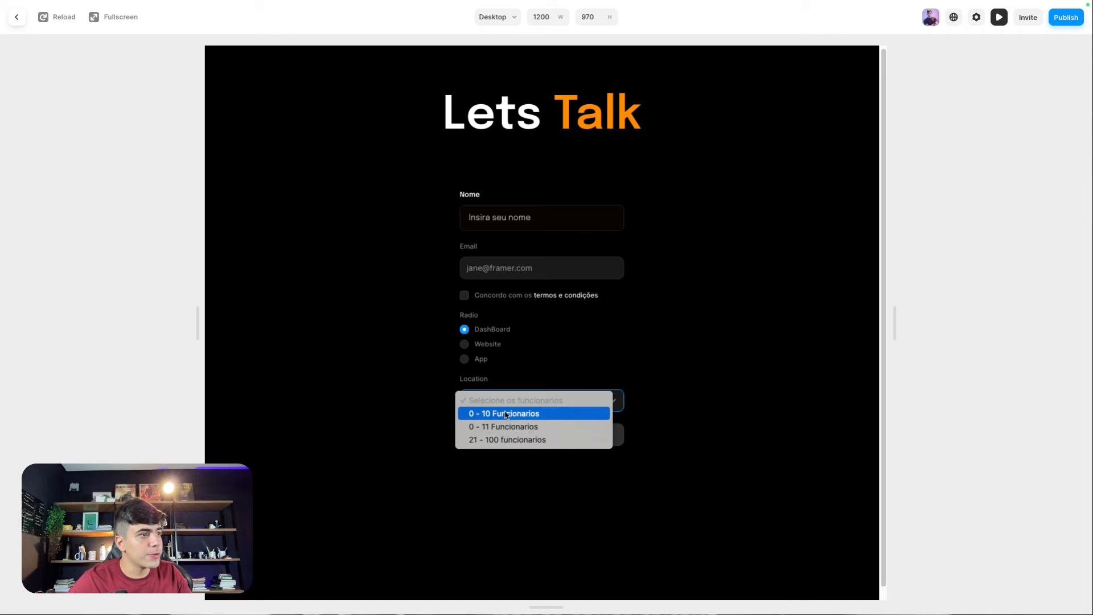
pyautogui.click(382, 392)
pyautogui.click(464, 344)
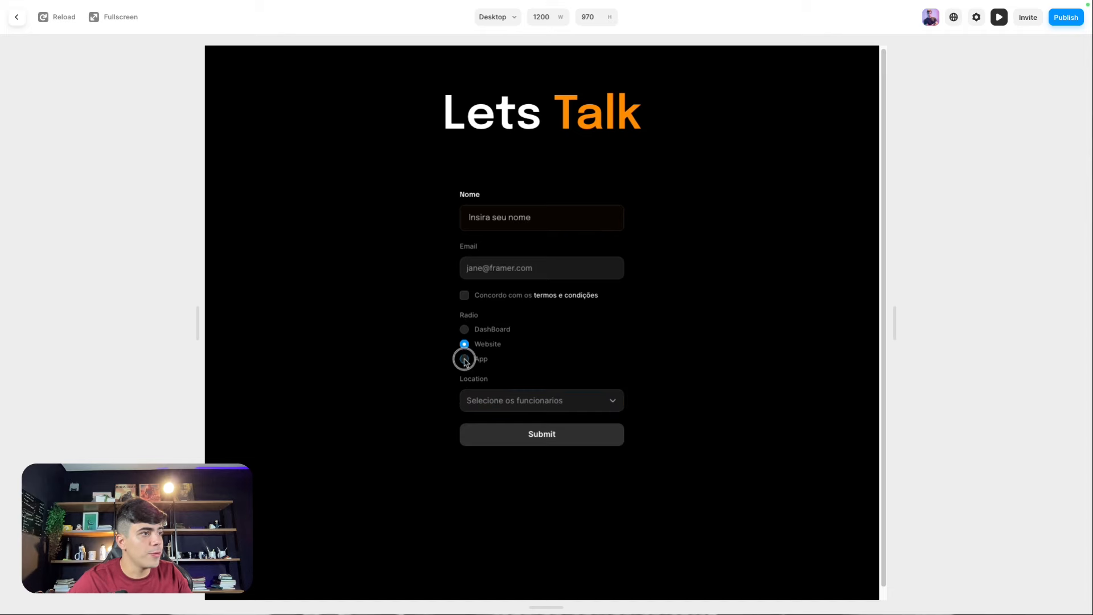
pyautogui.click(464, 360)
pyautogui.click(463, 333)
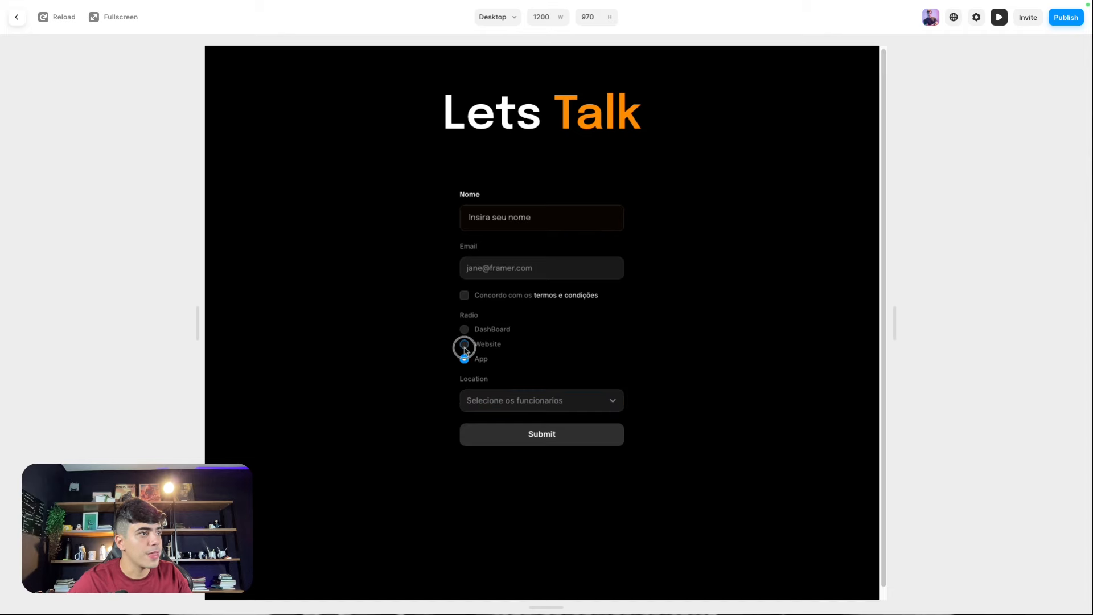
pyautogui.click(464, 330)
pyautogui.click(464, 358)
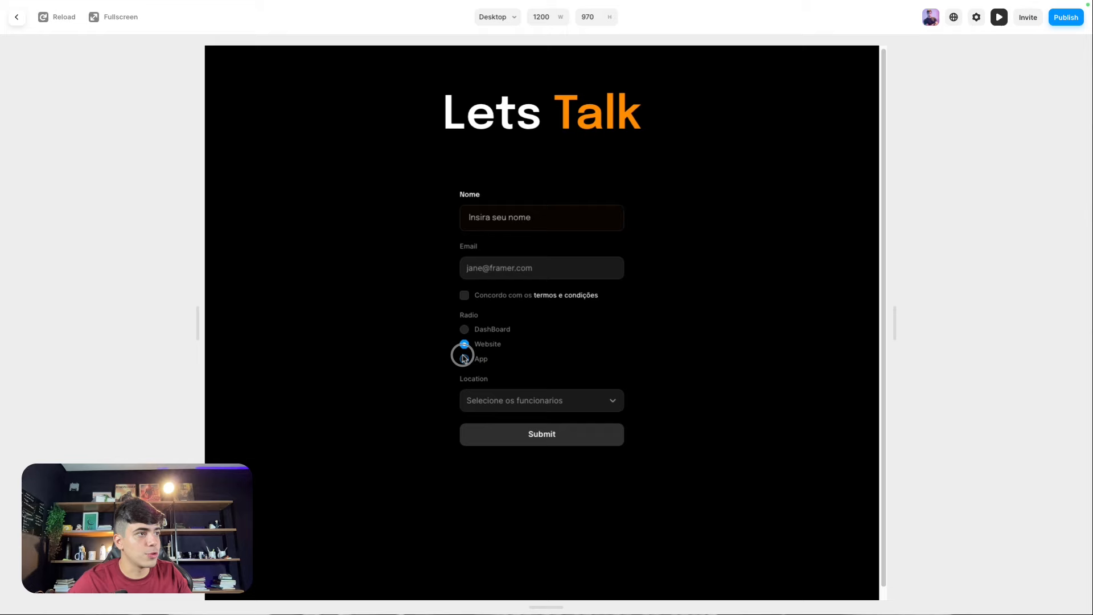
pyautogui.click(464, 299)
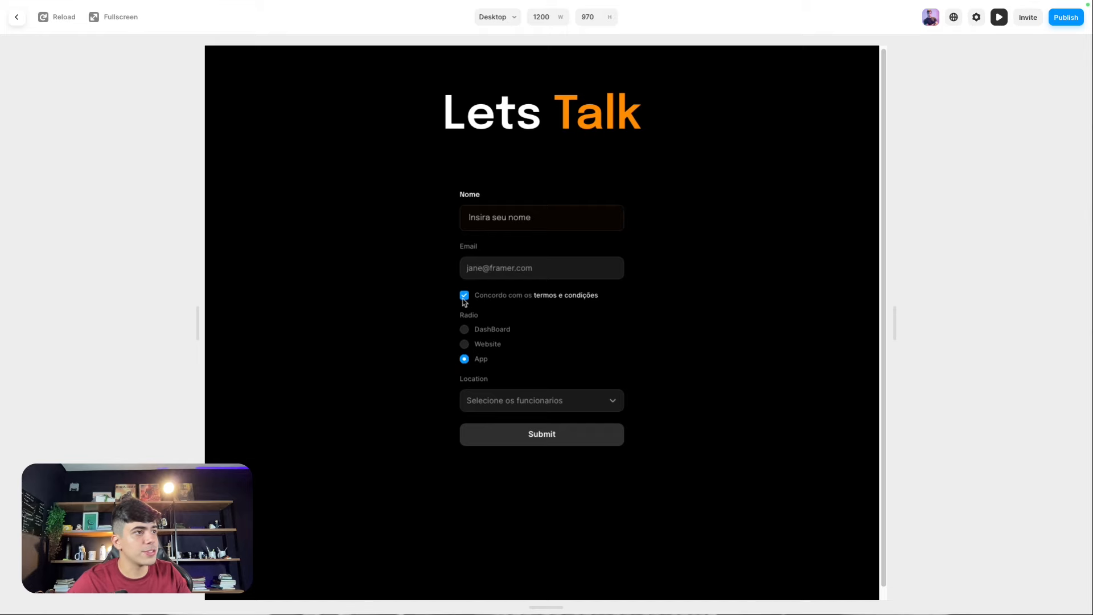
pyautogui.click(571, 303)
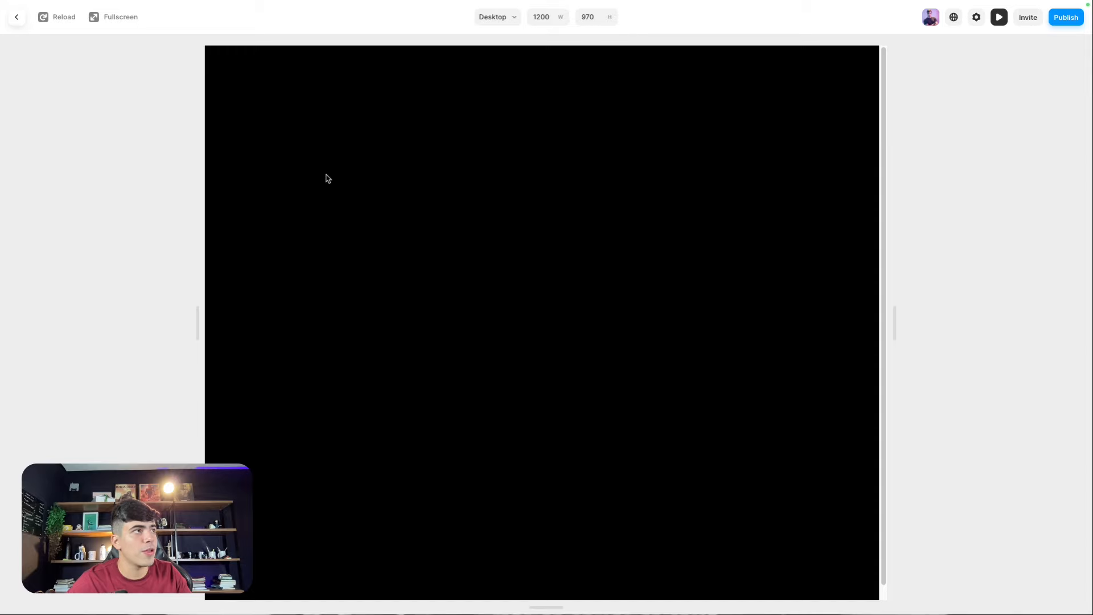
pyautogui.click(17, 17)
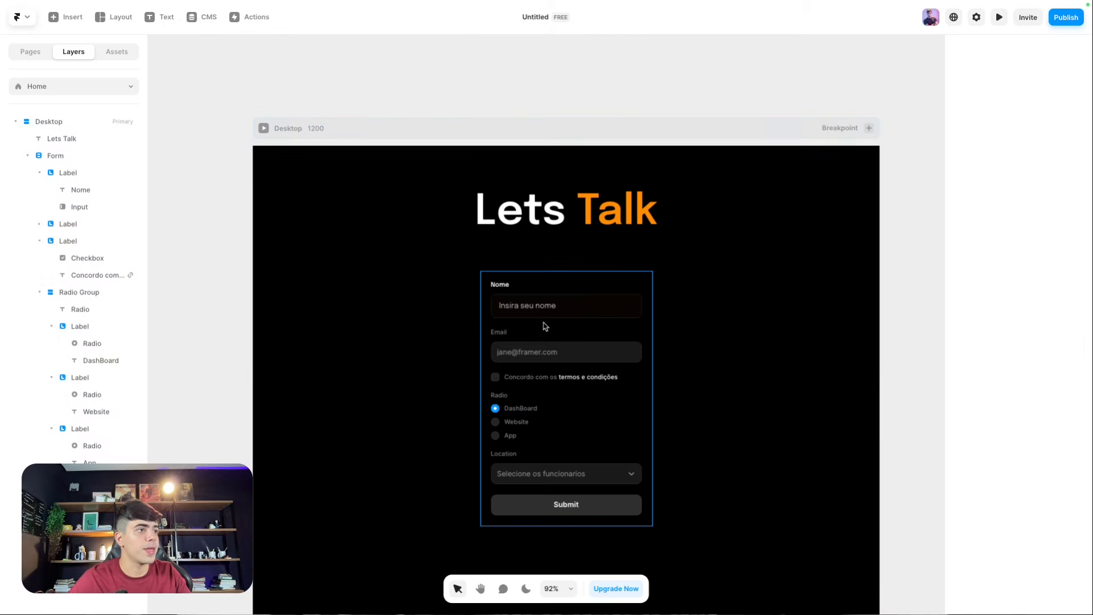
# Step: Move the terms checkbox row down below the Location field
pyautogui.scroll(3, 535, 324)
pyautogui.click(486, 262)
pyautogui.scroll(-1, 472, 311)
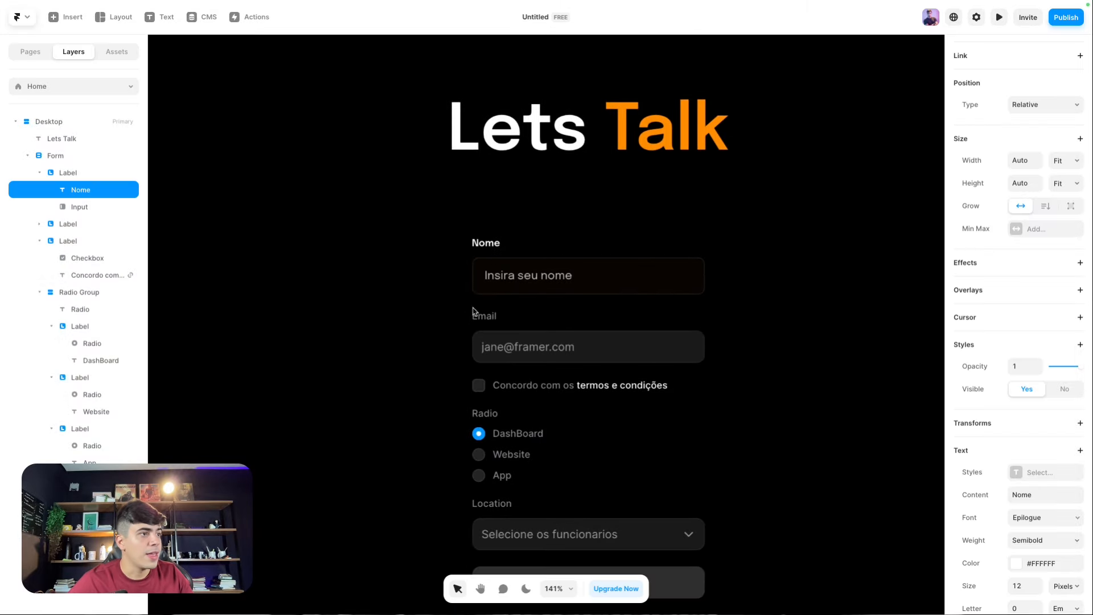
pyautogui.scroll(-1, 572, 323)
pyautogui.click(491, 360)
pyautogui.press('Down')
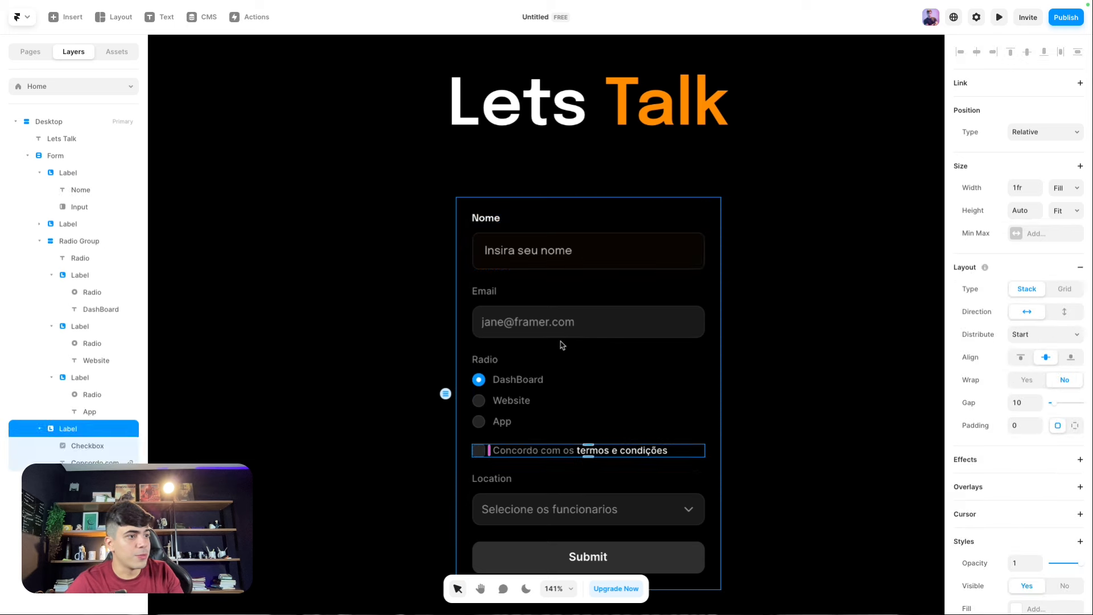
pyautogui.press('Down')
pyautogui.click(520, 461)
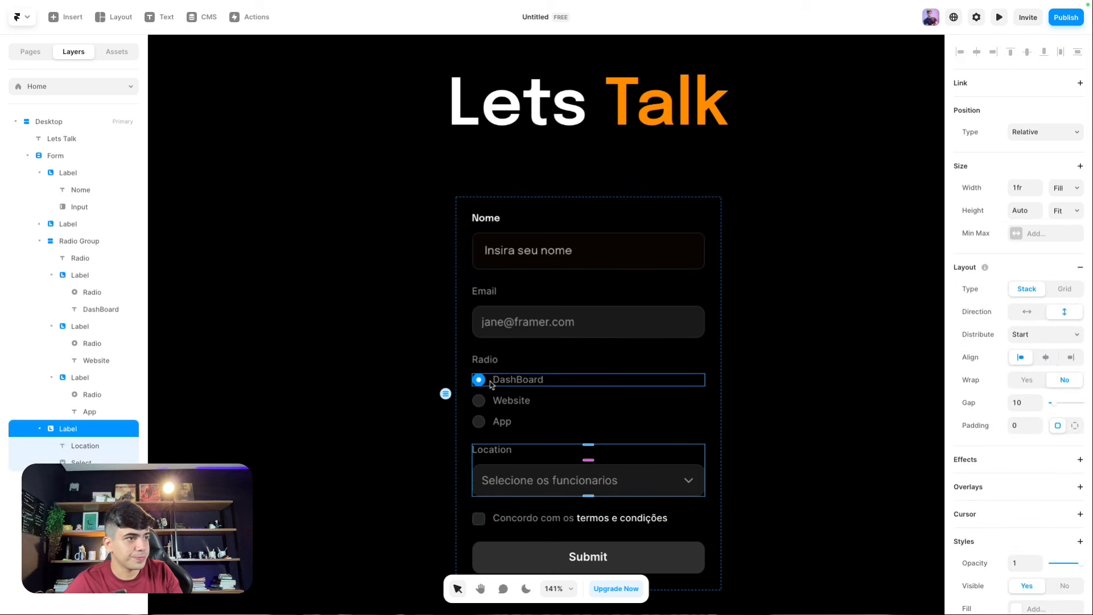
# Step: Rename the radio group heading from Radio to 'Qual serviço'
pyautogui.click(486, 365)
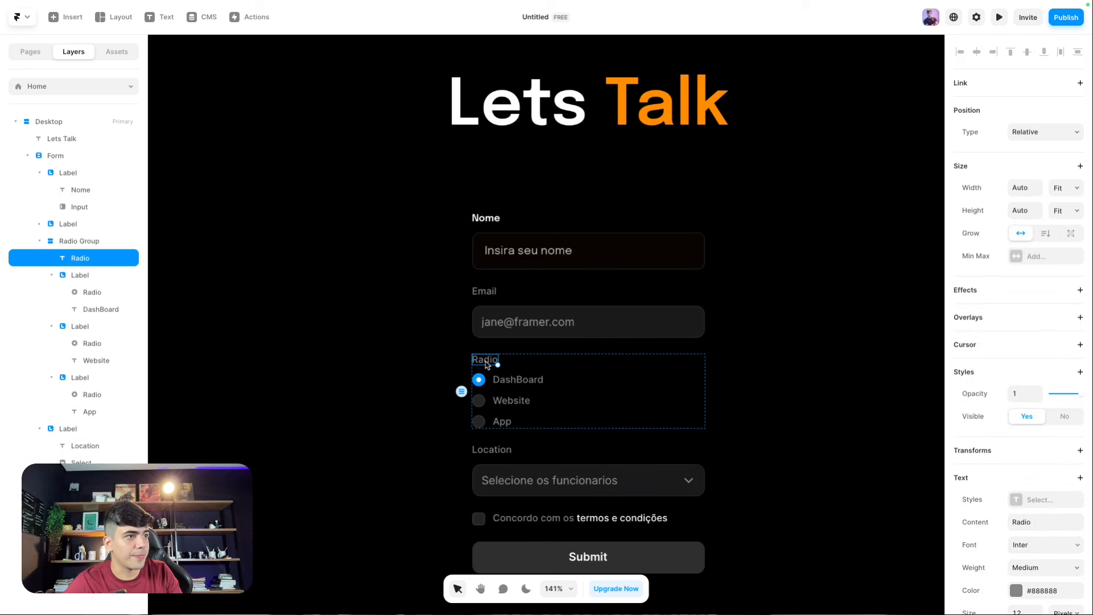
pyautogui.press('Escape')
pyautogui.doubleClick(486, 364)
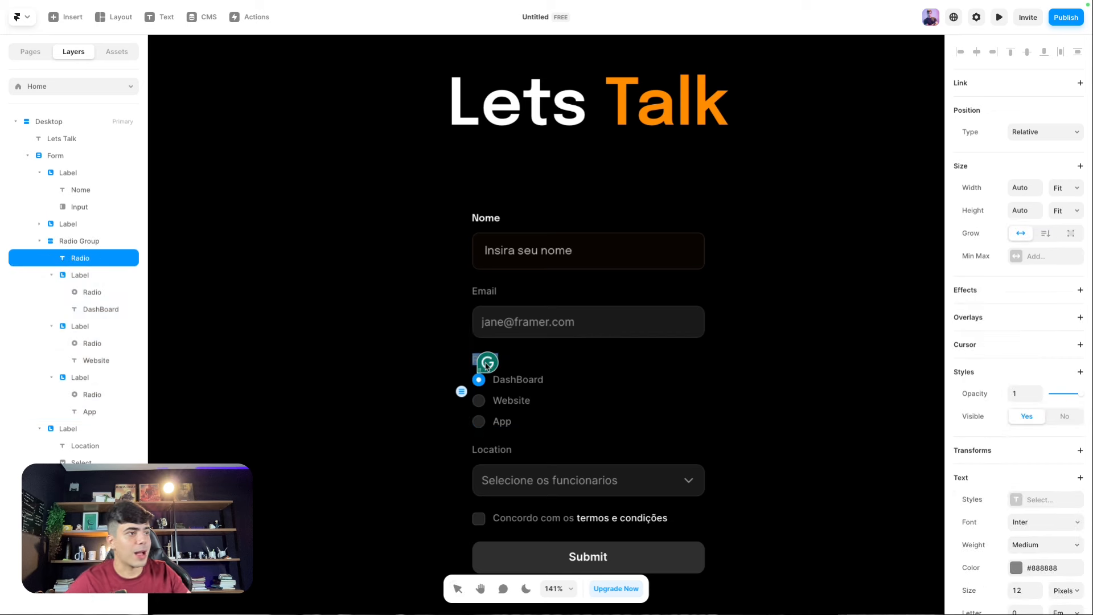
pyautogui.write('Qual serviço')
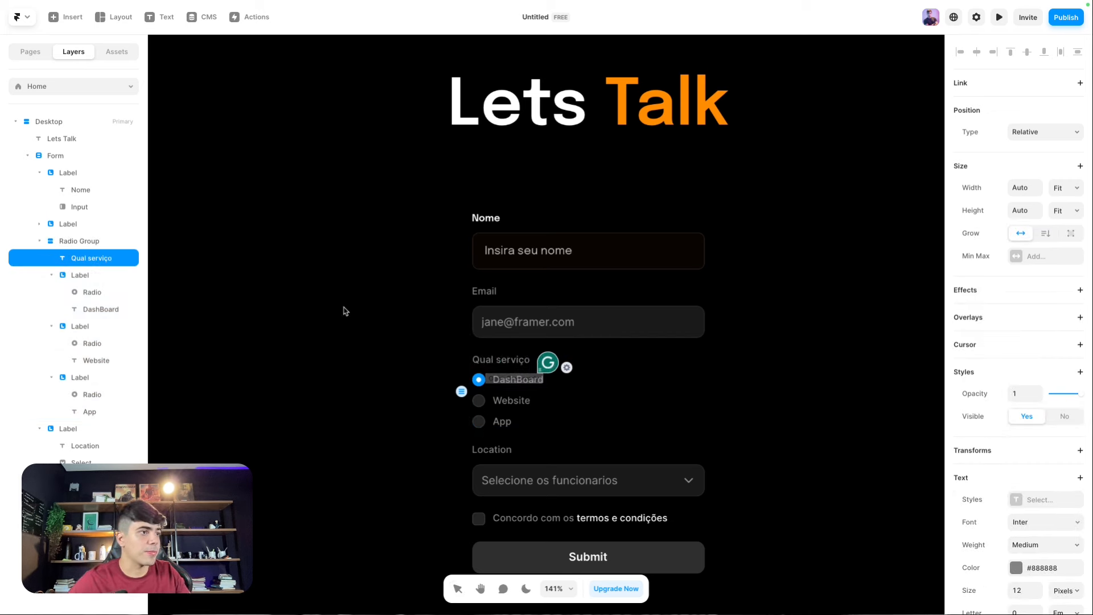
pyautogui.press('Escape')
# Step: Give the DashBoard radio's checked-state border the orange #FF9101 sampled from 'Talk'
pyautogui.click(478, 379)
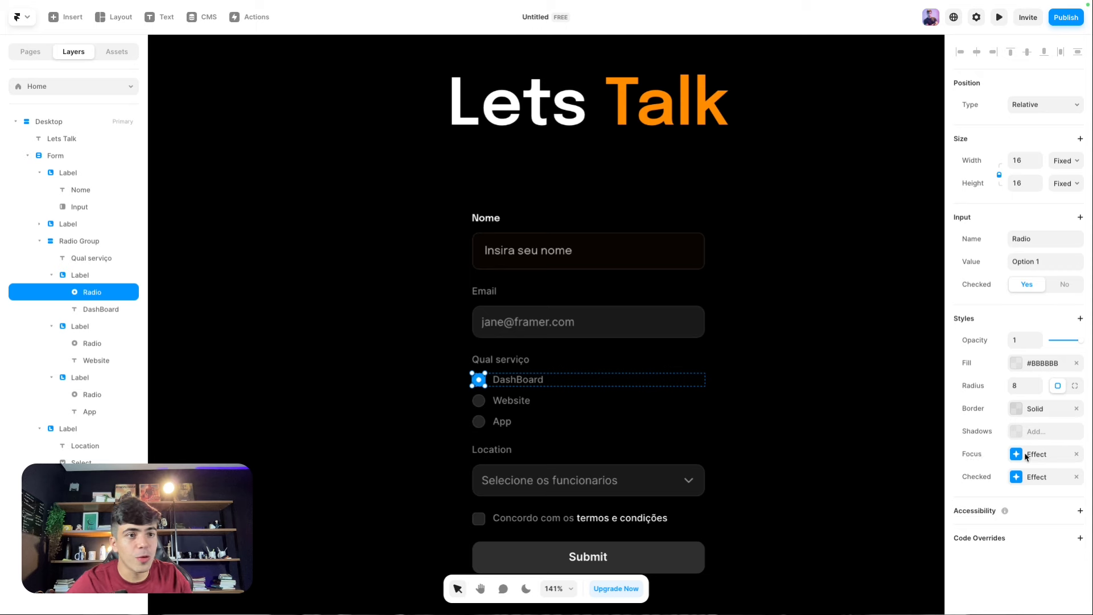
pyautogui.click(1016, 478)
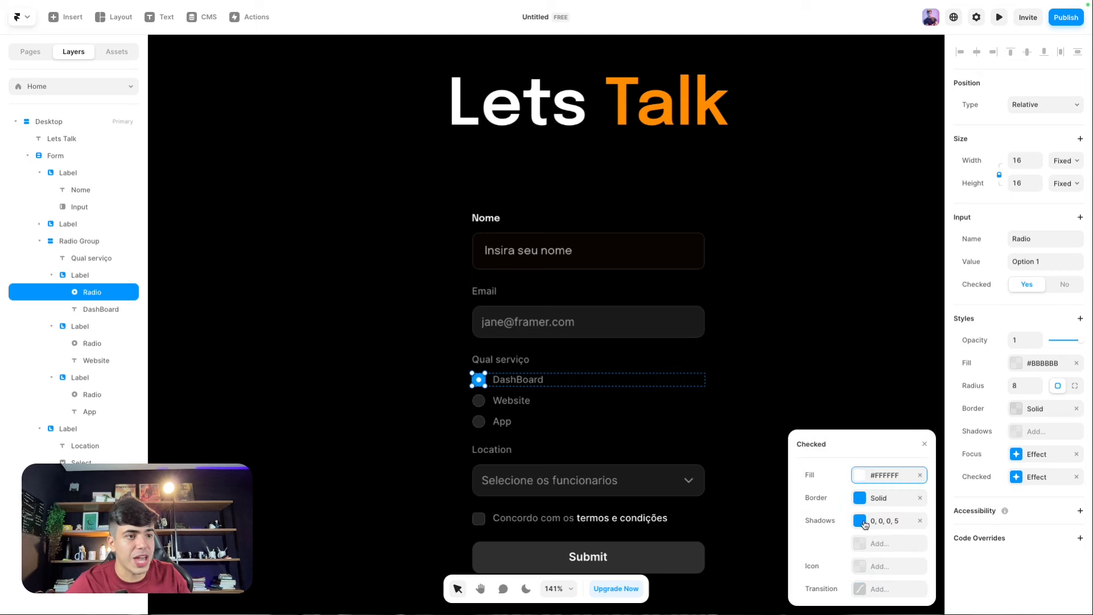
pyautogui.scroll(3, 558, 401)
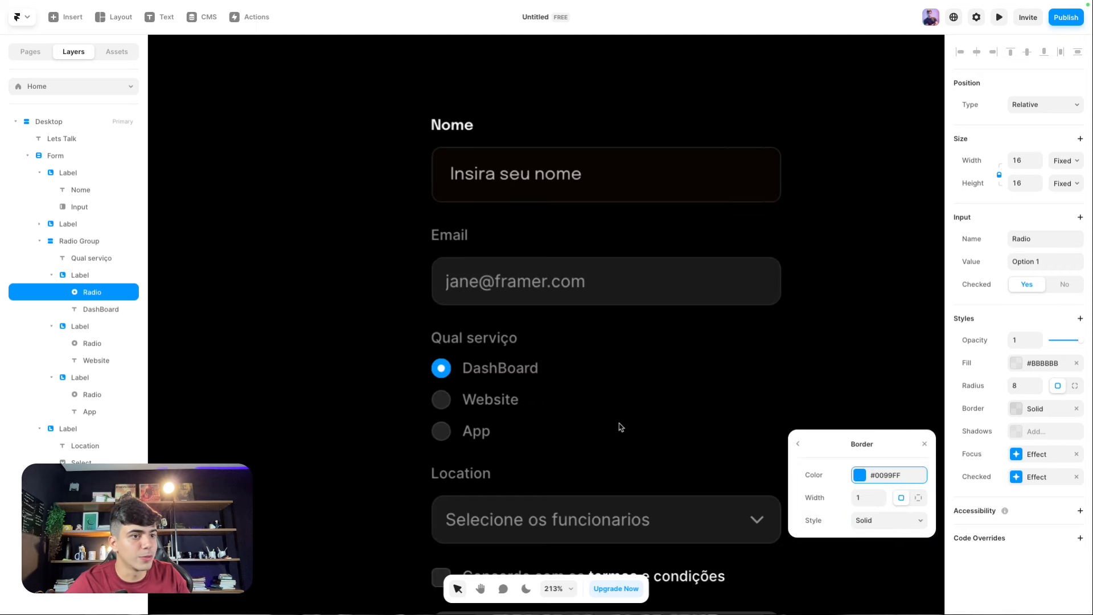
pyautogui.click(860, 498)
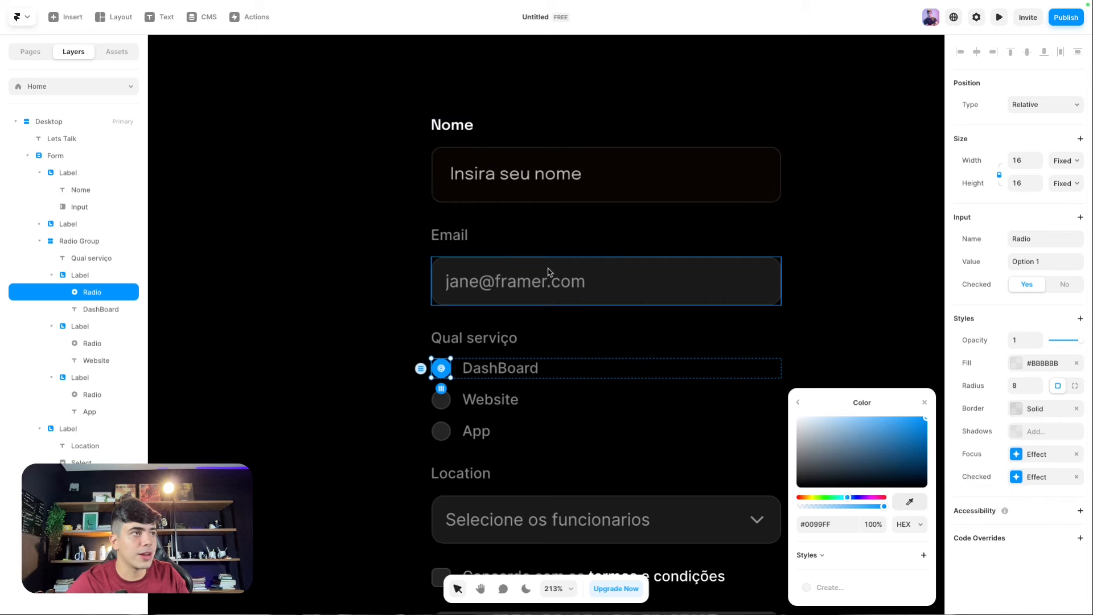
pyautogui.scroll(5, 558, 276)
pyautogui.scroll(-3, 561, 280)
pyautogui.click(918, 501)
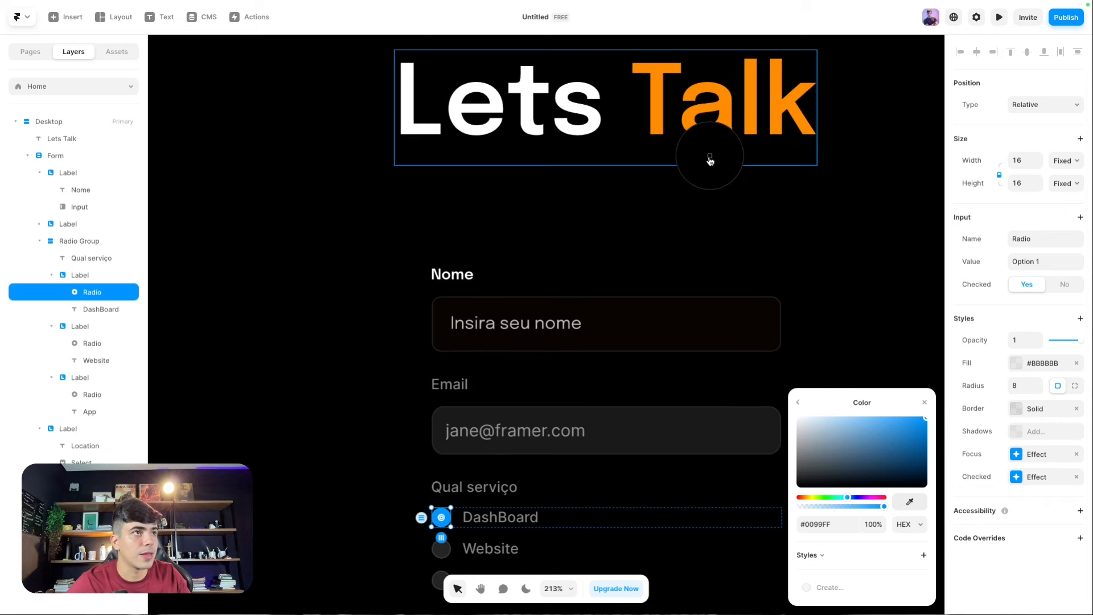
pyautogui.click(661, 122)
pyautogui.scroll(-1, 625, 350)
# Step: Set the checked-state shadow colour to the same Talk orange
pyautogui.click(1015, 478)
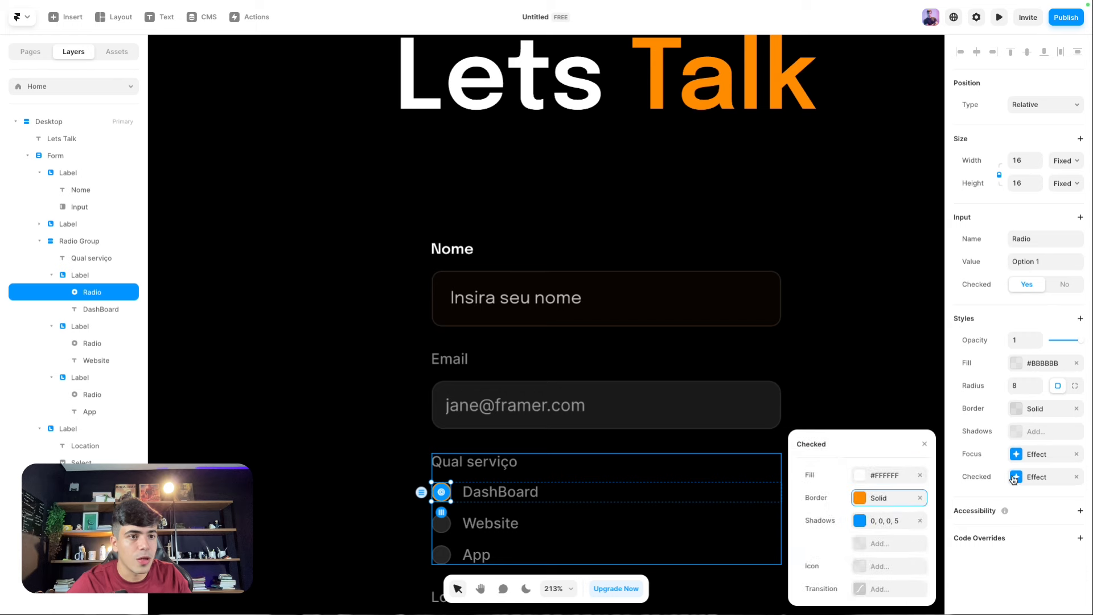
pyautogui.click(875, 520)
pyautogui.click(858, 499)
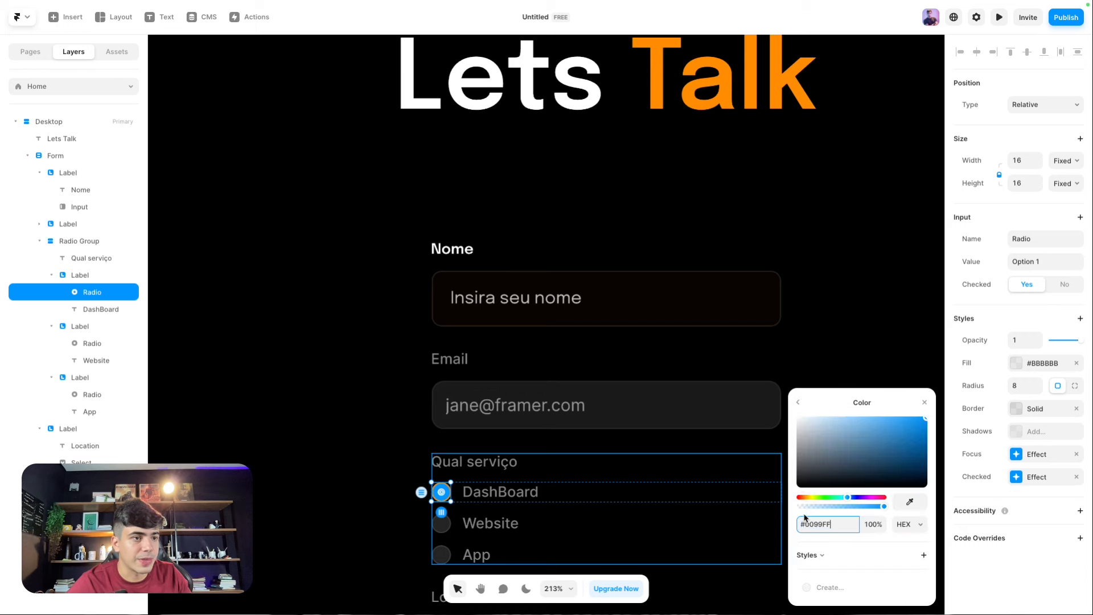
pyautogui.click(900, 505)
pyautogui.click(656, 100)
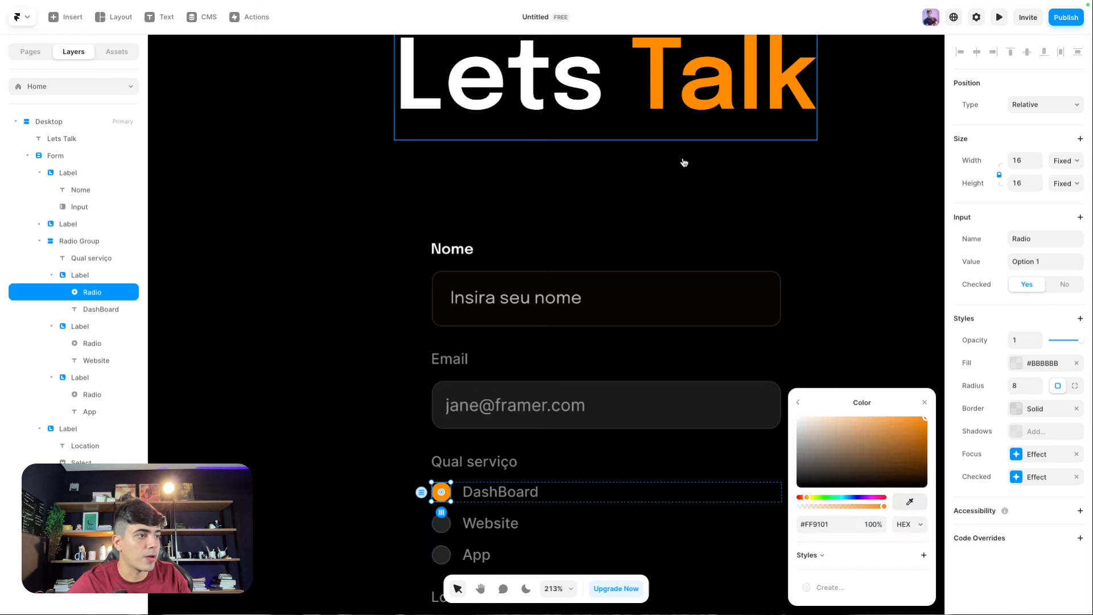
pyautogui.click(988, 475)
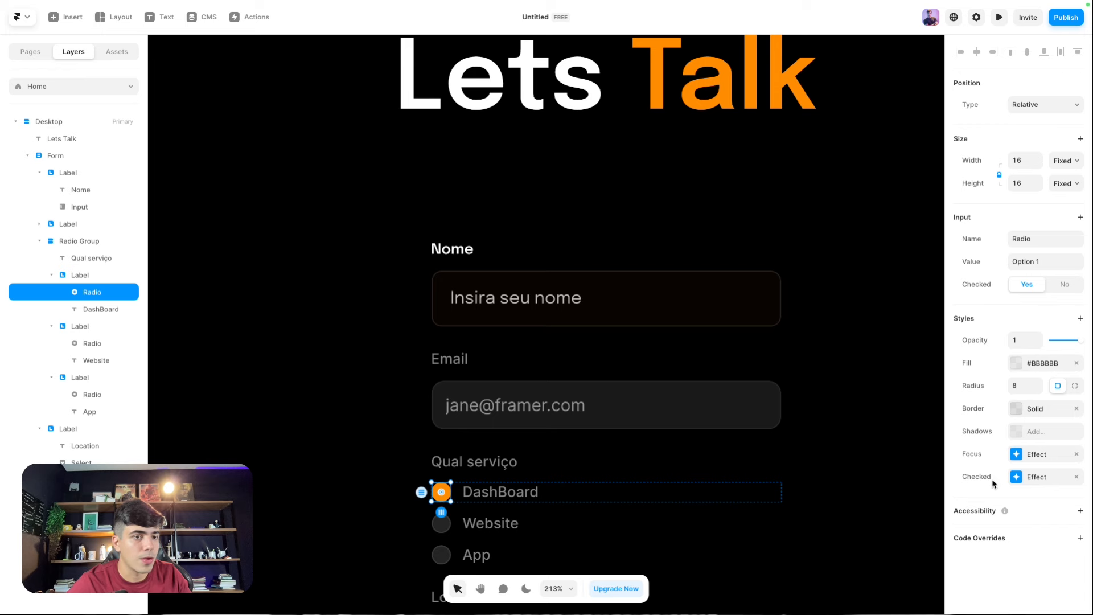
pyautogui.click(1016, 477)
# Step: Make the radio's focus-state border use the Talk orange #FF9101 as well
pyautogui.click(1016, 455)
pyautogui.click(873, 512)
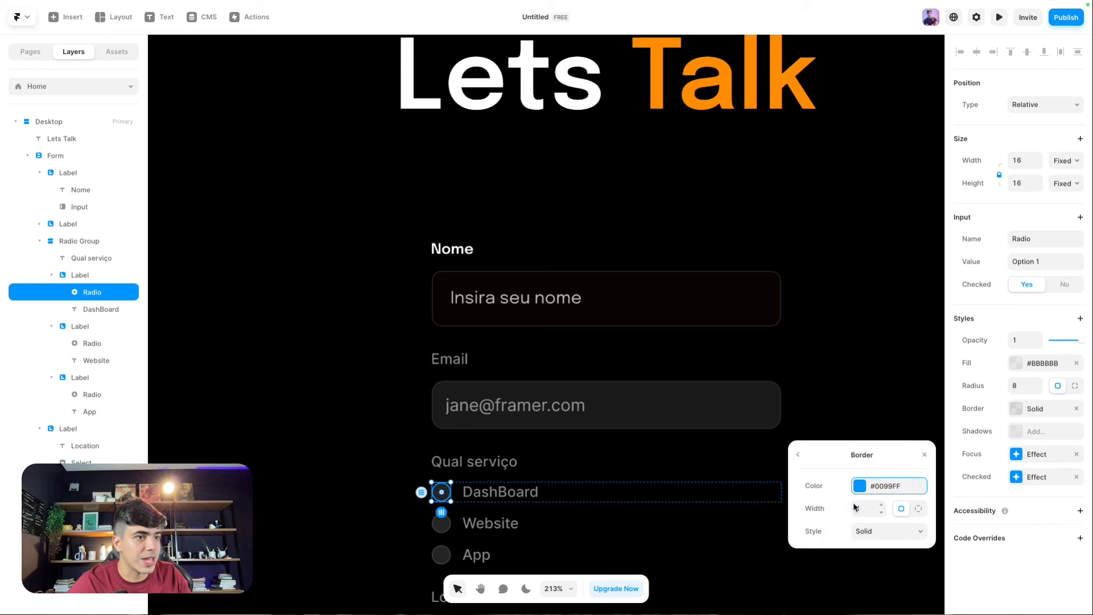
pyautogui.click(860, 486)
pyautogui.click(914, 504)
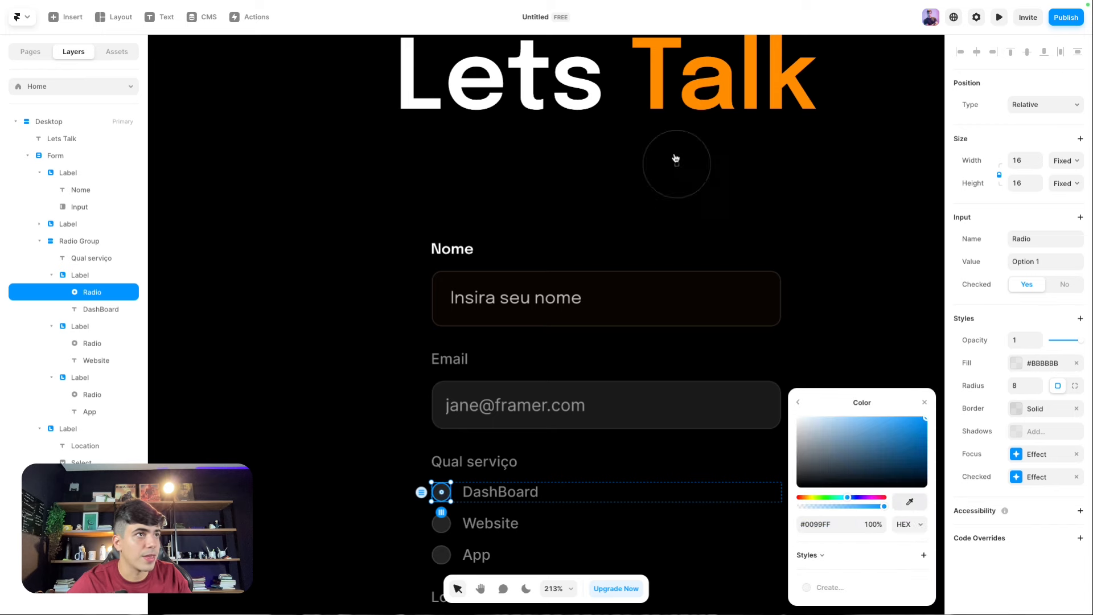
pyautogui.click(655, 102)
pyautogui.click(805, 411)
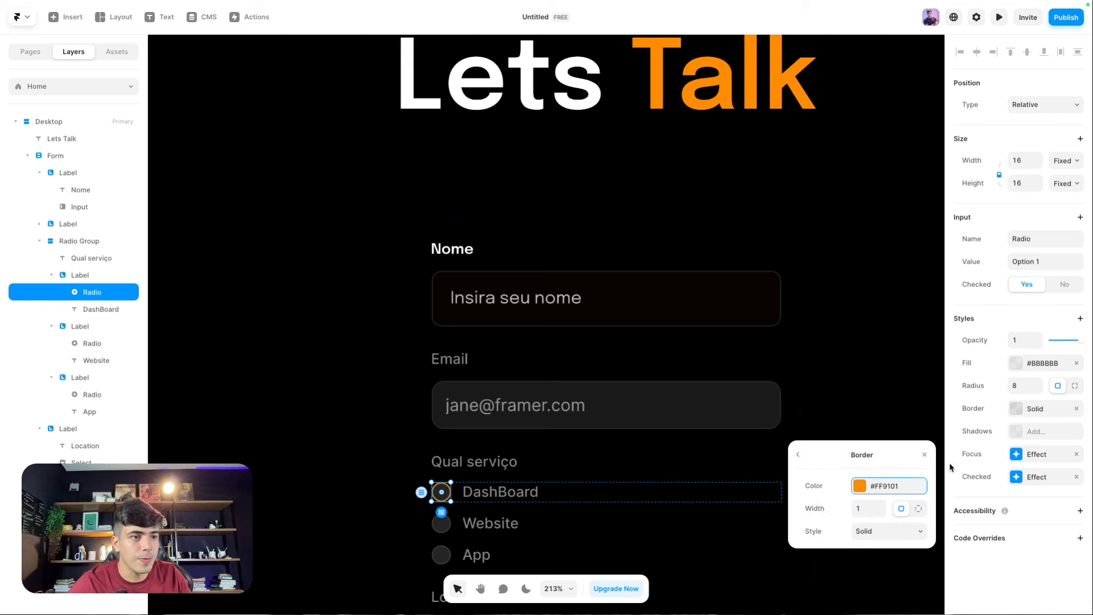
pyautogui.click(976, 567)
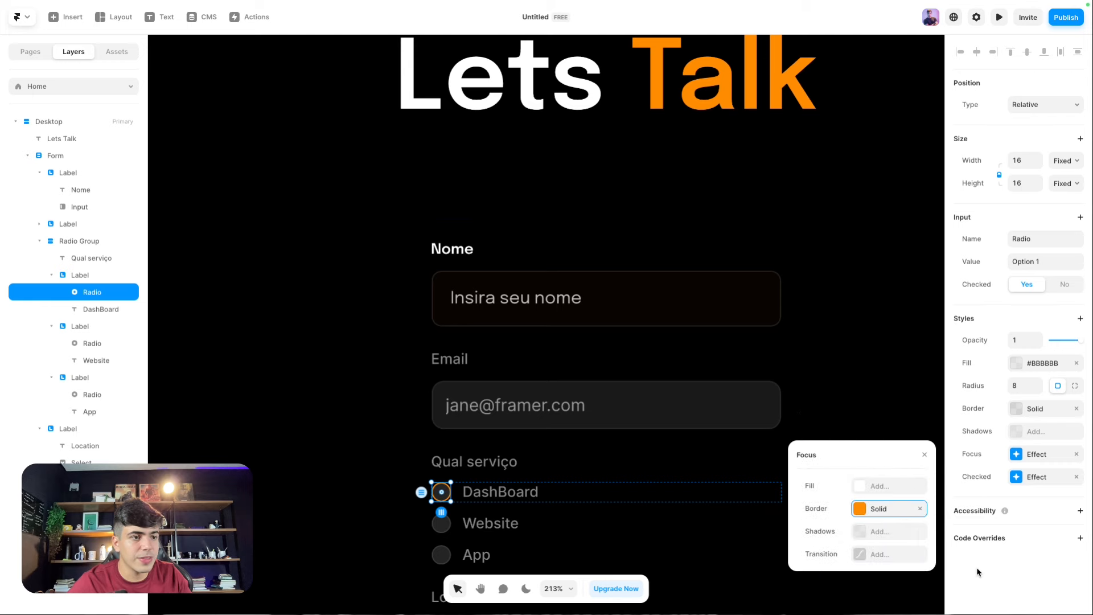
pyautogui.click(1016, 478)
# Step: Preview the page and test switching between the service radio options
pyautogui.click(786, 320)
pyautogui.scroll(-4, 815, 348)
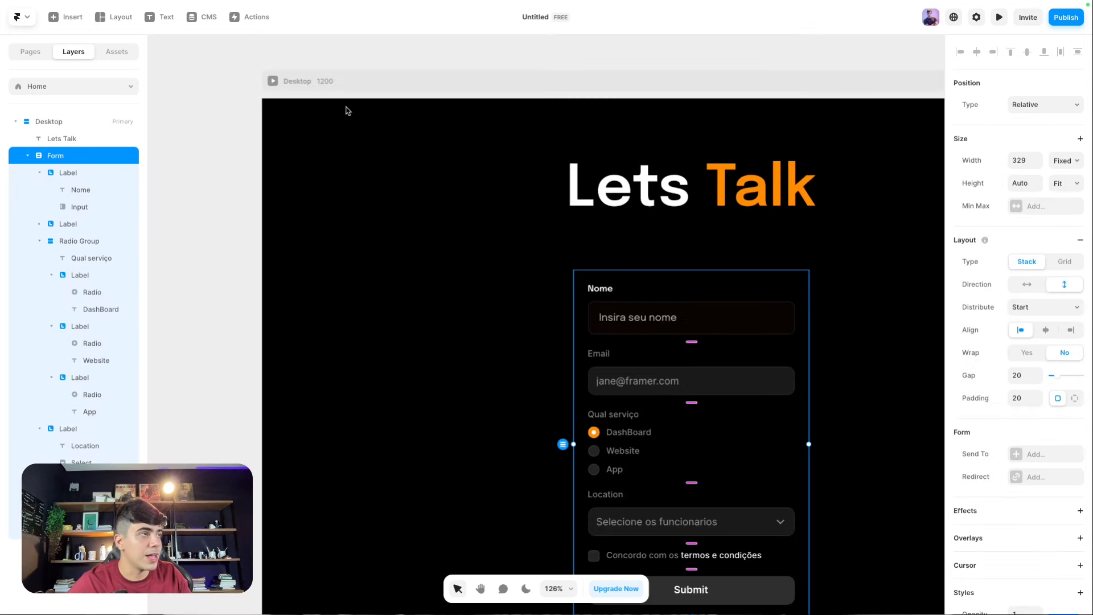
pyautogui.click(273, 84)
pyautogui.click(465, 327)
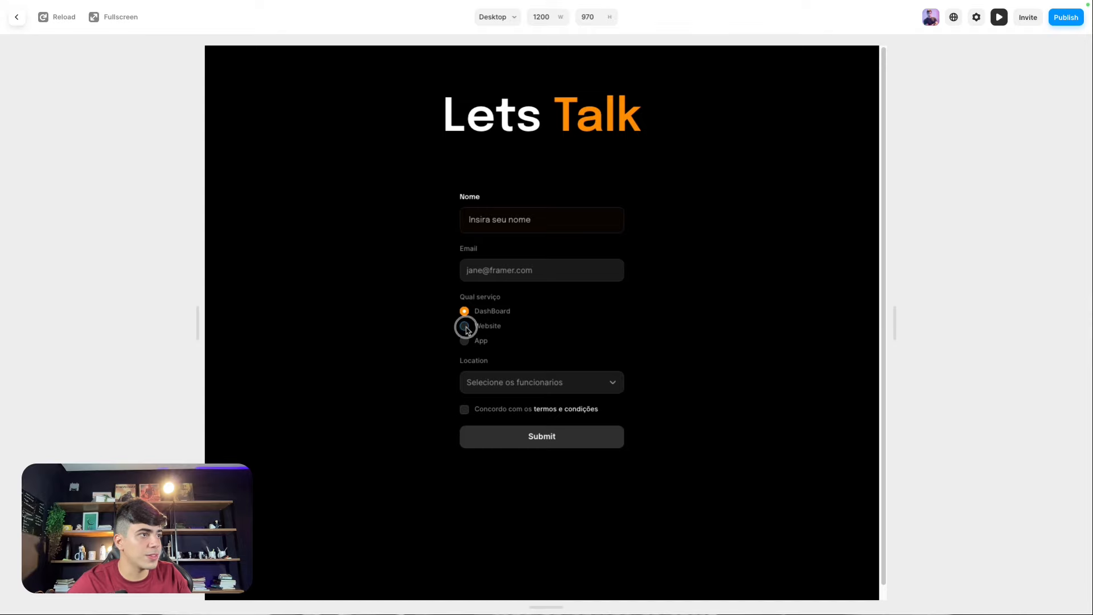
pyautogui.click(464, 341)
pyautogui.click(465, 326)
pyautogui.click(464, 311)
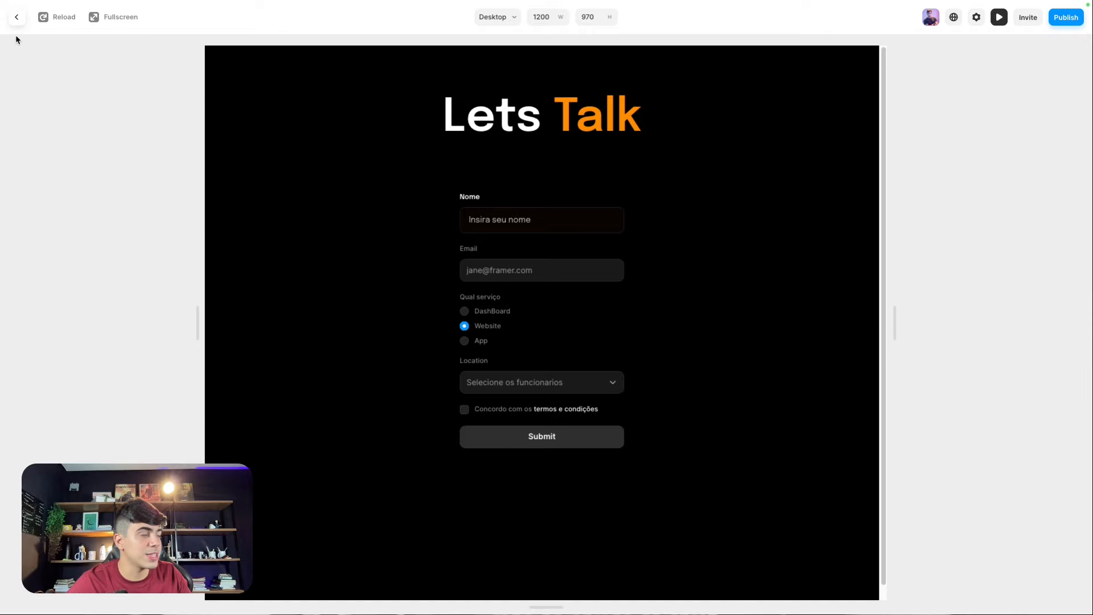
pyautogui.click(10, 14)
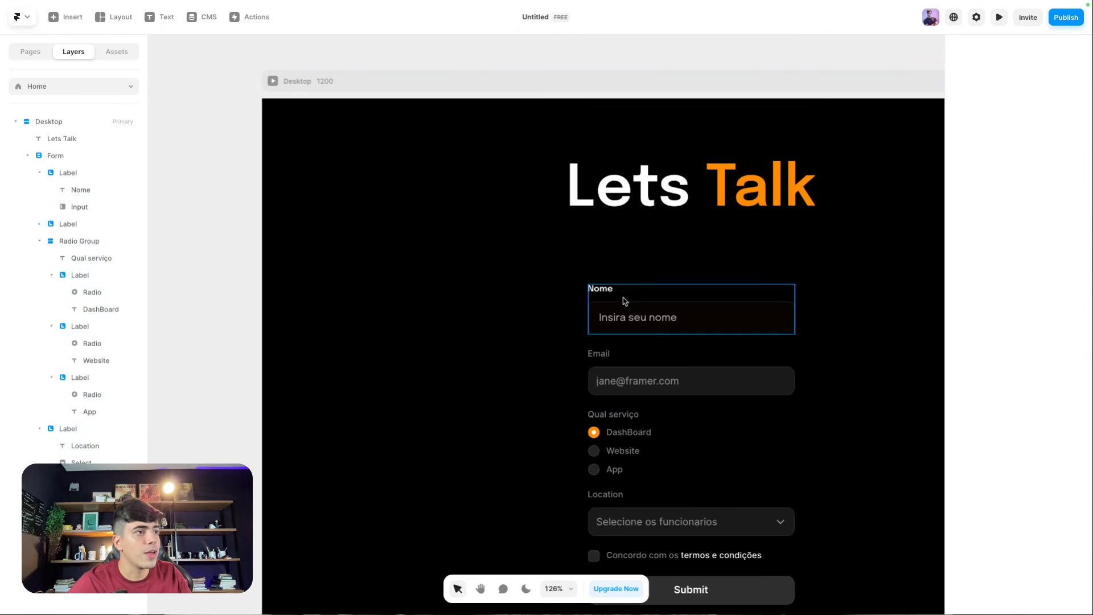
# Step: Copy the Nome label's style onto the Email, Qual serviço and Location labels
pyautogui.click(605, 293)
pyautogui.rightClick(605, 294)
pyautogui.moveTo(635, 429)
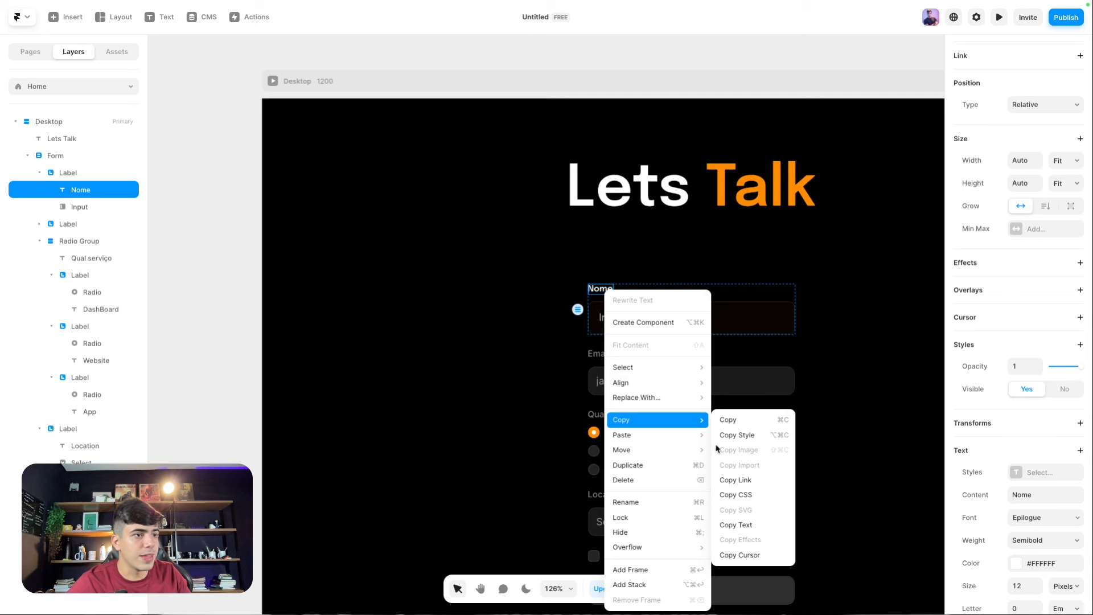
pyautogui.click(729, 420)
pyautogui.click(598, 353)
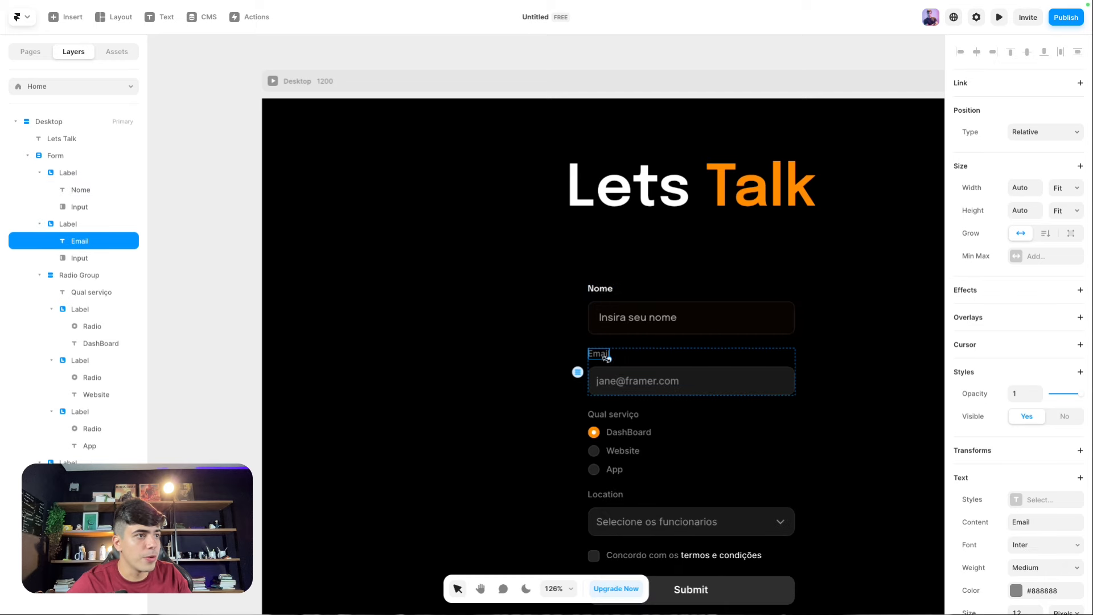
pyautogui.keyDown('shift'); pyautogui.click(616, 416); pyautogui.keyUp('shift')
pyautogui.scroll(-2, 616, 416)
pyautogui.keyDown('shift'); pyautogui.click(607, 374); pyautogui.keyUp('shift')
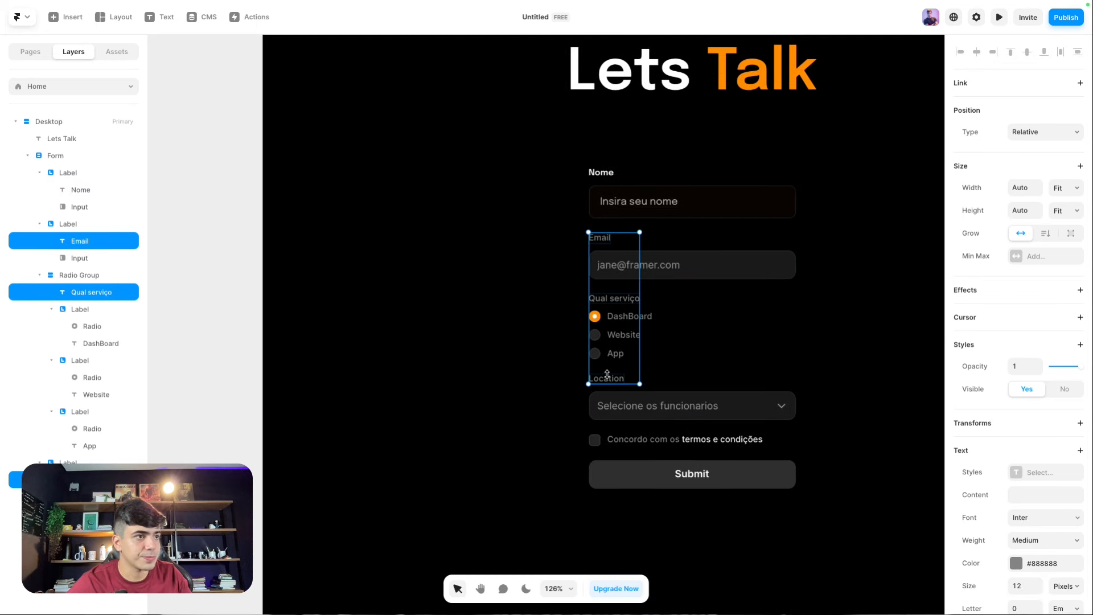
pyautogui.rightClick(607, 374)
pyautogui.moveTo(647, 434)
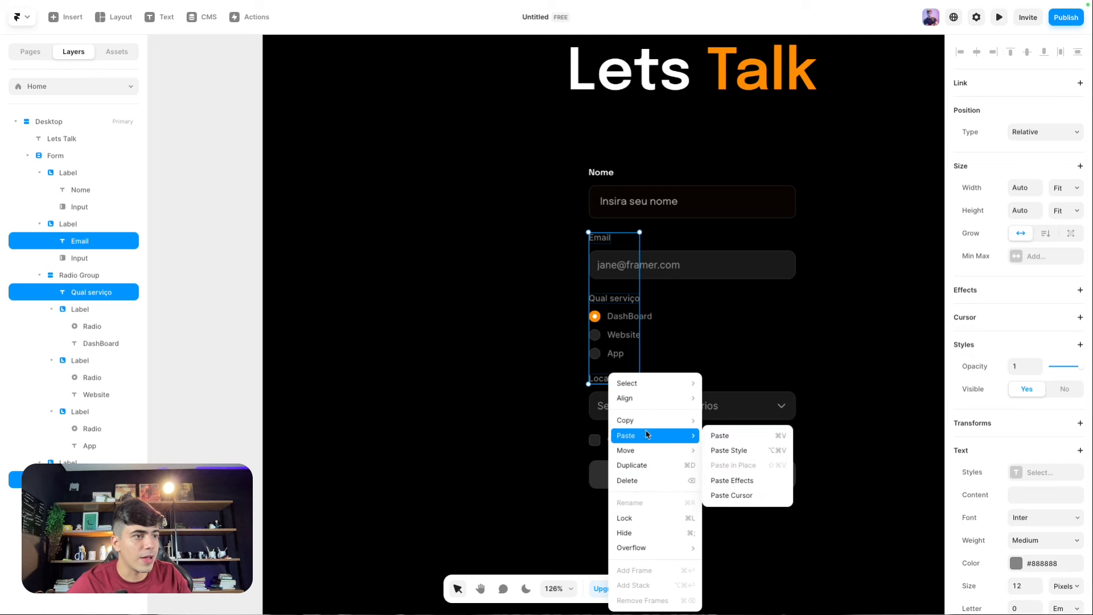
pyautogui.click(729, 450)
# Step: Apply the Nome input's style to the Email input and Location dropdown
pyautogui.click(627, 217)
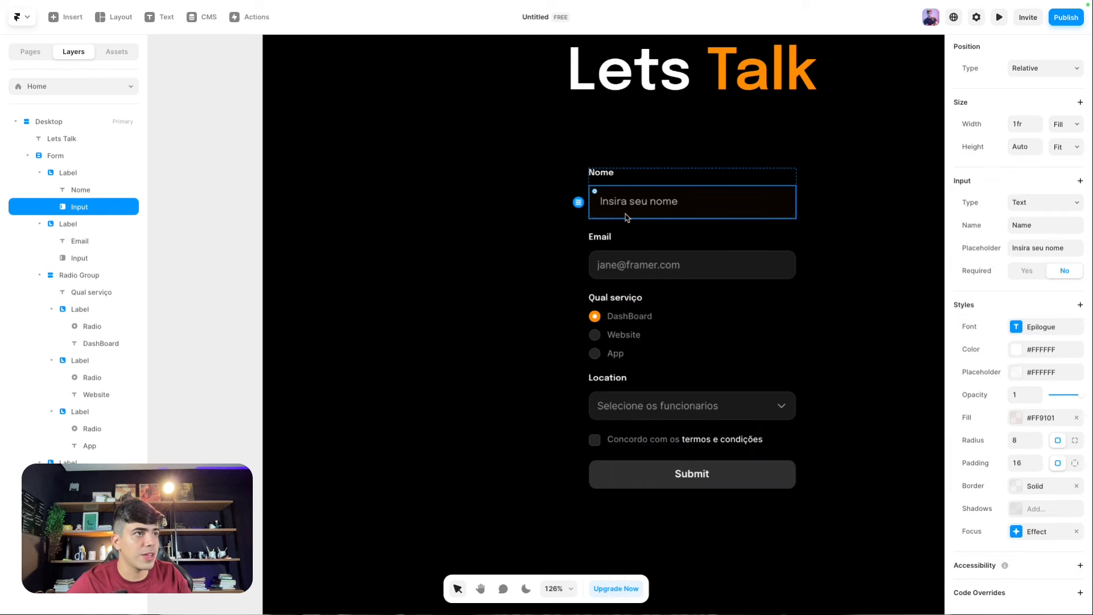
pyautogui.rightClick(651, 205)
pyautogui.moveTo(678, 294)
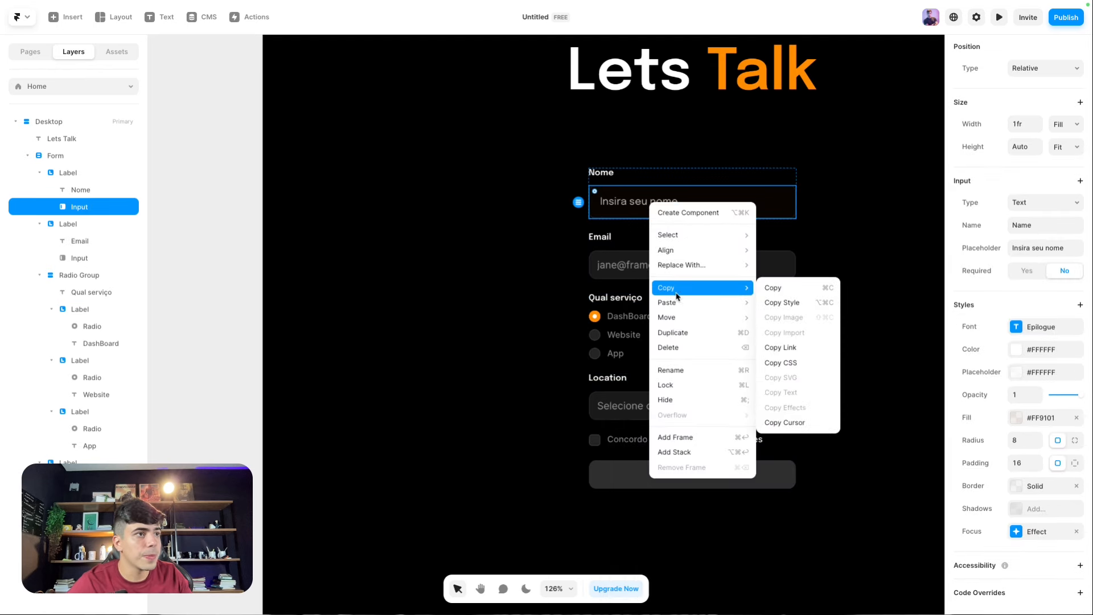
pyautogui.click(797, 293)
pyautogui.click(607, 262)
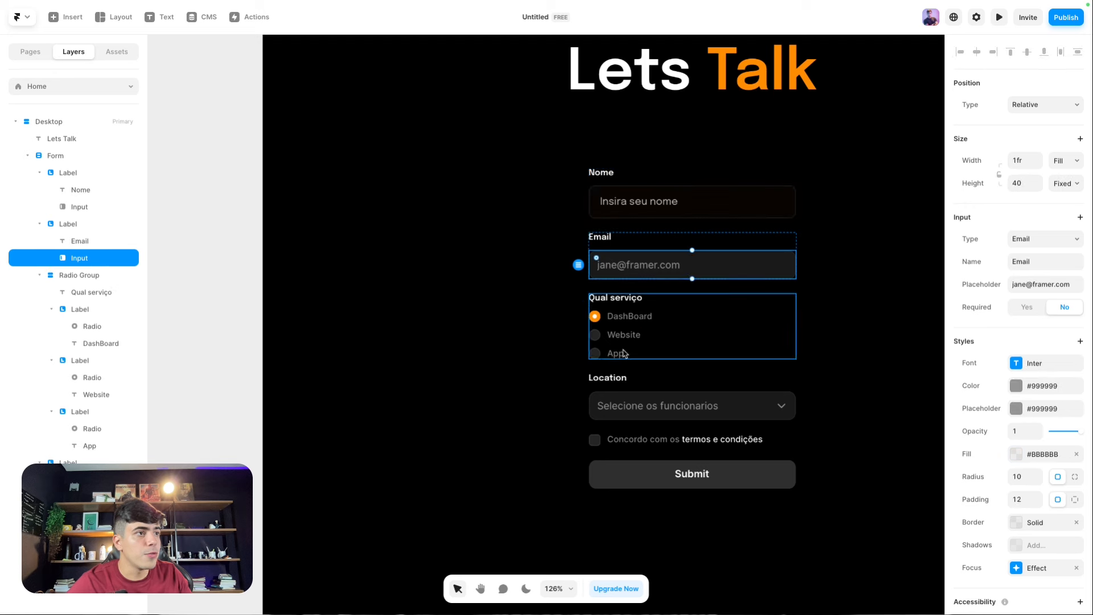
pyautogui.keyDown('shift'); pyautogui.click(628, 401); pyautogui.keyUp('shift')
pyautogui.rightClick(629, 401)
pyautogui.moveTo(652, 436)
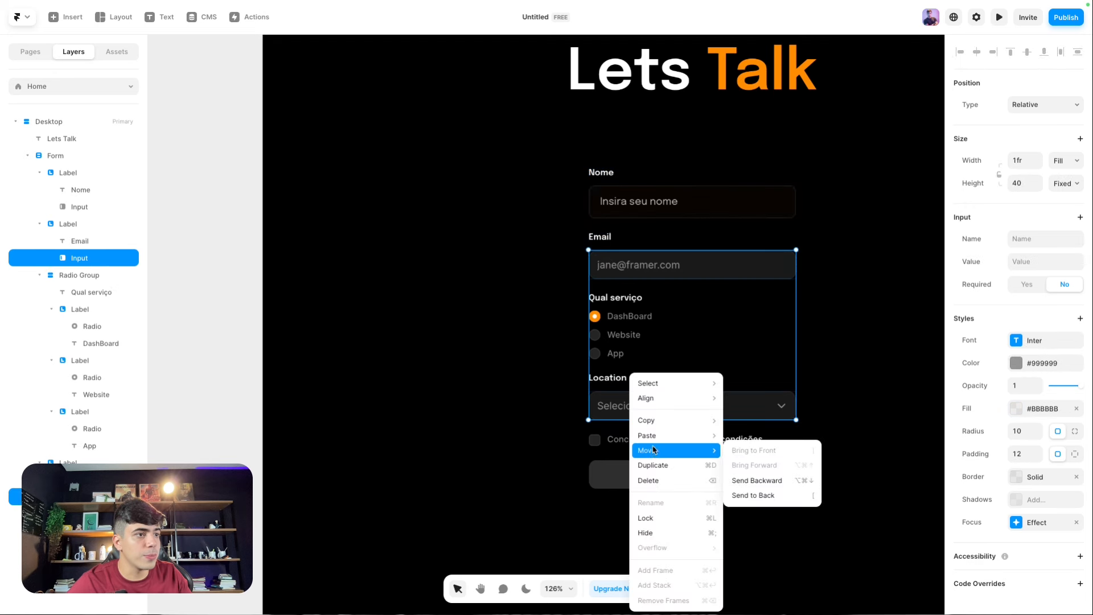
pyautogui.click(752, 450)
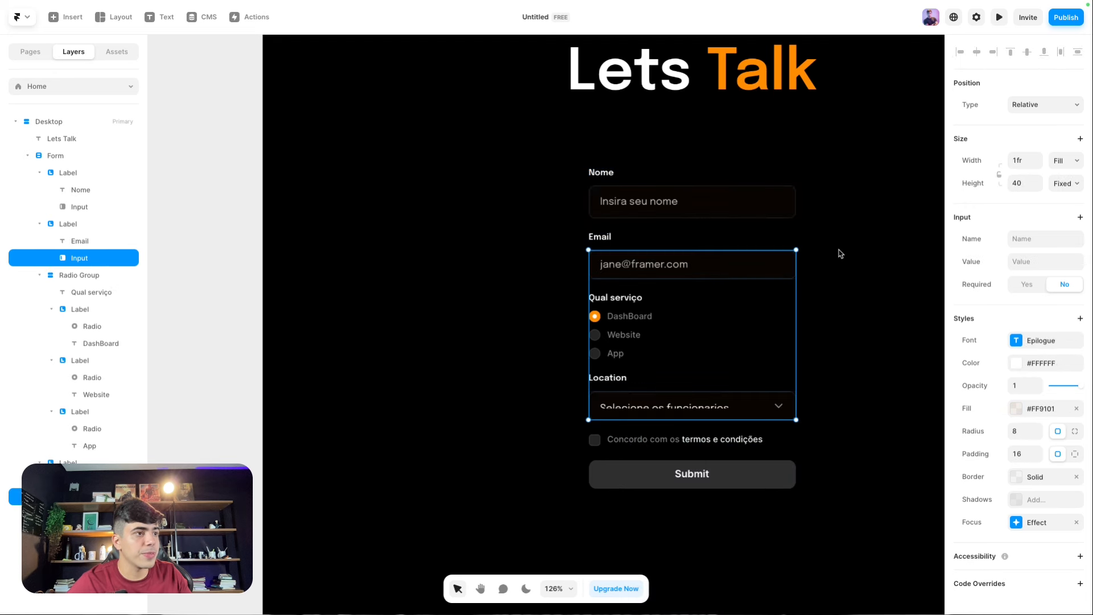
# Step: Set the Location dropdown and Email input heights to Fit Content
pyautogui.click(566, 304)
pyautogui.click(636, 394)
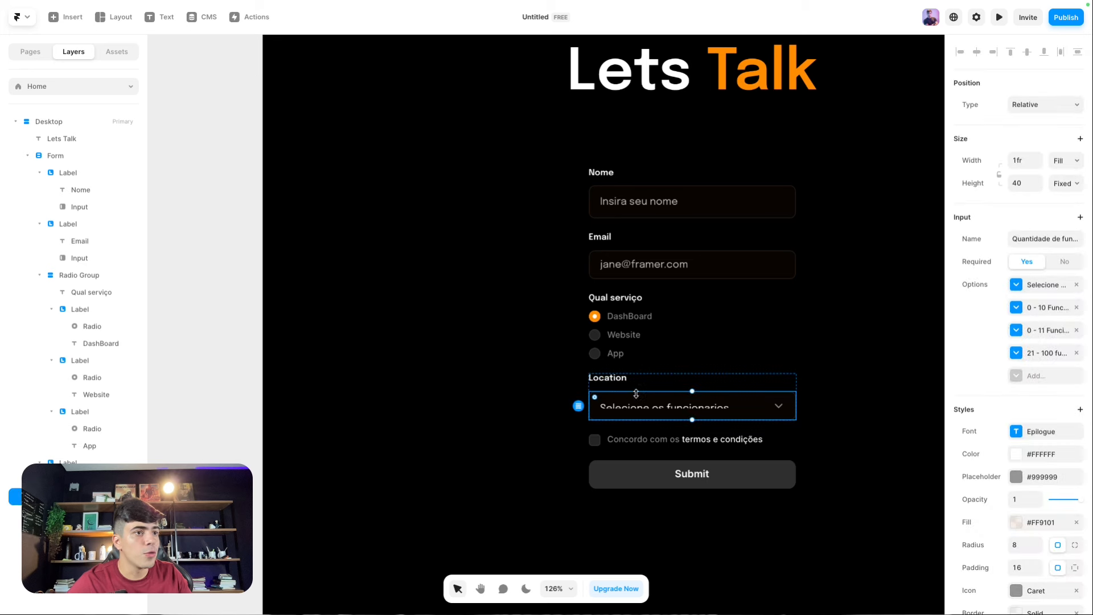
pyautogui.click(1071, 183)
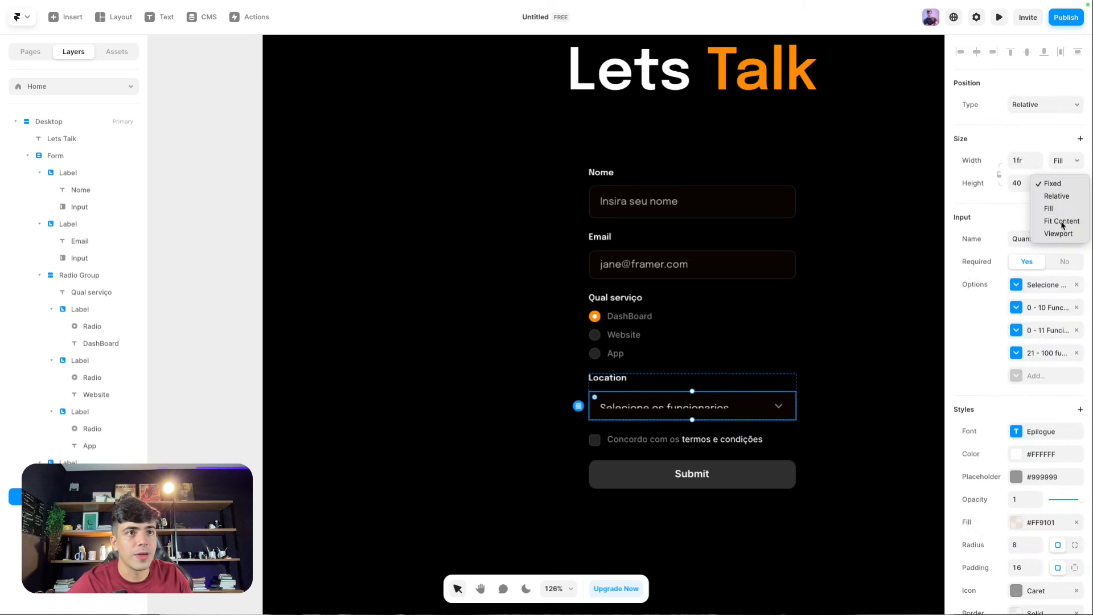
pyautogui.click(1062, 221)
pyautogui.click(542, 316)
pyautogui.click(633, 264)
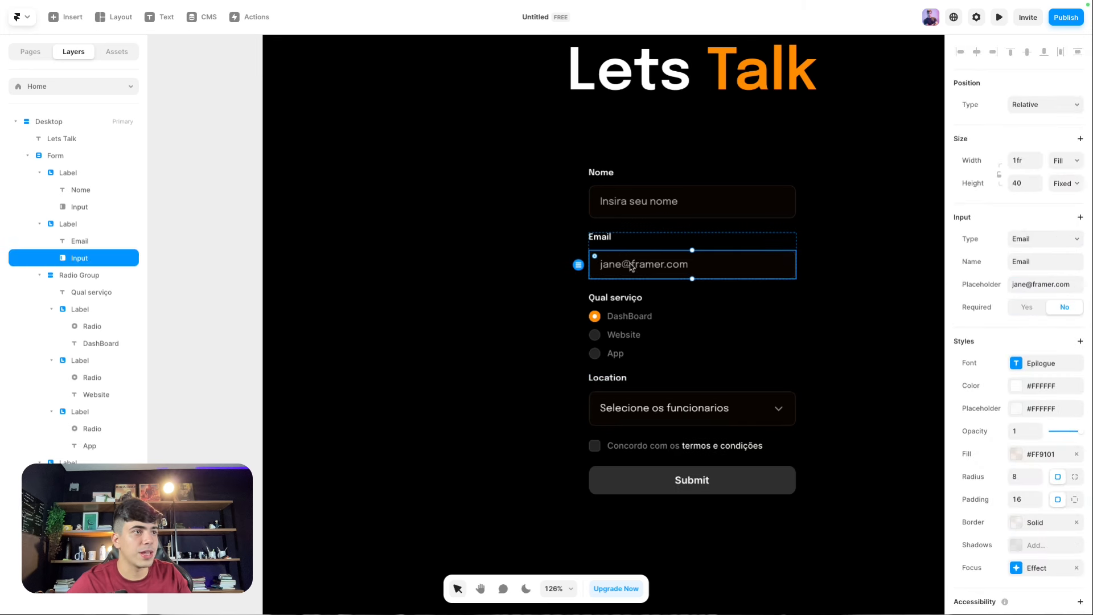
pyautogui.click(1071, 183)
pyautogui.click(1062, 221)
pyautogui.click(524, 236)
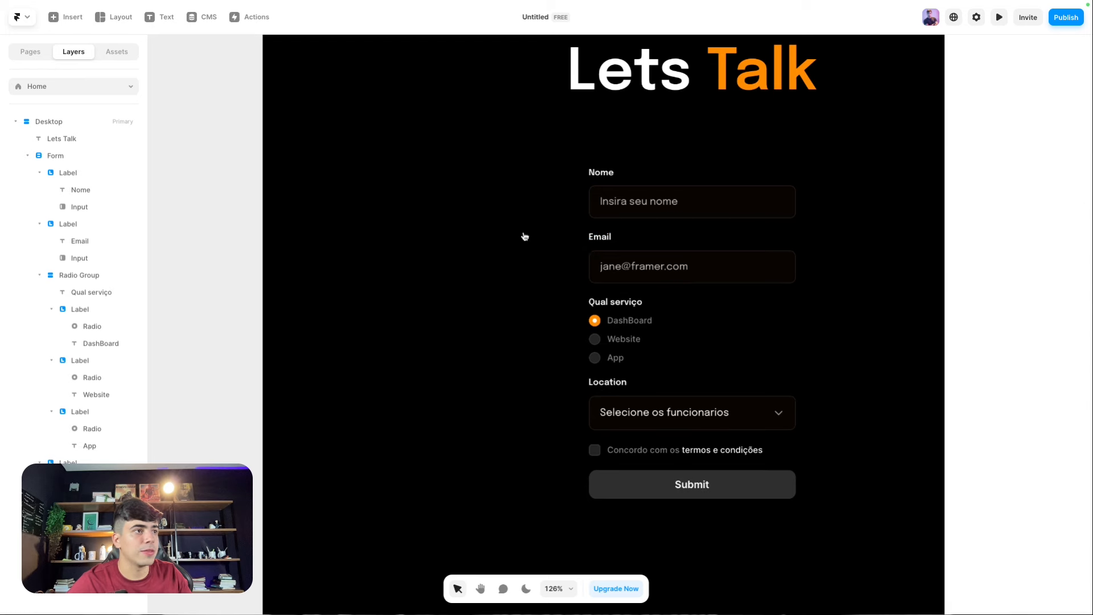
# Step: Change the Email field's placeholder to 'Insira seu e-mail'
pyautogui.click(695, 280)
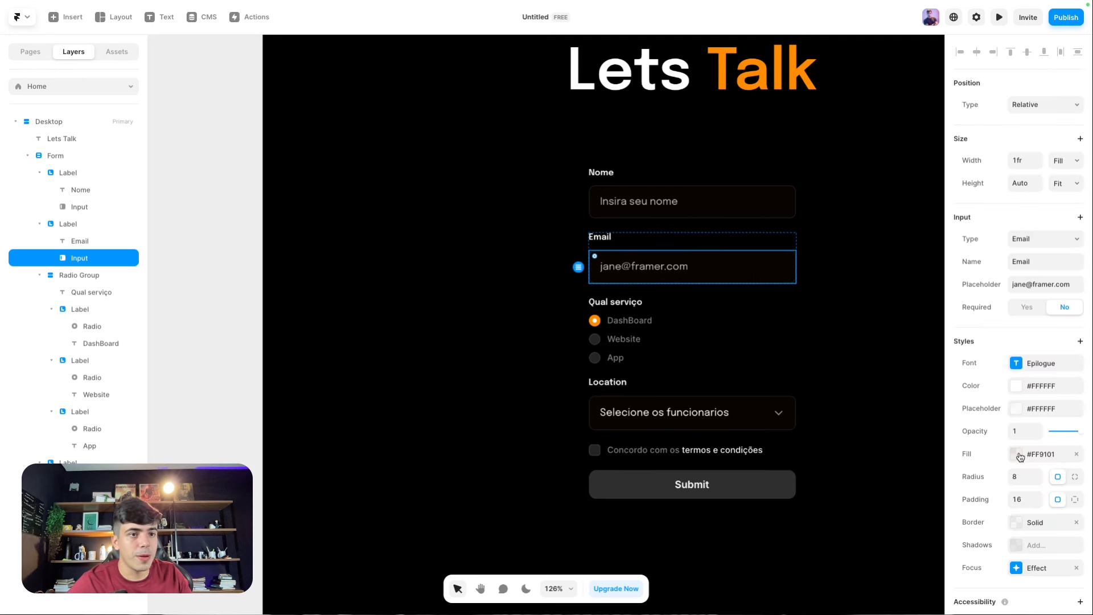
pyautogui.scroll(-1, 1019, 296)
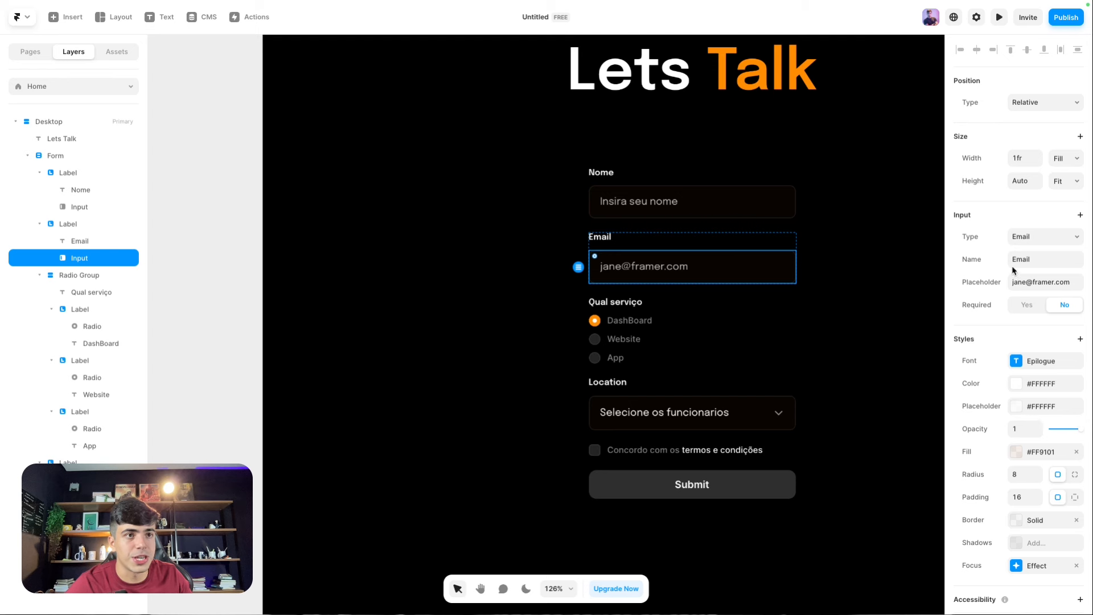
pyautogui.click(1044, 281)
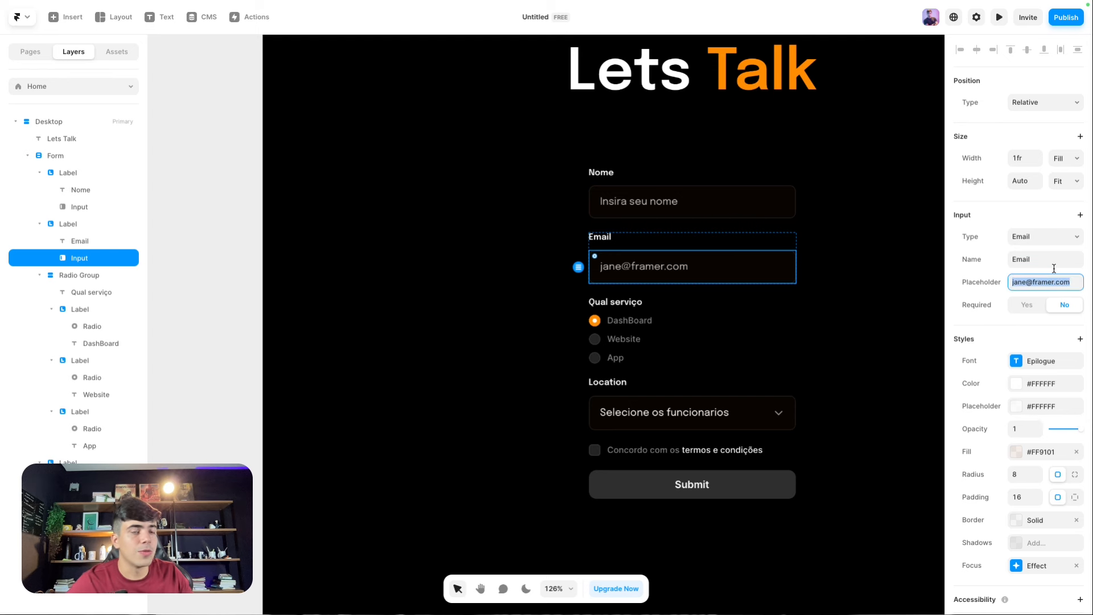
pyautogui.write('Insira seu e-mail')
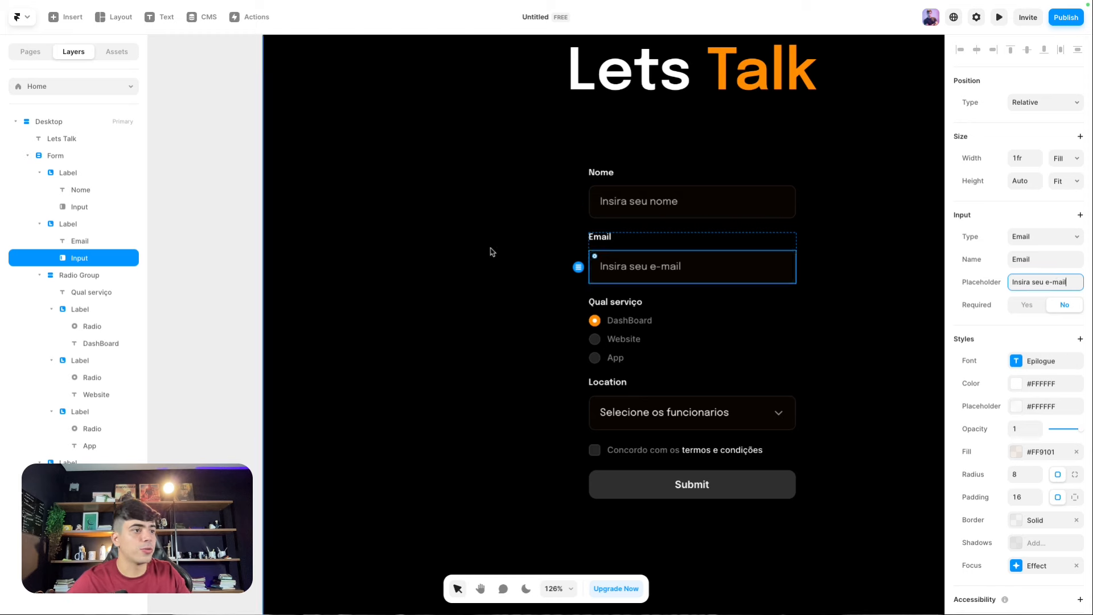
pyautogui.scroll(-5, 385, 232)
pyautogui.click(348, 61)
# Step: In preview, enter a name and e-mail, choose Website and 0 - 11 Funcionarios, and accept the terms
pyautogui.hotkey('ctrl', 'p')
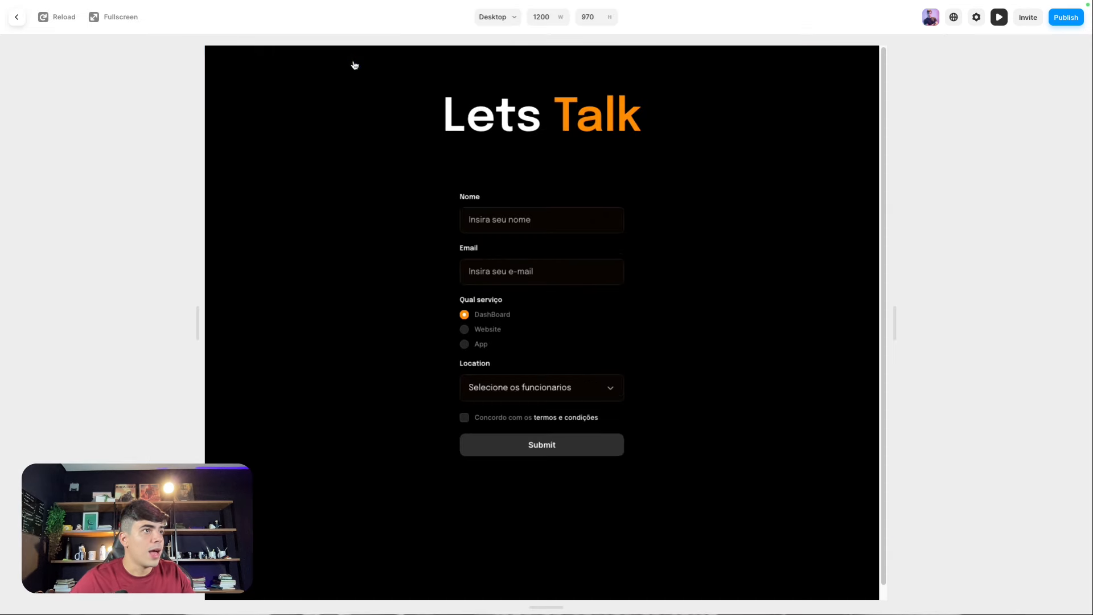
pyautogui.click(509, 220)
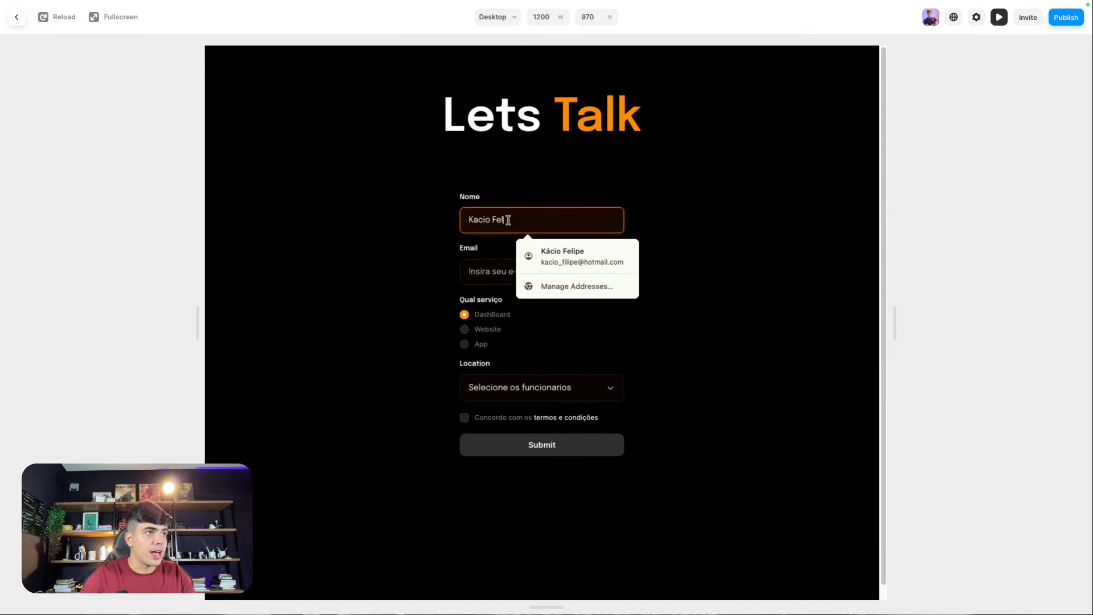
pyautogui.press('Tab')
pyautogui.write('fra')
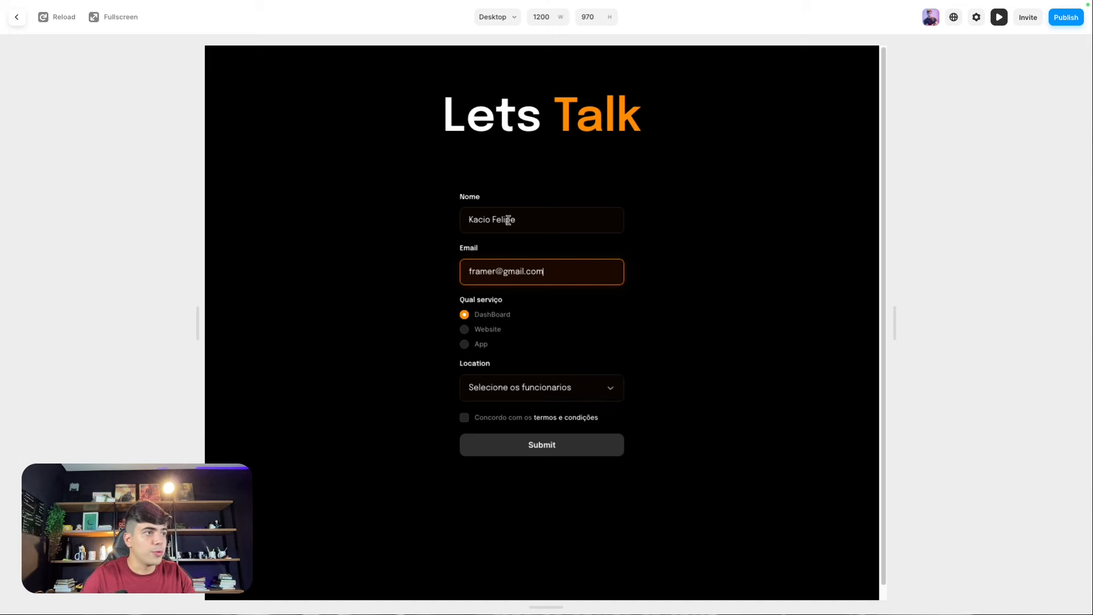
pyautogui.click(465, 330)
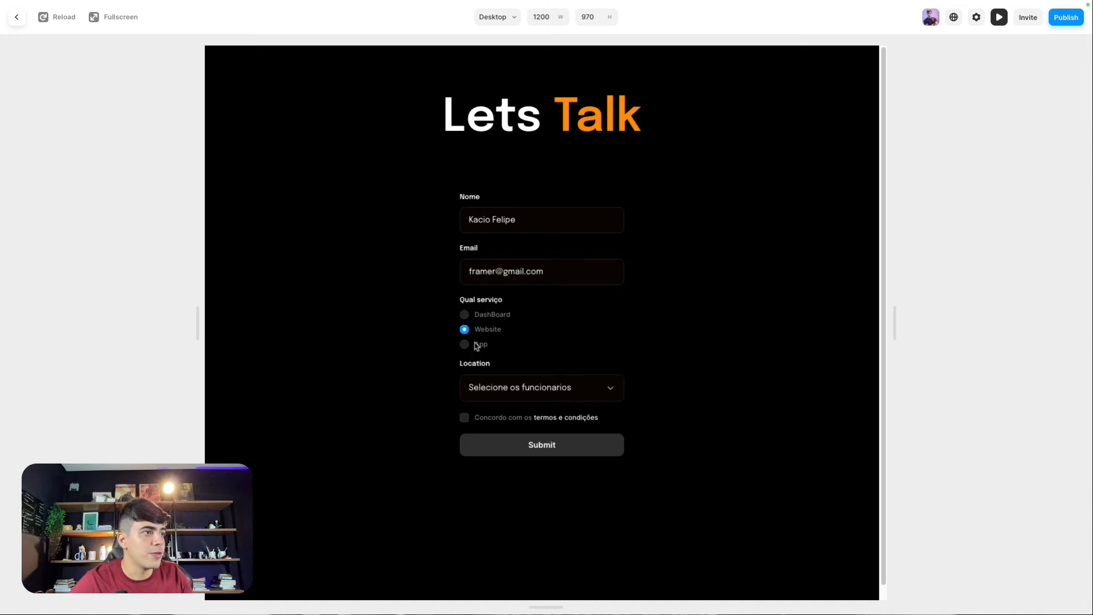
pyautogui.click(475, 393)
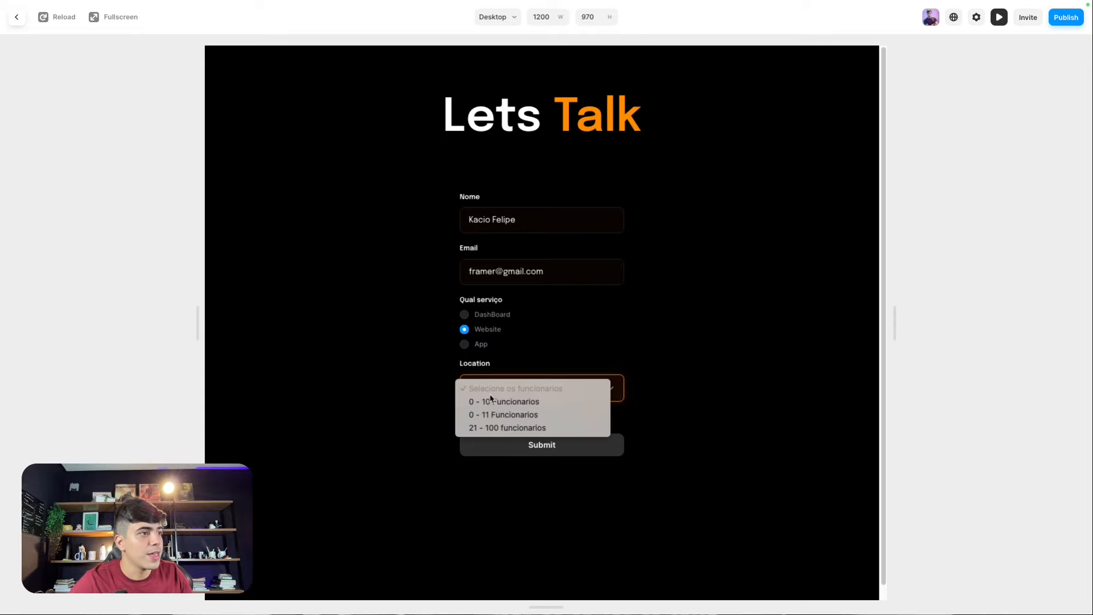
pyautogui.click(516, 411)
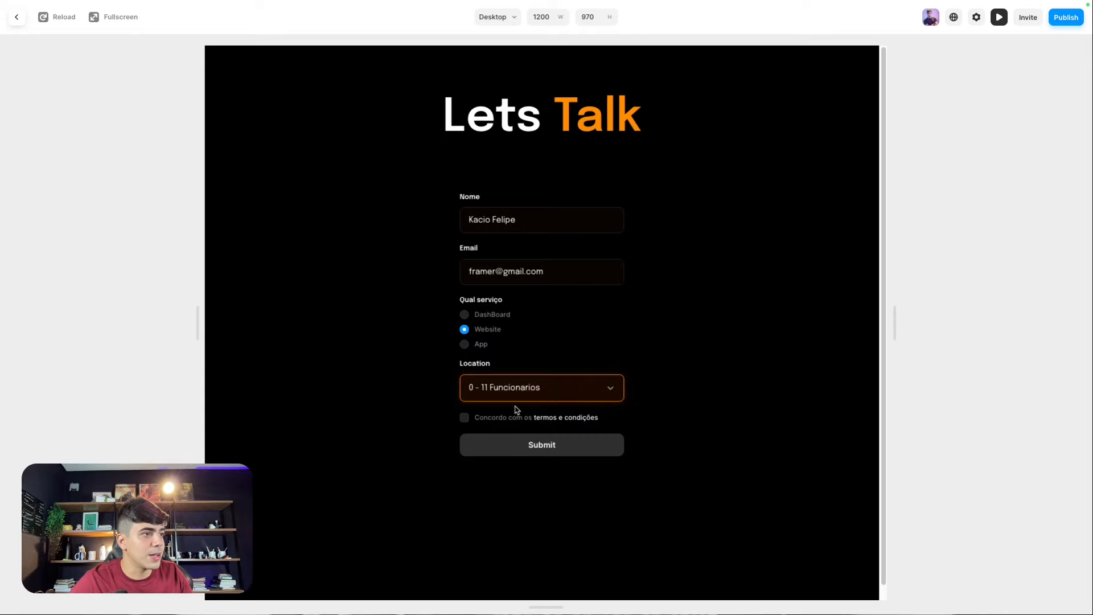
pyautogui.click(465, 419)
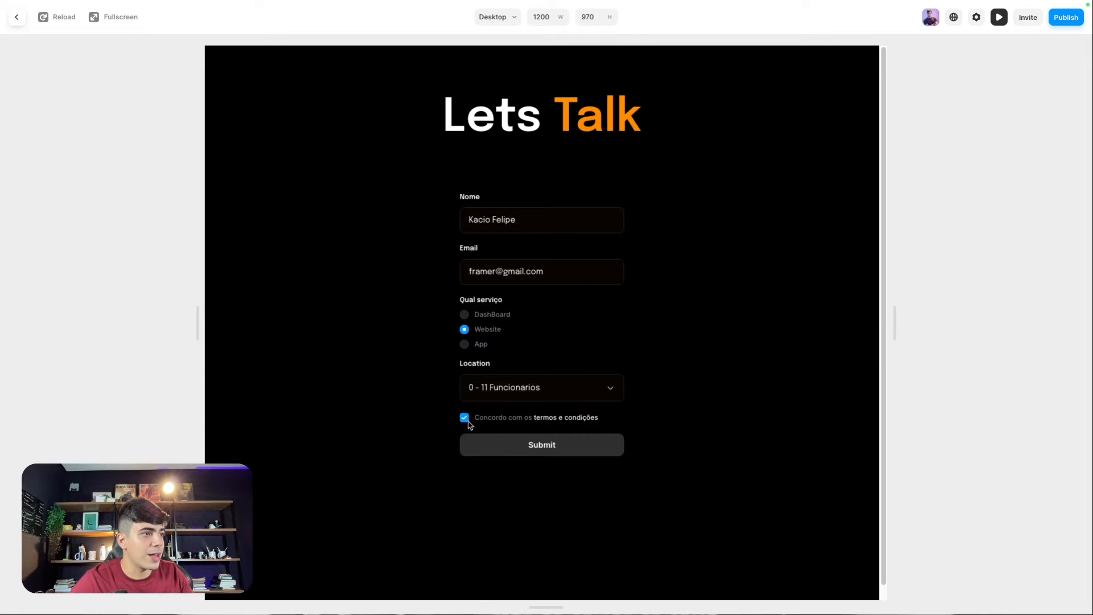
pyautogui.click(15, 22)
# Step: Copy the DashBoard radio's style and paste it onto the Website and App radios
pyautogui.scroll(5, 547, 317)
pyautogui.click(551, 287)
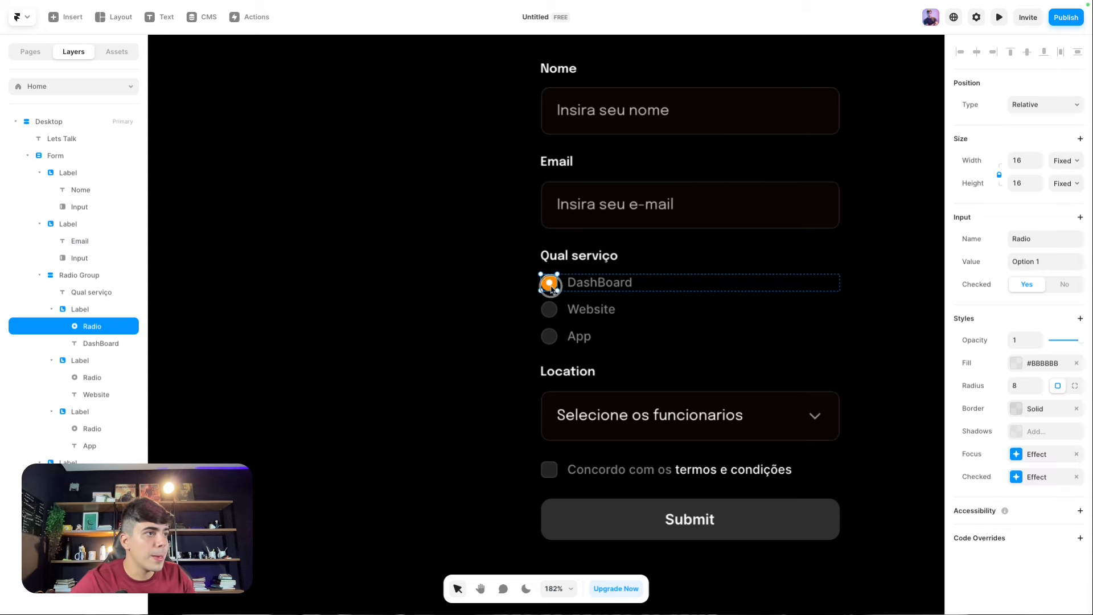
pyautogui.rightClick(551, 288)
pyautogui.moveTo(572, 369)
pyautogui.click(698, 383)
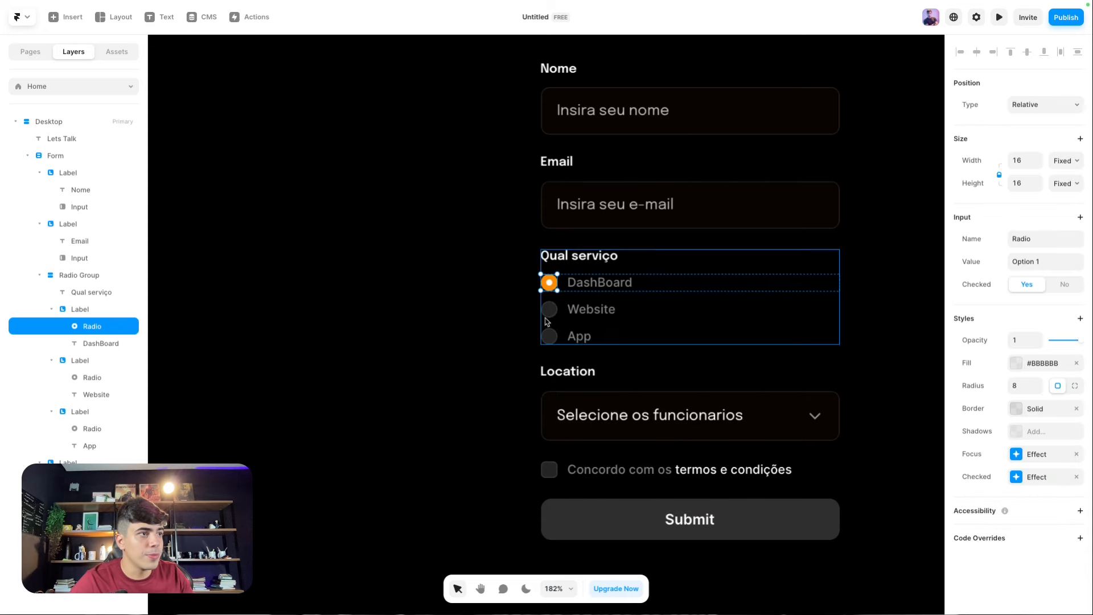
pyautogui.click(549, 311)
pyautogui.keyDown('shift'); pyautogui.click(549, 336); pyautogui.keyUp('shift')
pyautogui.rightClick(549, 341)
pyautogui.moveTo(592, 402)
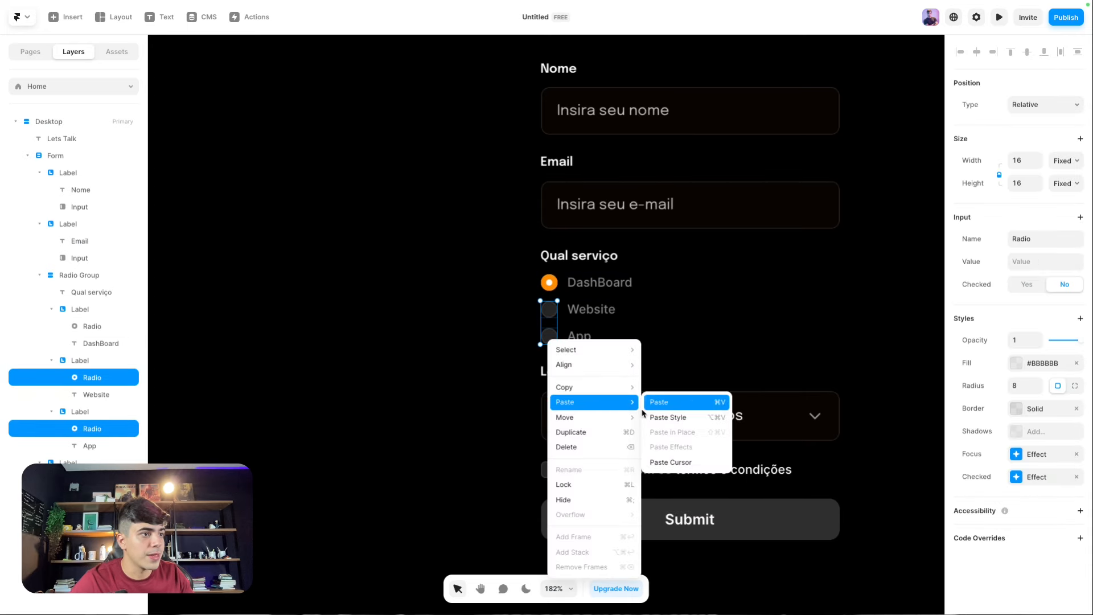
pyautogui.click(666, 418)
pyautogui.click(484, 379)
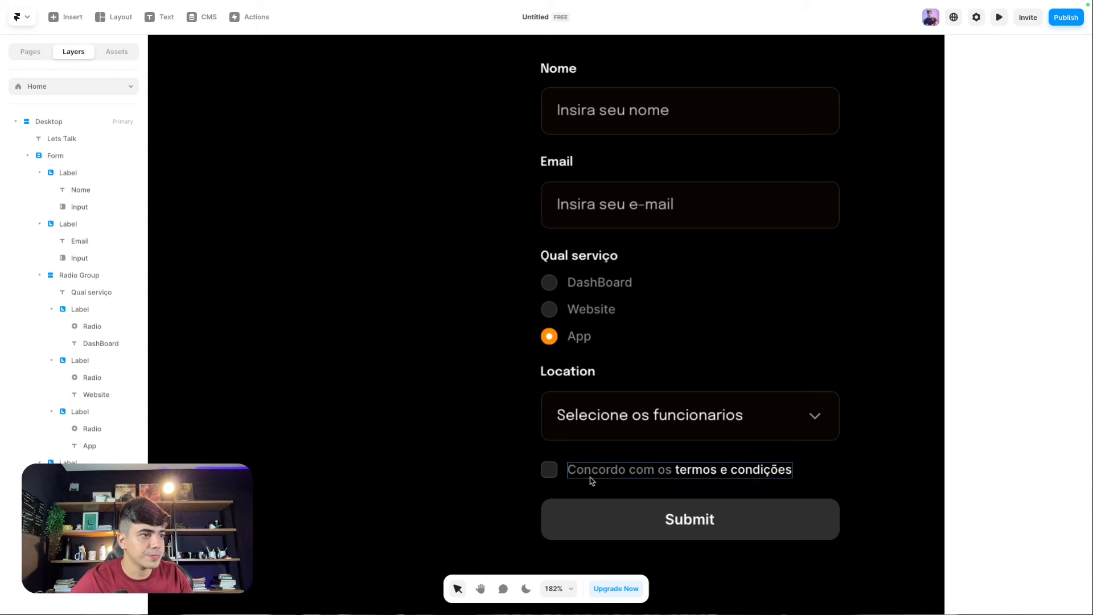
# Step: Set the terms checkbox's focus border colour to white #FFFFFF
pyautogui.click(549, 469)
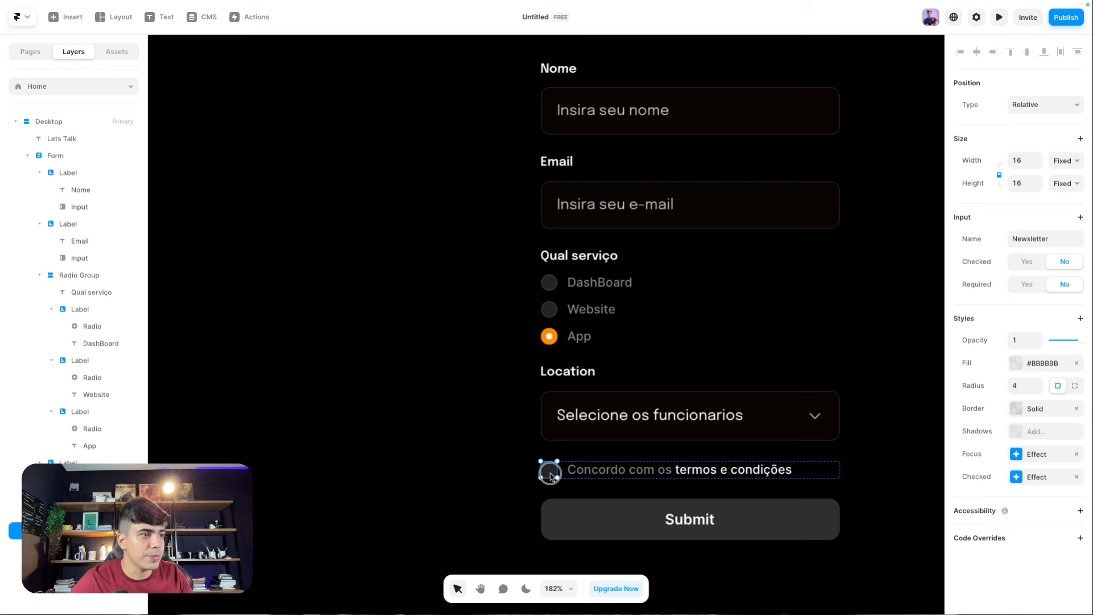
pyautogui.click(1016, 455)
pyautogui.click(854, 506)
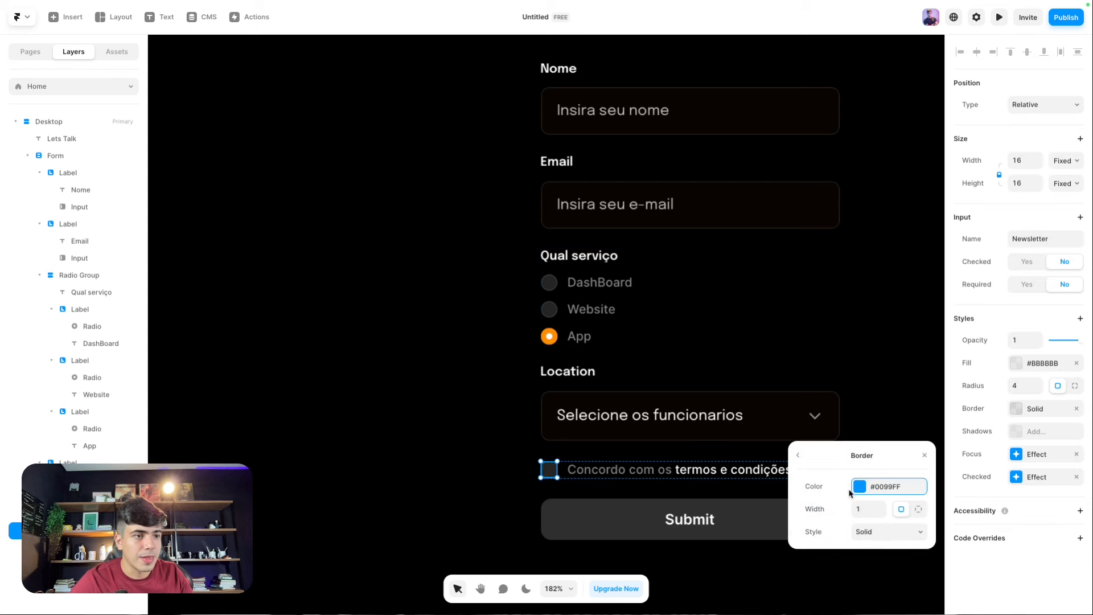
pyautogui.click(853, 487)
pyautogui.click(798, 402)
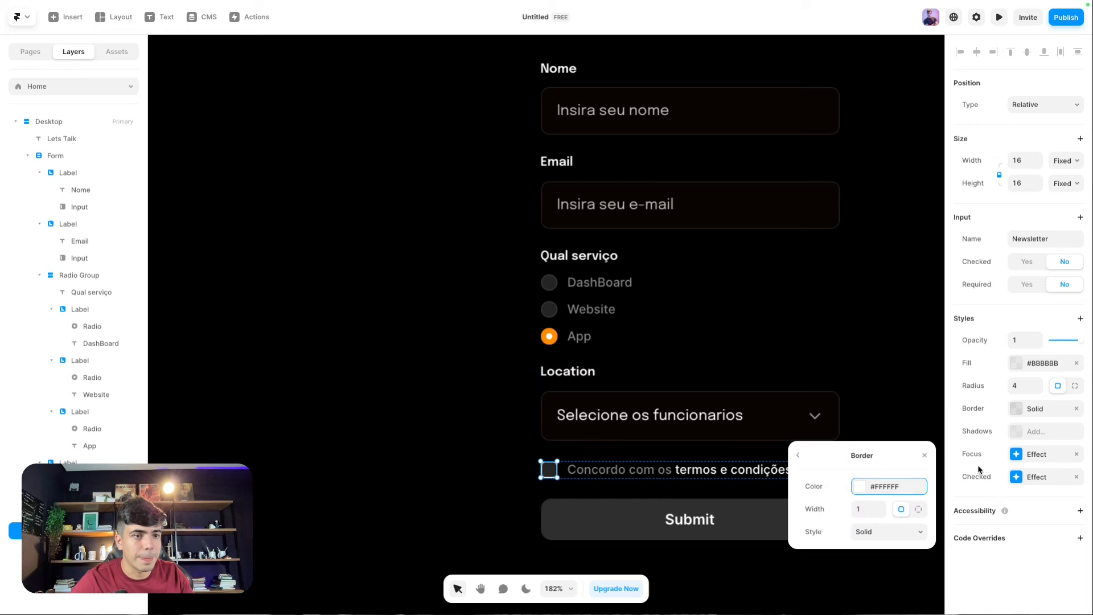
# Step: Eyedrop the Talk heading's orange (#FF9101) as the checkbox's checked fill colour
pyautogui.click(1011, 478)
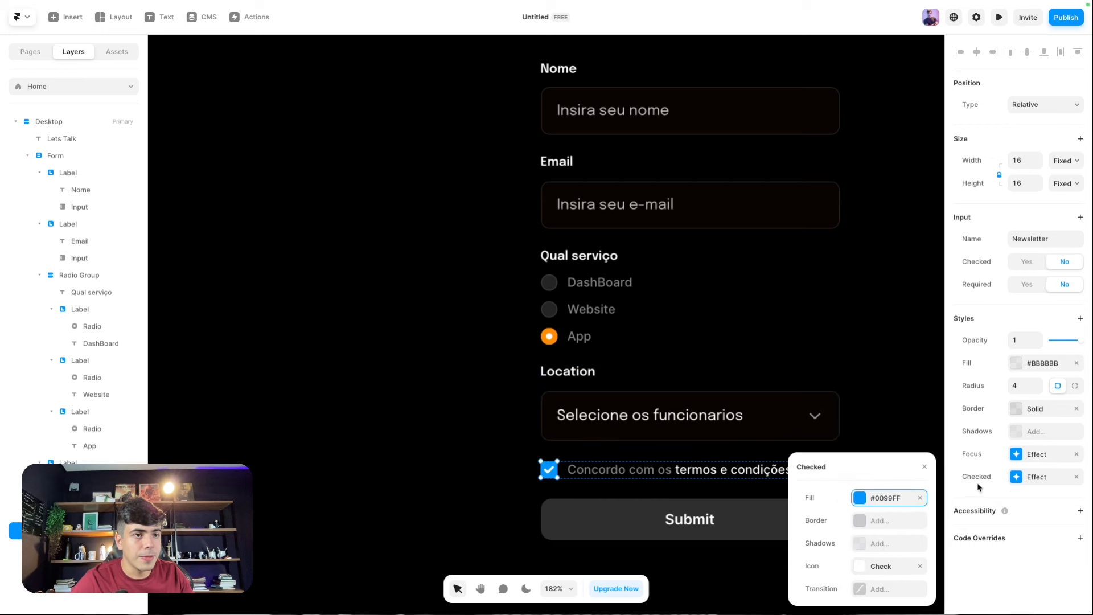
pyautogui.click(866, 499)
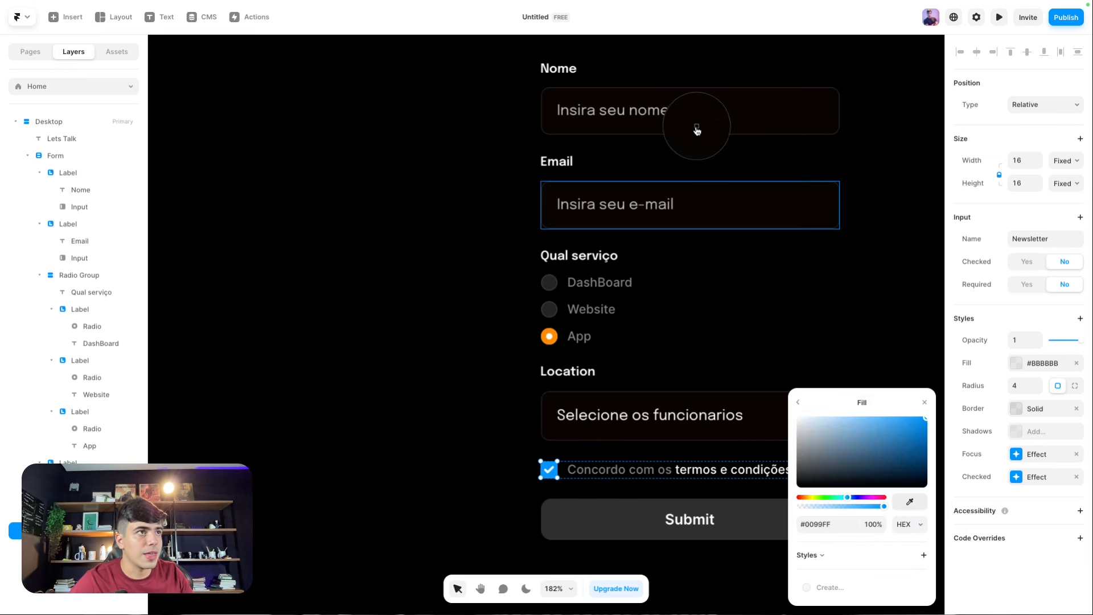
pyautogui.scroll(6, 852, 322)
pyautogui.click(910, 501)
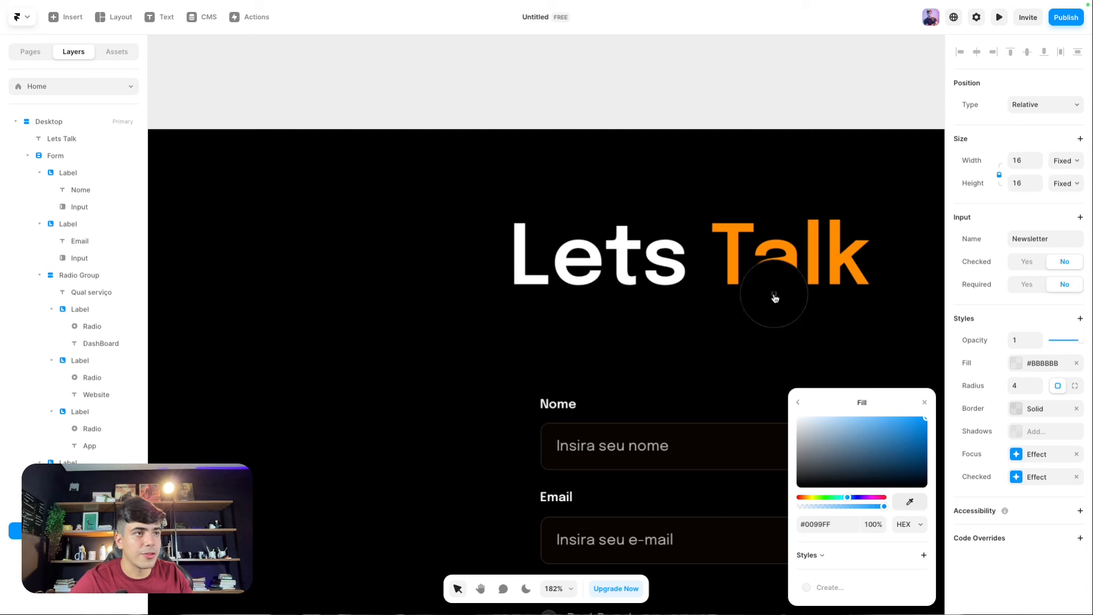
pyautogui.click(732, 251)
pyautogui.scroll(-9, 729, 261)
pyautogui.click(447, 310)
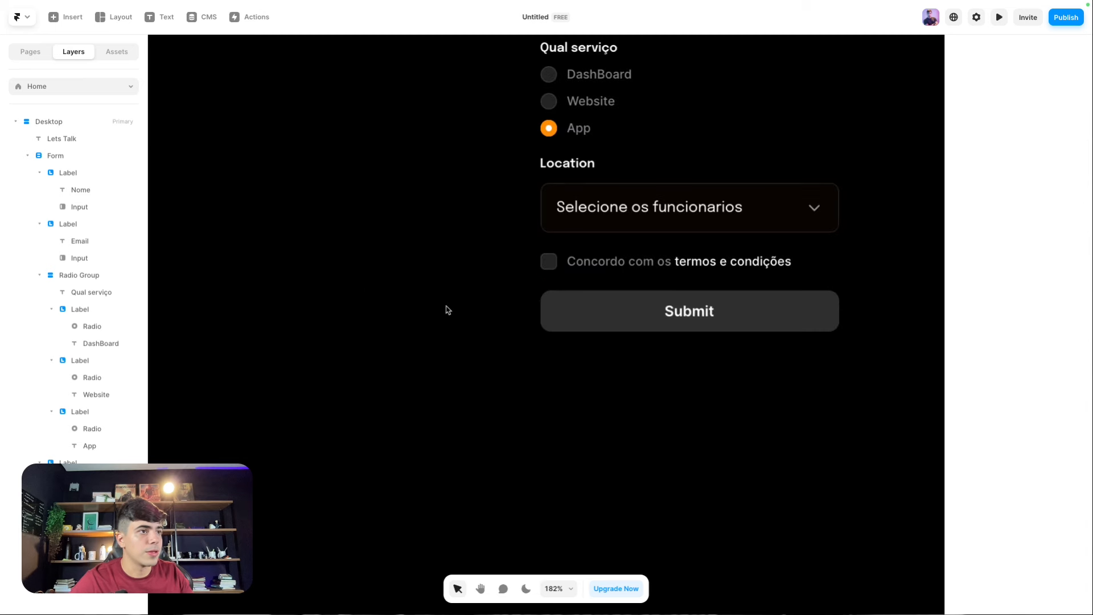
pyautogui.scroll(-2, 583, 285)
pyautogui.moveTo(429, 255); pyautogui.dragTo(481, 324)
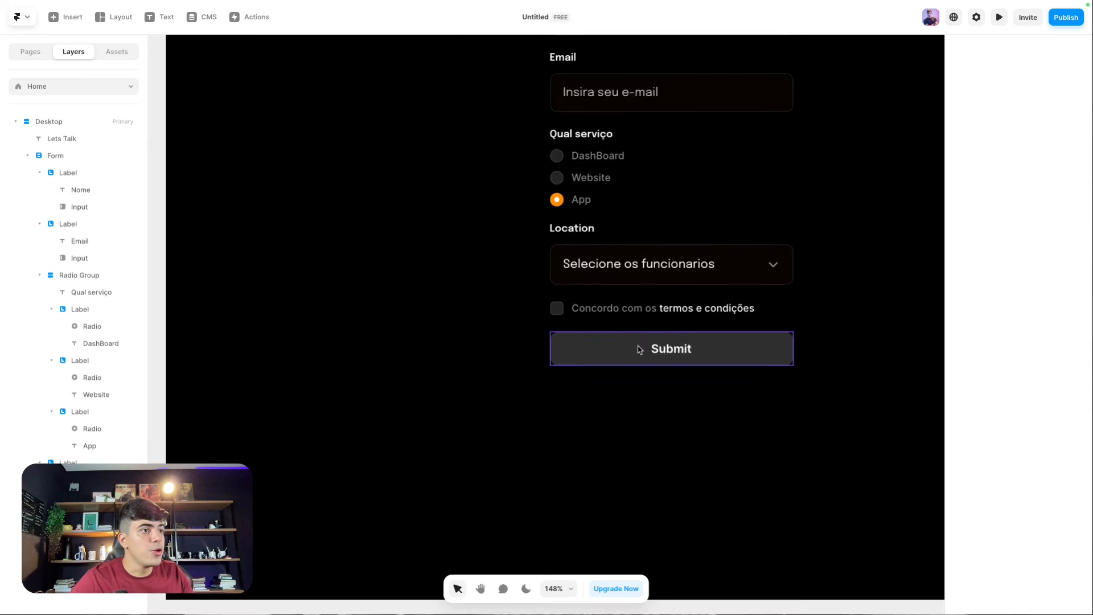
# Step: Open the Submit button component and select its Default primary variant
pyautogui.click(638, 348)
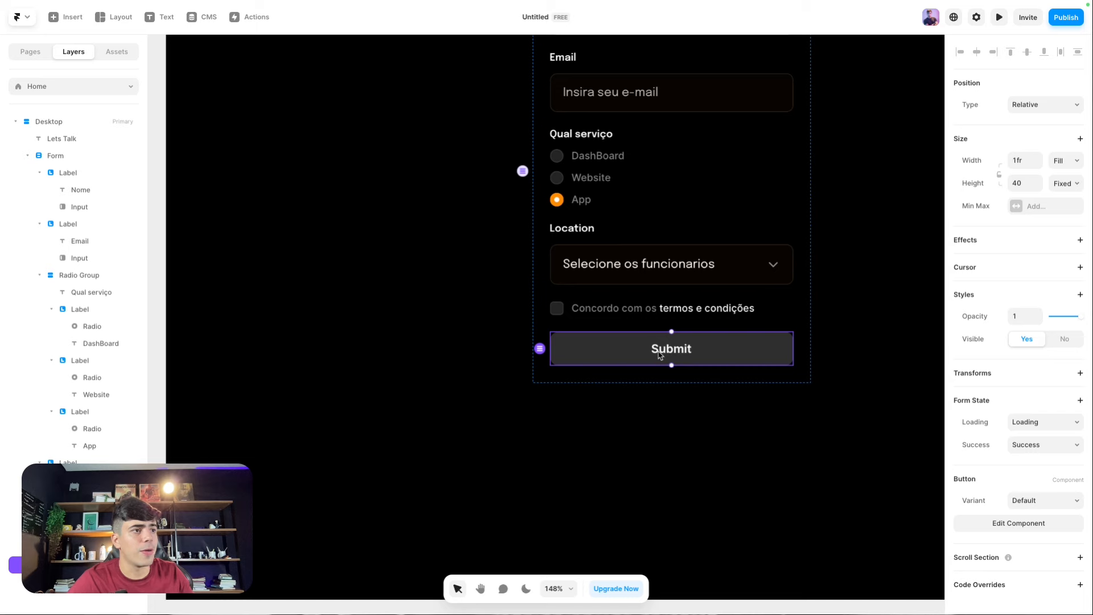
pyautogui.press('super+z')
pyautogui.hscroll(10, 458, 288)
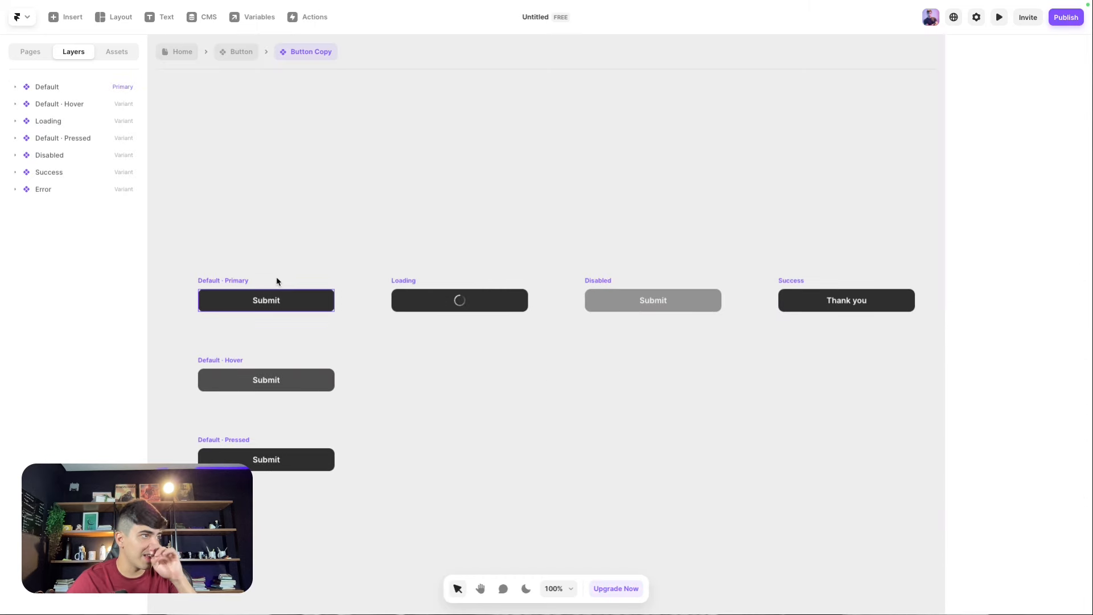
pyautogui.click(241, 281)
pyautogui.hscroll(1, 671, 288)
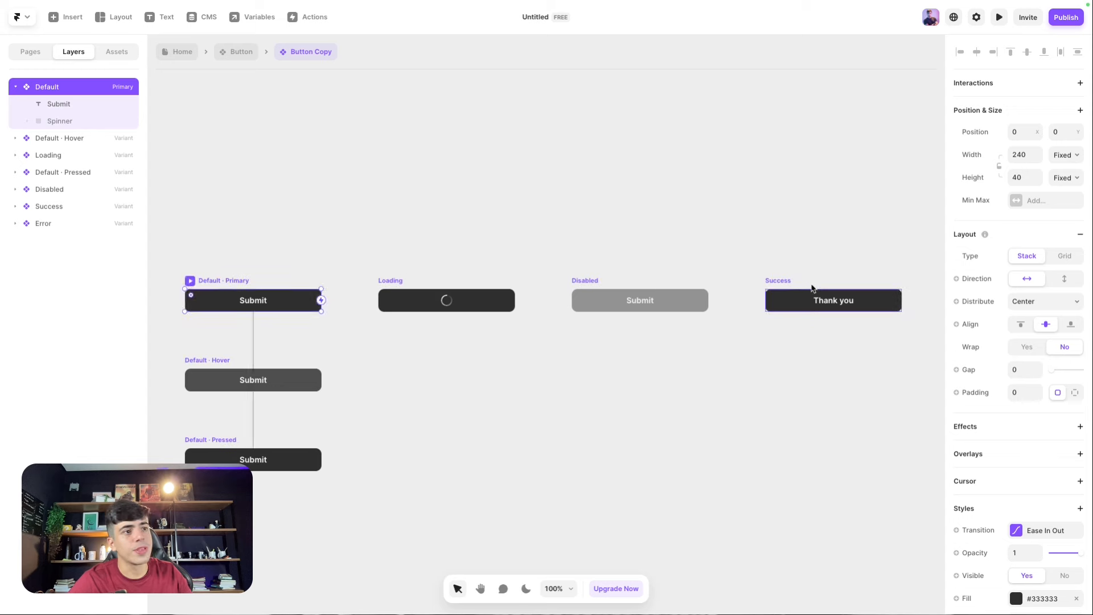
pyautogui.hscroll(-5, 620, 224)
pyautogui.click(391, 277)
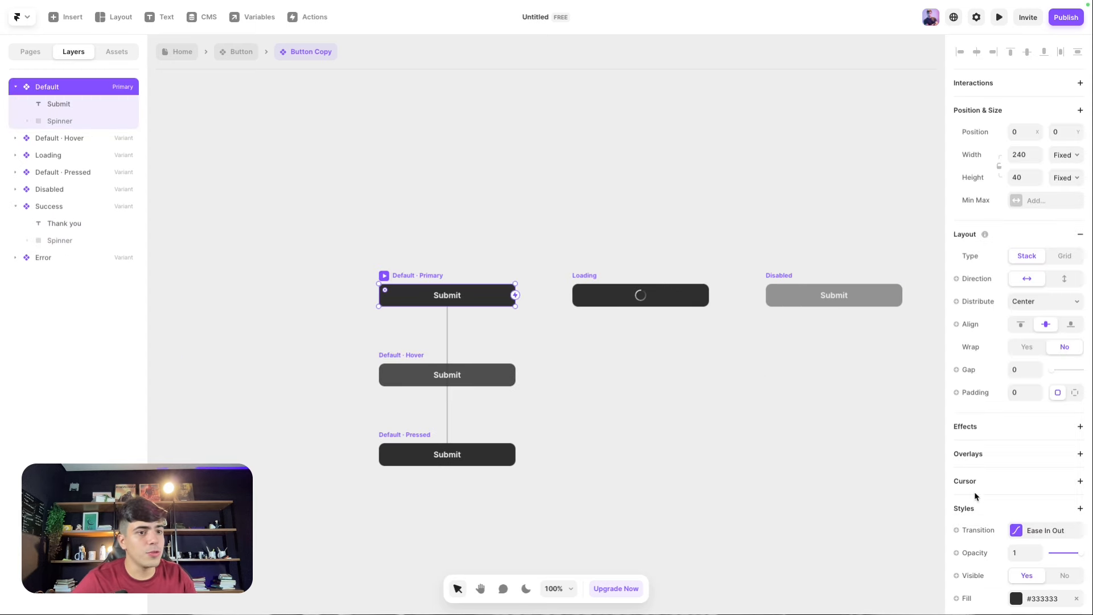
pyautogui.scroll(-3, 976, 497)
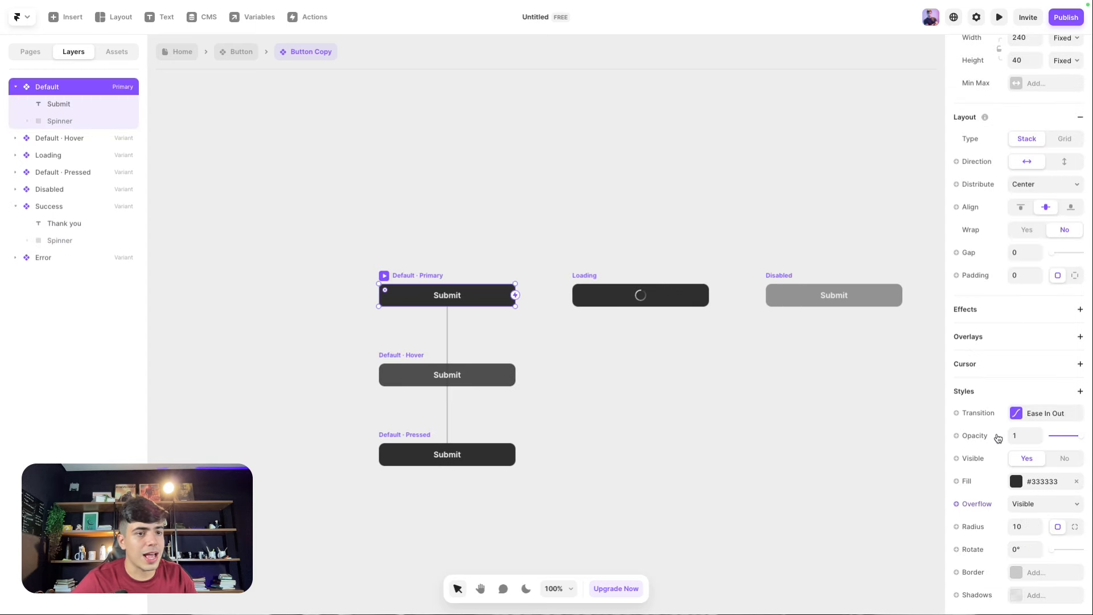
# Step: Change the Submit label font to Epilogue
pyautogui.click(450, 298)
pyautogui.scroll(-3, 1042, 489)
pyautogui.click(1029, 459)
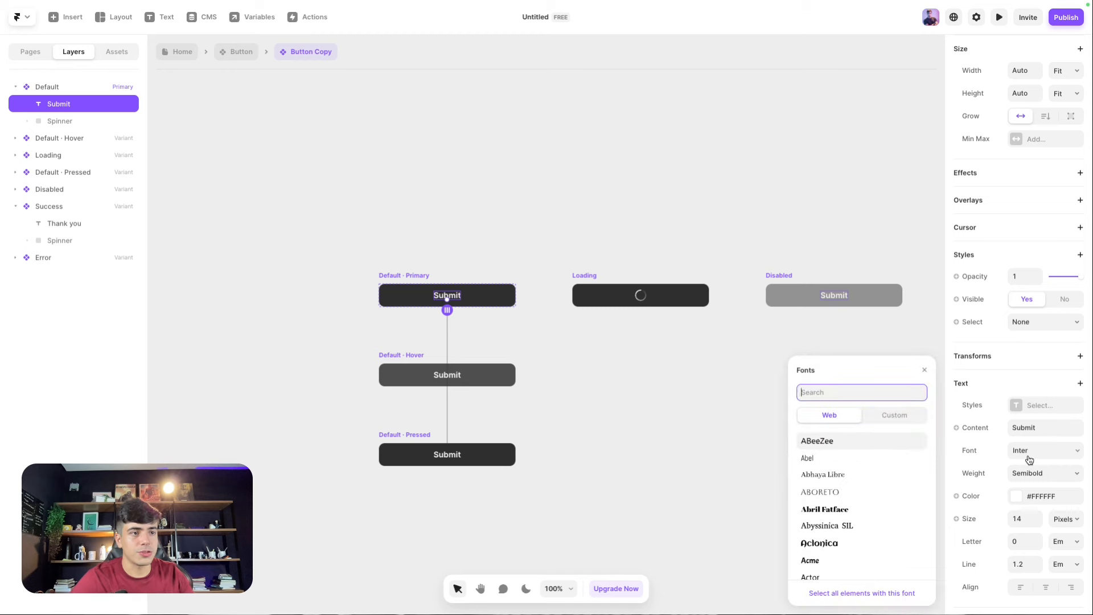
pyautogui.write('epilo')
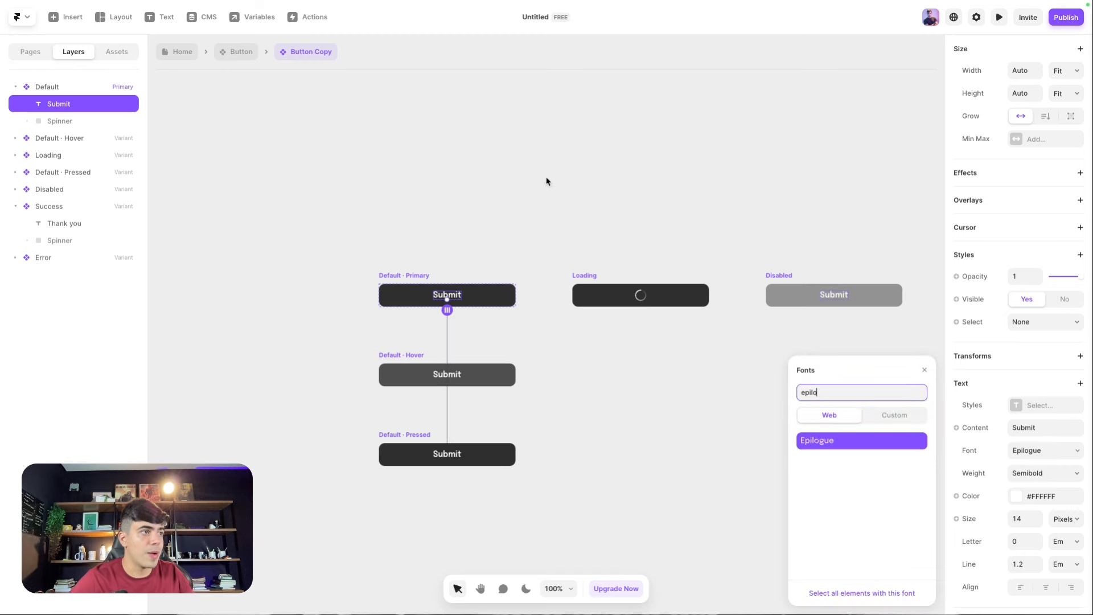
pyautogui.click(547, 178)
# Step: Make the Default button variant's height Fit content with padding 16
pyautogui.click(424, 275)
pyautogui.scroll(3, 1039, 251)
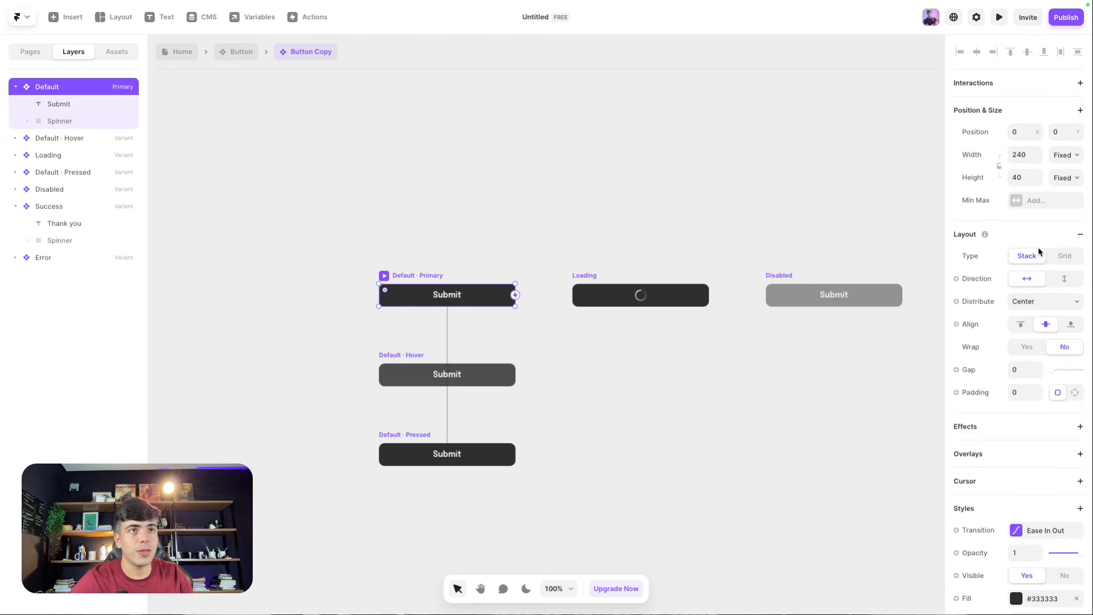
pyautogui.click(1058, 178)
pyautogui.click(1055, 215)
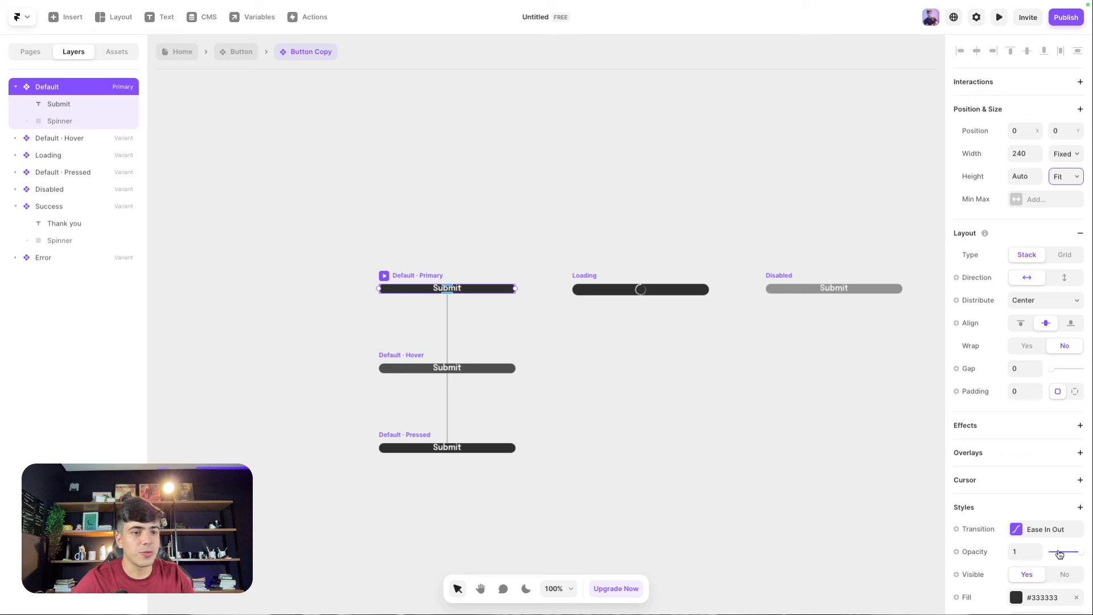
pyautogui.scroll(-4, 1025, 256)
pyautogui.click(1020, 190)
pyautogui.write('1')
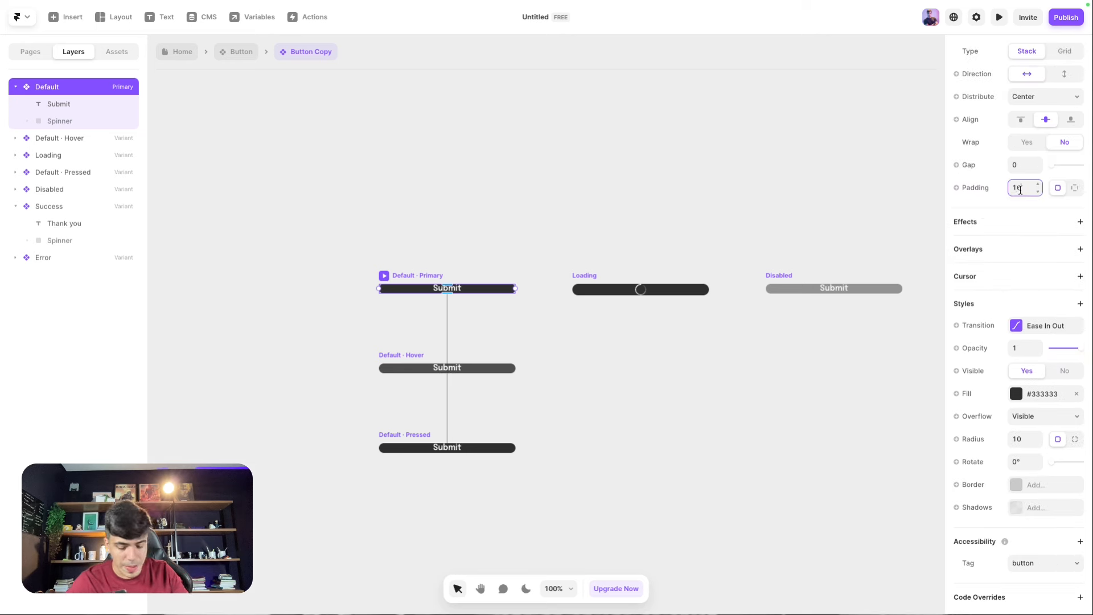
pyautogui.write('6')
pyautogui.press('Return')
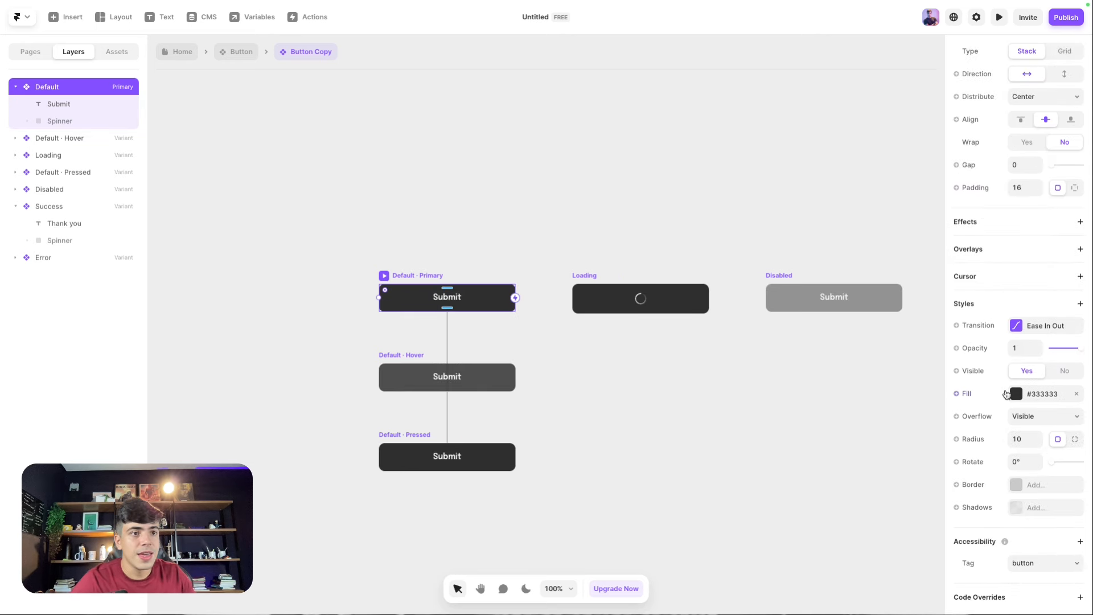
# Step: Look up the orange colour value of the word 'Talk' in the Lets Talk heading
pyautogui.click(1008, 394)
pyautogui.click(555, 292)
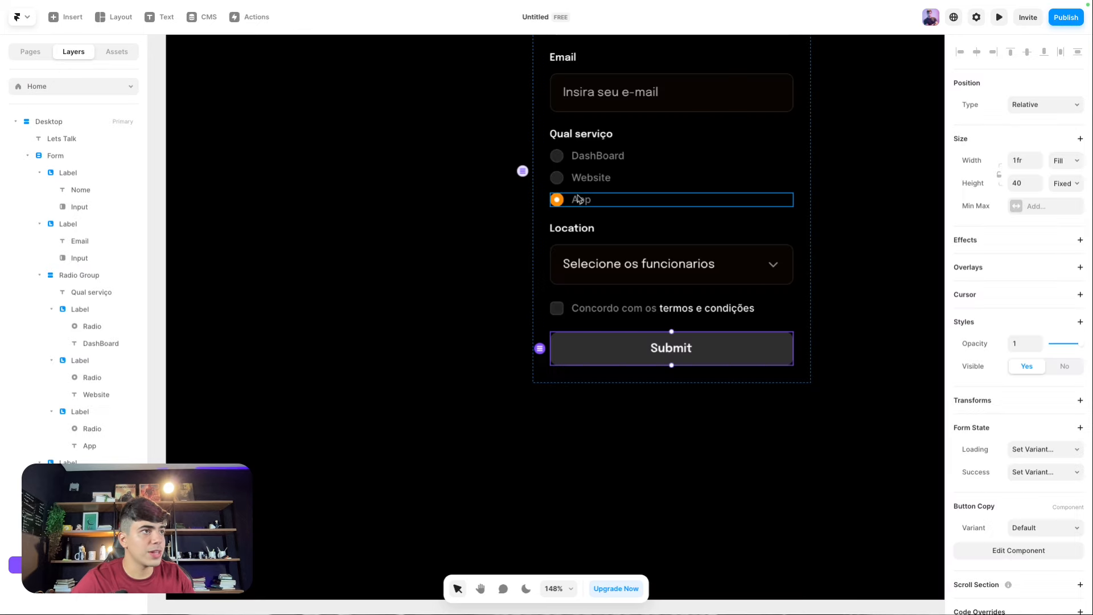
pyautogui.scroll(5, 720, 228)
pyautogui.click(719, 137)
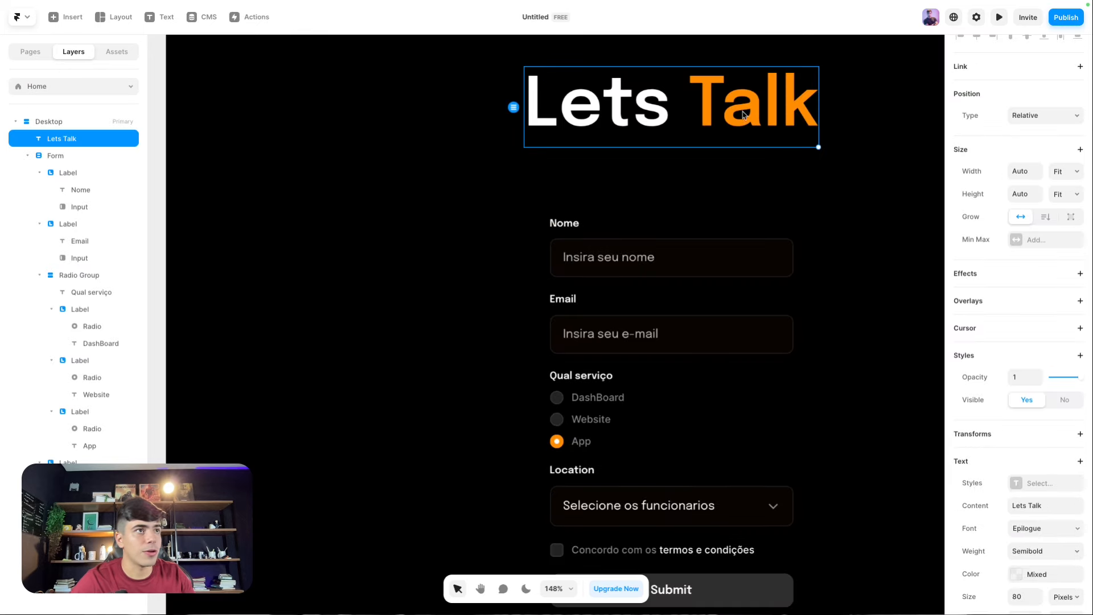
pyautogui.scroll(-1, 998, 468)
pyautogui.doubleClick(766, 118)
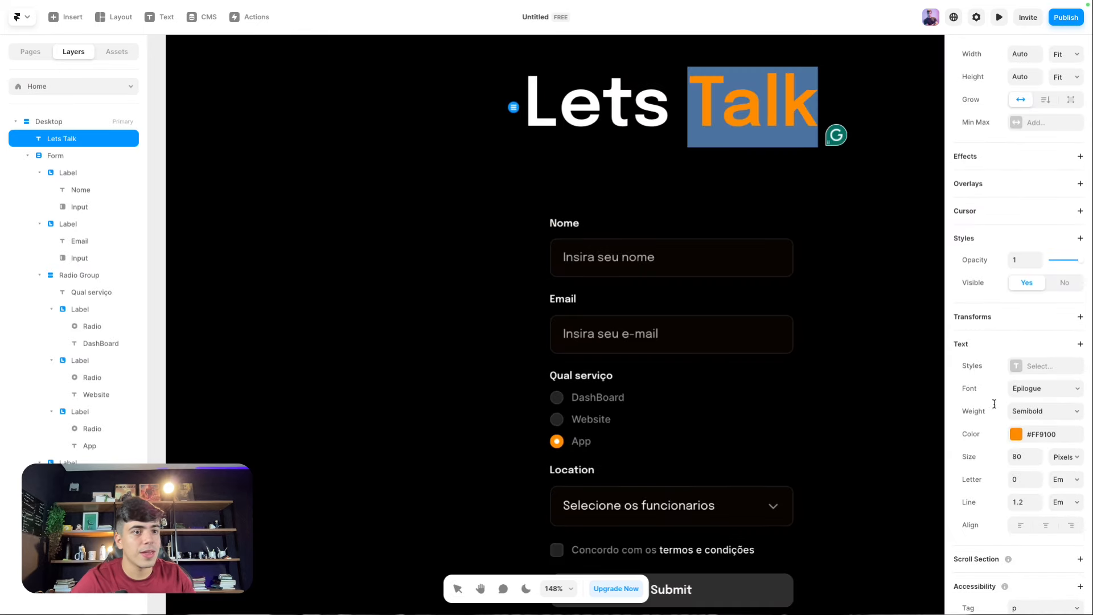
pyautogui.click(1016, 435)
pyautogui.hotkey('ctrl', 'c')
pyautogui.press('Escape')
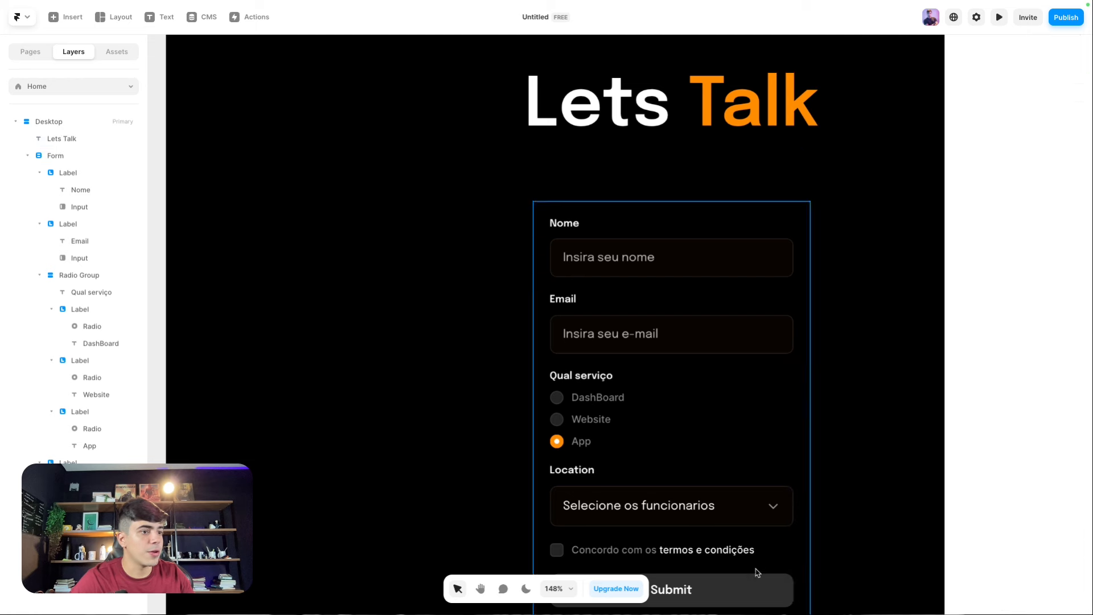
# Step: Paste that orange hex value into the Submit button's fill
pyautogui.doubleClick(750, 583)
pyautogui.click(1016, 394)
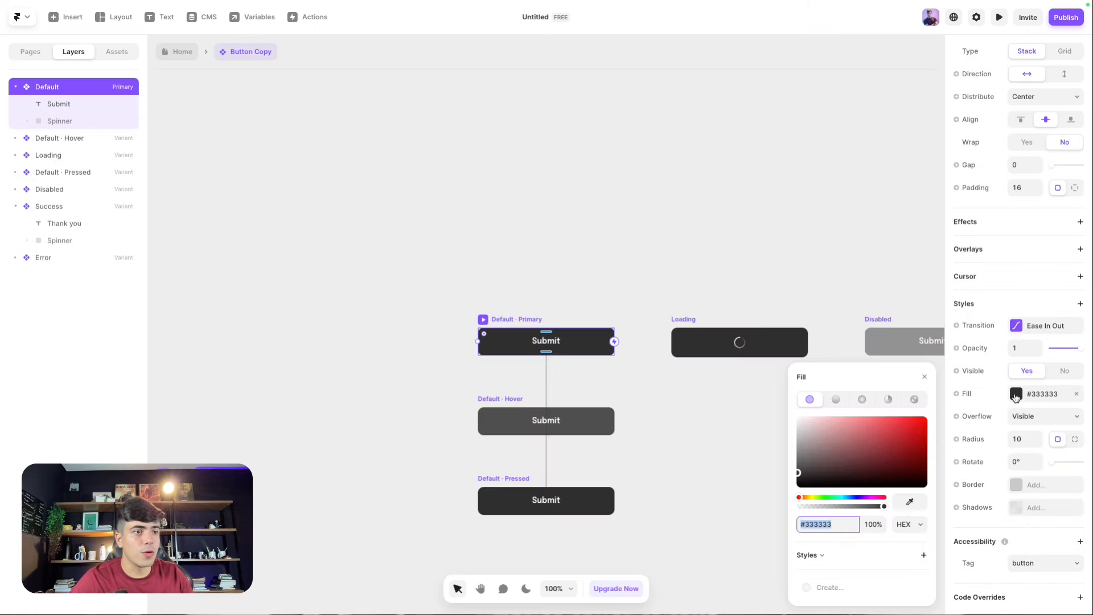
pyautogui.hotkey('ctrl', 'v')
pyautogui.press('Return')
pyautogui.click(572, 275)
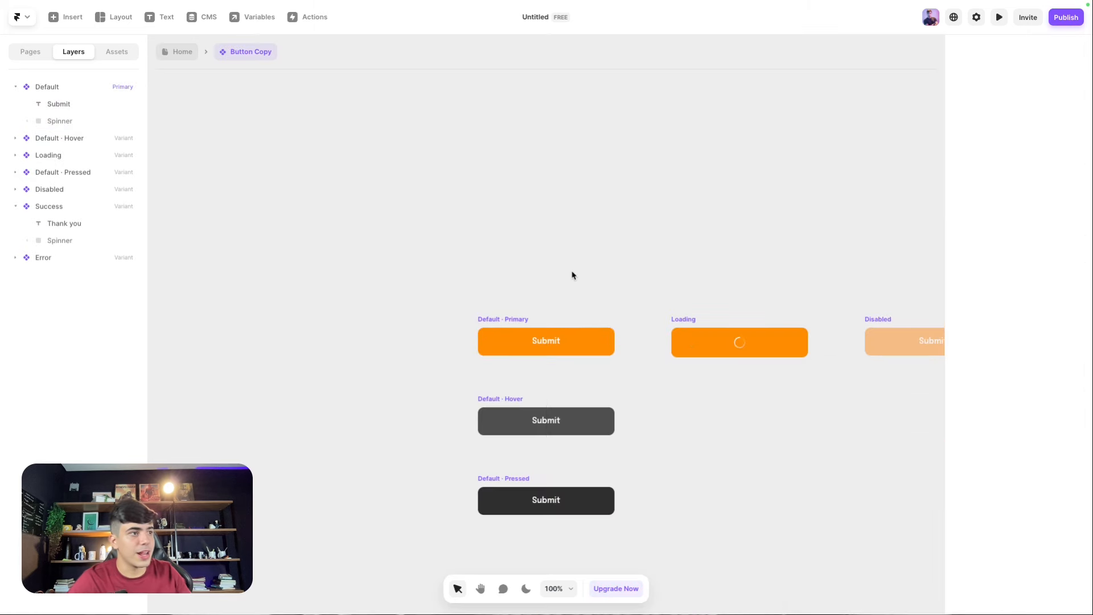
# Step: Try a black Submit label colour, then undo it, keeping the Semibold weight
pyautogui.click(537, 344)
pyautogui.click(1036, 473)
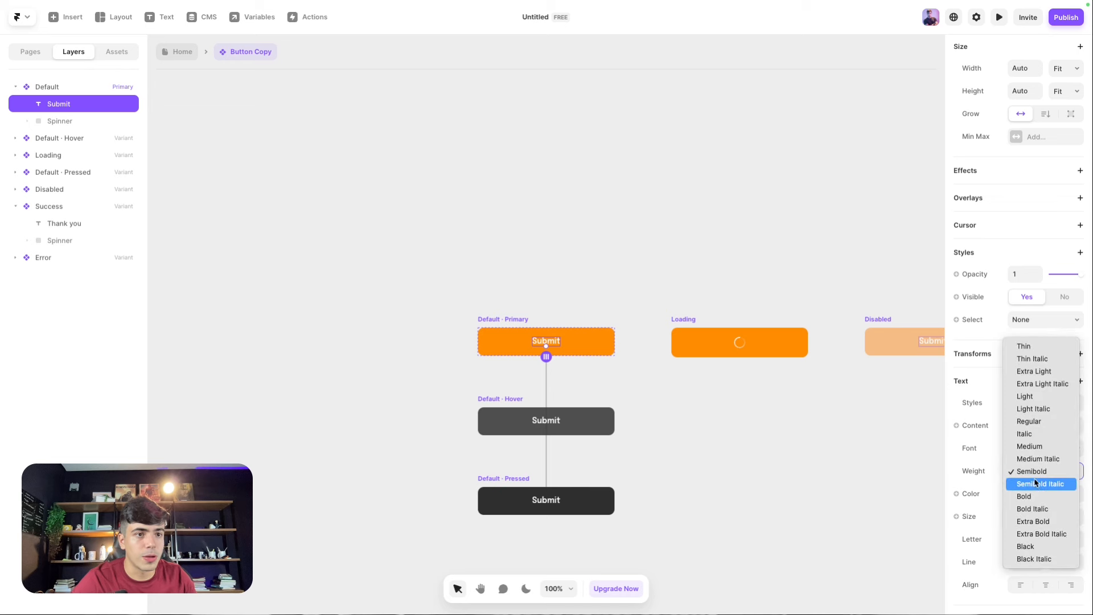
pyautogui.press('Escape')
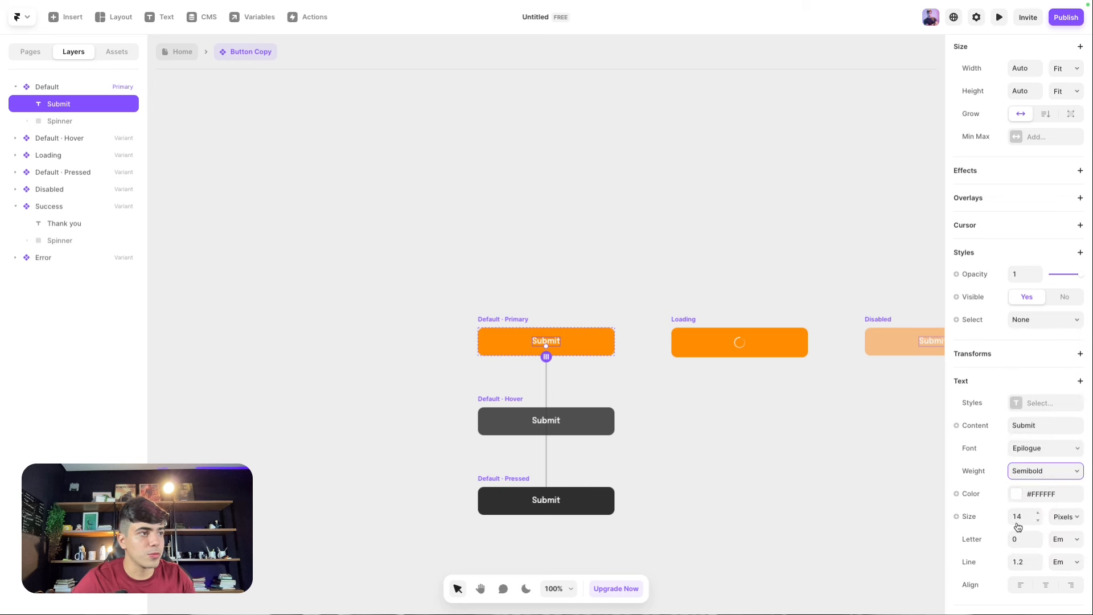
pyautogui.click(1018, 499)
pyautogui.moveTo(886, 454); pyautogui.dragTo(718, 521)
pyautogui.click(517, 253)
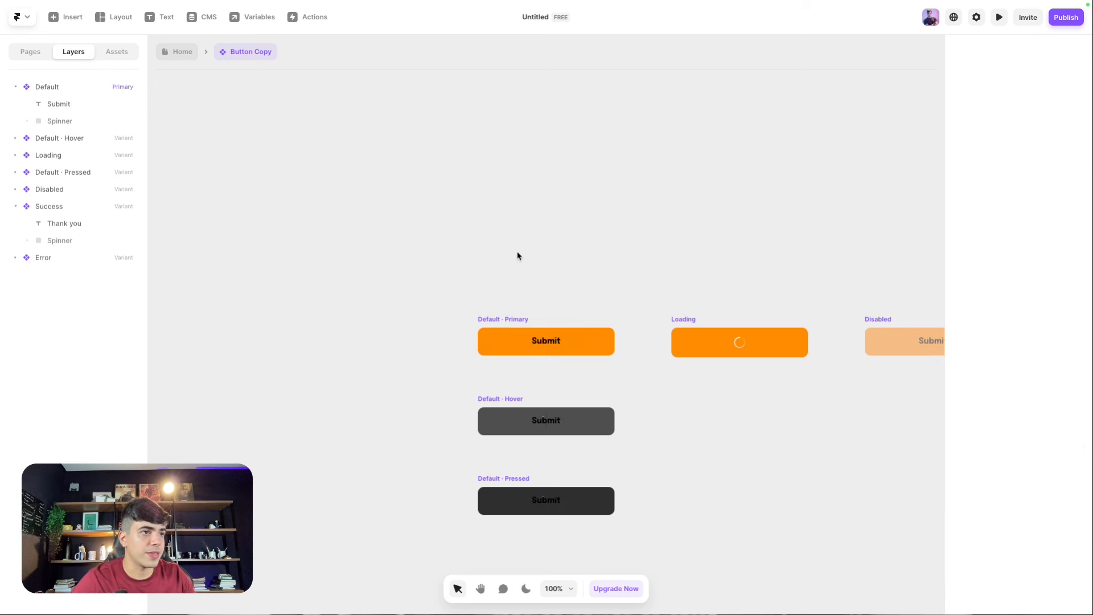
pyautogui.press('super+z')
pyautogui.click(518, 254)
# Step: Darken the Default variant's orange fill slightly to #ED8600
pyautogui.click(504, 315)
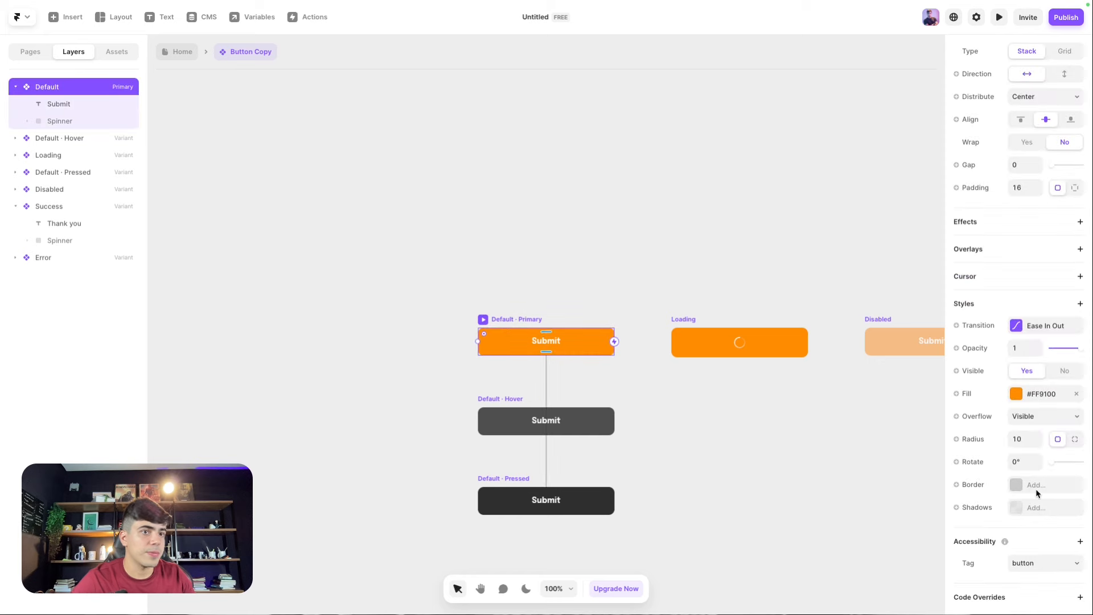
pyautogui.click(1017, 393)
pyautogui.moveTo(927, 430); pyautogui.dragTo(930, 425)
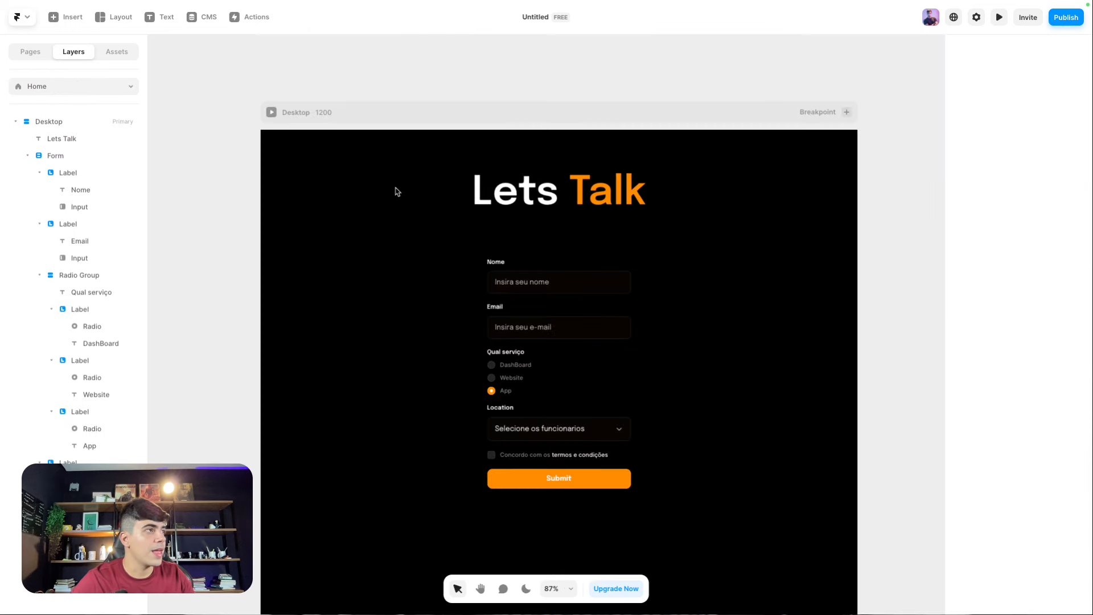
# Step: Change the submit button's label text to 'Começar projeto'
pyautogui.click(547, 479)
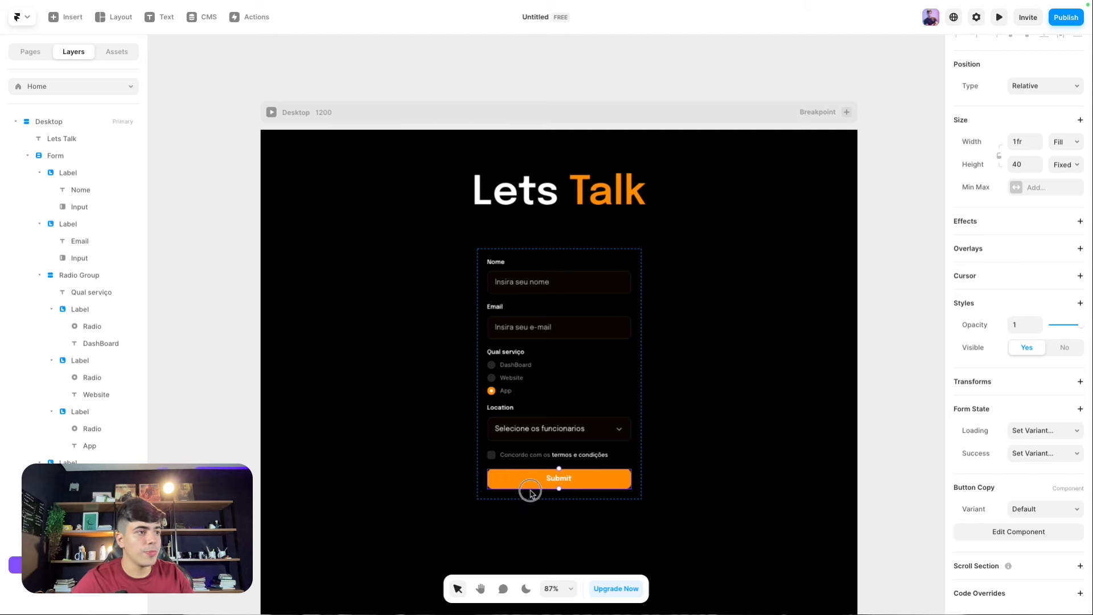
pyautogui.doubleClick(534, 484)
pyautogui.doubleClick(547, 342)
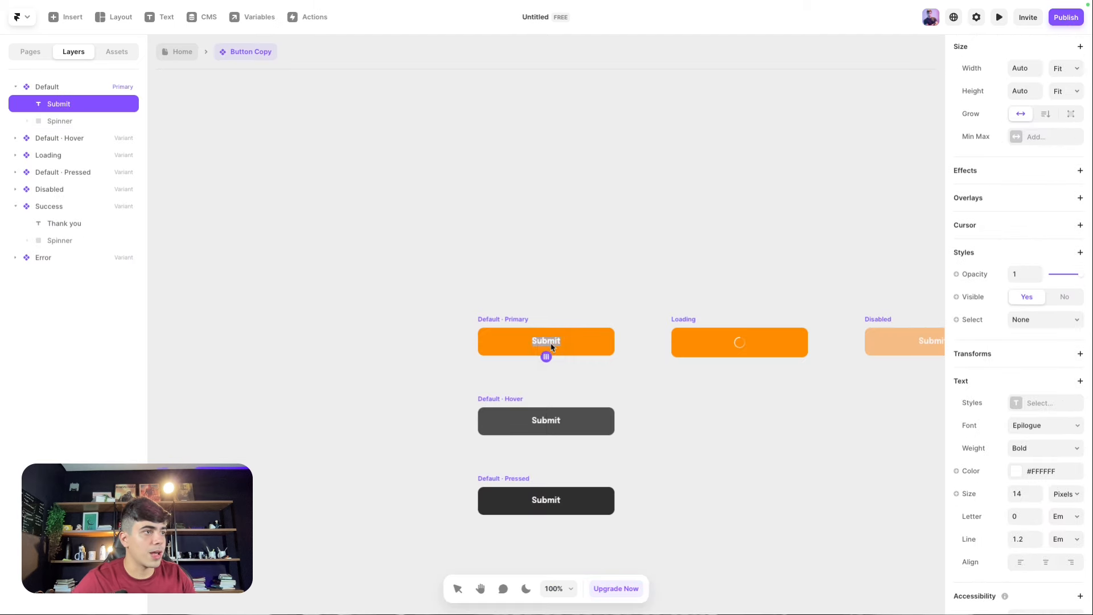
pyautogui.write('Enviar')
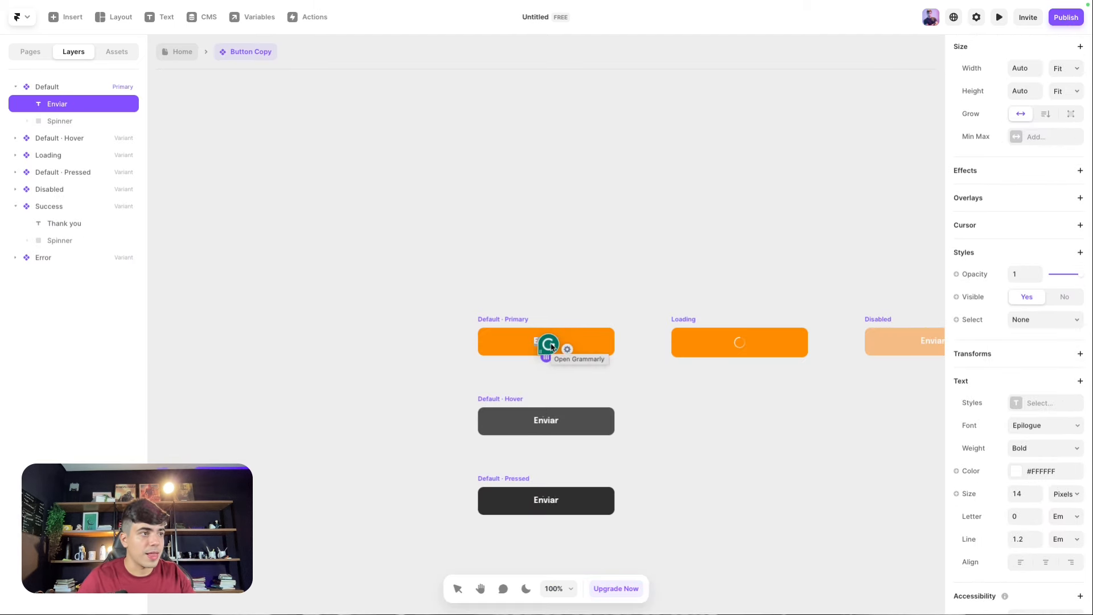
pyautogui.press('super+a')
pyautogui.write('Coem')
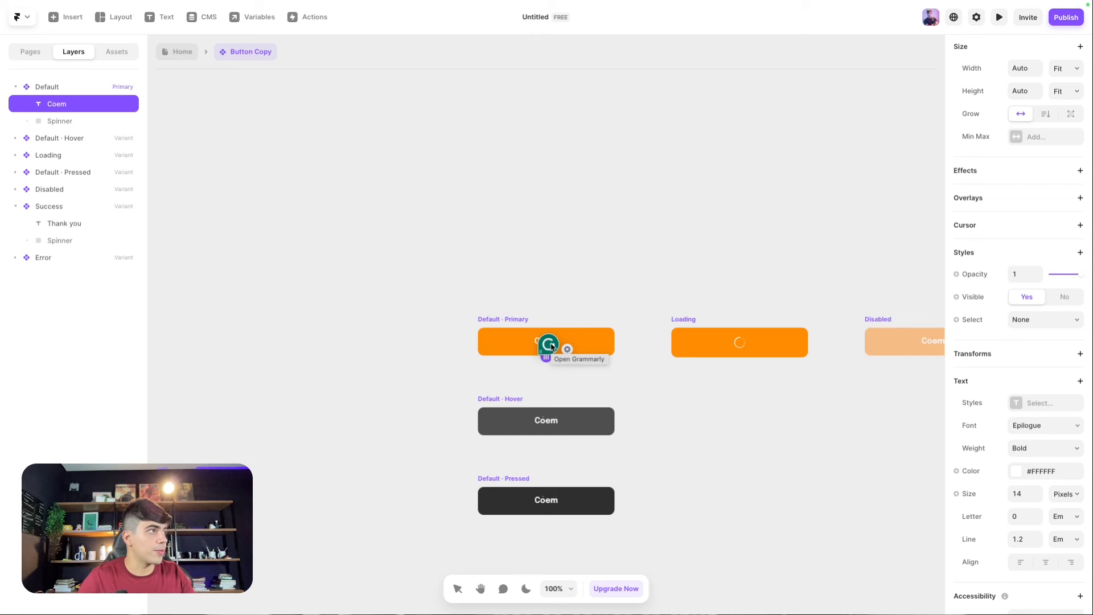
pyautogui.press('BackSpace')
pyautogui.press('BackSpace')
pyautogui.write('meçar')
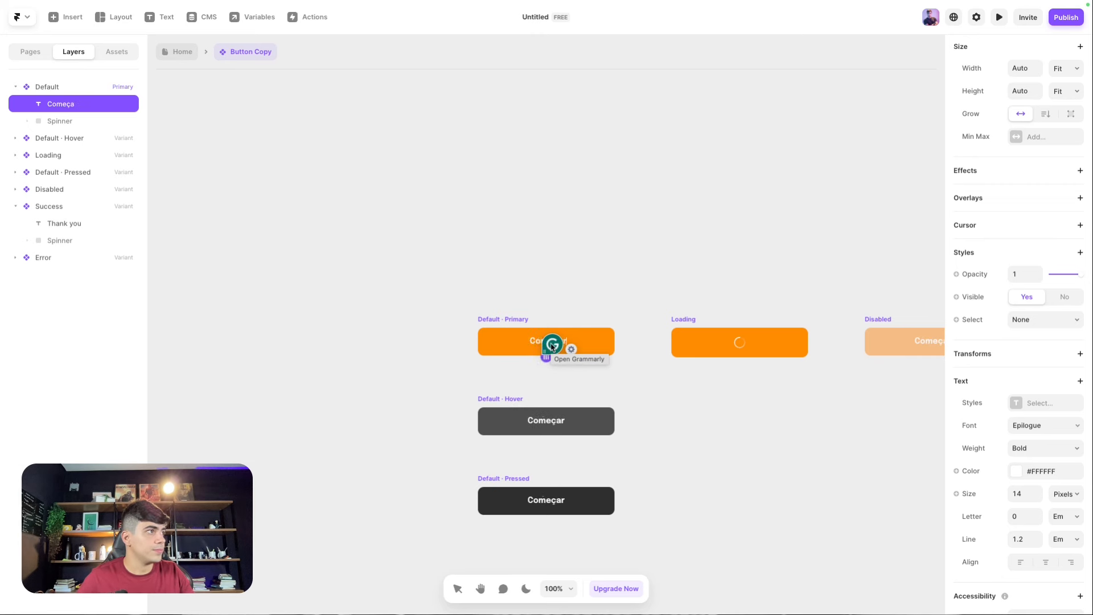
pyautogui.write(' projeto')
pyautogui.press('Escape')
pyautogui.press('Escape')
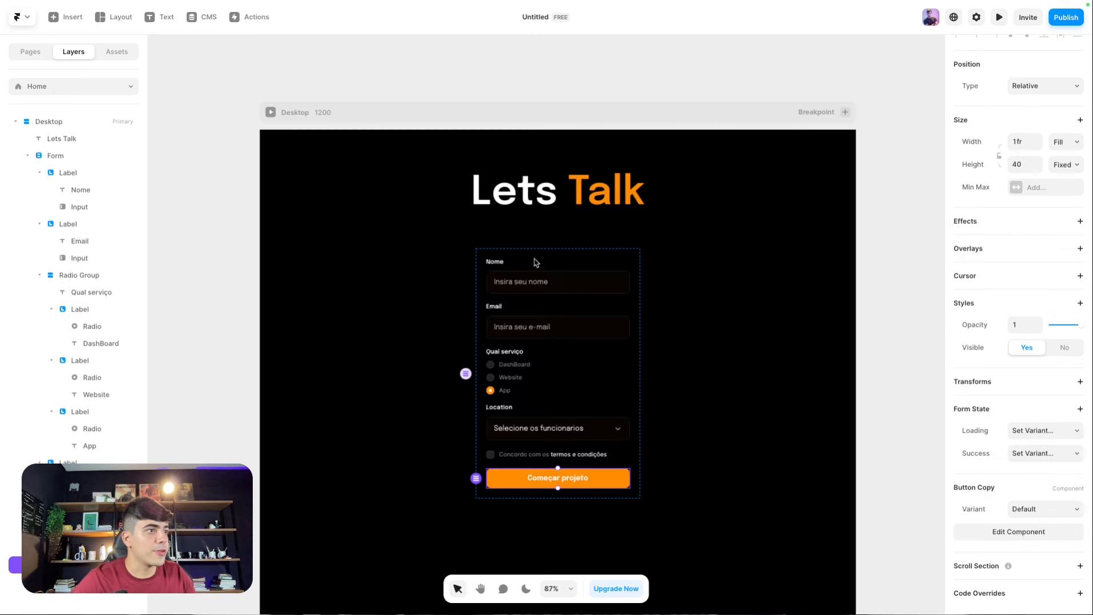
pyautogui.scroll(-1, 368, 275)
pyautogui.click(215, 121)
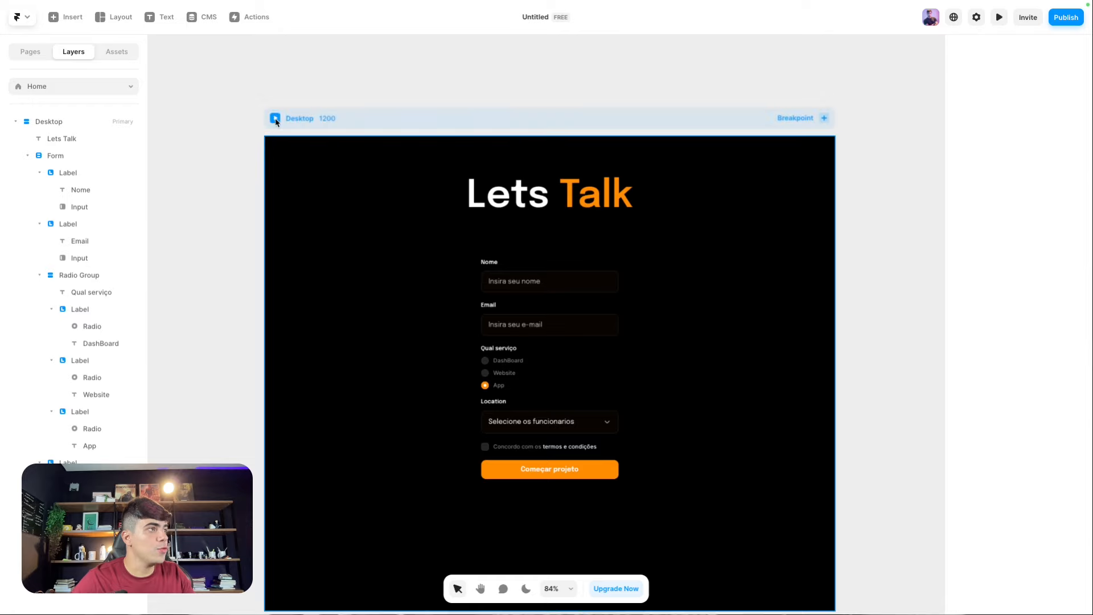
# Step: Preview the form, autofill the fields, pick 0 - 10 Funcionarios, accept terms and submit
pyautogui.click(275, 118)
pyautogui.click(496, 225)
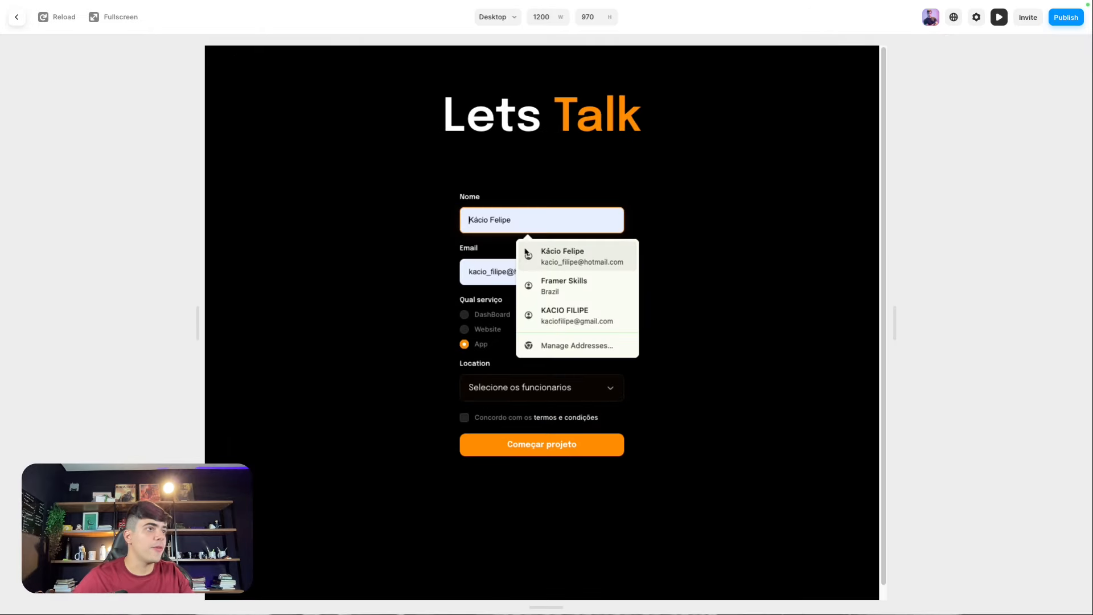
pyautogui.click(544, 261)
pyautogui.click(468, 318)
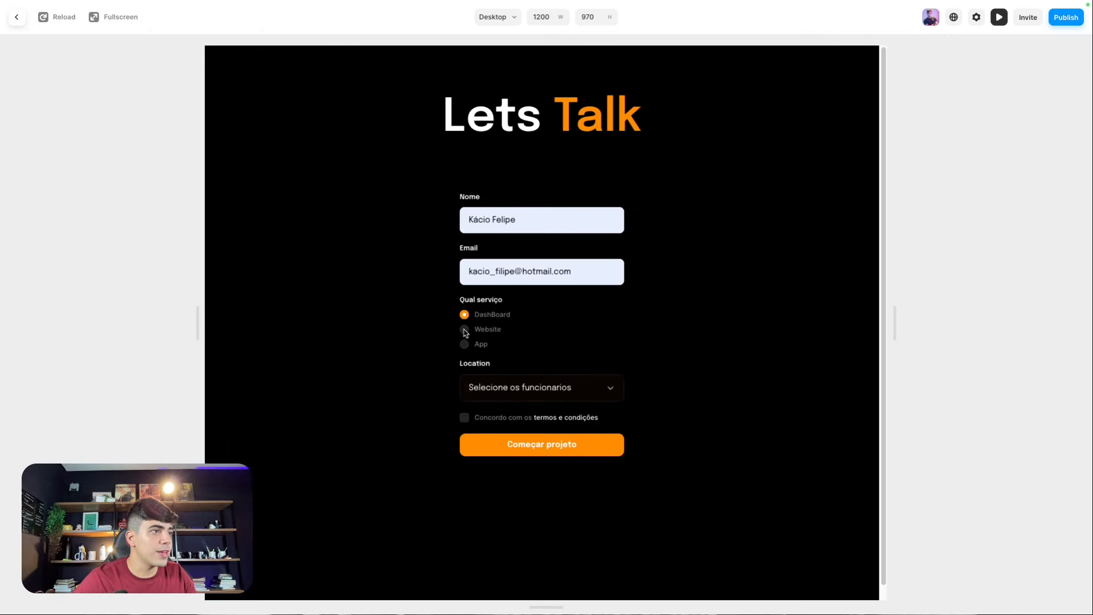
pyautogui.click(525, 399)
pyautogui.click(533, 398)
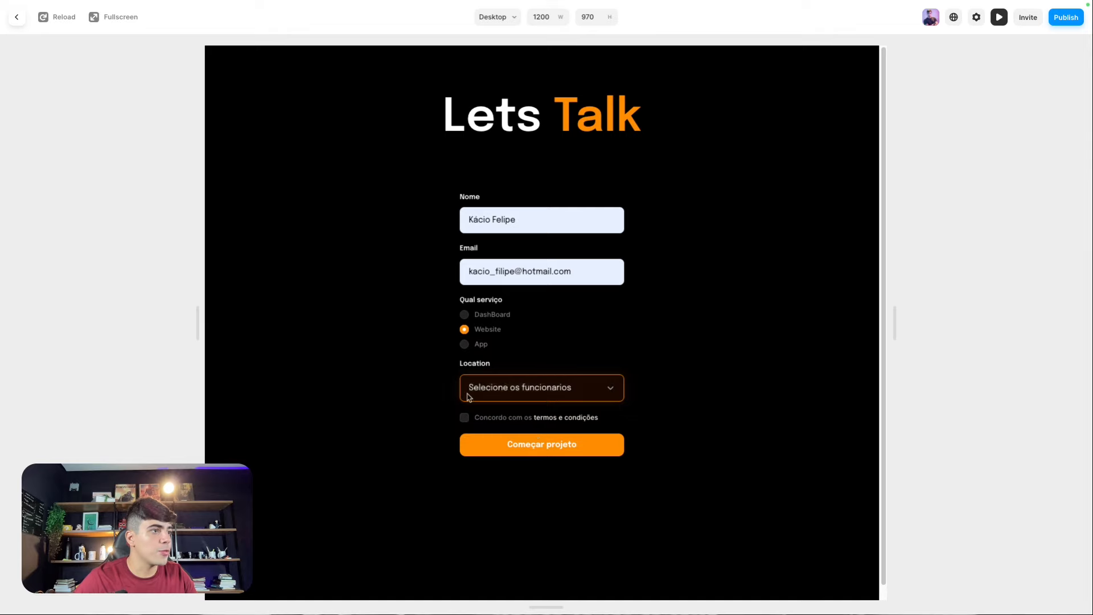
pyautogui.click(465, 420)
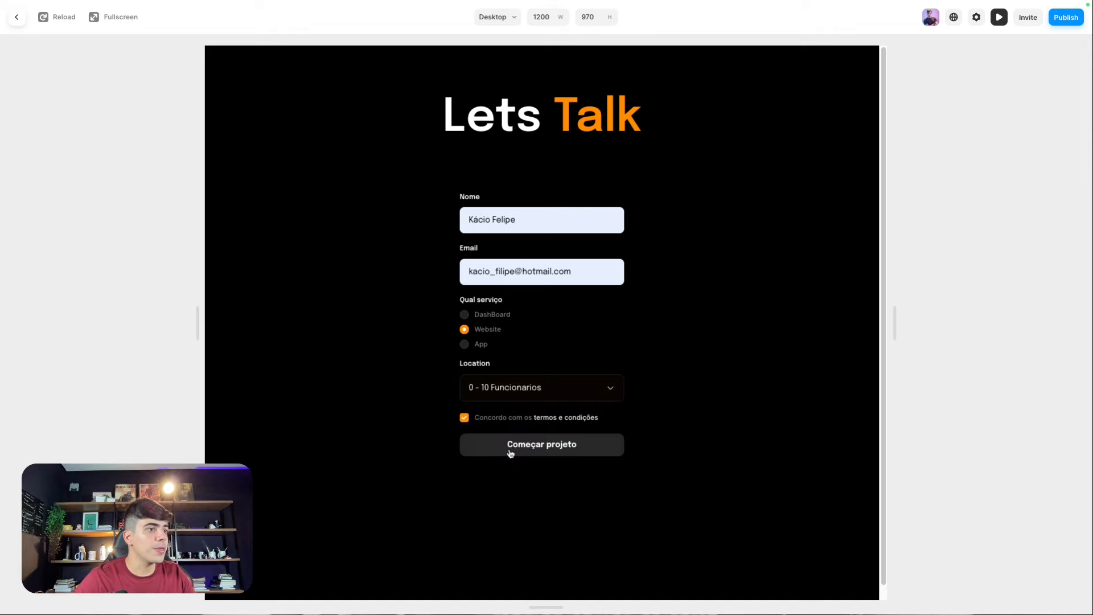
pyautogui.click(553, 448)
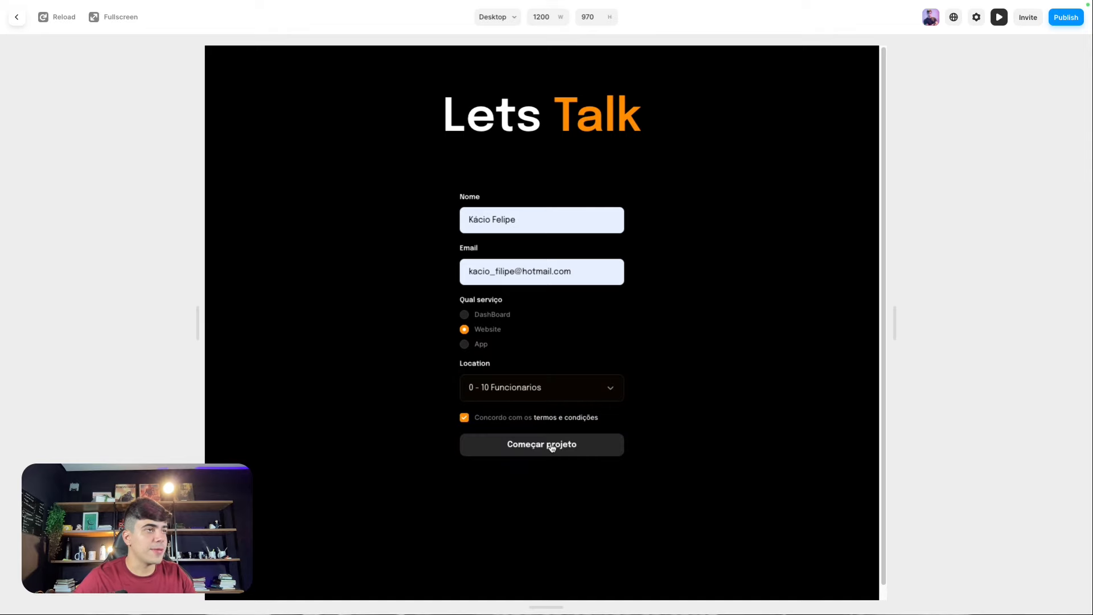
pyautogui.click(16, 17)
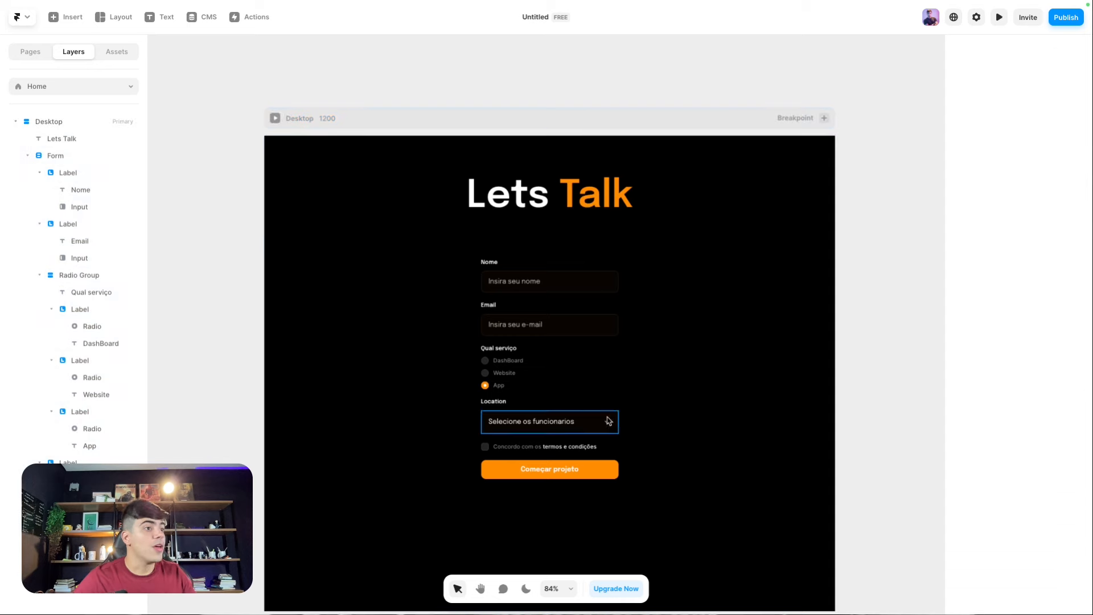
# Step: Select the Começar projeto button and inspect its component's variants
pyautogui.click(605, 469)
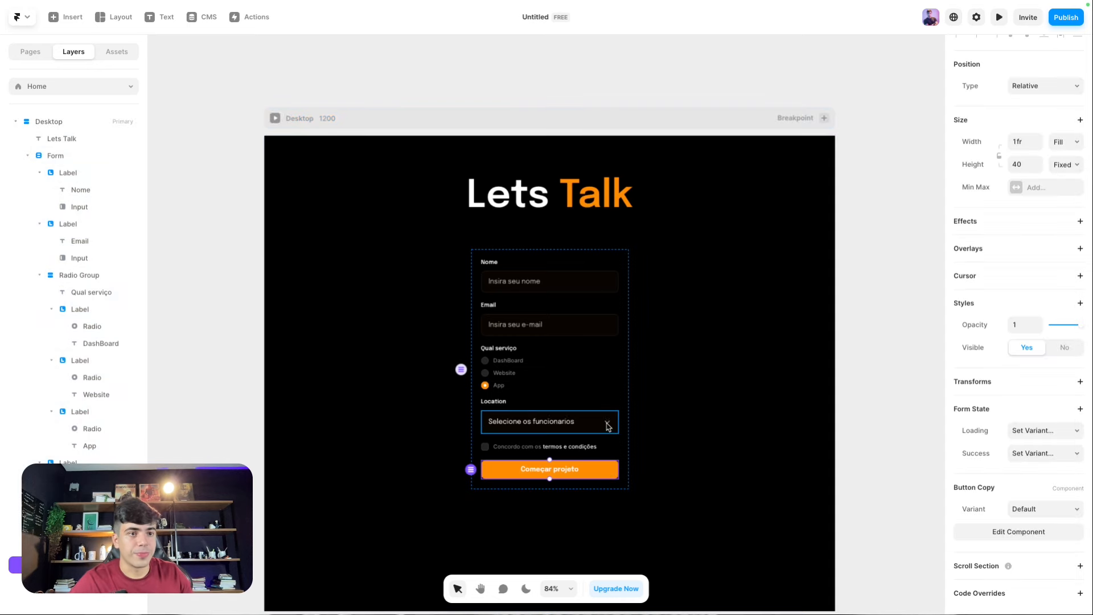
pyautogui.scroll(-1, 608, 426)
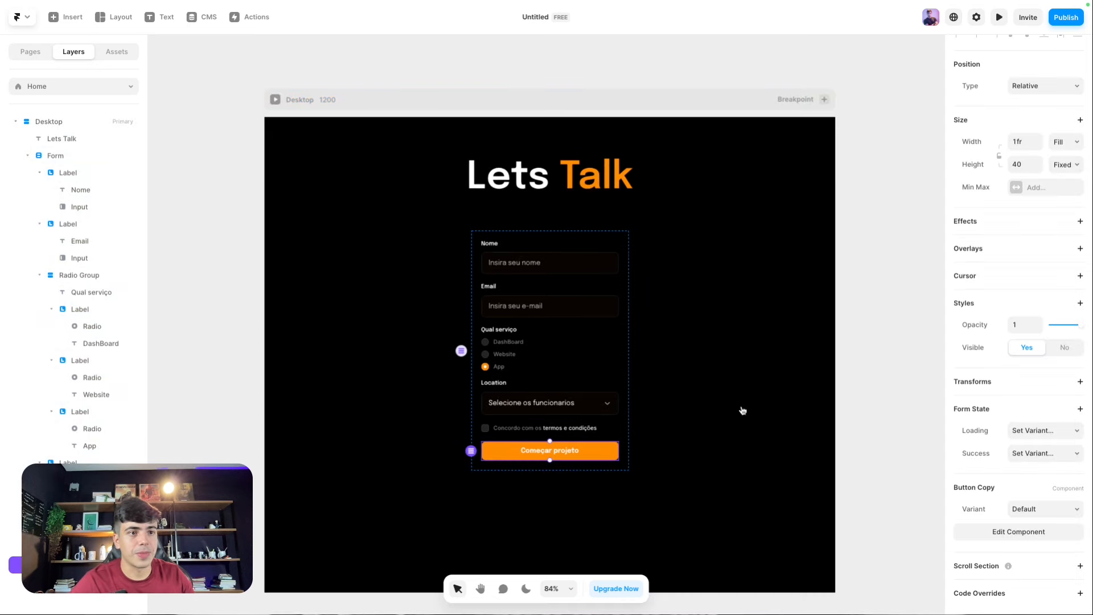
pyautogui.scroll(3, 561, 407)
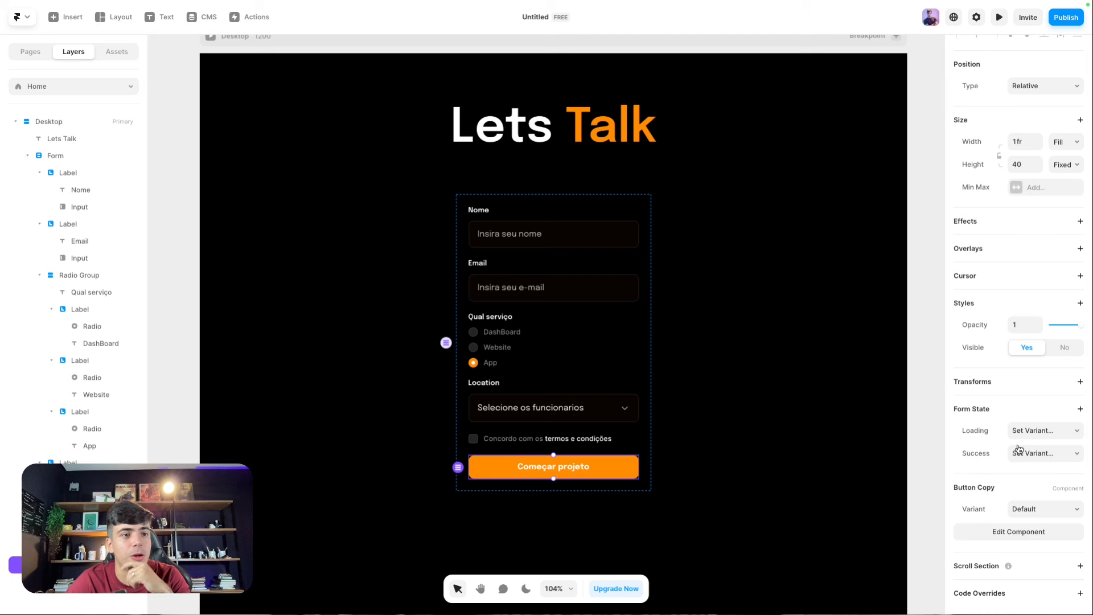
pyautogui.click(1022, 431)
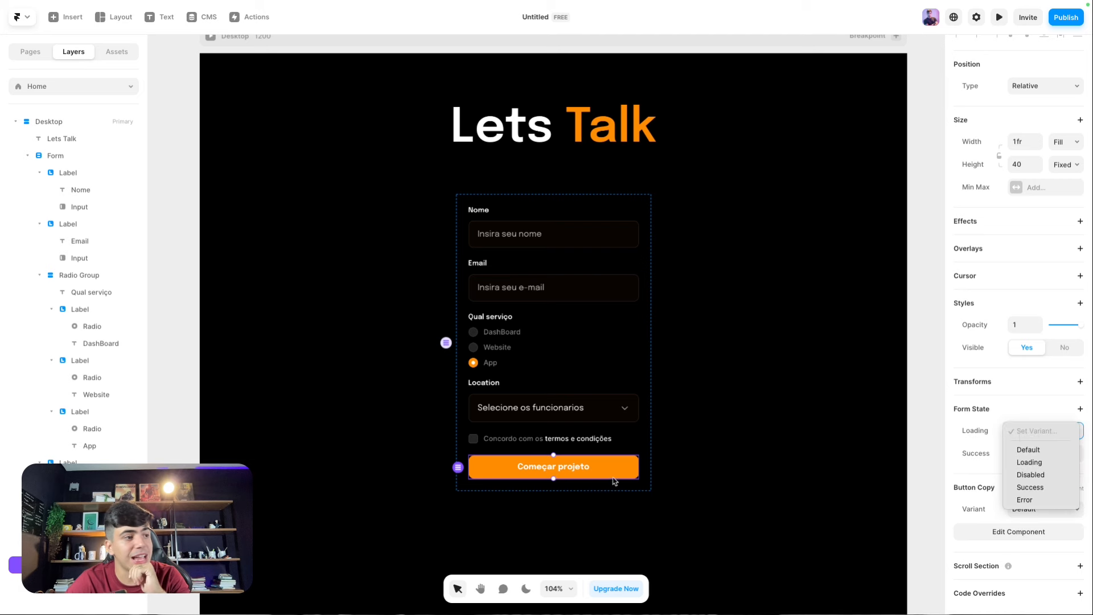
pyautogui.click(615, 482)
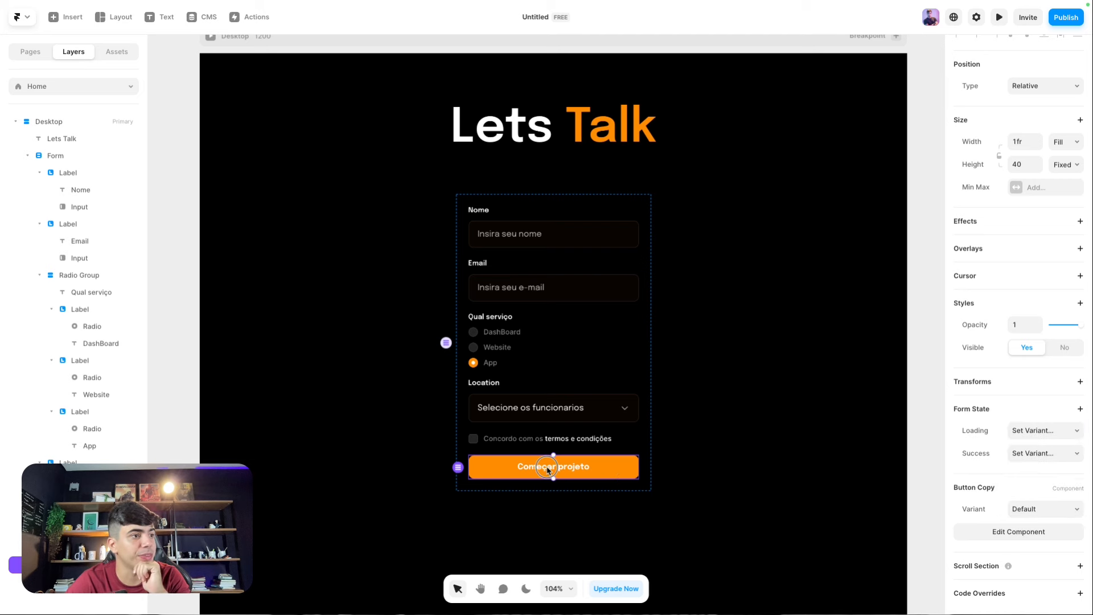
pyautogui.doubleClick(549, 470)
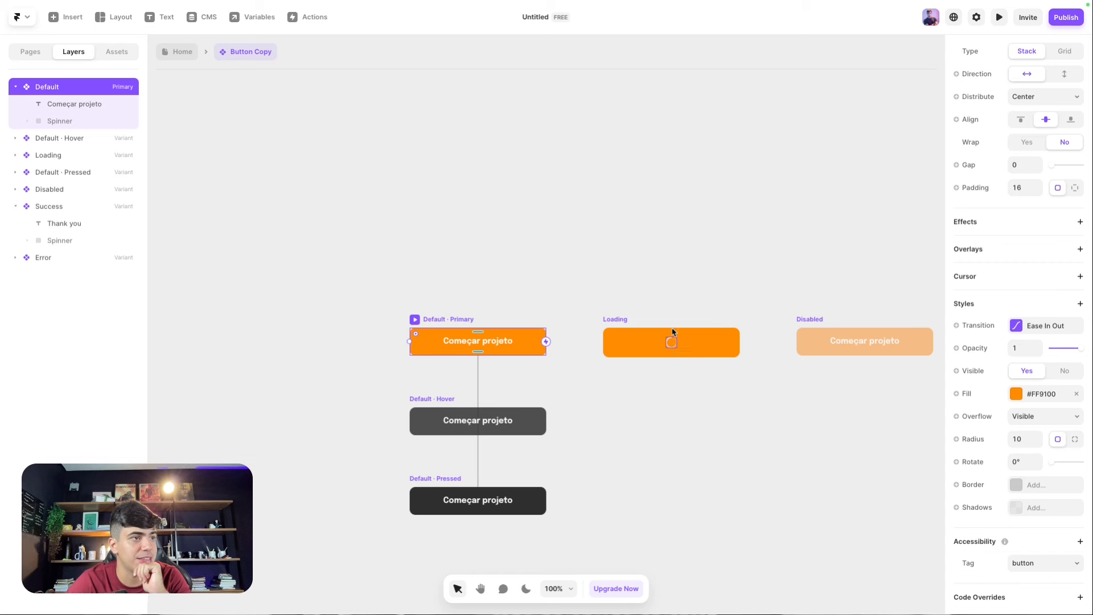
pyautogui.doubleClick(669, 295)
# Step: Set the button's Form State Loading option to the Loading variant
pyautogui.click(1025, 509)
pyautogui.click(966, 449)
pyautogui.click(1012, 429)
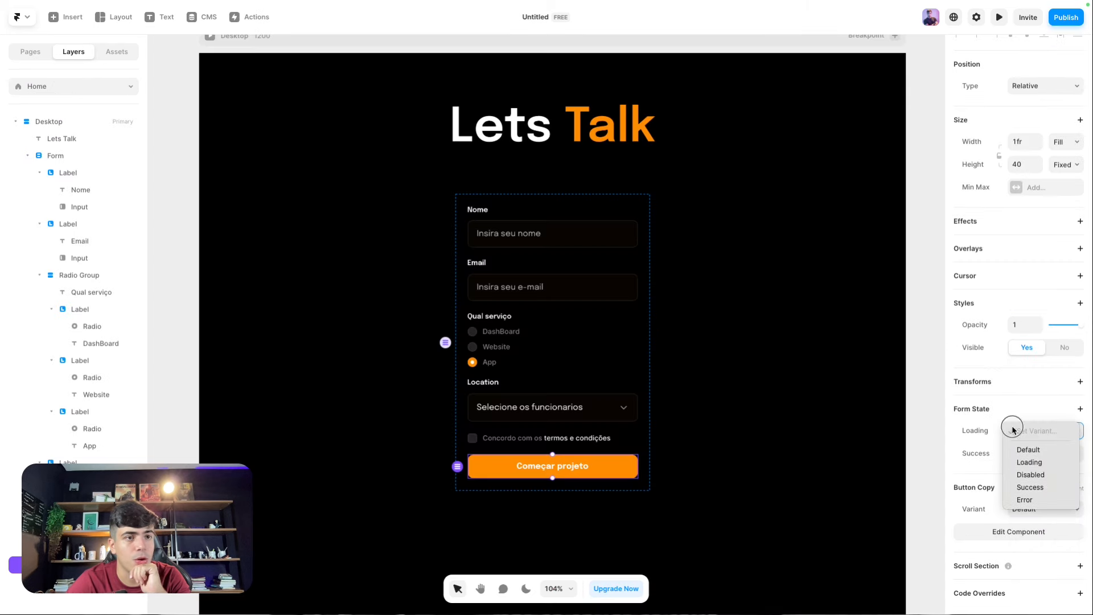
pyautogui.click(1030, 465)
pyautogui.click(1031, 456)
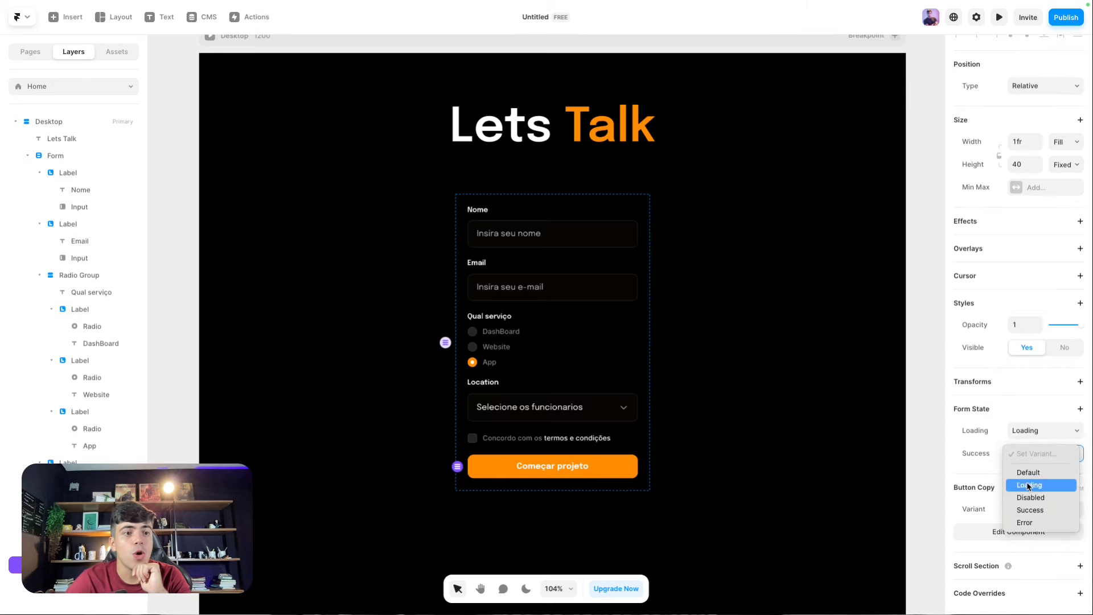
pyautogui.click(965, 472)
# Step: Give the button's Success variant a turquoise #00FFD9 fill
pyautogui.doubleClick(547, 468)
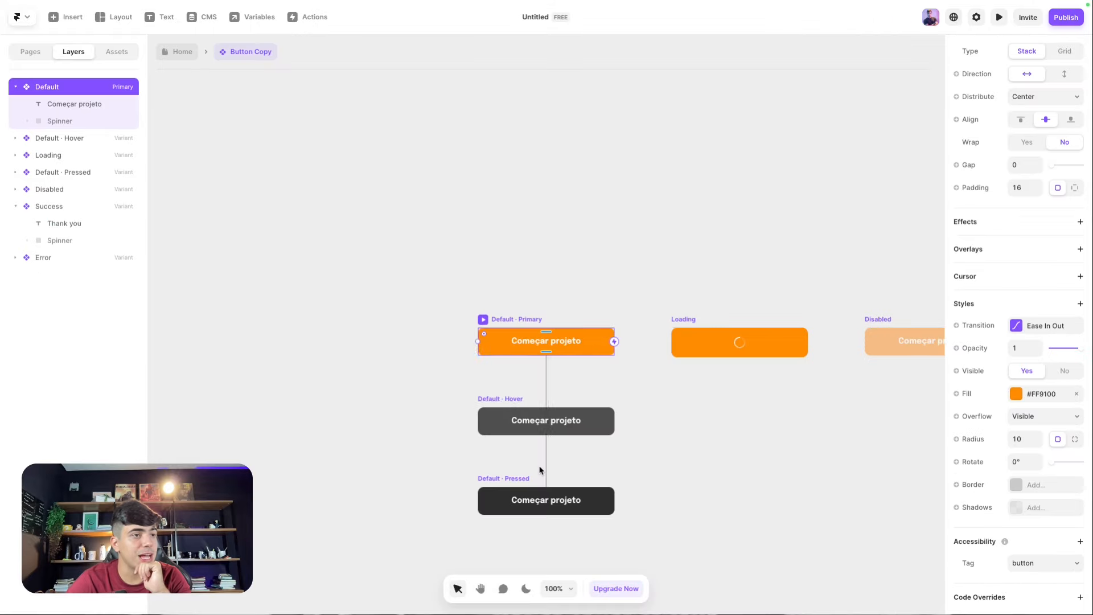
pyautogui.hscroll(10, 686, 432)
pyautogui.hscroll(10, 821, 359)
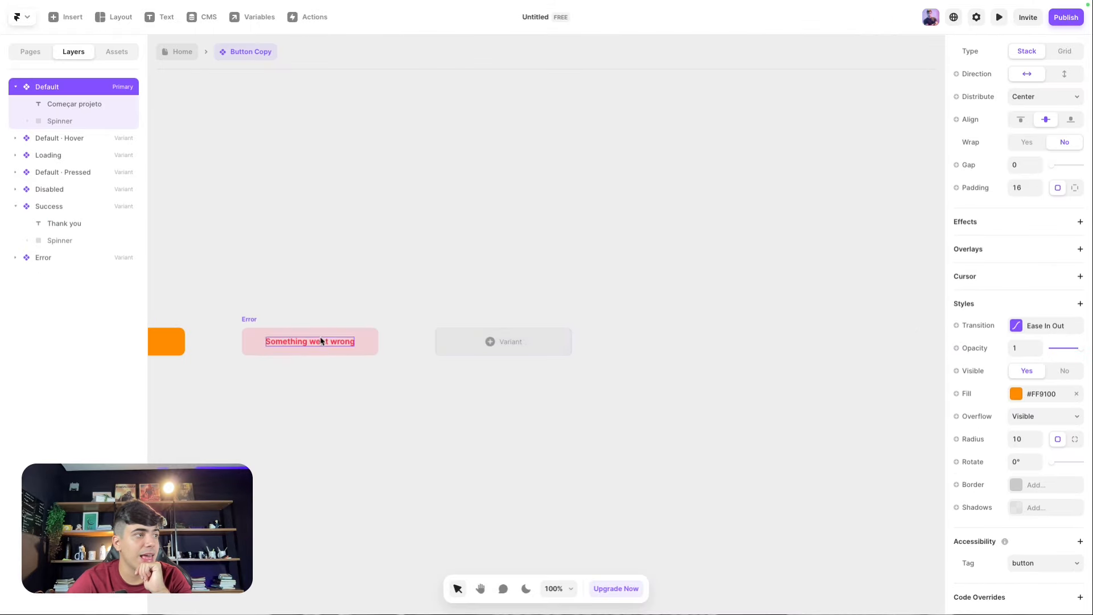
pyautogui.hscroll(-7, 430, 342)
pyautogui.click(408, 340)
pyautogui.hscroll(-6, 403, 334)
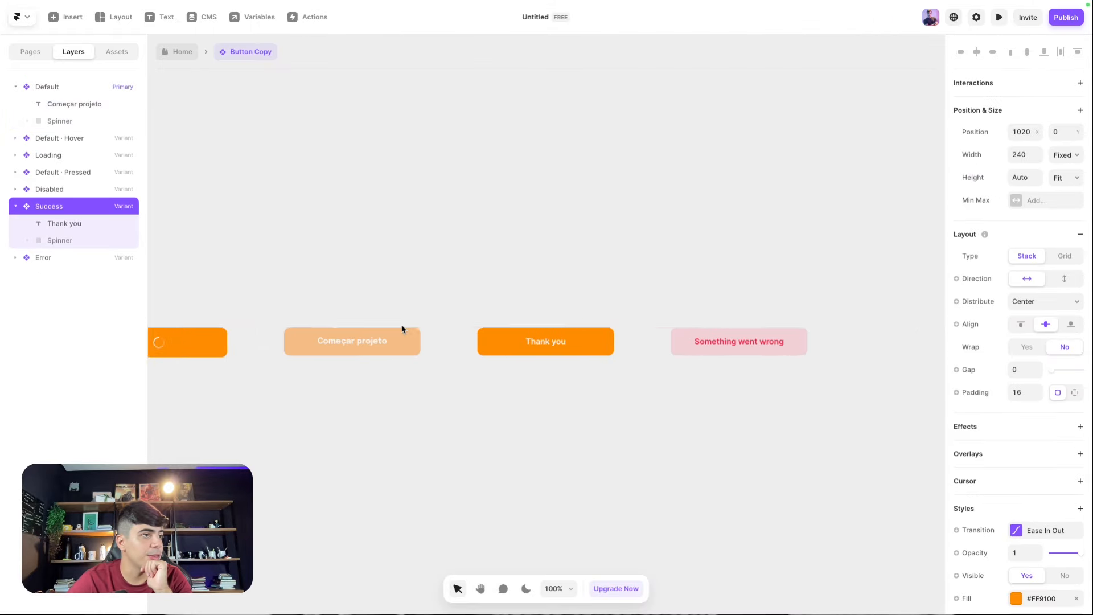
pyautogui.scroll(-2, 1008, 560)
pyautogui.click(1016, 502)
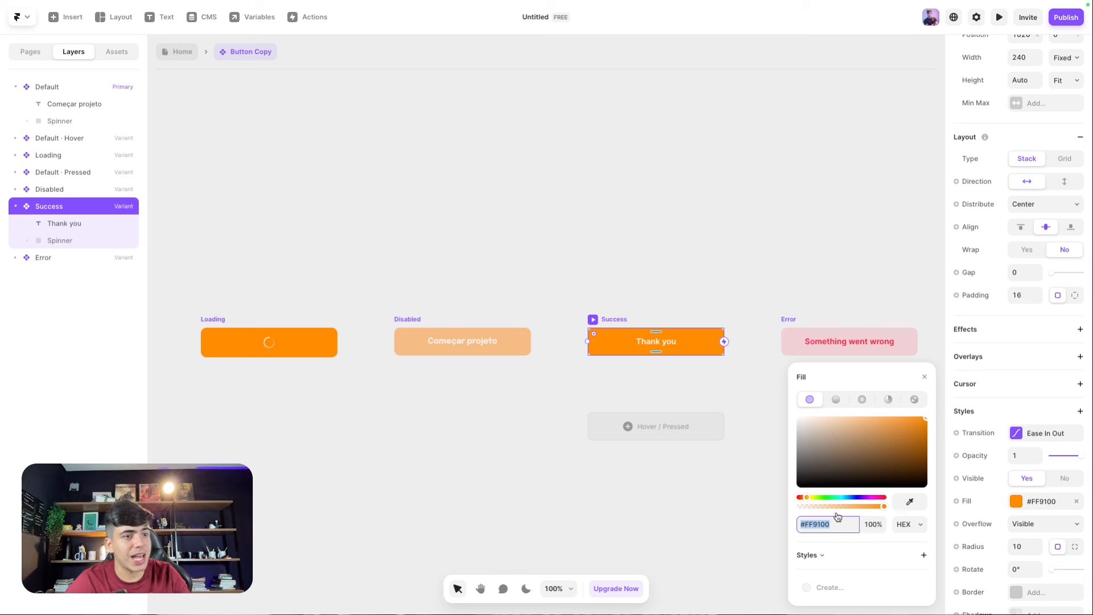
pyautogui.moveTo(806, 498); pyautogui.dragTo(840, 501)
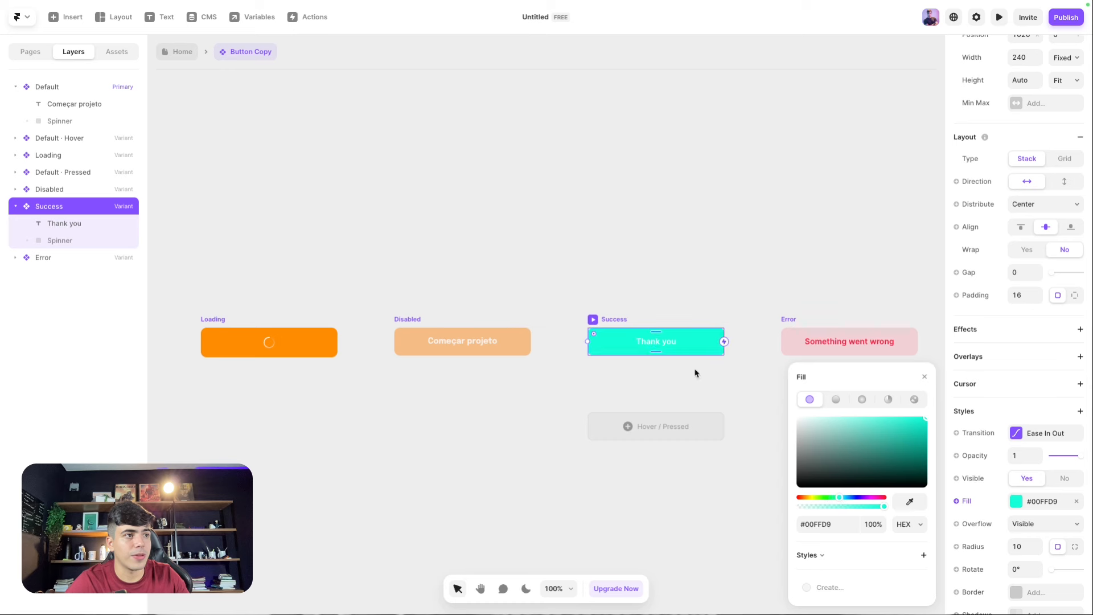
# Step: Set the Thank you text to Epilogue Semibold in black
pyautogui.click(652, 342)
pyautogui.scroll(-2, 1034, 564)
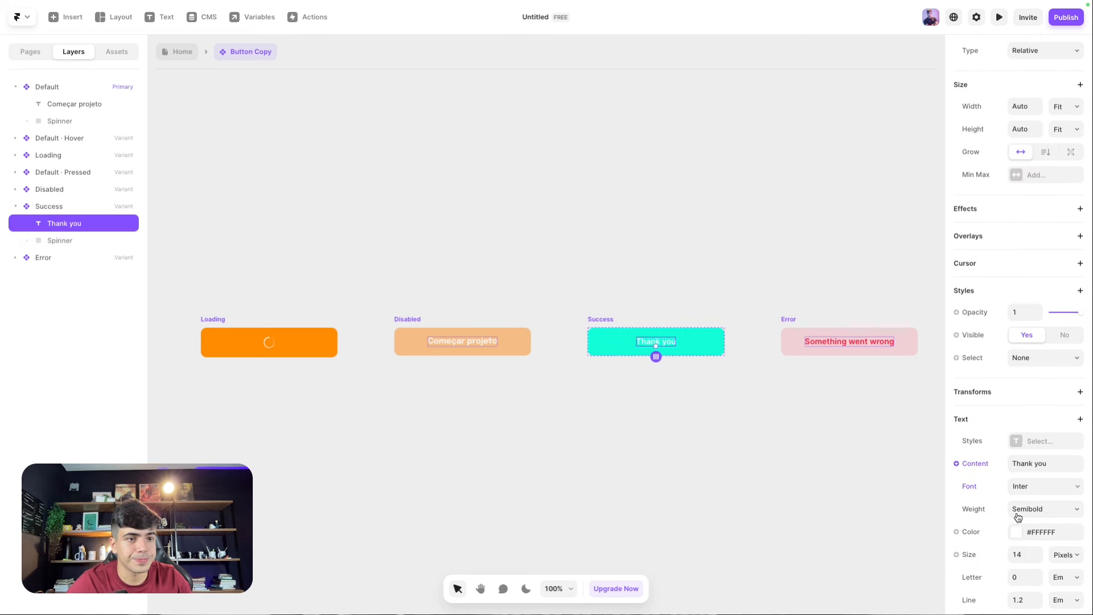
pyautogui.click(1018, 488)
pyautogui.write('epilo')
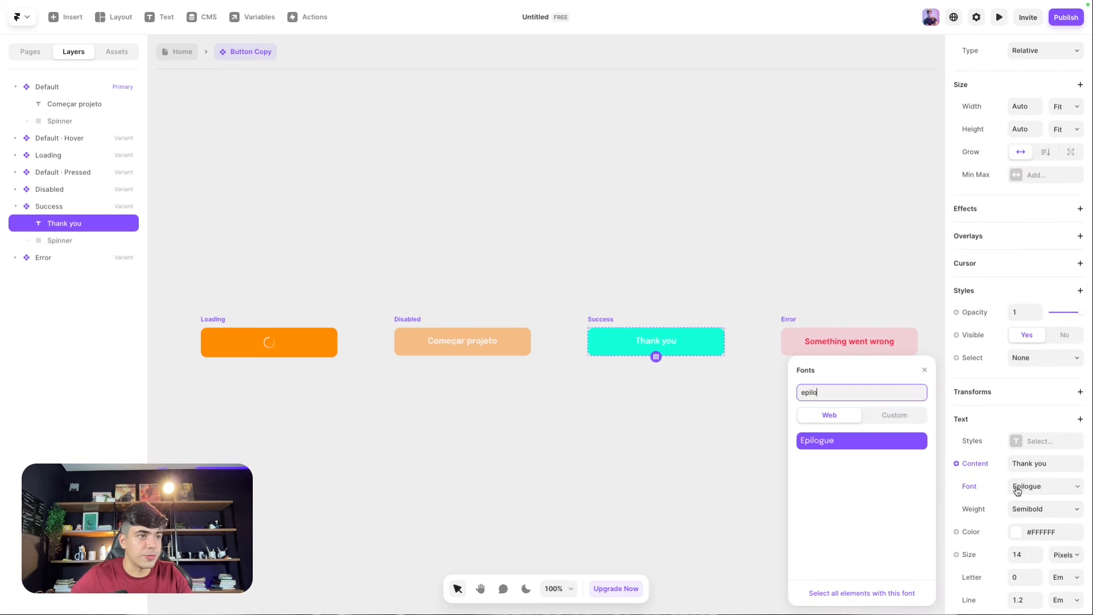
pyautogui.click(1040, 516)
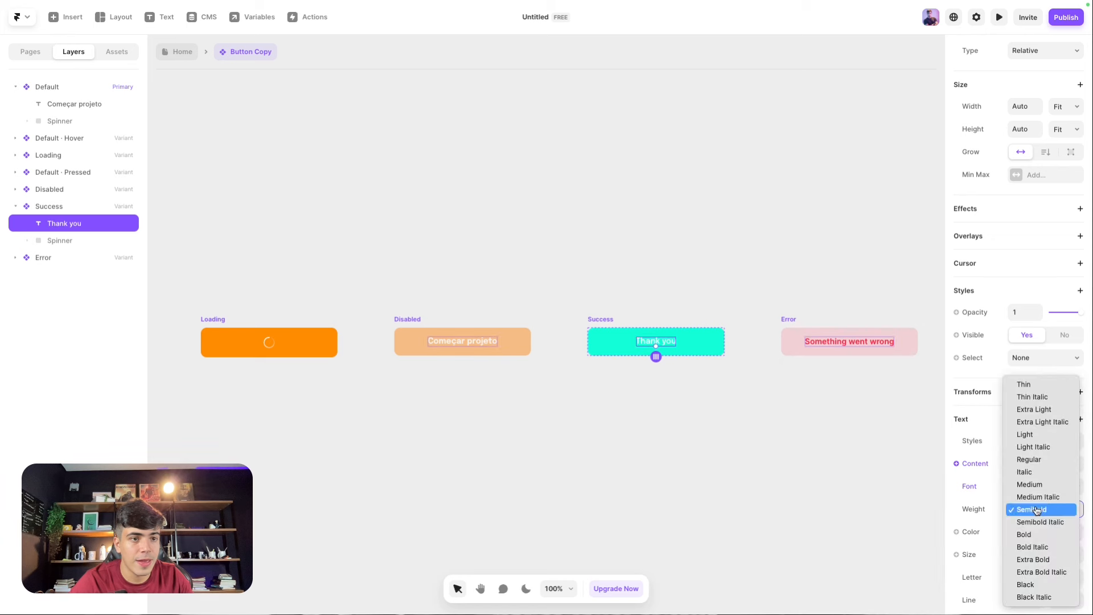
pyautogui.click(1025, 508)
pyautogui.click(1017, 533)
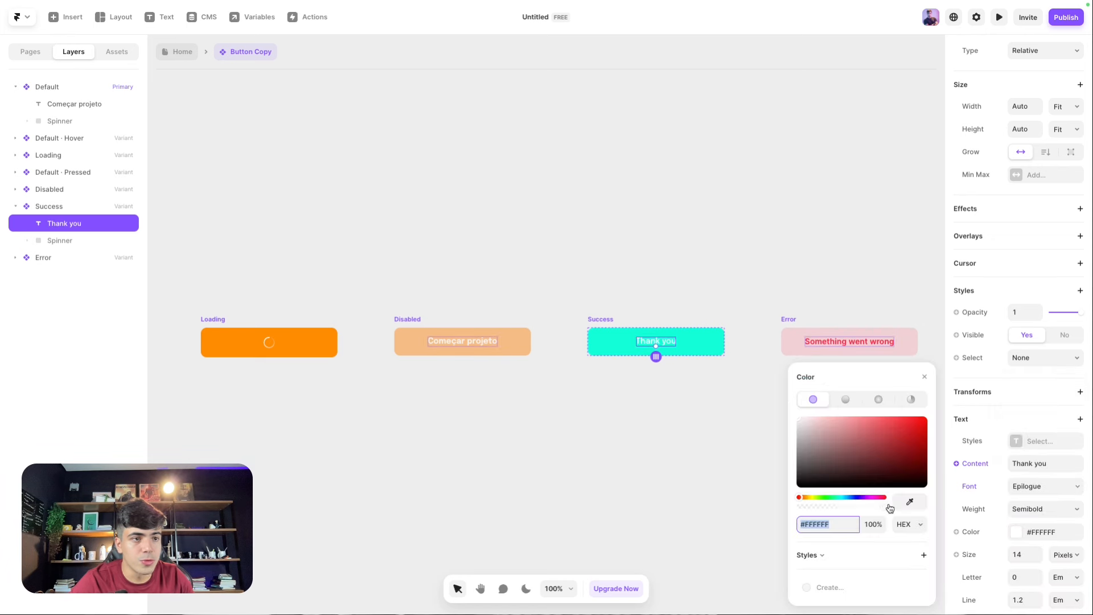
pyautogui.moveTo(844, 456); pyautogui.dragTo(720, 538)
pyautogui.click(661, 499)
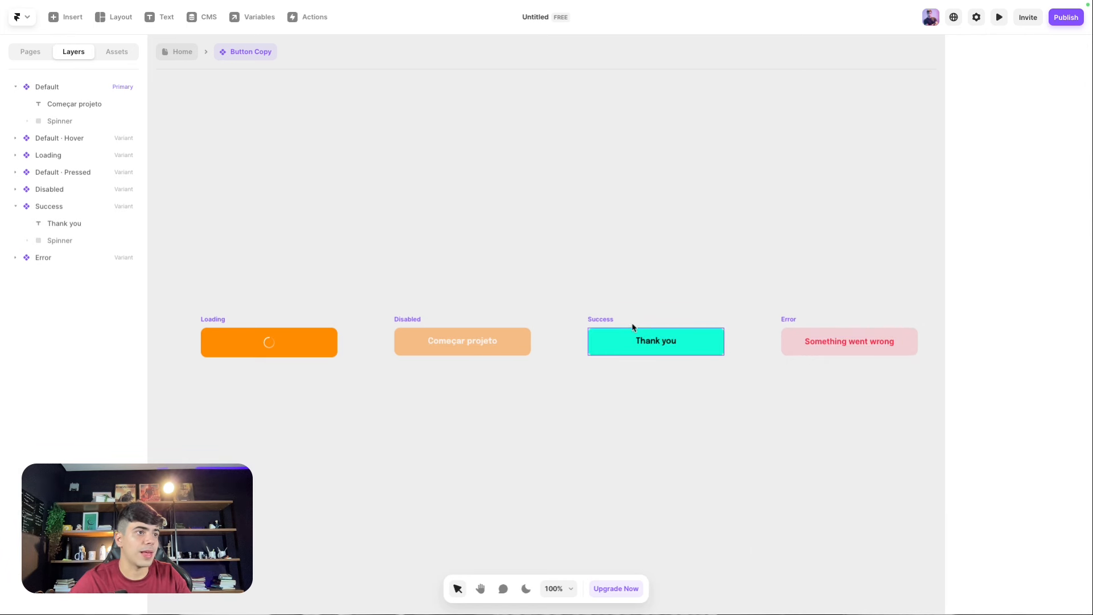
# Step: Back on the page, reselect Começar projeto and assign the Success variant to the success state
pyautogui.hscroll(-2, 495, 322)
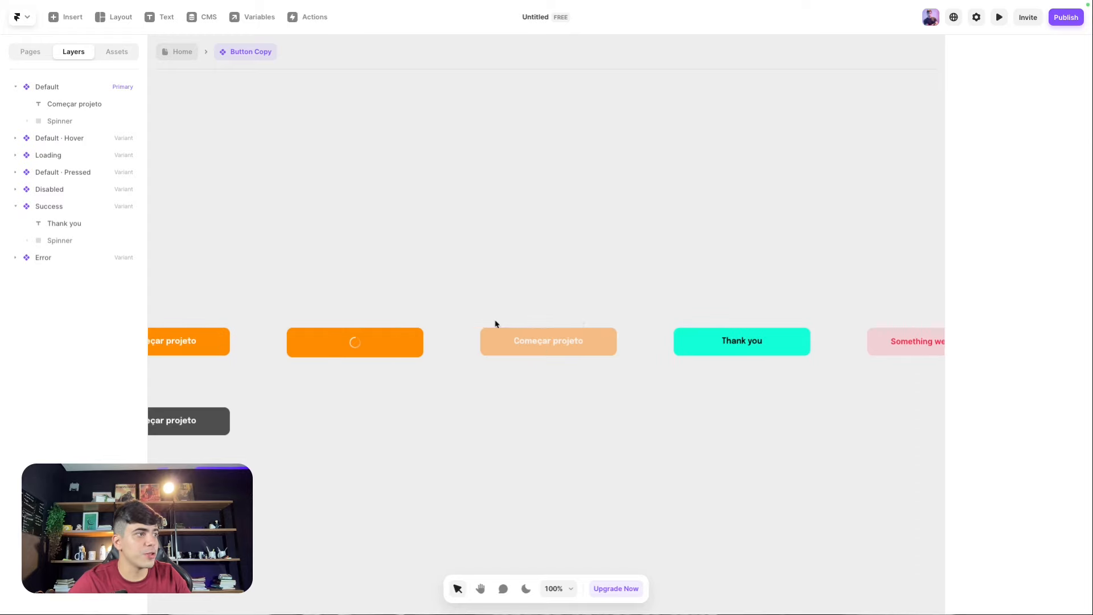
pyautogui.press('Escape')
pyautogui.click(432, 356)
pyautogui.scroll(2, 291, 144)
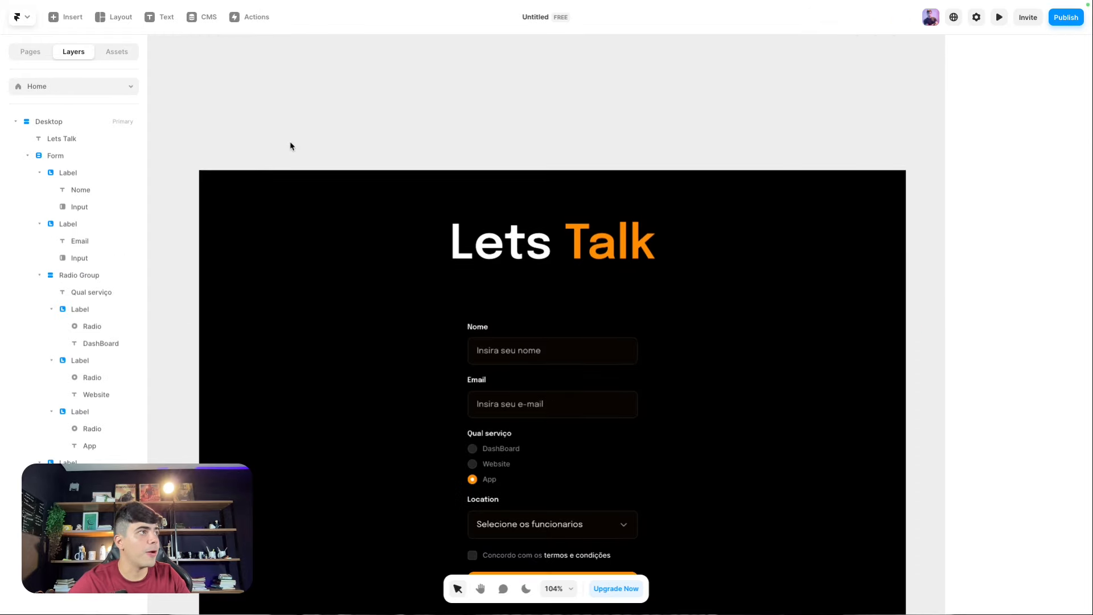
pyautogui.scroll(-1, 359, 279)
pyautogui.click(564, 571)
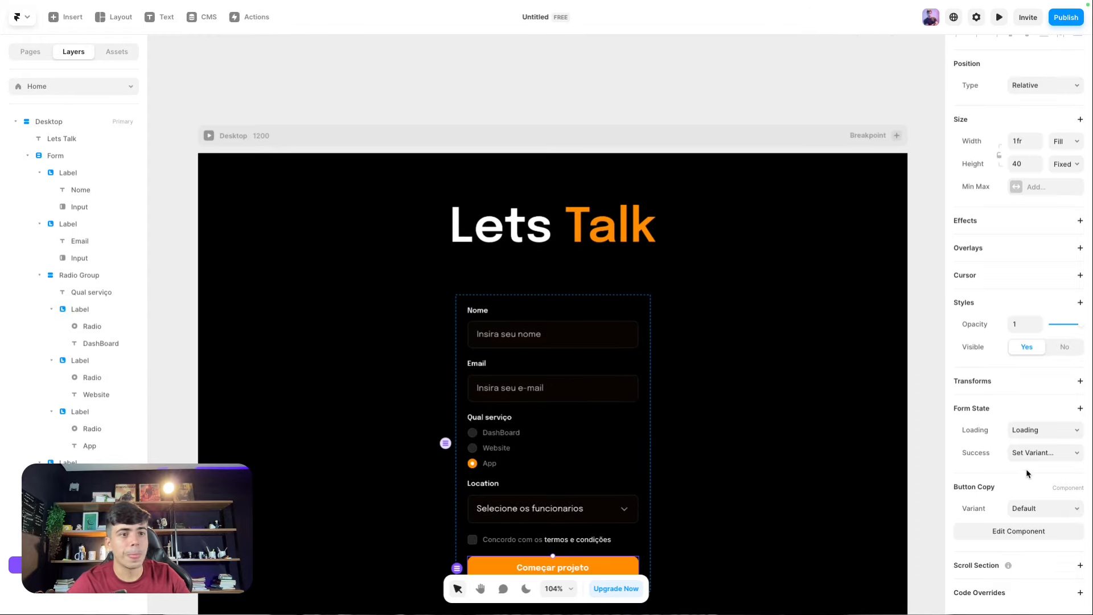
pyautogui.scroll(-2, 894, 455)
pyautogui.click(1028, 453)
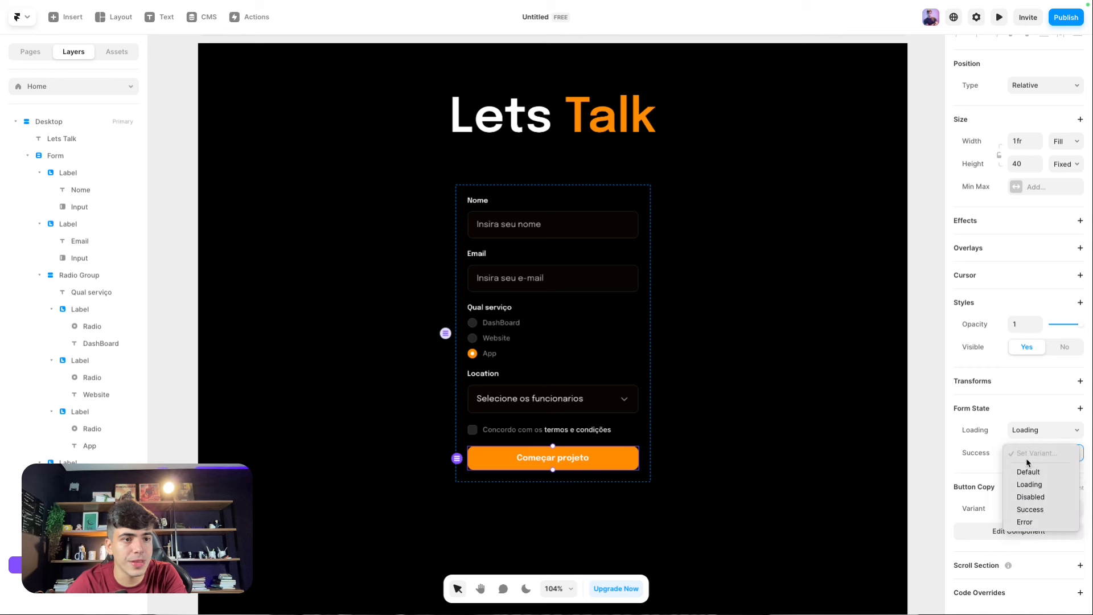
pyautogui.click(1025, 509)
# Step: Add an Error form state using the Error variant, then discard an unset Incomplete state
pyautogui.click(840, 443)
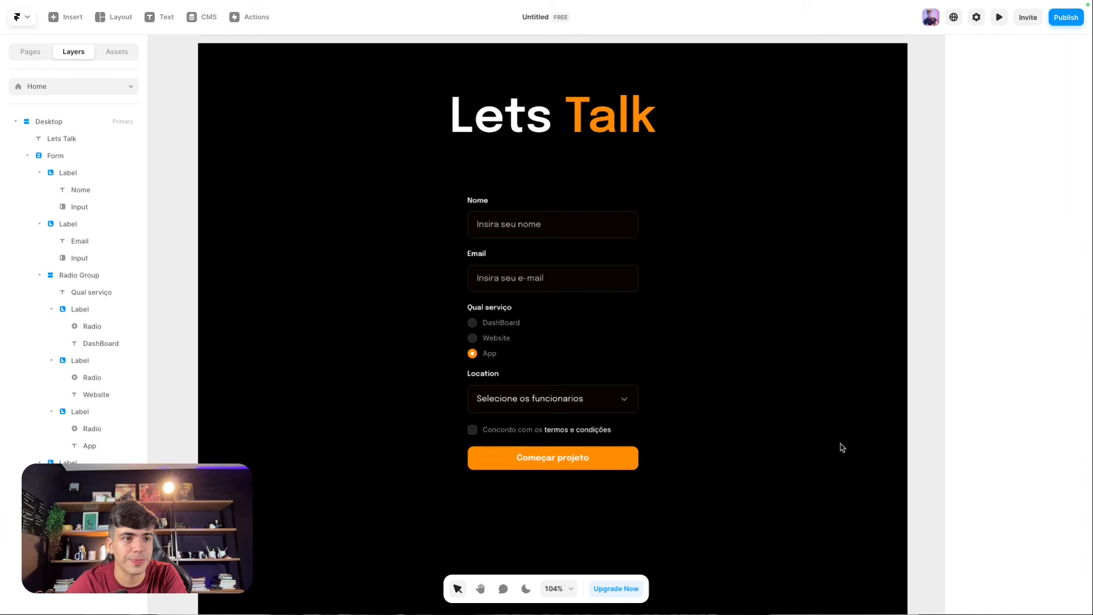
pyautogui.click(634, 459)
pyautogui.click(991, 411)
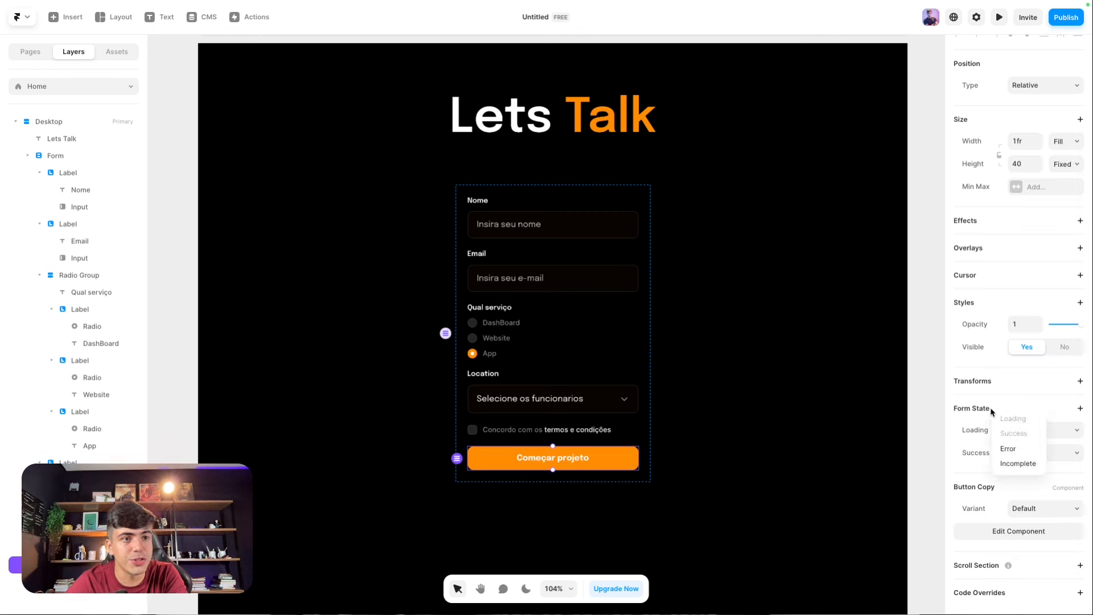
pyautogui.click(1009, 448)
pyautogui.click(1025, 475)
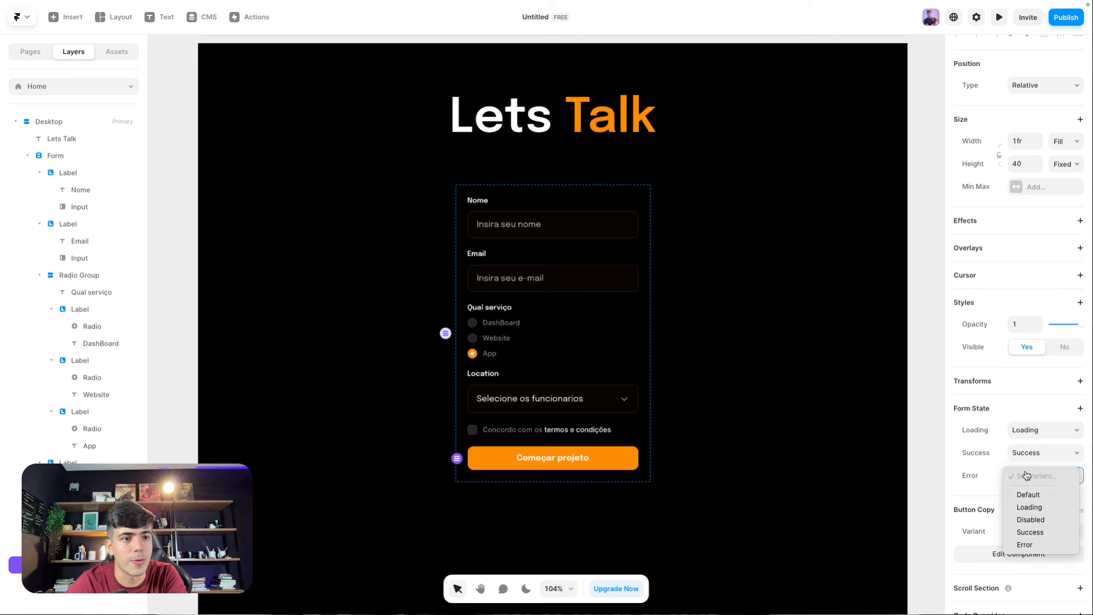
pyautogui.click(1025, 545)
pyautogui.click(1032, 408)
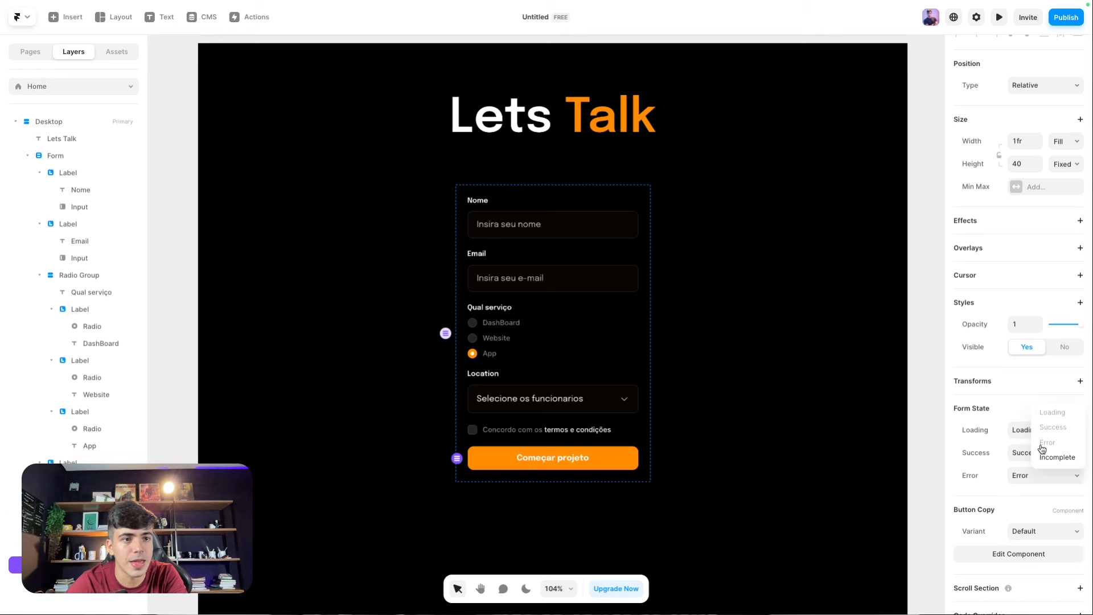
pyautogui.click(1044, 462)
pyautogui.click(1035, 499)
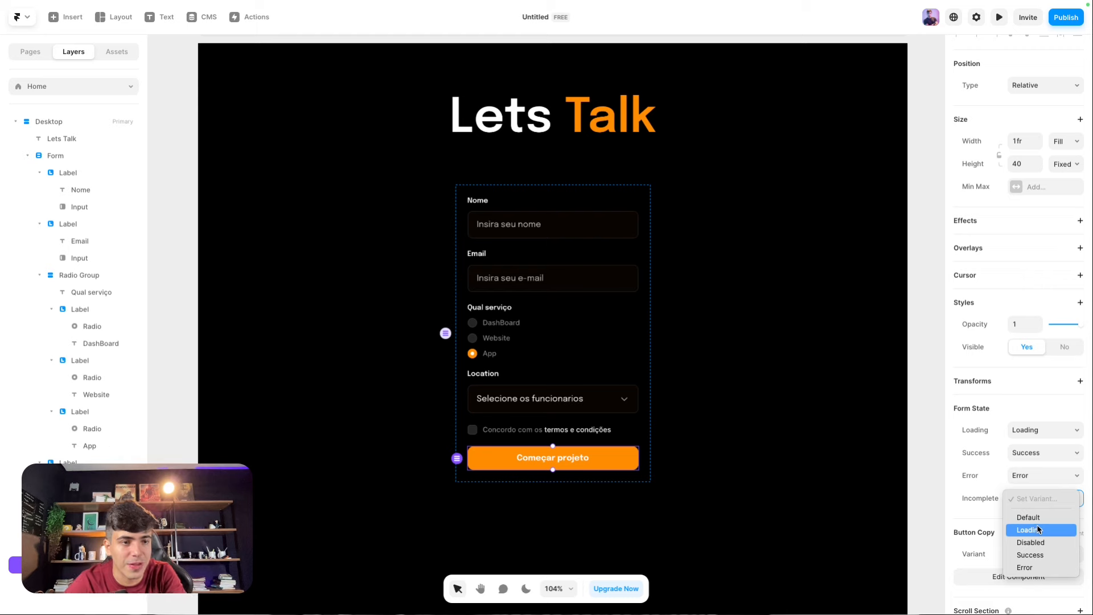
pyautogui.click(901, 462)
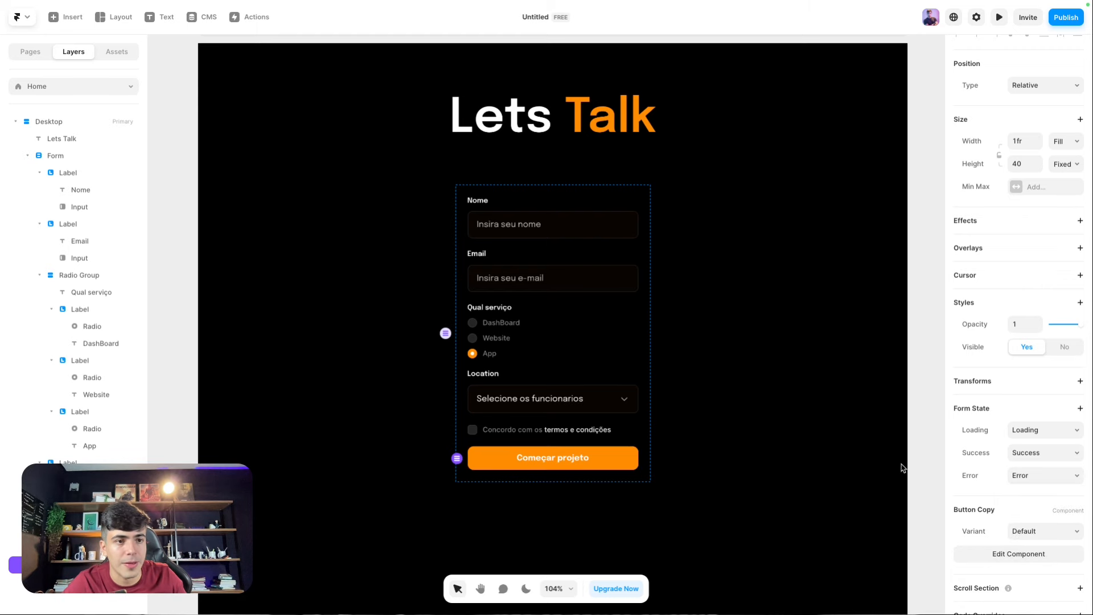
# Step: Preview the page and type test text into the Nome field
pyautogui.scroll(-5, 883, 452)
pyautogui.click(468, 181)
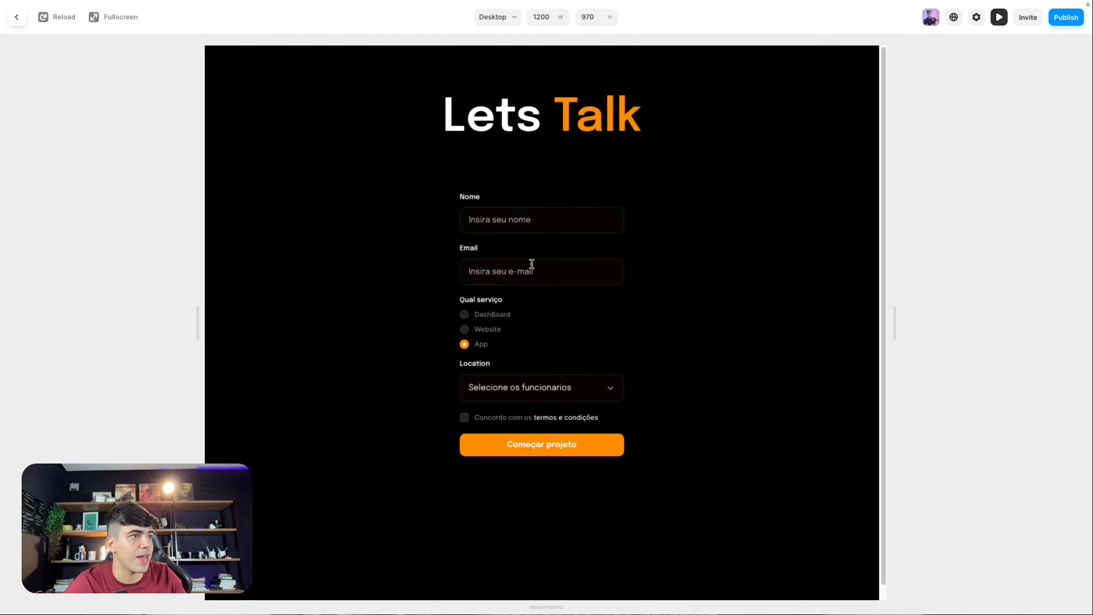
pyautogui.click(531, 266)
pyautogui.click(515, 224)
pyautogui.write('dawd')
pyautogui.press('super+r')
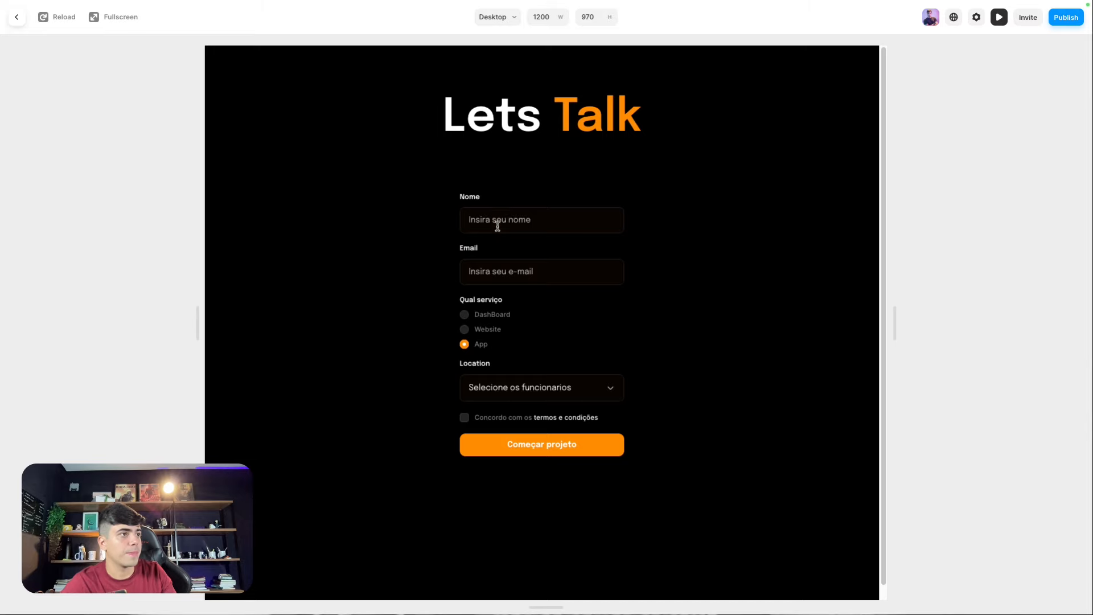
pyautogui.click(498, 226)
pyautogui.write('dawd')
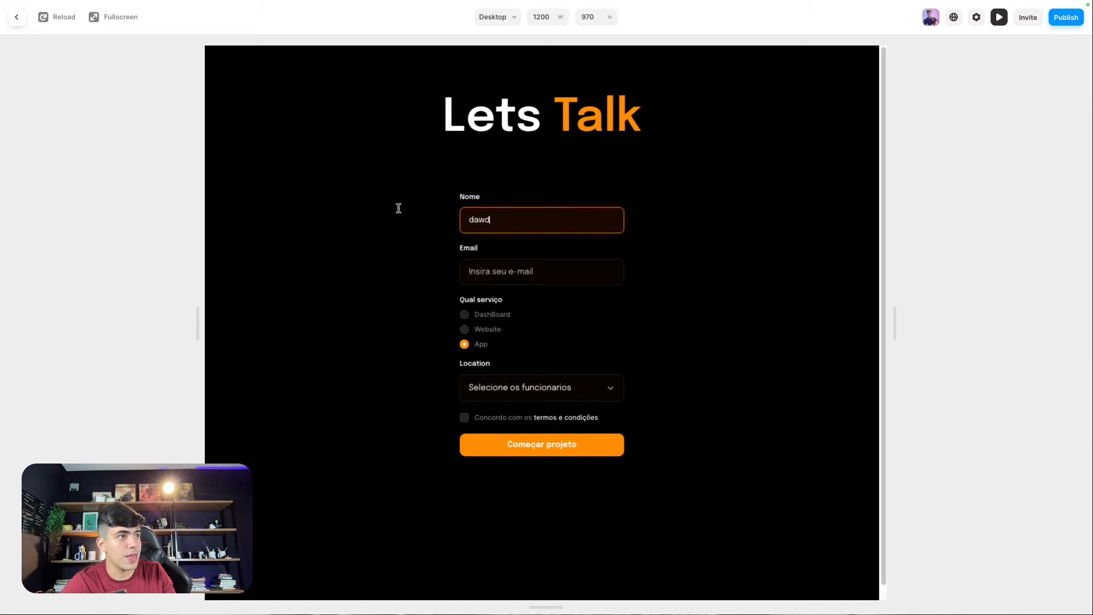
pyautogui.click(384, 207)
# Step: Back in the editor, inspect the Nome and Email inputs, the DashBoard/Website/App radios and Location dropdown
pyautogui.click(24, 19)
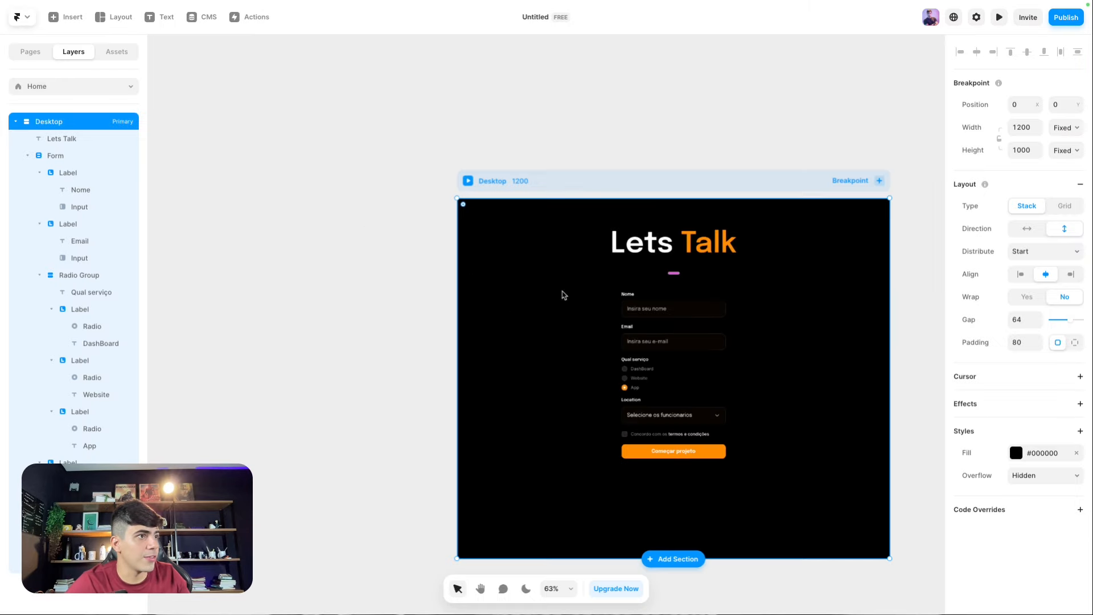
pyautogui.click(660, 308)
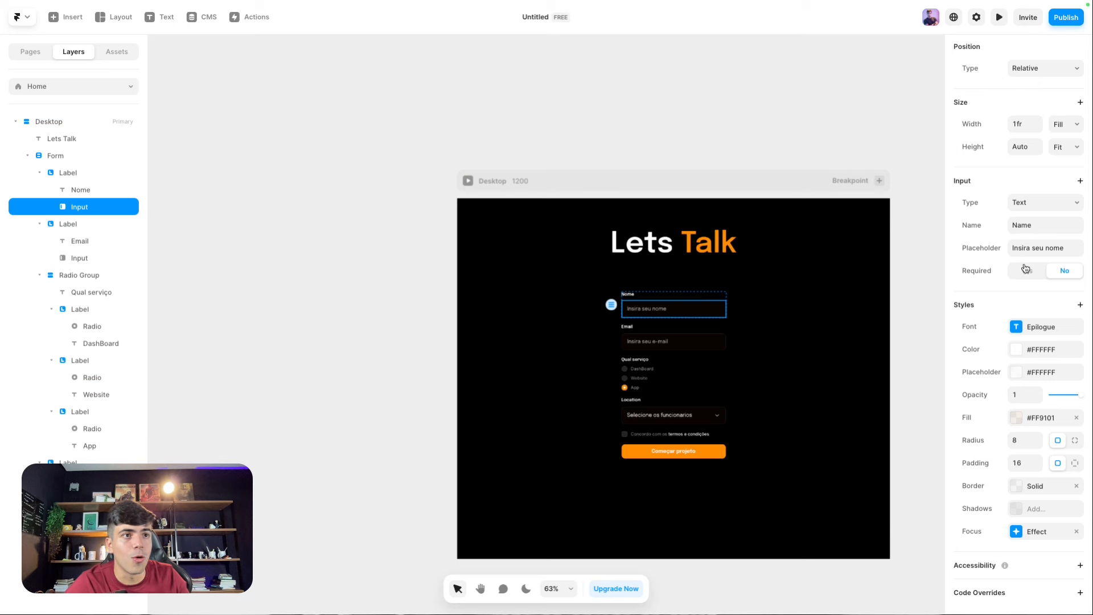
pyautogui.click(648, 343)
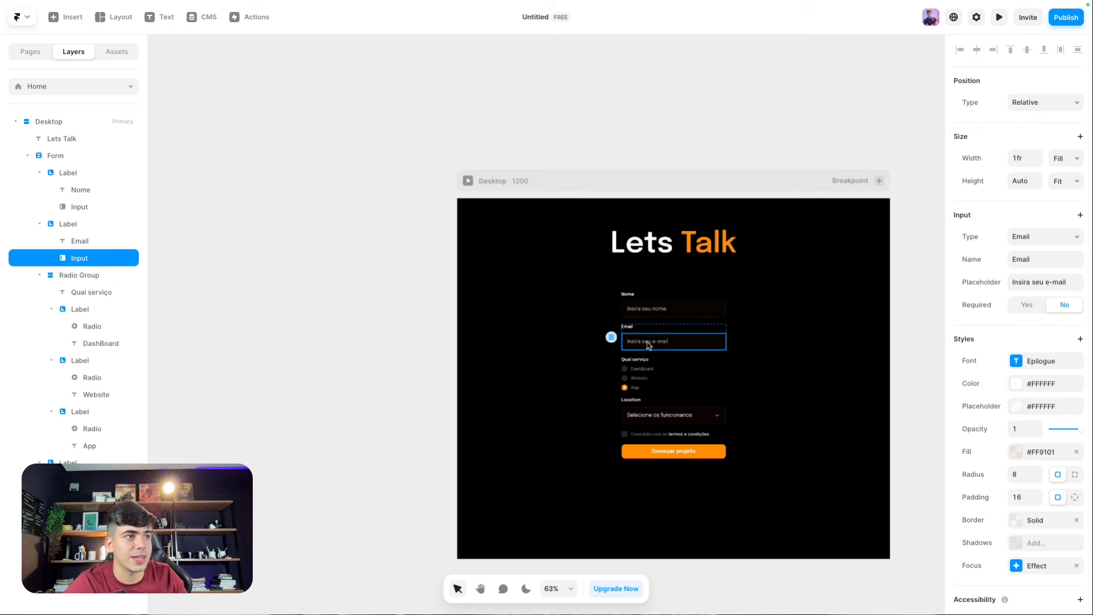
pyautogui.click(637, 370)
pyautogui.scroll(5, 637, 370)
pyautogui.click(618, 371)
pyautogui.click(618, 371)
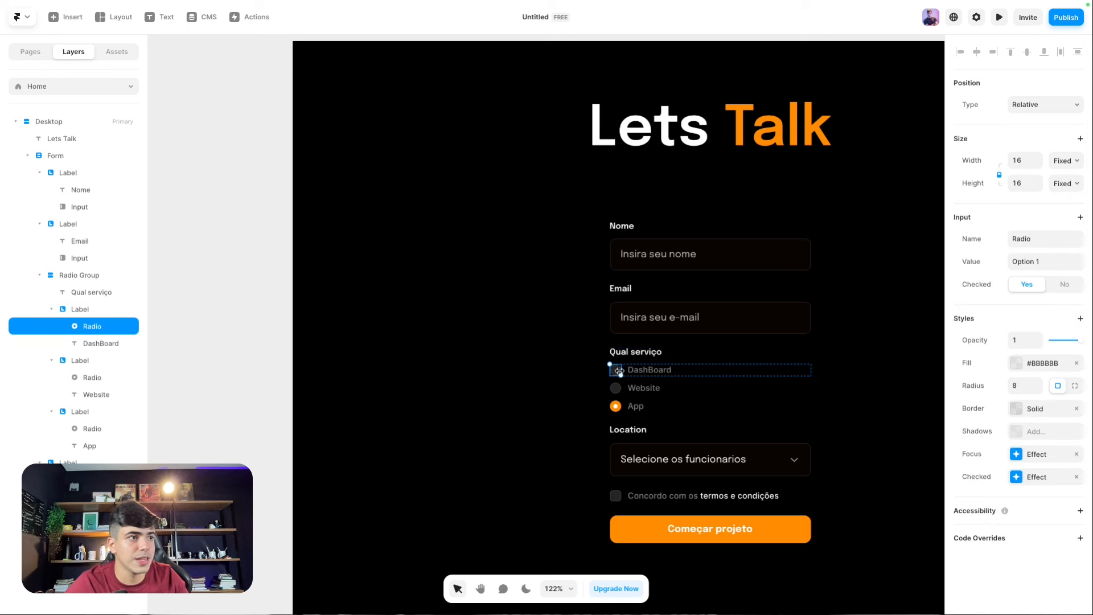
pyautogui.click(615, 390)
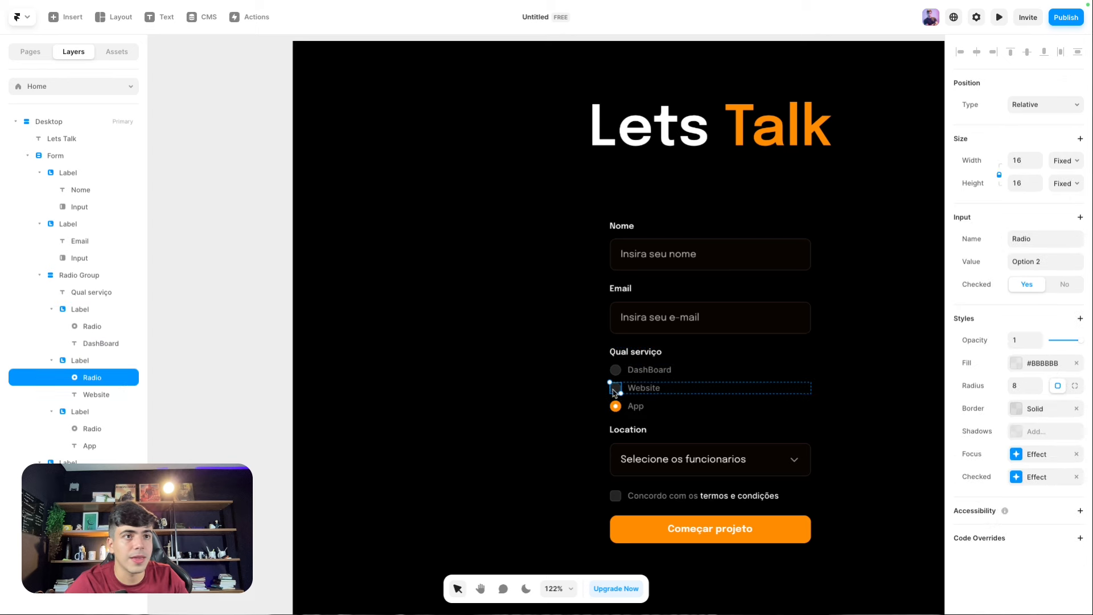
pyautogui.click(615, 405)
pyautogui.click(628, 382)
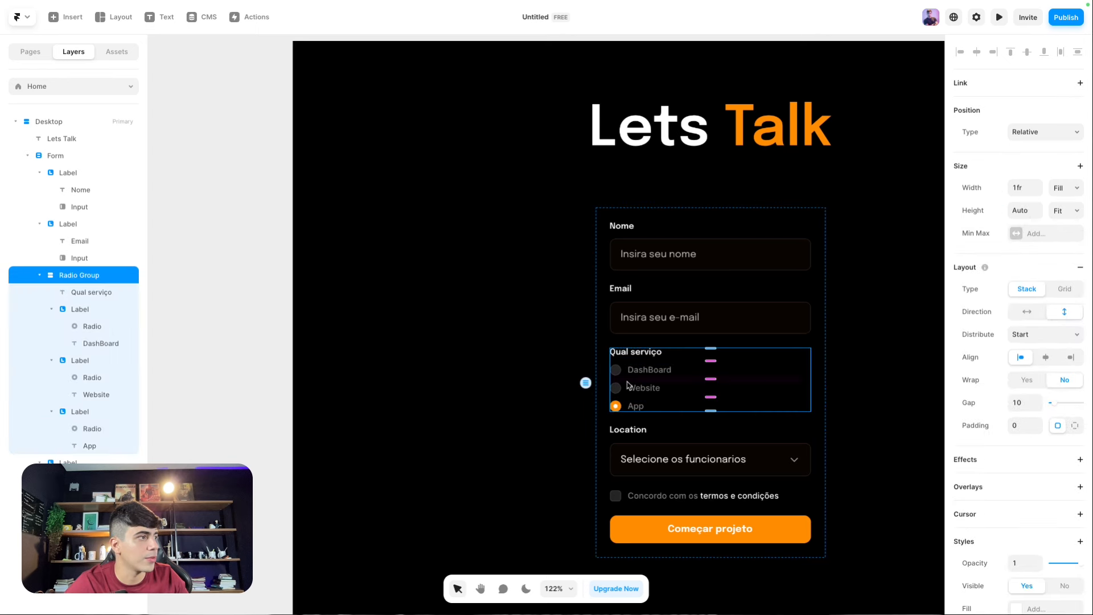
pyautogui.scroll(-4, 1057, 455)
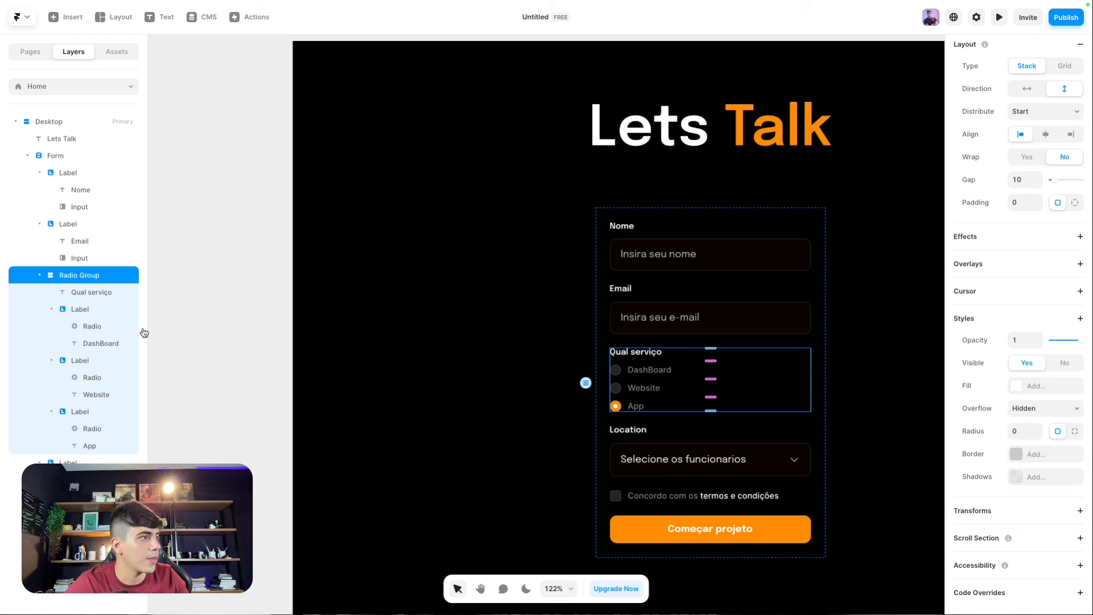
pyautogui.click(92, 332)
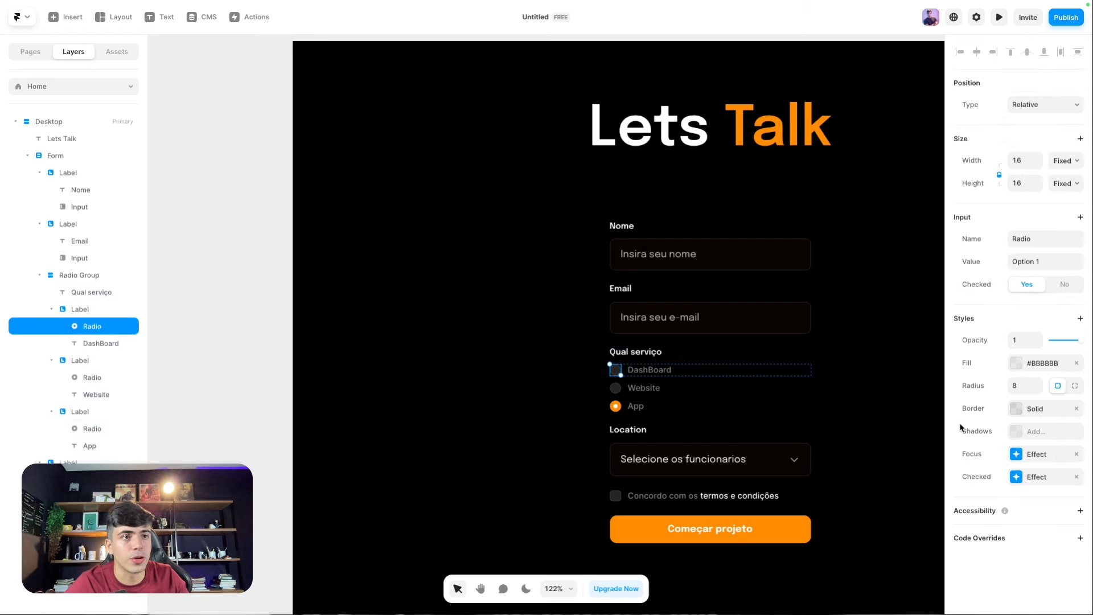
pyautogui.click(883, 435)
pyautogui.click(651, 461)
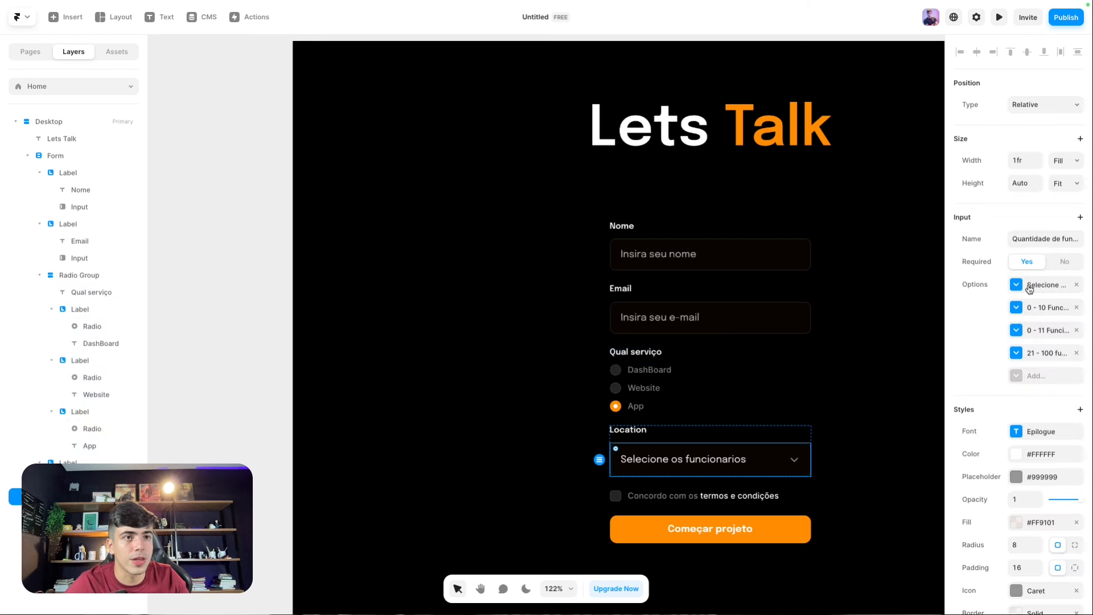
# Step: Make the terms checkbox required, keep it unchecked by default, and open the desktop preview
pyautogui.click(614, 498)
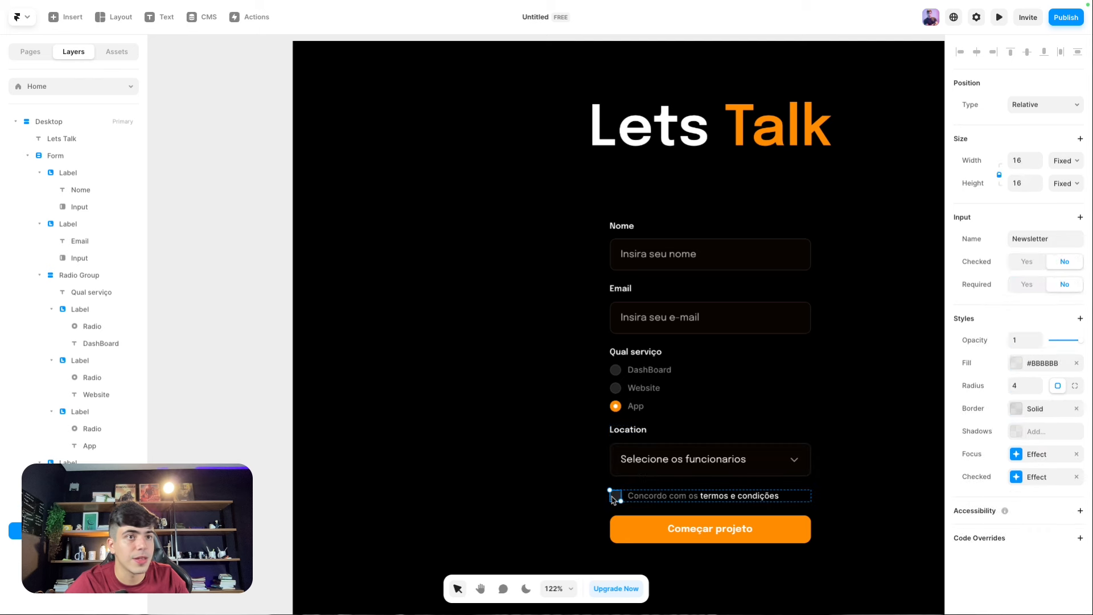
pyautogui.click(1038, 289)
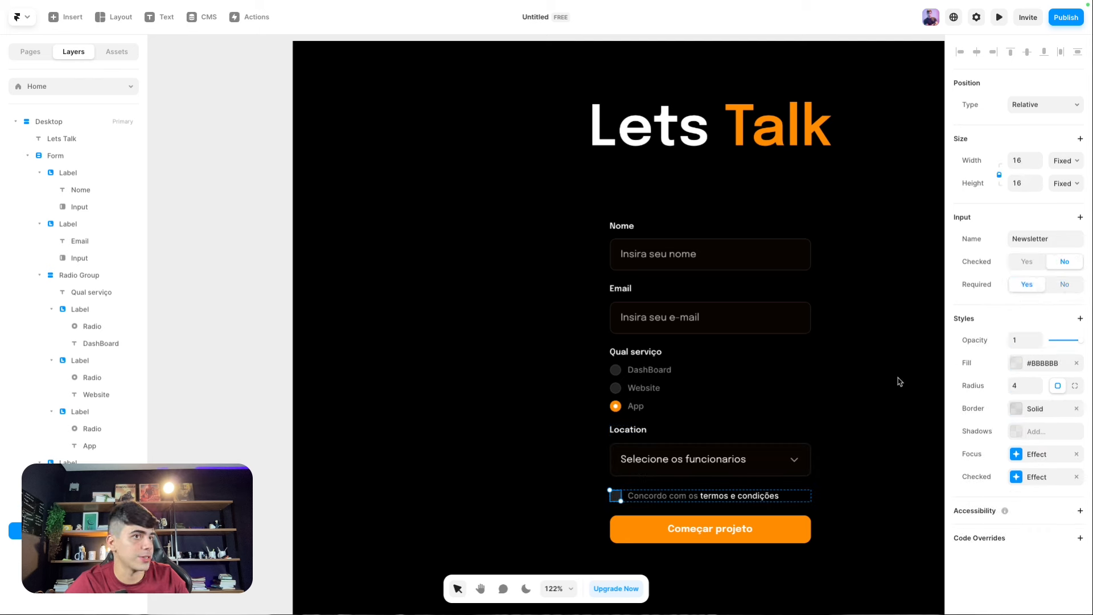
pyautogui.click(1040, 264)
pyautogui.click(1057, 263)
pyautogui.click(1057, 262)
pyautogui.click(1060, 261)
pyautogui.click(1061, 262)
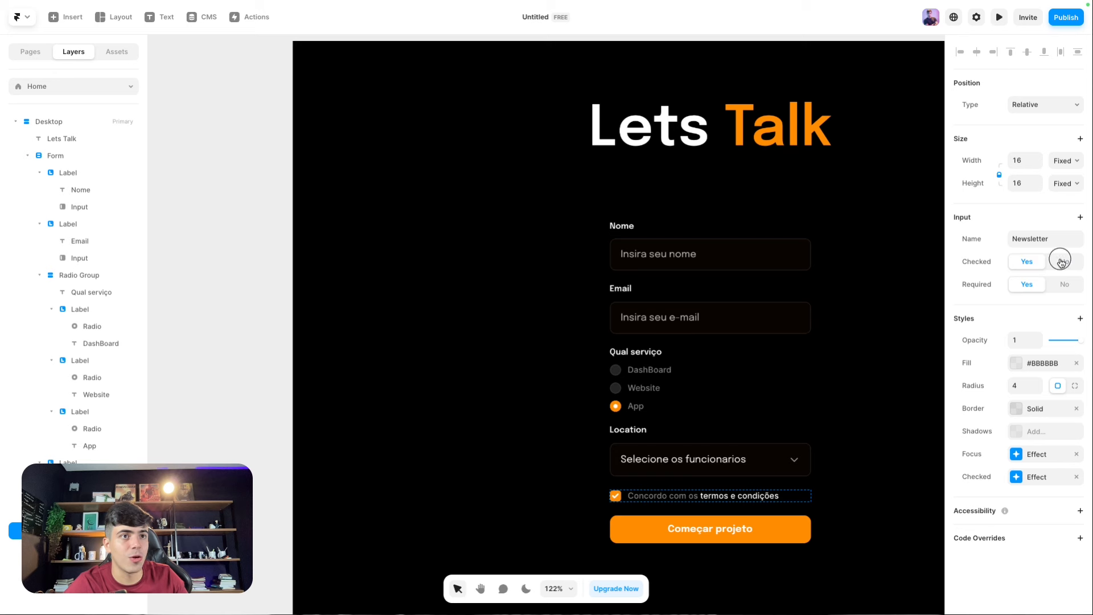
pyautogui.click(1041, 266)
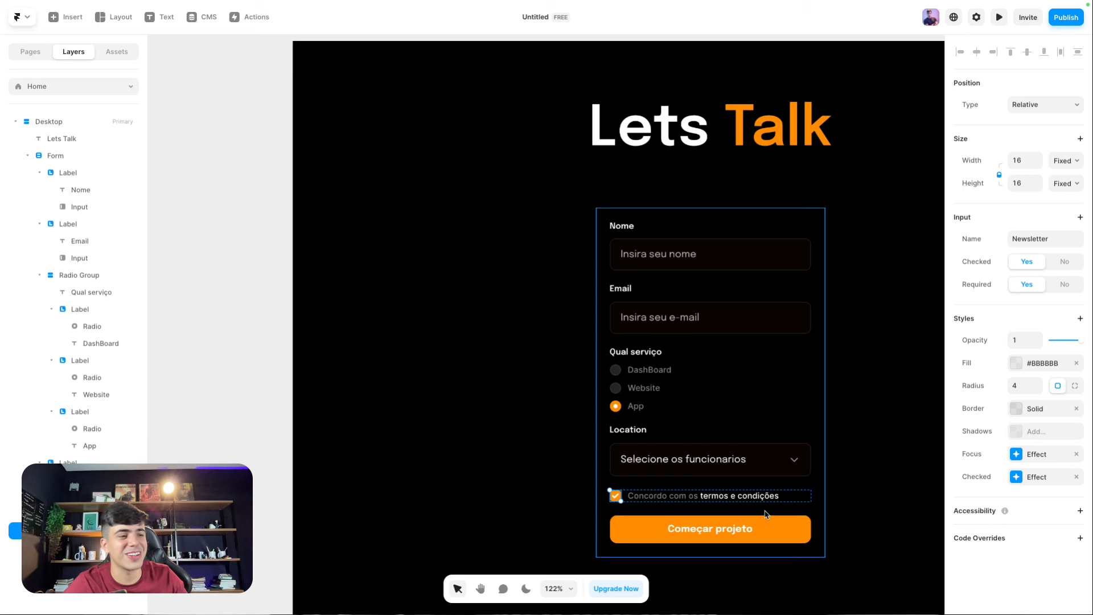
pyautogui.press('super+z')
pyautogui.click(913, 384)
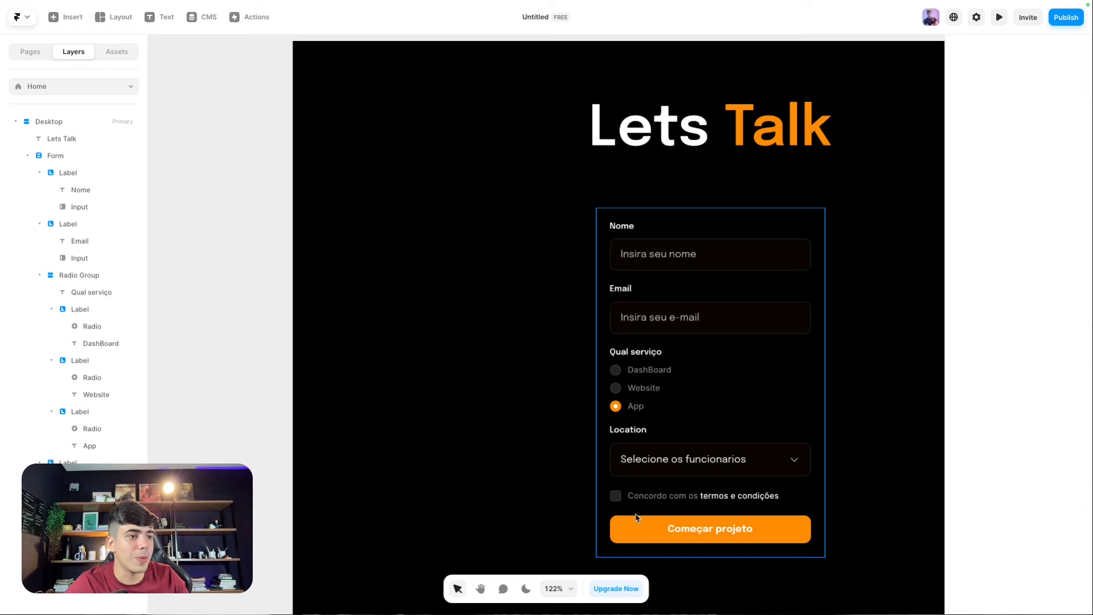
pyautogui.scroll(1, 295, 61)
pyautogui.click(305, 50)
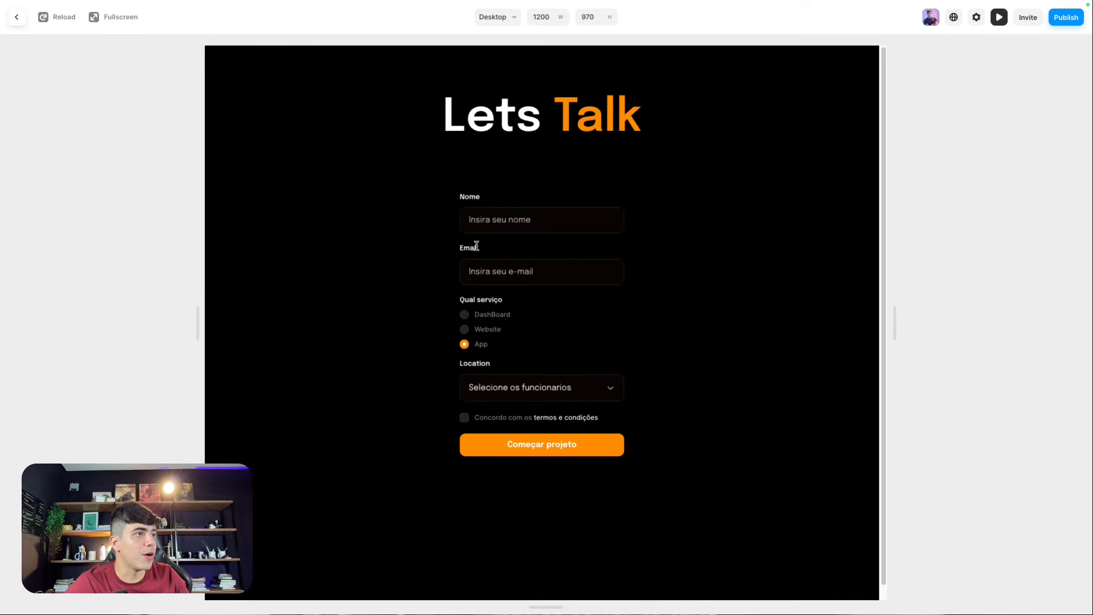
# Step: Fill Nome and an e-mail without '@' and try submitting, which is rejected
pyautogui.click(488, 221)
pyautogui.write('dawdawdaw')
pyautogui.click(517, 267)
pyautogui.write('dawdawdaw')
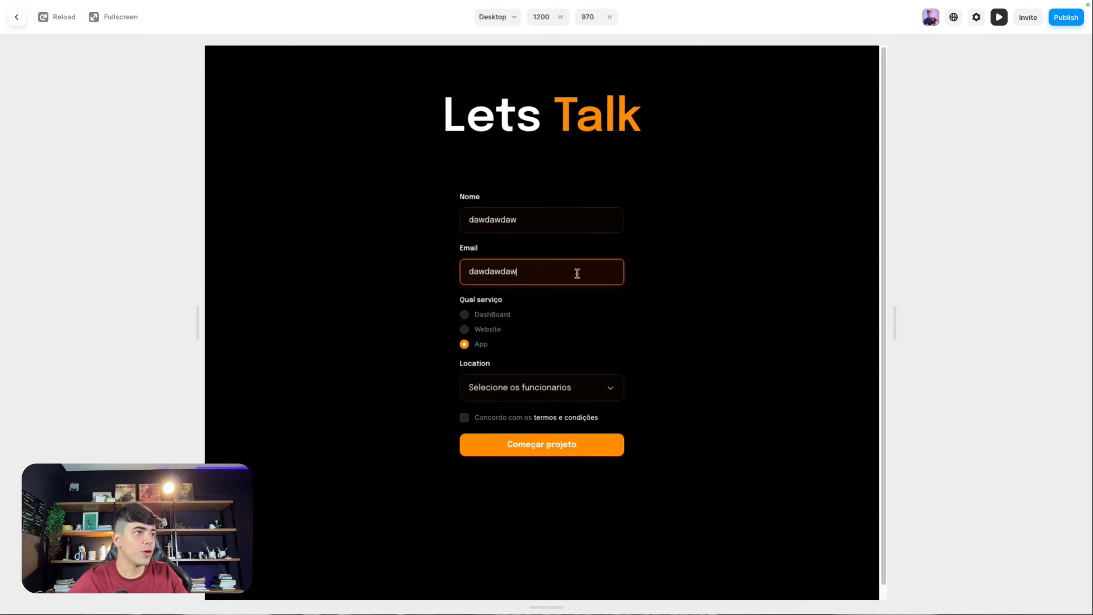
pyautogui.write('daw')
pyautogui.click(556, 442)
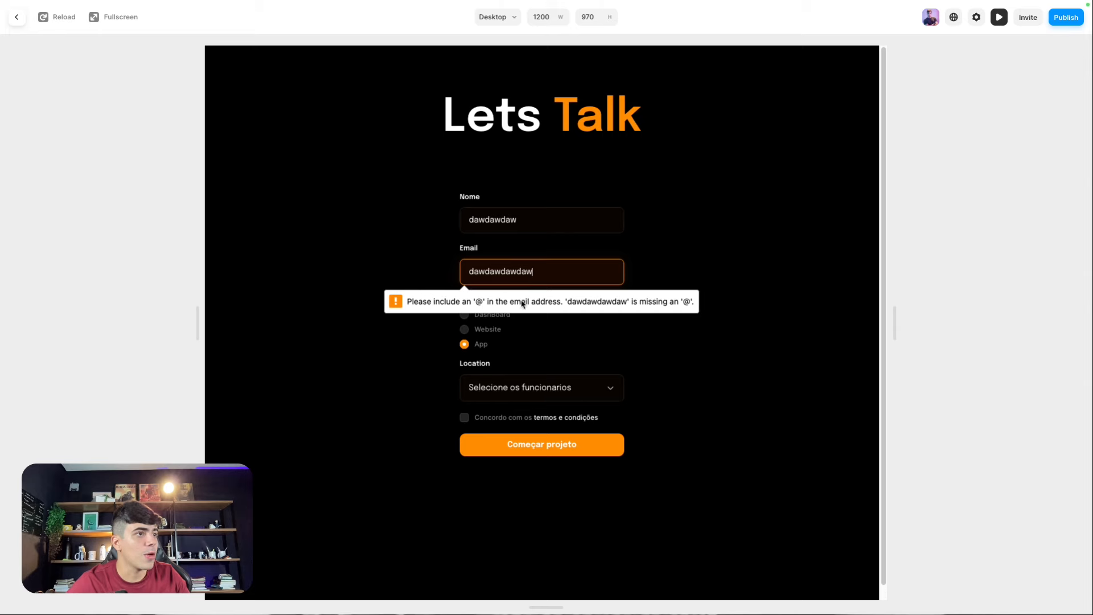
# Step: Correct the e-mail to include '@', tick the terms box, and submit the form
pyautogui.doubleClick(523, 272)
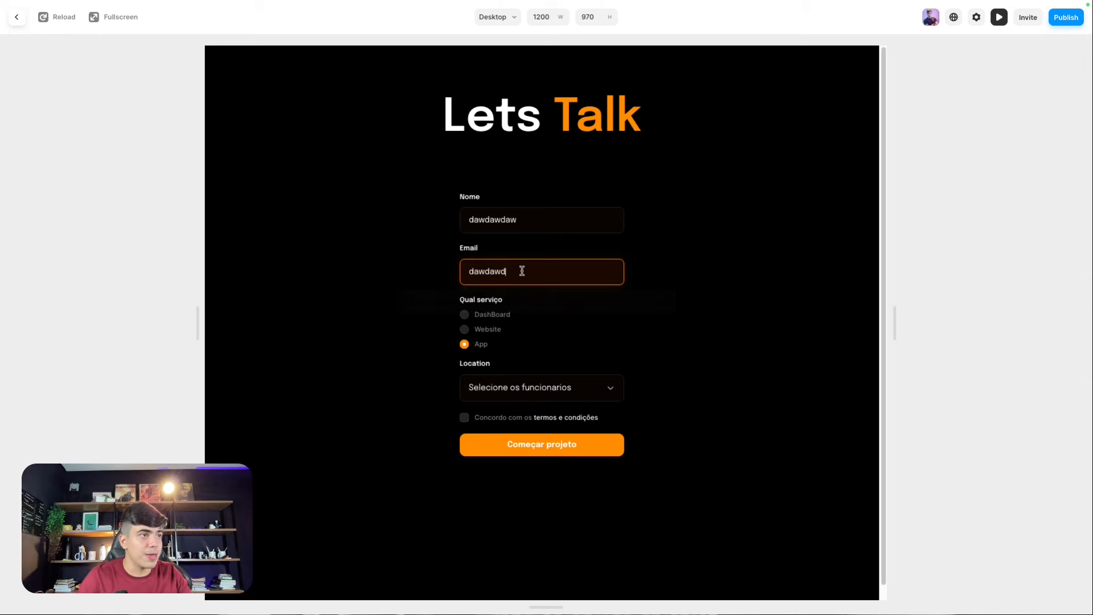
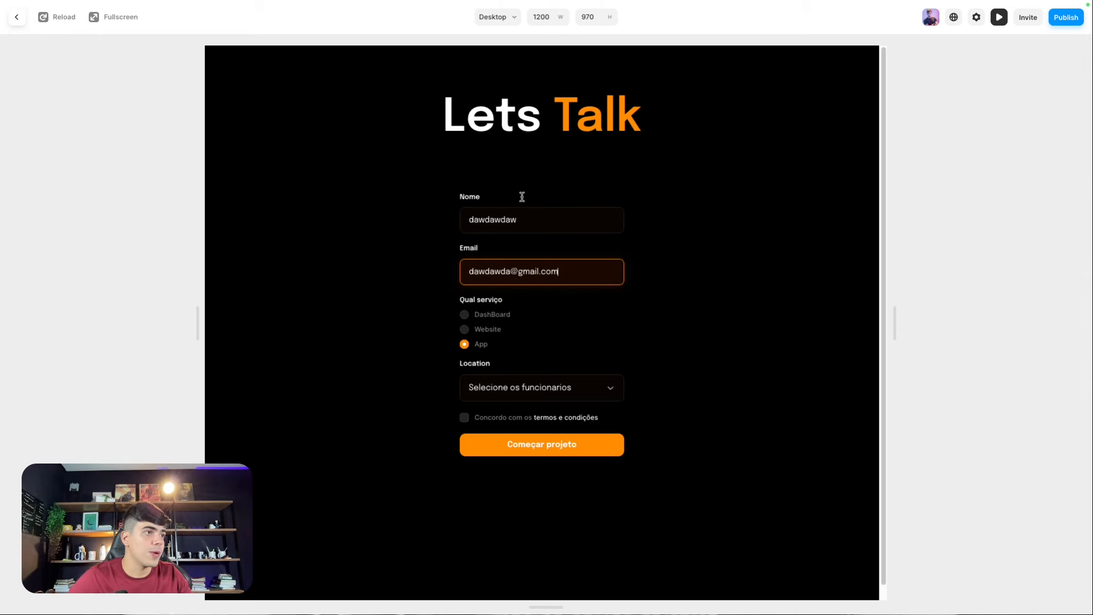
pyautogui.click(536, 447)
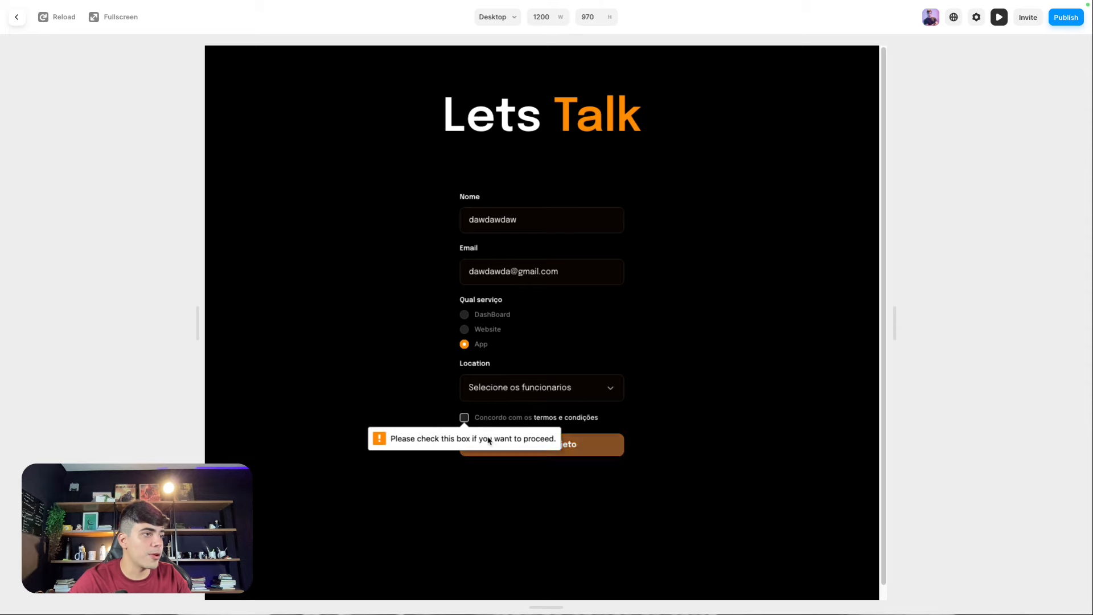
pyautogui.click(465, 417)
pyautogui.click(482, 453)
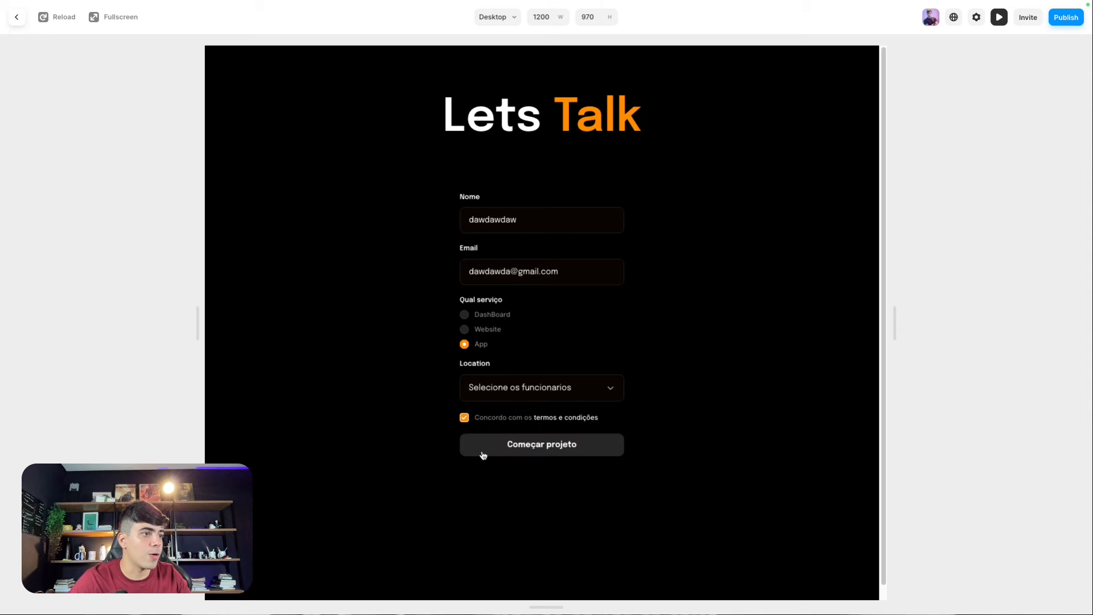
pyautogui.click(559, 449)
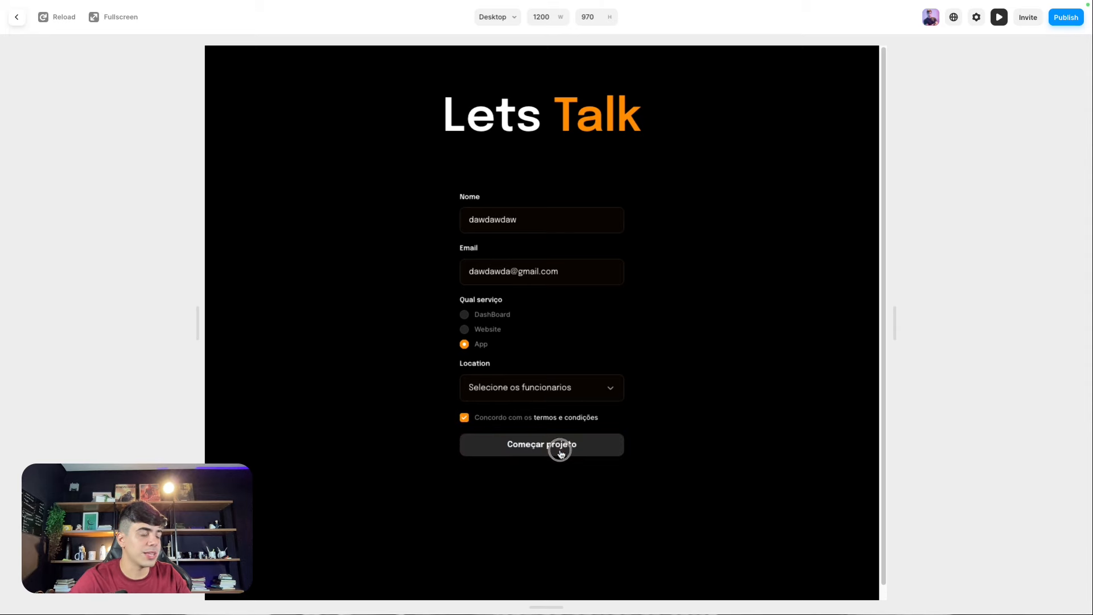
# Step: Back in the editor, add an Email destination to the contact form's Send To setting
pyautogui.click(17, 26)
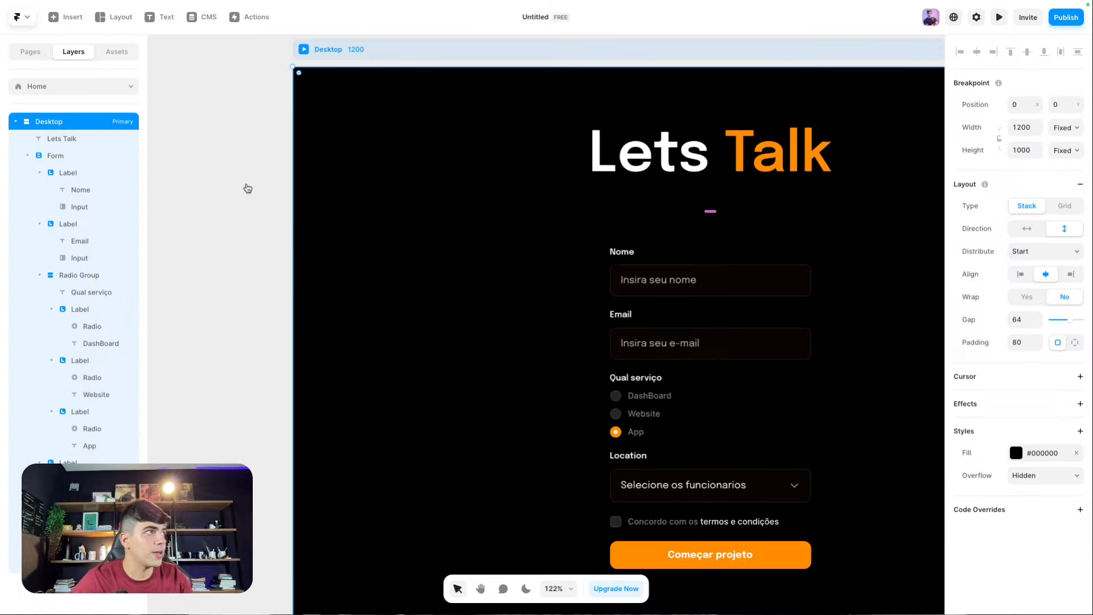
pyautogui.click(244, 206)
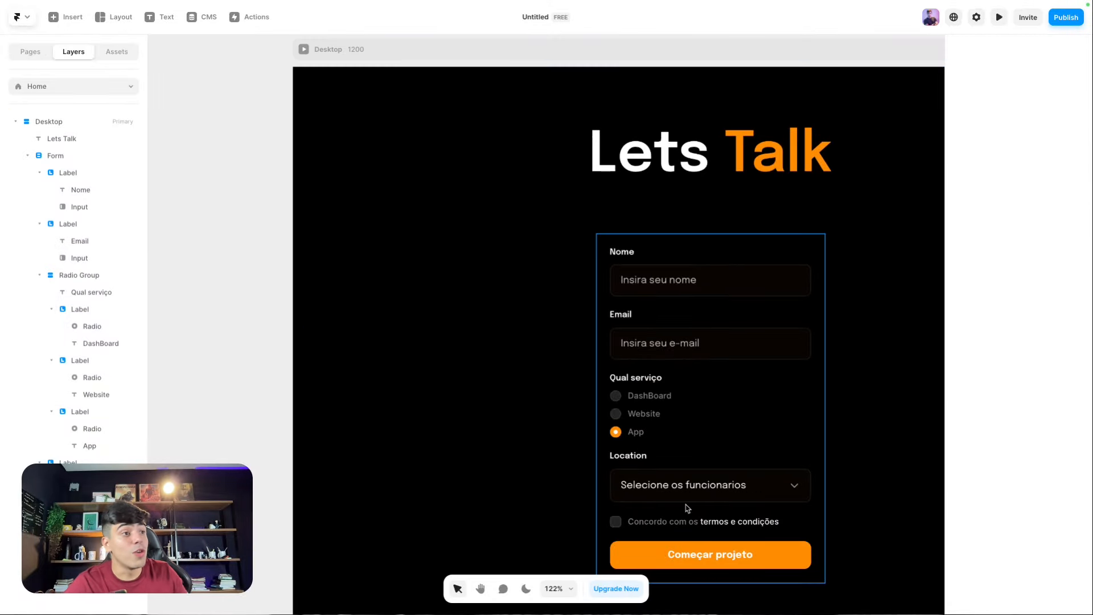
pyautogui.click(653, 379)
pyautogui.scroll(-5, 658, 381)
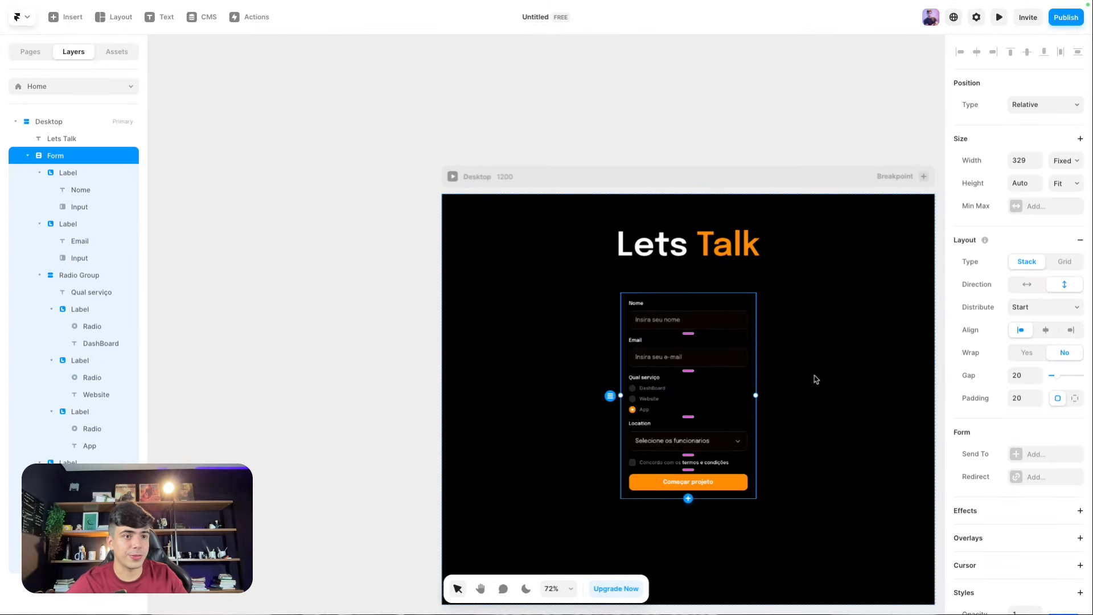
pyautogui.scroll(2, 761, 317)
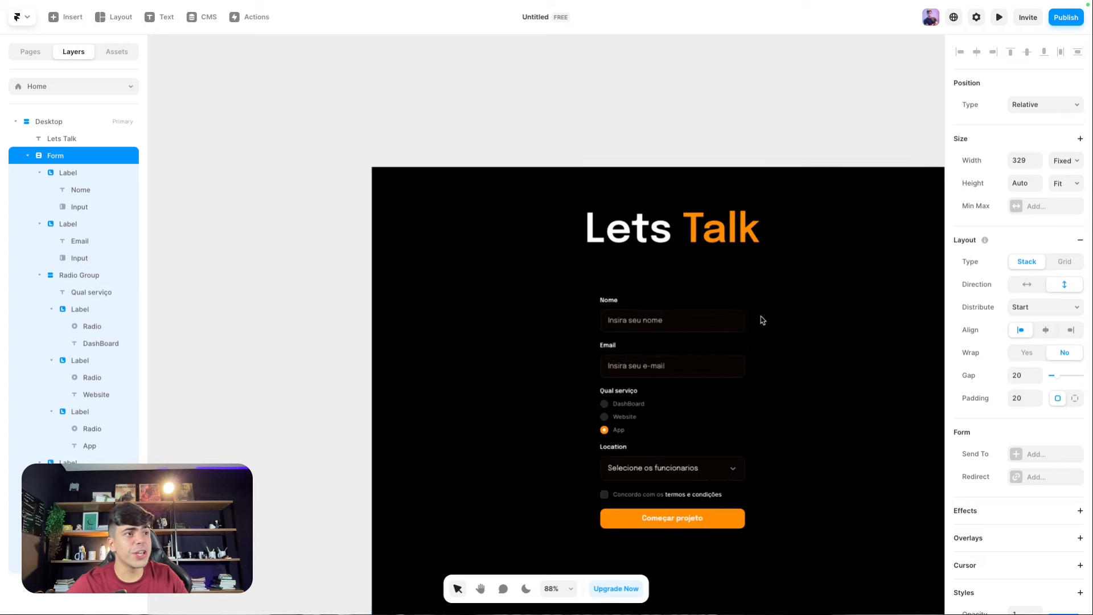
pyautogui.click(1012, 453)
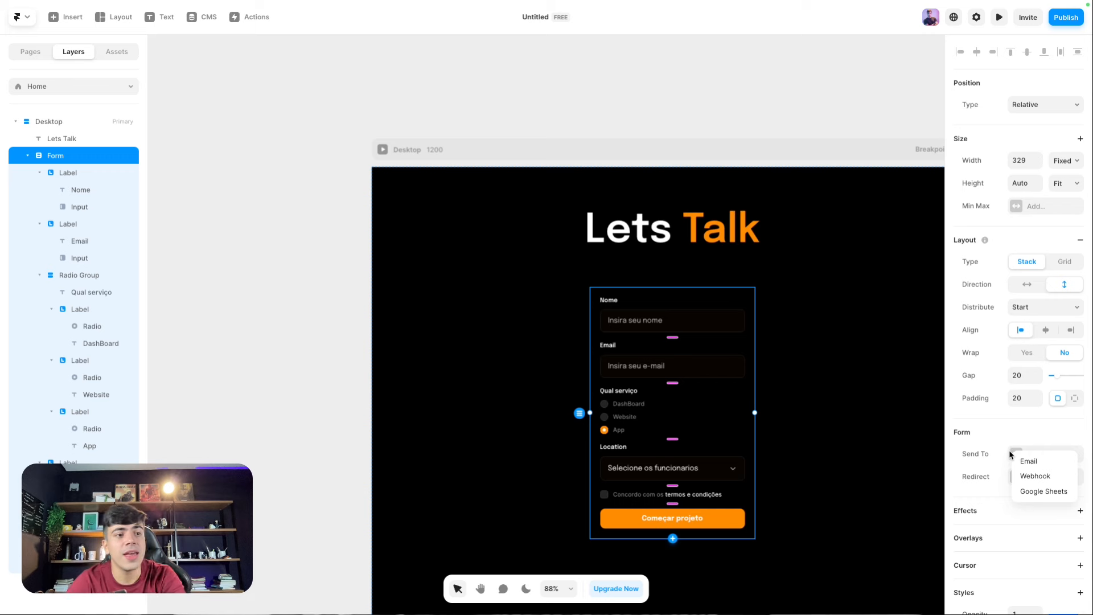
pyautogui.click(1017, 462)
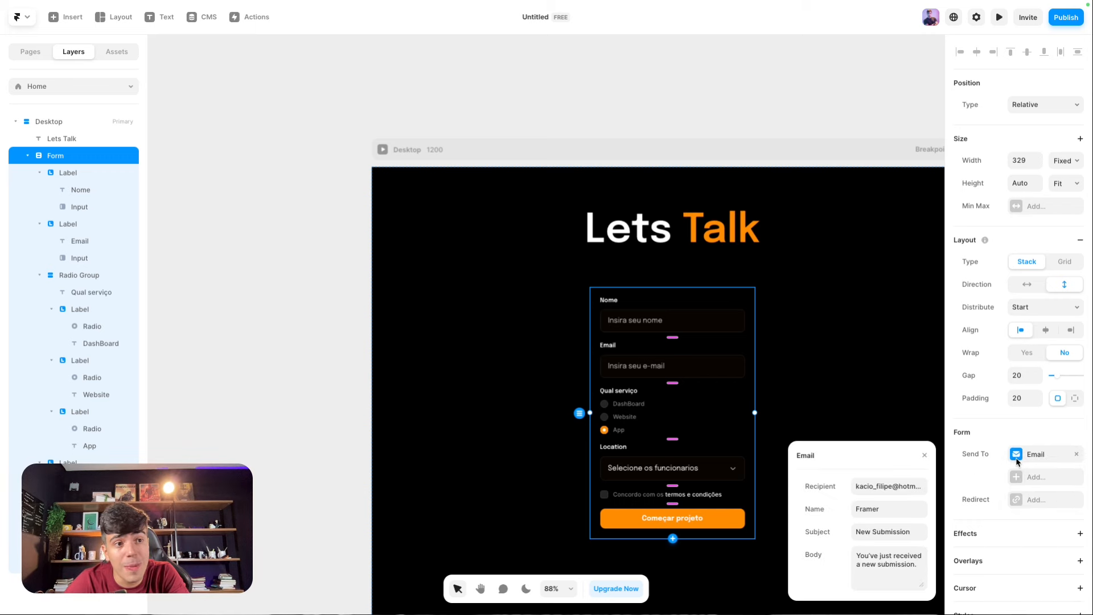
# Step: Replace the recipient with the new e-mail address and enter the sender's name
pyautogui.click(857, 487)
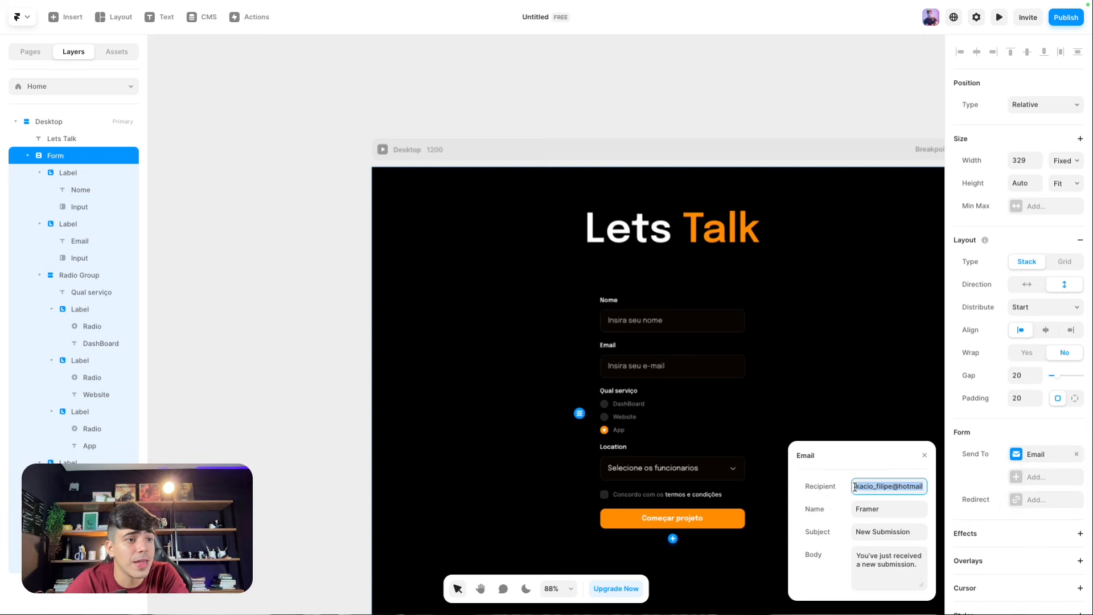
pyautogui.moveTo(857, 487); pyautogui.dragTo(923, 487)
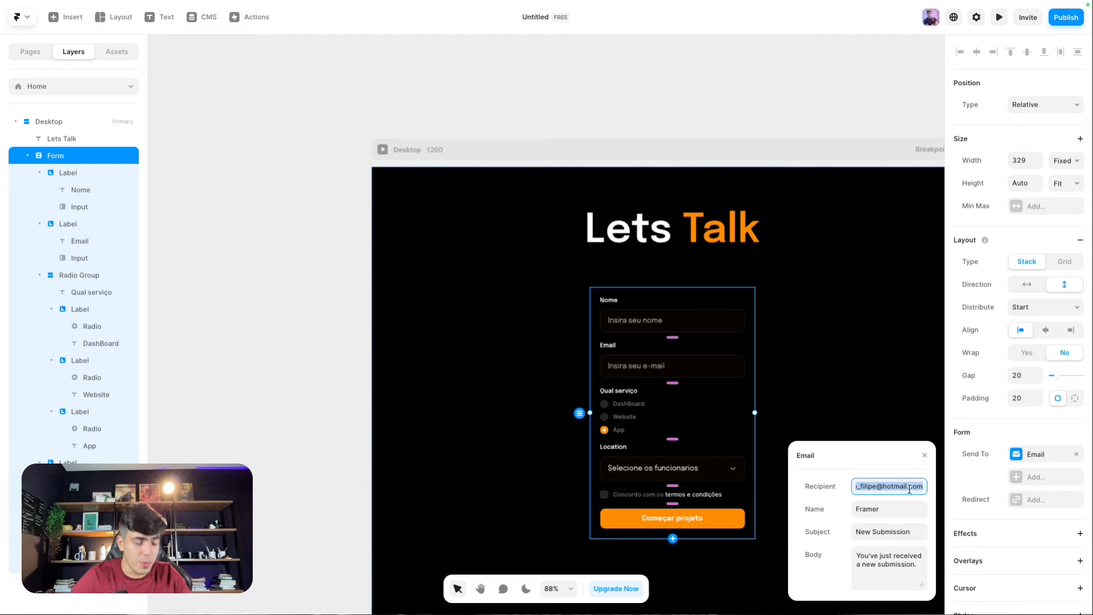
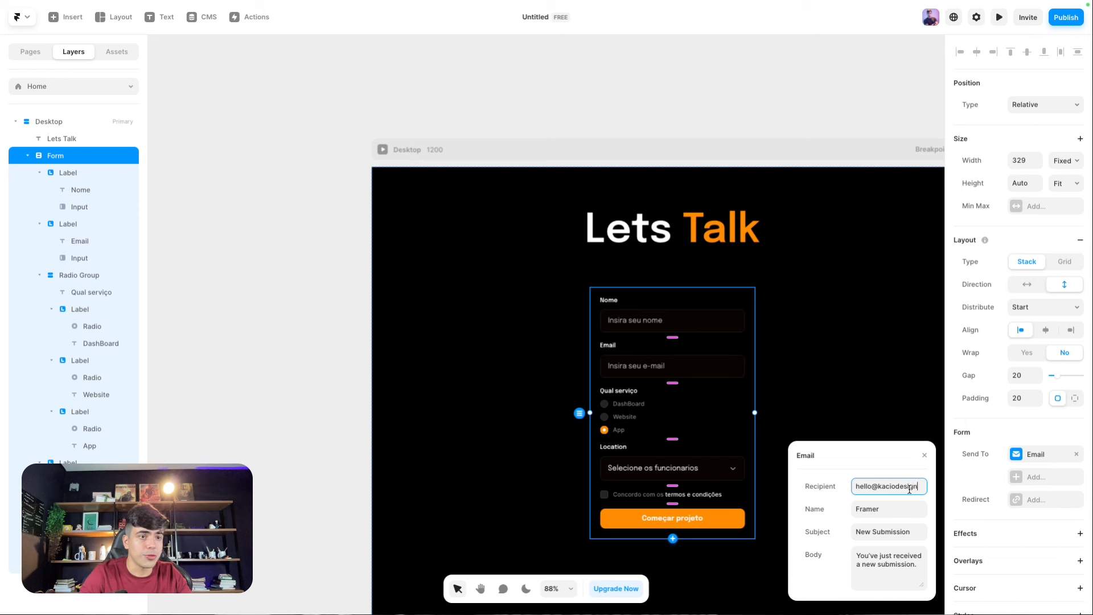
pyautogui.click(887, 508)
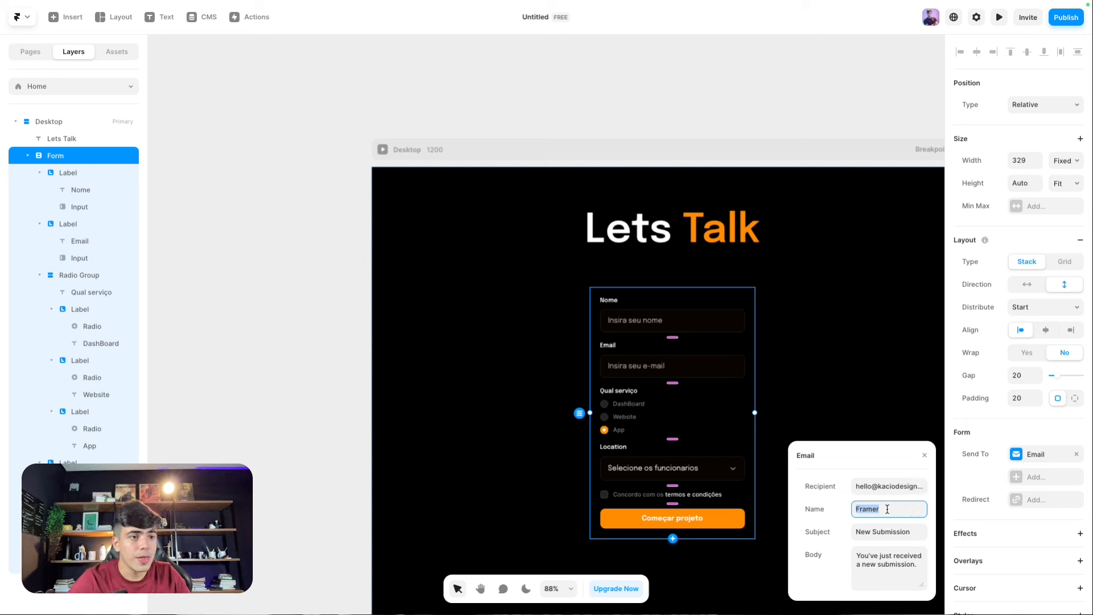
pyautogui.write('Kacio')
# Step: Set subject 'Nova proposta' and body 'Você acabou de receber mais uma submissão de formulário'
pyautogui.press('Tab')
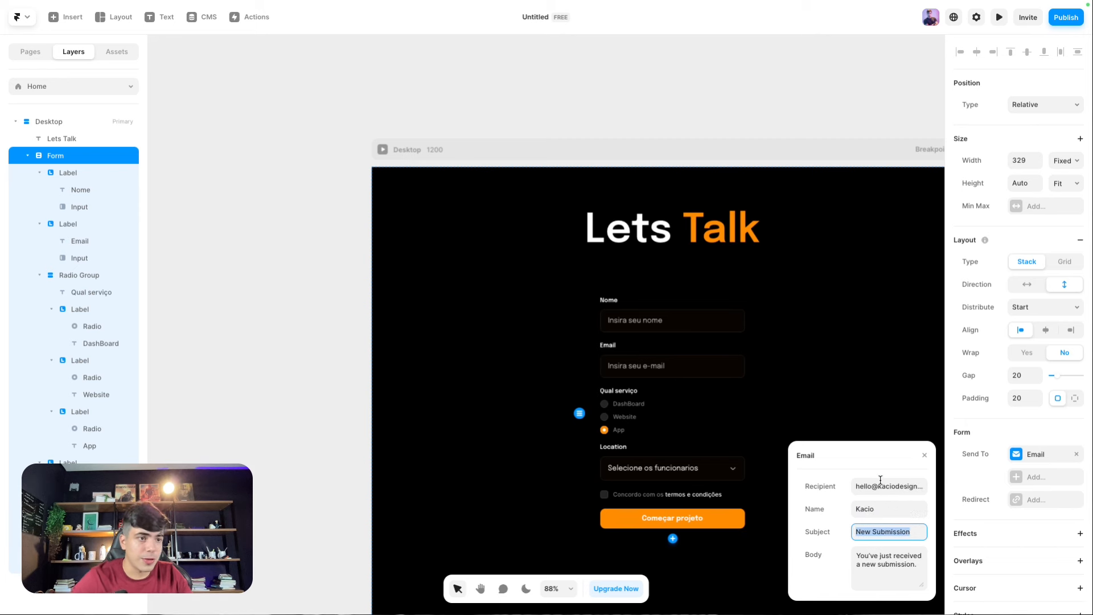
pyautogui.write('Nova ')
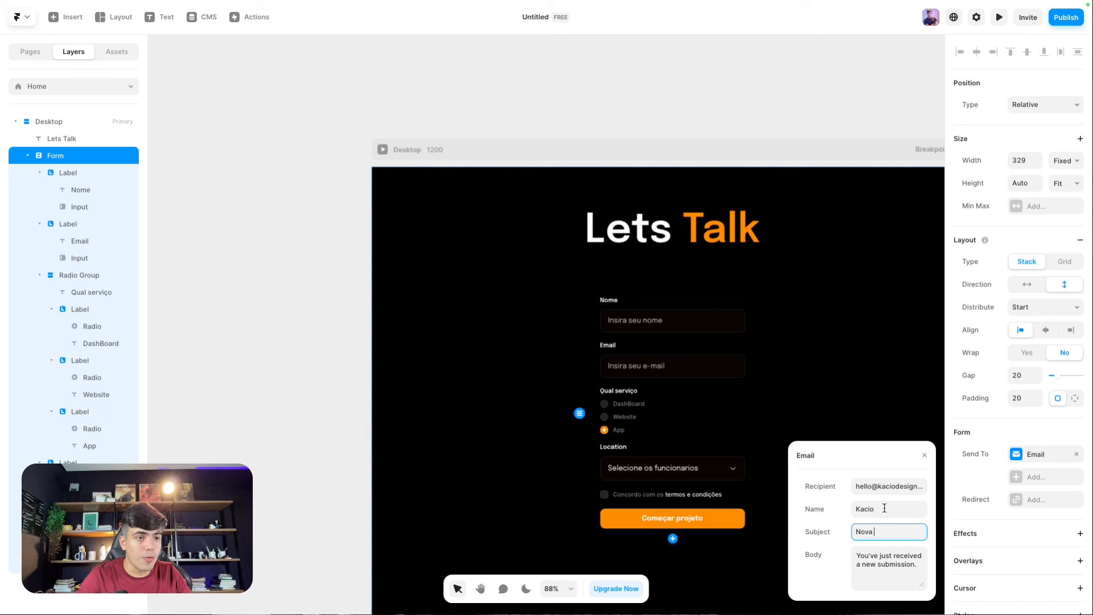
pyautogui.write('proposta')
pyautogui.press('Tab')
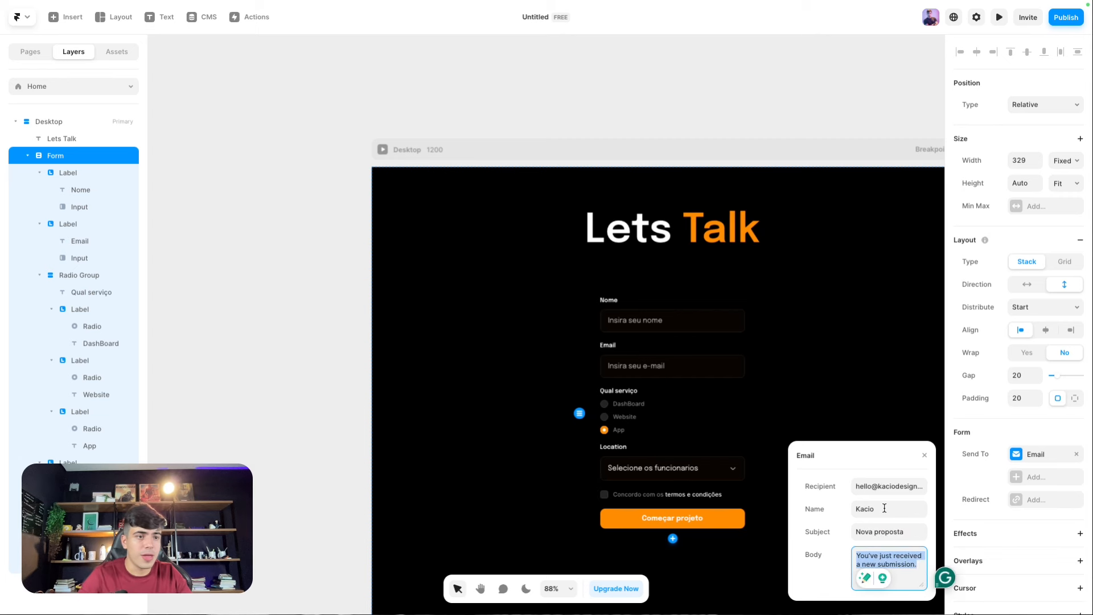
pyautogui.write('Voce')
pyautogui.press('BackSpace')
pyautogui.write('ê')
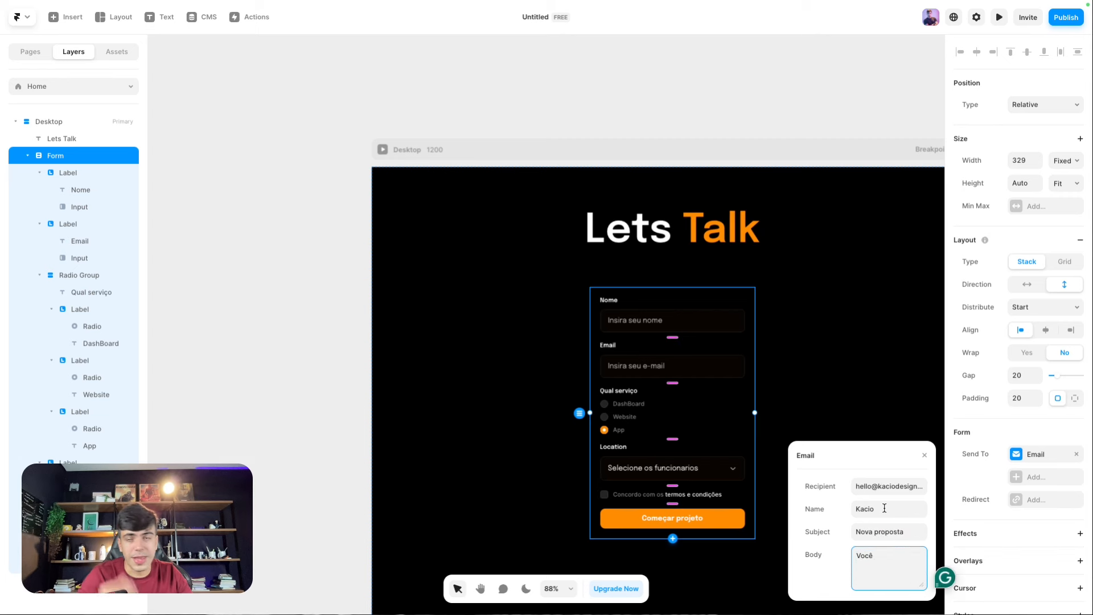
pyautogui.write(' acabou ')
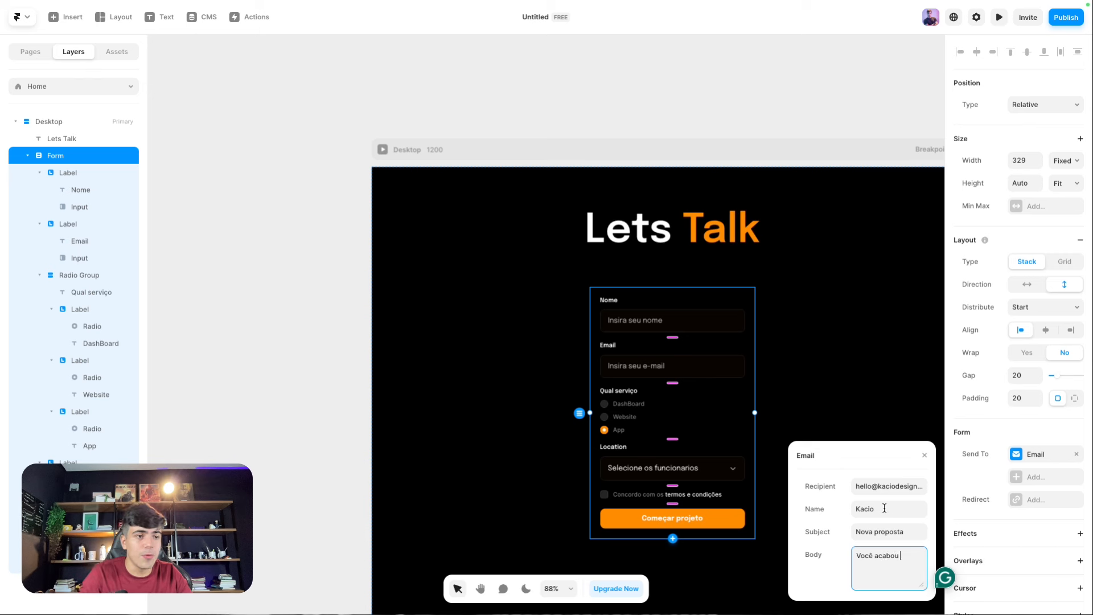
pyautogui.write('de receber mais uma')
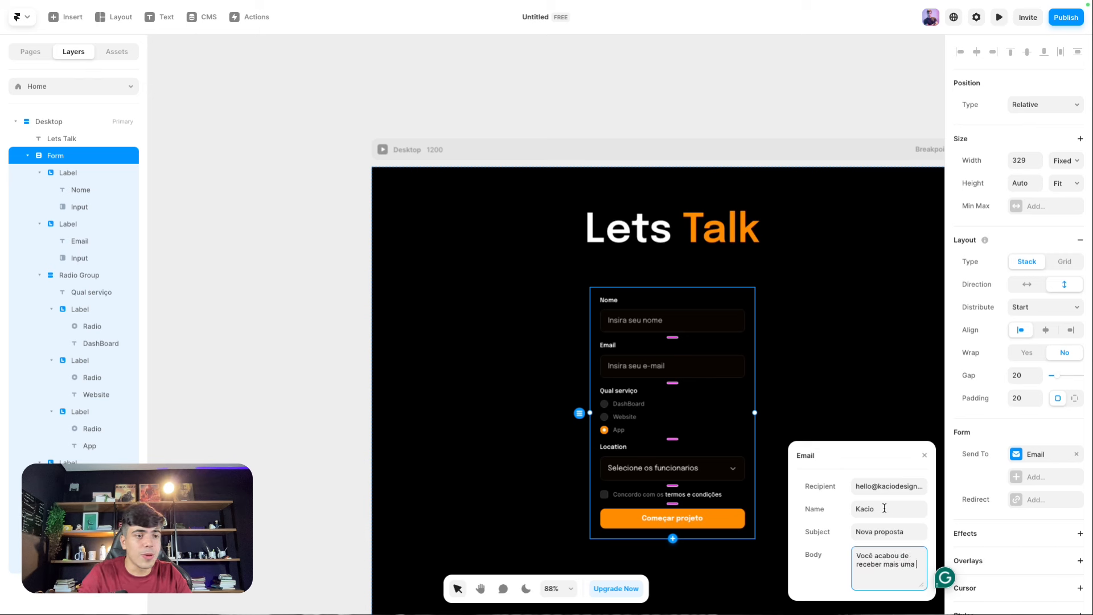
pyautogui.write(' submissã')
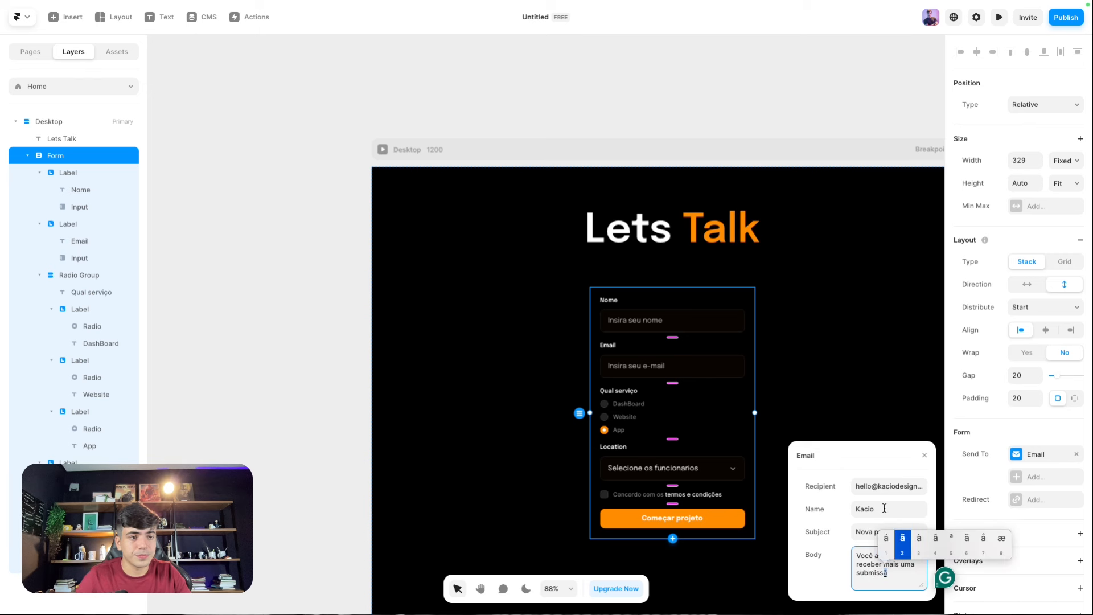
pyautogui.write('o de fo')
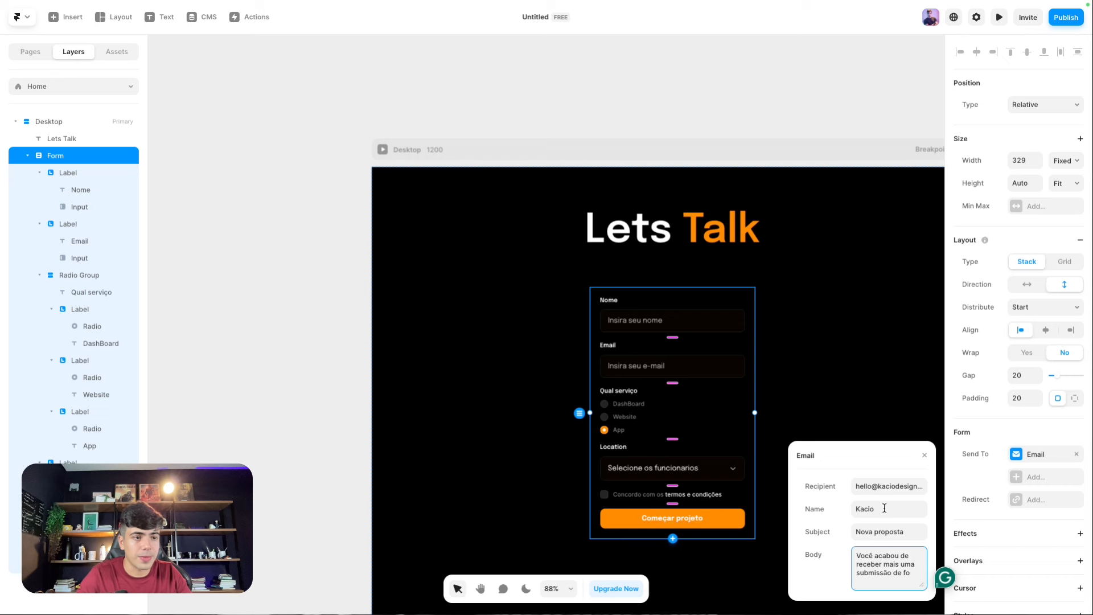
pyautogui.write('rmulário')
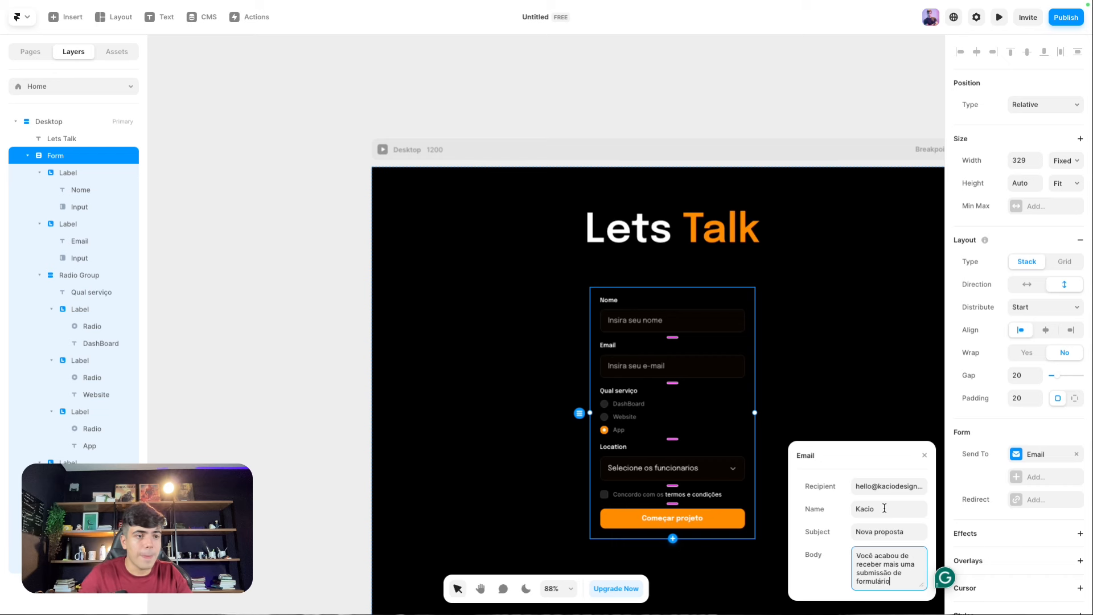
pyautogui.press('Return')
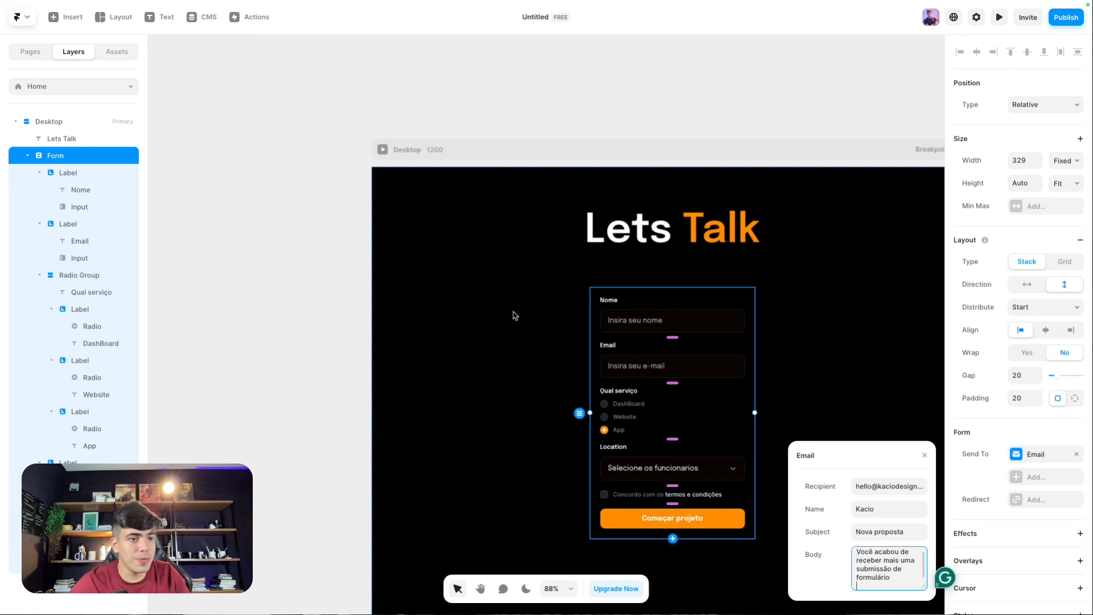
# Step: Publish the site and open the live odd-happen-589174.framer.app page
pyautogui.click(507, 310)
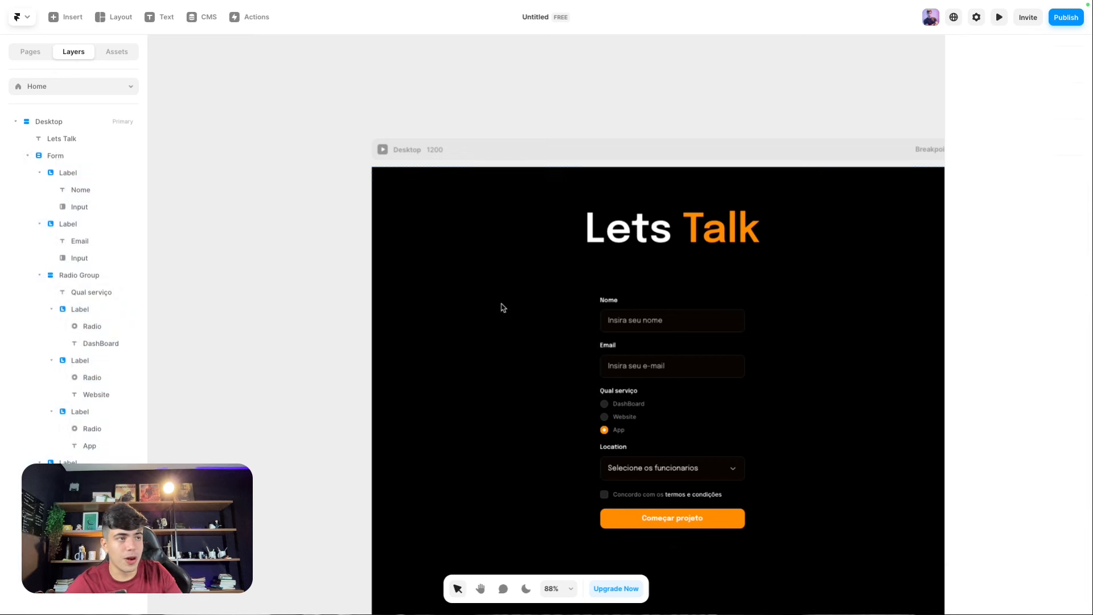
pyautogui.click(1056, 18)
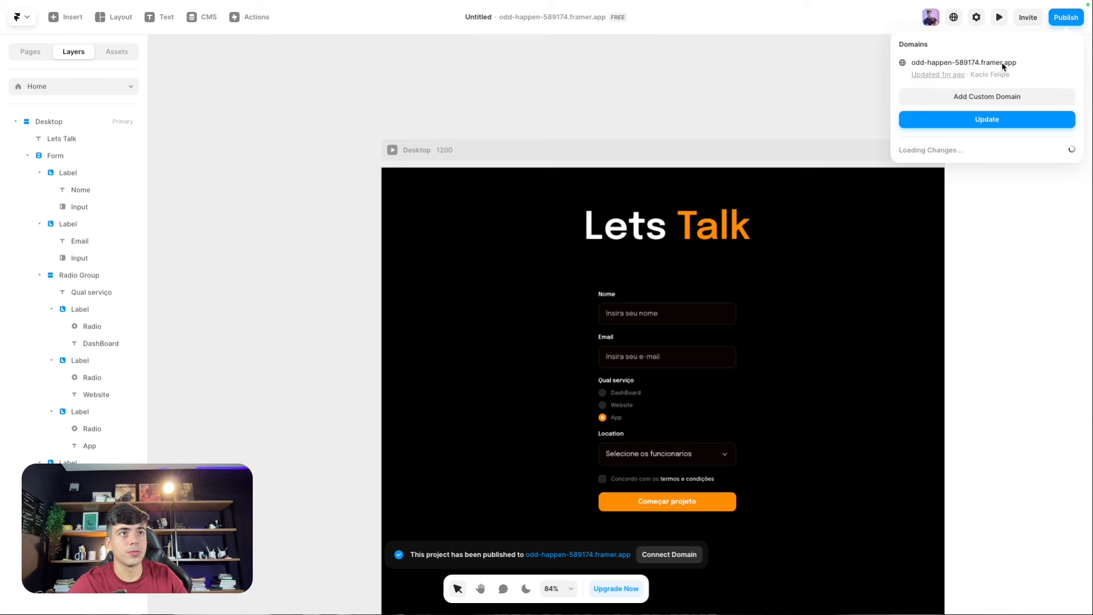
pyautogui.click(1003, 67)
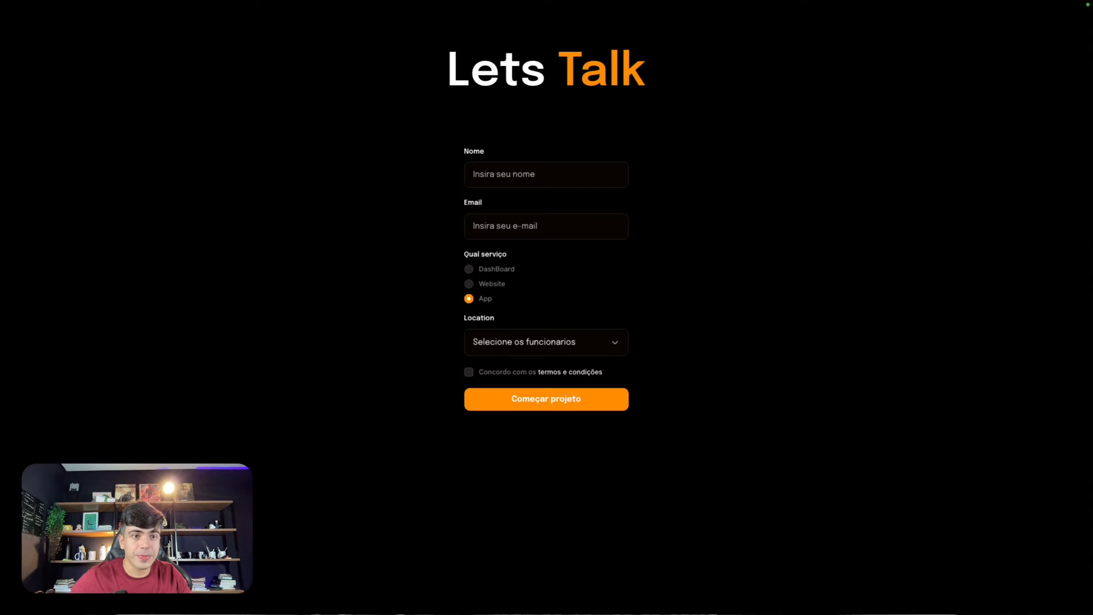
# Step: Submit the live form with a test name, Website service, 0 - 10 Funcionarios, terms agreed; exit fullscreen
pyautogui.click(485, 180)
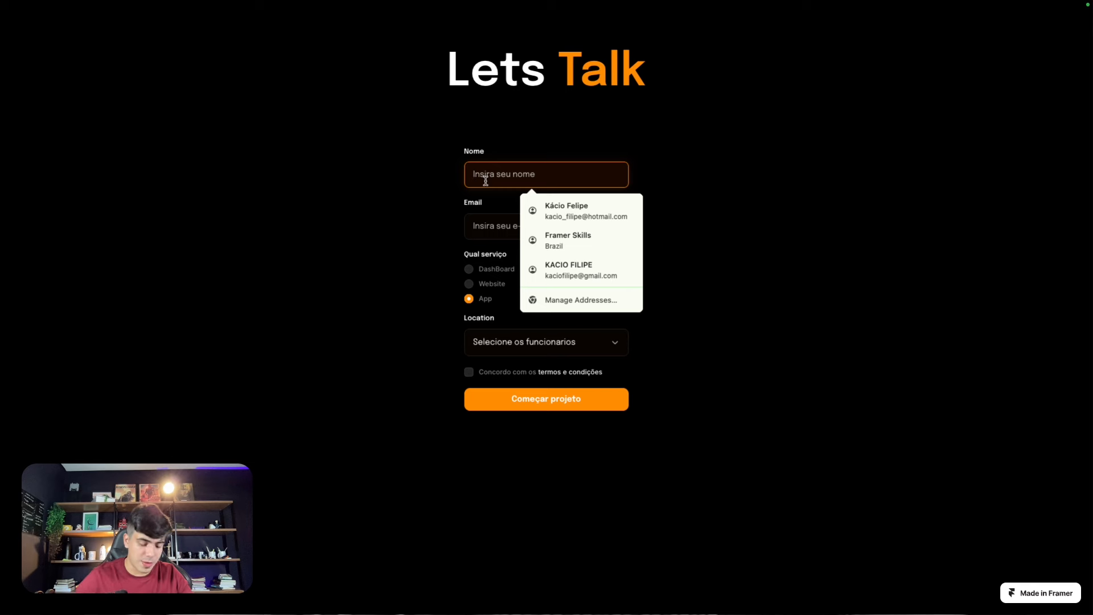
pyautogui.write('Jamai')
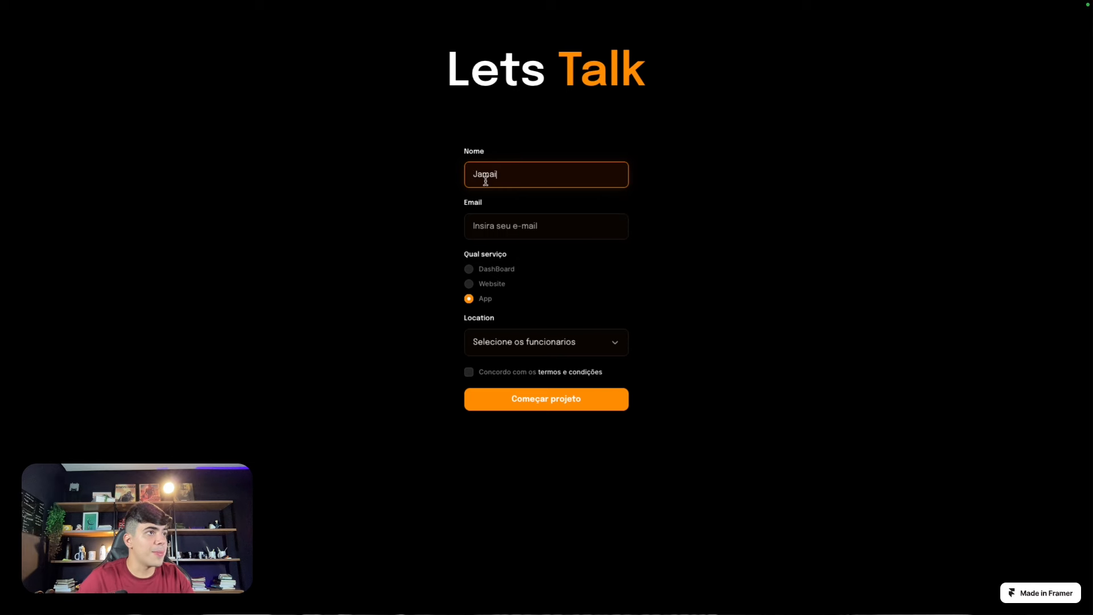
pyautogui.write('ca')
pyautogui.press('Tab')
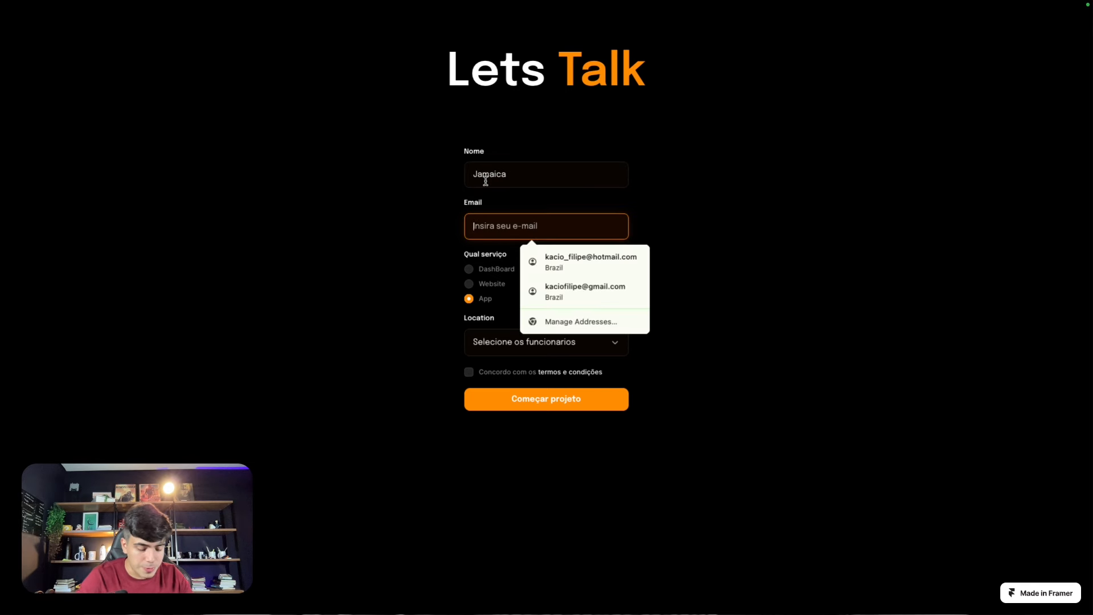
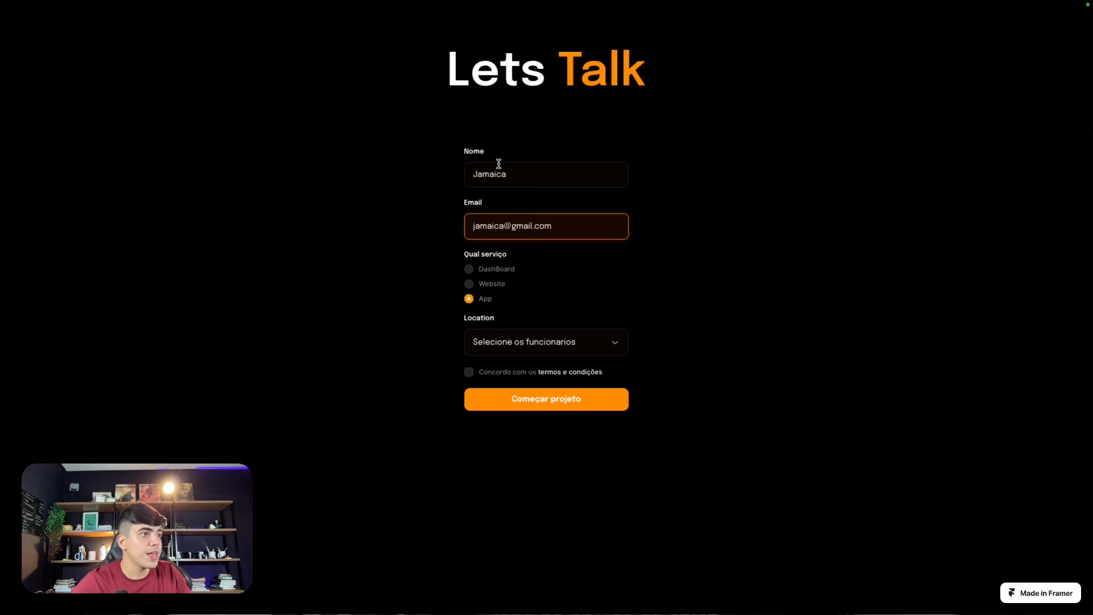
pyautogui.click(469, 270)
pyautogui.click(471, 283)
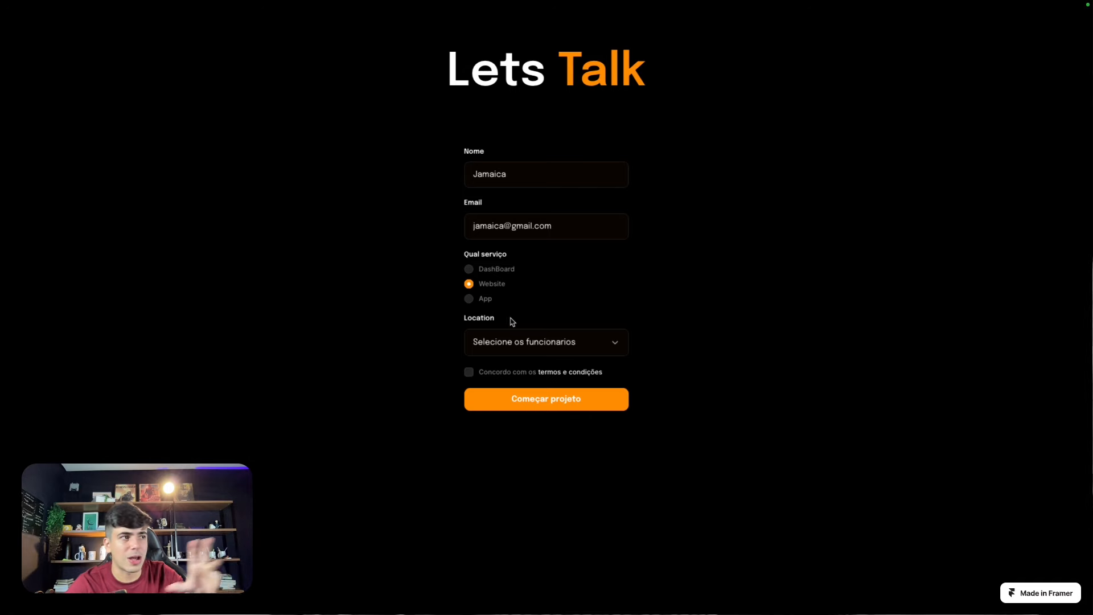
pyautogui.click(538, 349)
pyautogui.click(539, 355)
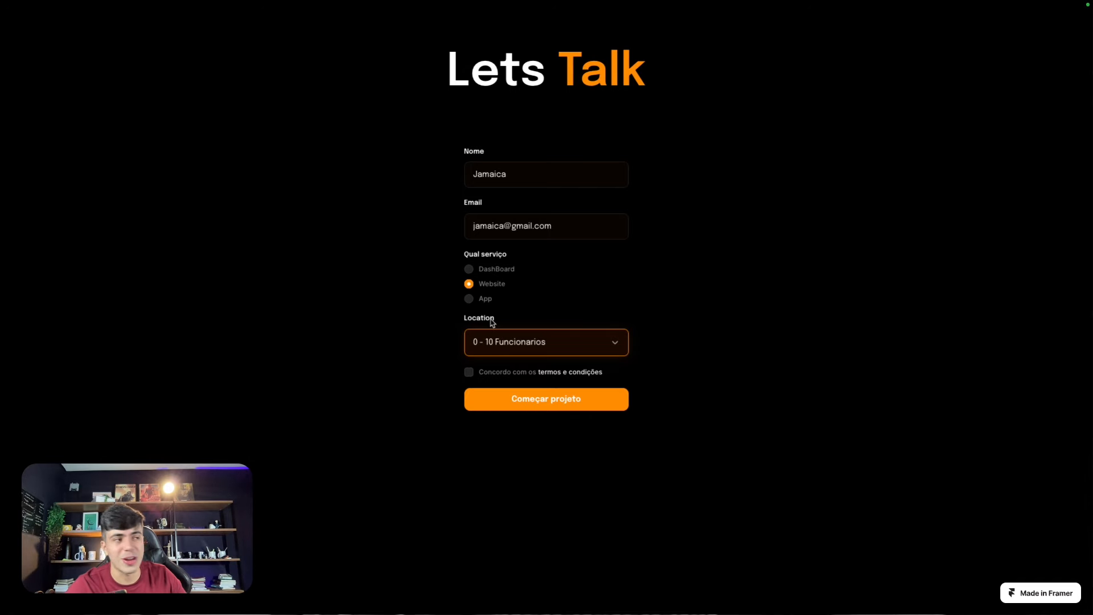
pyautogui.click(468, 373)
pyautogui.click(526, 401)
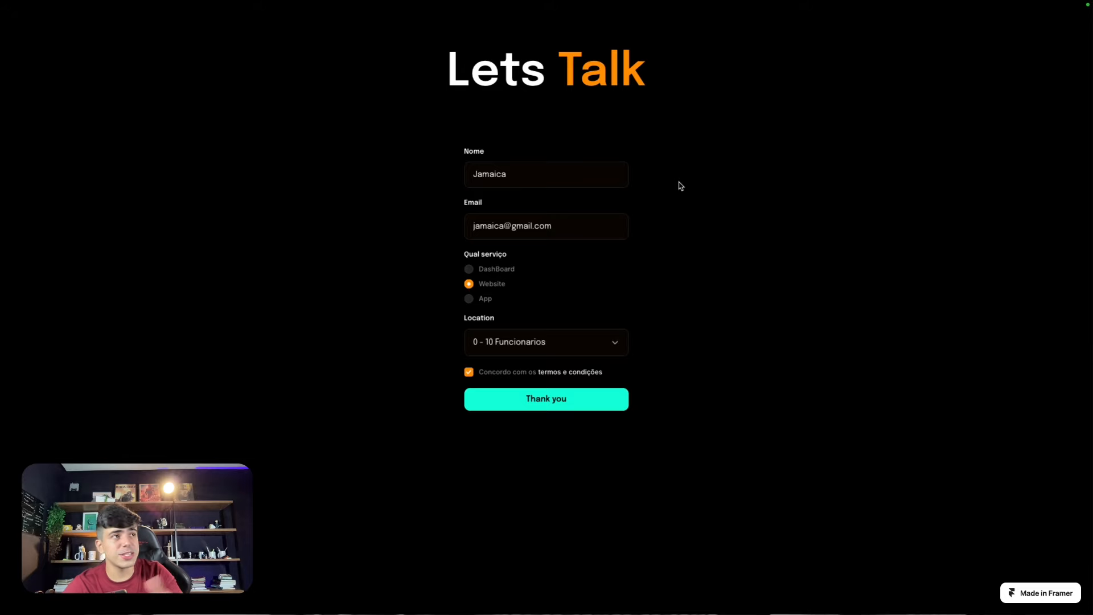
pyautogui.moveTo(11, 5)
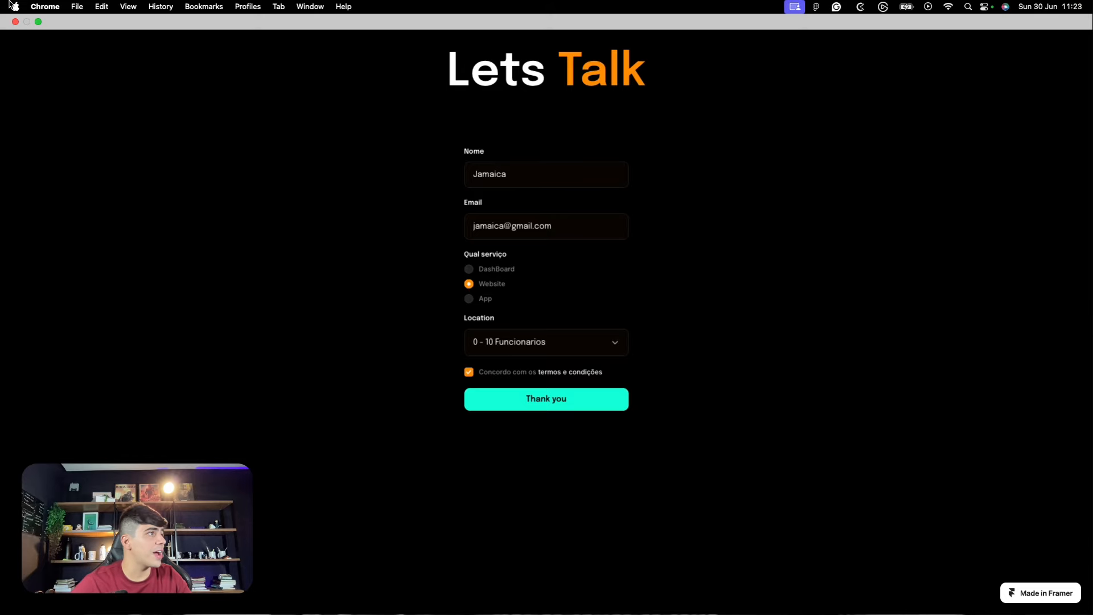
pyautogui.click(38, 21)
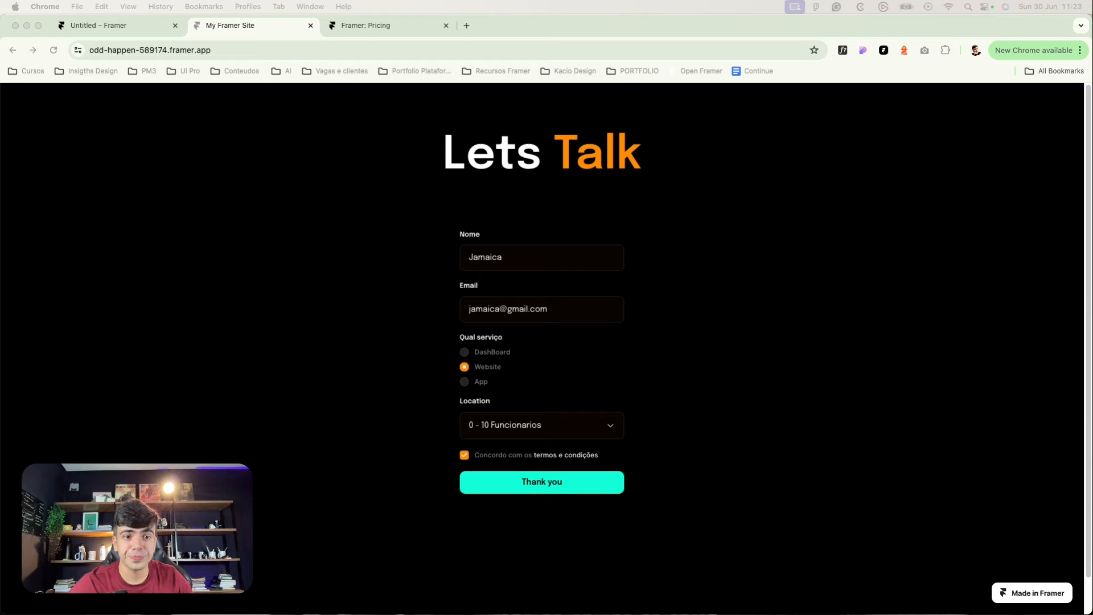
# Step: Open the Nova proposta email in Gmail, review its submitted fields including Radio: Option 2
pyautogui.click(467, 25)
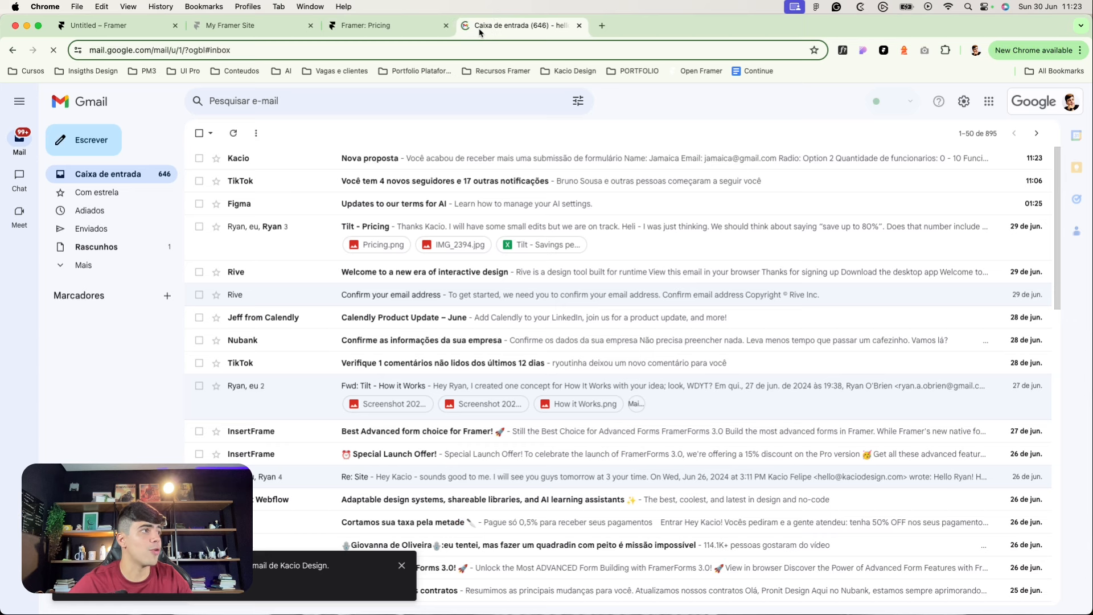
pyautogui.click(279, 158)
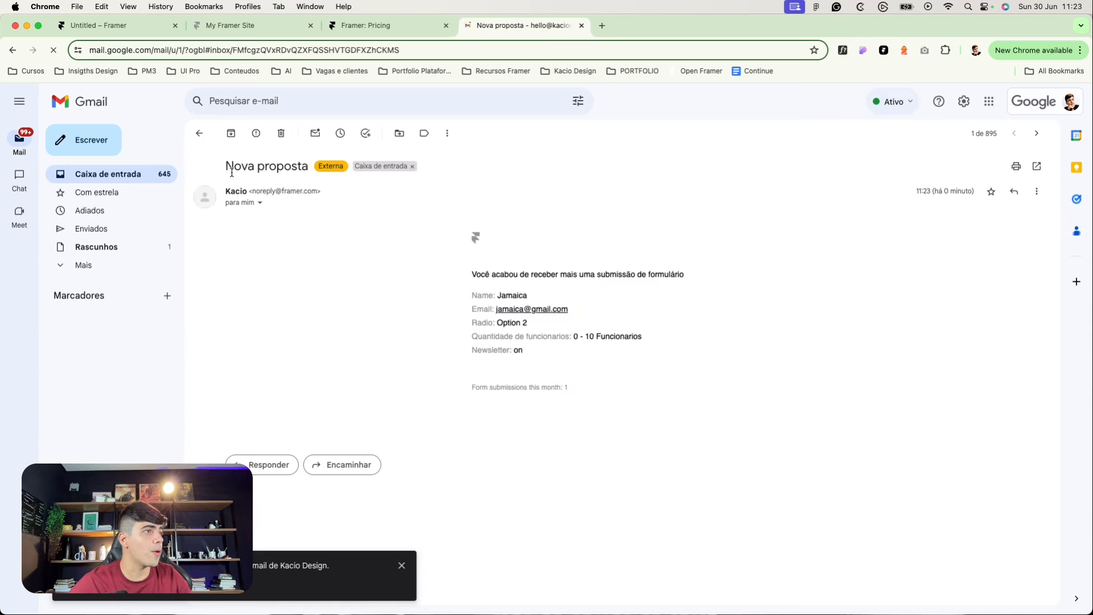
pyautogui.moveTo(481, 282); pyautogui.dragTo(666, 279)
pyautogui.click(678, 278)
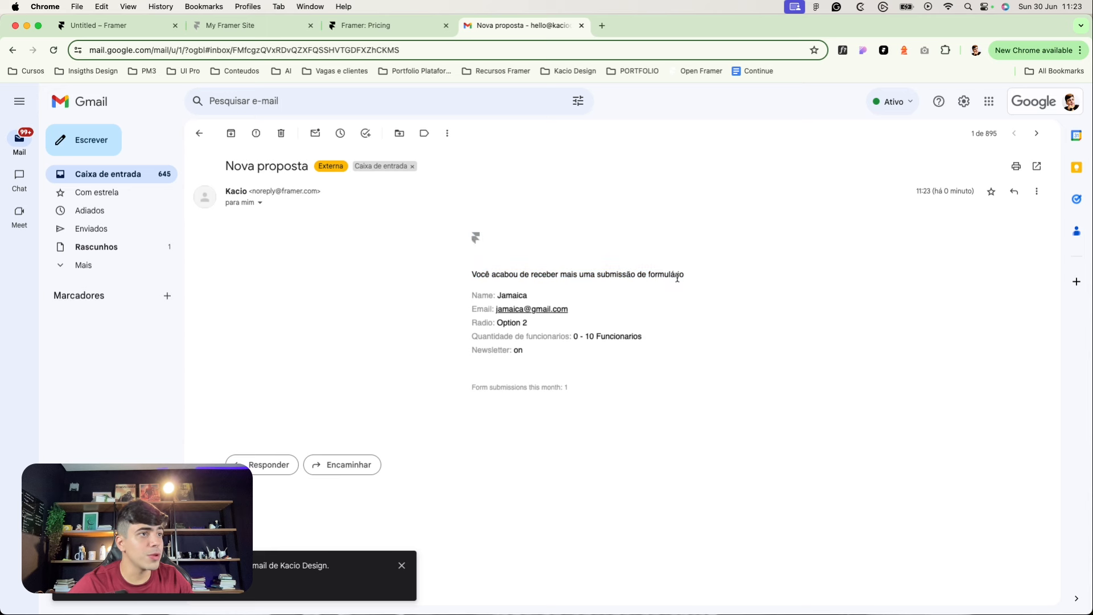
pyautogui.moveTo(505, 295); pyautogui.dragTo(528, 324)
pyautogui.click(510, 302)
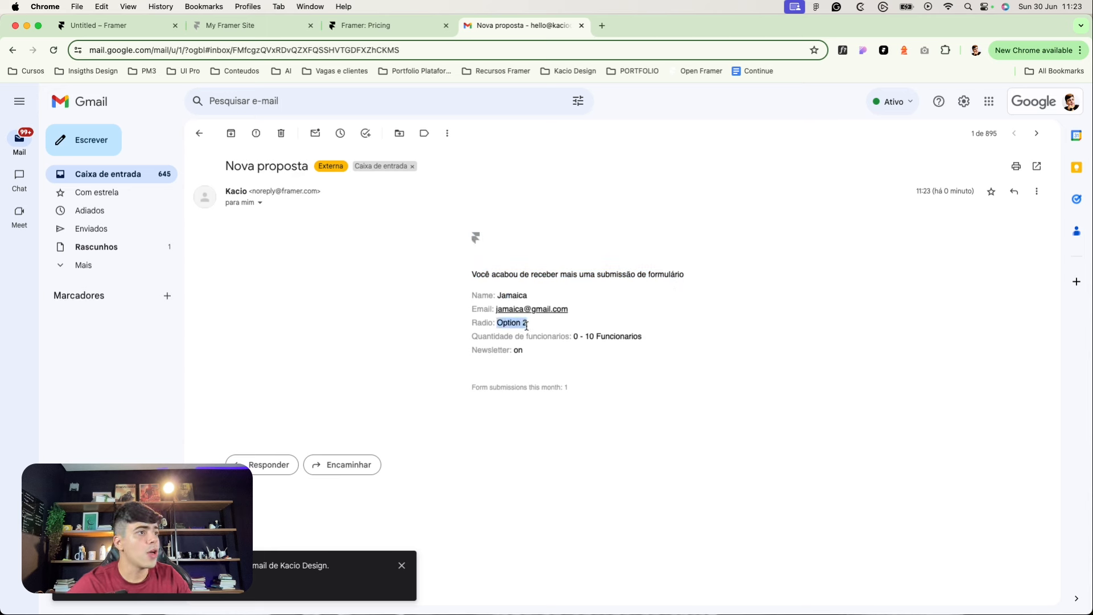
pyautogui.click(519, 324)
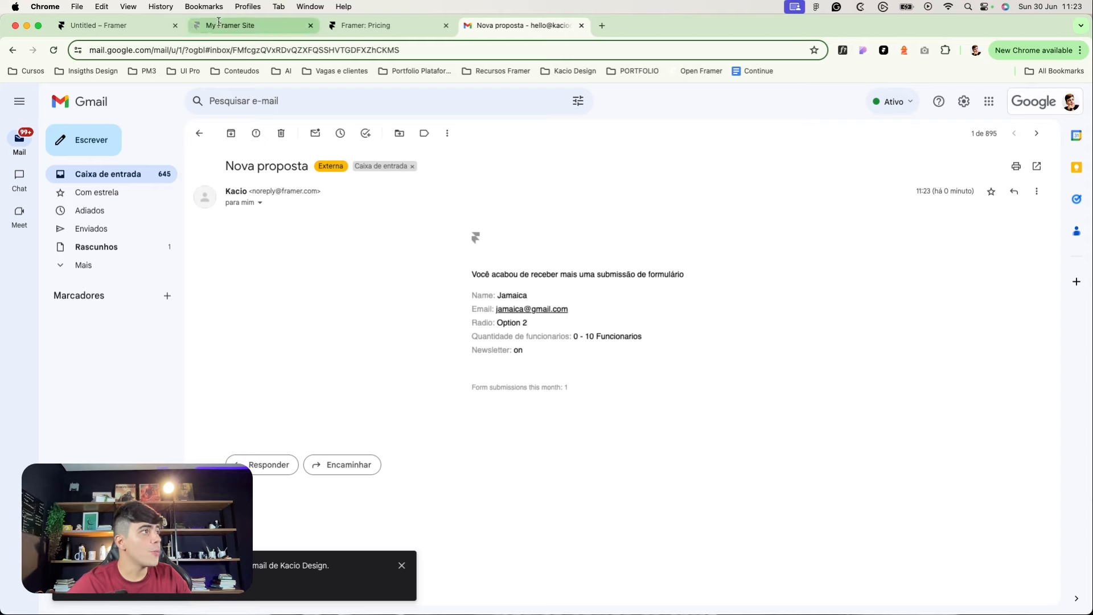
pyautogui.click(105, 25)
# Step: Change the Website, App and DashBoard radios' Option values to Website, App and DashBoard
pyautogui.click(326, 272)
pyautogui.scroll(5, 658, 467)
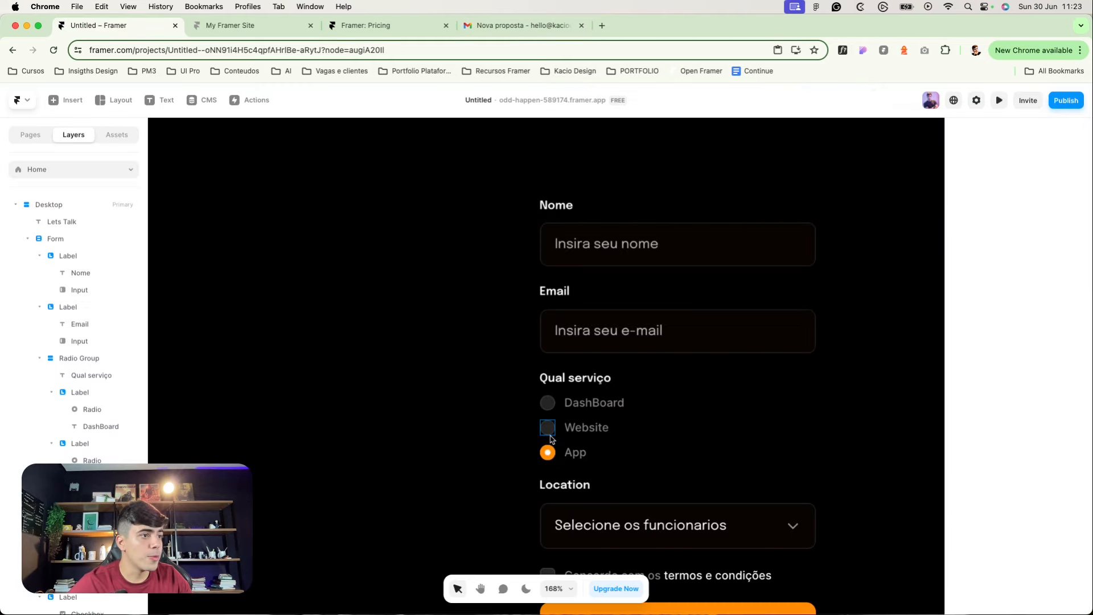
pyautogui.click(548, 427)
pyautogui.scroll(-1, 602, 447)
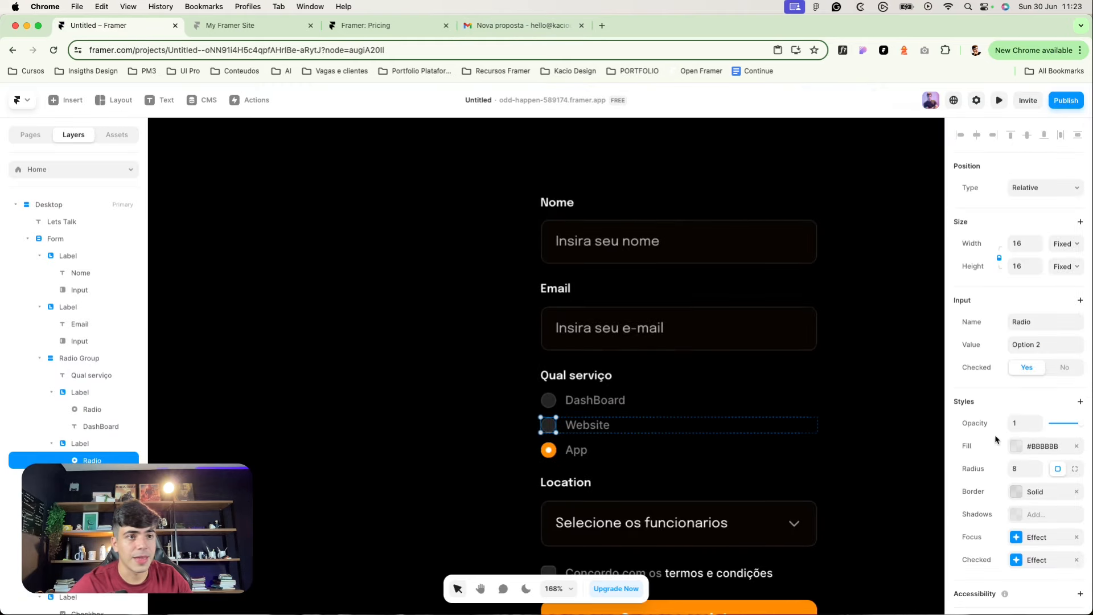
pyautogui.scroll(-1, 1010, 364)
pyautogui.click(1046, 326)
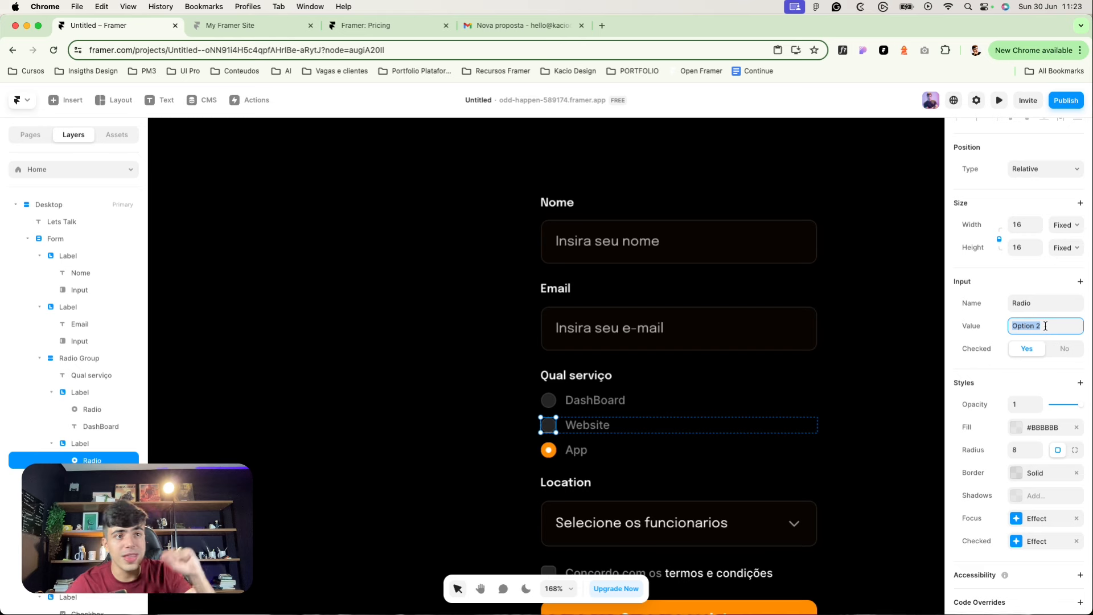
pyautogui.write('Website')
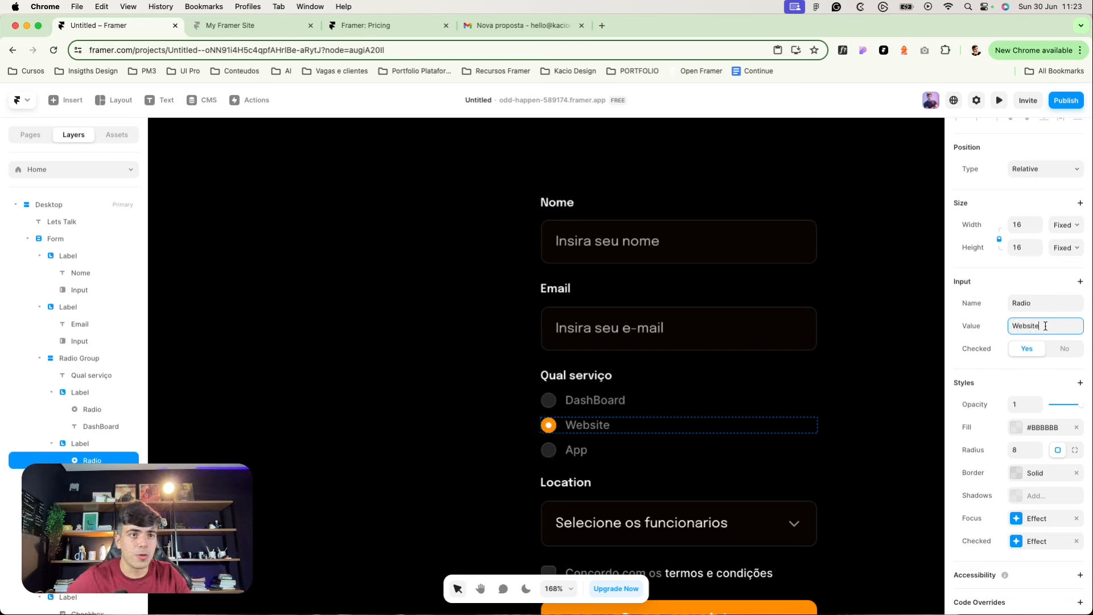
pyautogui.click(549, 450)
pyautogui.click(1030, 345)
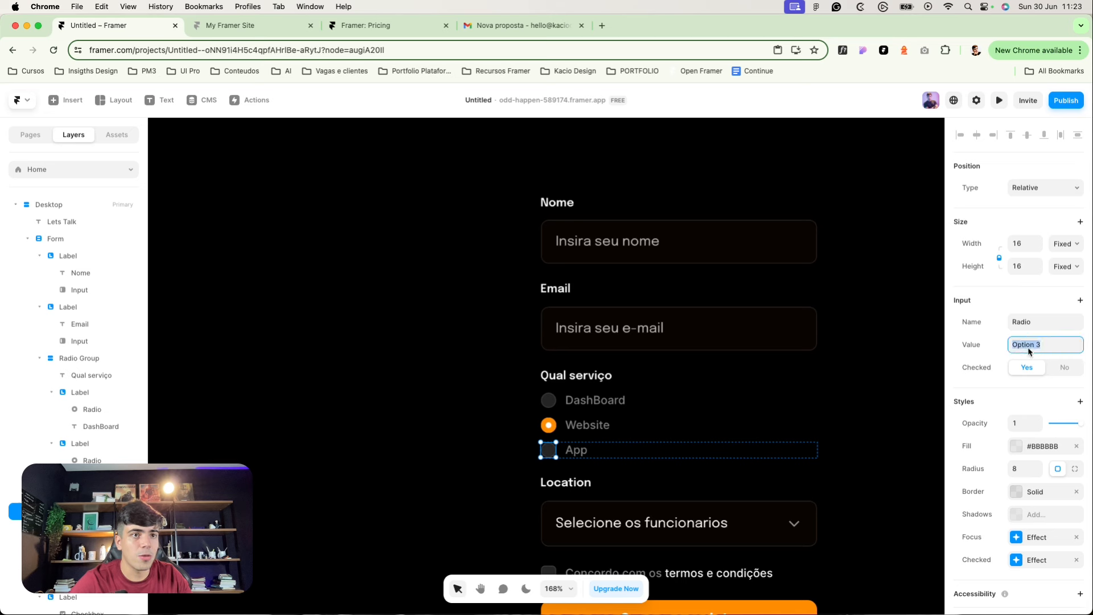
pyautogui.write('App')
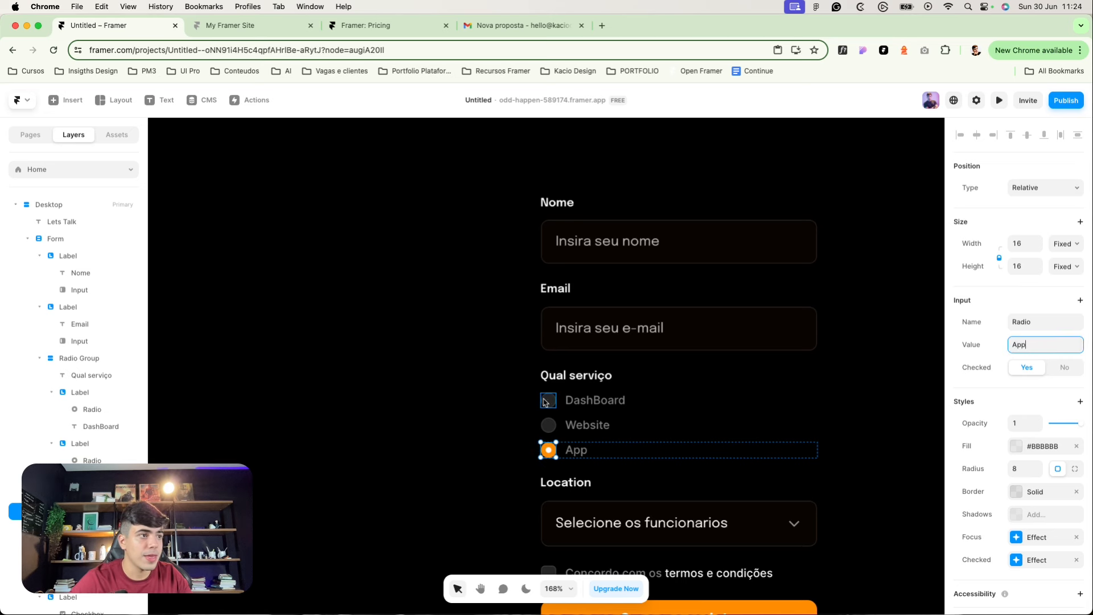
pyautogui.click(548, 399)
pyautogui.click(1054, 345)
pyautogui.write('Dashboarad')
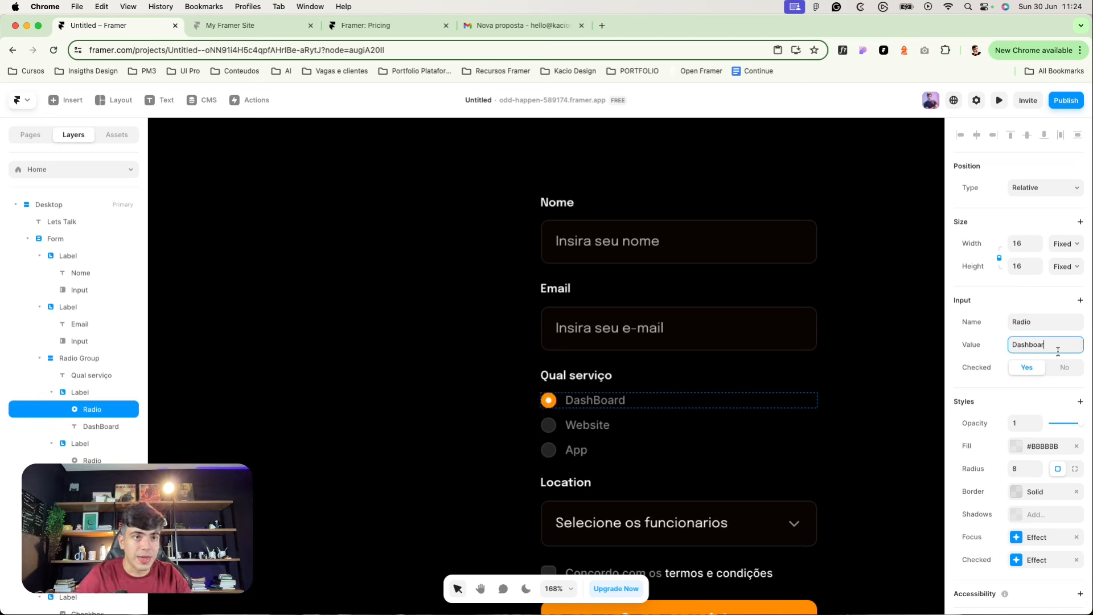
# Step: Rename the Location heading to 'Tamanho da empresa'
pyautogui.doubleClick(569, 484)
pyautogui.write('Tamanho da empresa')
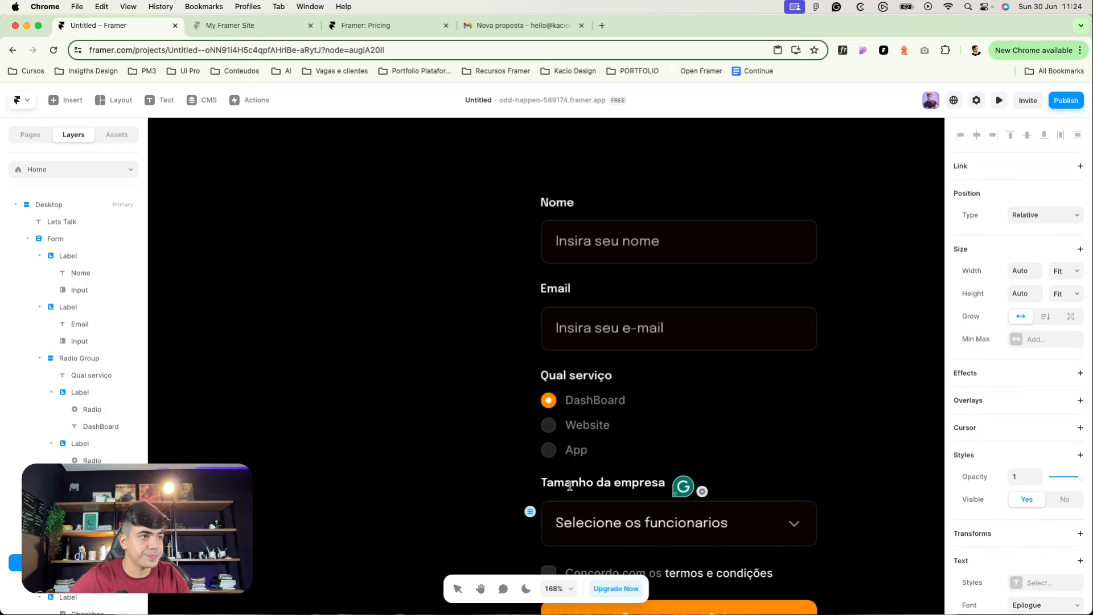
pyautogui.click(593, 374)
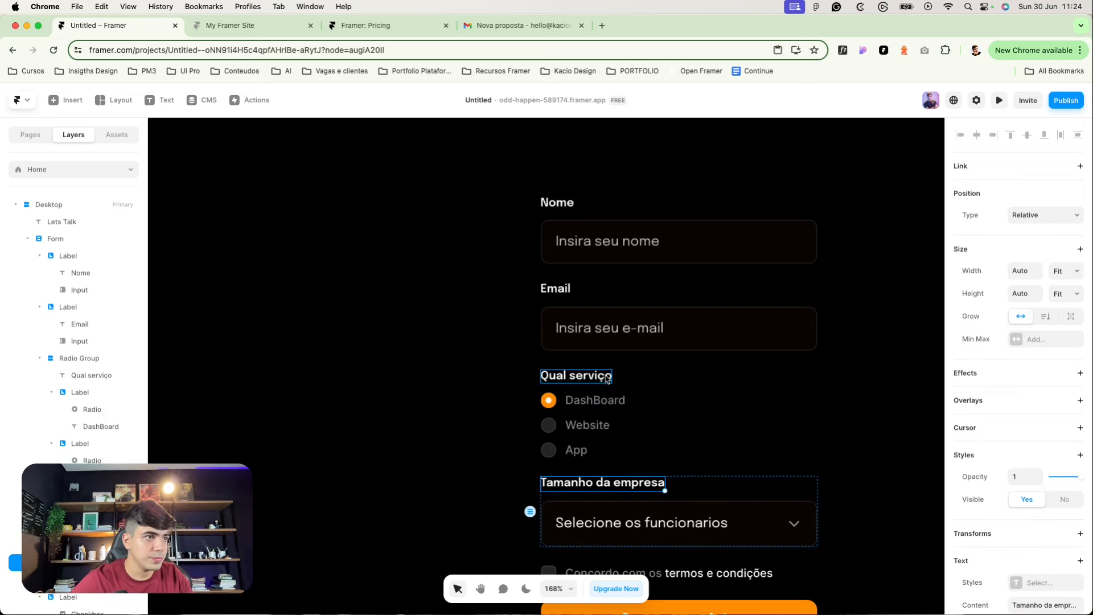
pyautogui.scroll(-5, 670, 437)
pyautogui.click(445, 420)
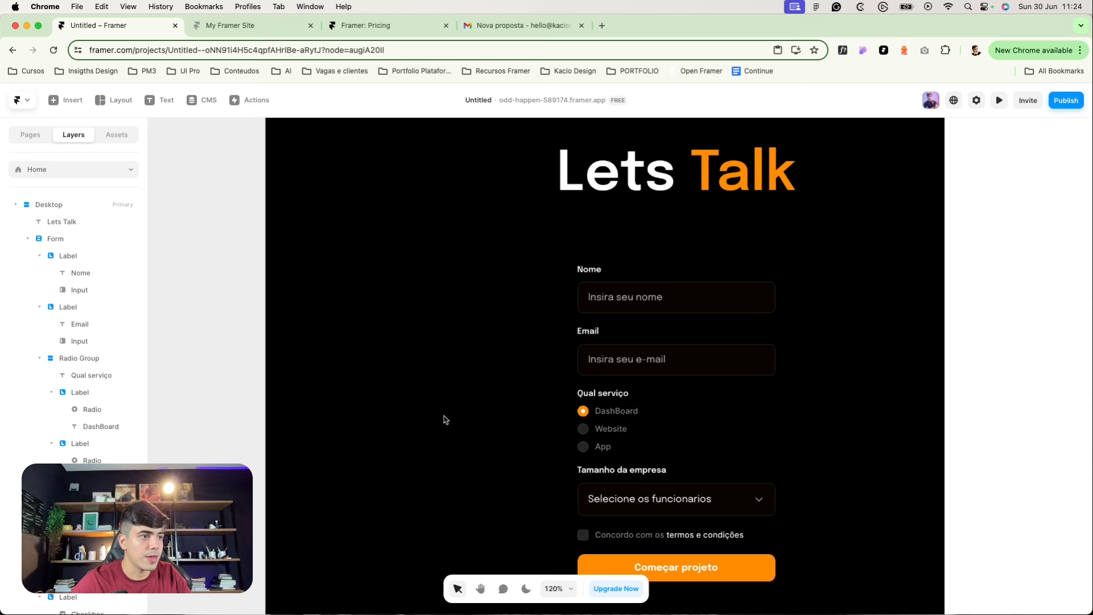
# Step: Retitle the dropdown's first option to 'Quantidade de funcionarios'
pyautogui.click(687, 502)
pyautogui.click(1038, 322)
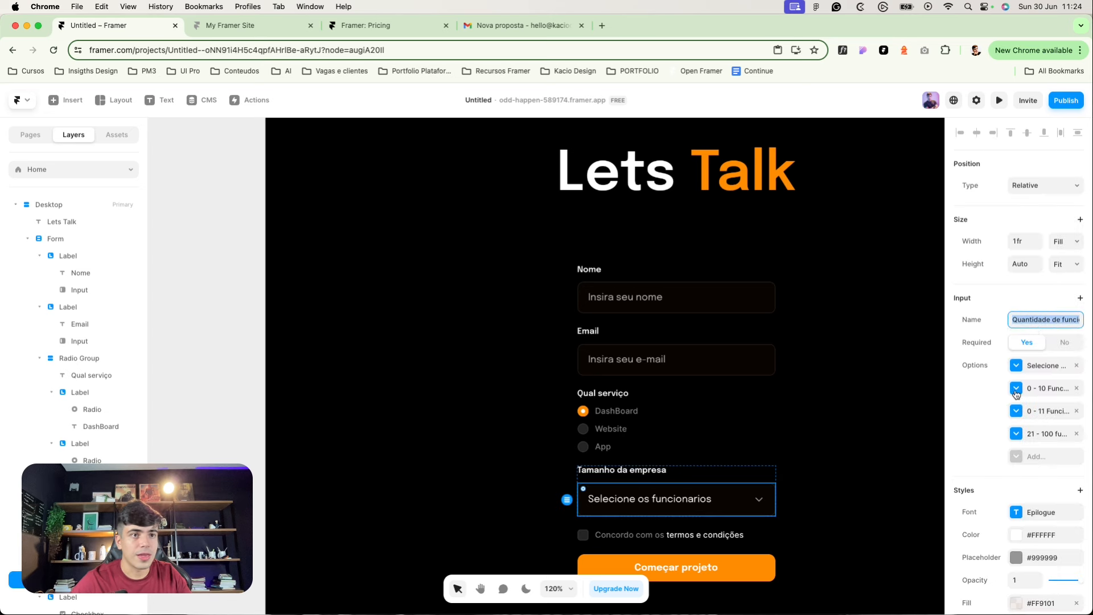
pyautogui.scroll(-1, 1033, 455)
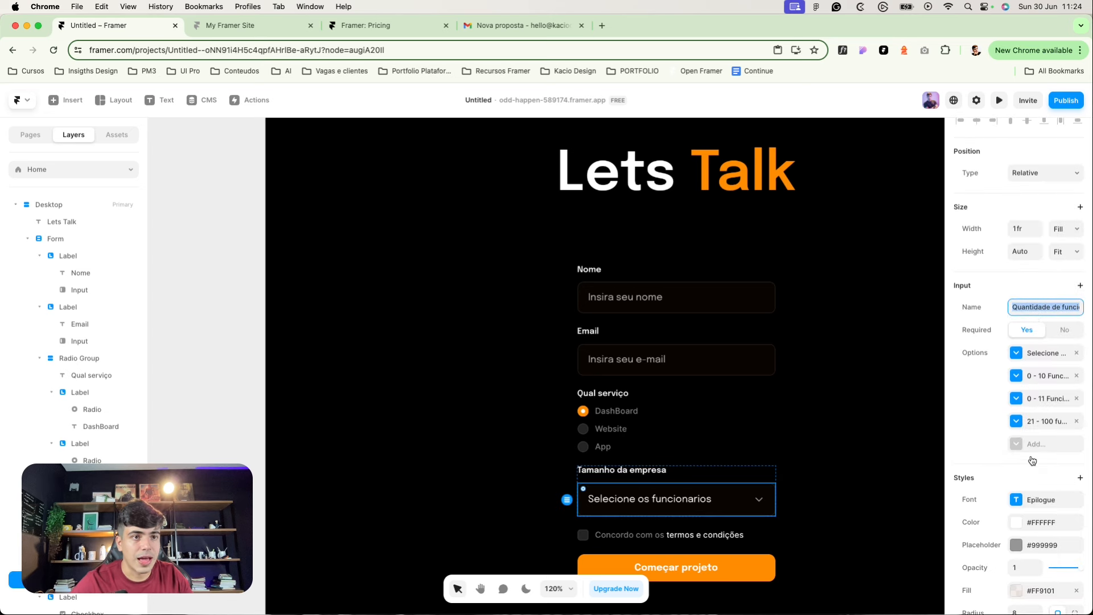
pyautogui.click(1016, 353)
pyautogui.click(899, 431)
pyautogui.write('Quantidade de funcionarios')
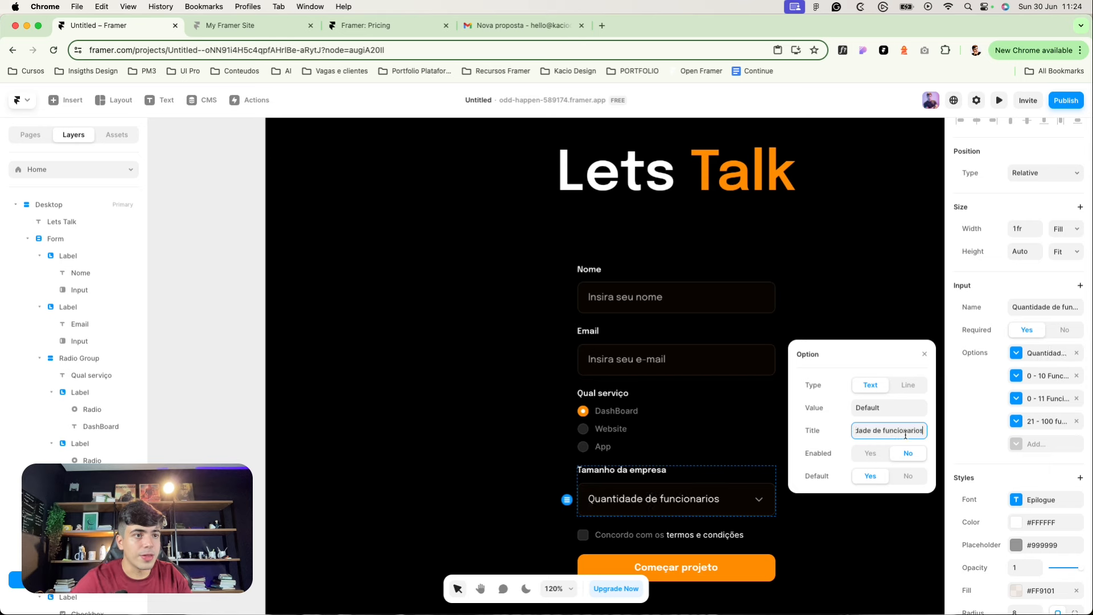
pyautogui.click(884, 272)
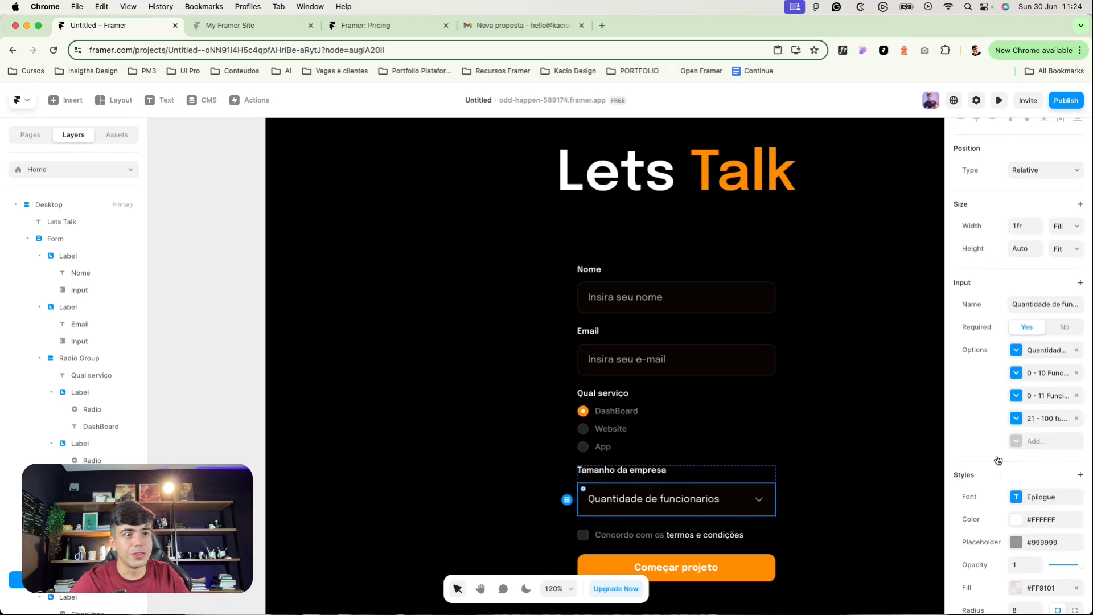
# Step: Reselect the employee-count dropdown and bring up its arrow icon settings
pyautogui.scroll(-5, 997, 459)
pyautogui.scroll(-2, 997, 459)
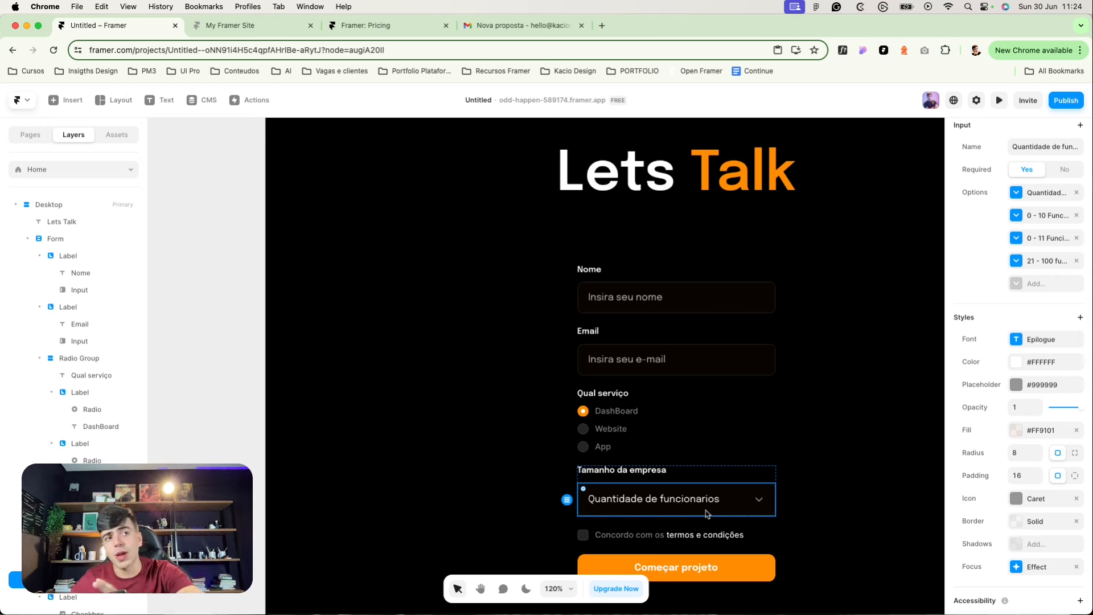
pyautogui.scroll(1, 740, 527)
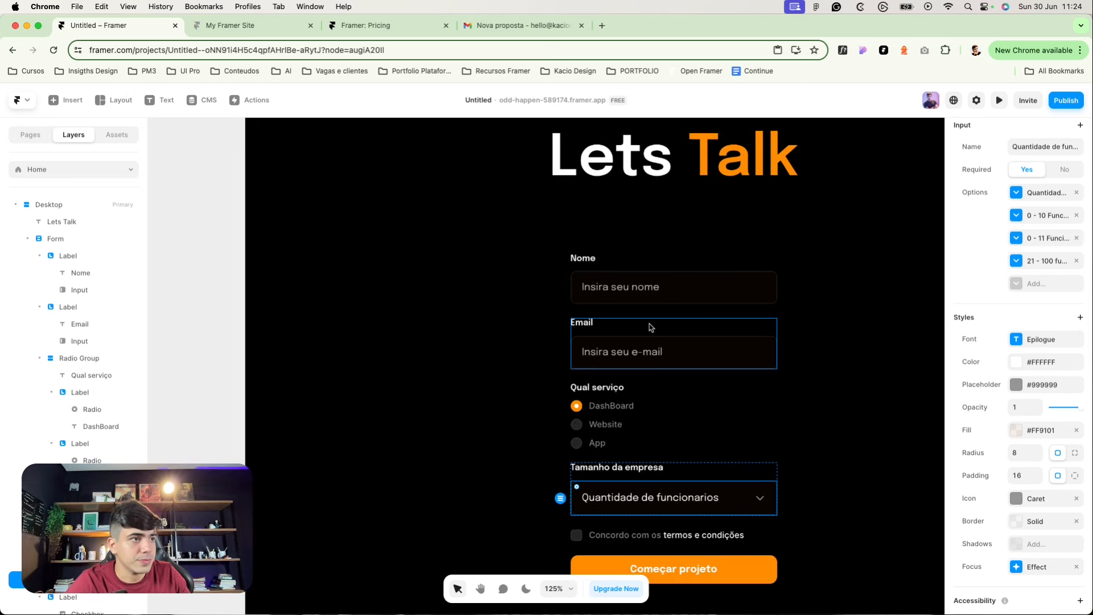
pyautogui.click(678, 448)
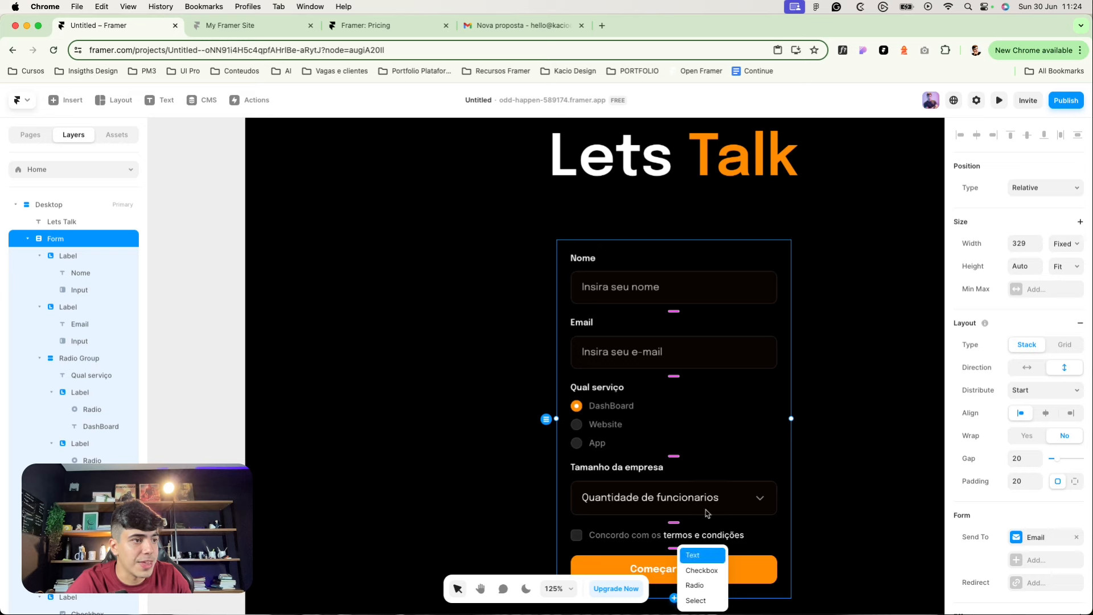
pyautogui.click(676, 501)
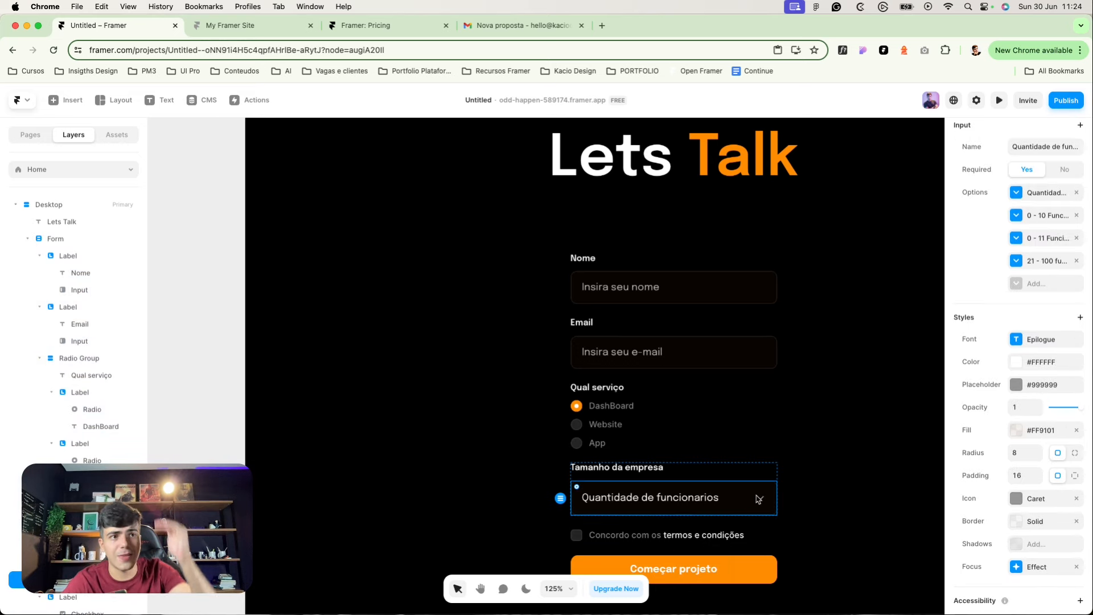
pyautogui.click(1016, 498)
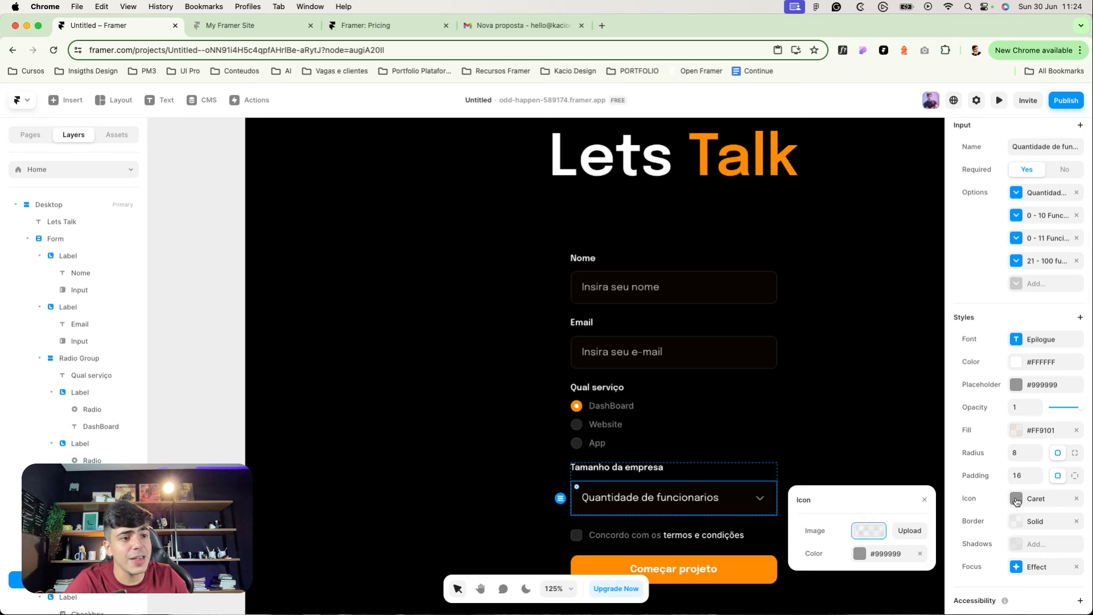
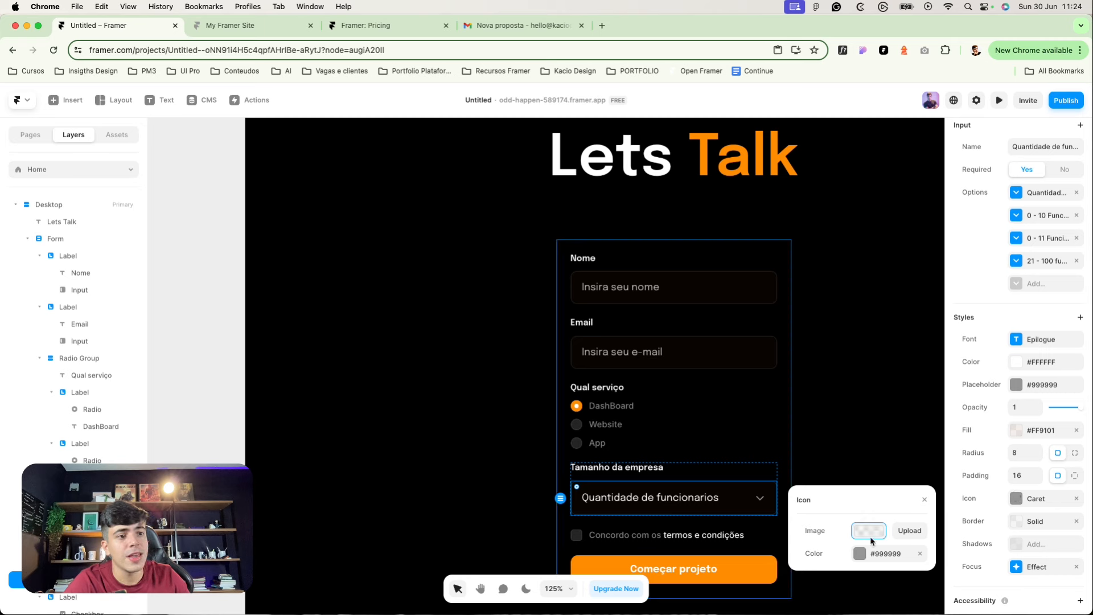
# Step: Make the company-size dropdown's arrow icon white (#FFFFFF) at 70% opacity
pyautogui.click(897, 535)
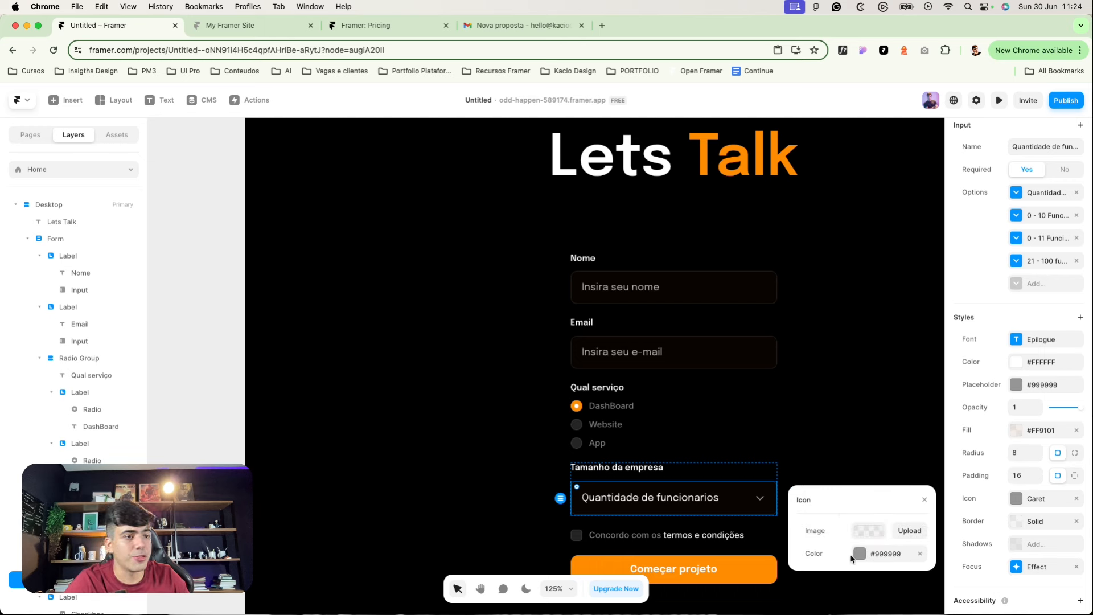
pyautogui.click(850, 553)
pyautogui.moveTo(830, 469); pyautogui.dragTo(763, 386)
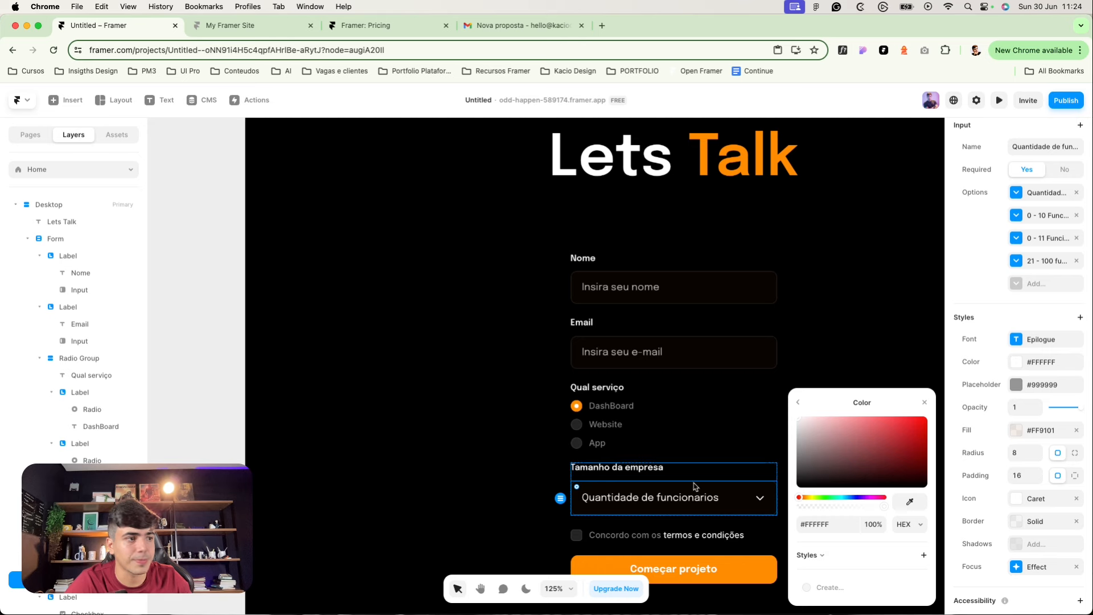
pyautogui.click(847, 371)
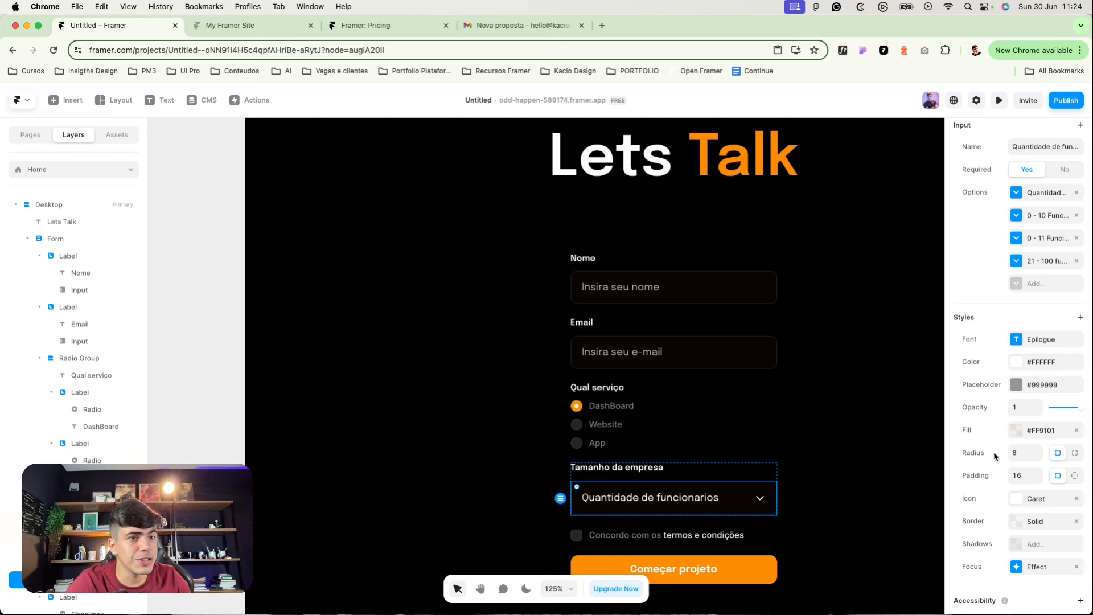
pyautogui.click(1014, 361)
pyautogui.moveTo(877, 401); pyautogui.dragTo(817, 390)
pyautogui.click(909, 464)
pyautogui.click(700, 334)
pyautogui.click(877, 480)
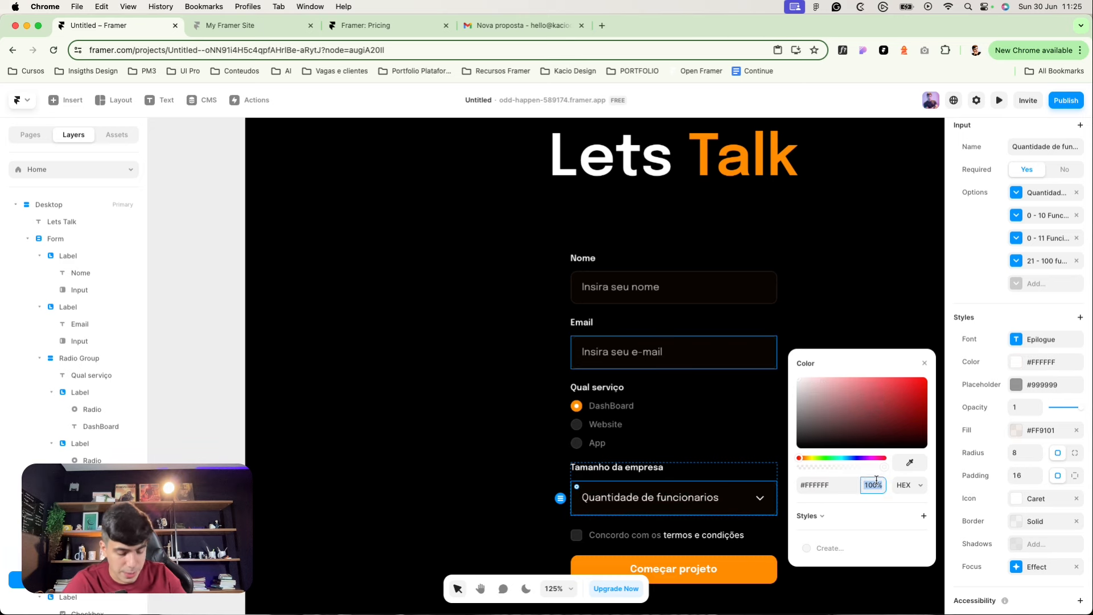
pyautogui.write('70')
pyautogui.press('Return')
# Step: Republish the site with the updated form and open the live odd-happen framer.app page
pyautogui.click(853, 322)
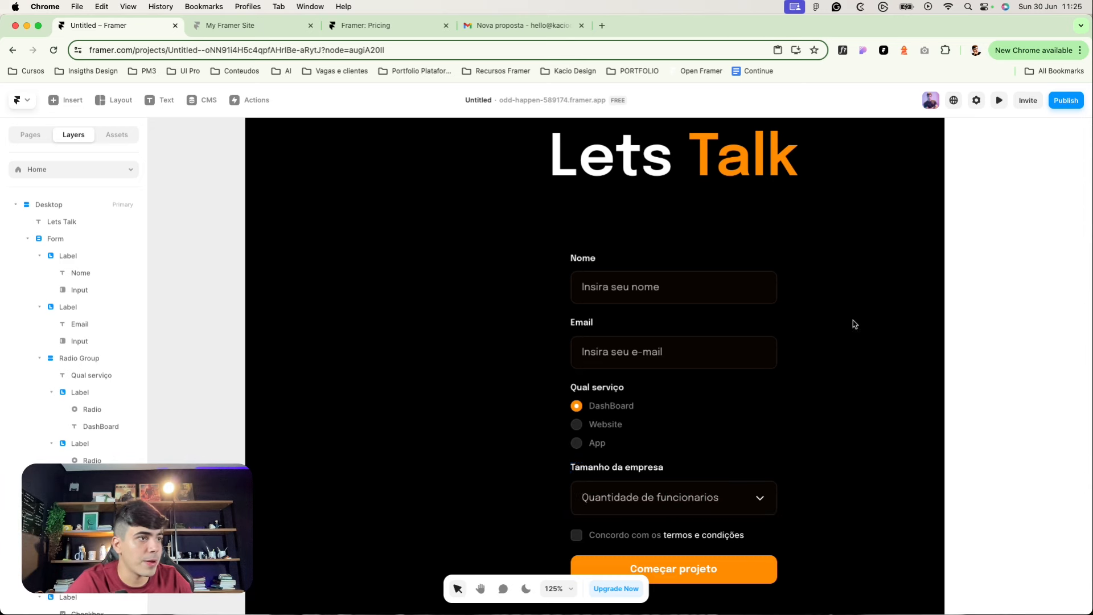
pyautogui.scroll(-1, 612, 527)
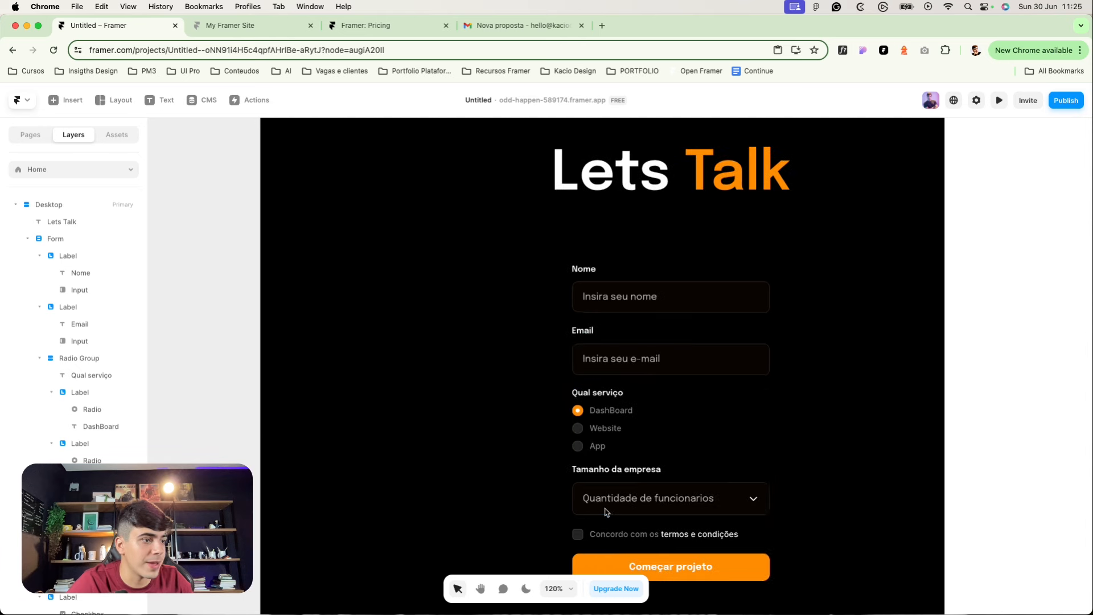
pyautogui.click(1064, 100)
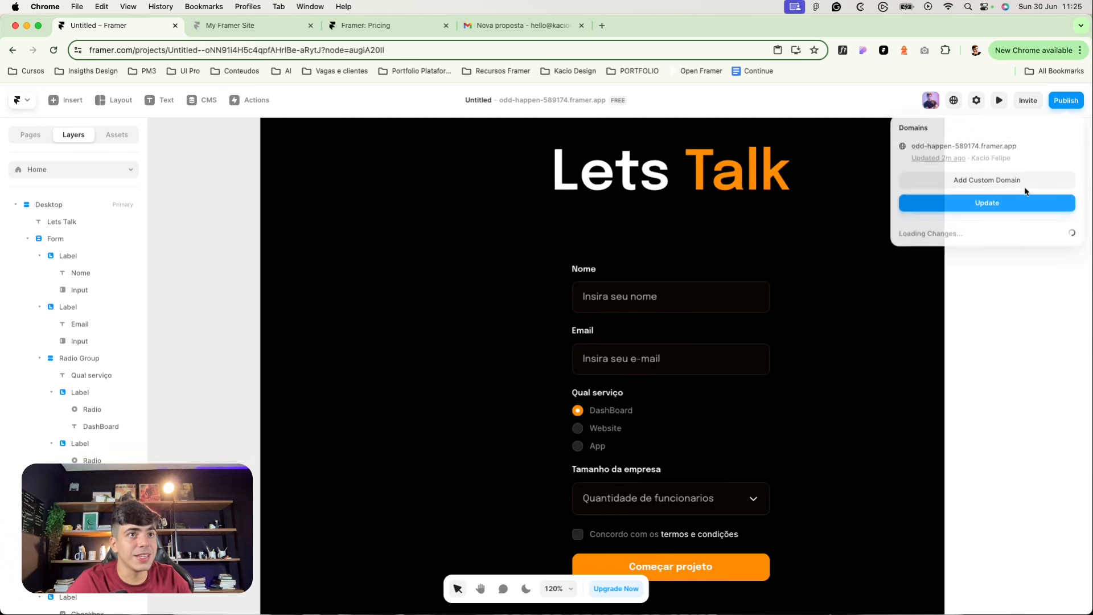
pyautogui.click(1016, 204)
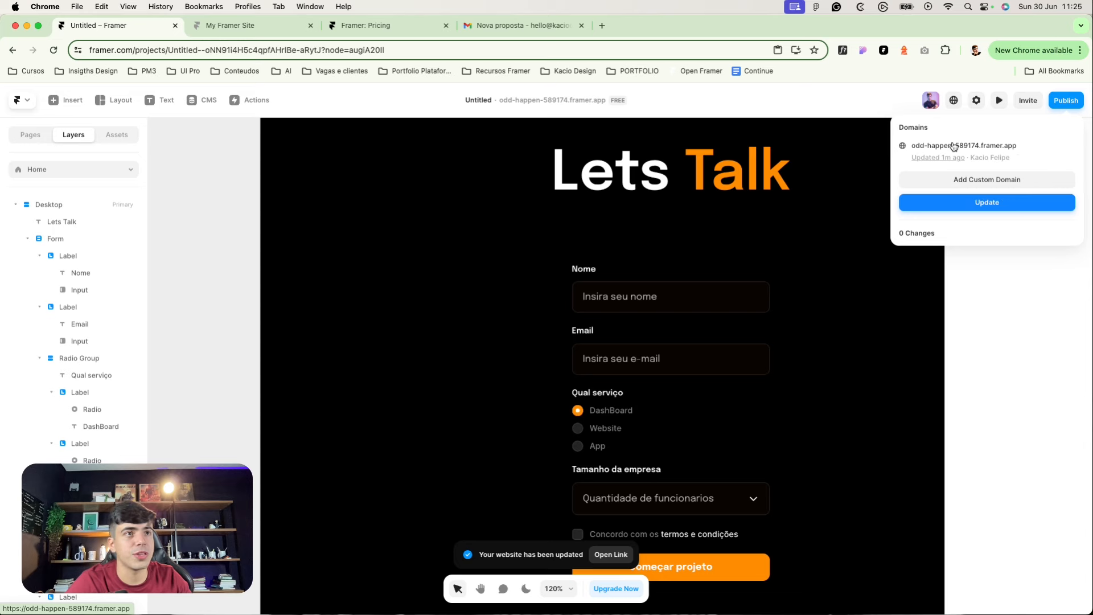
pyautogui.click(954, 146)
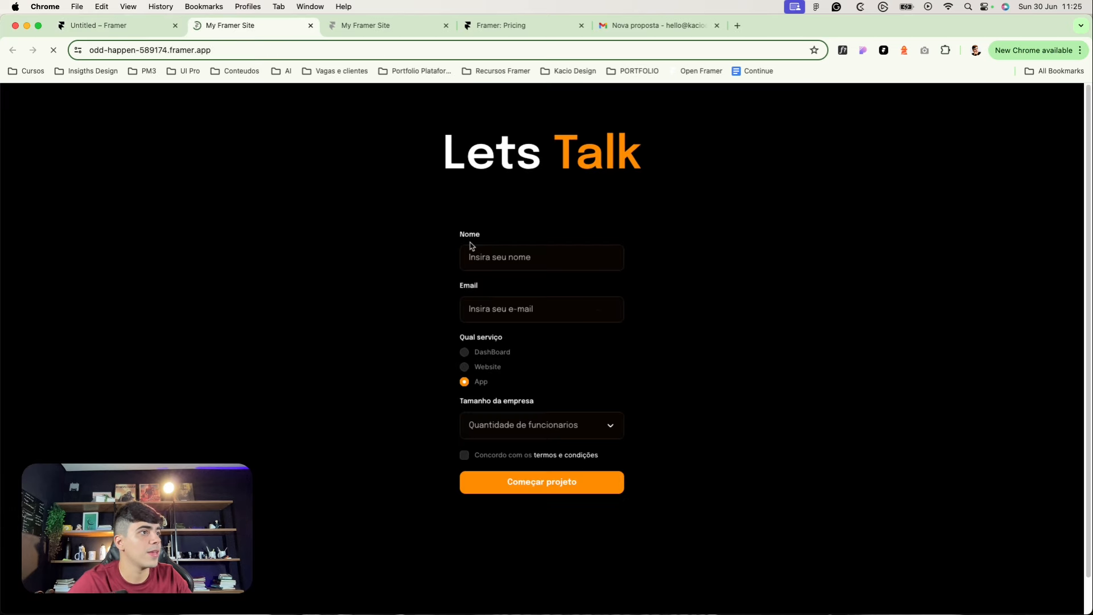
# Step: Enter 'framer form' as the name and a test e-mail address in the form
pyautogui.click(495, 258)
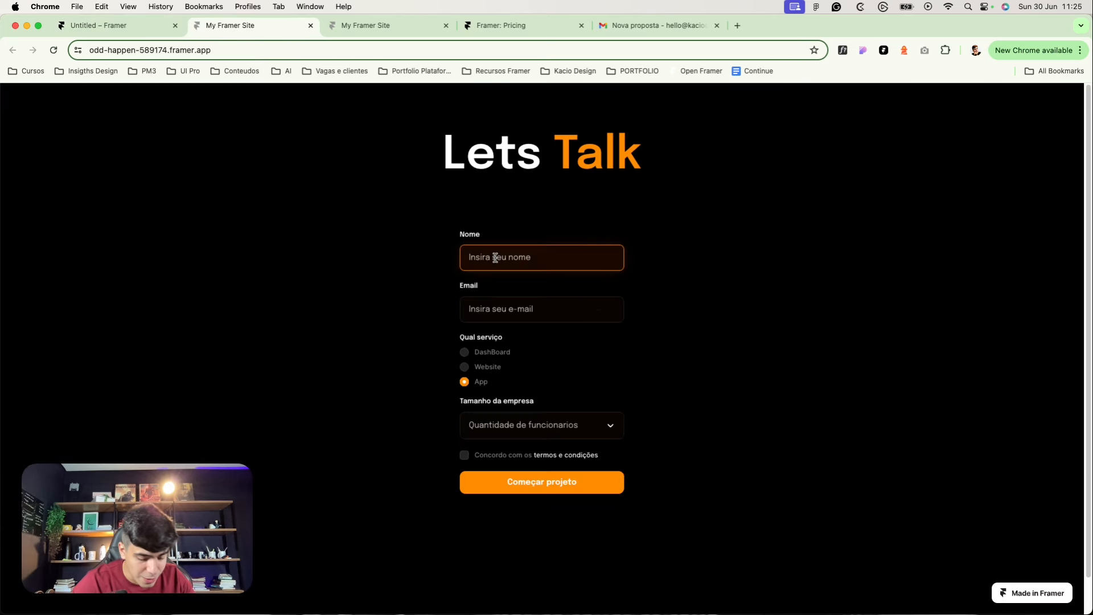
pyautogui.write('framer form')
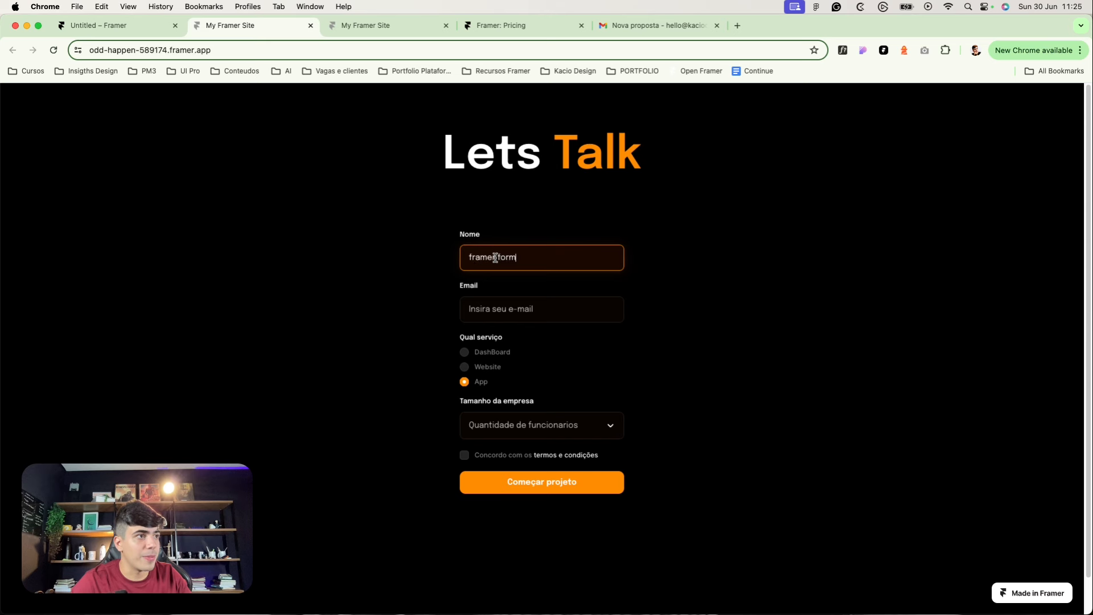
pyautogui.press('Tab')
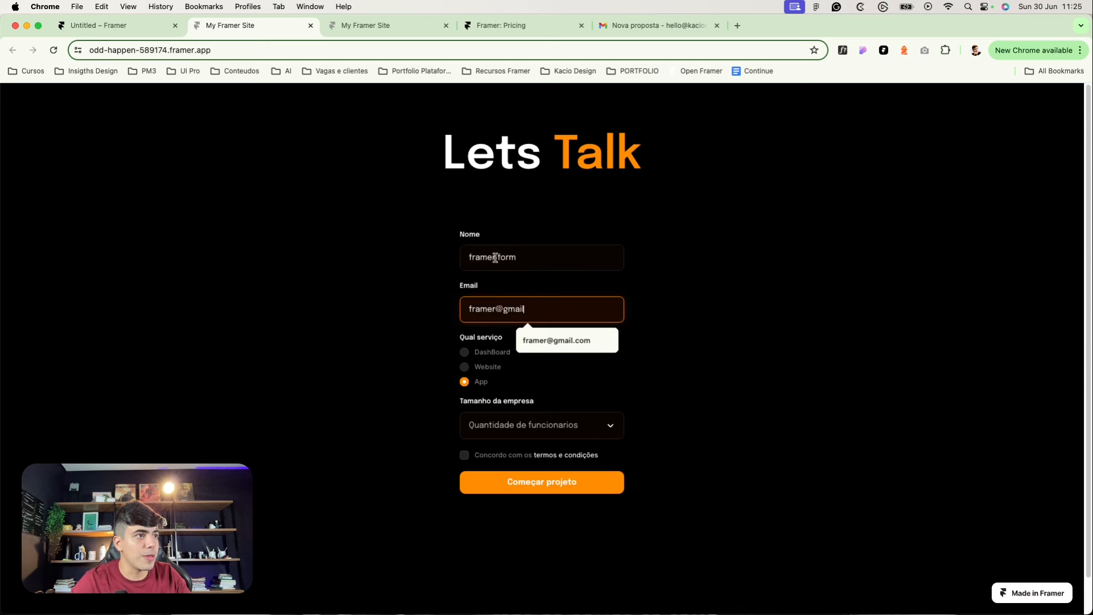
pyautogui.press('Tab')
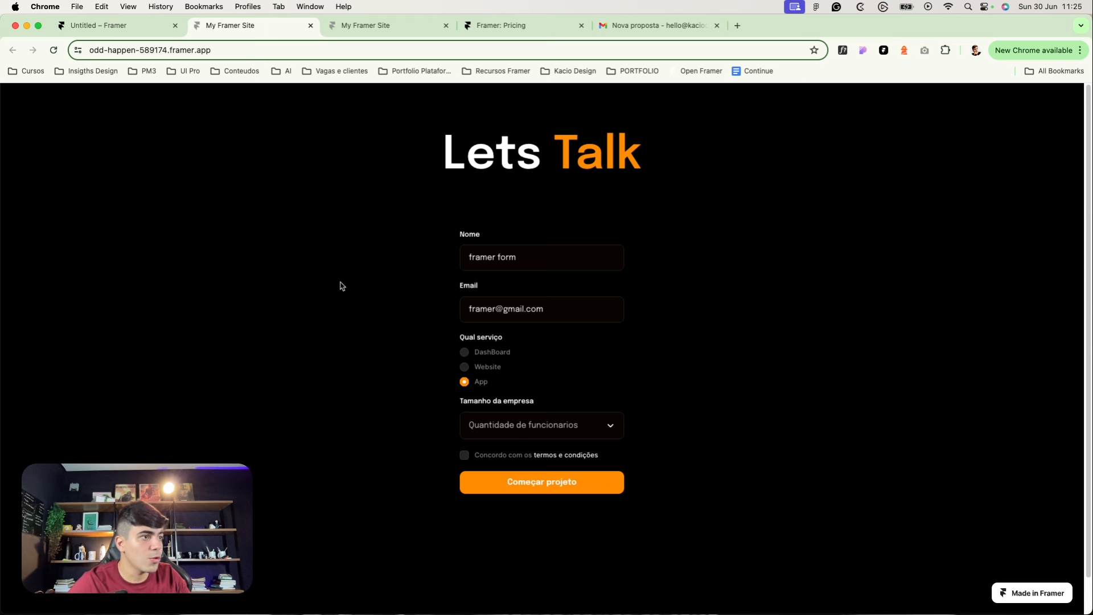
# Step: Choose 21 - 100 funcionarios as company size, accept the terms and submit the form
pyautogui.click(499, 436)
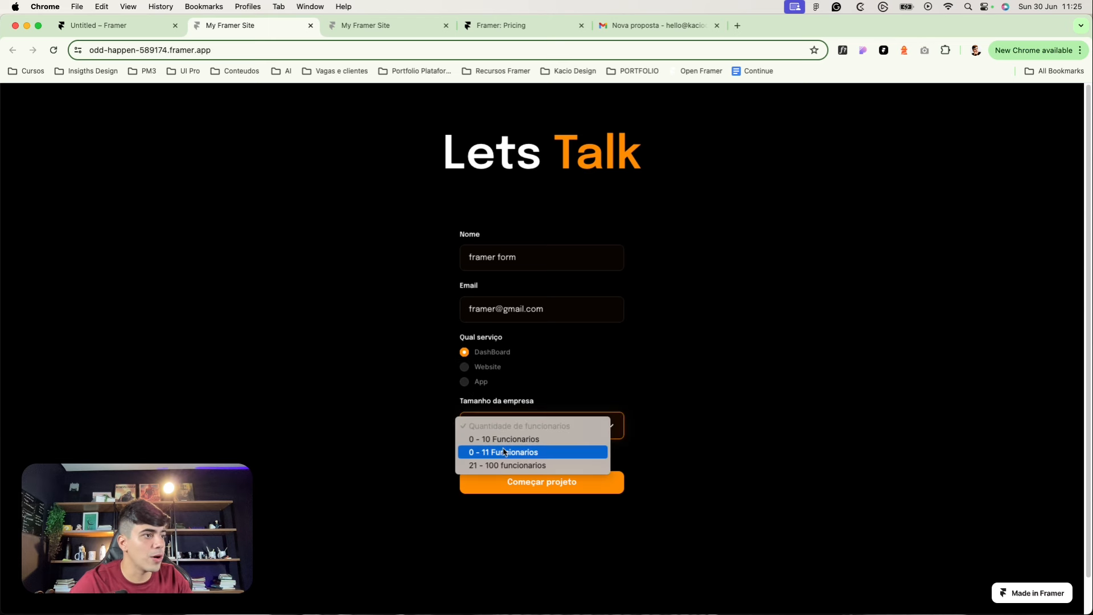
pyautogui.click(502, 451)
pyautogui.click(500, 454)
pyautogui.click(497, 446)
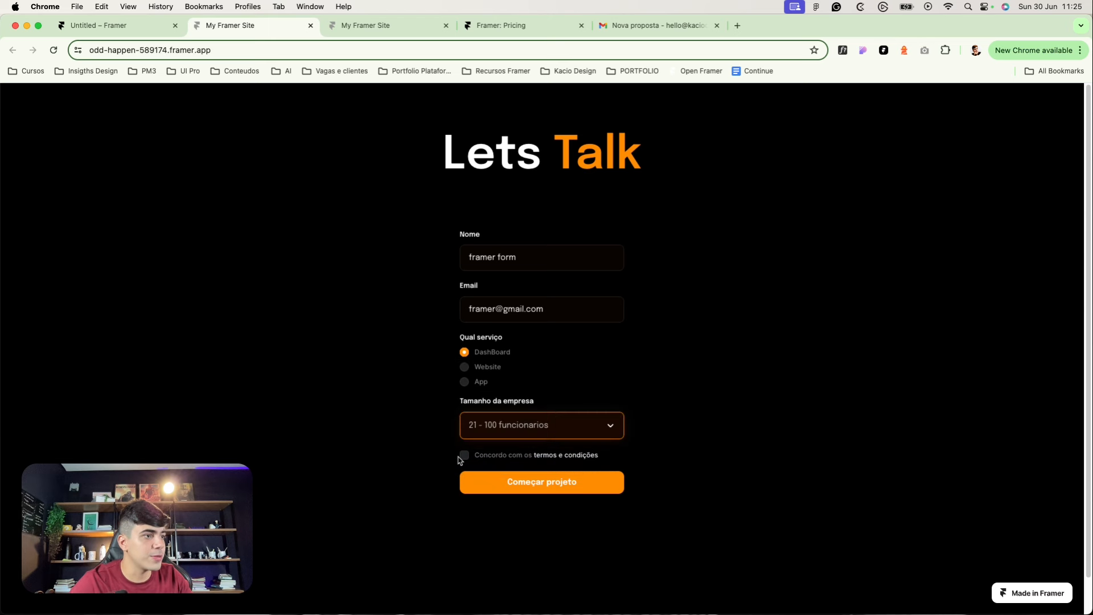
pyautogui.click(481, 481)
pyautogui.click(465, 455)
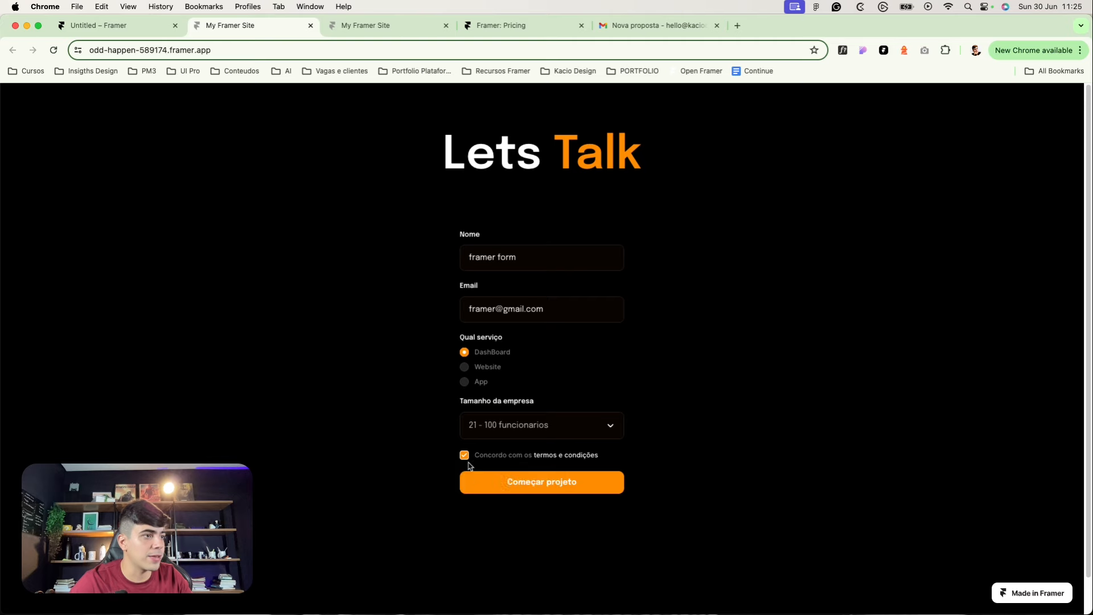
pyautogui.click(550, 481)
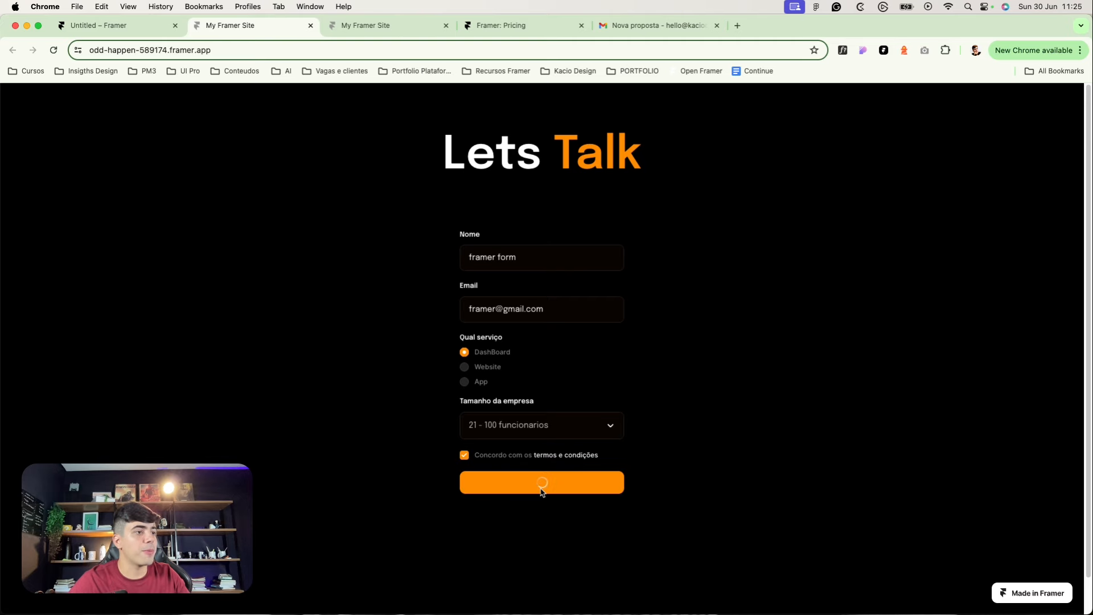
# Step: Open the newest Nova proposta e-mail in the Gmail inbox and check its heading and name
pyautogui.click(654, 25)
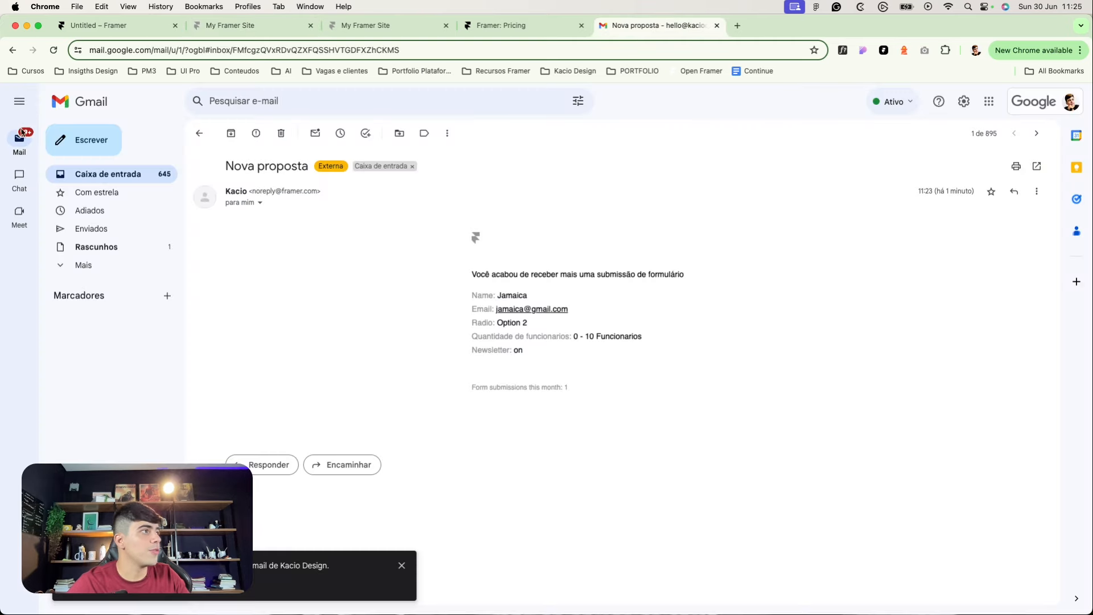
pyautogui.click(104, 175)
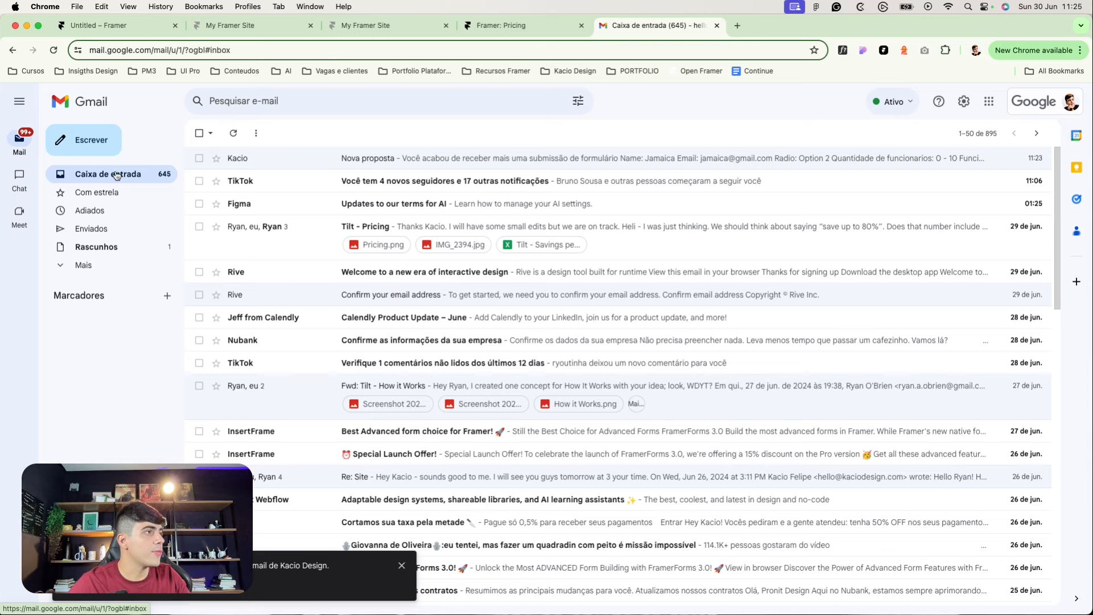
pyautogui.click(273, 160)
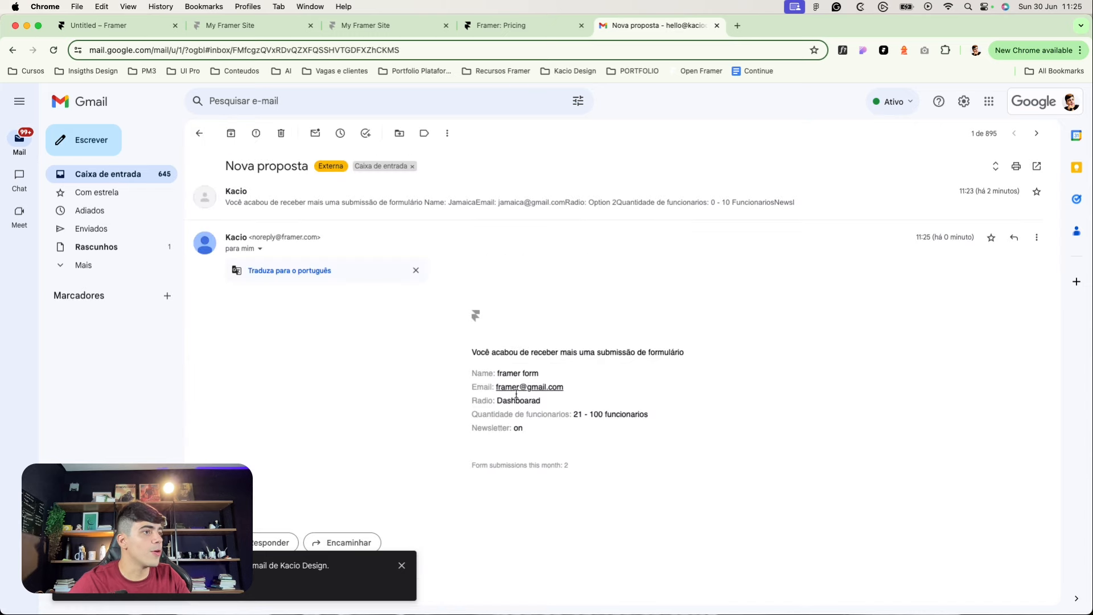
pyautogui.moveTo(475, 366); pyautogui.dragTo(635, 359)
pyautogui.click(671, 356)
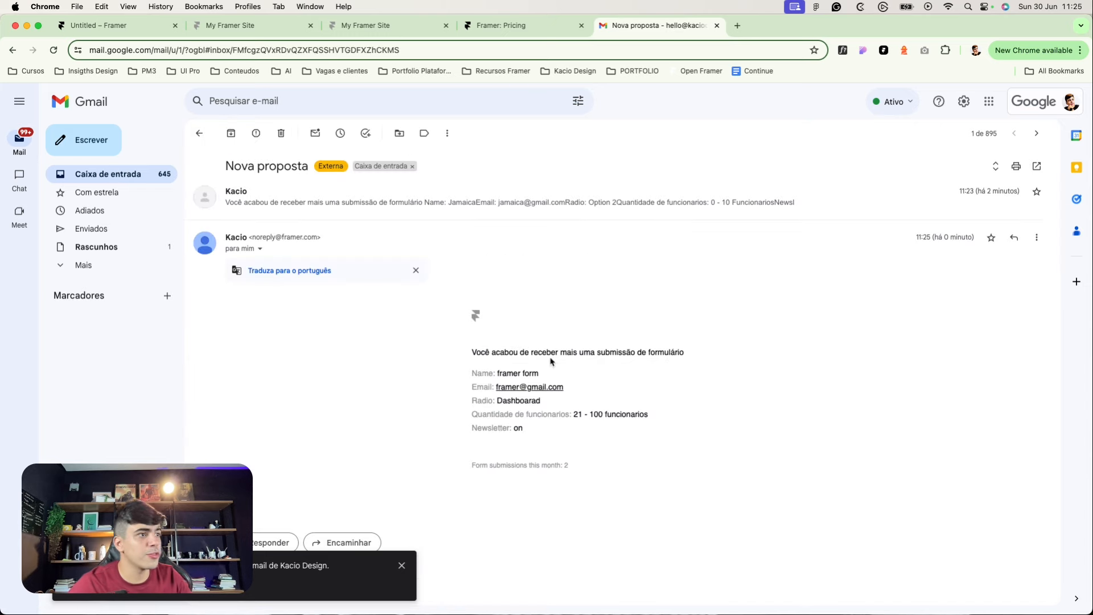
pyautogui.moveTo(446, 374); pyautogui.dragTo(545, 372)
pyautogui.click(545, 371)
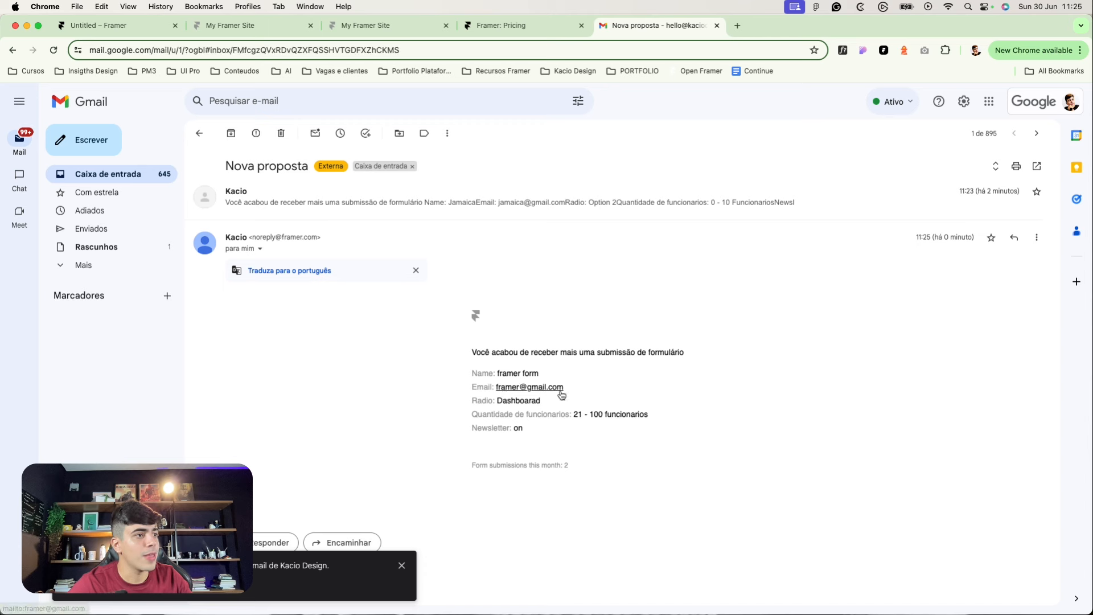
# Step: Review the submitted radio value, company size and Newsletter lines, then return to Framer
pyautogui.moveTo(496, 401); pyautogui.dragTo(464, 404)
pyautogui.click(536, 402)
pyautogui.click(475, 407)
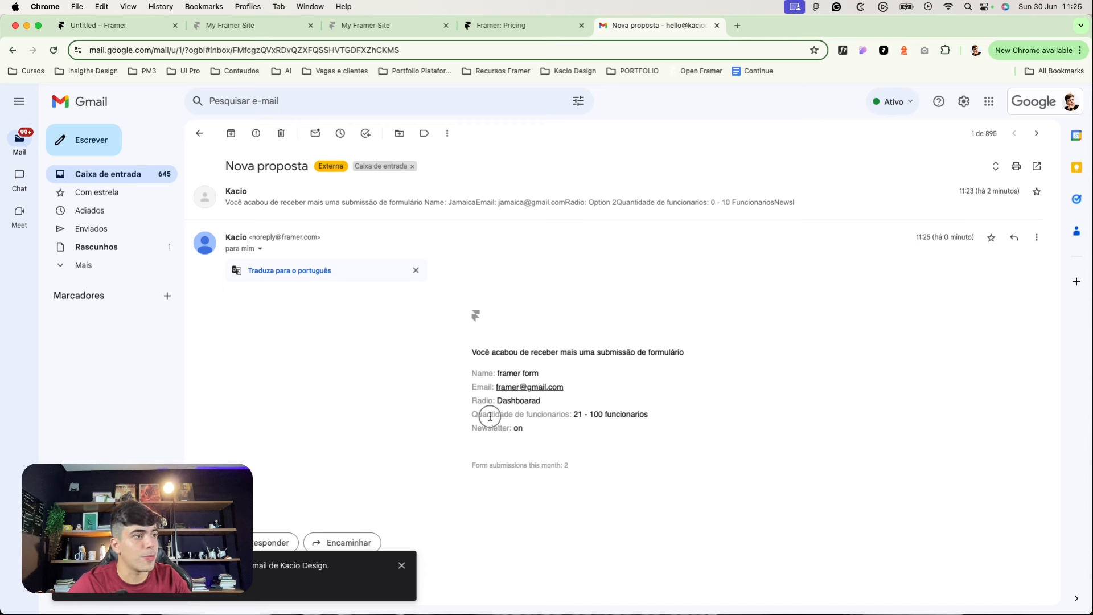
pyautogui.moveTo(583, 415); pyautogui.dragTo(654, 415)
pyautogui.click(654, 415)
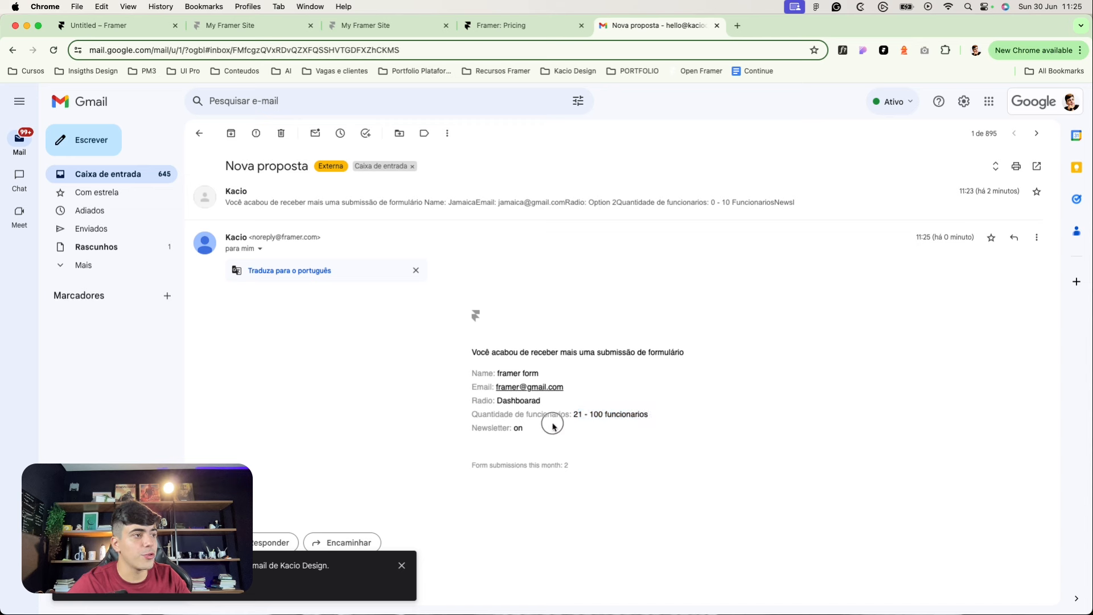
pyautogui.moveTo(488, 428); pyautogui.dragTo(512, 431)
pyautogui.click(512, 431)
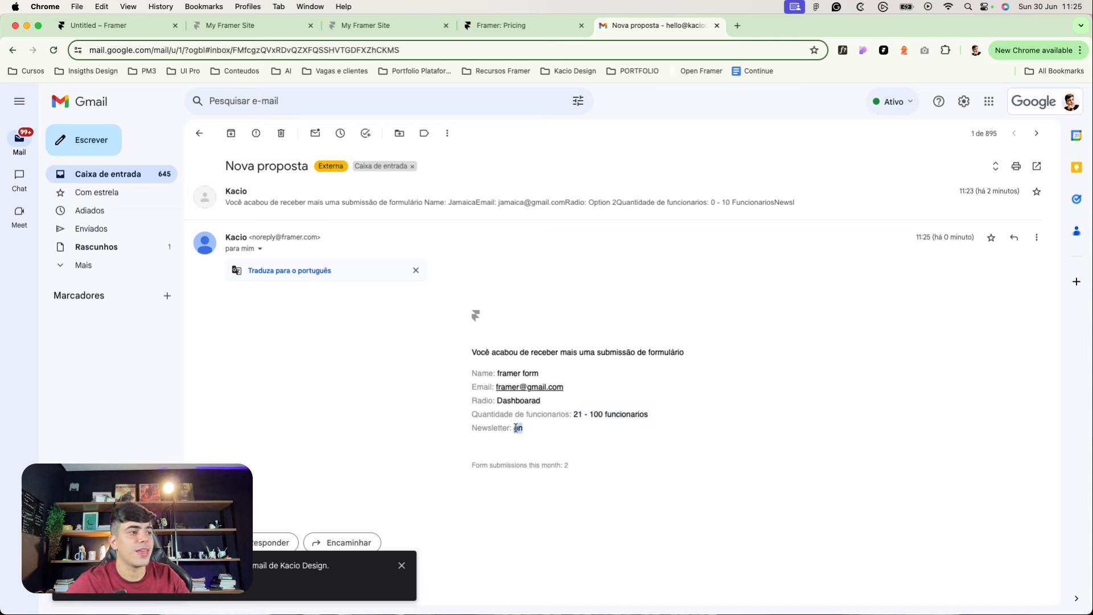
pyautogui.click(517, 429)
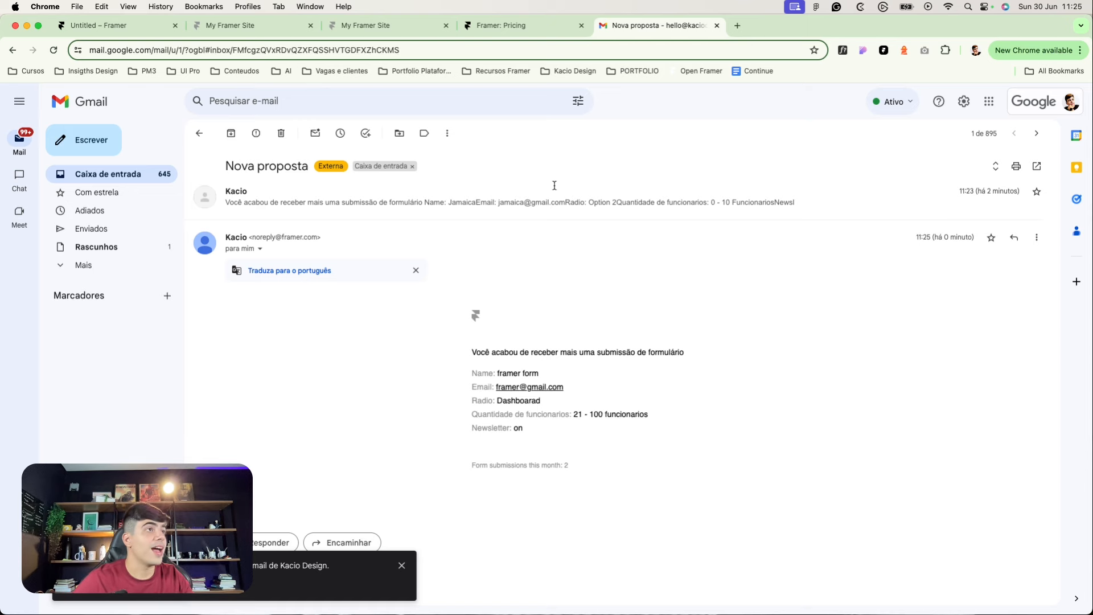
pyautogui.moveTo(482, 402); pyautogui.dragTo(457, 401)
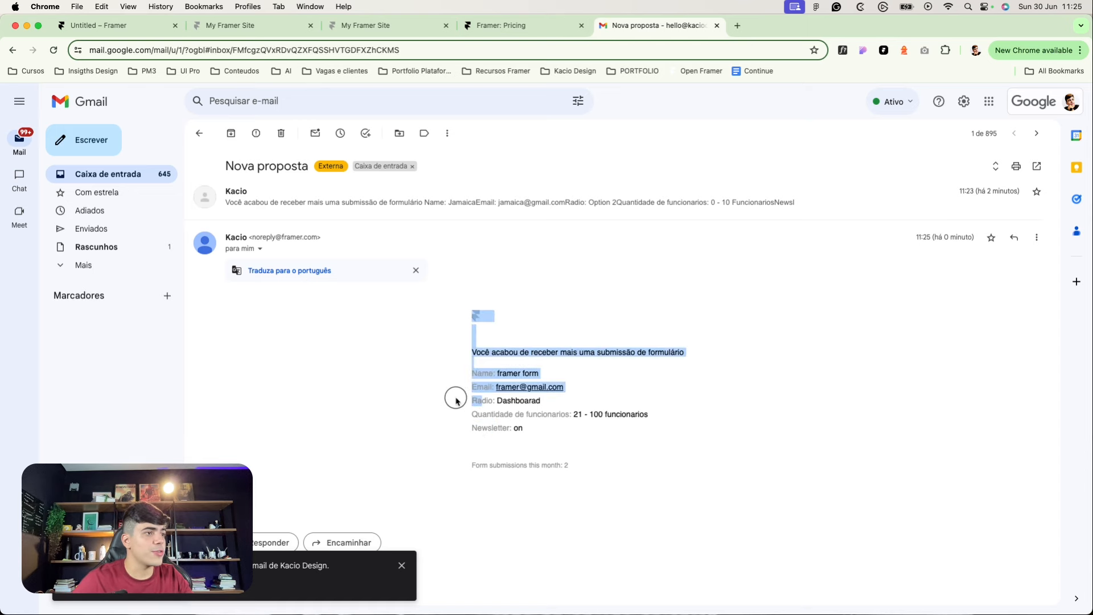
pyautogui.click(485, 397)
pyautogui.click(108, 25)
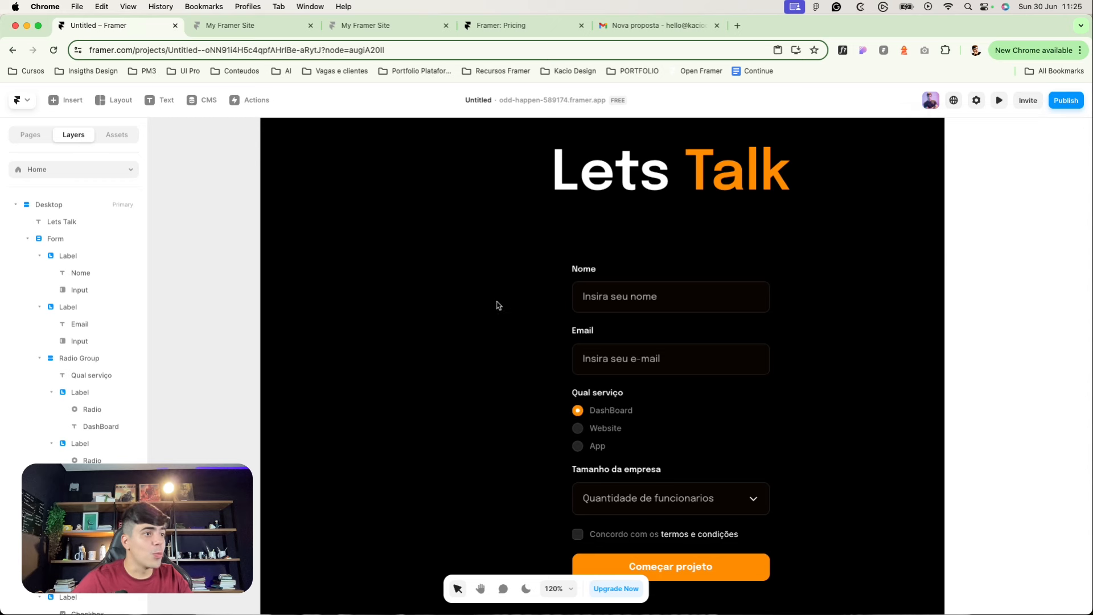
# Step: Copy the DashBoard radio's input name Qual servico and paste it into the Website radio
pyautogui.click(584, 414)
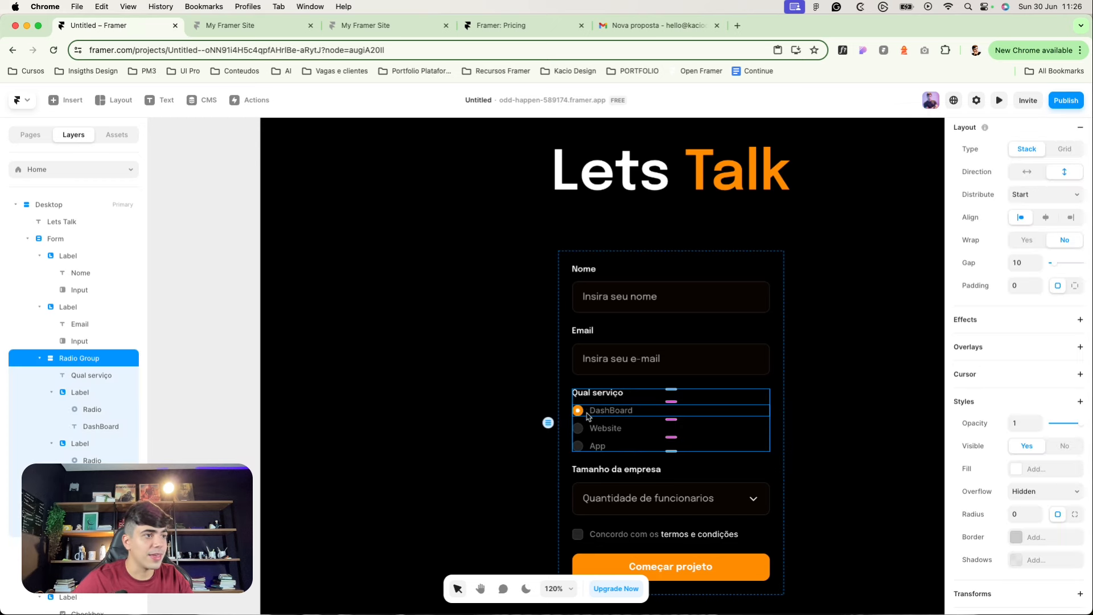
pyautogui.click(585, 415)
pyautogui.click(581, 416)
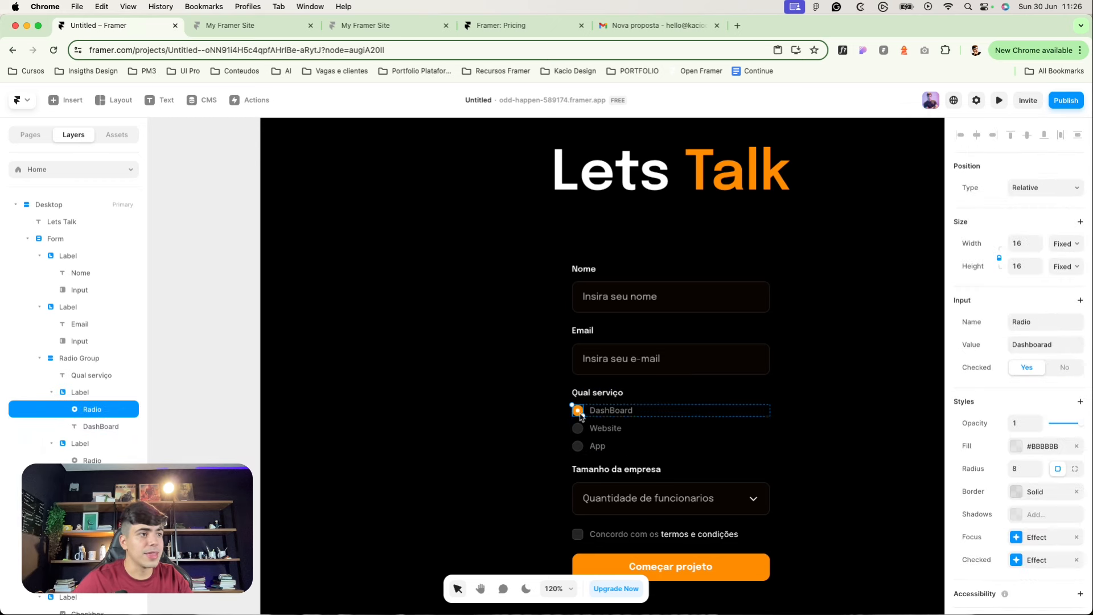
pyautogui.click(1026, 319)
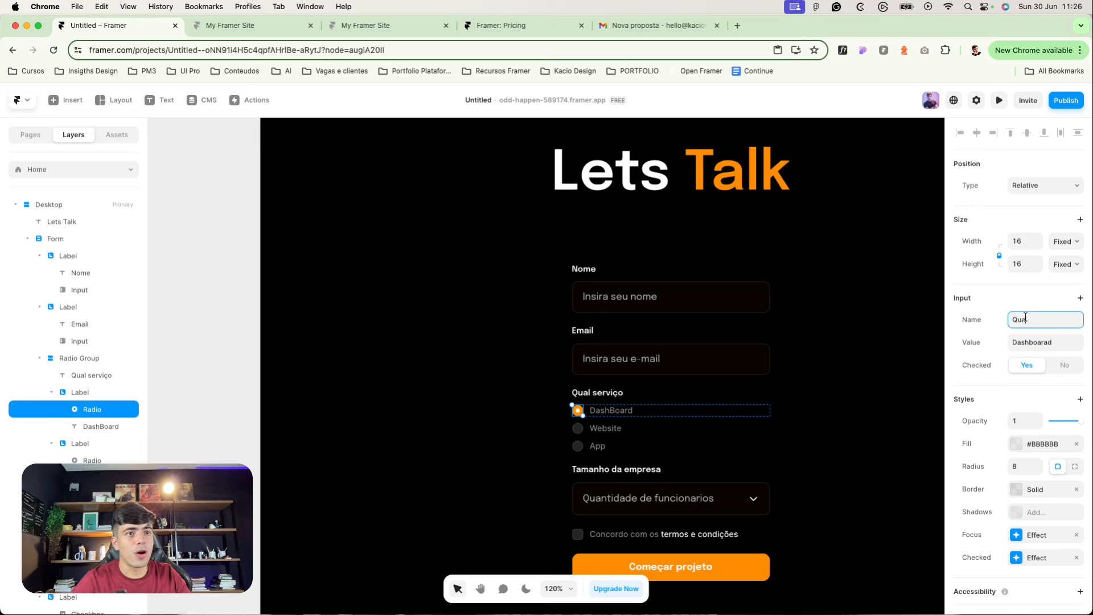
pyautogui.press('super+a')
pyautogui.press('super+c')
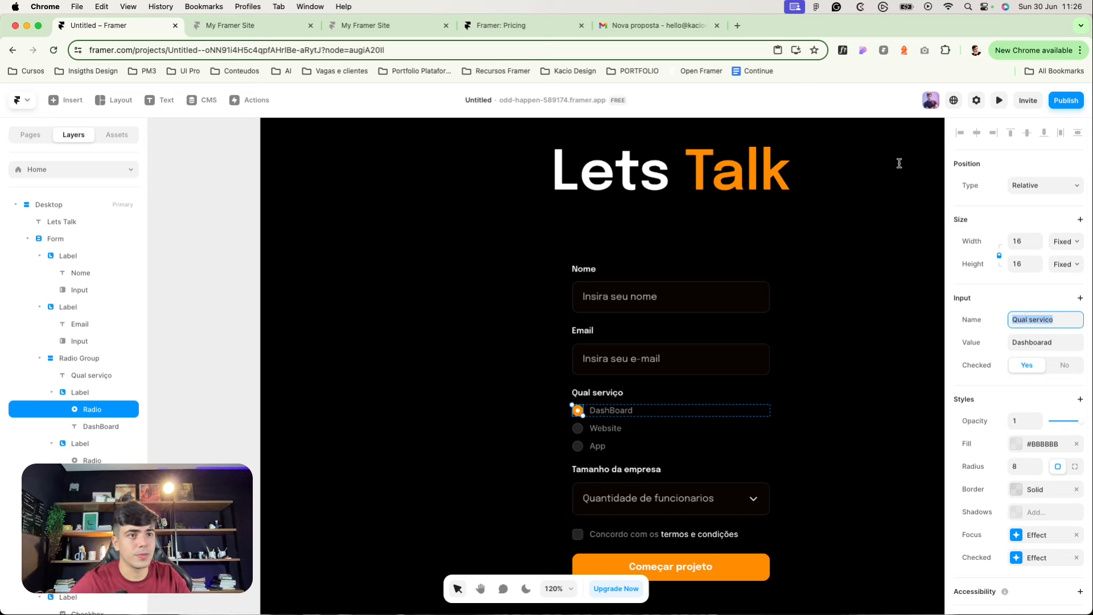
pyautogui.scroll(3, 601, 453)
pyautogui.click(570, 421)
pyautogui.click(1035, 306)
pyautogui.press('super+v')
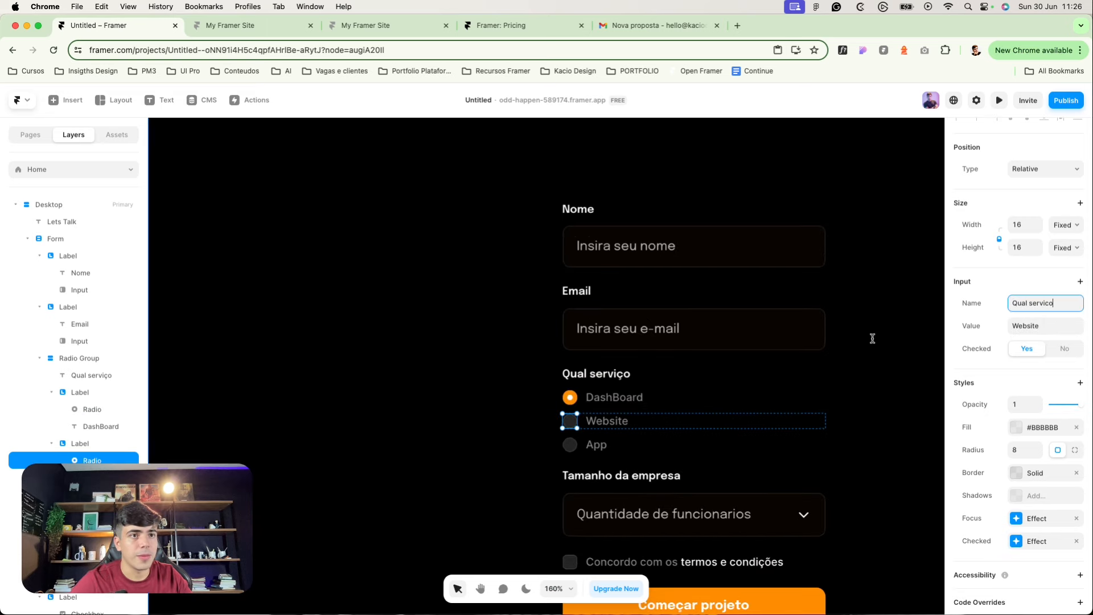
# Step: Rename the company-size dropdown's input name to 'Tamanho da empresa'
pyautogui.click(571, 444)
pyautogui.scroll(-5, 456, 251)
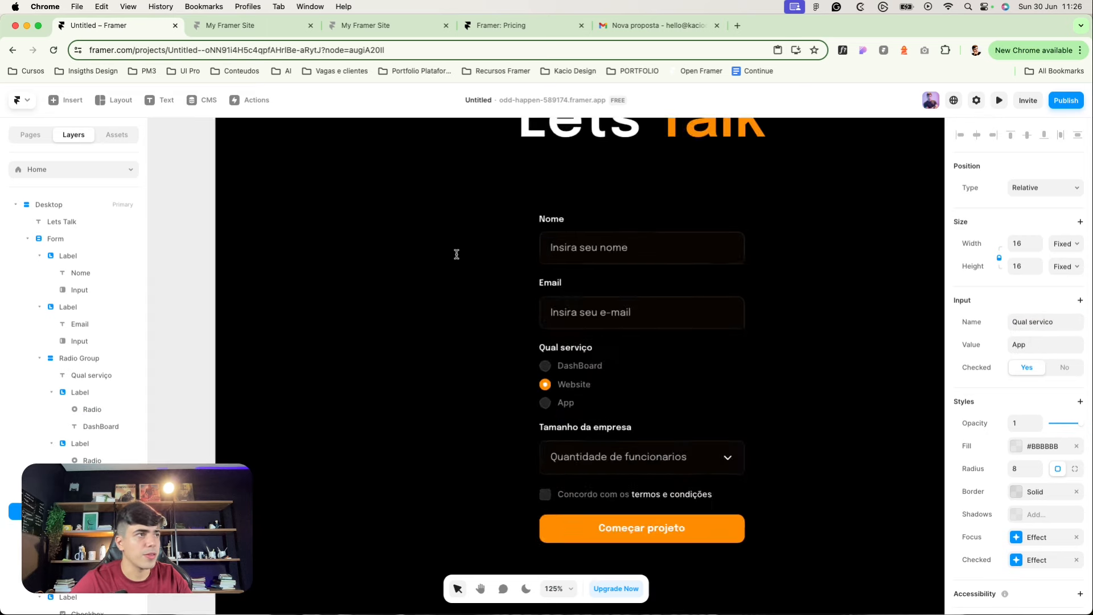
pyautogui.click(251, 173)
pyautogui.click(544, 398)
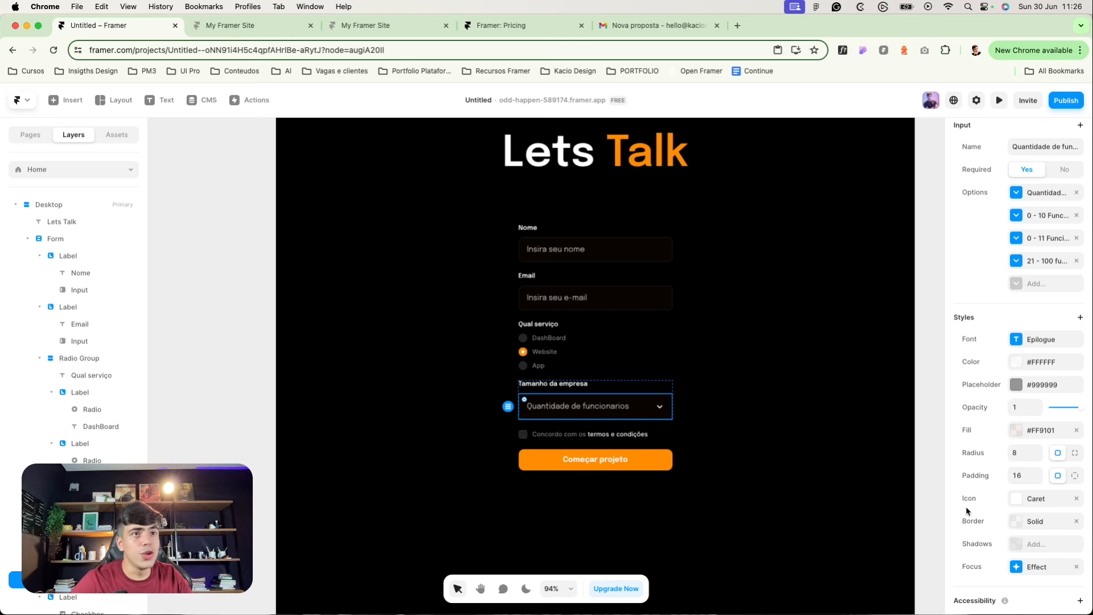
pyautogui.scroll(3, 966, 511)
pyautogui.click(1027, 323)
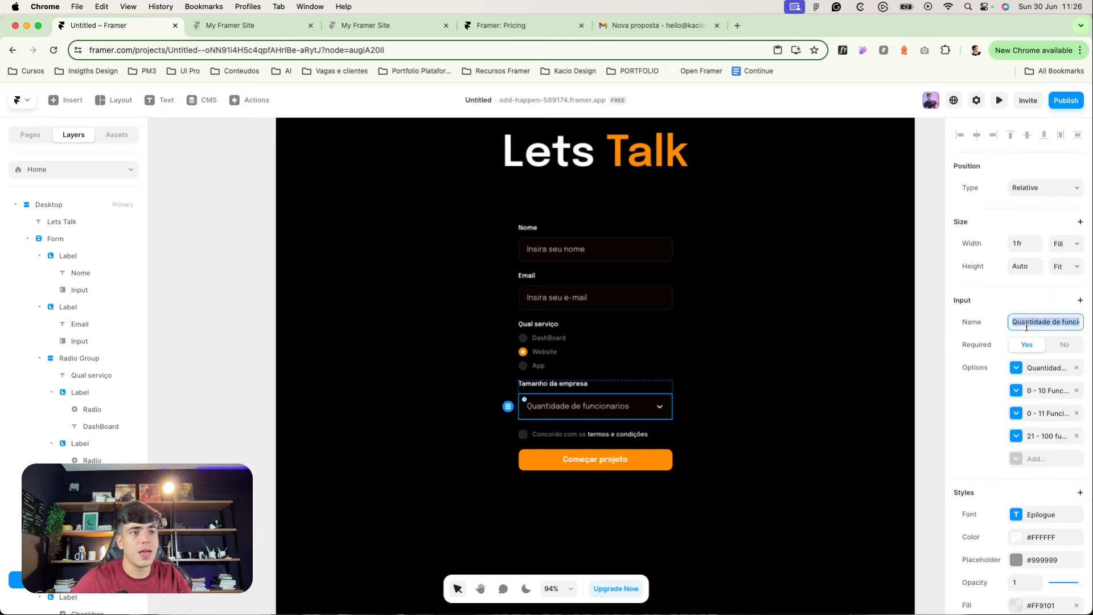
pyautogui.write('Q')
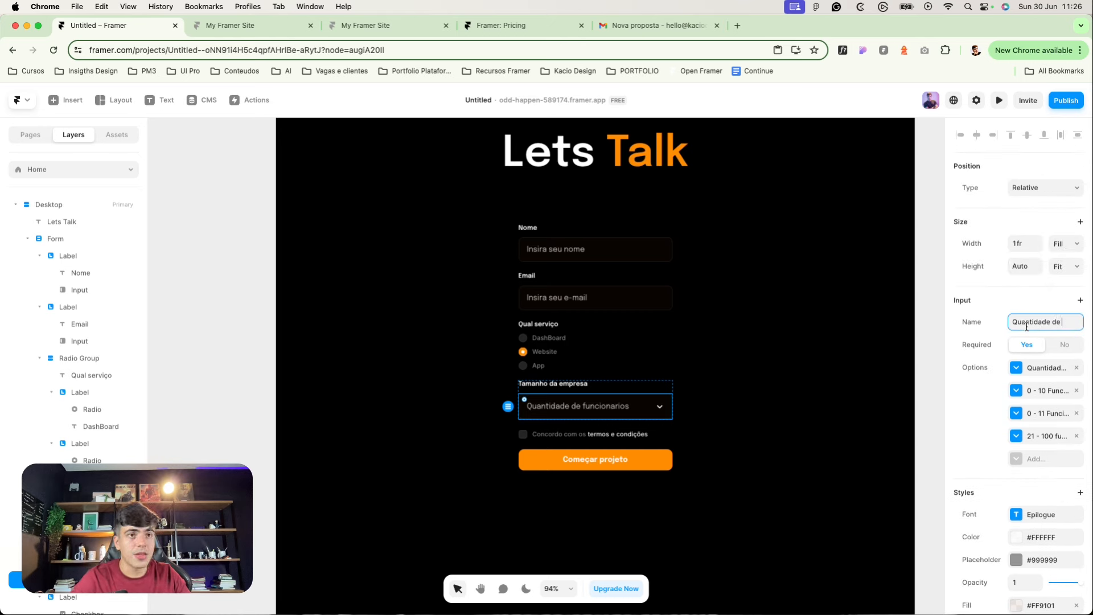
pyautogui.write('amanho da em')
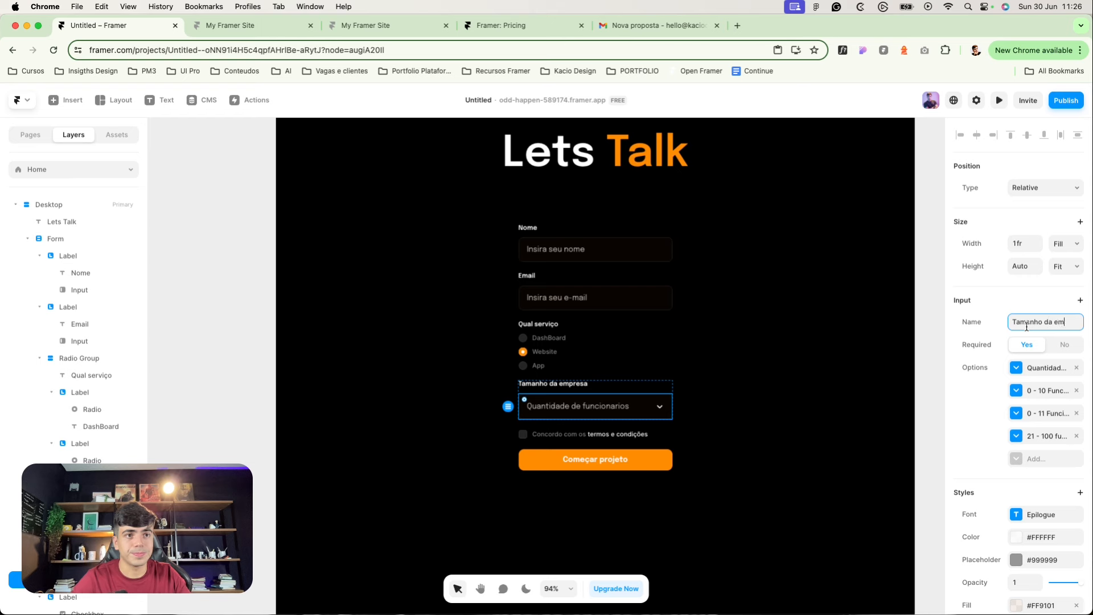
pyautogui.write('presa')
# Step: Review the form's submit-button loading state and email delivery settings
pyautogui.click(451, 276)
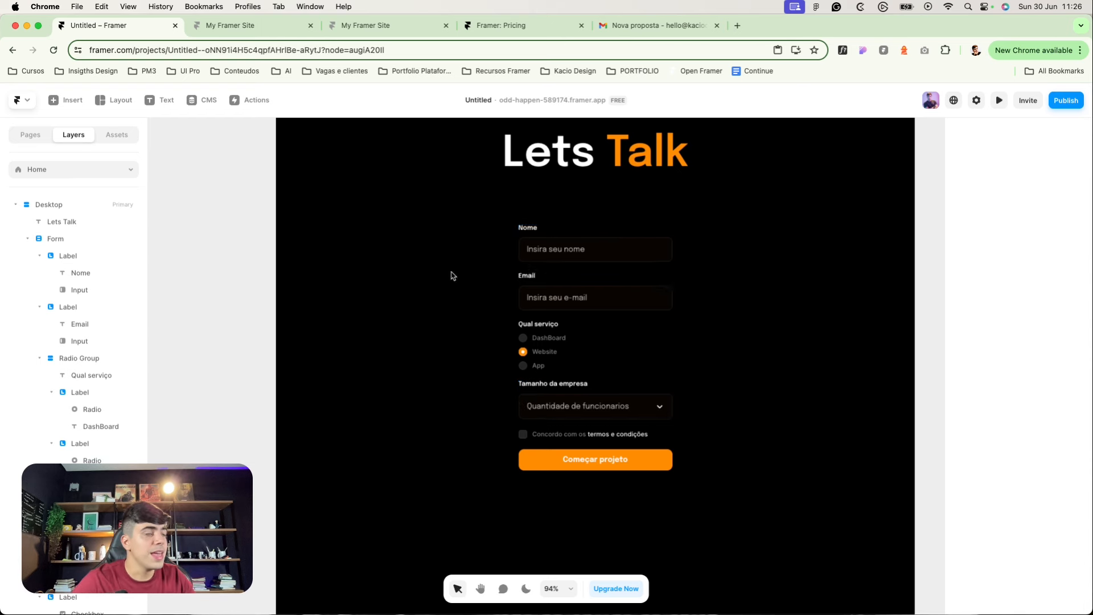
pyautogui.scroll(-3, 451, 276)
pyautogui.click(541, 282)
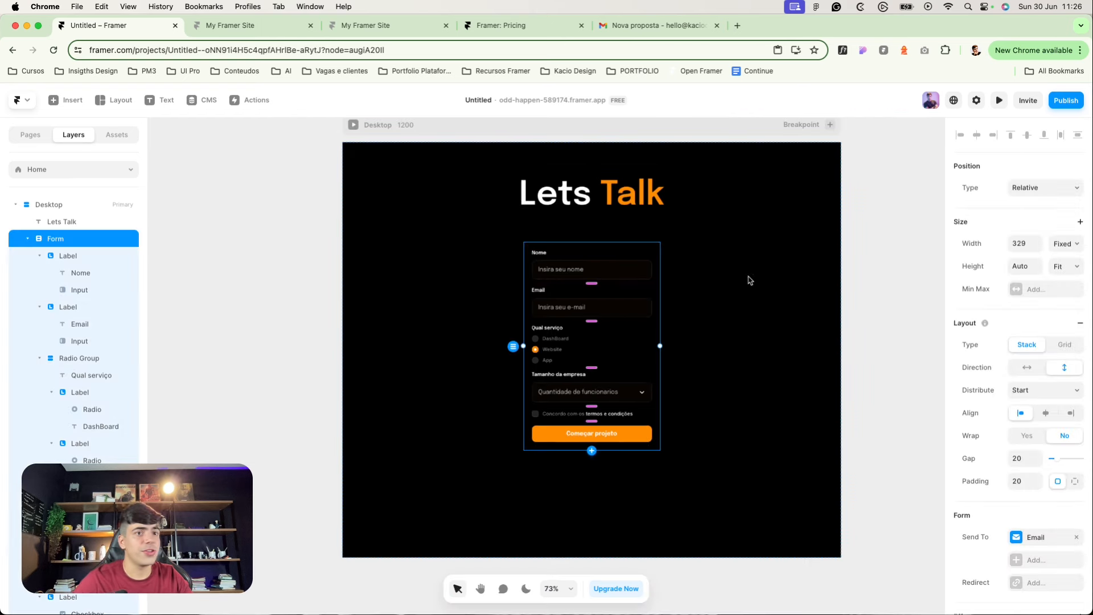
pyautogui.scroll(4, 535, 314)
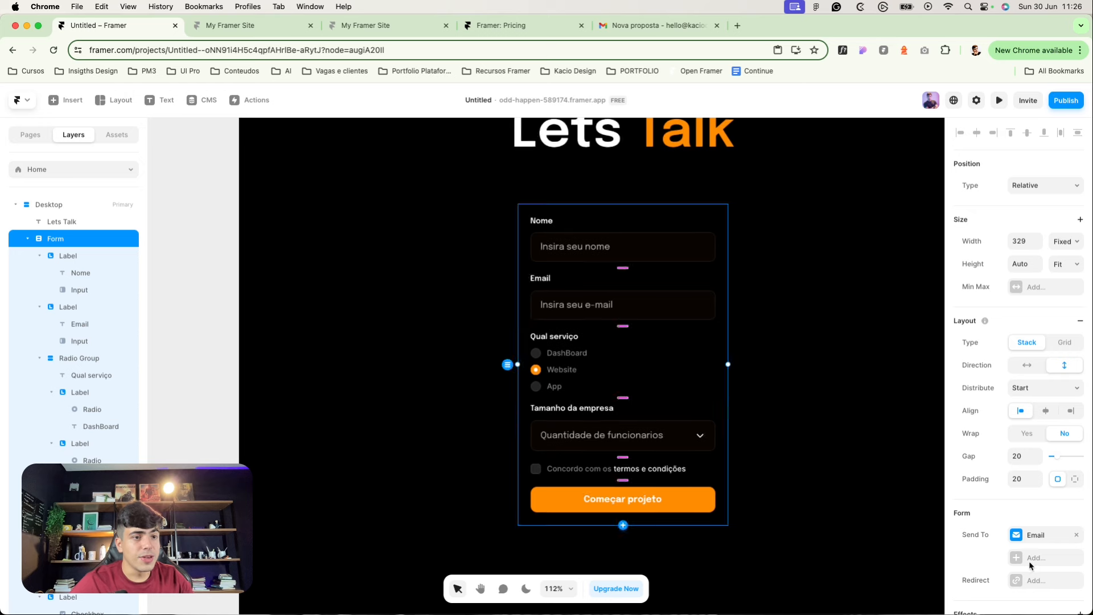
pyautogui.scroll(-1, 932, 508)
pyautogui.scroll(-2, 1013, 508)
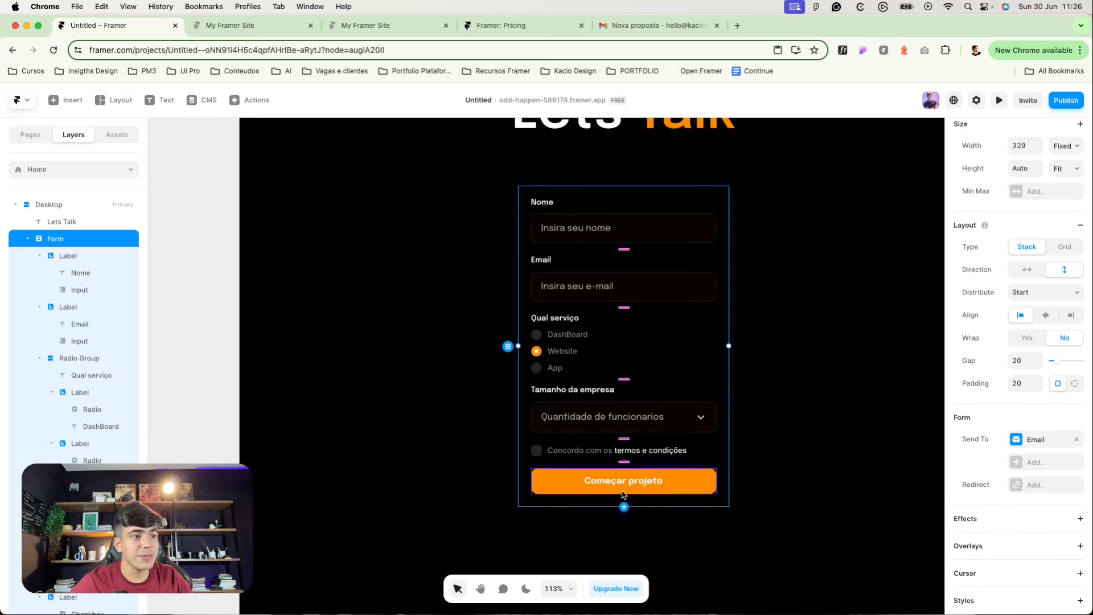
pyautogui.click(690, 489)
pyautogui.scroll(-1, 964, 532)
pyautogui.scroll(-1, 964, 532)
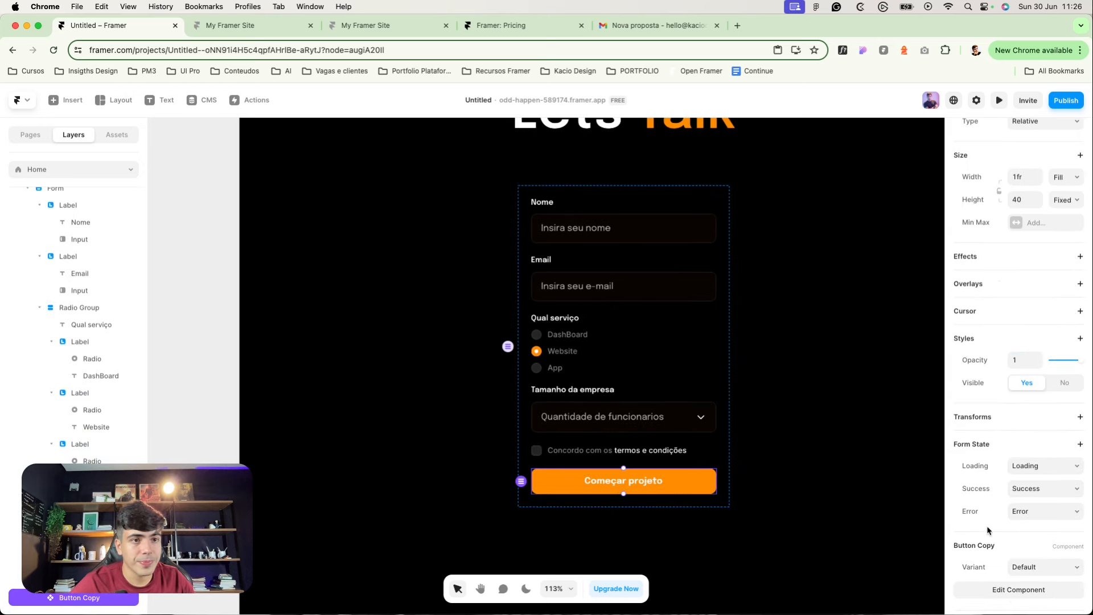
pyautogui.click(1019, 466)
pyautogui.click(990, 447)
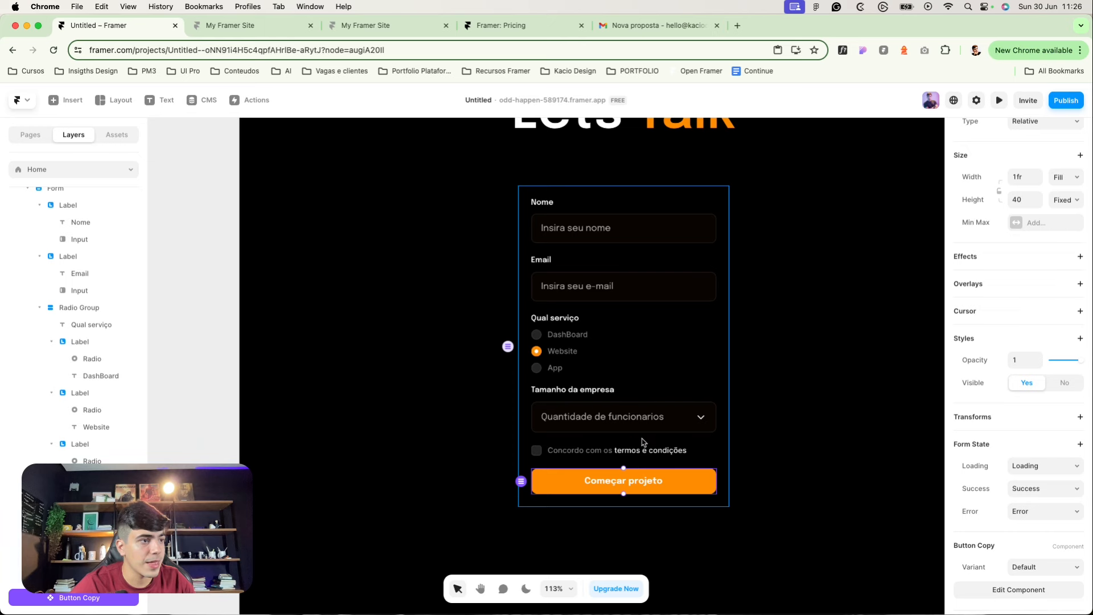
pyautogui.click(644, 442)
pyautogui.click(1021, 445)
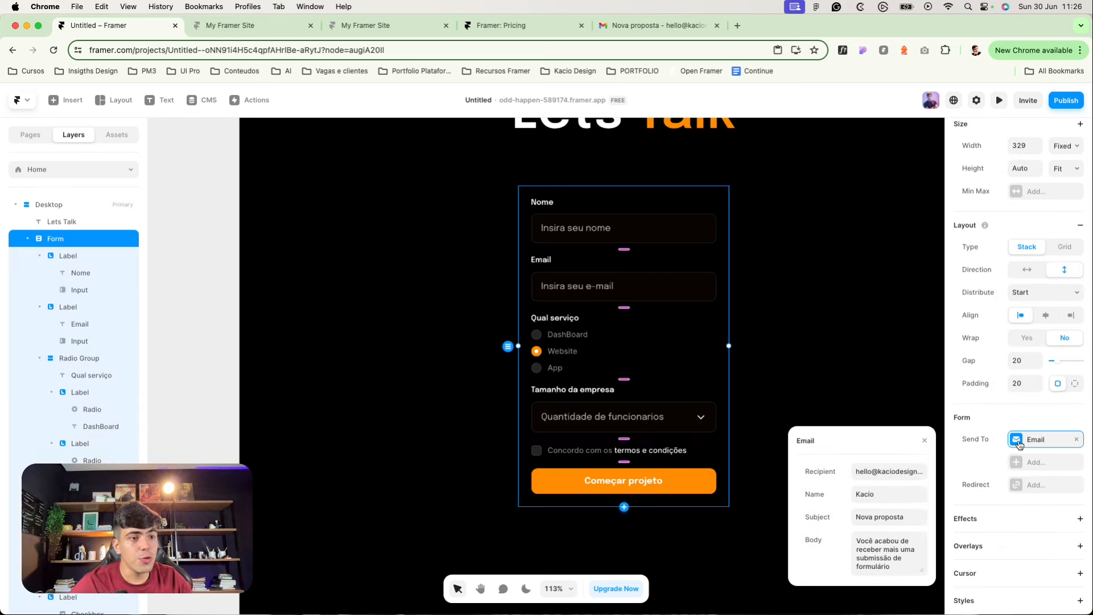
pyautogui.click(1019, 445)
# Step: Redirect the form to the /Obrigado page after a successful submission
pyautogui.click(1018, 490)
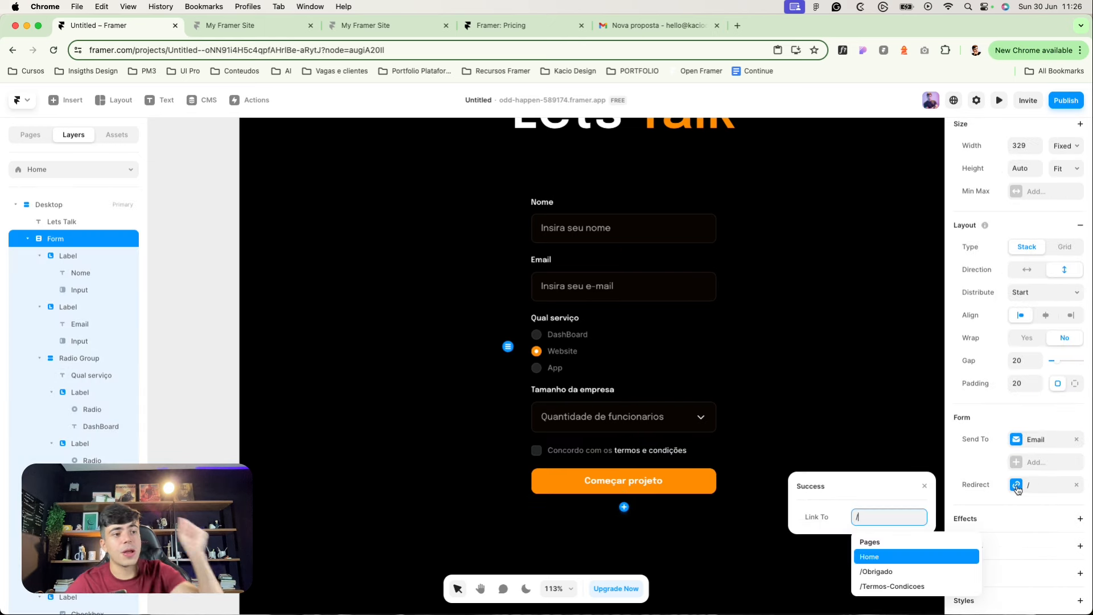
pyautogui.click(893, 576)
pyautogui.click(893, 577)
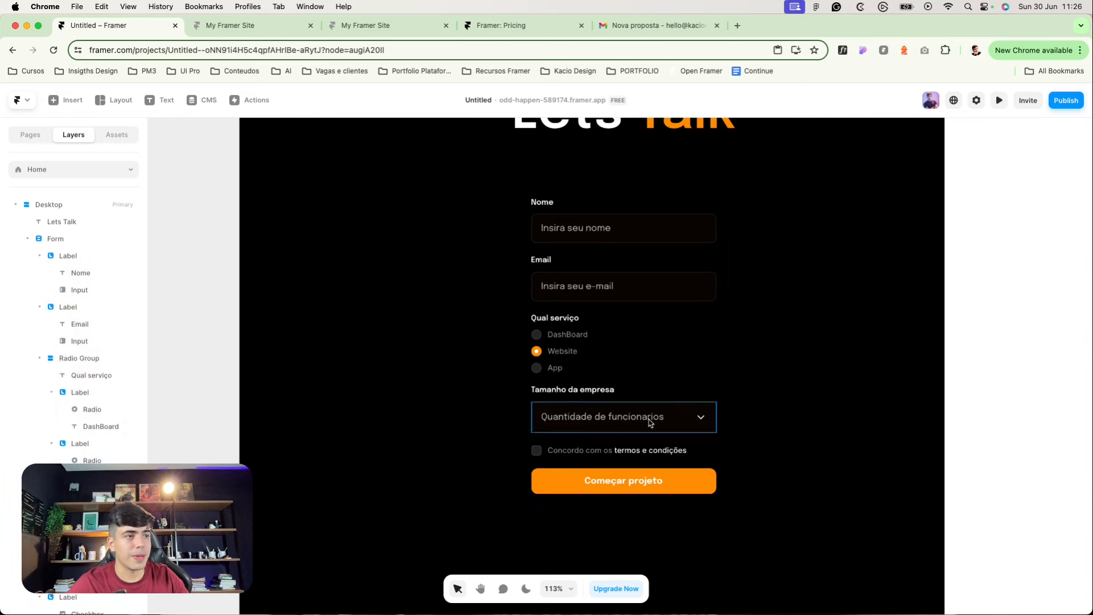
pyautogui.scroll(5, 544, 395)
pyautogui.scroll(-5, 263, 285)
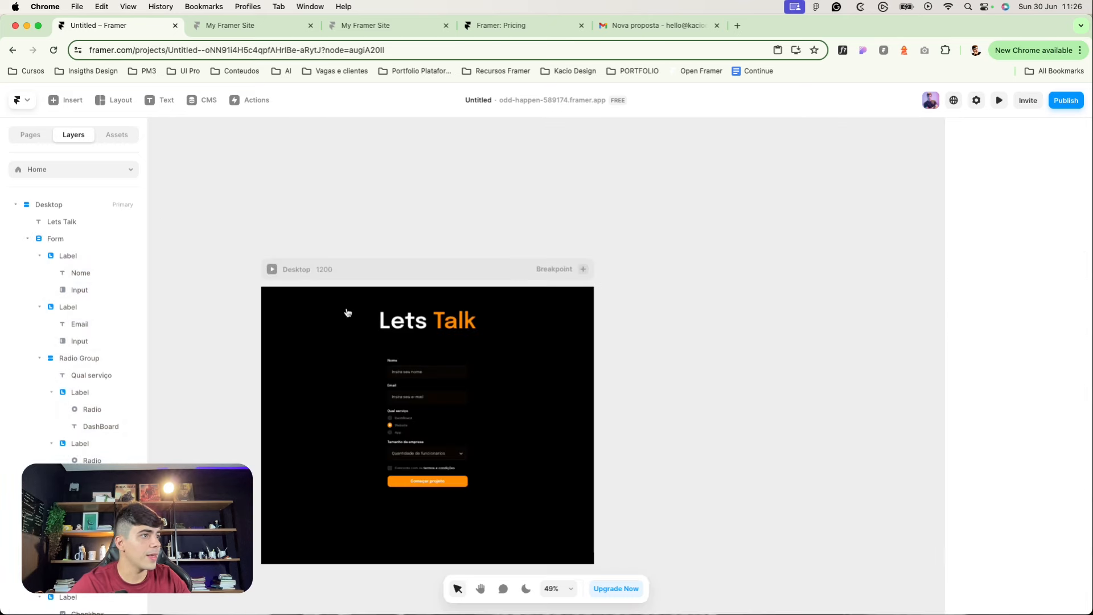
# Step: Copy the Lets Talk heading from the home page
pyautogui.click(398, 316)
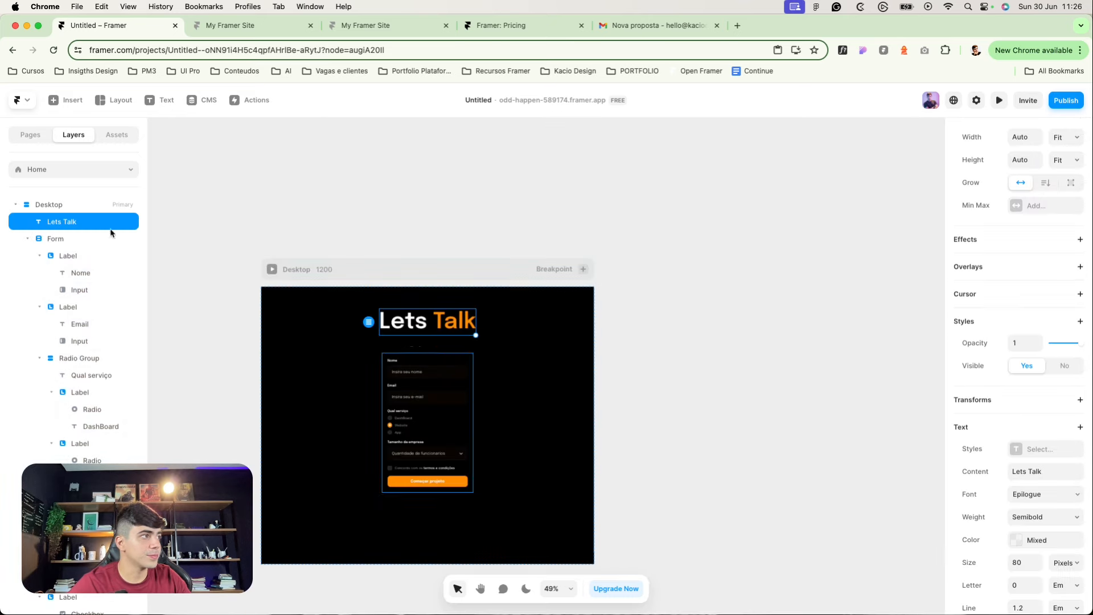
pyautogui.click(30, 135)
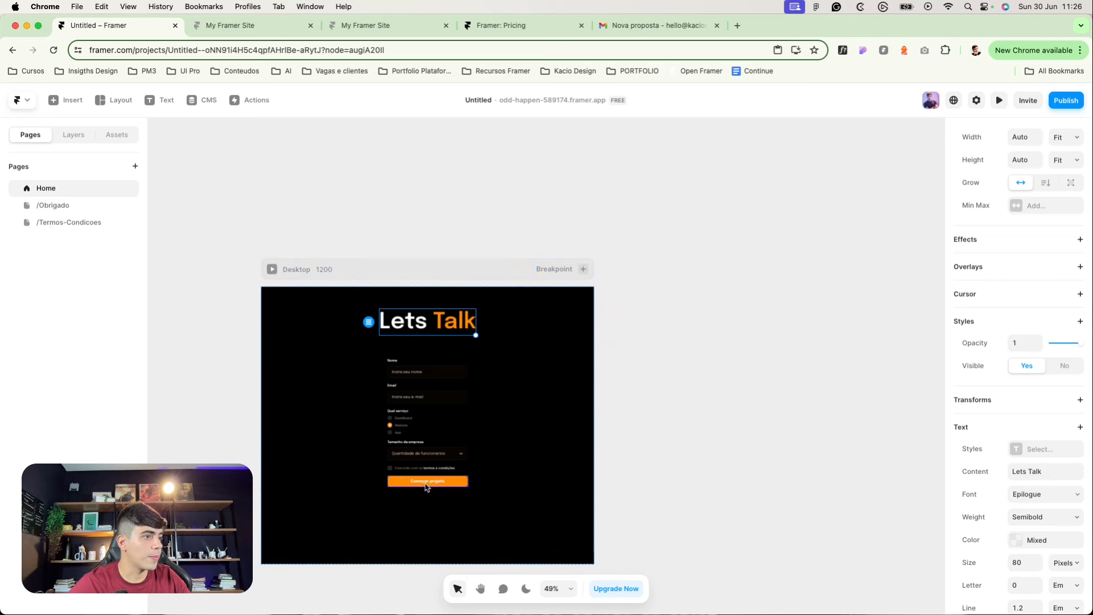
pyautogui.keyDown('shift'); pyautogui.click(425, 486); pyautogui.keyUp('shift')
pyautogui.press('super+c')
pyautogui.click(323, 303)
pyautogui.click(398, 319)
pyautogui.press('super+c')
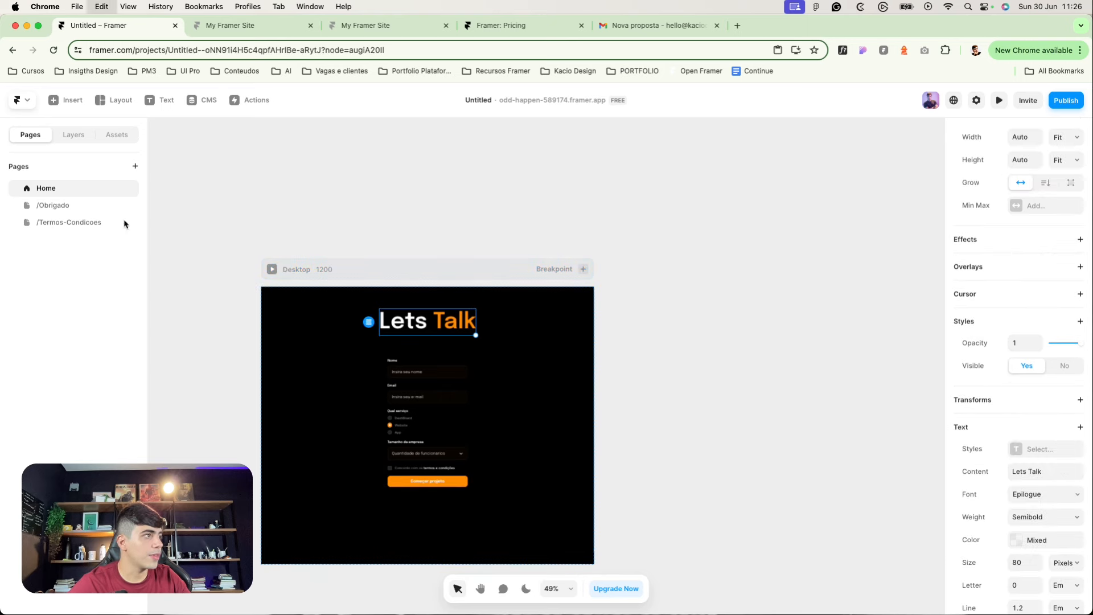
# Step: Paste the heading onto the /Obrigado page and centre it vertically with a stack layout
pyautogui.click(34, 205)
pyautogui.press('super+v')
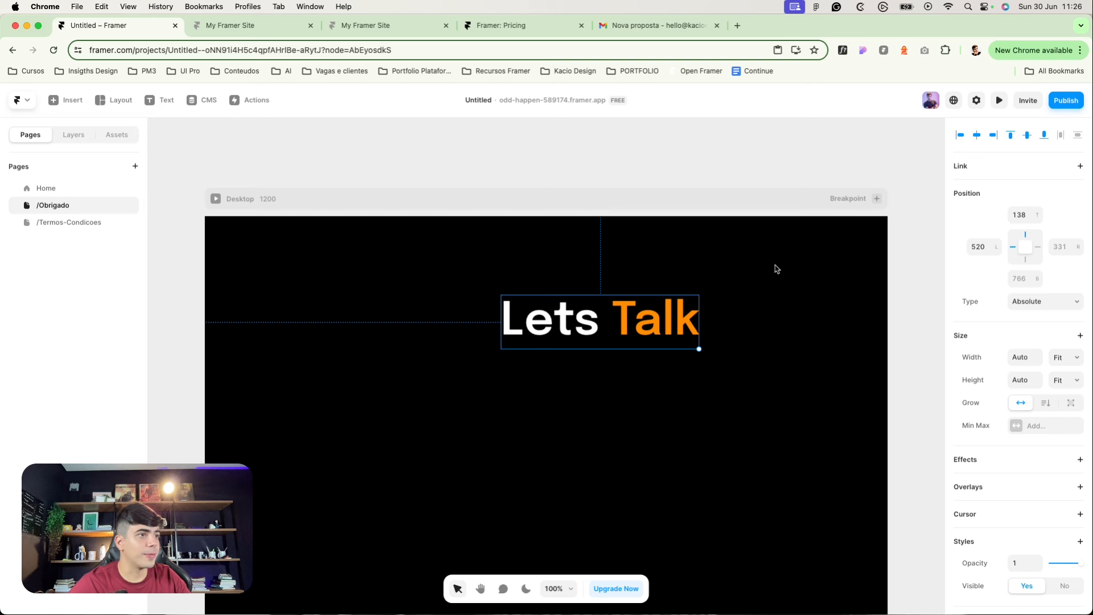
pyautogui.click(588, 218)
pyautogui.click(1048, 268)
pyautogui.click(1024, 340)
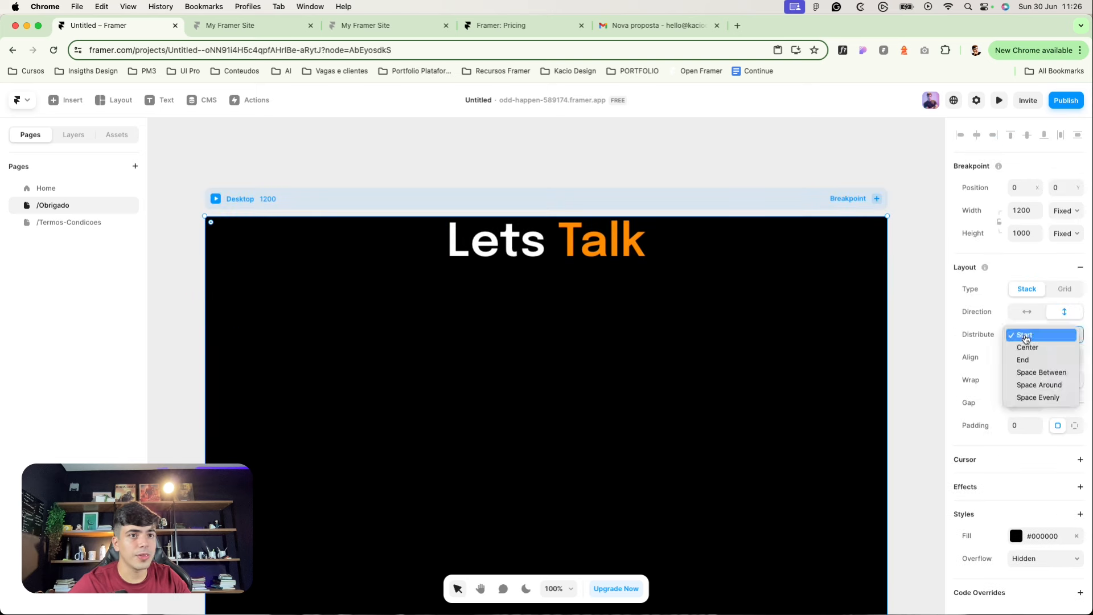
pyautogui.click(1023, 347)
pyautogui.scroll(-3, 562, 408)
# Step: Change the copied heading's text to 'Obrigado!'
pyautogui.click(532, 417)
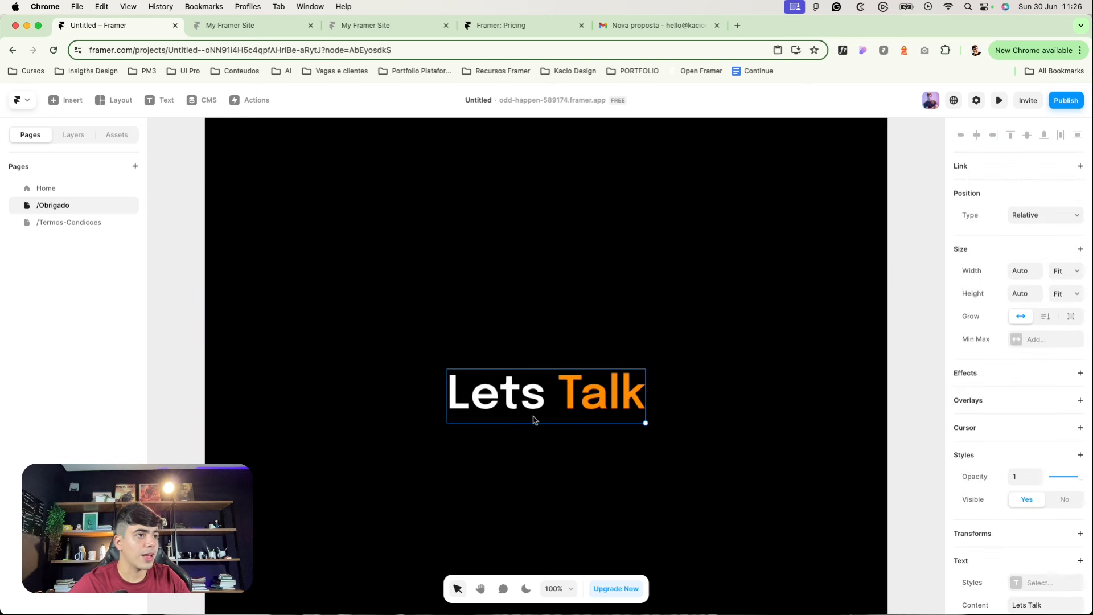
pyautogui.doubleClick(532, 417)
pyautogui.write('Obrigado')
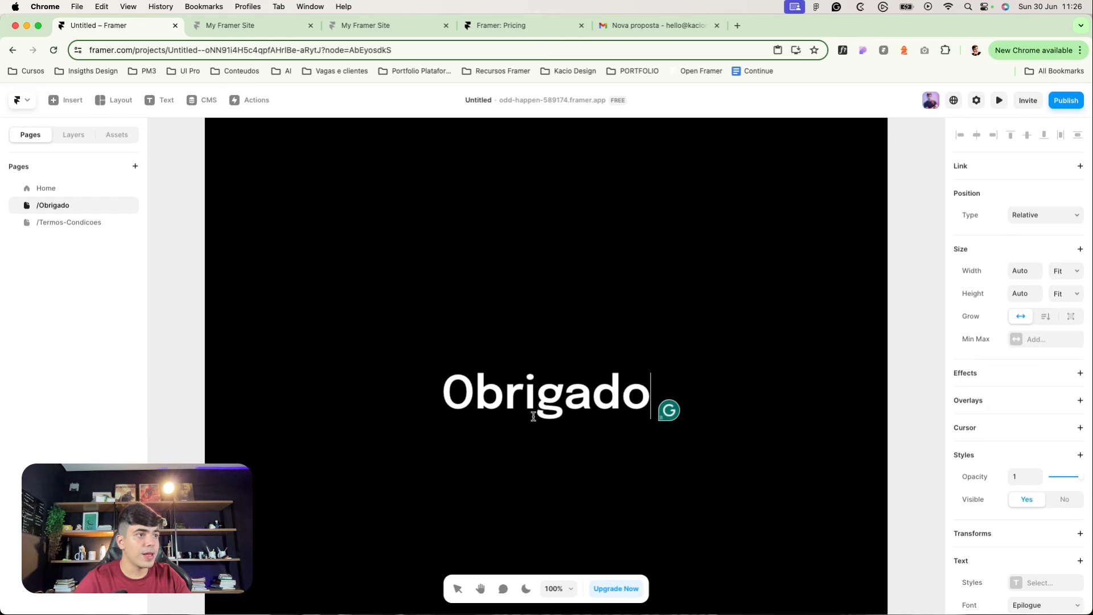
pyautogui.write(' pela')
pyautogui.press('BackSpace')
pyautogui.press('BackSpace')
pyautogui.press('BackSpace')
pyautogui.press('BackSpace')
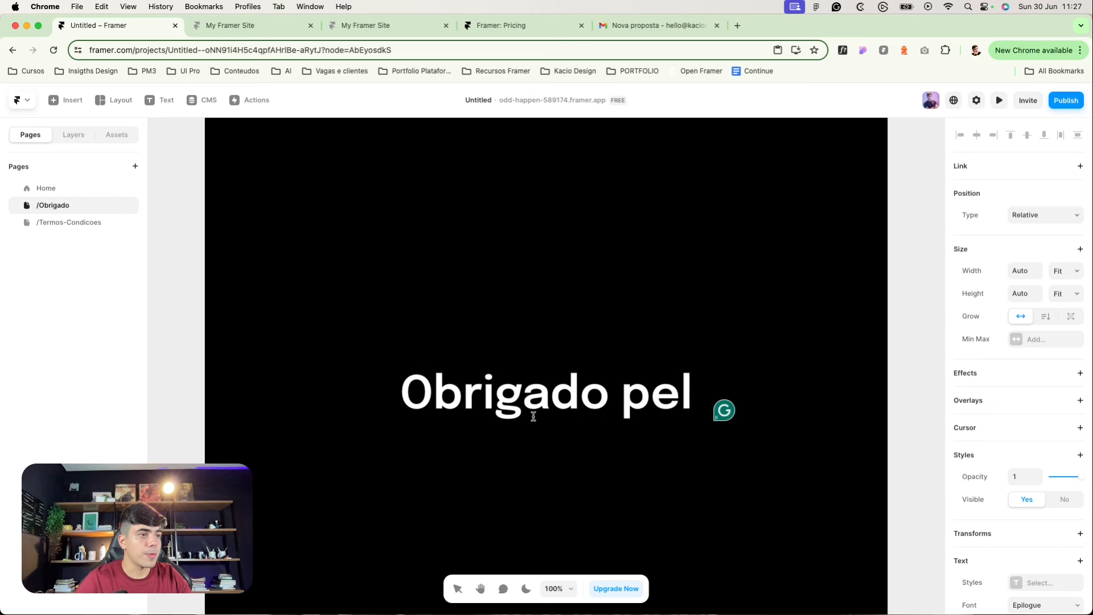
pyautogui.press('BackSpace')
pyautogui.write('!')
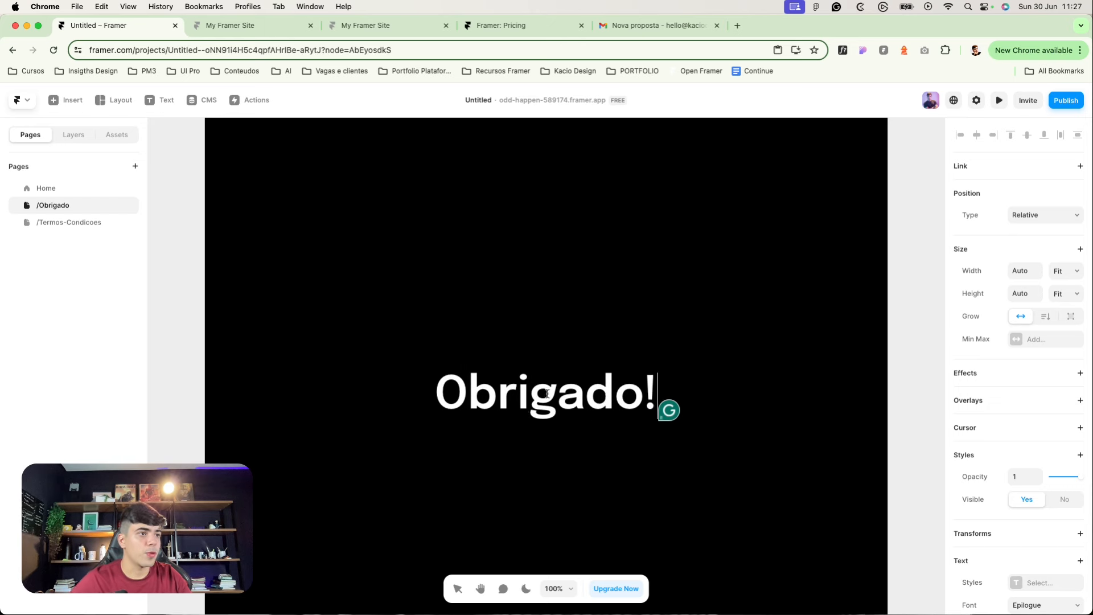
pyautogui.press('Escape')
pyautogui.hotkey('shift', '1')
# Step: Duplicate the heading as a subtitle reading 'Entraremos em contato em até 24 horas'
pyautogui.press('super+d')
pyautogui.doubleClick(614, 359)
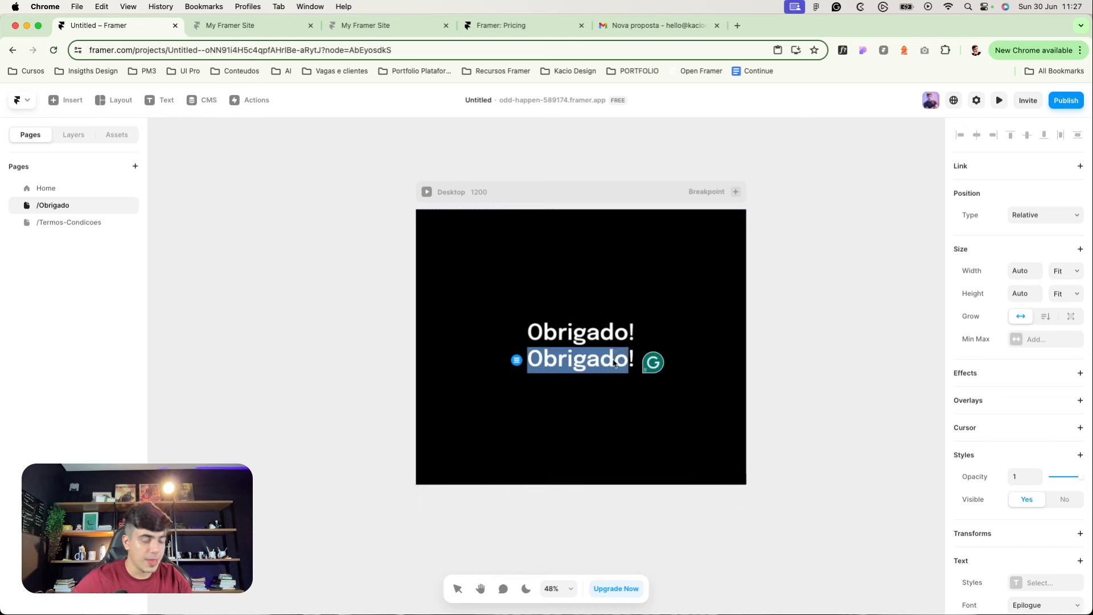
pyautogui.write('Entraremos em contato em ate')
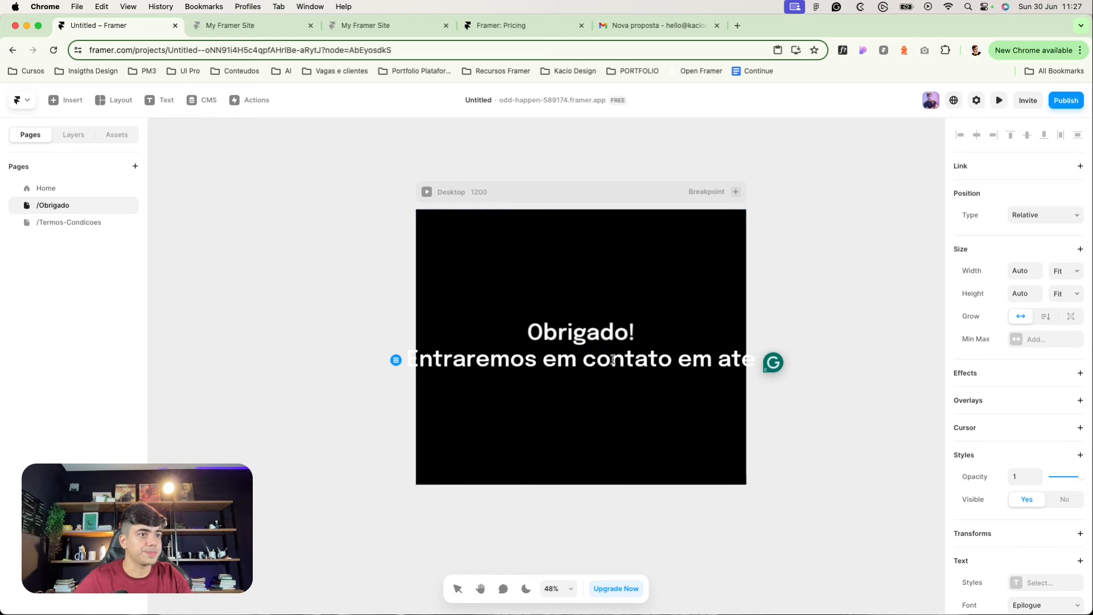
pyautogui.press('BackSpace')
pyautogui.write('é 24 horas')
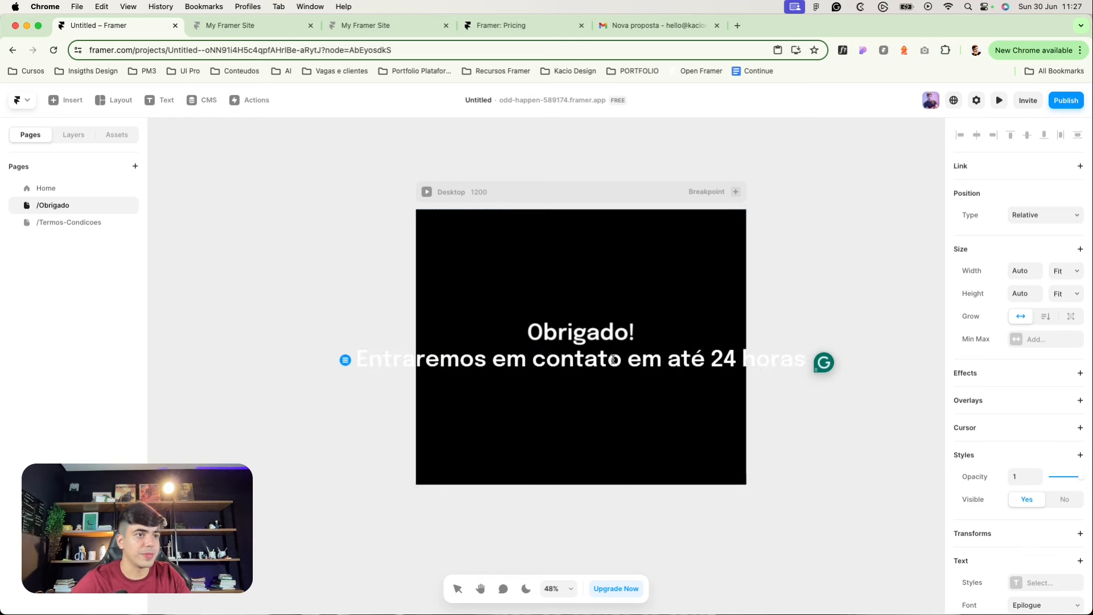
pyautogui.press('Escape')
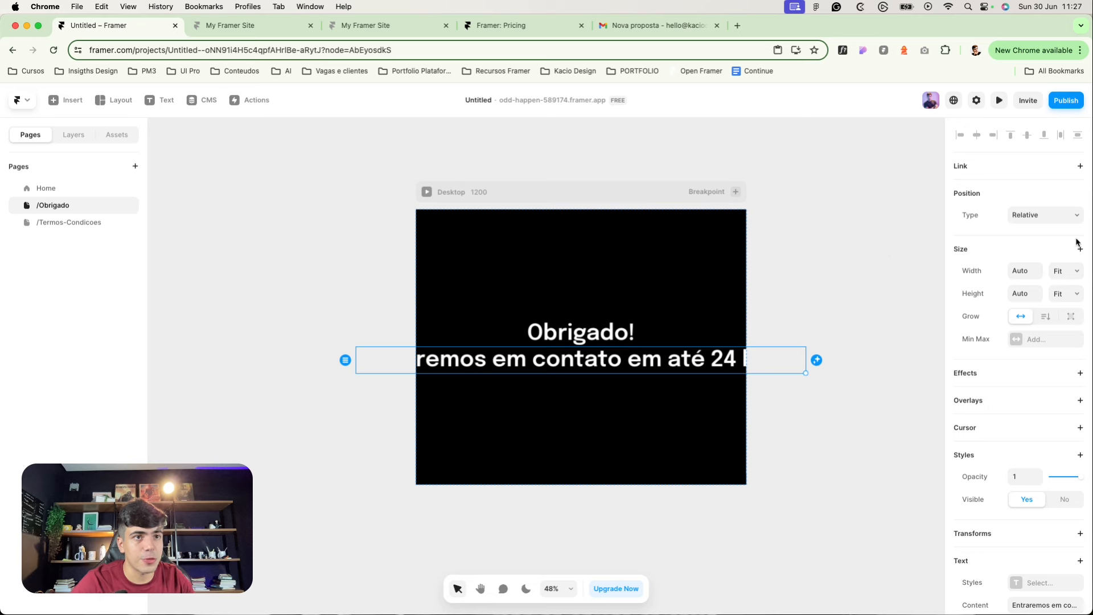
# Step: Give the subtitle a fixed, narrower width so it wraps, and centre-align its text
pyautogui.click(1067, 271)
pyautogui.click(1057, 230)
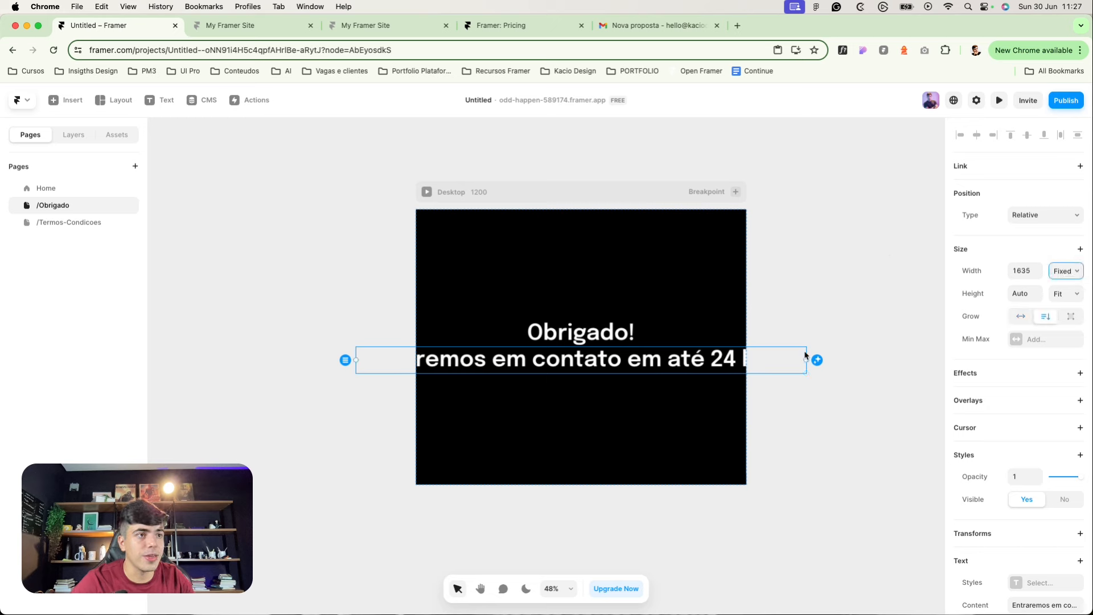
pyautogui.moveTo(805, 355); pyautogui.dragTo(705, 359)
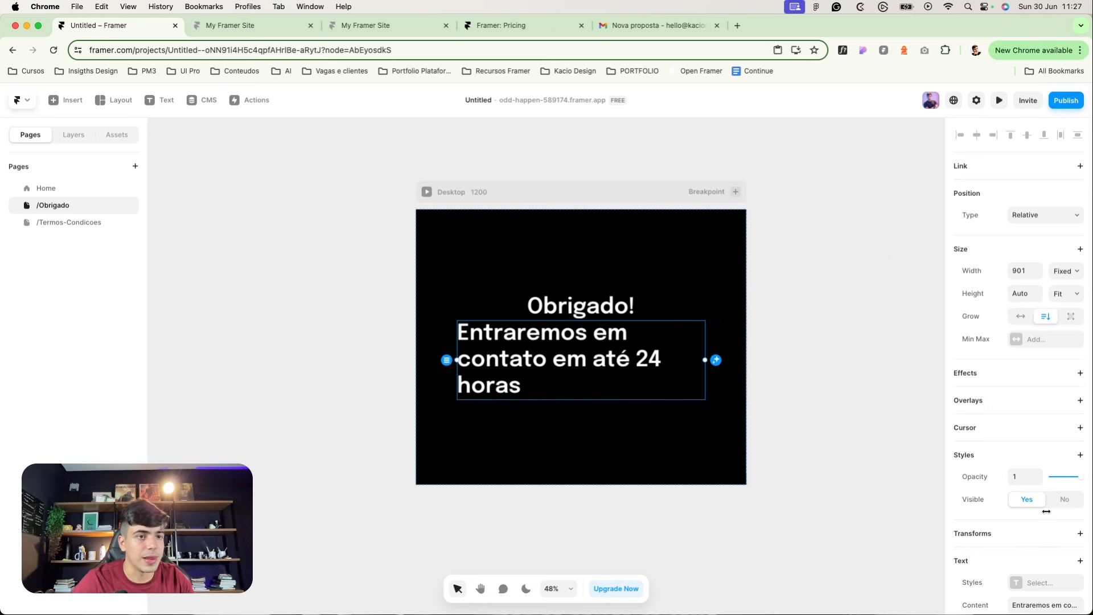
pyautogui.scroll(-3, 1013, 553)
pyautogui.scroll(-4, 1025, 584)
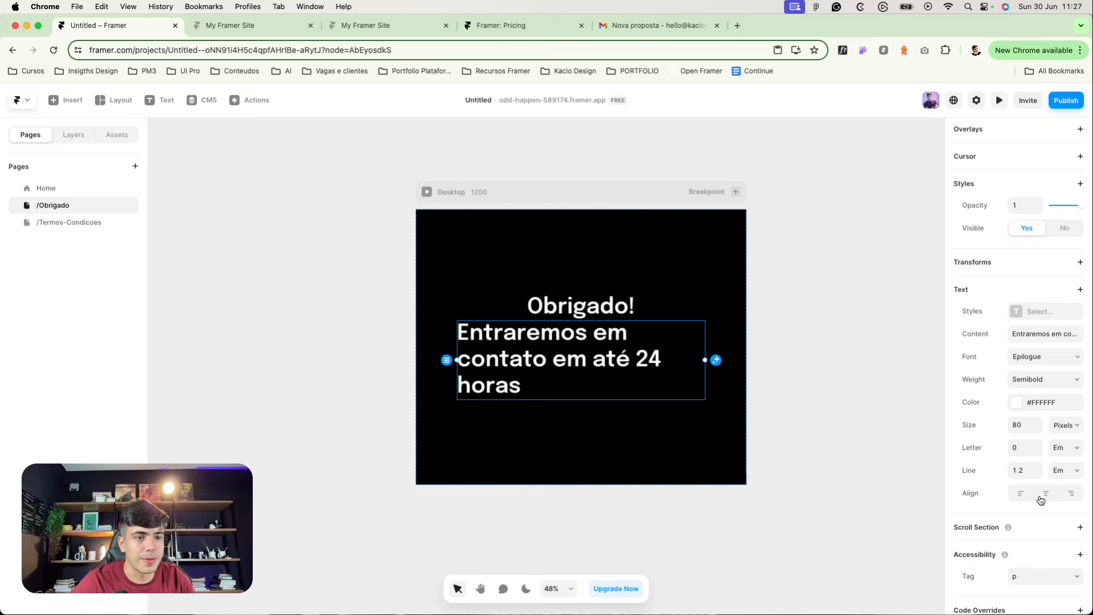
pyautogui.click(1042, 495)
# Step: Set the subtitle to Regular weight, 24 px size and 70% colour opacity
pyautogui.click(1035, 379)
pyautogui.click(1035, 329)
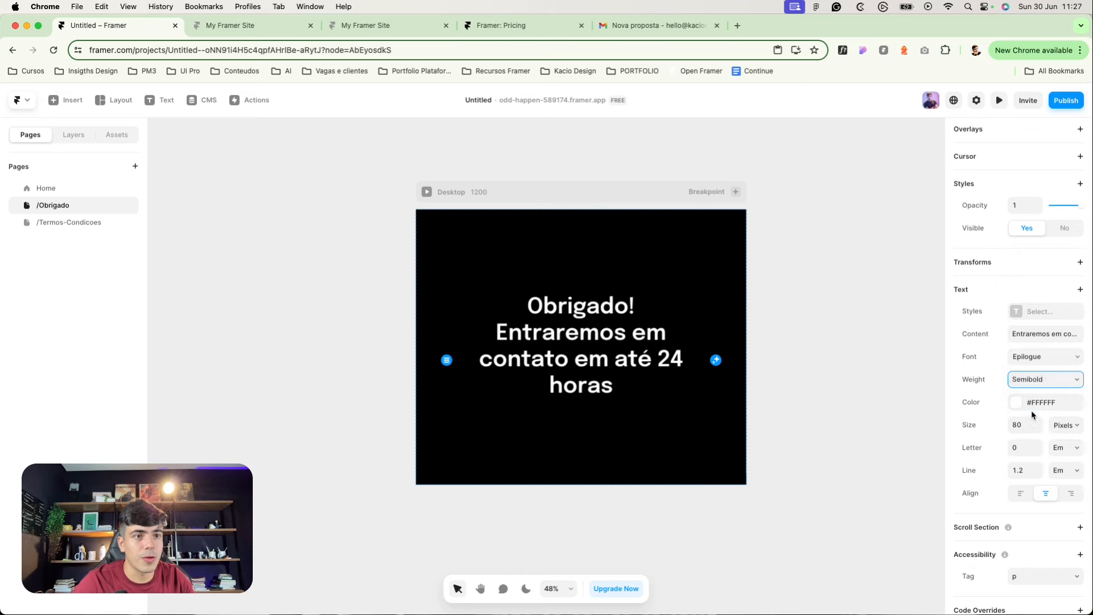
pyautogui.click(1024, 424)
pyautogui.write('24')
pyautogui.click(1015, 405)
pyautogui.click(864, 524)
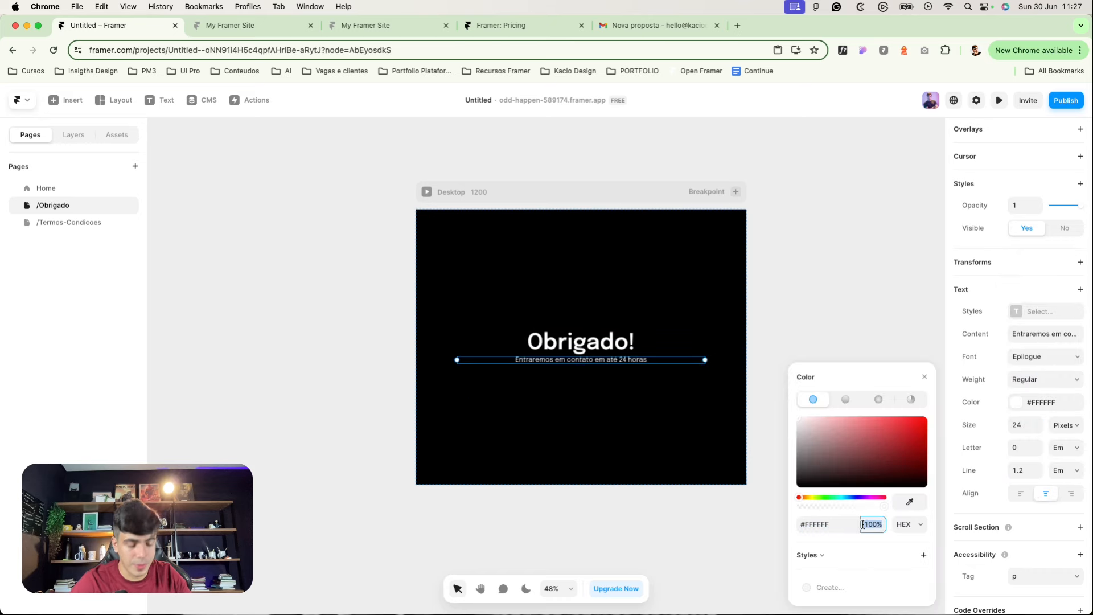
pyautogui.write('70')
pyautogui.press('Return')
pyautogui.click(762, 271)
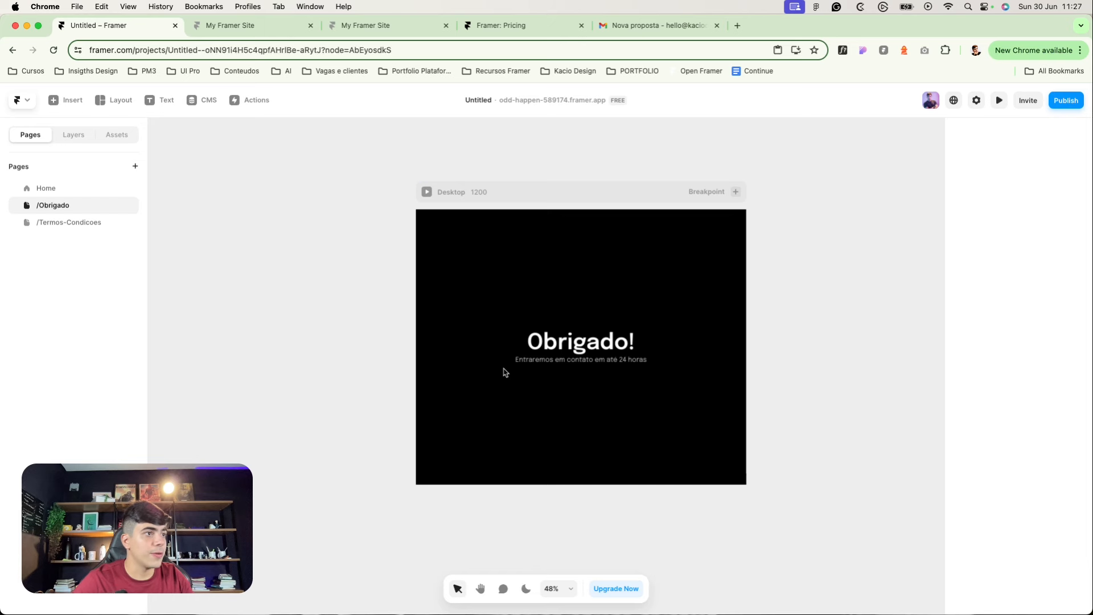
# Step: Set the Obrigado Desktop frame's gap to 24 to space out the thank-you text
pyautogui.click(508, 187)
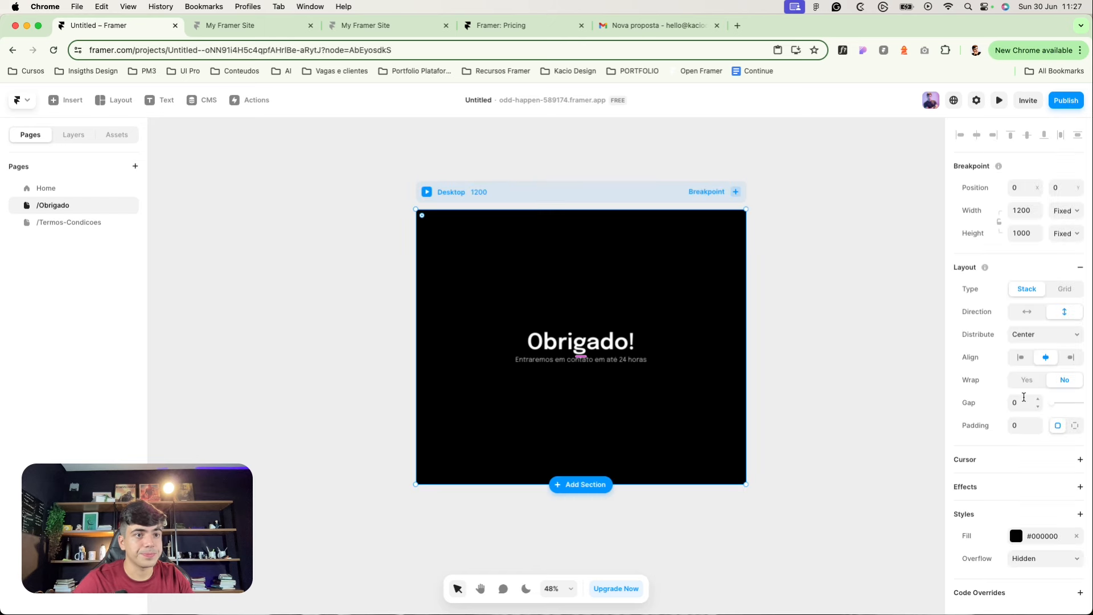
pyautogui.click(1024, 403)
pyautogui.write('24')
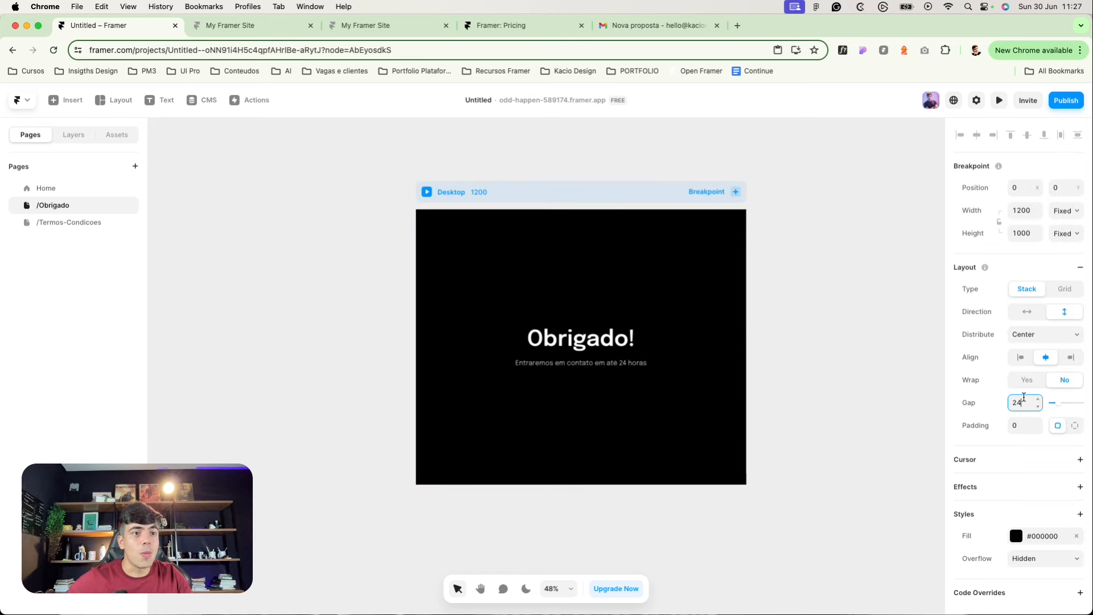
# Step: Add a new 'Entrar no grupo do Whatsapp' text beside the page frame
pyautogui.click(300, 178)
pyautogui.click(163, 100)
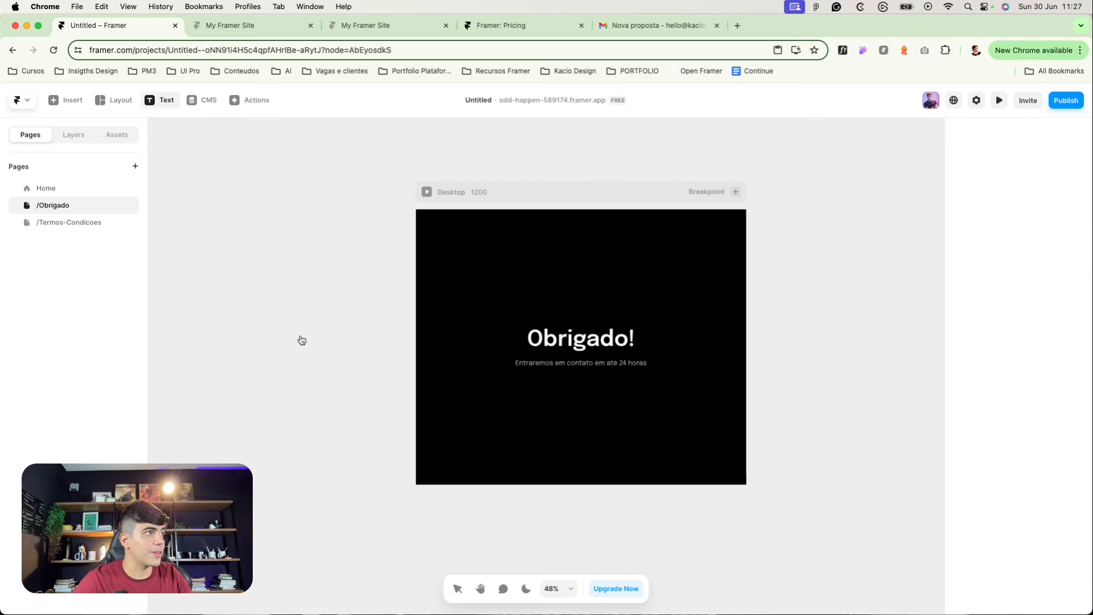
pyautogui.click(78, 134)
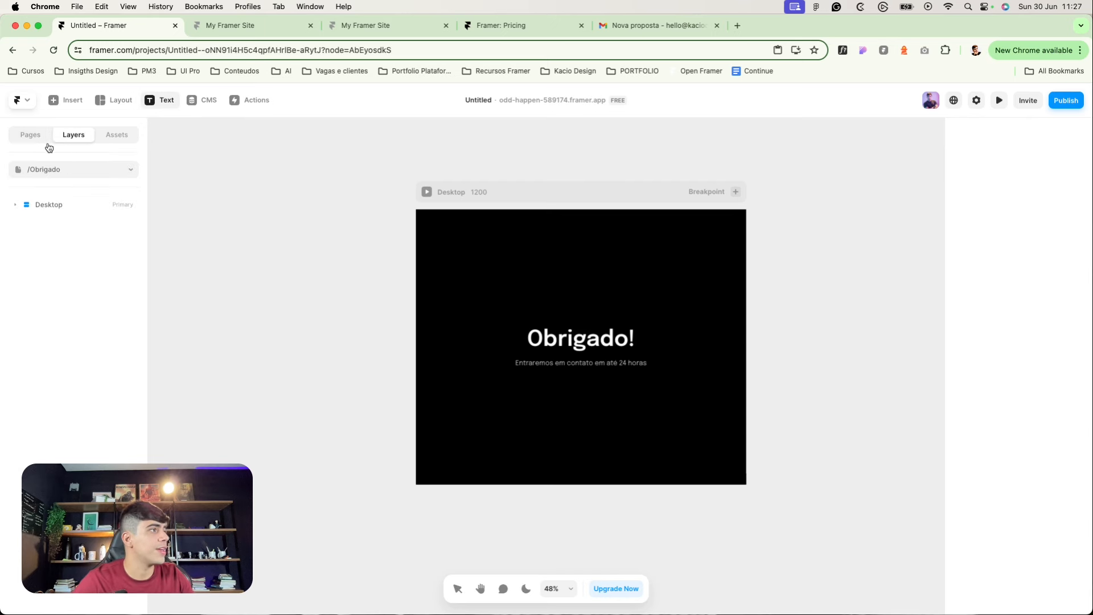
pyautogui.click(49, 146)
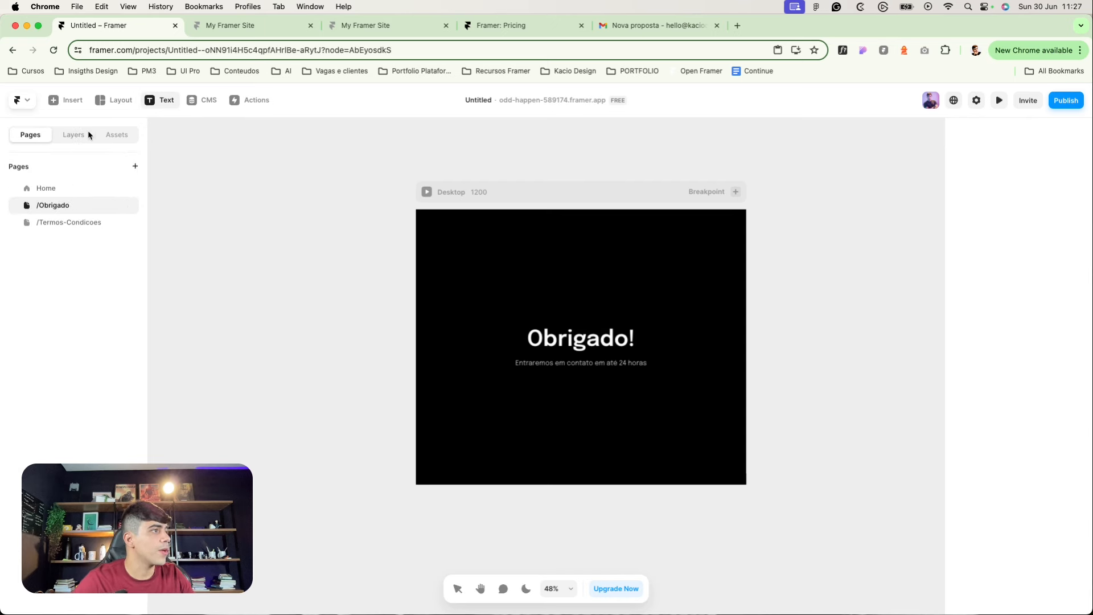
pyautogui.click(232, 233)
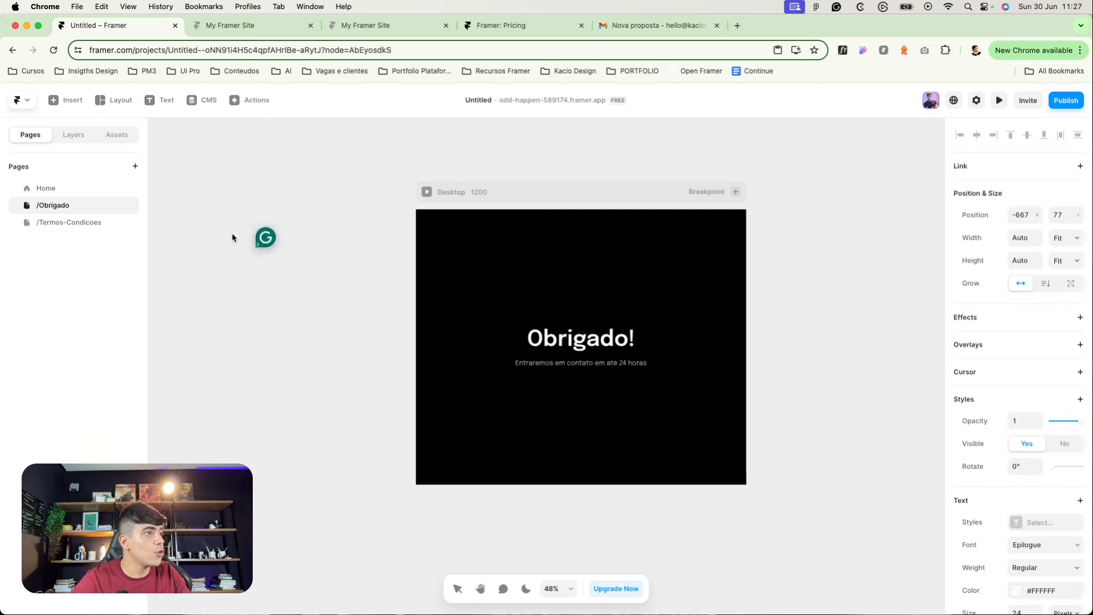
pyautogui.press('Escape')
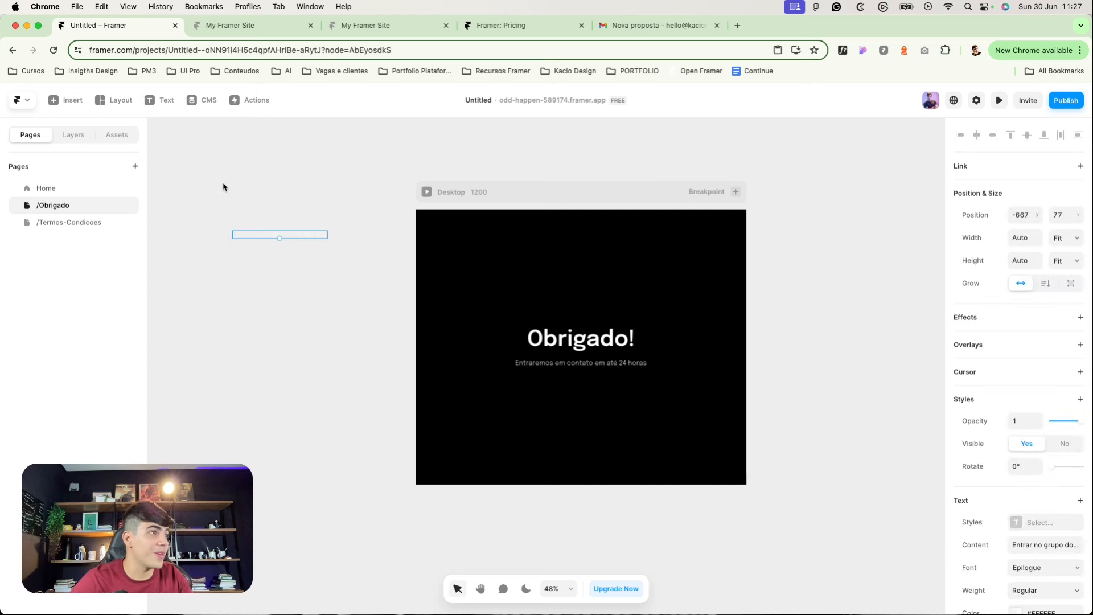
# Step: Wrap the text in a stack with Fit width and height and 24 padding
pyautogui.rightClick(282, 239)
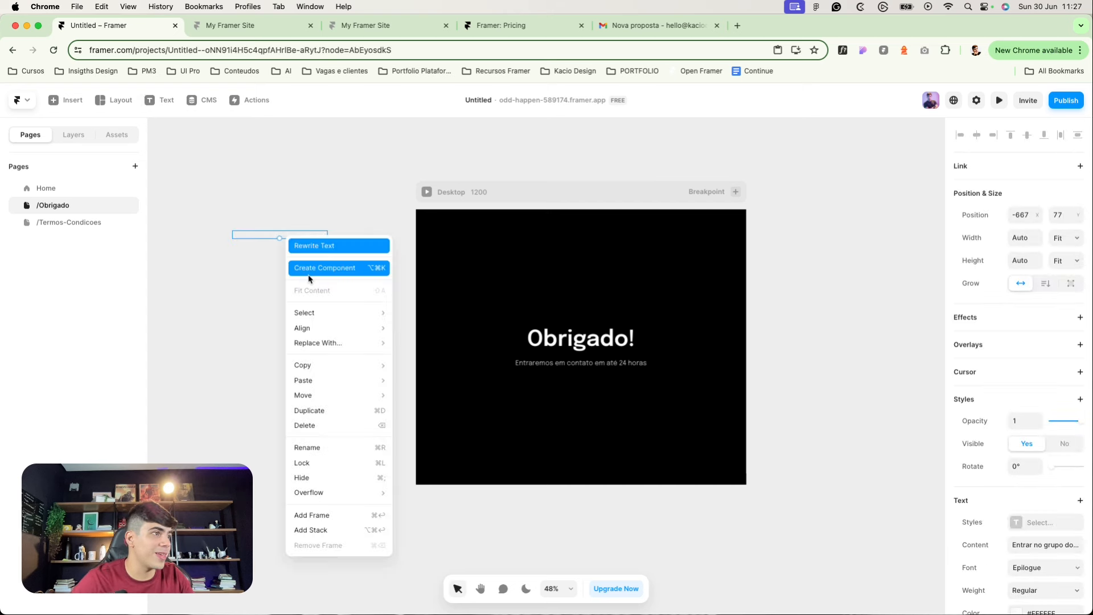
pyautogui.click(312, 529)
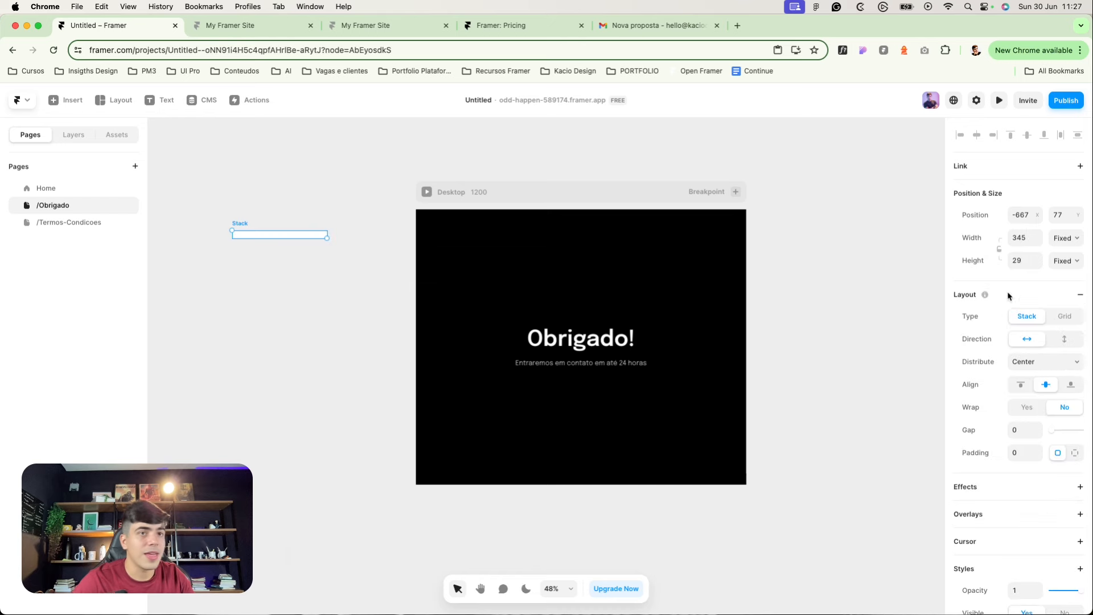
pyautogui.click(1066, 261)
pyautogui.click(1061, 304)
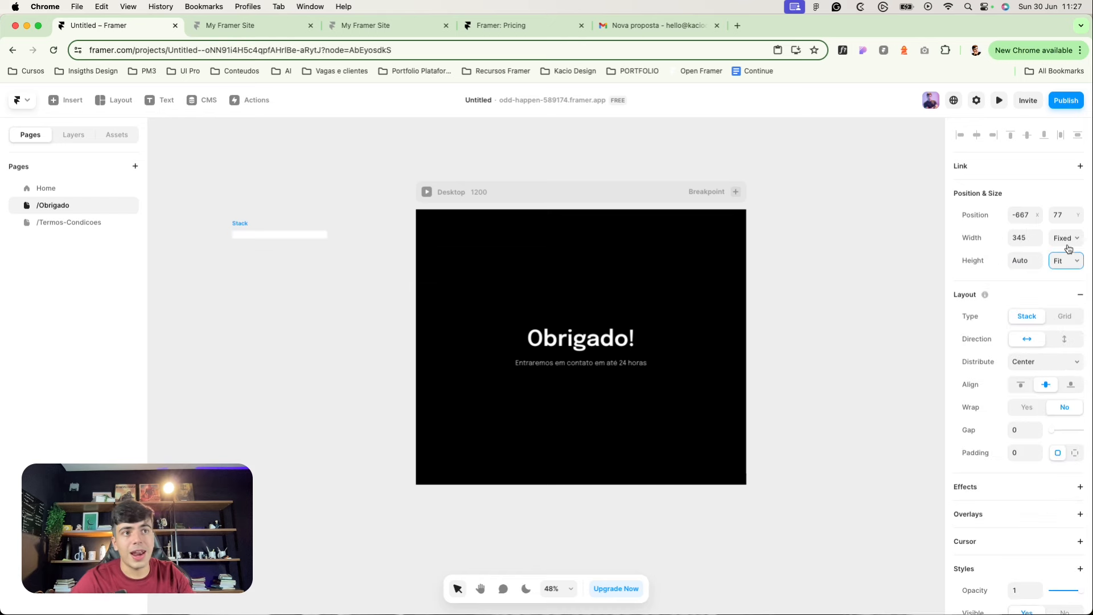
pyautogui.click(1067, 238)
pyautogui.click(1062, 274)
pyautogui.click(1023, 452)
pyautogui.write('24')
pyautogui.scroll(-2, 1037, 515)
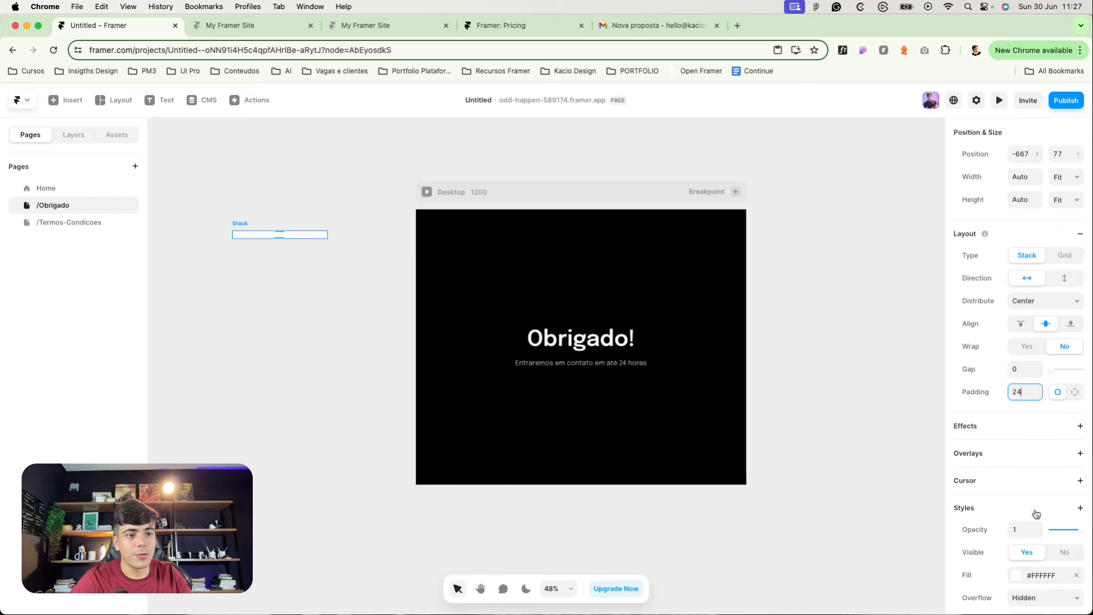
pyautogui.scroll(-2, 1036, 514)
# Step: Fill the stack with orange #FF9100, matching the Home page's 'Talk' colour
pyautogui.click(1008, 520)
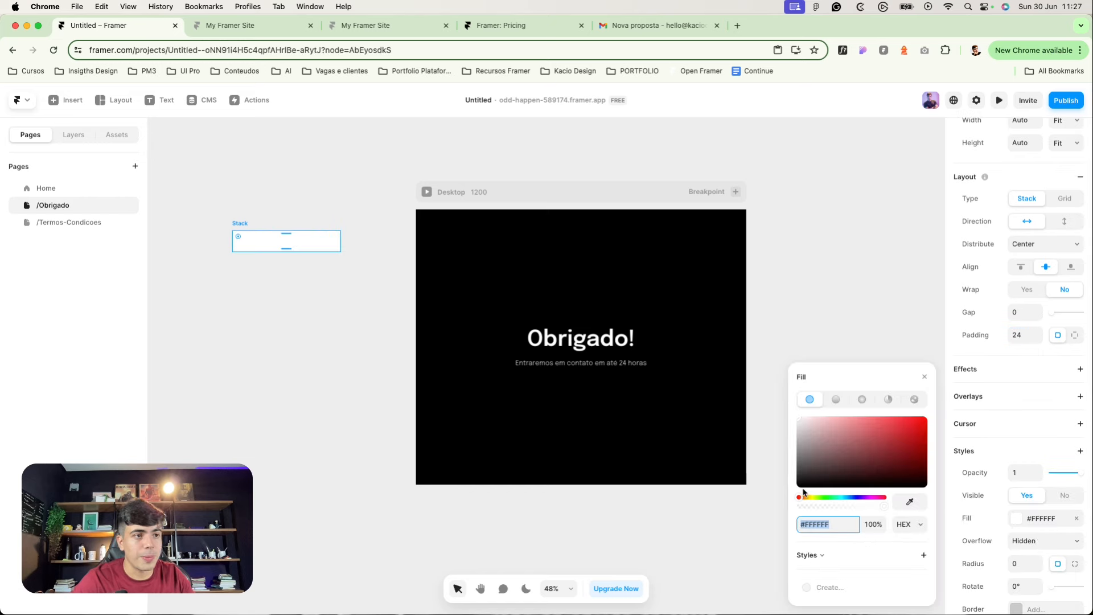
pyautogui.click(276, 410)
pyautogui.click(47, 187)
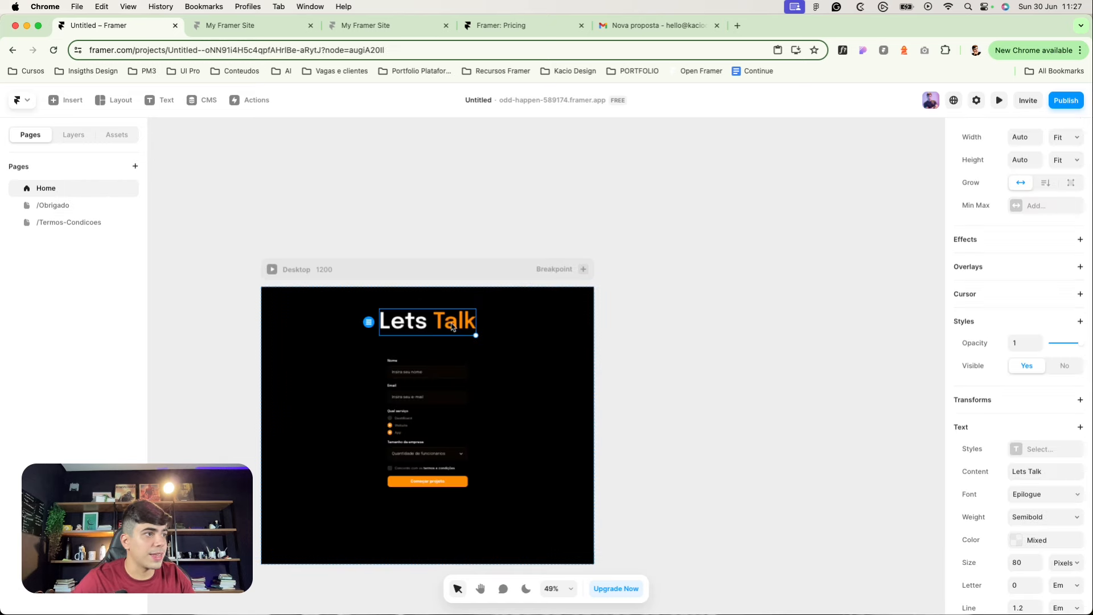
pyautogui.doubleClick(456, 329)
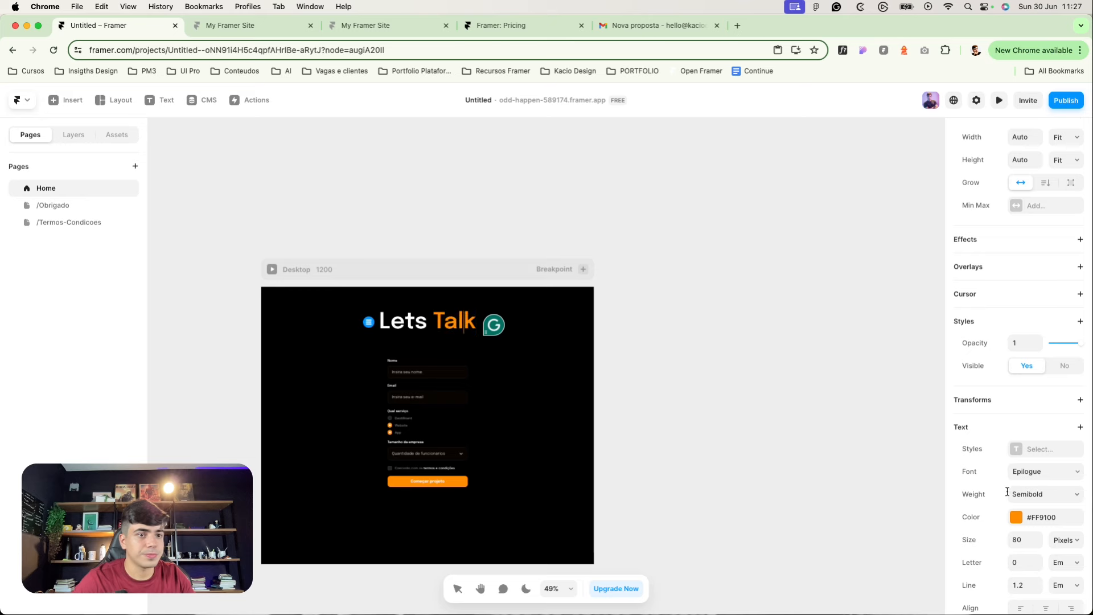
pyautogui.click(1017, 519)
pyautogui.click(53, 205)
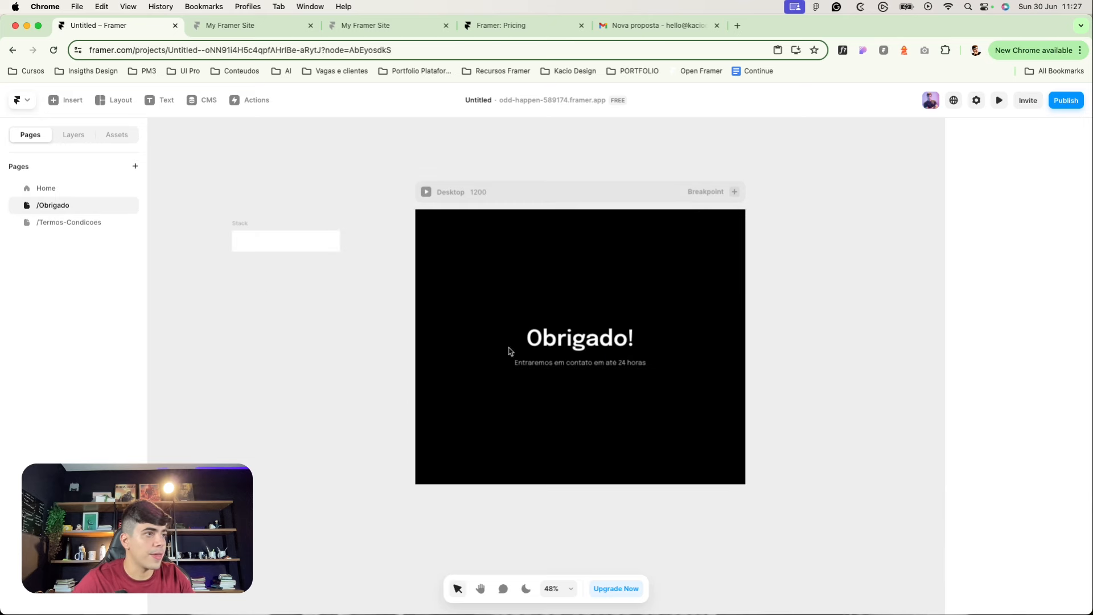
pyautogui.click(221, 234)
pyautogui.click(1016, 523)
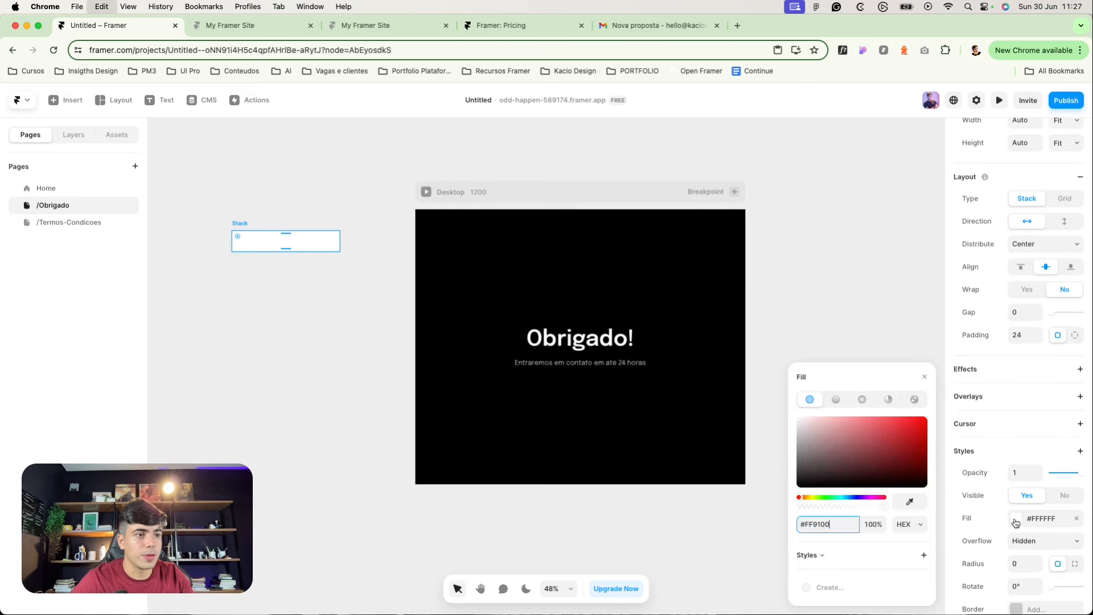
pyautogui.click(853, 336)
# Step: Make the button label Semibold and drag the button into the Desktop frame
pyautogui.click(273, 240)
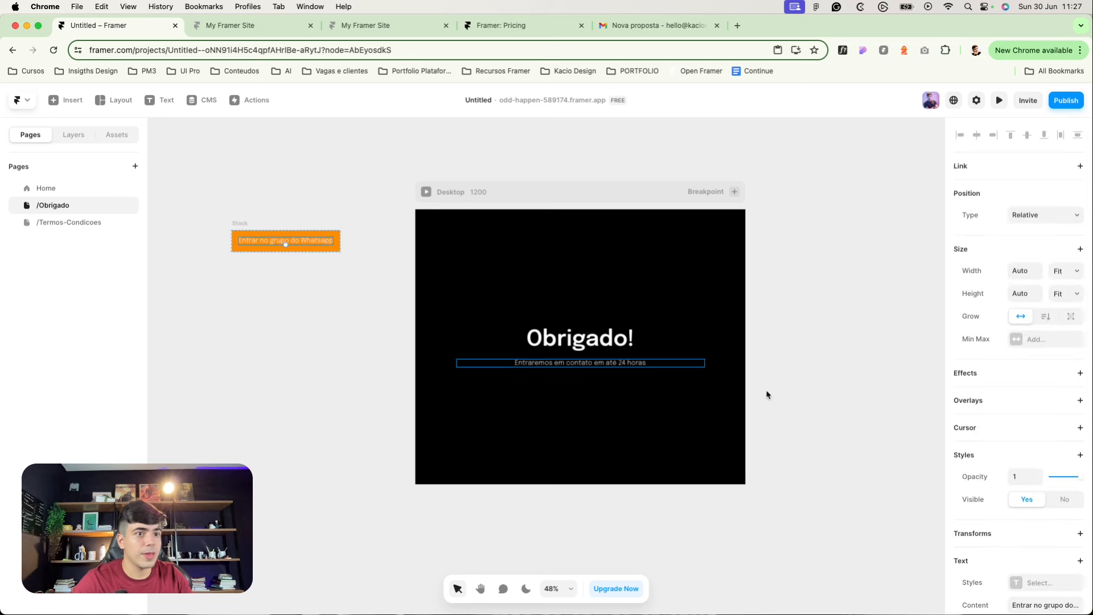
pyautogui.scroll(-3, 980, 485)
pyautogui.click(1029, 500)
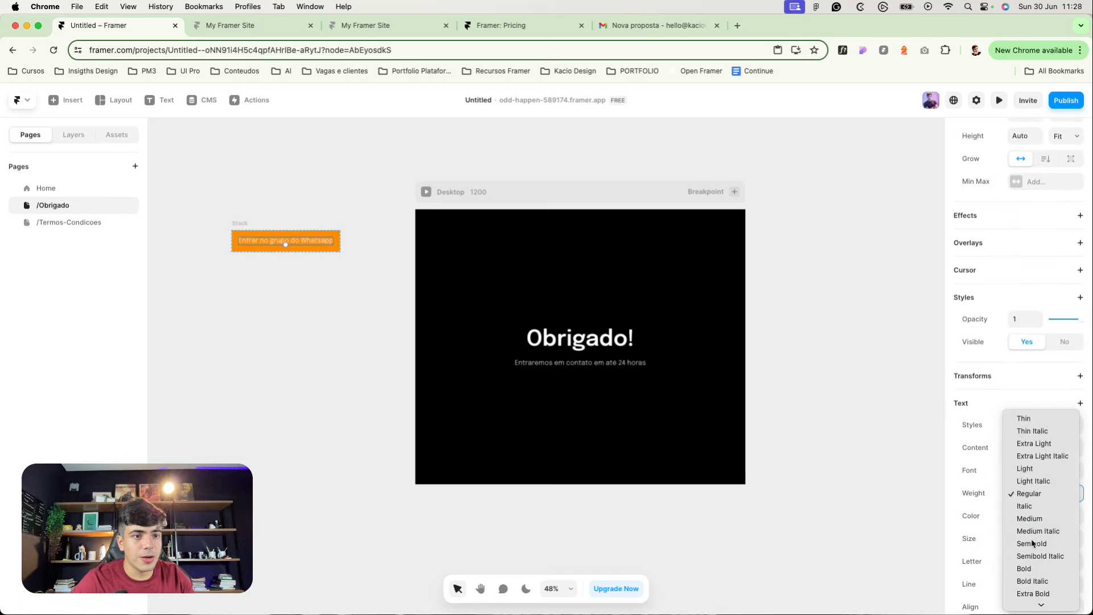
pyautogui.click(1028, 542)
pyautogui.click(263, 263)
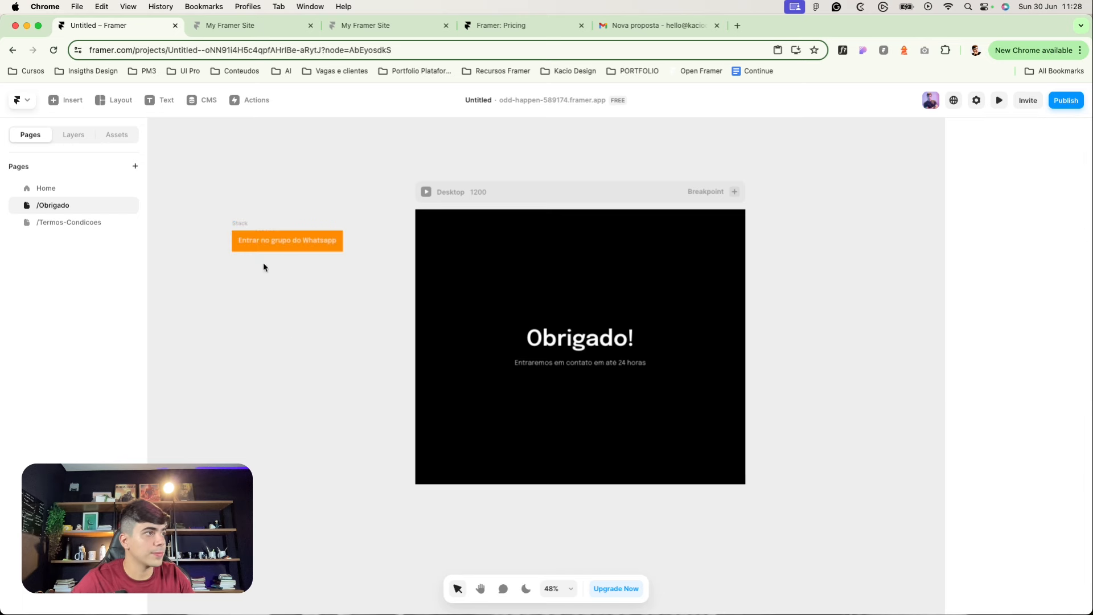
pyautogui.moveTo(240, 224); pyautogui.dragTo(637, 366)
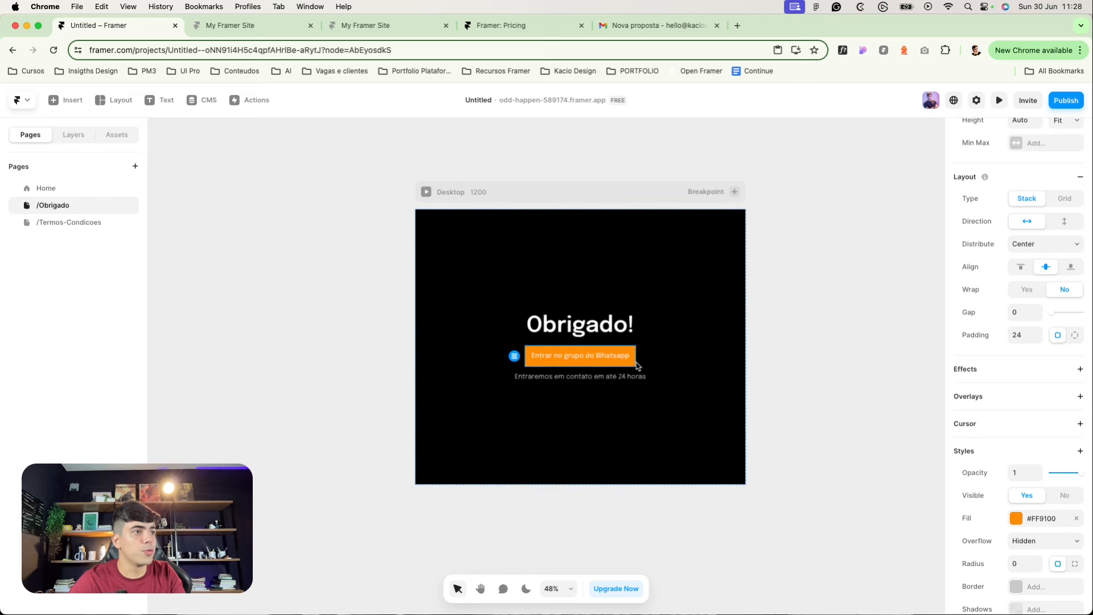
# Step: Move the orange button below the subtitle and round its corners
pyautogui.click(826, 418)
pyautogui.click(570, 356)
pyautogui.press('Escape')
pyautogui.click(571, 350)
pyautogui.press('Down')
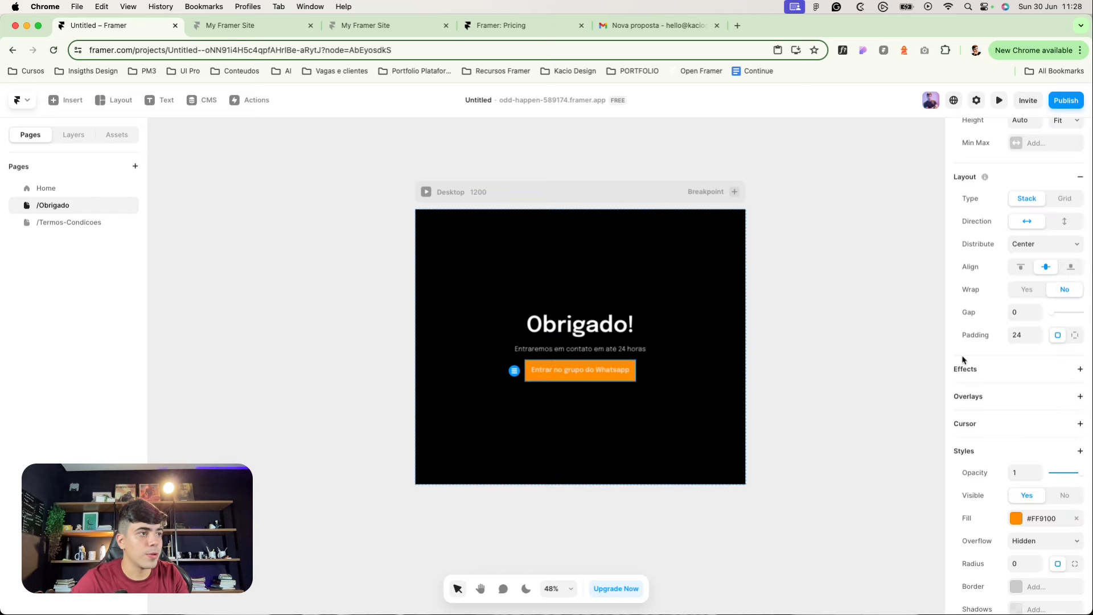
pyautogui.scroll(-5, 1042, 456)
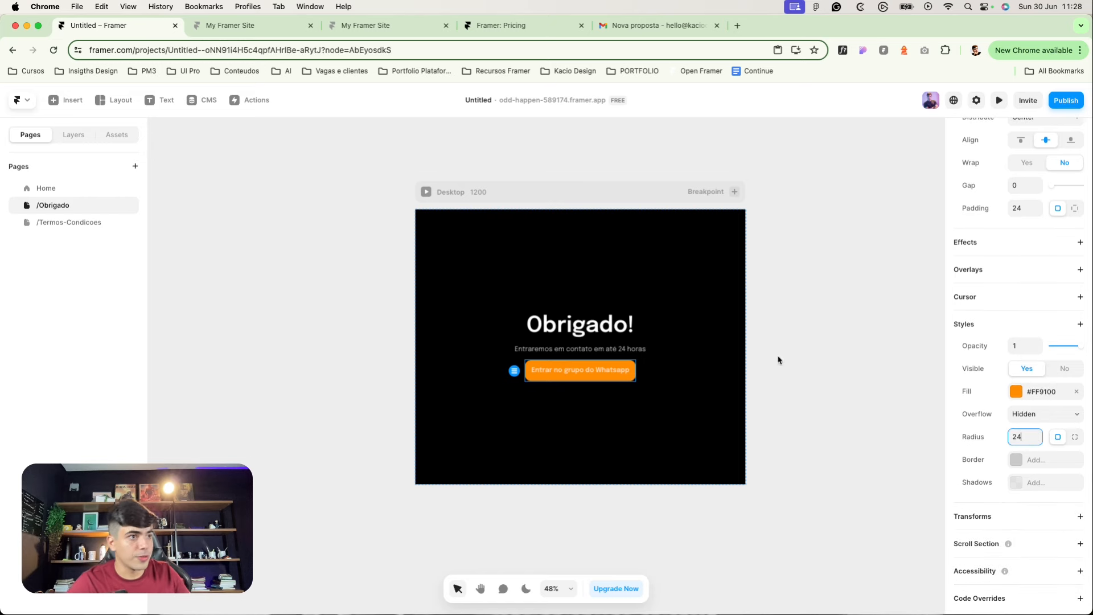
pyautogui.click(824, 312)
pyautogui.scroll(3, 570, 325)
# Step: Set the button label's text colour opacity to 100%
pyautogui.doubleClick(535, 390)
pyautogui.scroll(-1, 1036, 453)
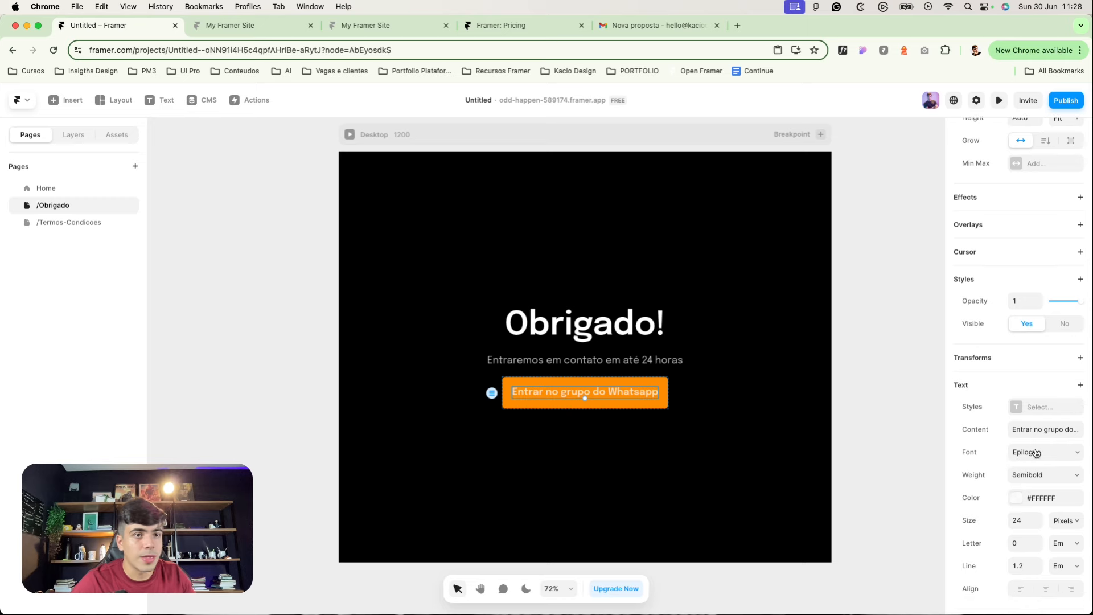
pyautogui.scroll(-3, 1042, 478)
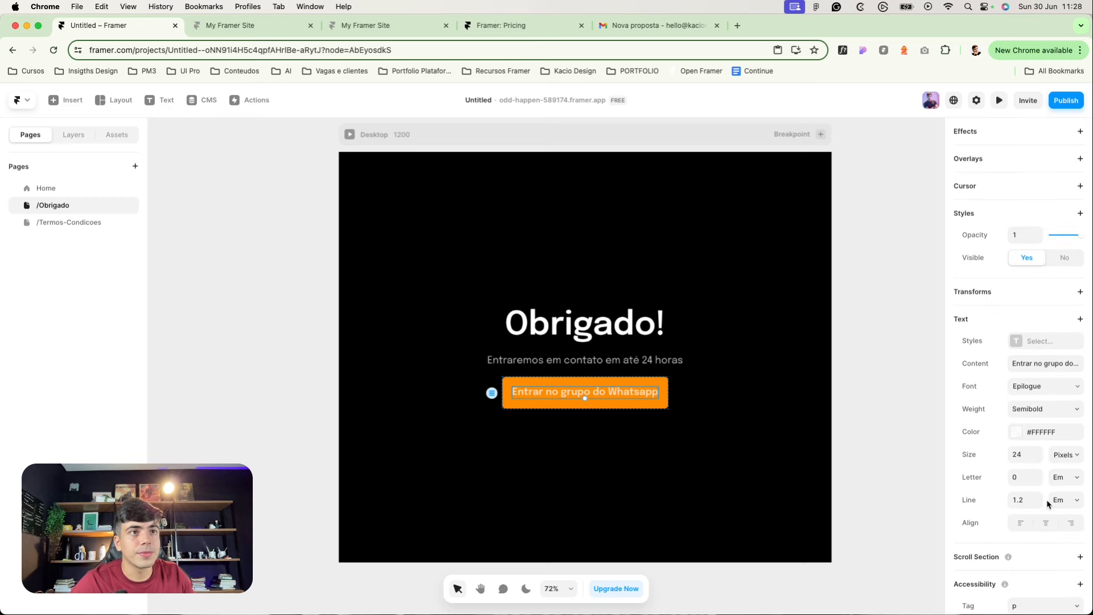
pyautogui.scroll(3, 586, 386)
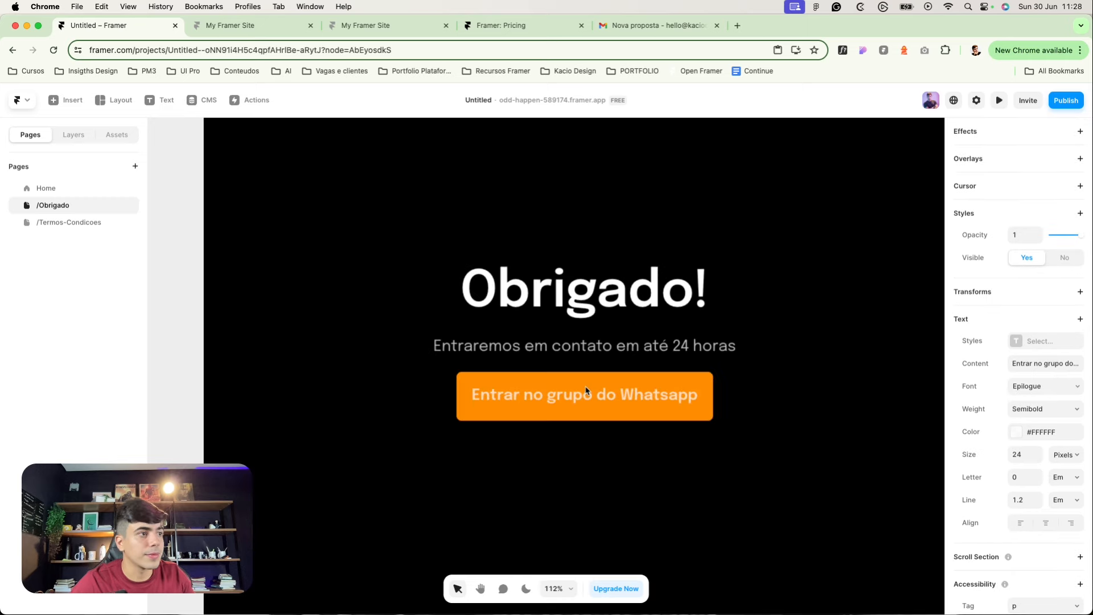
pyautogui.click(1031, 438)
pyautogui.click(867, 524)
pyautogui.write('100')
pyautogui.press('Return')
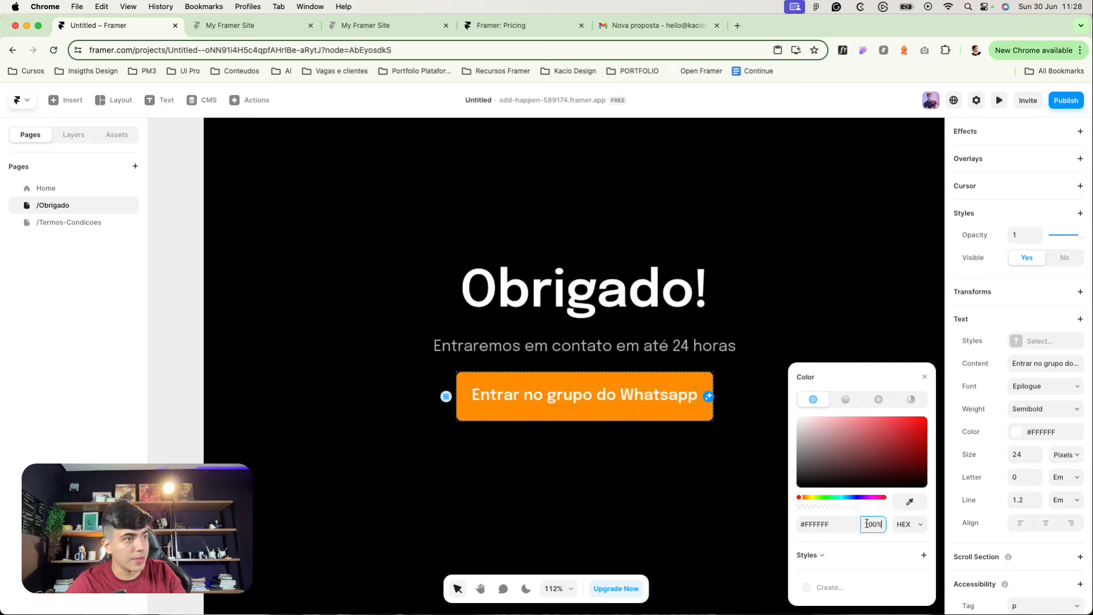
pyautogui.scroll(-3, 722, 438)
pyautogui.click(696, 481)
# Step: Change the label's text size to 16 and select the button frame
pyautogui.click(609, 417)
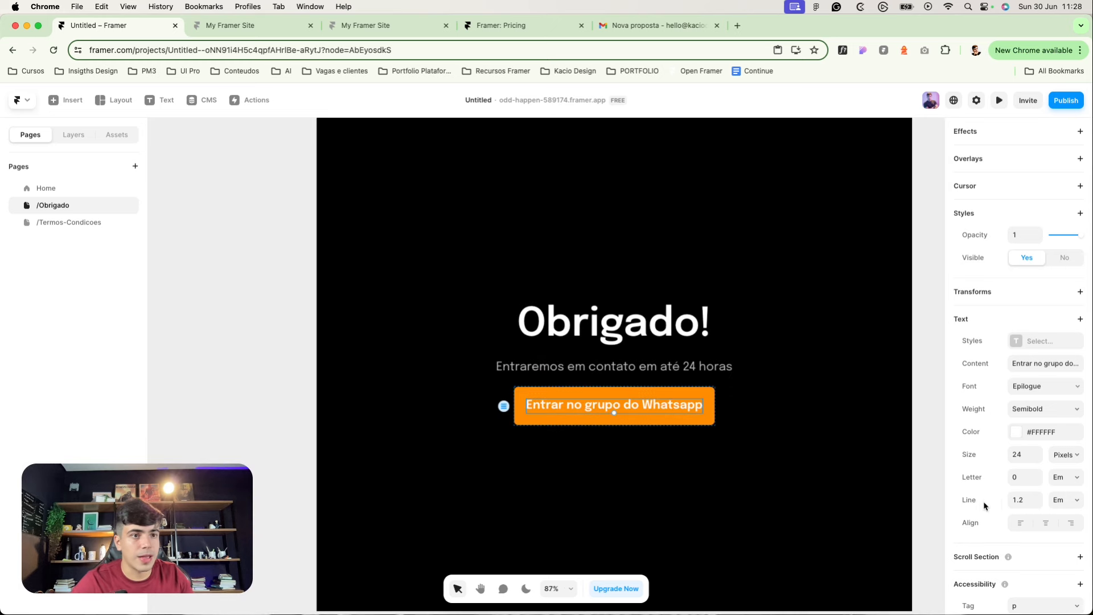
pyautogui.click(1019, 459)
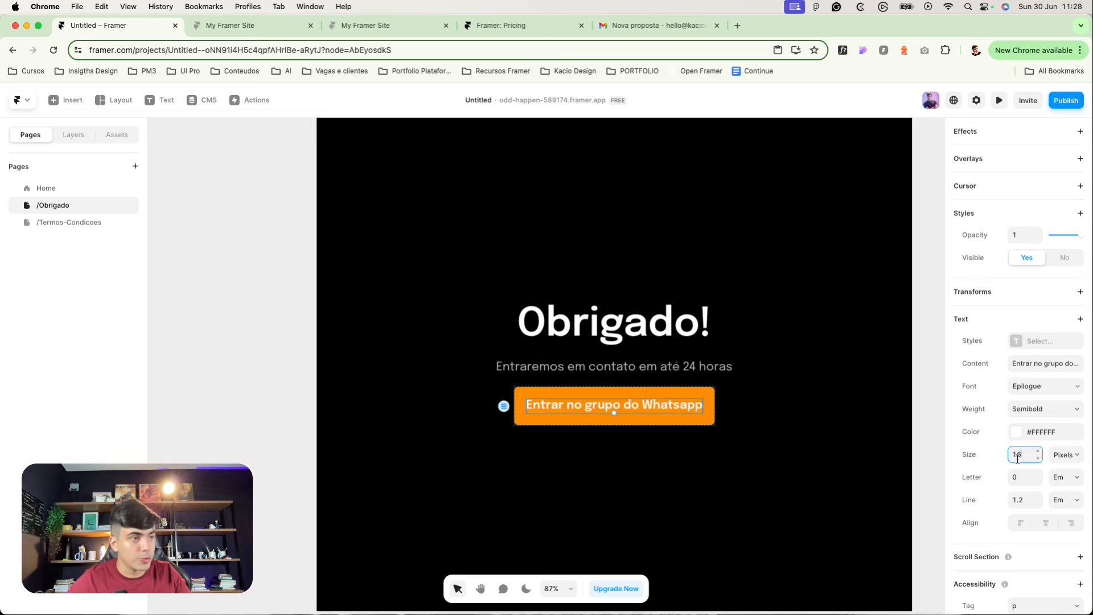
pyautogui.press('Return')
pyautogui.click(830, 517)
pyautogui.click(659, 402)
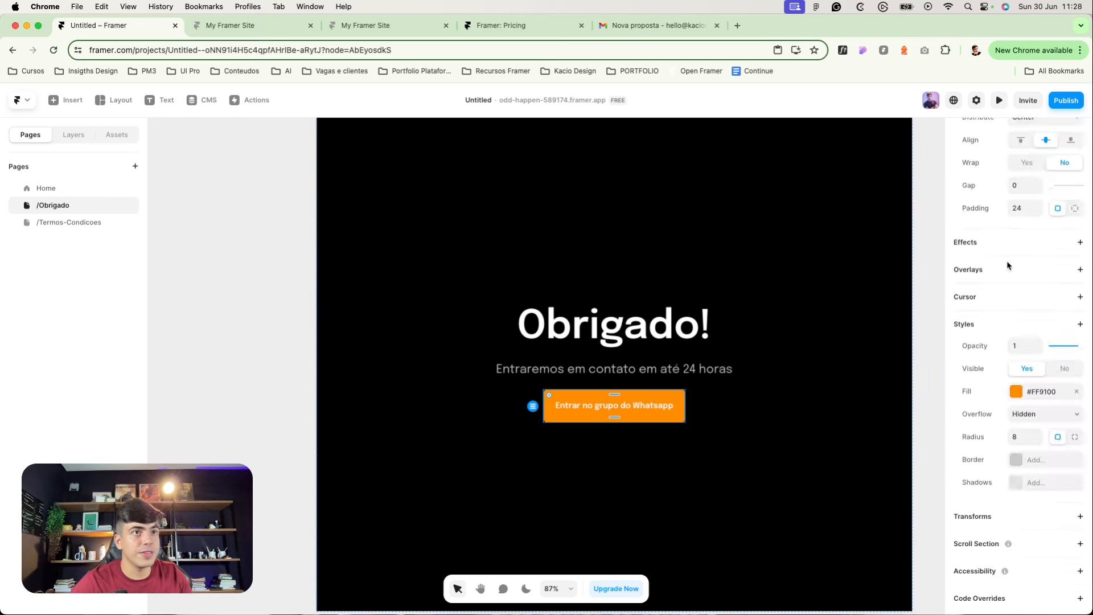
pyautogui.scroll(5, 1013, 265)
# Step: Load framerskills.com in a new Chrome tab and copy its address
pyautogui.click(1033, 188)
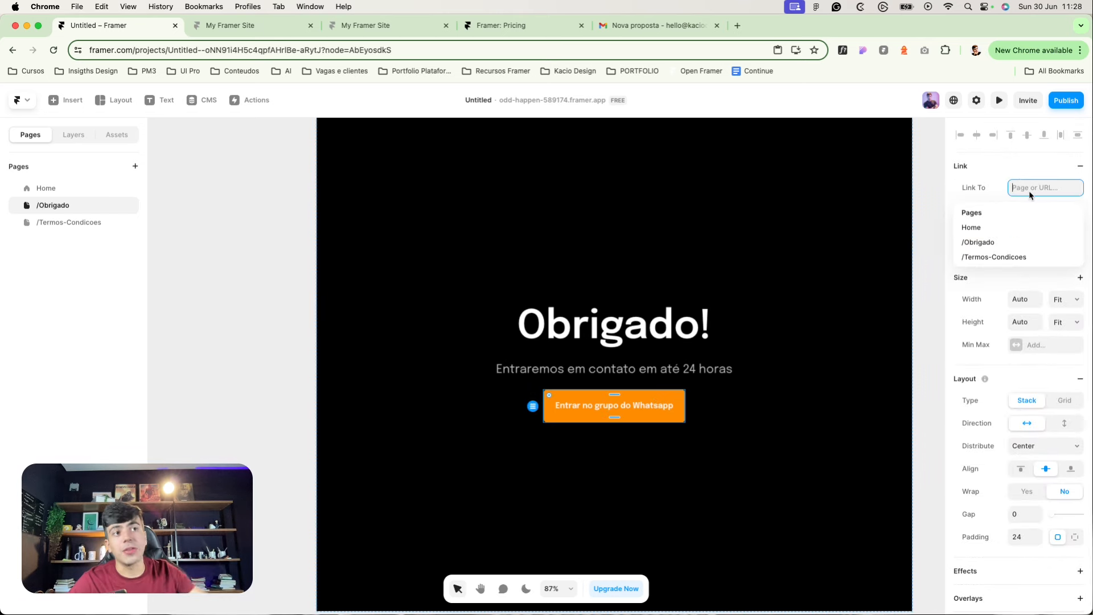
pyautogui.click(738, 27)
pyautogui.write('apple')
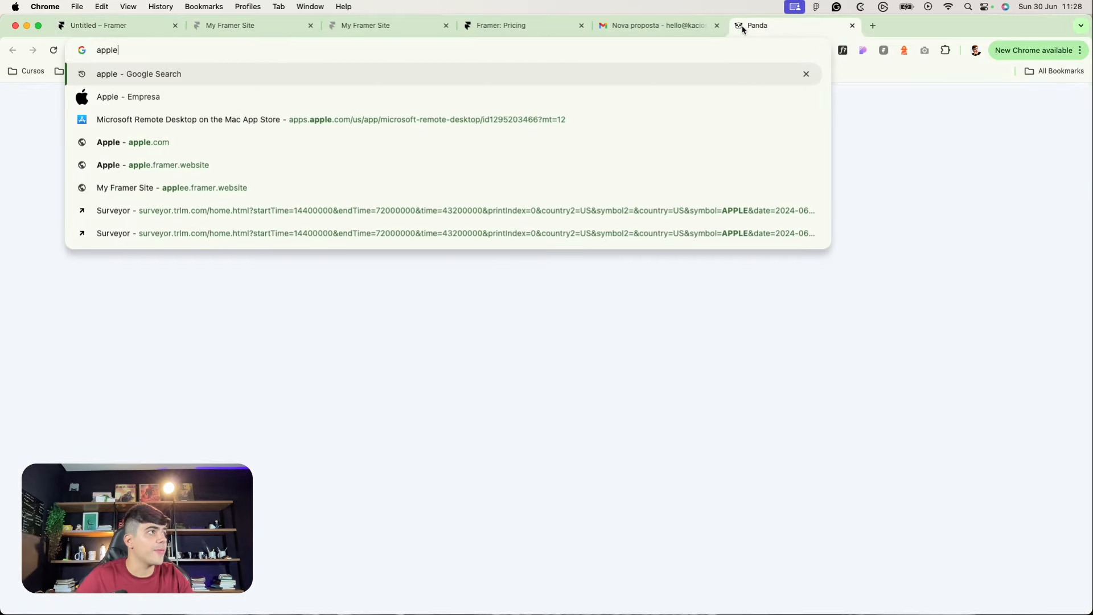
pyautogui.press('Return')
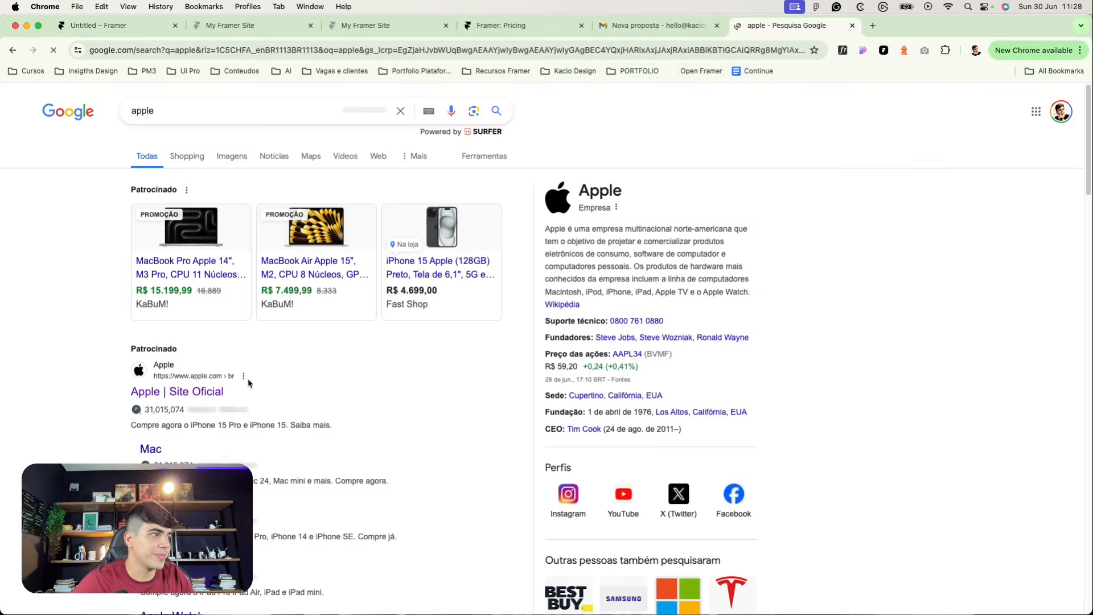
pyautogui.click(188, 391)
pyautogui.click(333, 51)
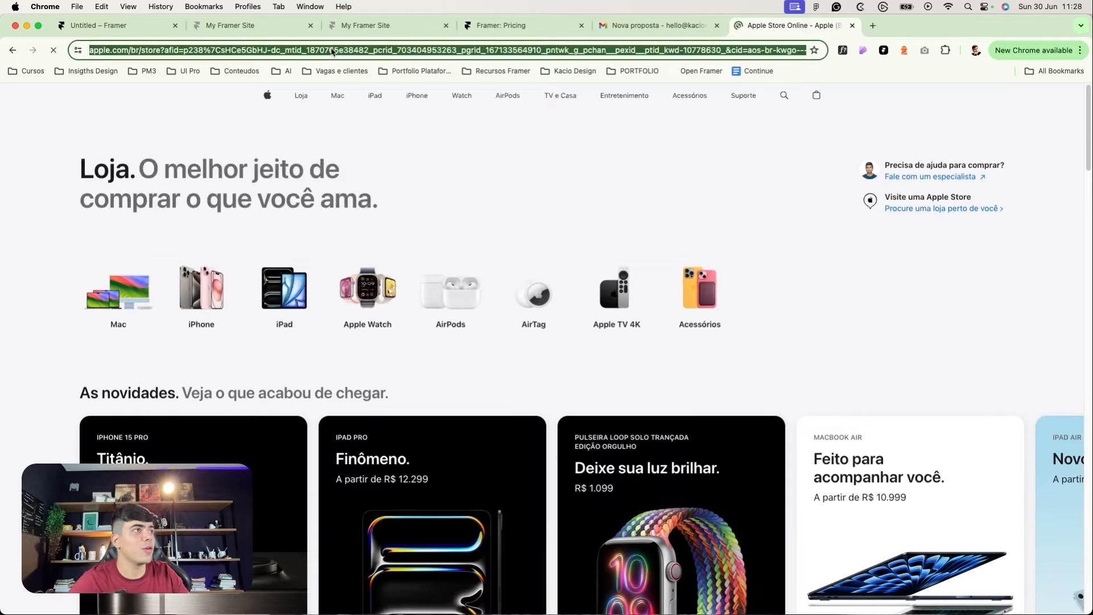
pyautogui.write('framerskills.com')
pyautogui.press('Return')
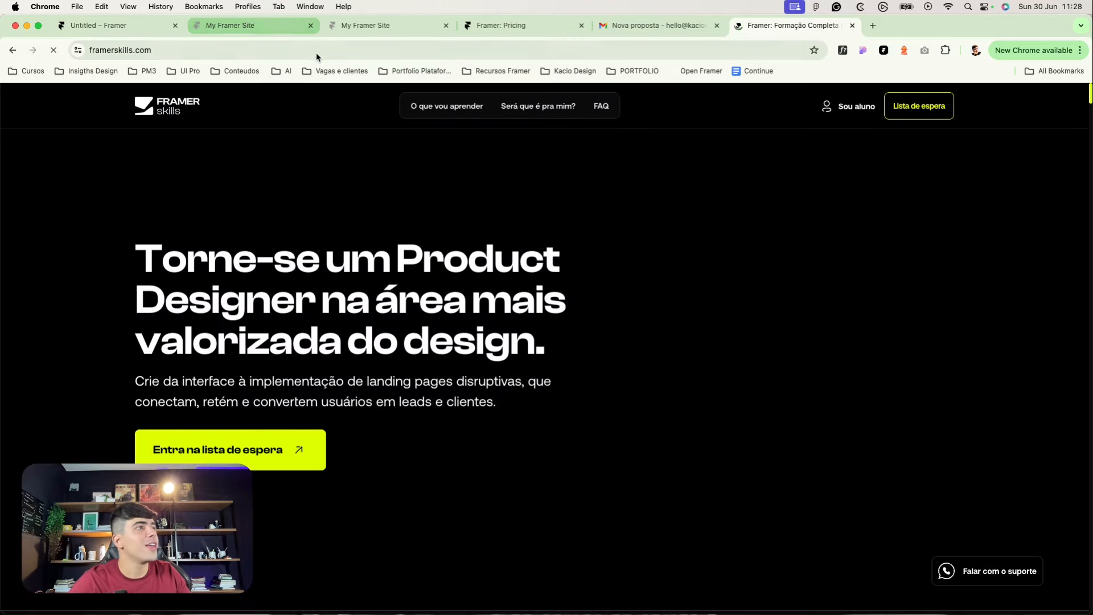
pyautogui.click(319, 50)
pyautogui.press('super+c')
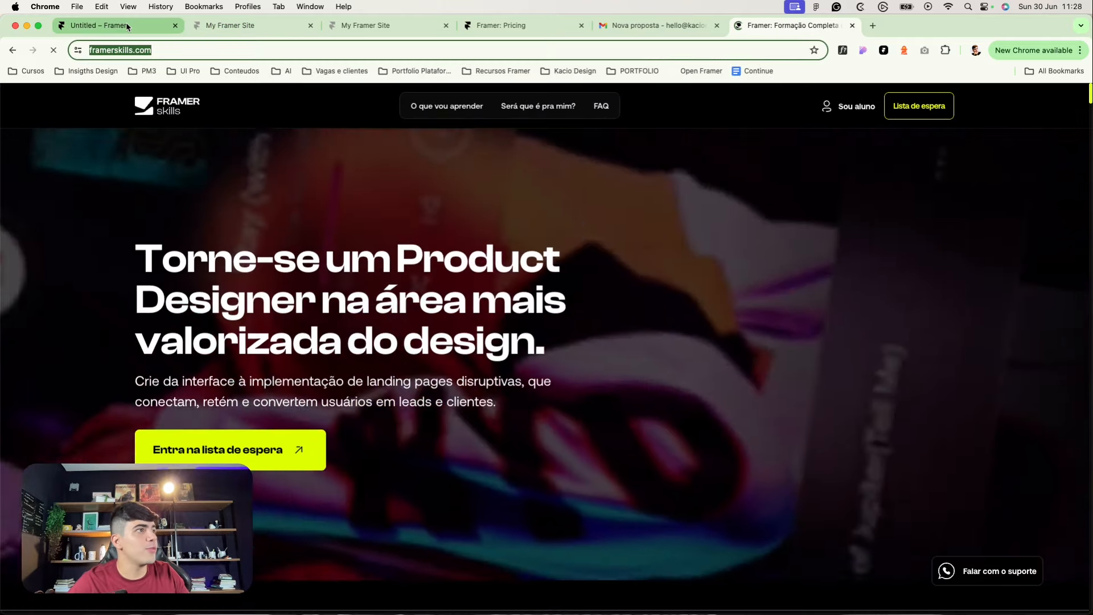
# Step: Paste framerskills.com as the Whatsapp button's link address
pyautogui.click(126, 26)
pyautogui.press('super+v')
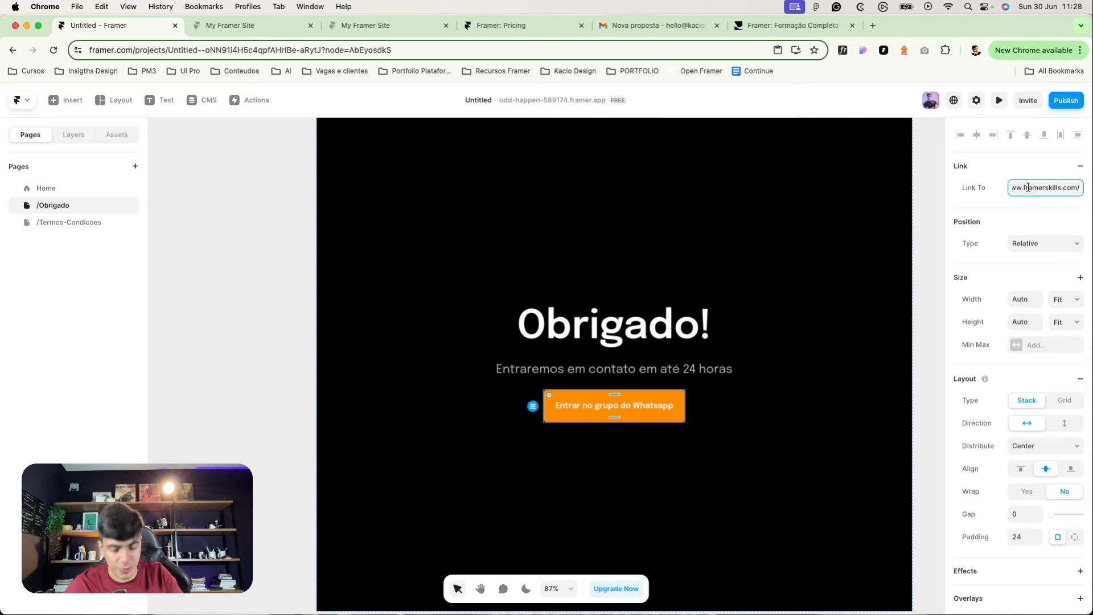
pyautogui.press('Return')
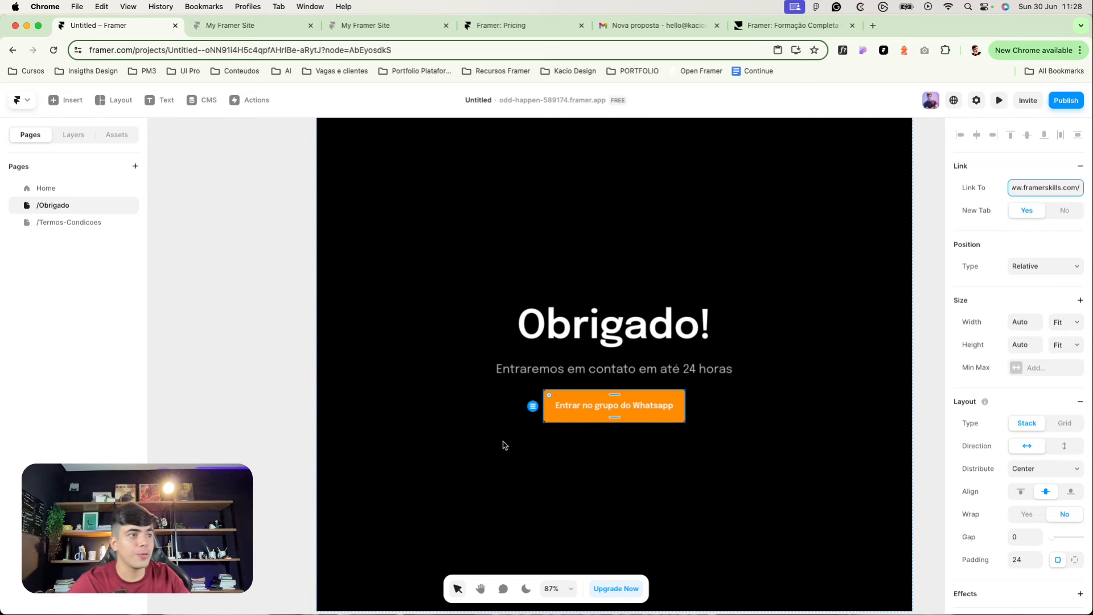
pyautogui.click(630, 406)
pyautogui.press('Escape')
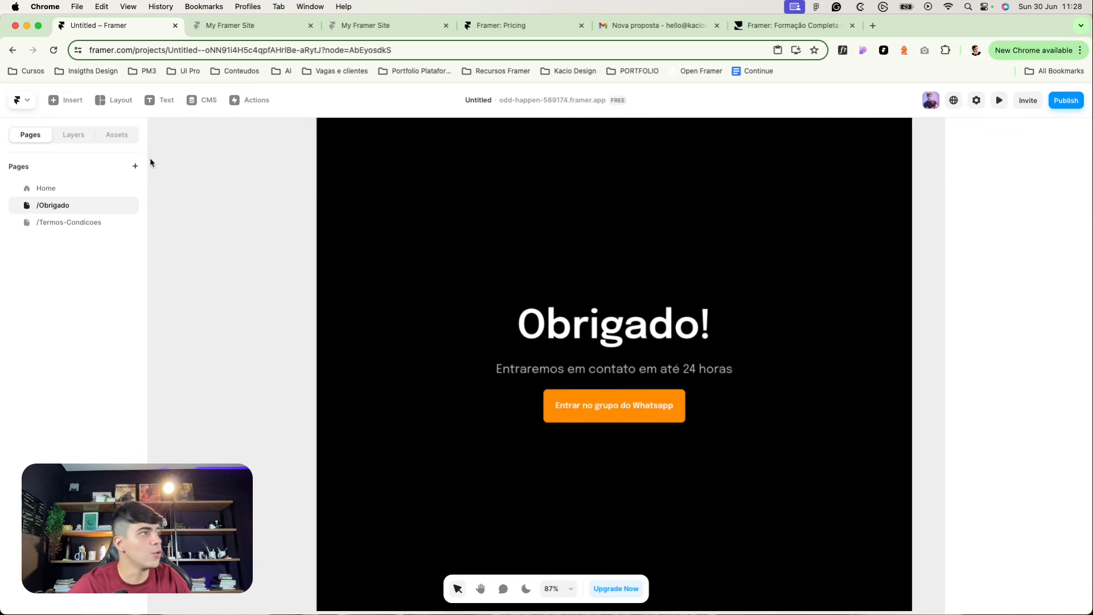
# Step: Publish the site update from the Home page and open the live site
pyautogui.click(80, 193)
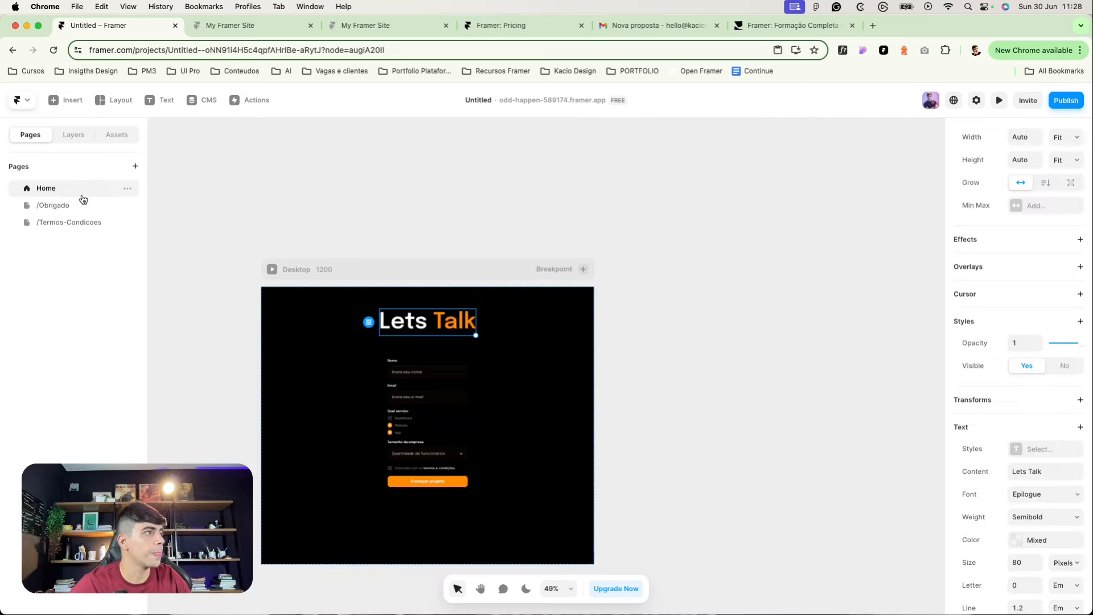
pyautogui.click(1053, 105)
pyautogui.click(978, 206)
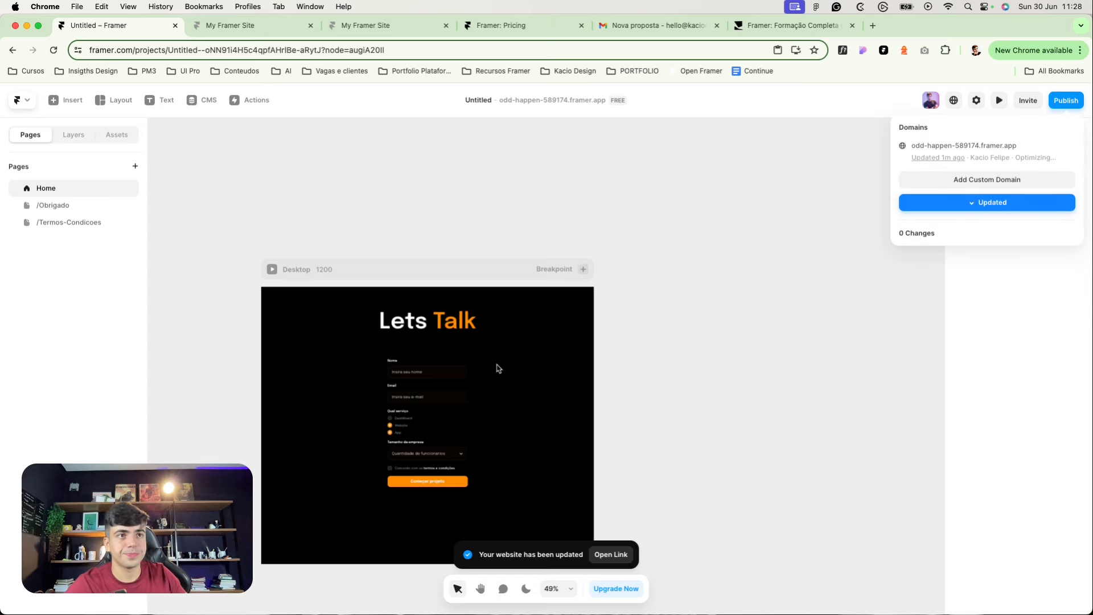
pyautogui.click(681, 353)
pyautogui.click(1078, 102)
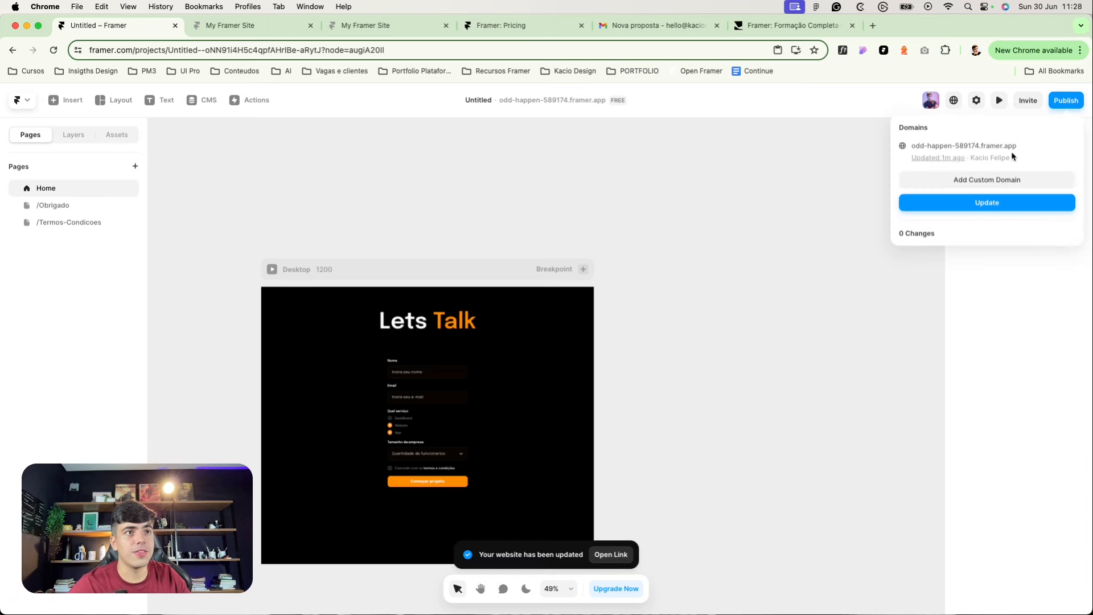
pyautogui.click(992, 148)
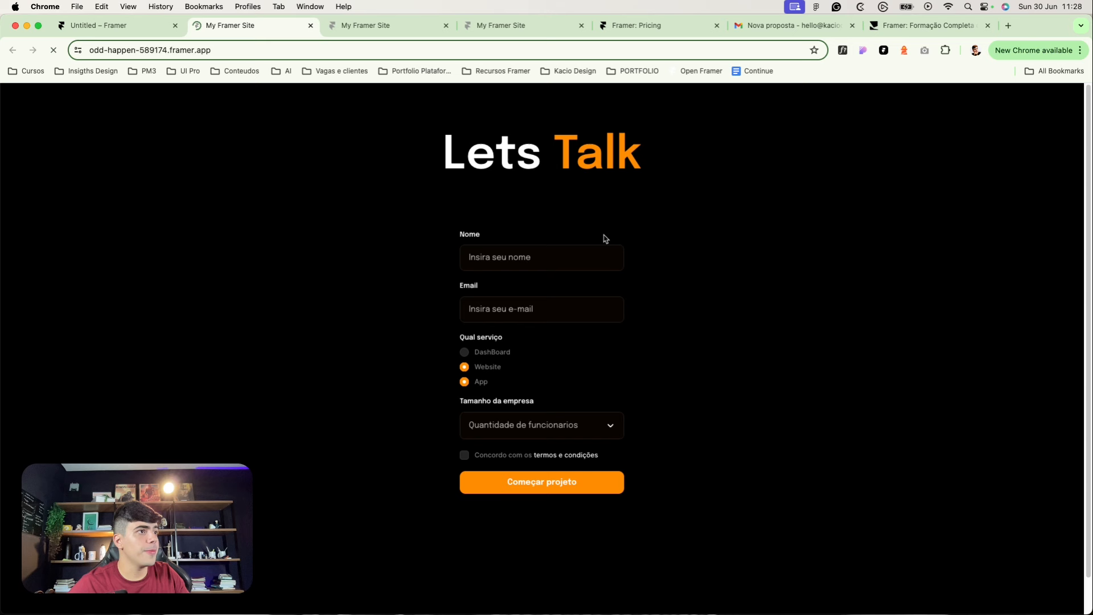
# Step: Enter a test name in Nome and a test address in Email
pyautogui.click(569, 250)
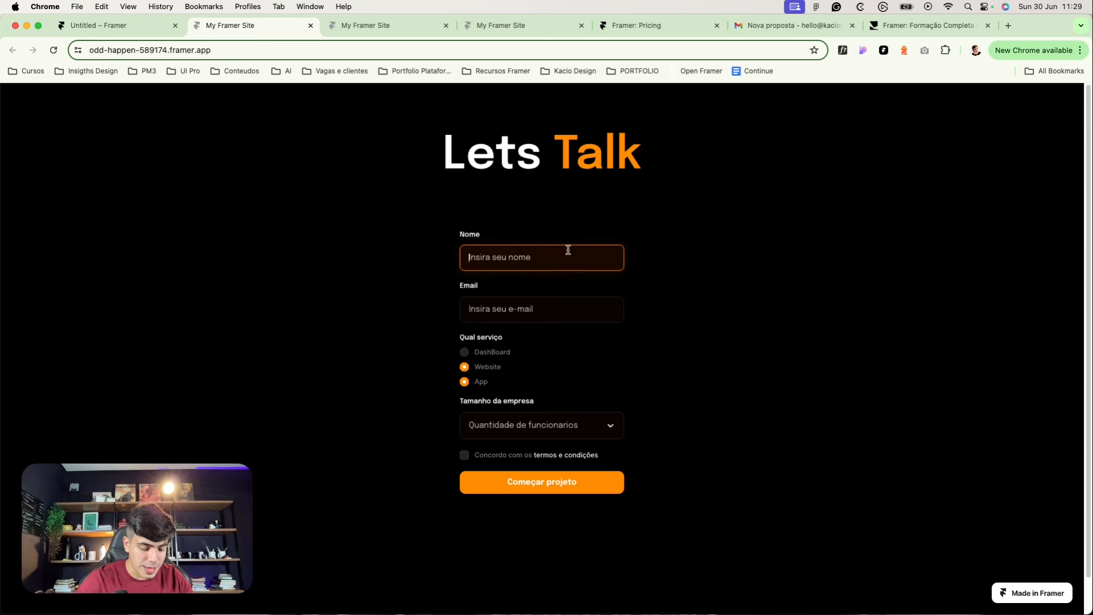
pyautogui.write('m')
pyautogui.press('BackSpace')
pyautogui.press('BackSpace')
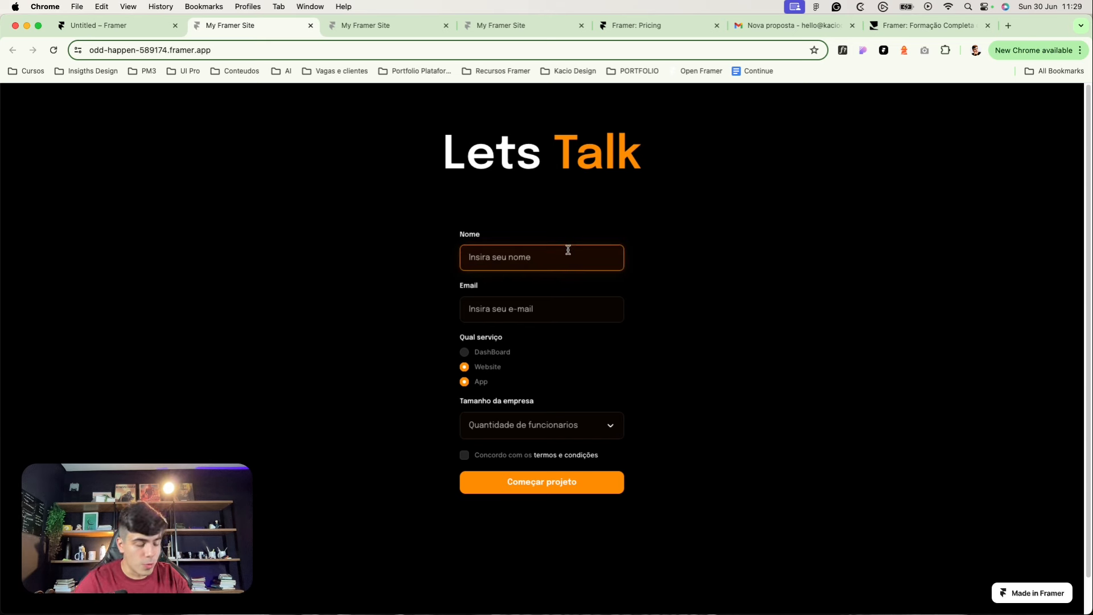
pyautogui.write('julia')
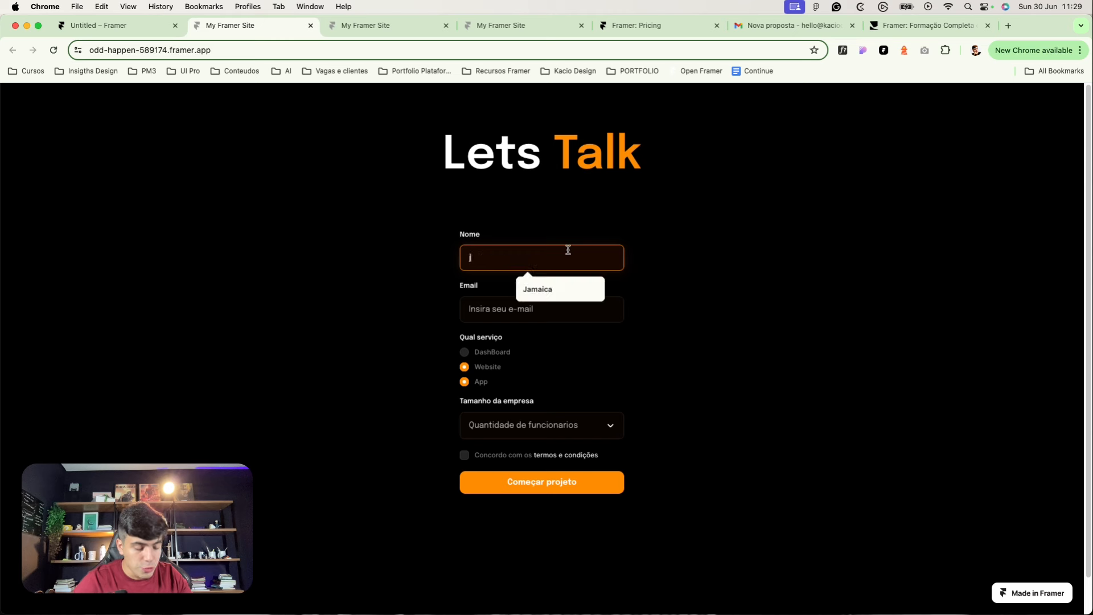
pyautogui.press('Tab')
pyautogui.write('jul')
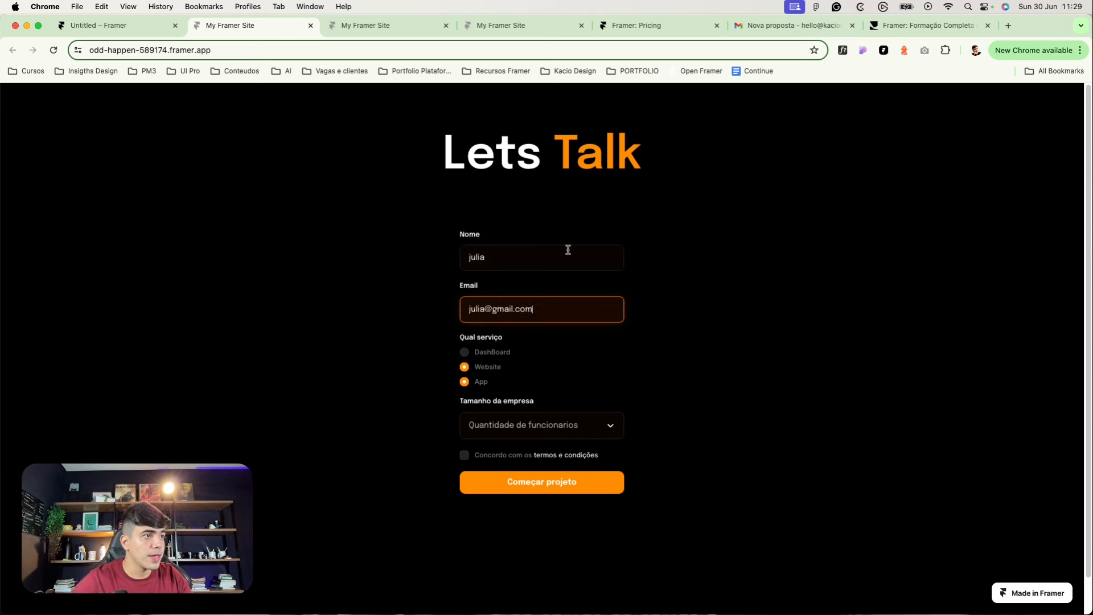
# Step: Choose App and Website, 21 - 100 funcionarios, accept terms, submit, then follow the Whatsapp button
pyautogui.click(462, 382)
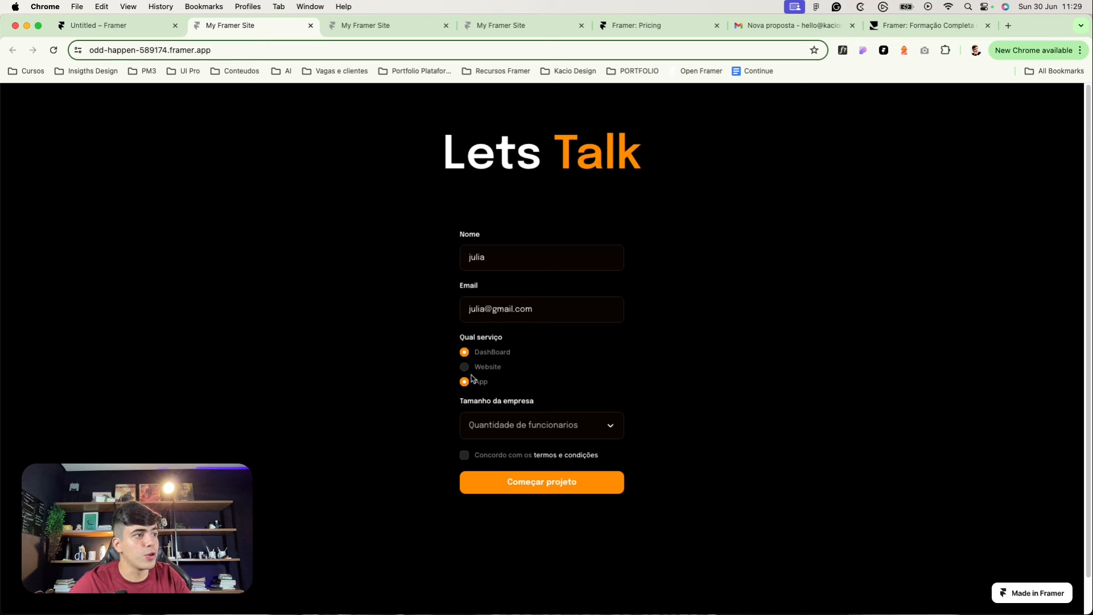
pyautogui.click(464, 372)
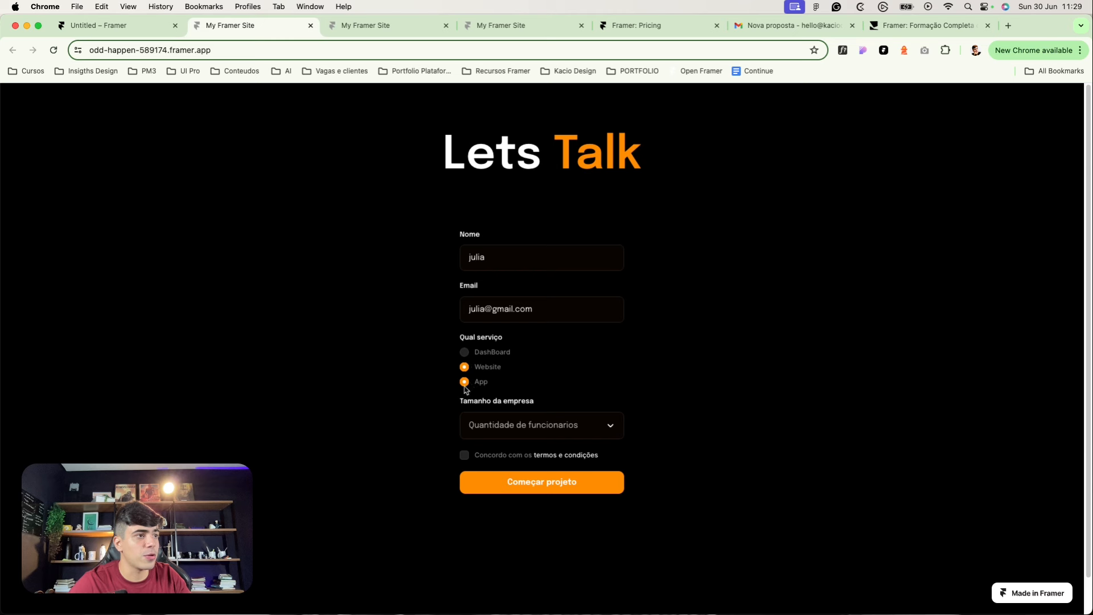
pyautogui.click(488, 417)
pyautogui.click(490, 465)
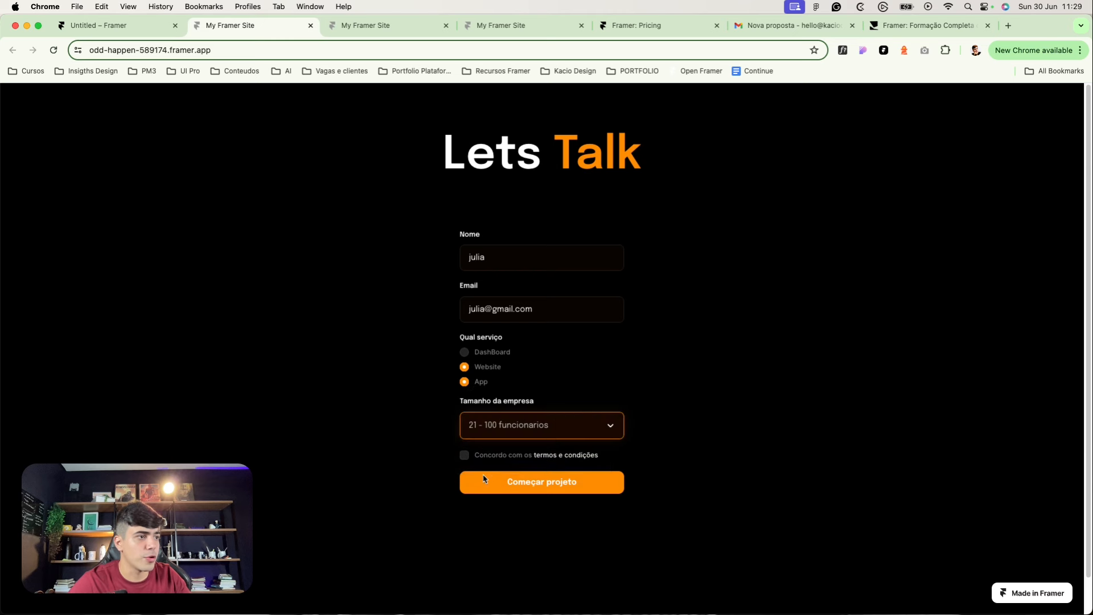
pyautogui.click(464, 455)
pyautogui.click(494, 485)
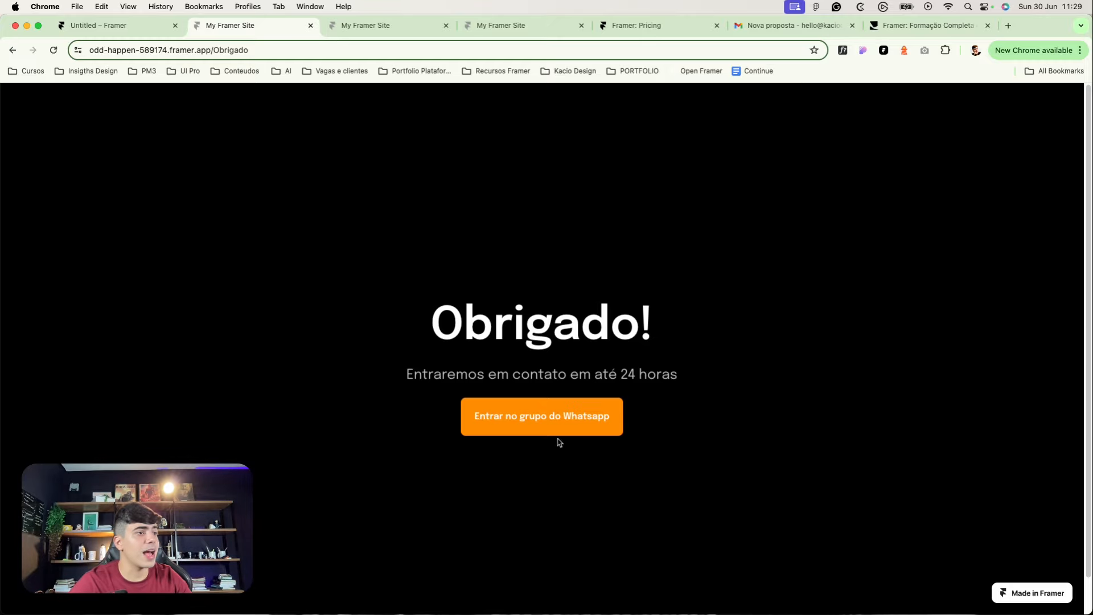
pyautogui.click(535, 430)
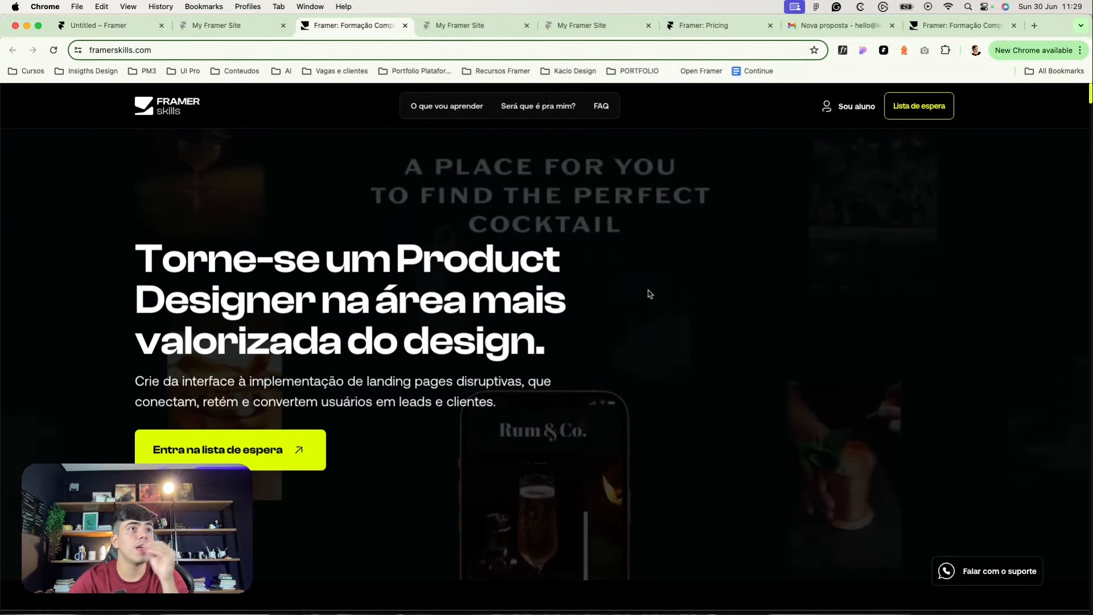
# Step: Open the Nova proposta email in Gmail and highlight the submitted name, email, services and company size
pyautogui.click(797, 26)
pyautogui.click(131, 174)
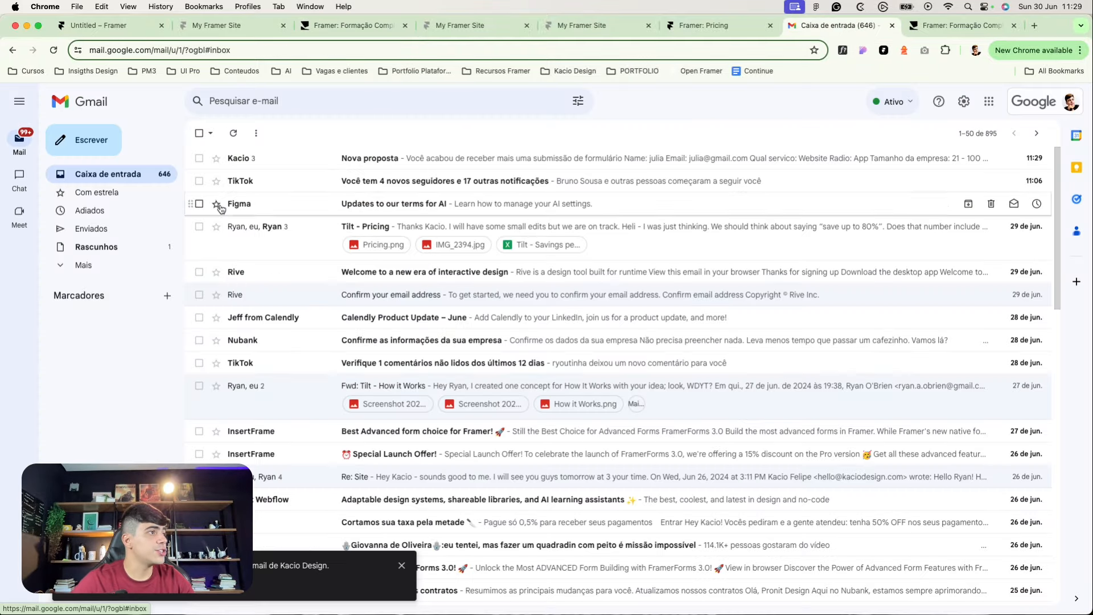
pyautogui.click(264, 163)
pyautogui.moveTo(533, 417); pyautogui.dragTo(501, 408)
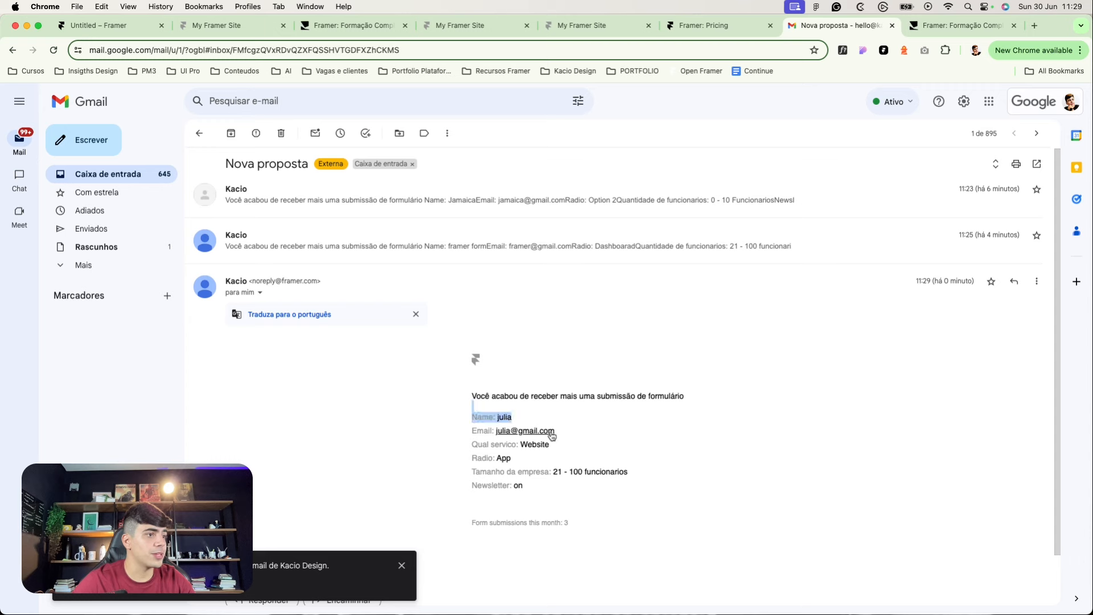
pyautogui.moveTo(580, 435); pyautogui.dragTo(516, 424)
pyautogui.moveTo(591, 453)
pyautogui.mouseDown()
pyautogui.moveTo(518, 448)
pyautogui.moveTo(522, 459)
pyautogui.moveTo(483, 459)
pyautogui.moveTo(569, 453)
pyautogui.moveTo(498, 449)
pyautogui.moveTo(530, 448)
pyautogui.moveTo(487, 460)
pyautogui.moveTo(580, 471)
pyautogui.mouseUp()
pyautogui.click(517, 455)
pyautogui.click(500, 459)
pyautogui.click(579, 470)
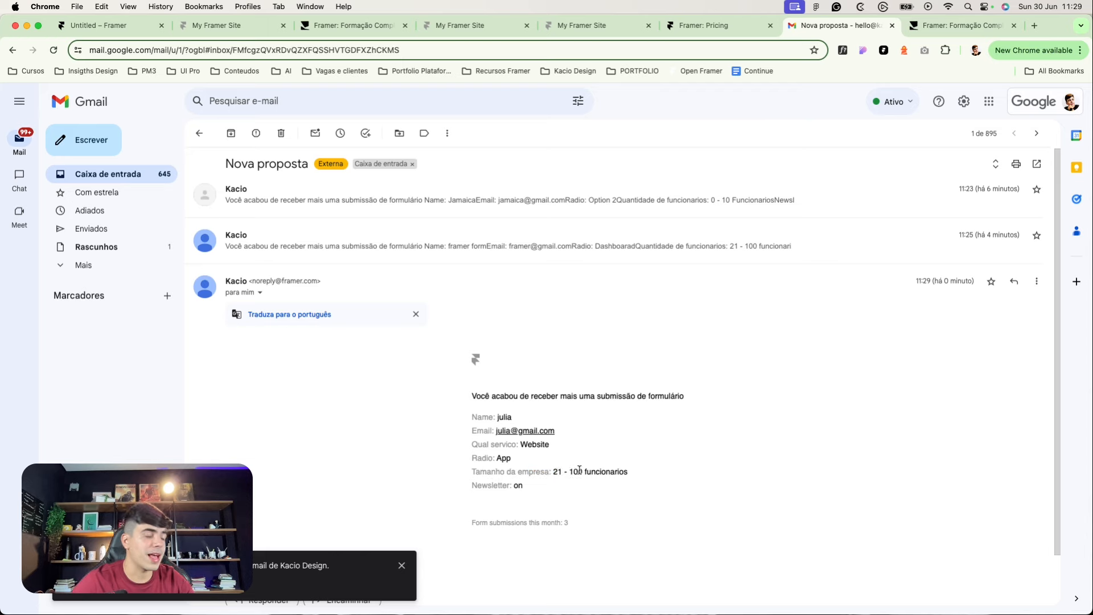
pyautogui.click(574, 492)
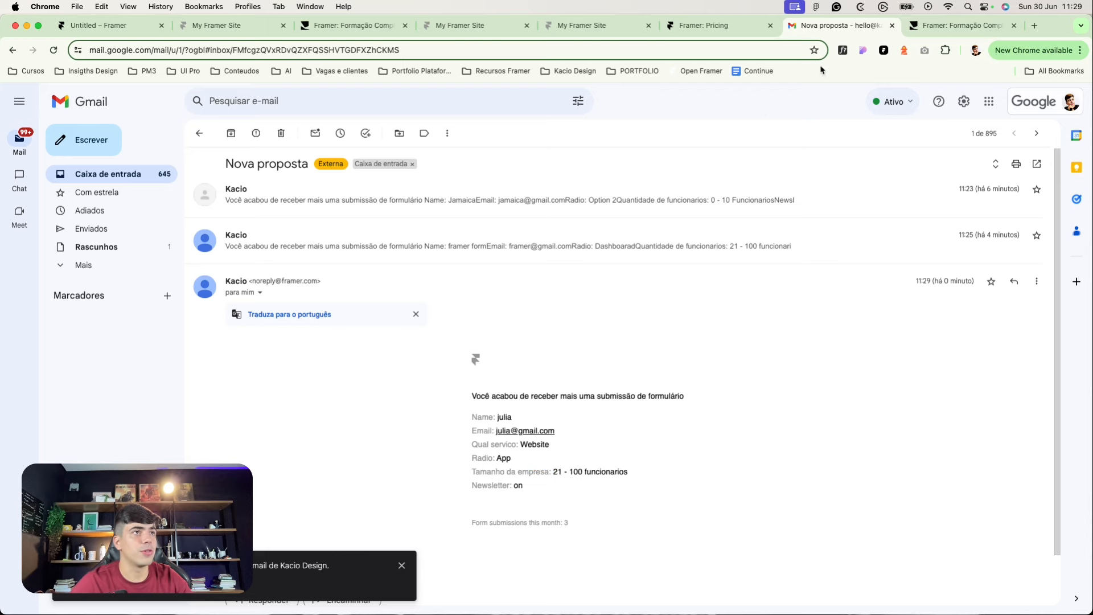
# Step: Set the form's Website radio option to Checked: No
pyautogui.click(85, 29)
pyautogui.scroll(5, 393, 422)
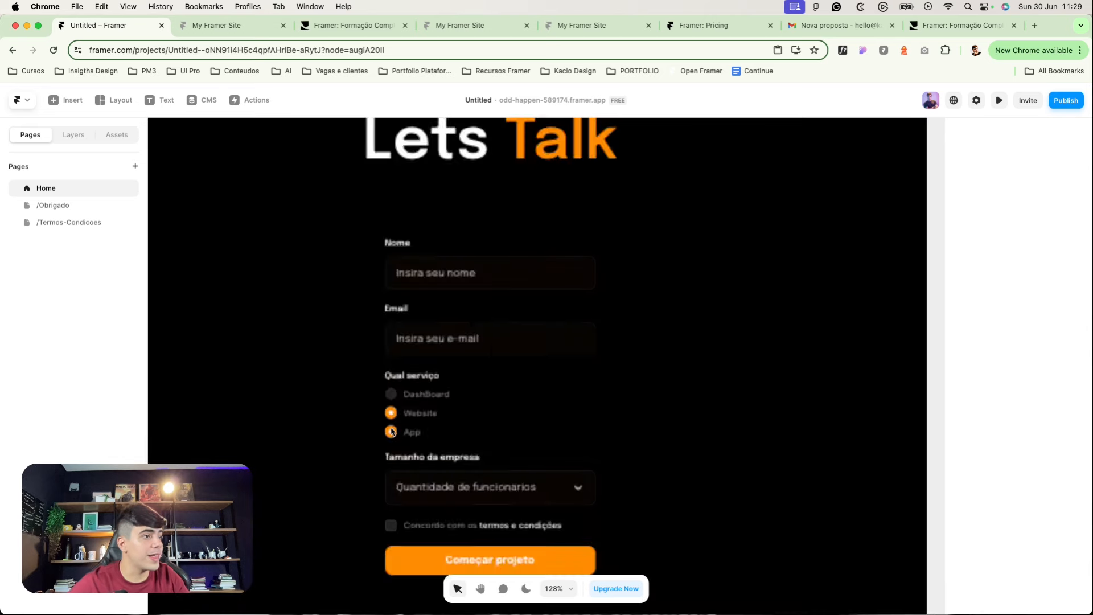
pyautogui.click(392, 427)
pyautogui.scroll(5, 403, 447)
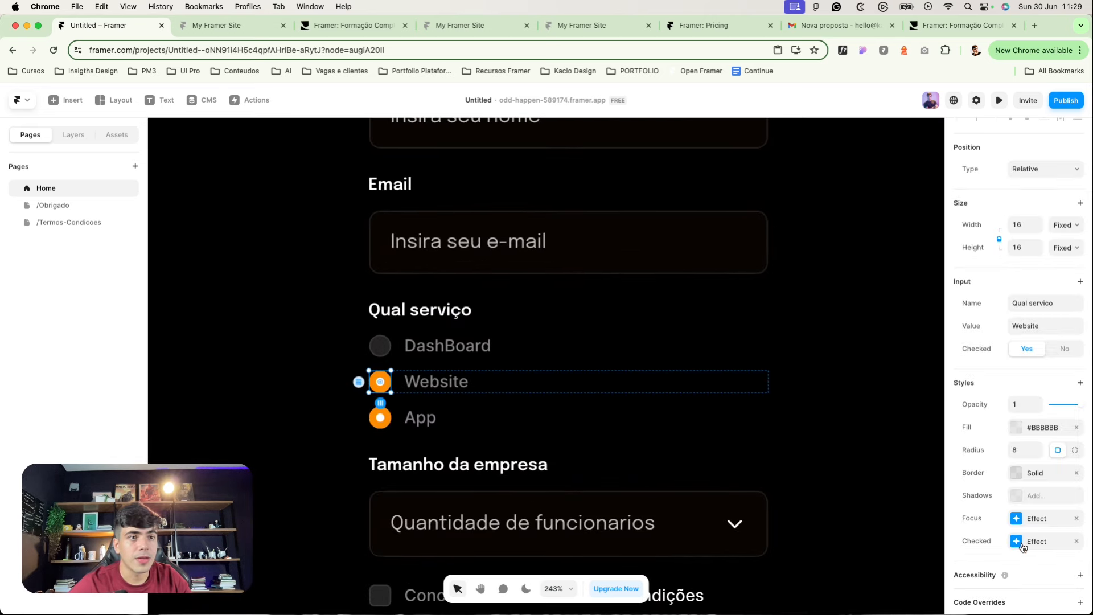
pyautogui.hscroll(-7, 828, 346)
pyautogui.click(1052, 349)
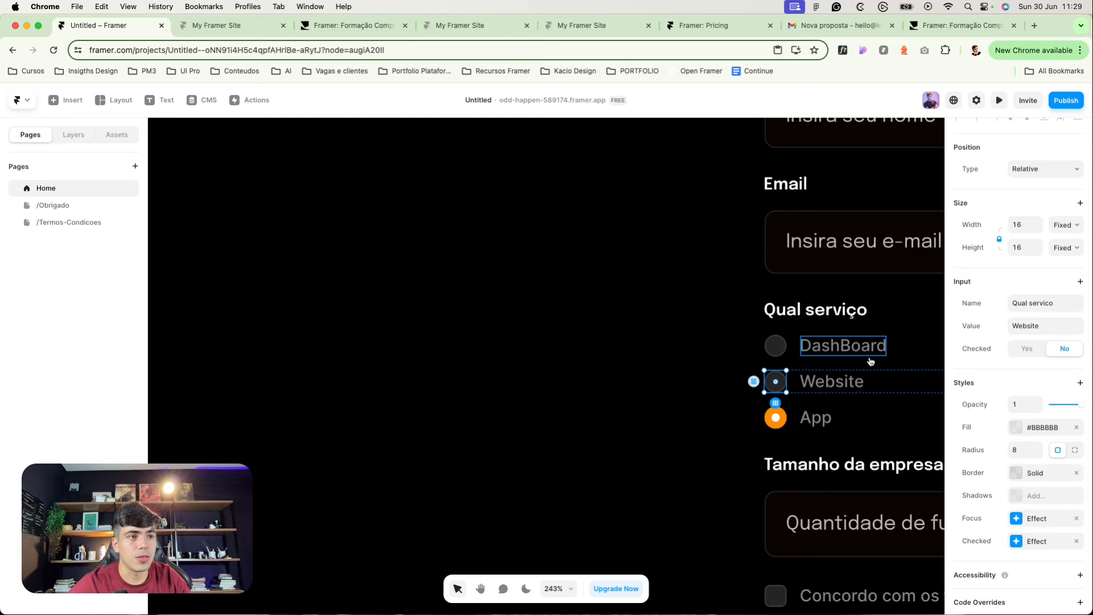
# Step: Review the DashBoard, Website and App radio options' settings
pyautogui.click(772, 419)
pyautogui.hscroll(4, 540, 344)
pyautogui.click(369, 342)
pyautogui.scroll(-3, 364, 340)
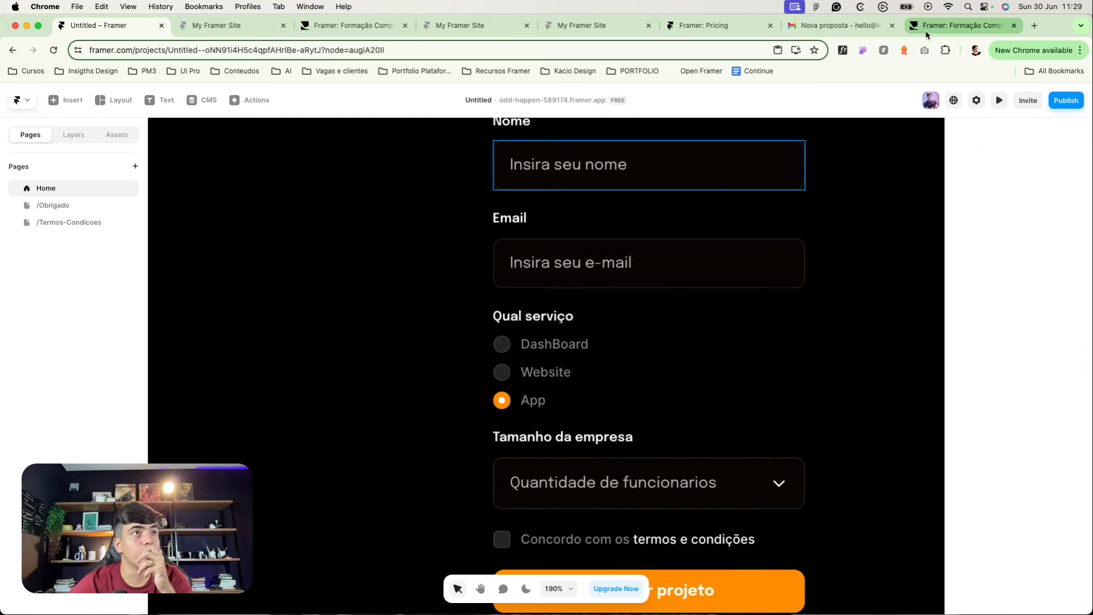
pyautogui.click(501, 344)
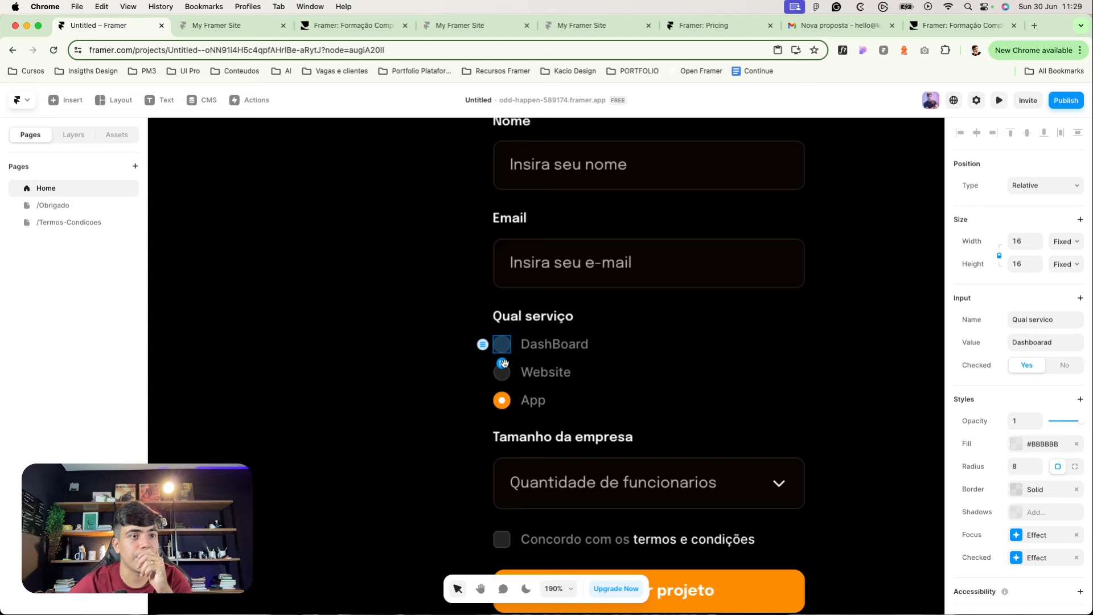
pyautogui.click(502, 373)
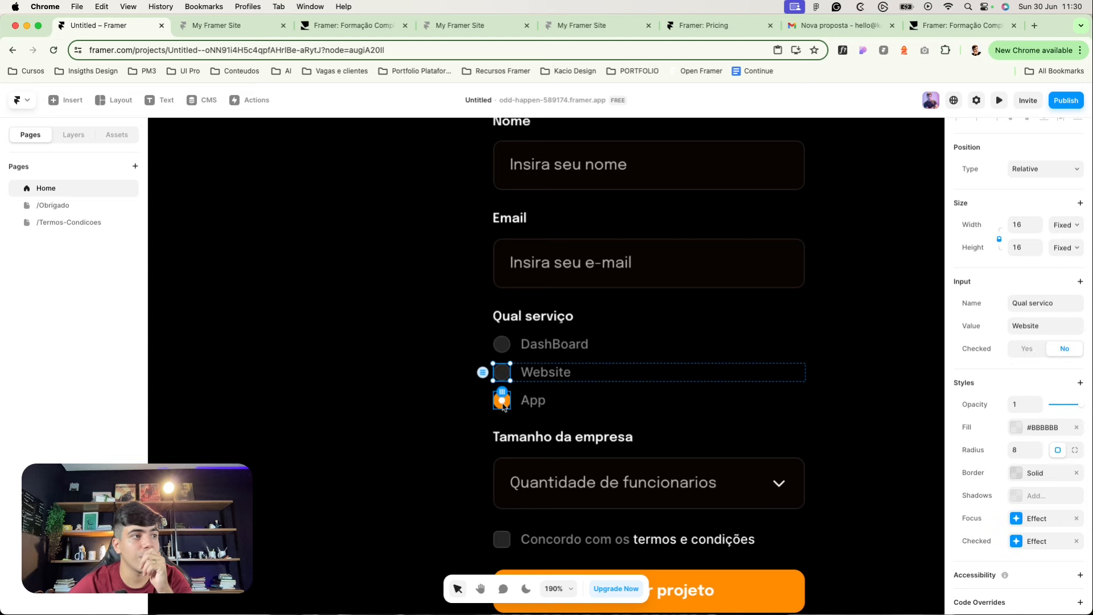
pyautogui.click(503, 401)
pyautogui.click(418, 376)
# Step: Publish the update to the live site and select the whole form
pyautogui.click(1071, 104)
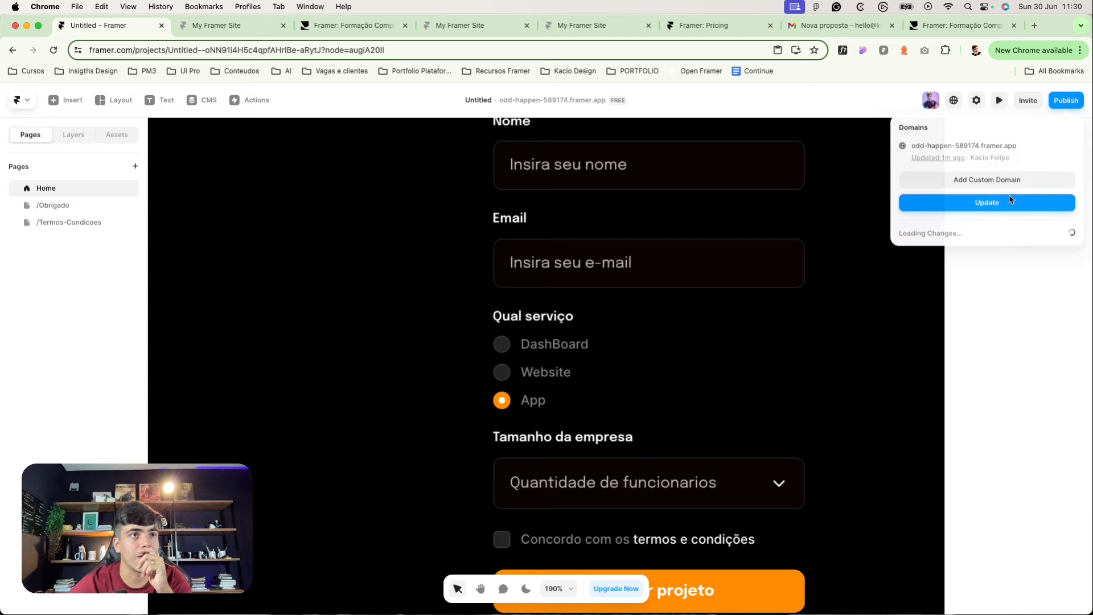
pyautogui.click(987, 203)
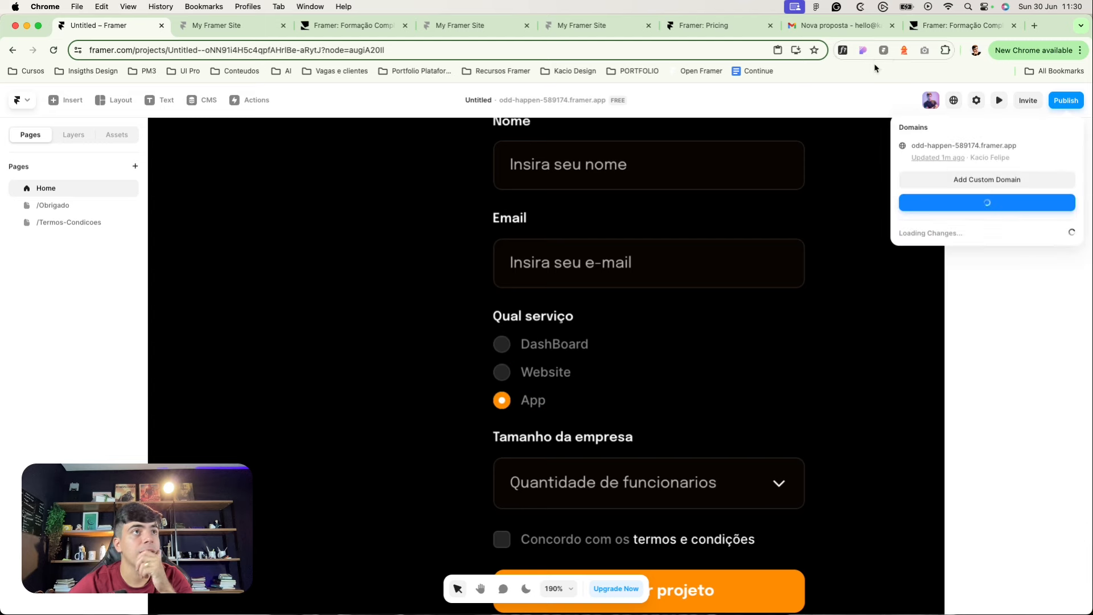
pyautogui.click(740, 200)
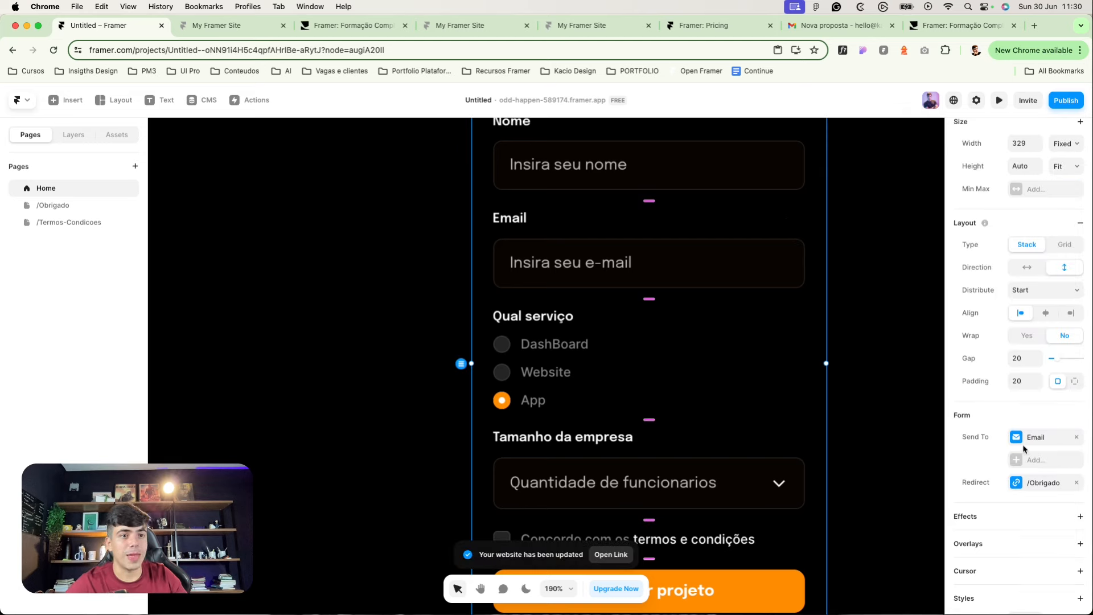
# Step: Add Google Sheets and a Webhook as form Send To destinations alongside Email
pyautogui.click(1019, 461)
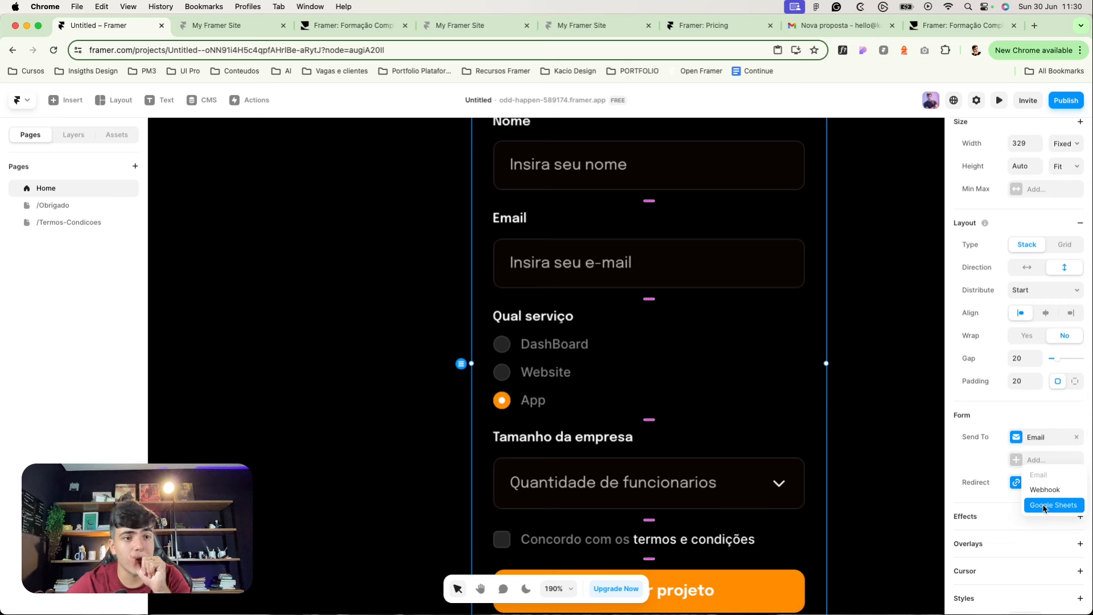
pyautogui.click(1044, 508)
pyautogui.click(1032, 483)
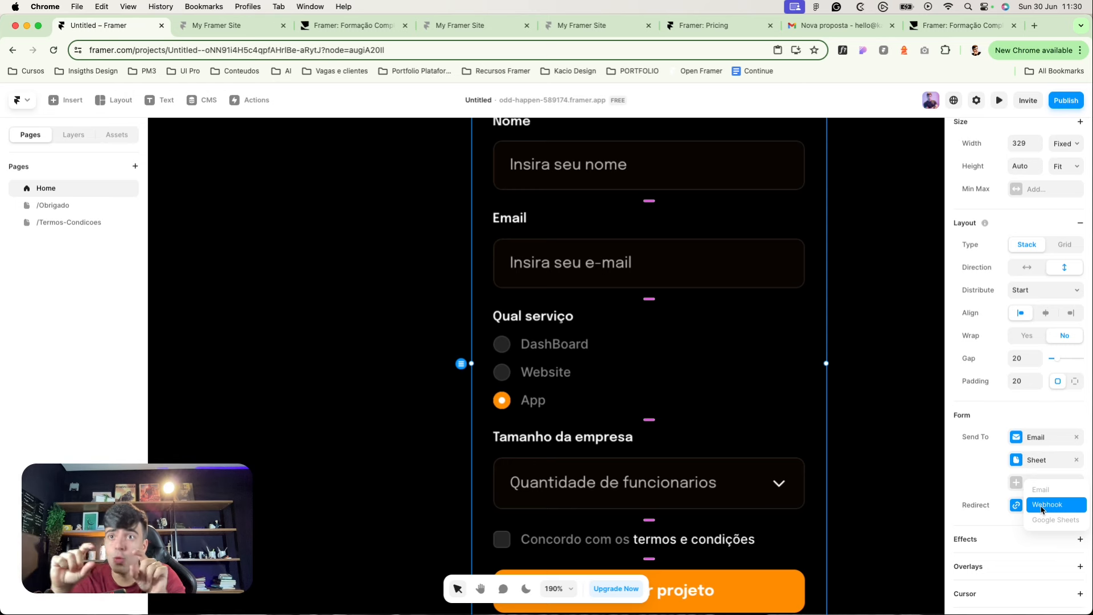
pyautogui.click(1043, 507)
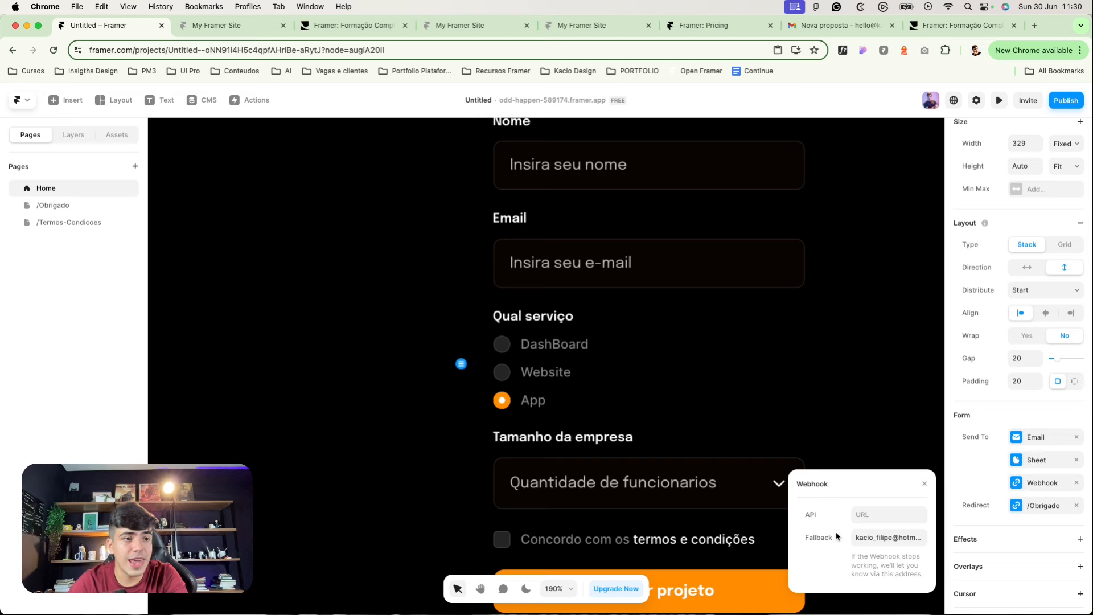
pyautogui.click(864, 514)
pyautogui.click(816, 516)
pyautogui.click(859, 514)
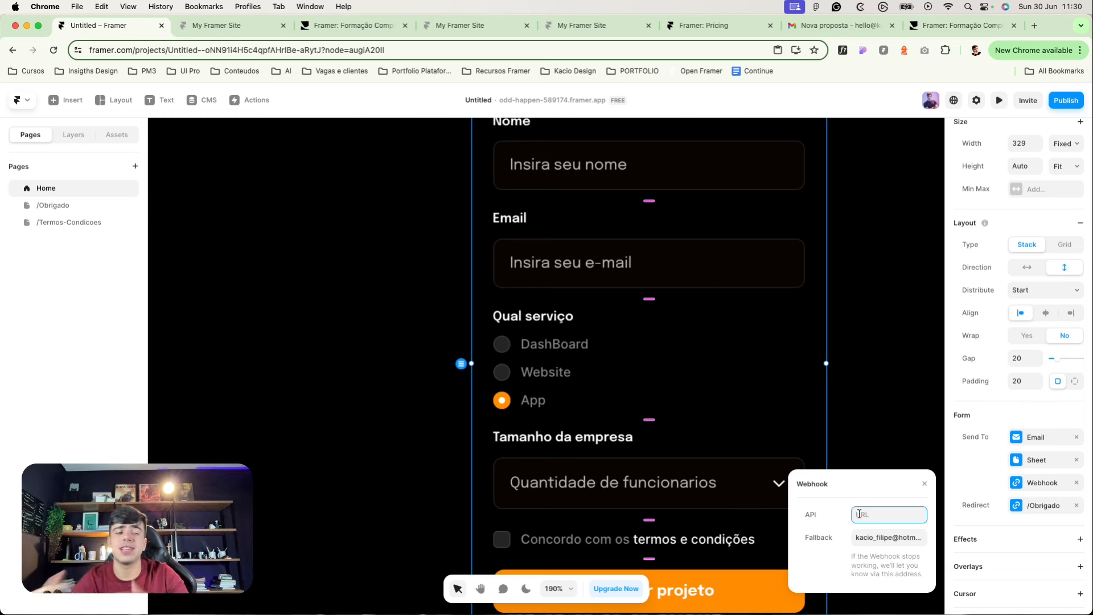
# Step: Remove the Webhook destination and replace the Sheet destination's fallback e-mail
pyautogui.click(1075, 483)
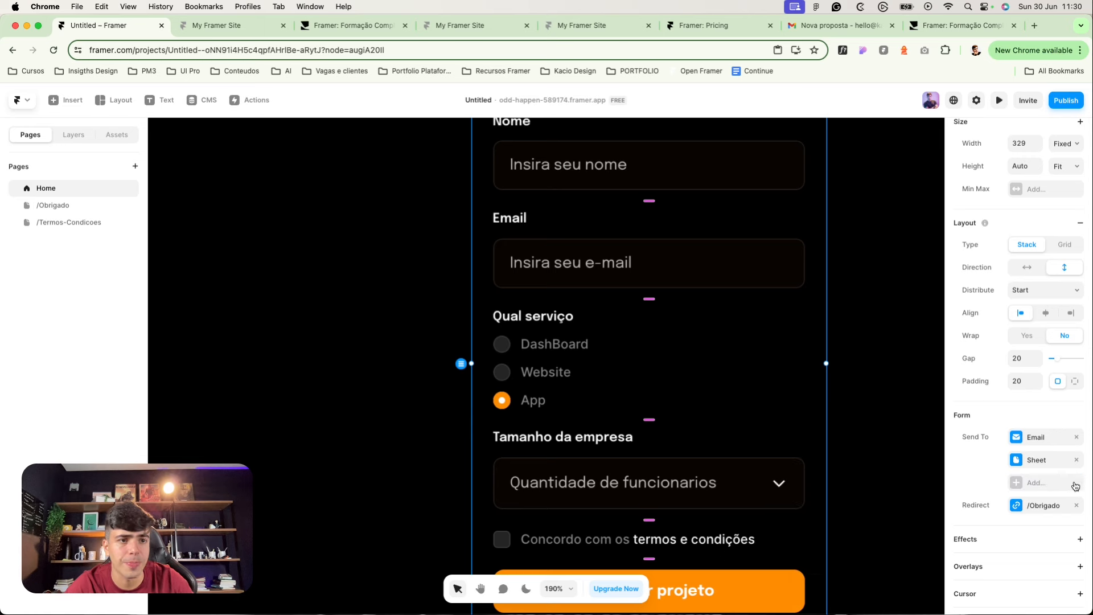
pyautogui.click(1034, 461)
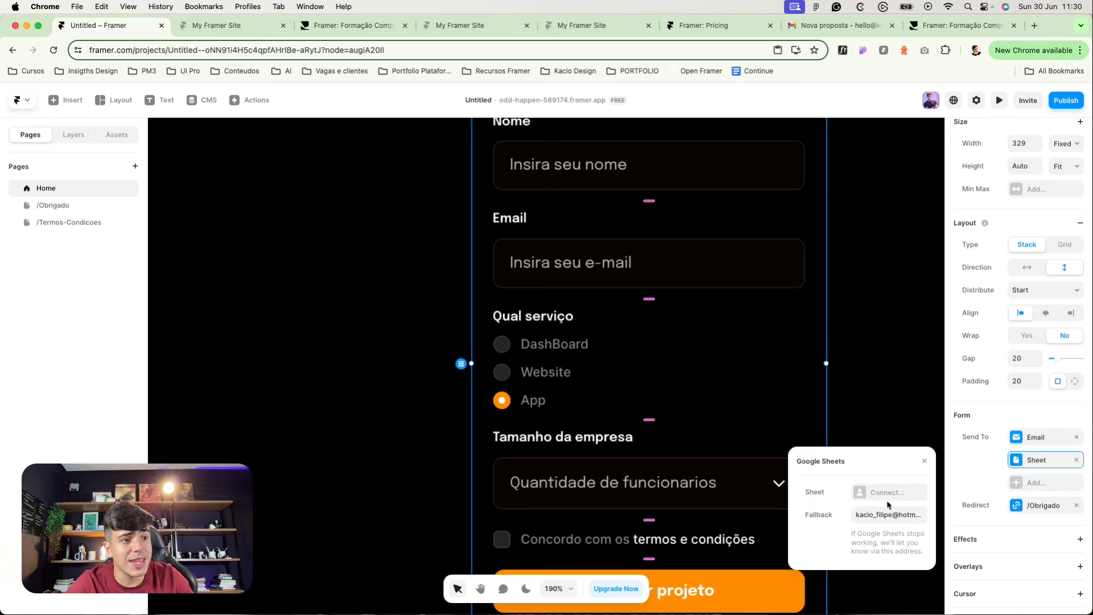
pyautogui.click(878, 510)
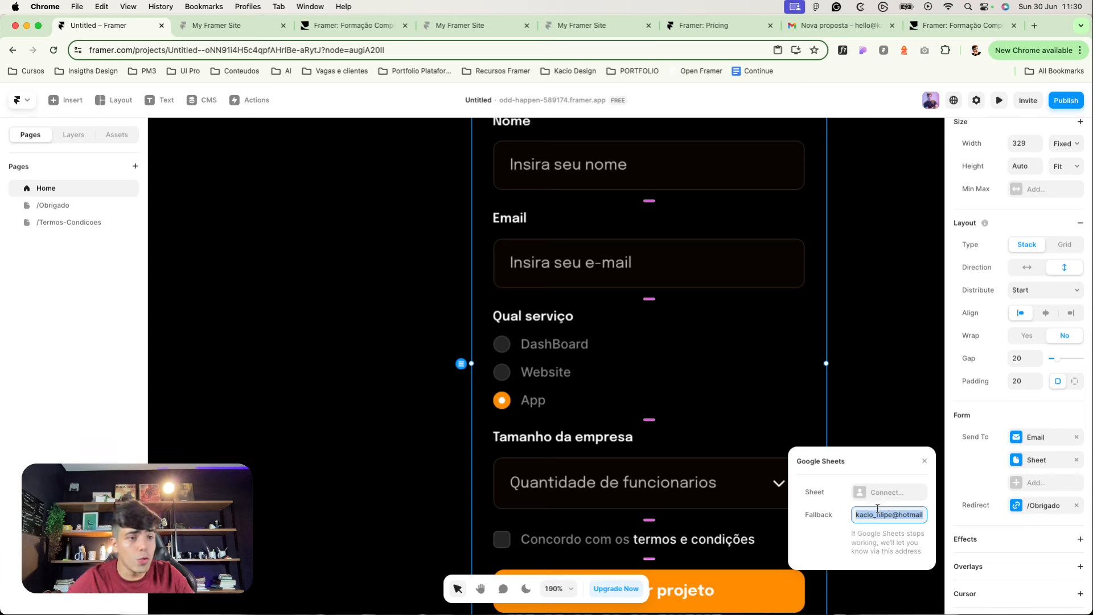
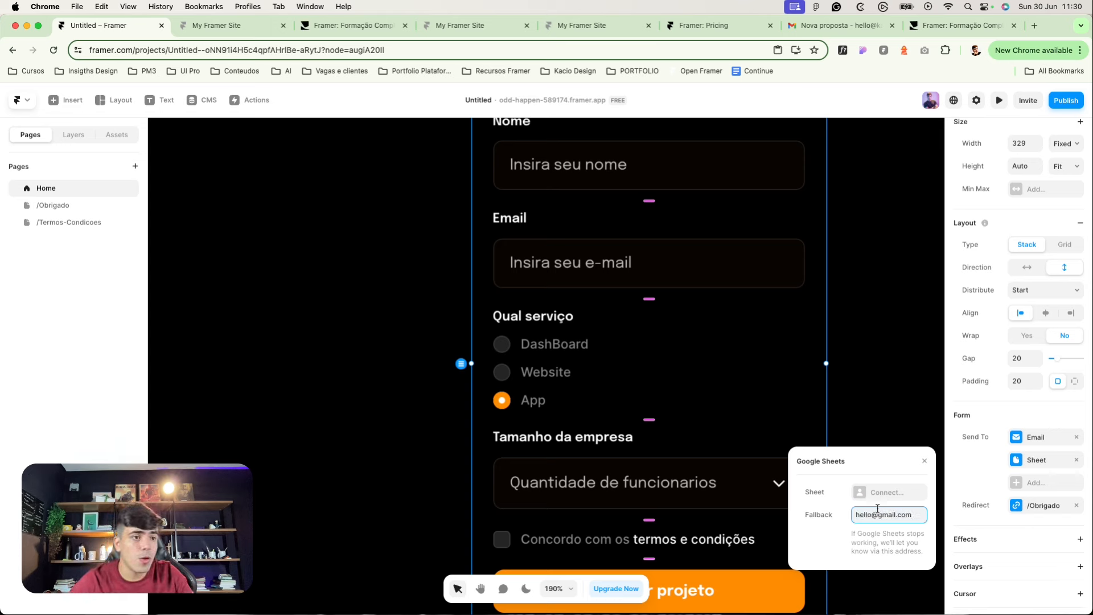
# Step: Connect a Google account to the form's Sheet destination
pyautogui.click(883, 493)
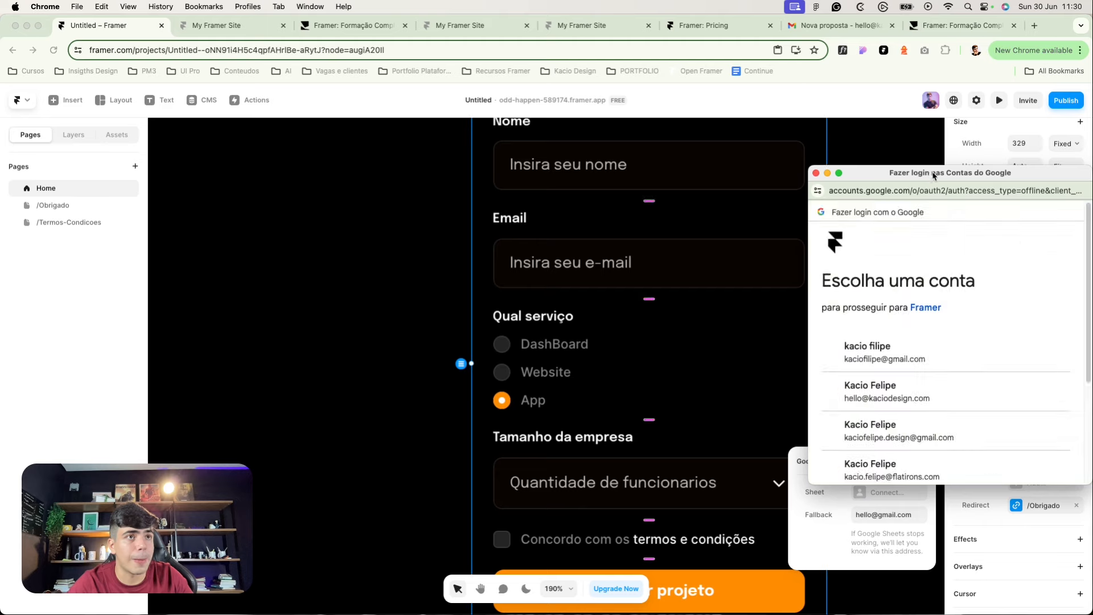
pyautogui.moveTo(934, 176); pyautogui.dragTo(748, 154)
pyautogui.click(734, 371)
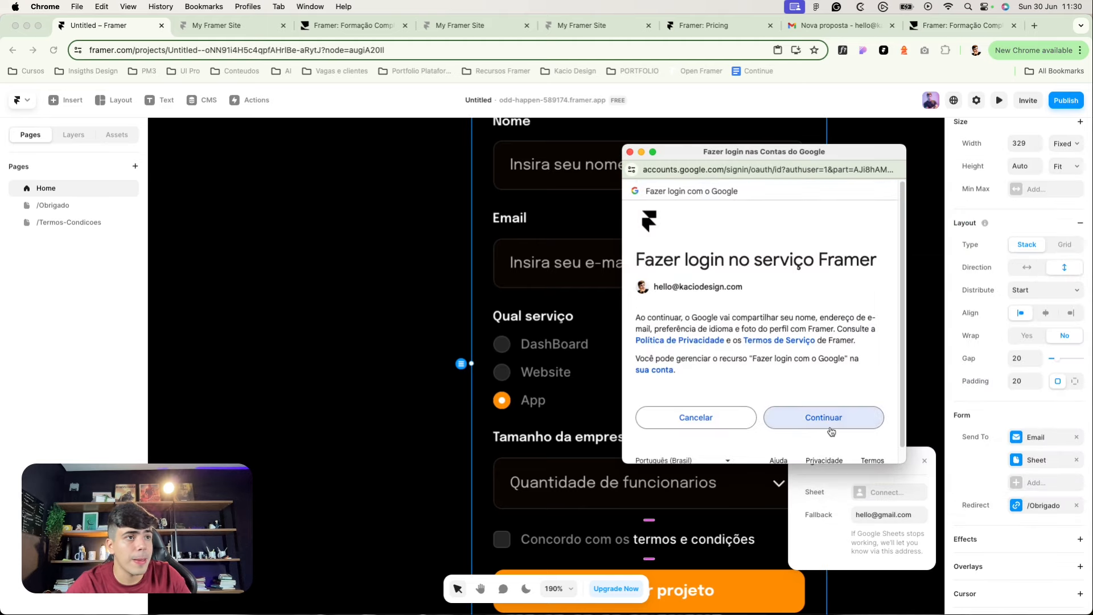
pyautogui.click(830, 432)
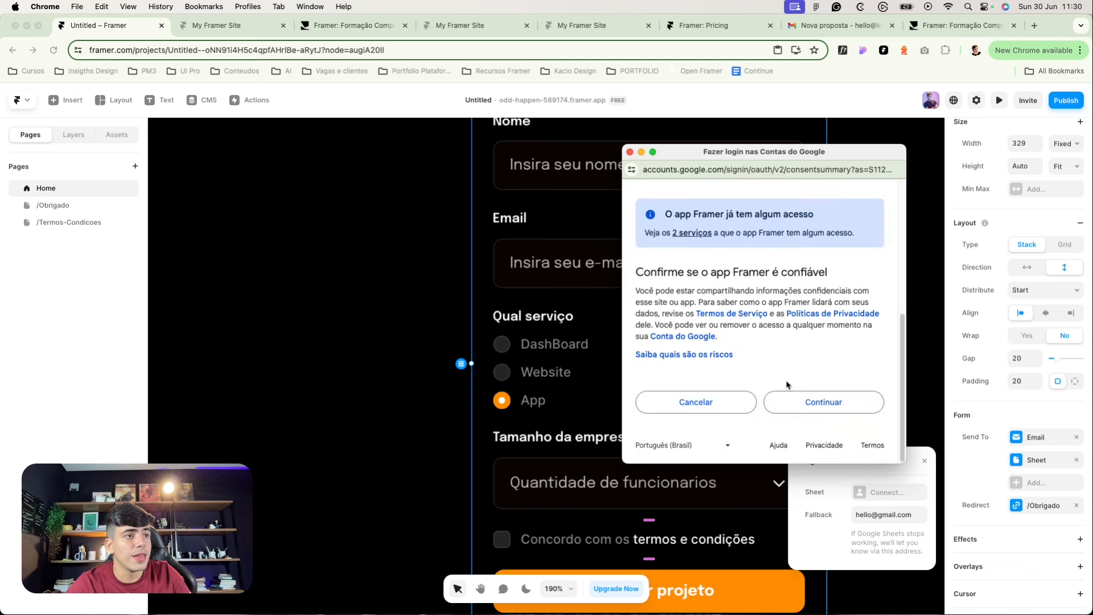
pyautogui.click(798, 409)
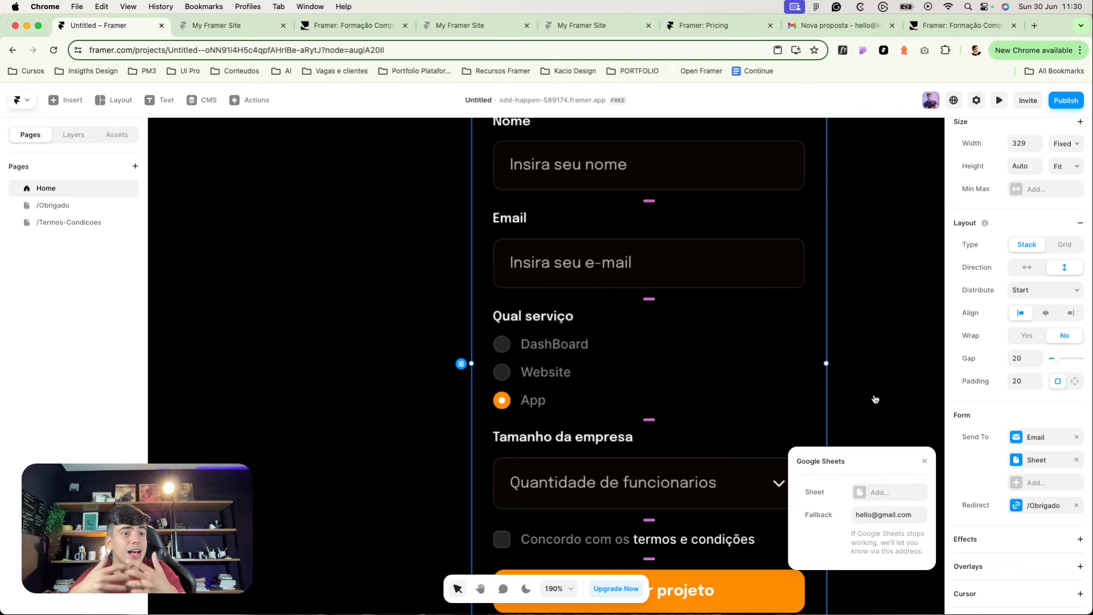
# Step: Create a new Google Sheet named 'clientes' for the form submissions
pyautogui.click(864, 492)
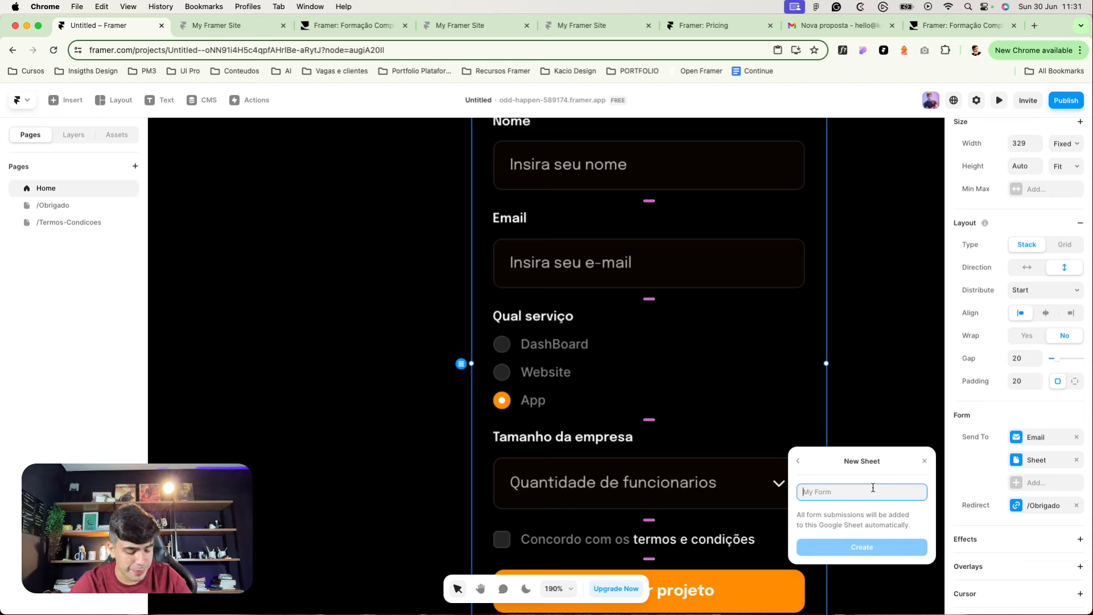
pyautogui.write('clientes')
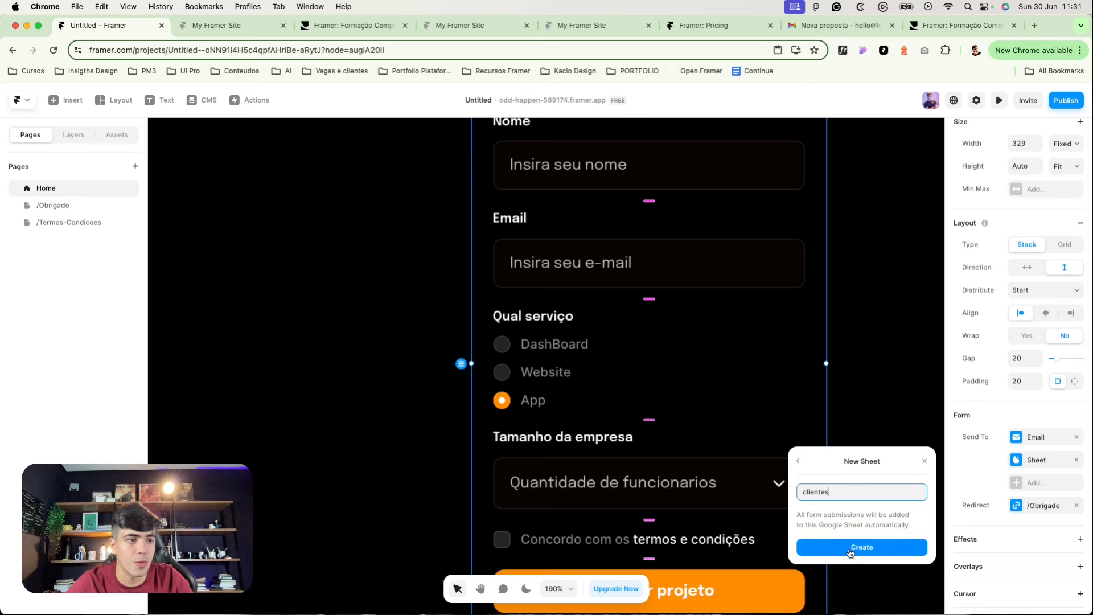
pyautogui.click(850, 550)
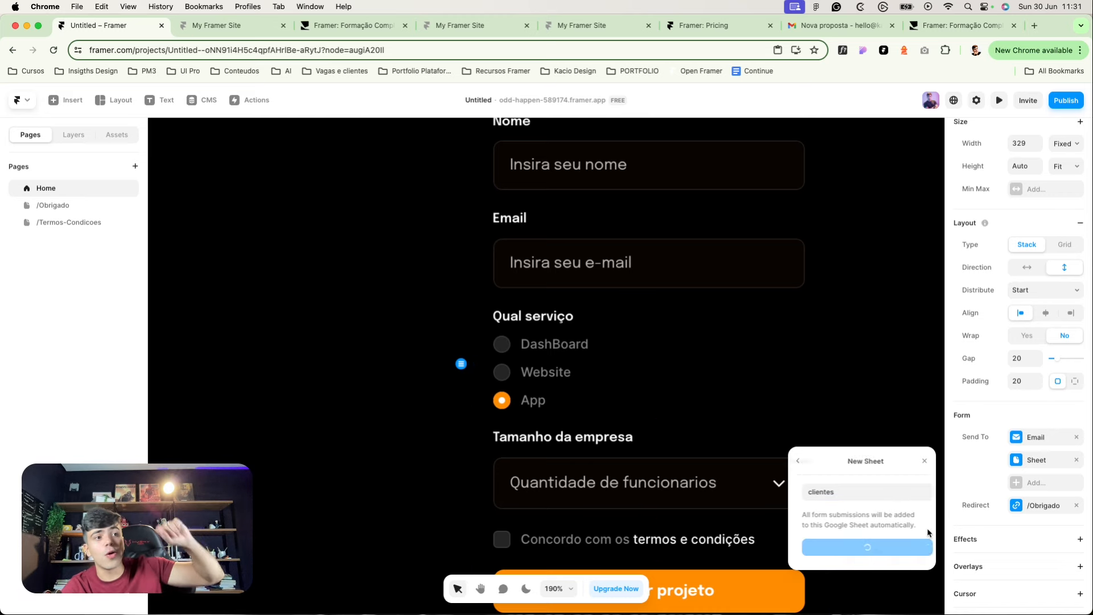
pyautogui.click(871, 335)
pyautogui.scroll(-5, 826, 340)
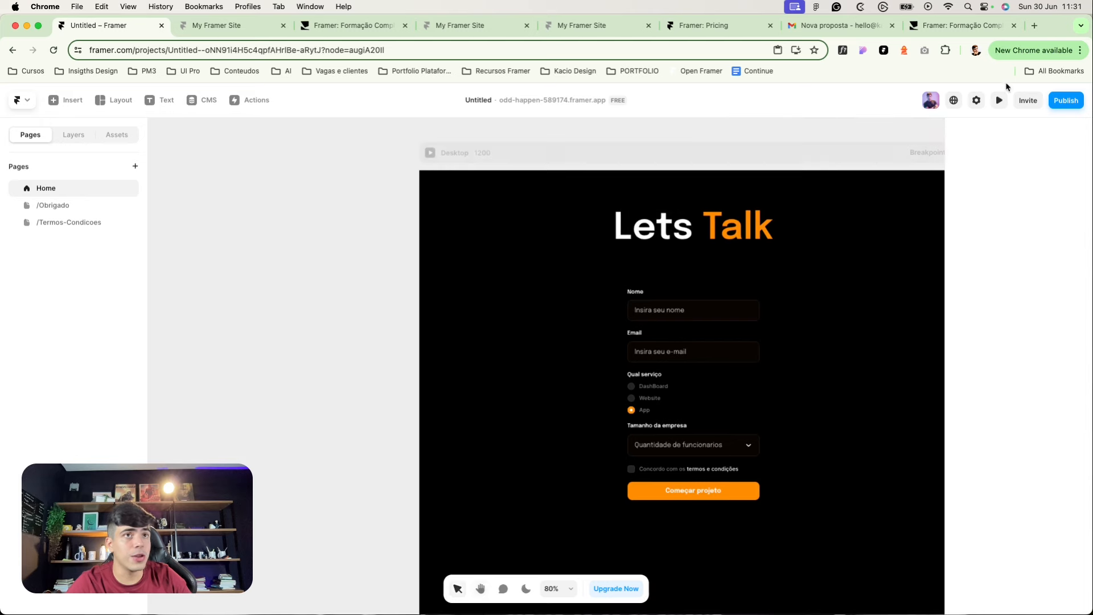
# Step: Publish the form changes as a site update, then select the form to check its destinations
pyautogui.click(1066, 100)
pyautogui.click(1007, 200)
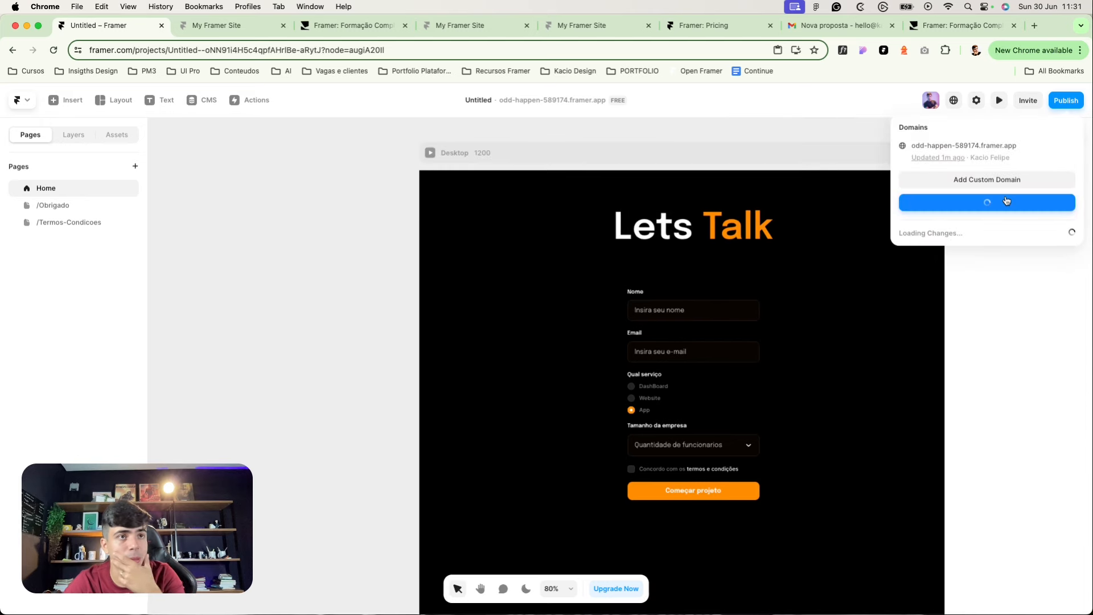
pyautogui.click(653, 319)
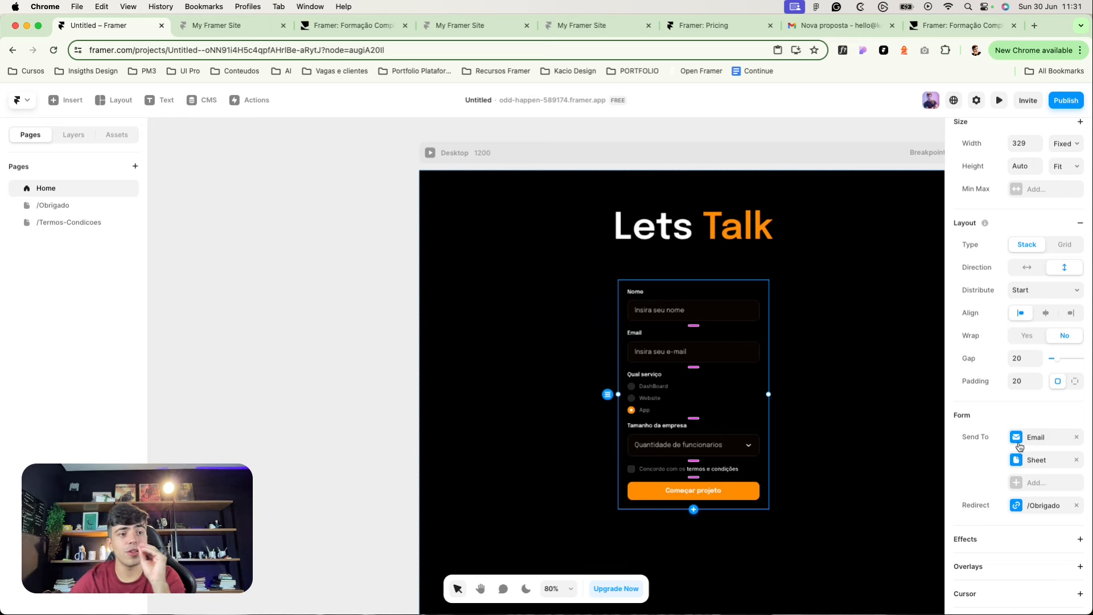
pyautogui.click(449, 257)
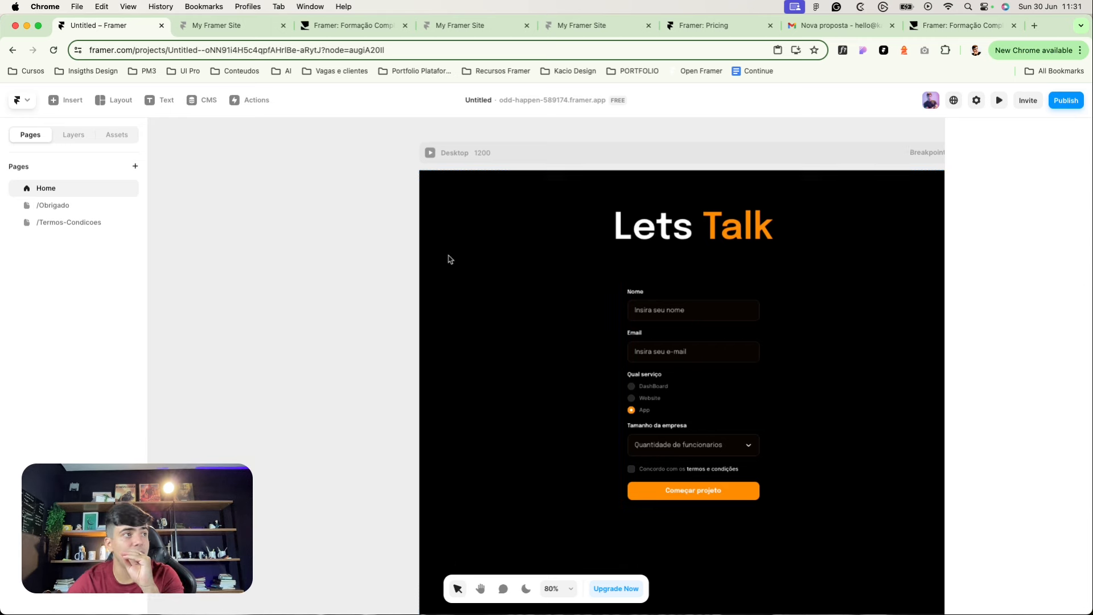
# Step: In the Desktop page preview, enter a test name in Nome and begin a test e-mail
pyautogui.click(429, 155)
pyautogui.click(494, 300)
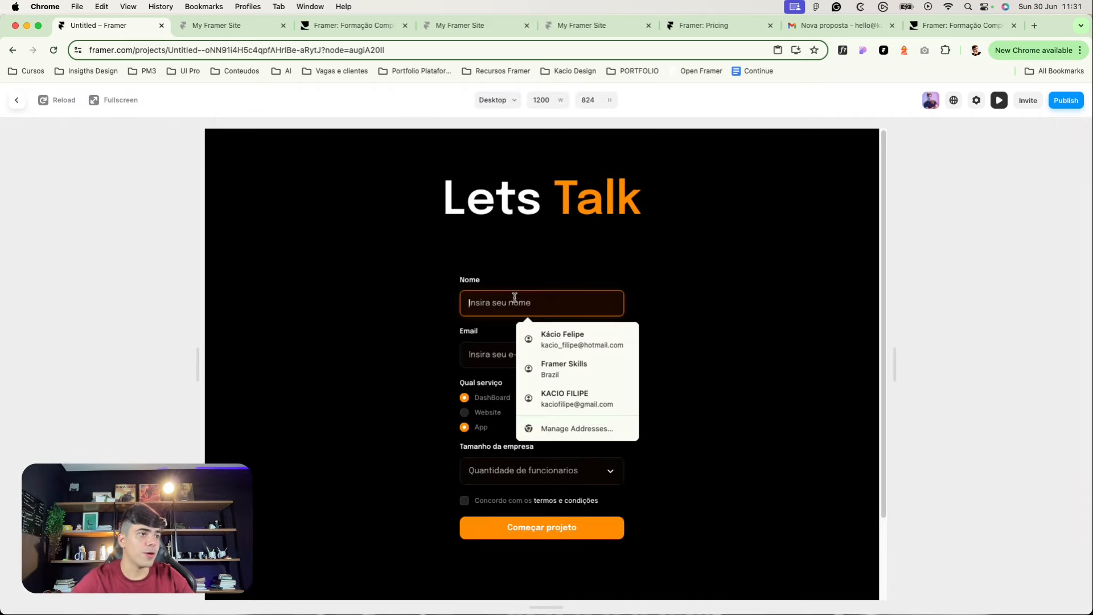
pyautogui.write('dd')
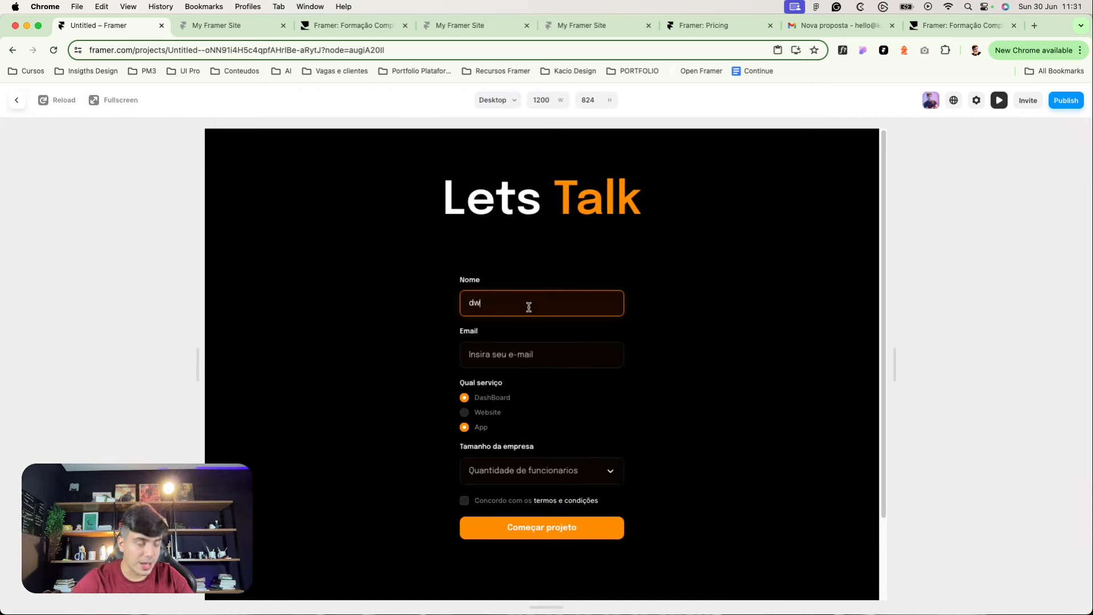
pyautogui.press('BackSpace')
pyautogui.press('BackSpace')
pyautogui.write('pedrozoio')
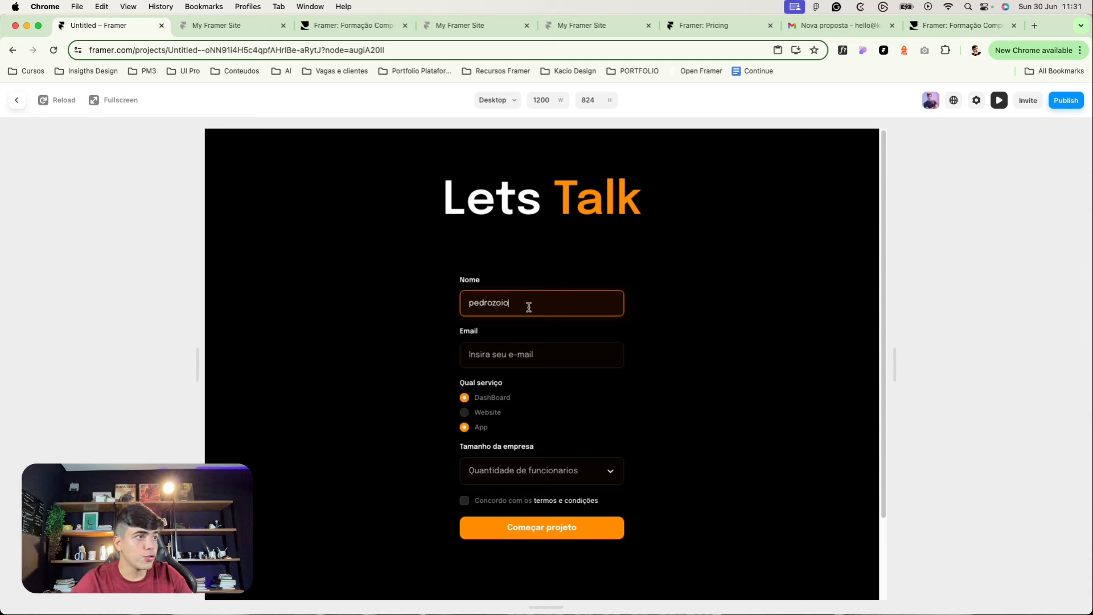
pyautogui.press('Tab')
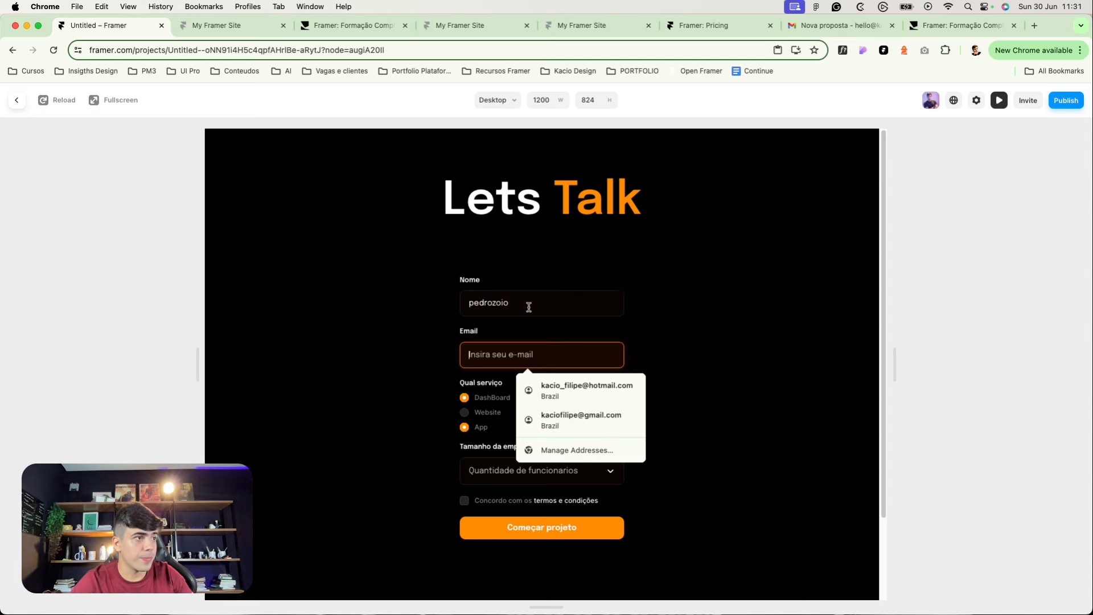
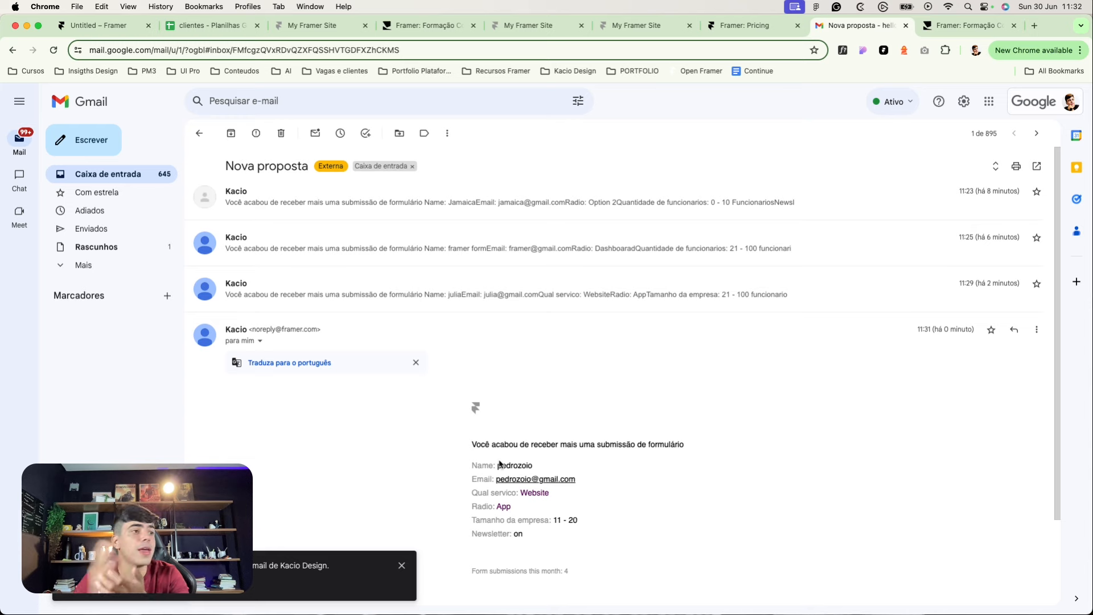
# Step: Switch from Gmail back to the Framer editor showing the Lets Talk form
pyautogui.click(82, 26)
pyautogui.click(306, 224)
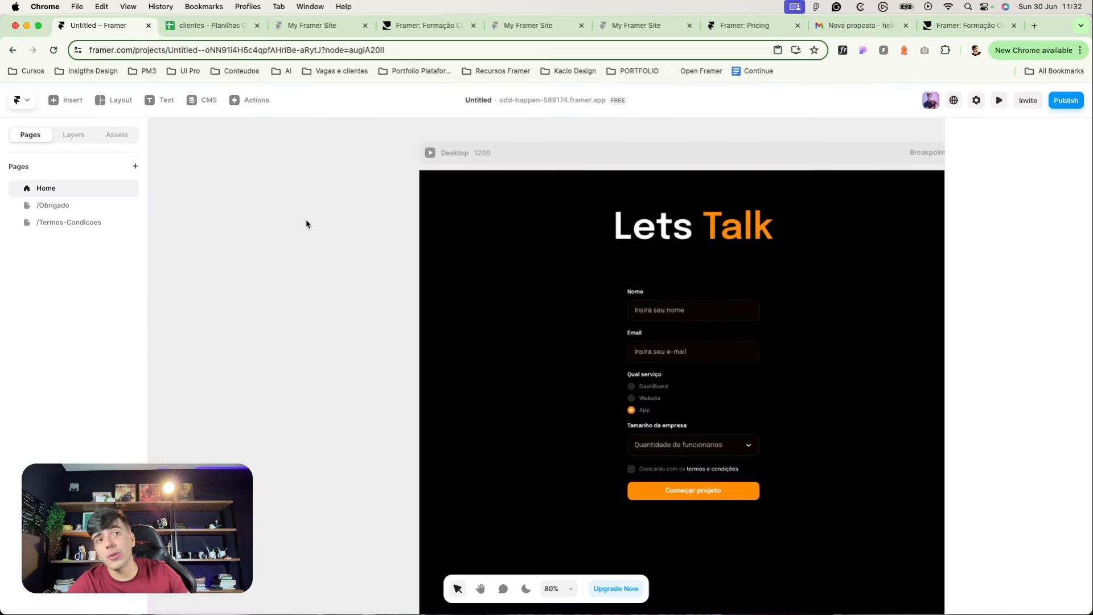
pyautogui.scroll(1, 673, 259)
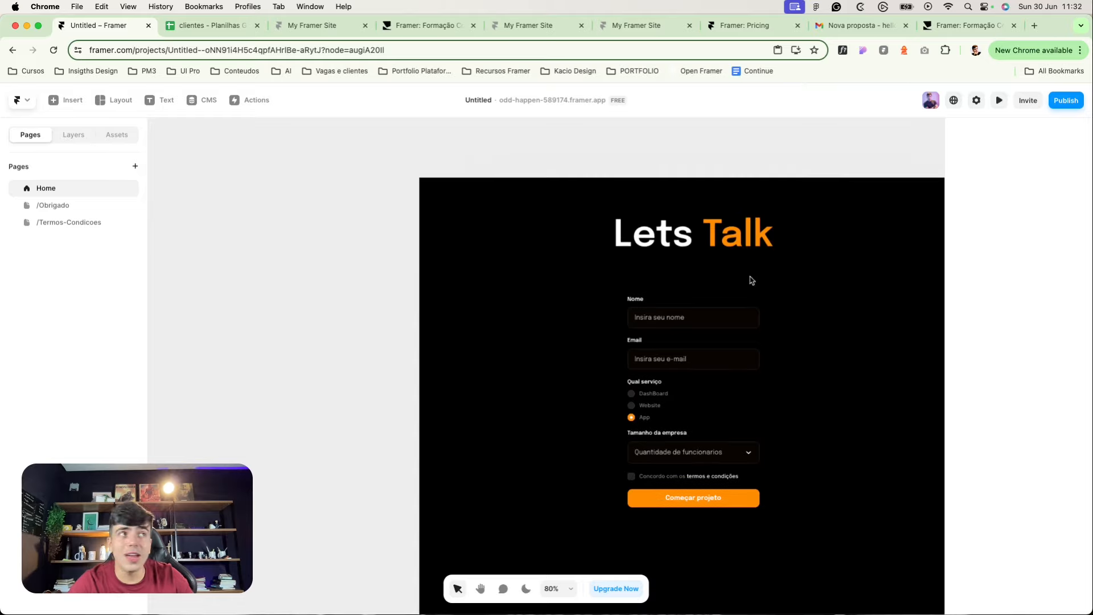
pyautogui.click(746, 25)
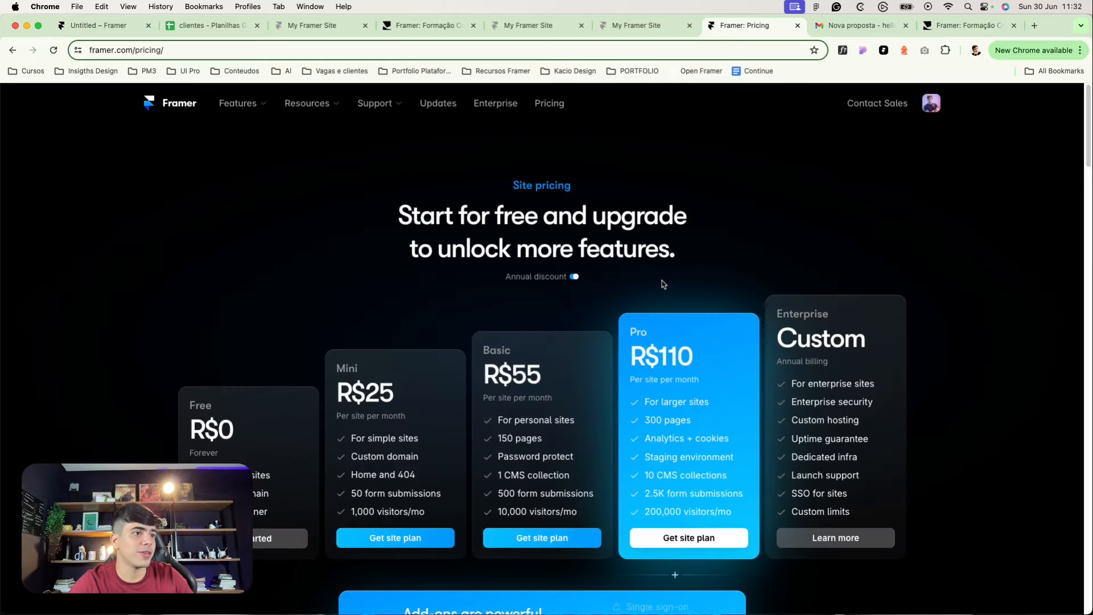
pyautogui.scroll(-10, 381, 413)
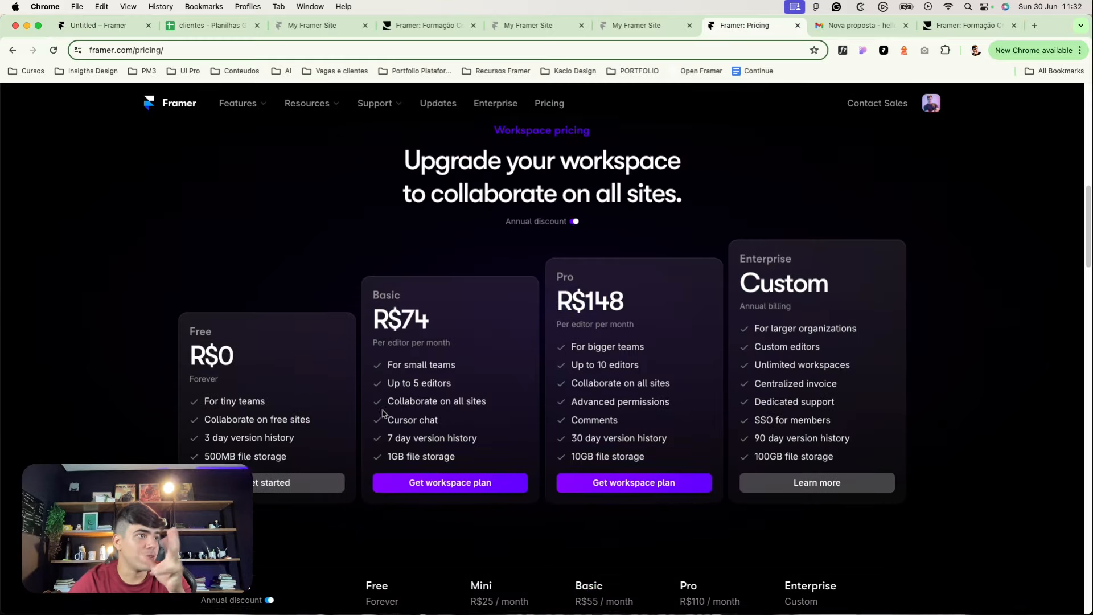
pyautogui.scroll(4, 383, 414)
pyautogui.scroll(-6, 383, 414)
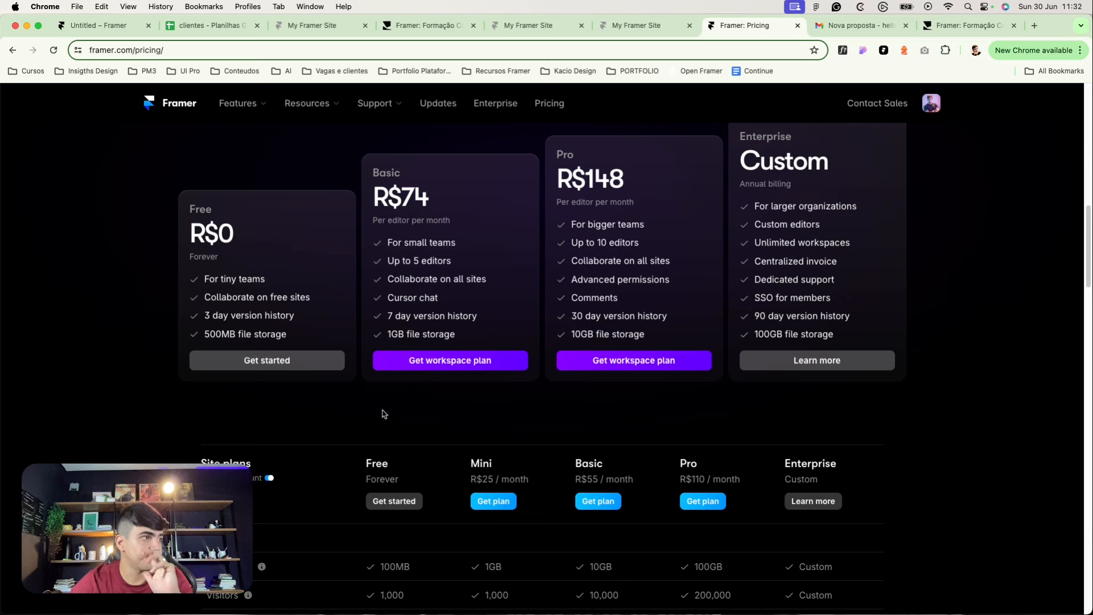
pyautogui.scroll(-5, 383, 414)
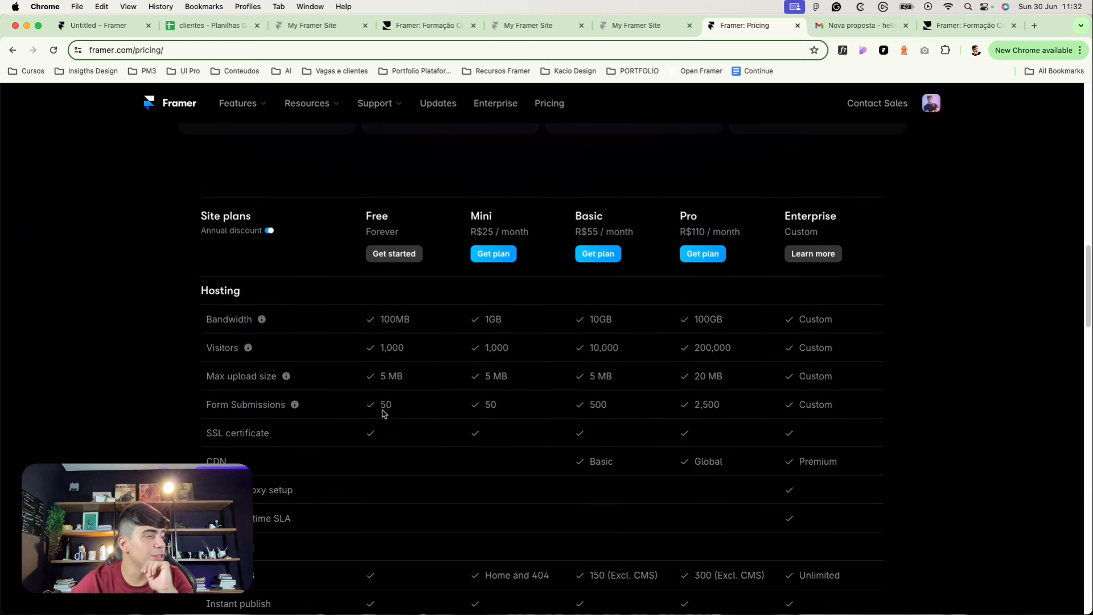
pyautogui.scroll(10, 383, 414)
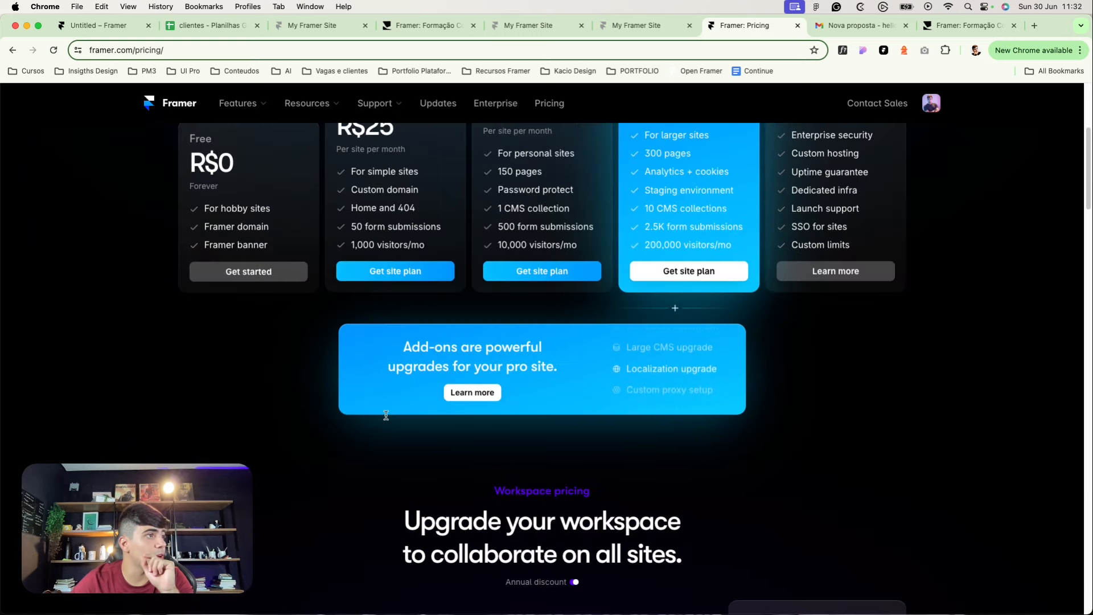
pyautogui.scroll(1, 386, 415)
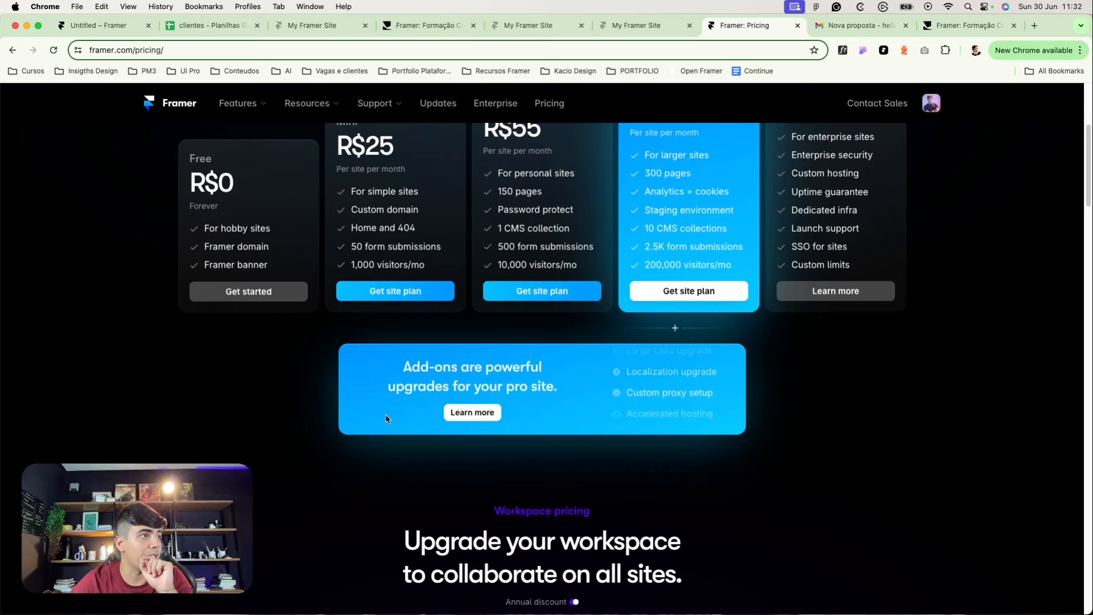
pyautogui.scroll(2, 386, 419)
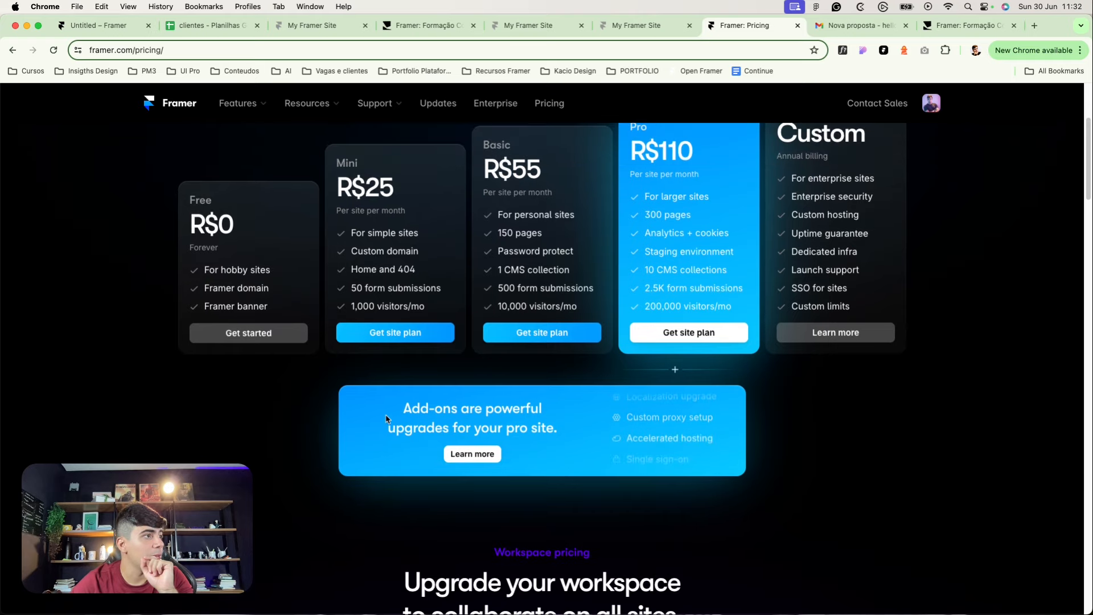
pyautogui.scroll(4, 386, 419)
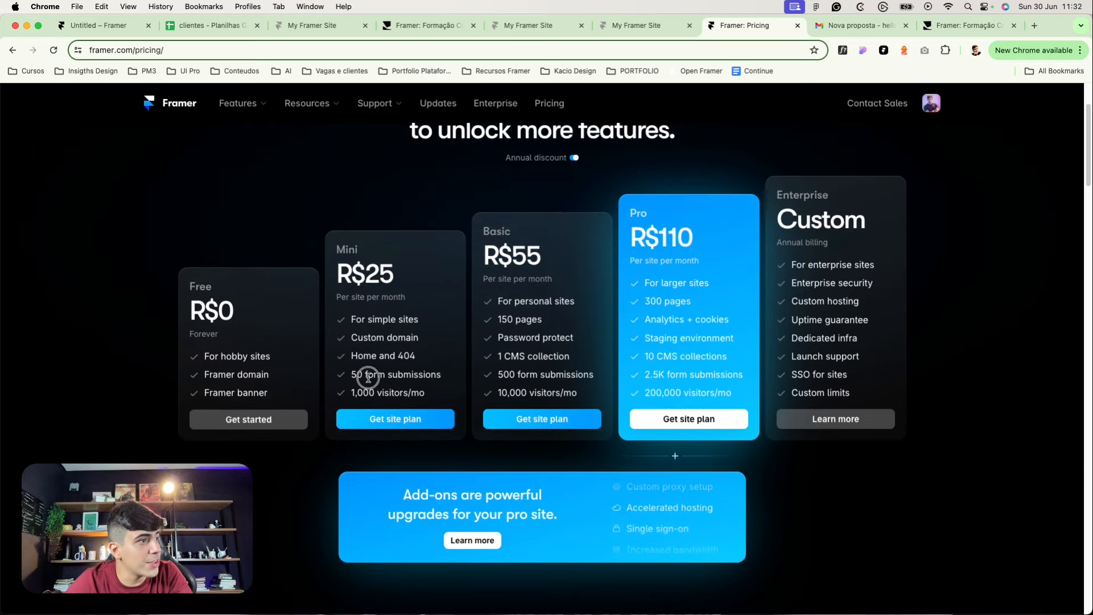
pyautogui.scroll(-10, 325, 510)
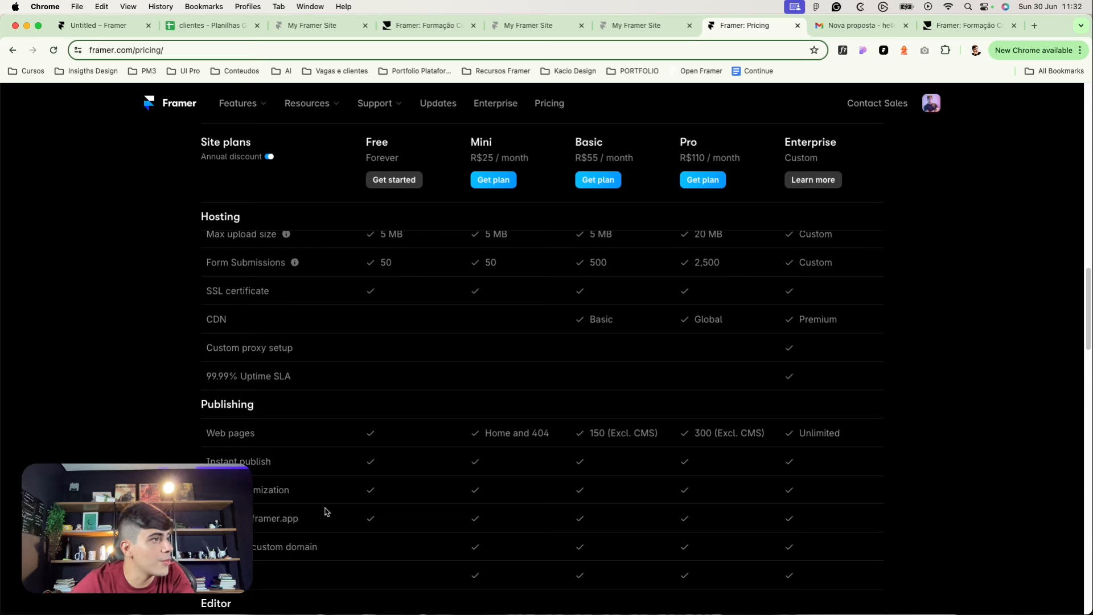
pyautogui.scroll(8, 333, 364)
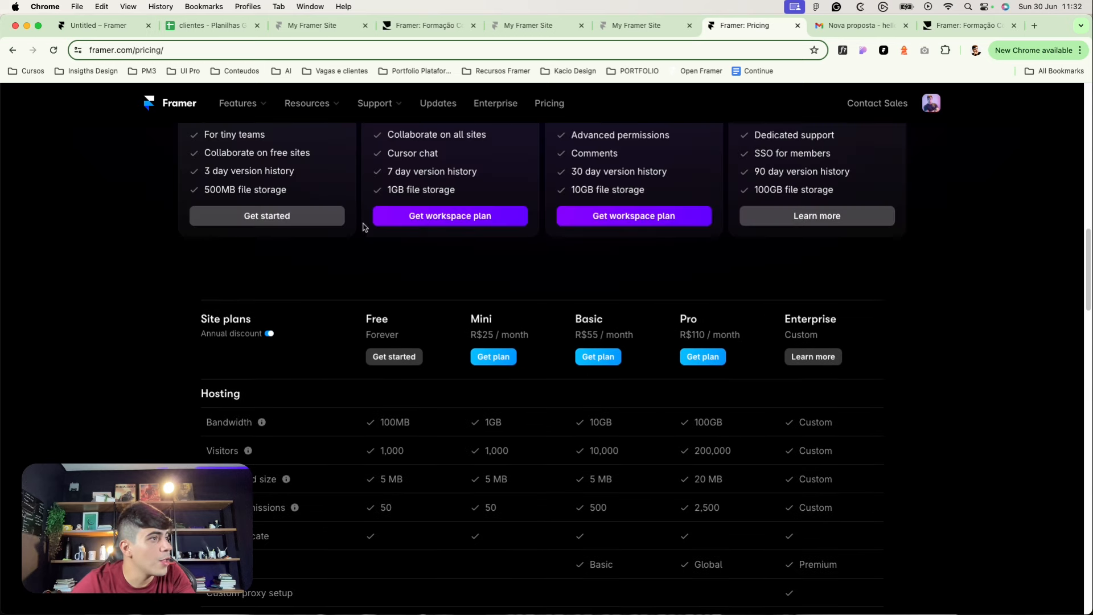
pyautogui.moveTo(390, 504); pyautogui.dragTo(372, 503)
pyautogui.click(399, 515)
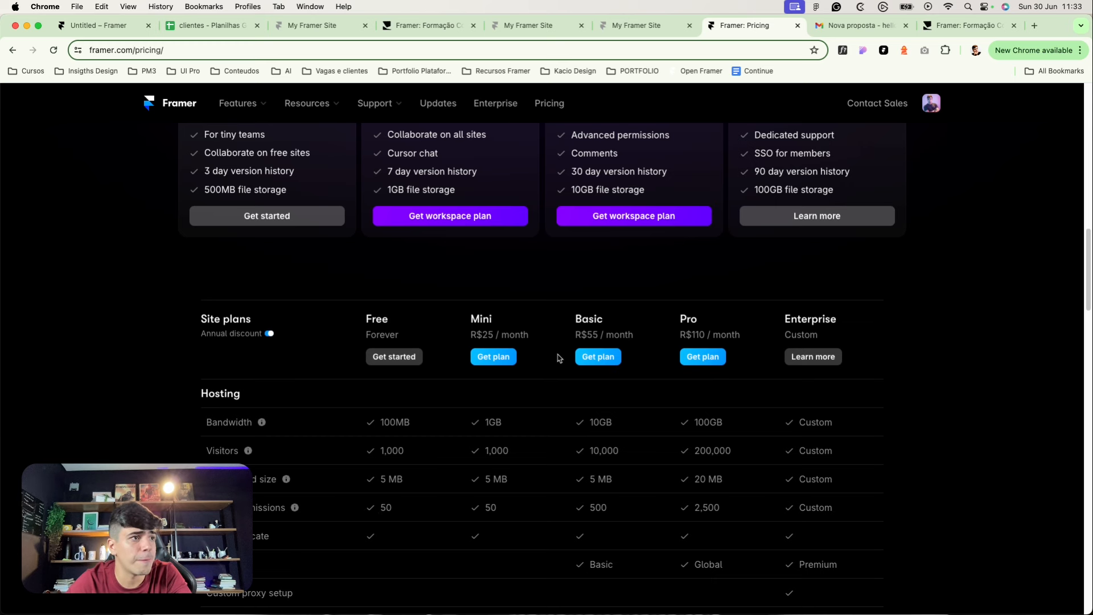
pyautogui.moveTo(600, 507); pyautogui.dragTo(595, 507)
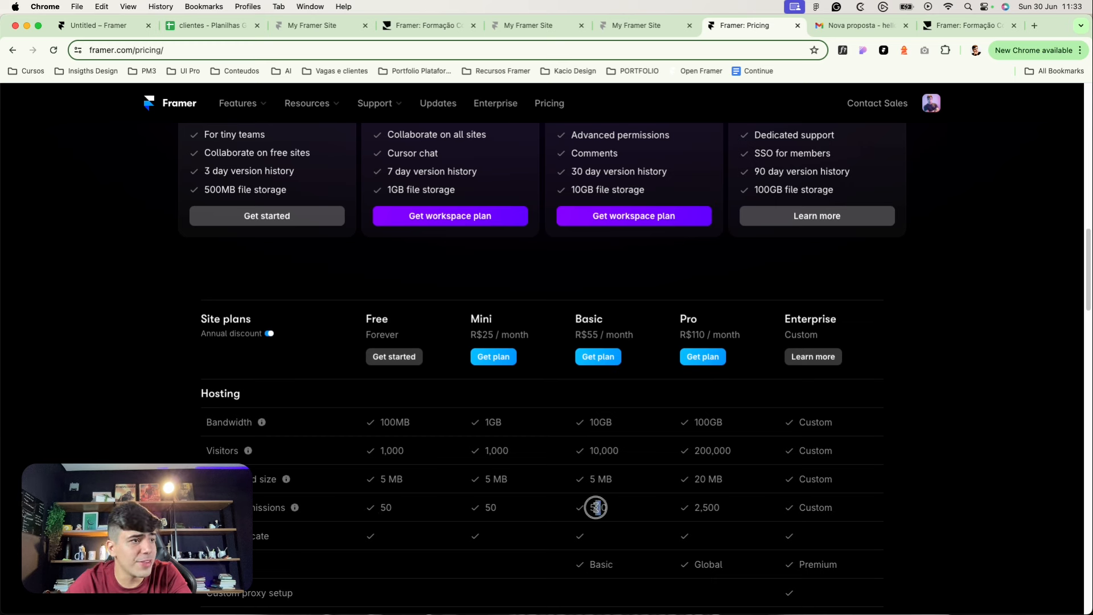
pyautogui.click(701, 505)
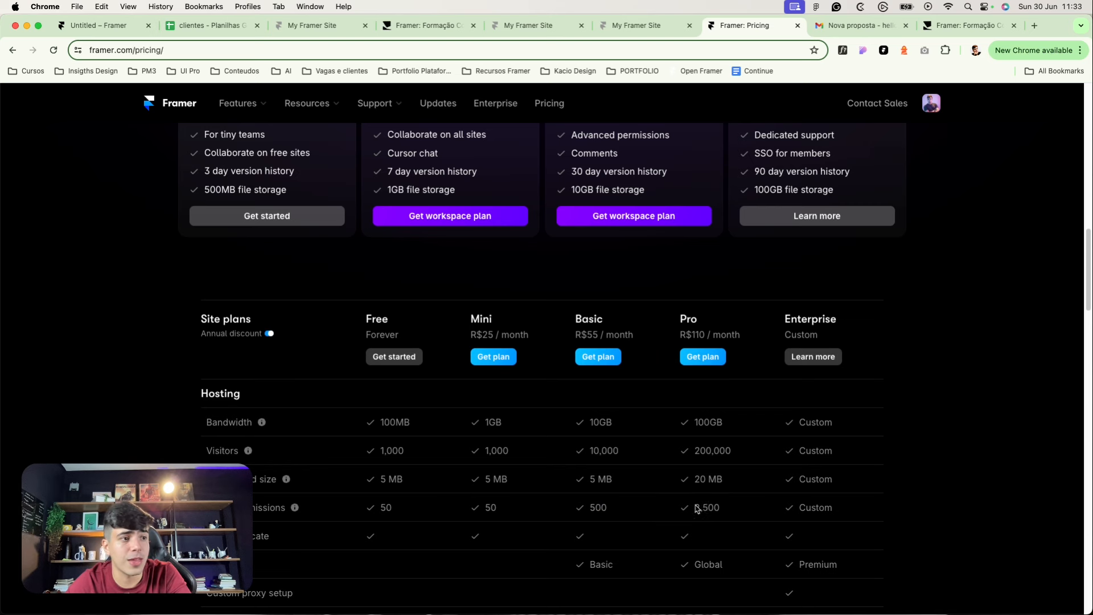
pyautogui.moveTo(696, 507)
pyautogui.mouseDown()
pyautogui.moveTo(716, 505)
pyautogui.moveTo(695, 506)
pyautogui.mouseUp()
pyautogui.click(703, 505)
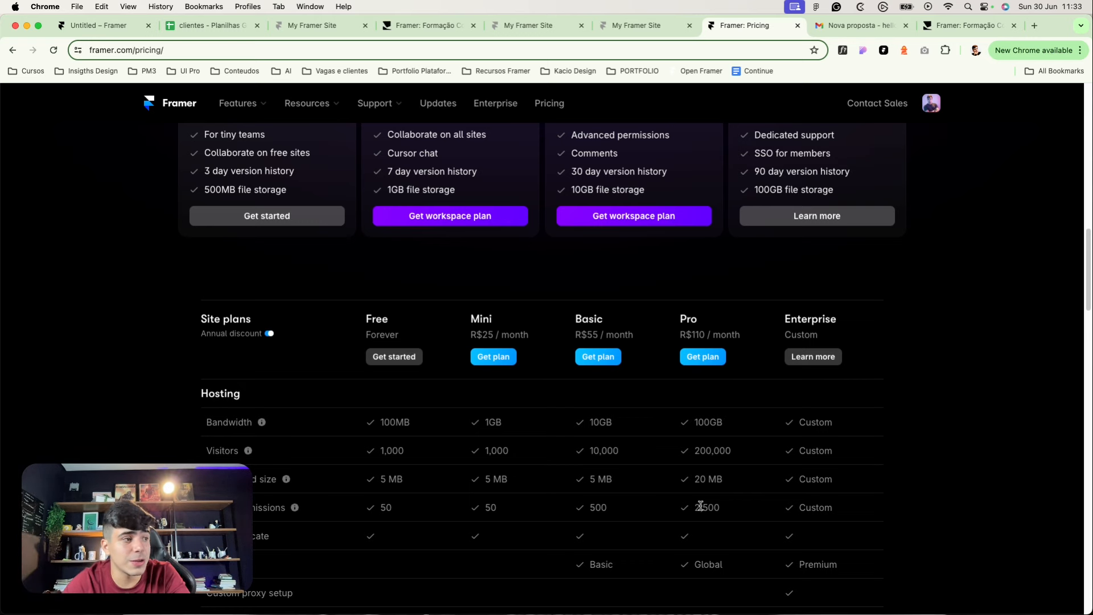
pyautogui.doubleClick(707, 507)
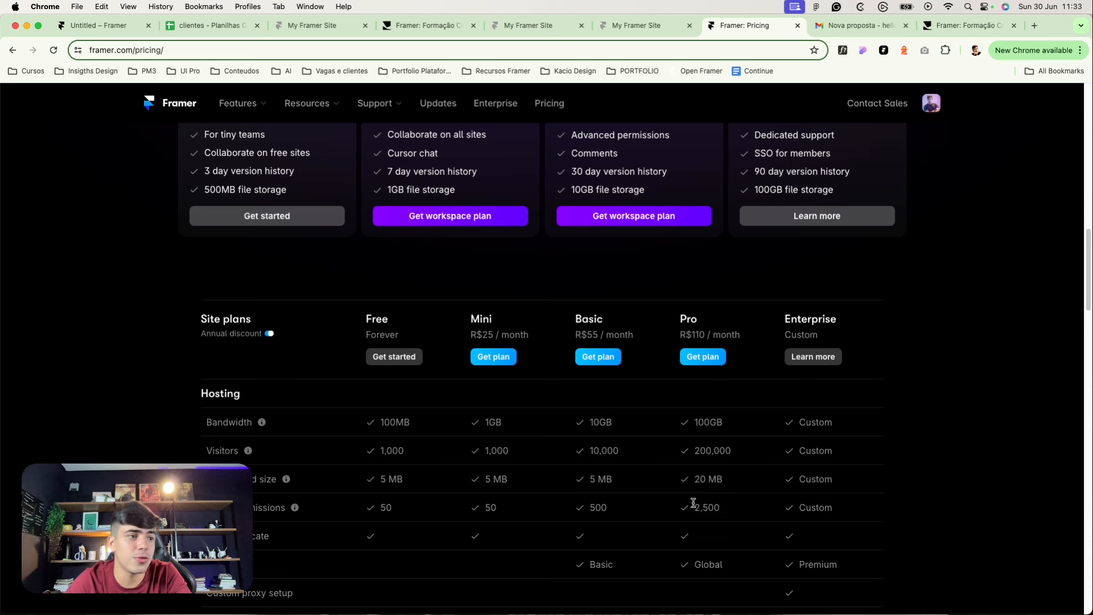
pyautogui.doubleClick(694, 505)
pyautogui.doubleClick(693, 510)
pyautogui.click(726, 509)
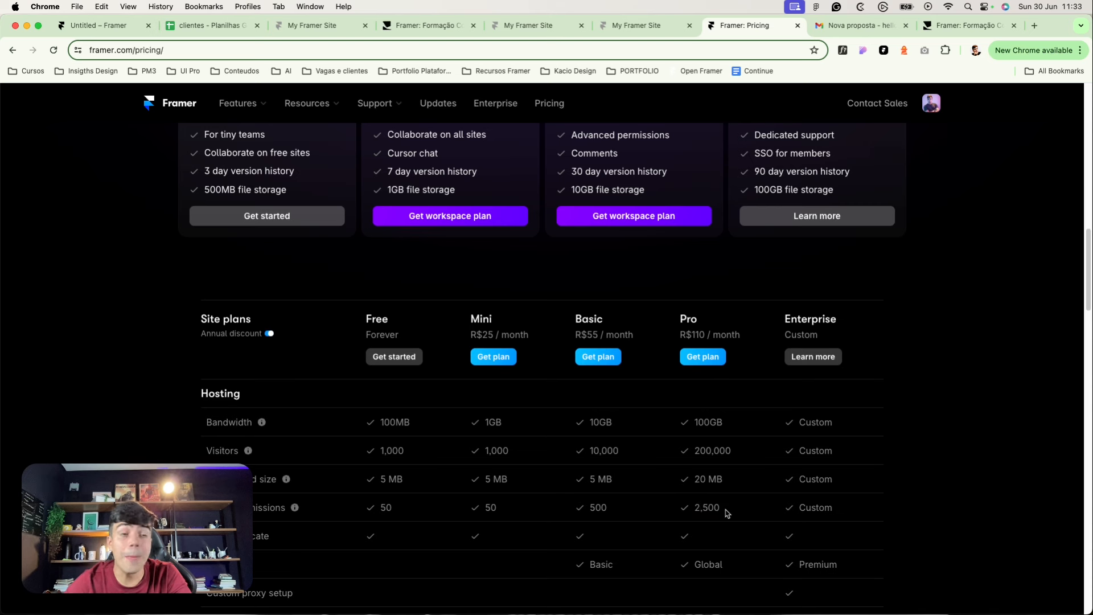
pyautogui.doubleClick(715, 507)
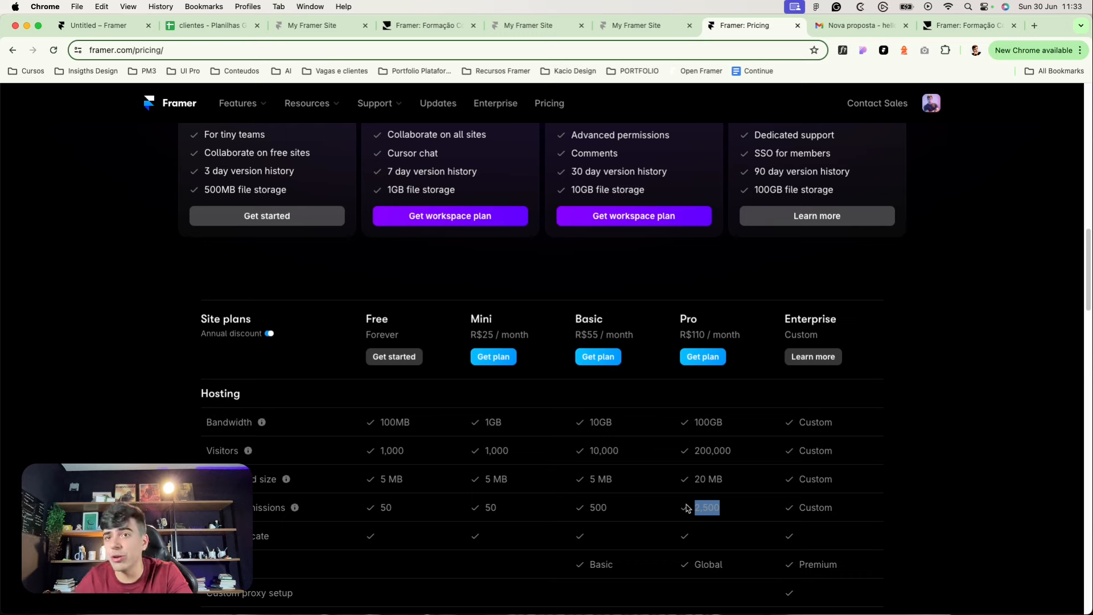
pyautogui.scroll(-3, 686, 381)
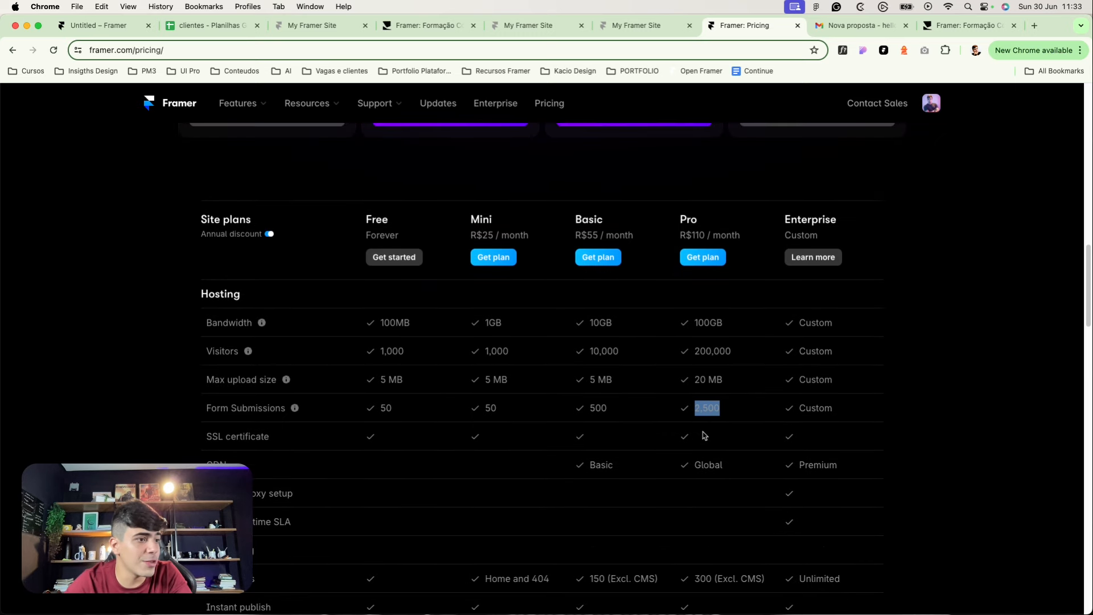
pyautogui.scroll(-3, 705, 436)
pyautogui.scroll(-8, 703, 356)
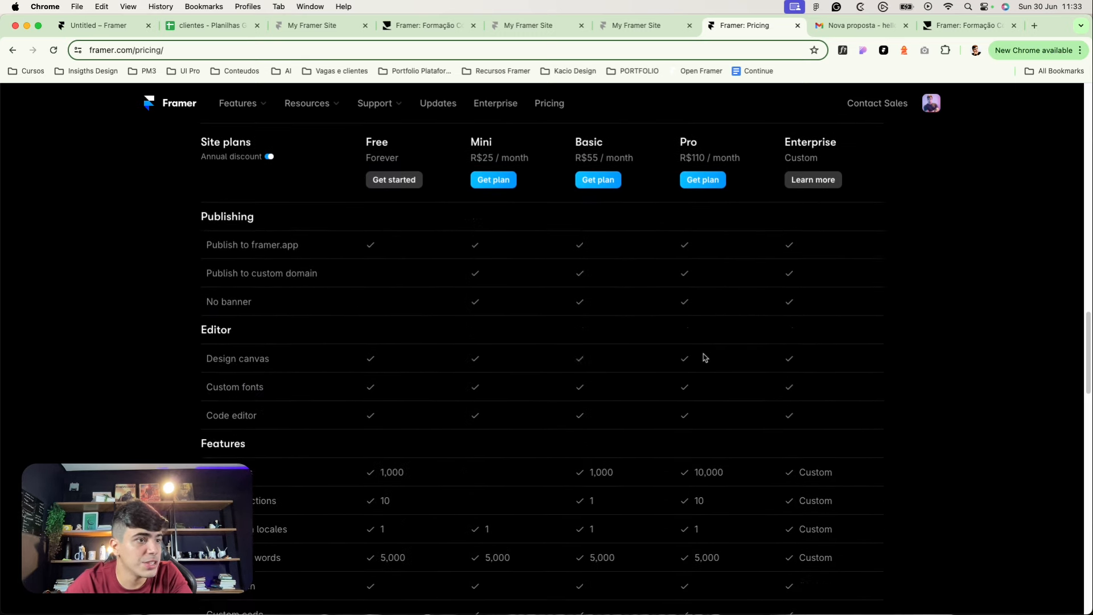
pyautogui.scroll(-15, 705, 357)
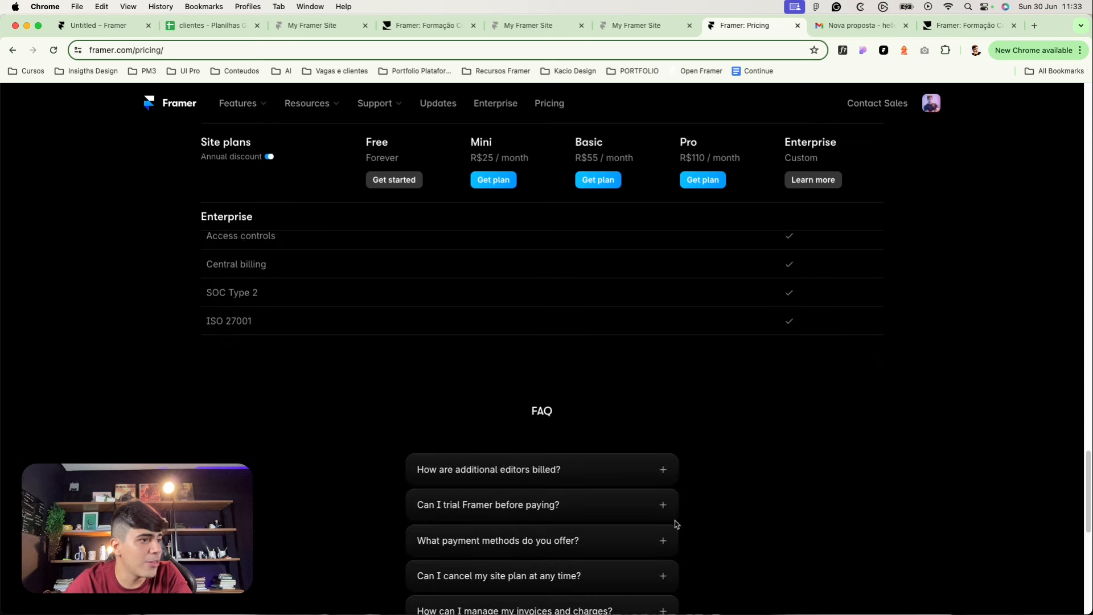
pyautogui.scroll(20, 679, 519)
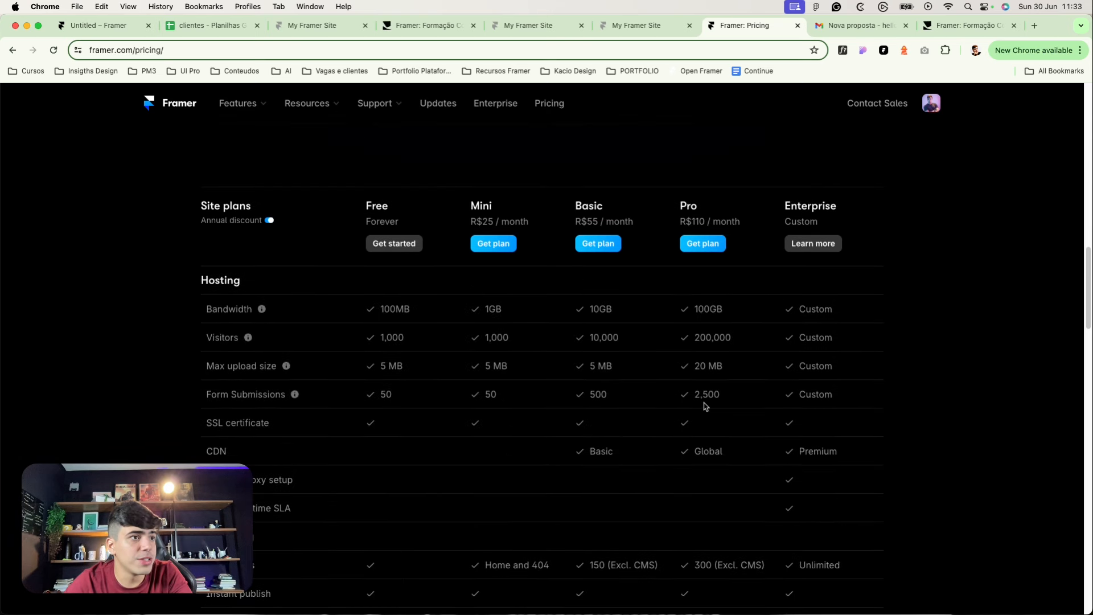
pyautogui.moveTo(726, 485); pyautogui.dragTo(683, 493)
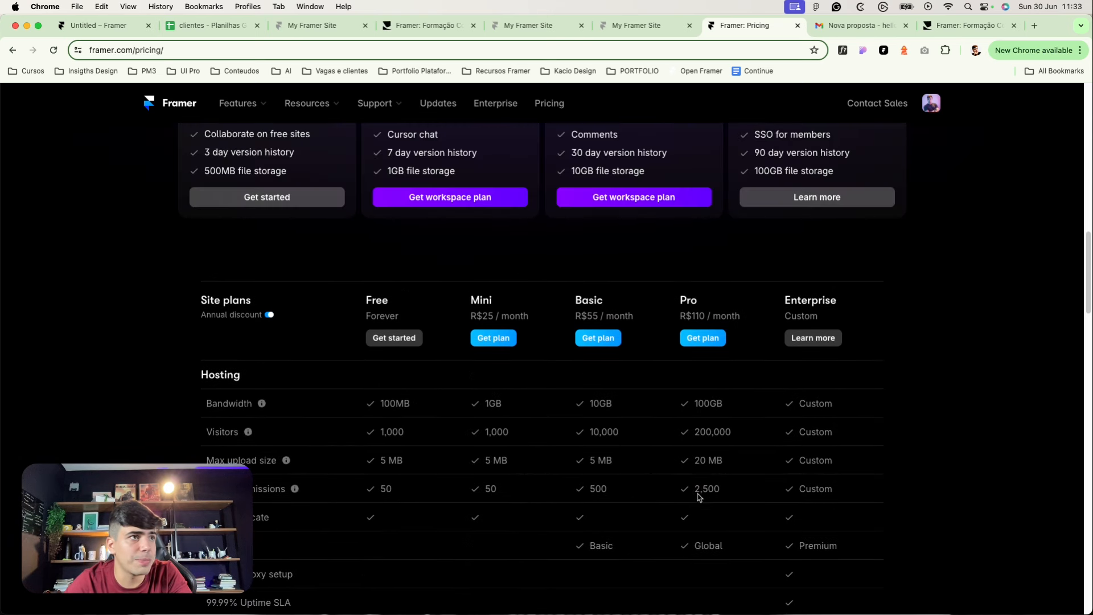
pyautogui.click(701, 489)
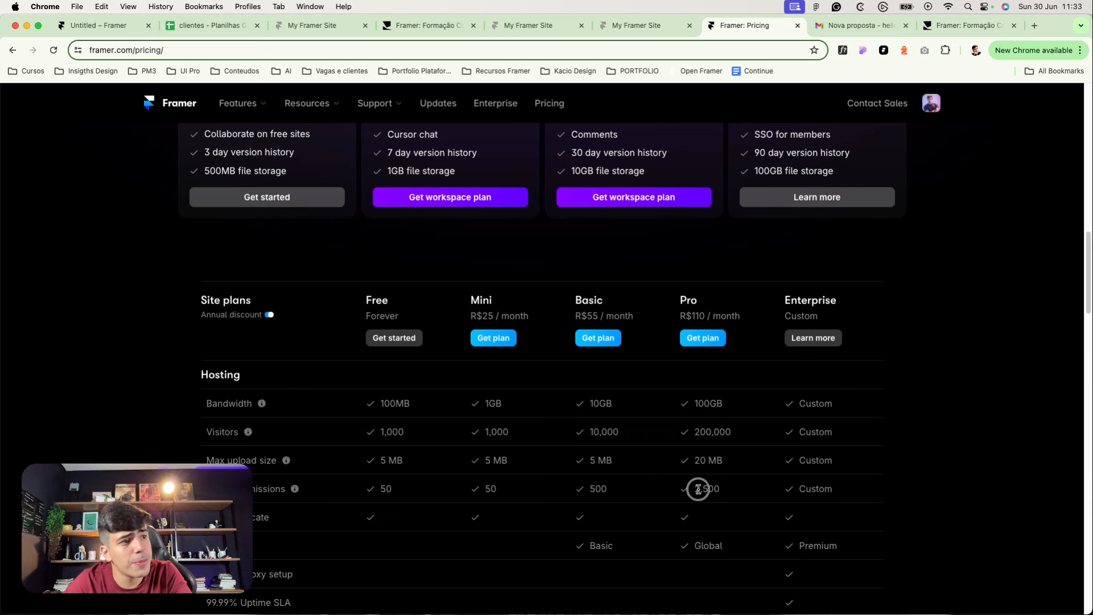
# Step: Open the site settings and review the Domains and Plans pages
pyautogui.press('super+1')
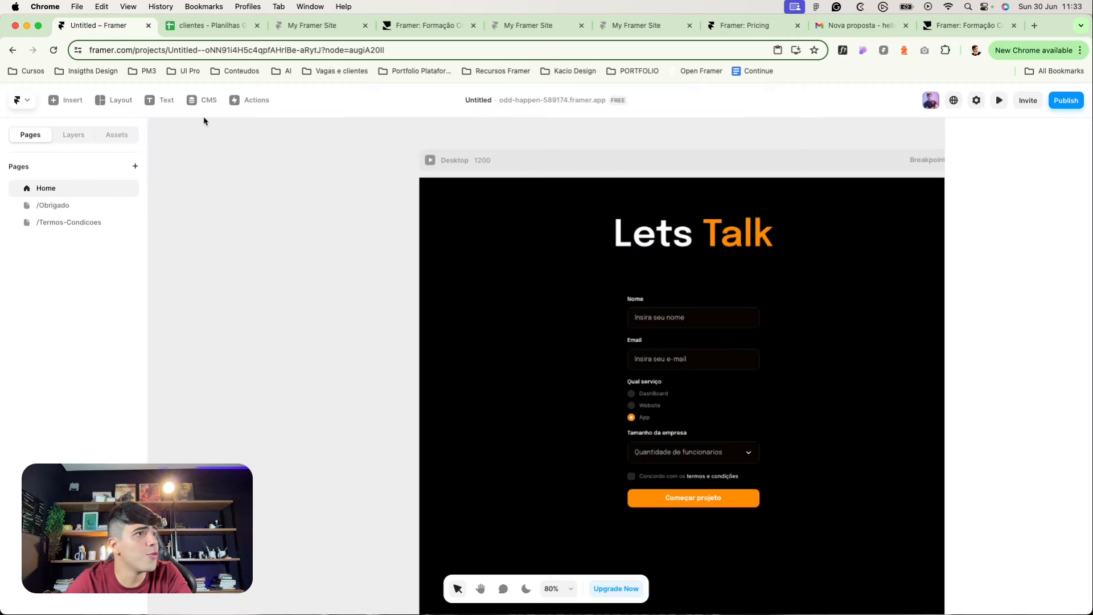
pyautogui.click(972, 106)
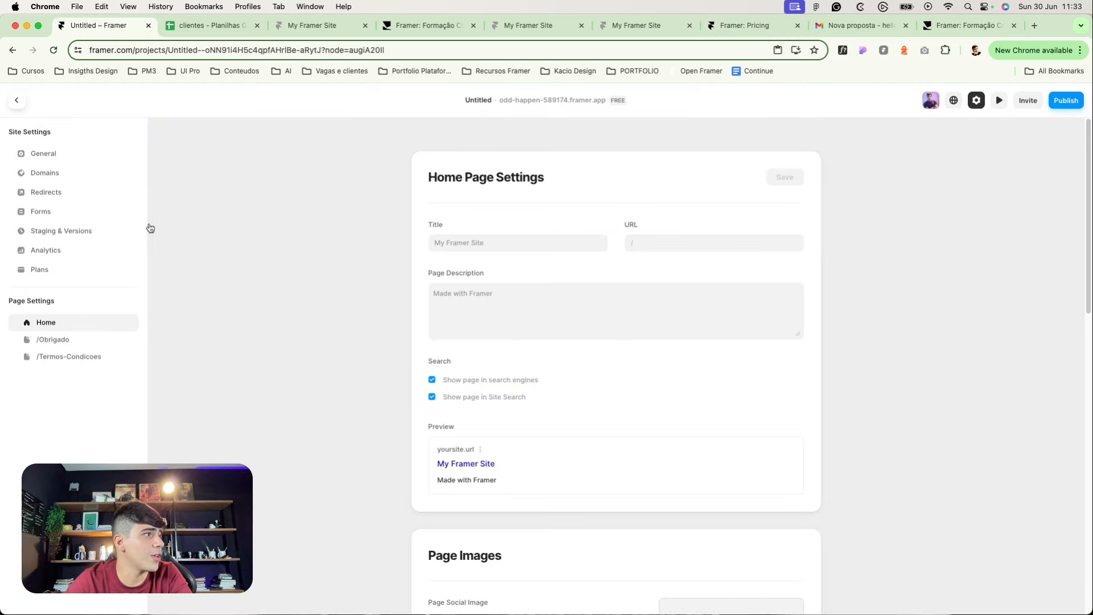
pyautogui.click(39, 173)
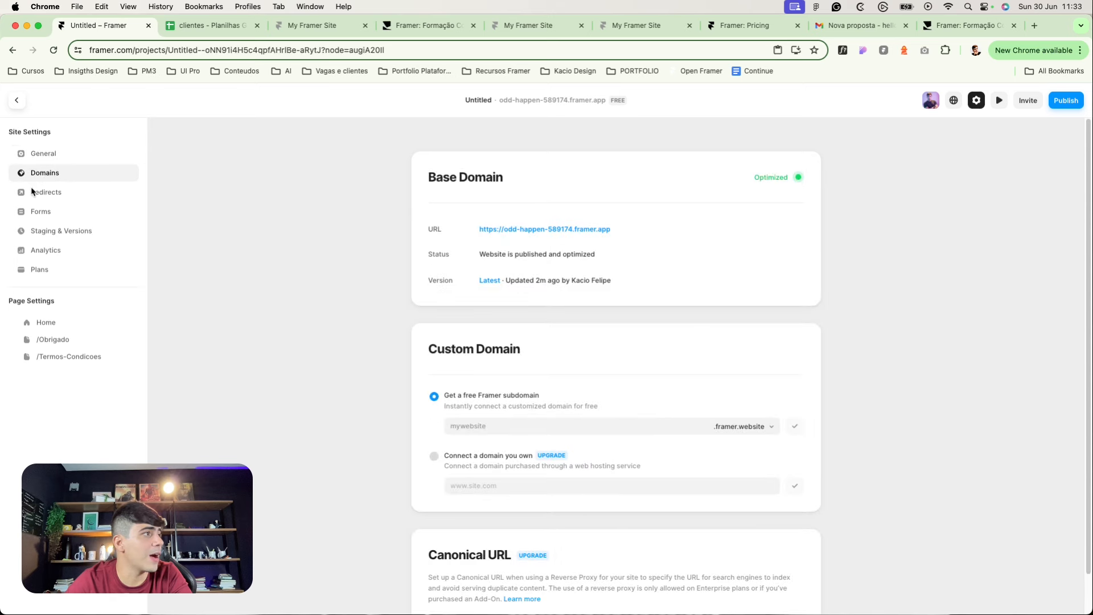
pyautogui.click(40, 268)
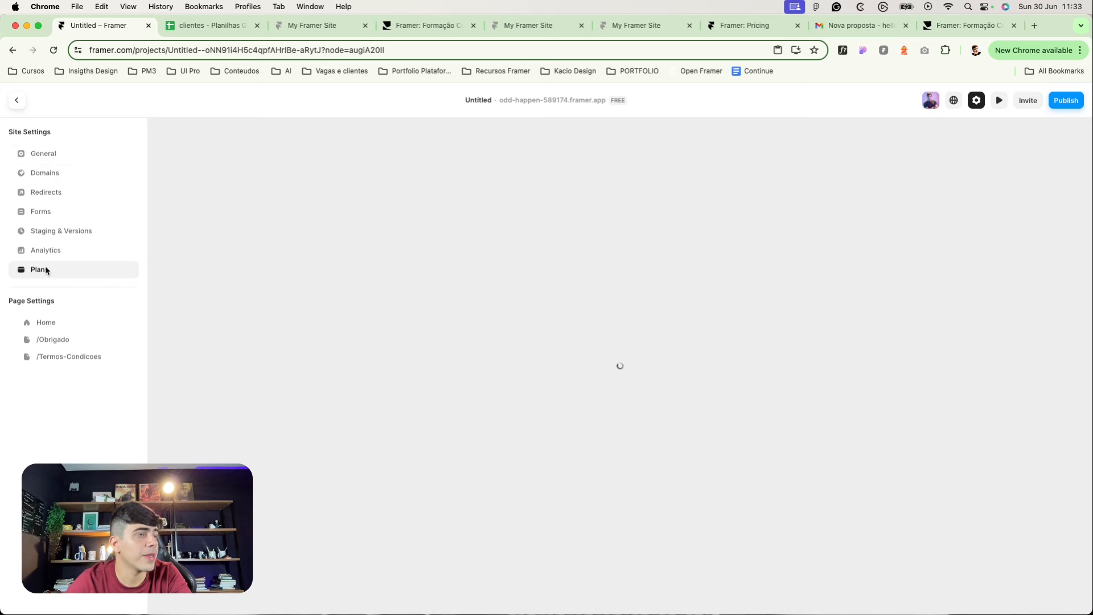
pyautogui.scroll(-4, 643, 351)
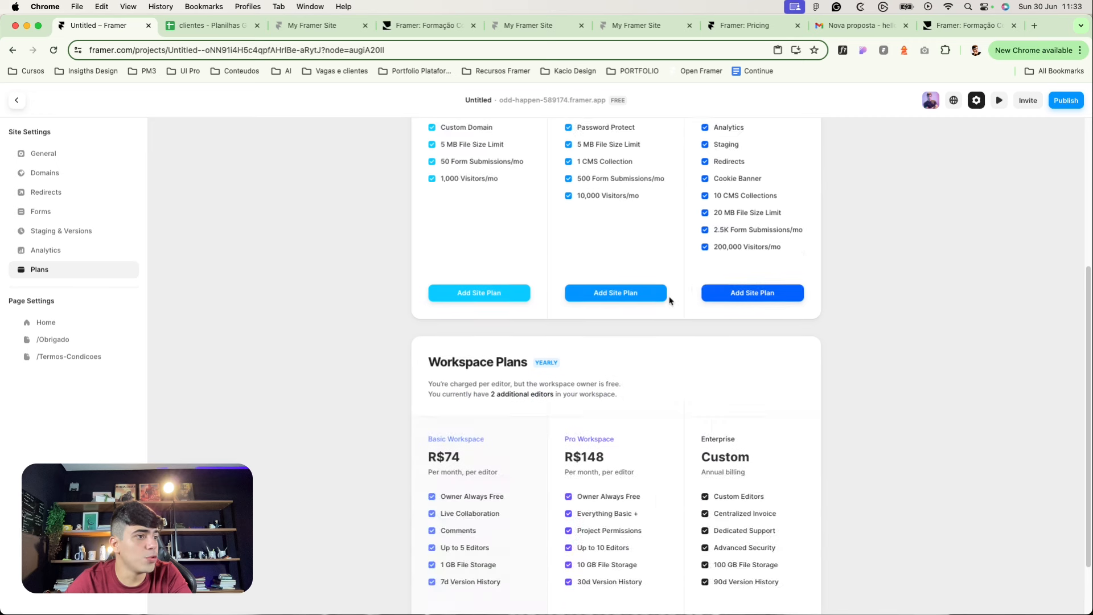
pyautogui.scroll(3, 624, 280)
pyautogui.scroll(-1, 569, 290)
pyautogui.click(455, 302)
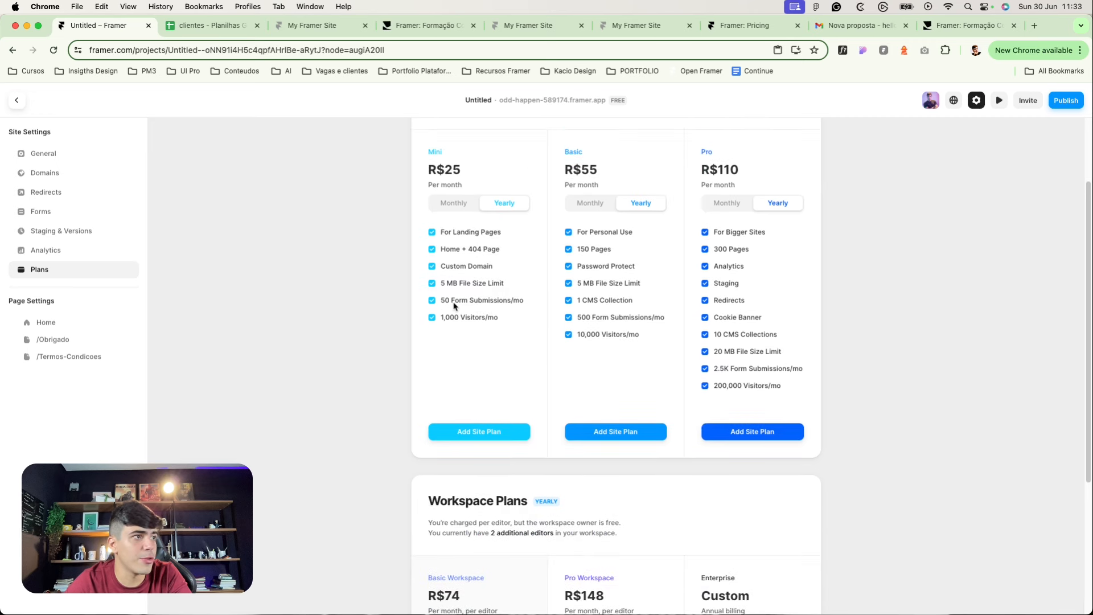
pyautogui.scroll(1, 454, 302)
pyautogui.click(460, 320)
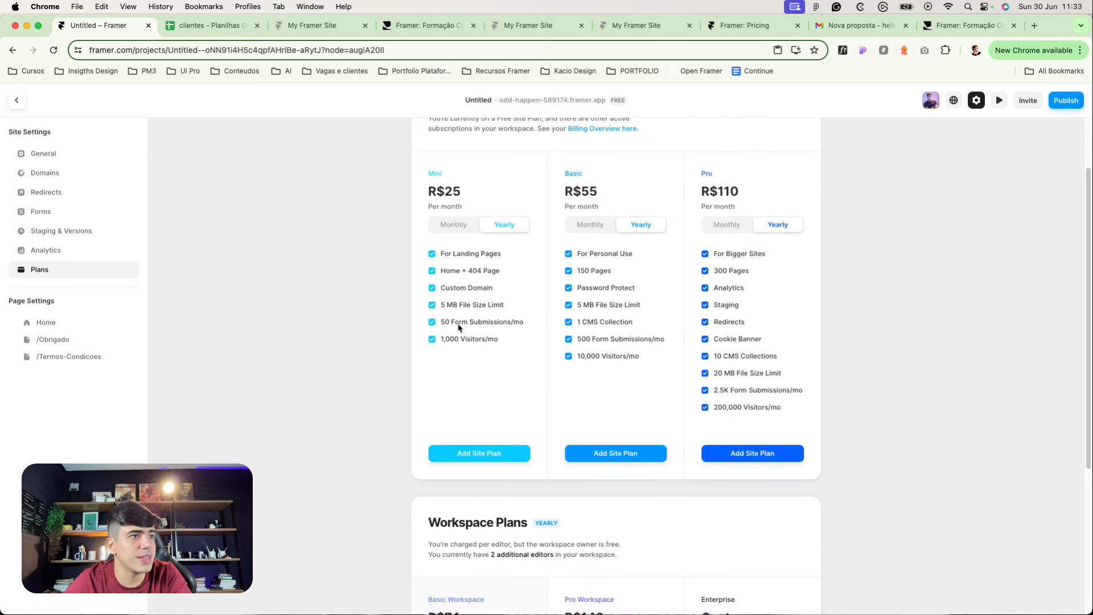
pyautogui.scroll(2, 591, 362)
# Step: Check Analytics, Staging & Versions and Forms usage (4 of 50 submissions), then return to the canvas
pyautogui.click(46, 253)
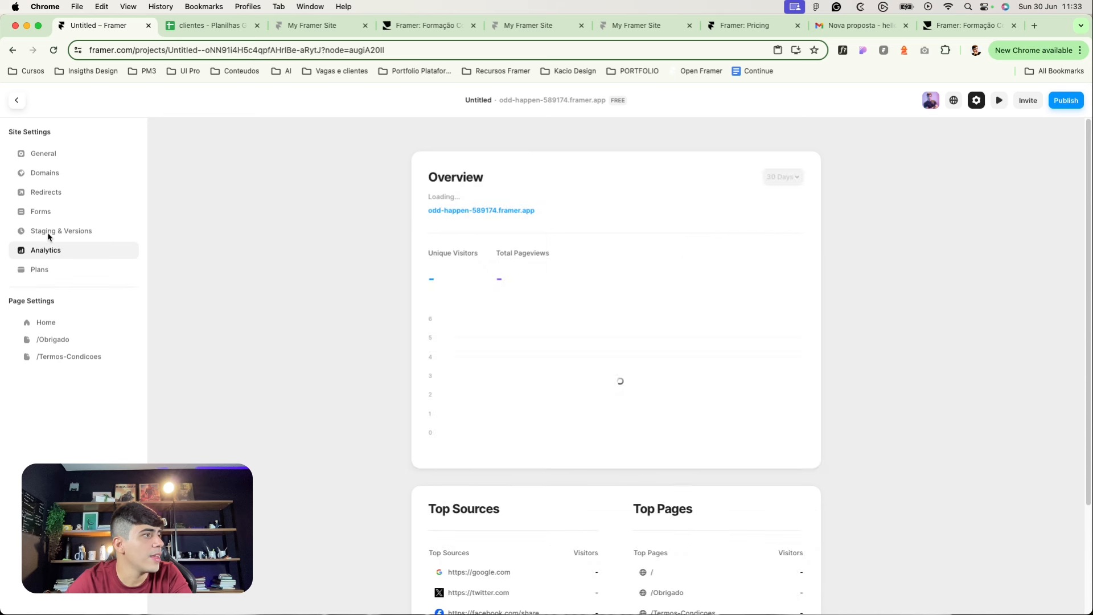
pyautogui.click(44, 229)
pyautogui.click(58, 245)
pyautogui.click(63, 228)
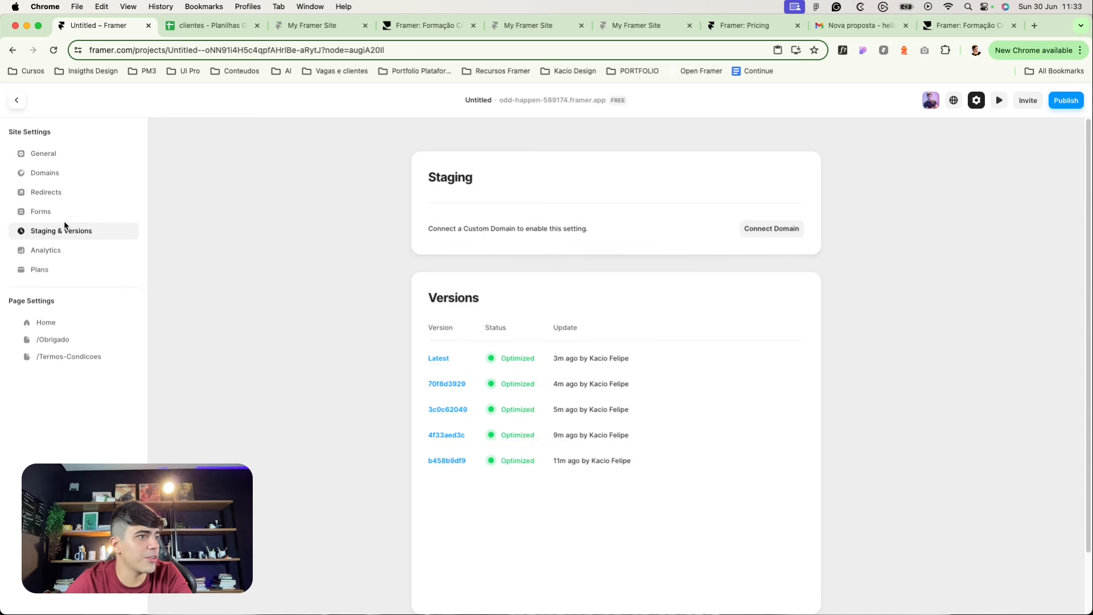
pyautogui.click(42, 212)
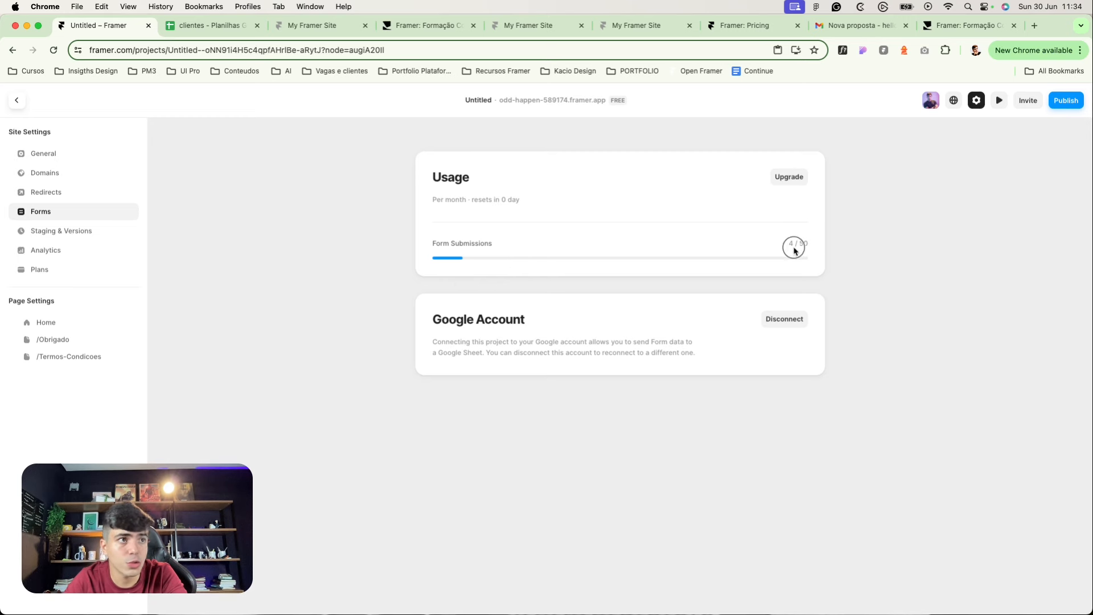
pyautogui.click(799, 177)
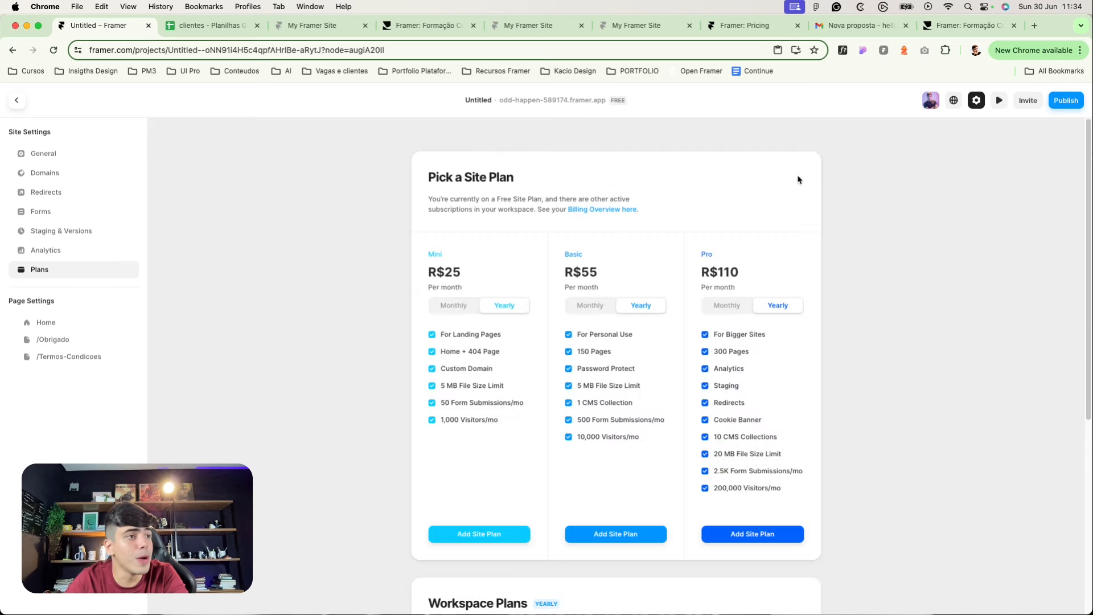
pyautogui.scroll(-5, 798, 179)
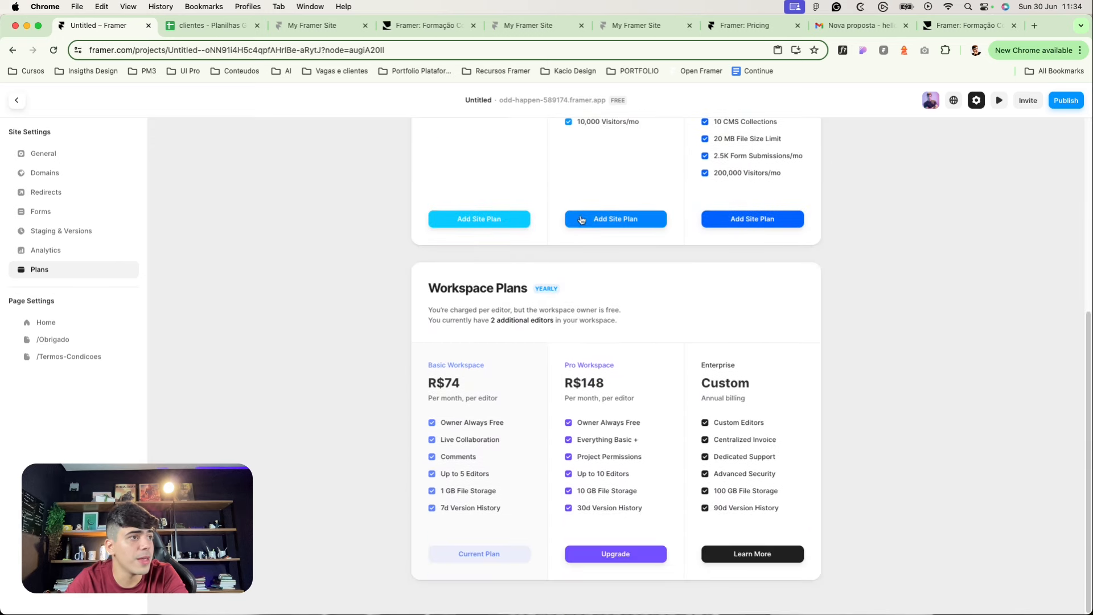
pyautogui.scroll(5, 570, 341)
pyautogui.click(65, 216)
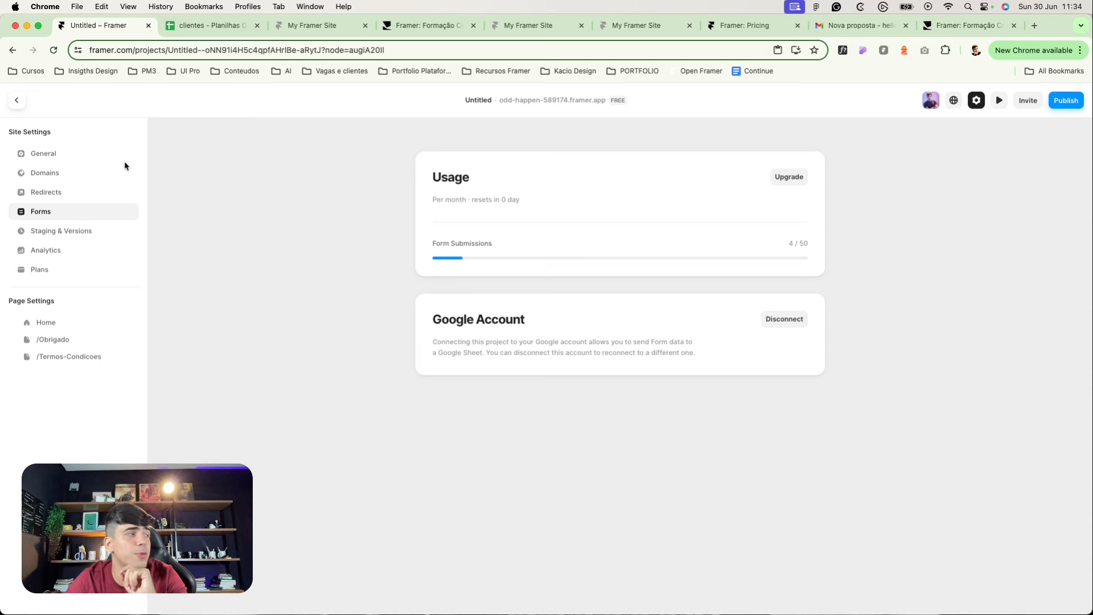
pyautogui.click(17, 102)
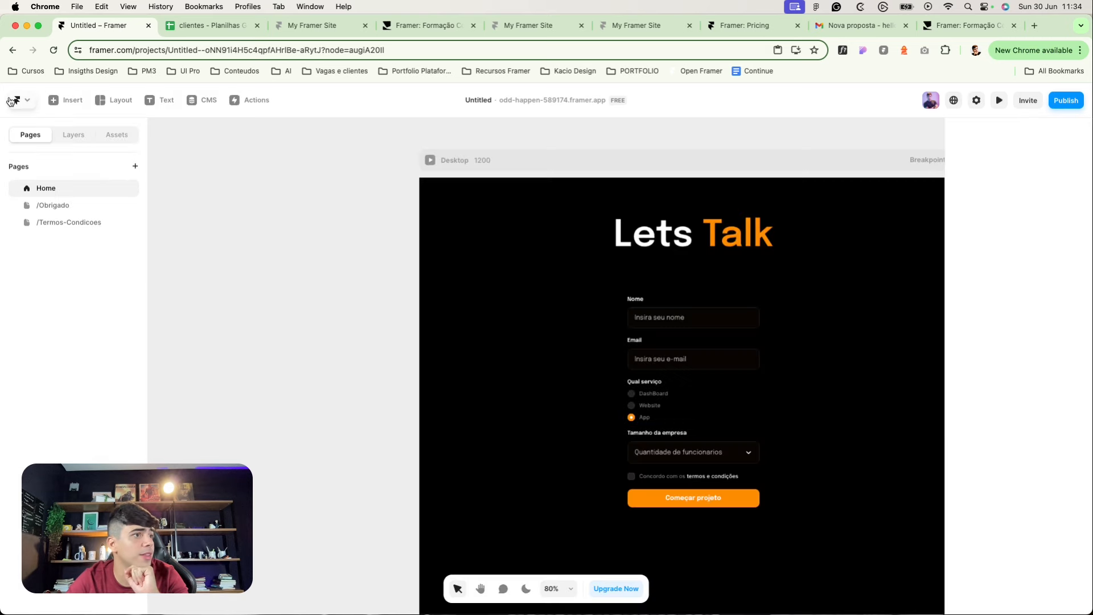
# Step: Turn the Nome input field into a component named 'input' and add Variant 2
pyautogui.click(693, 324)
pyautogui.click(80, 136)
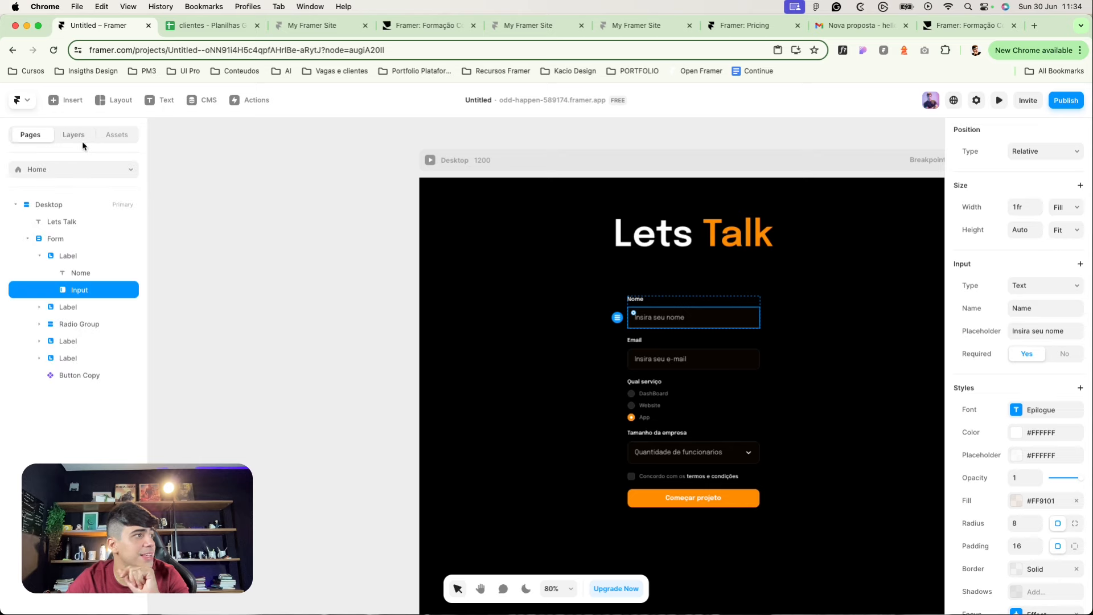
pyautogui.scroll(3, 797, 322)
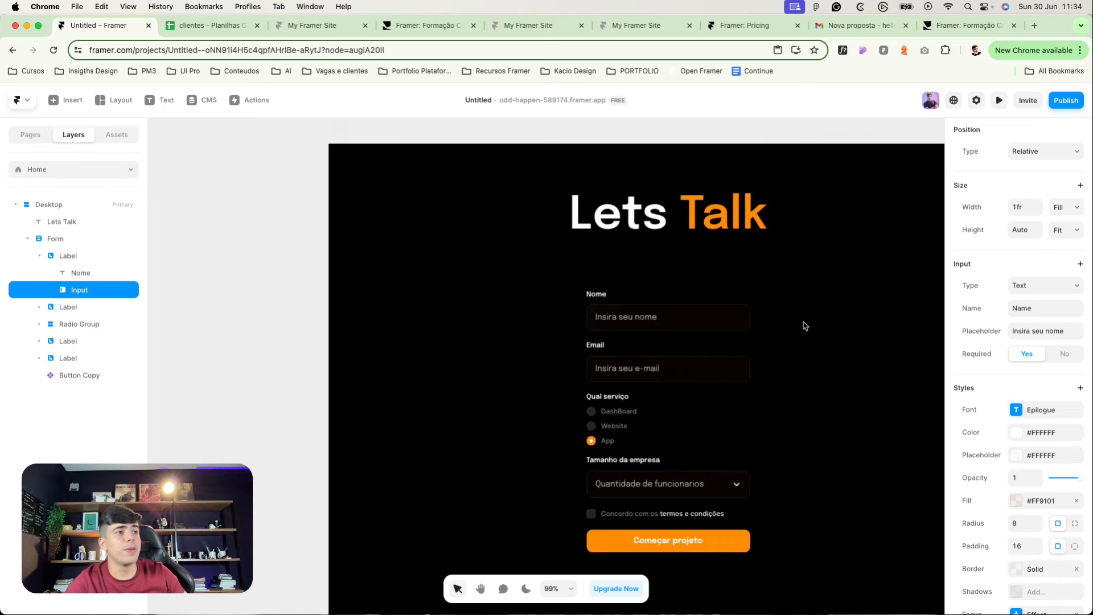
pyautogui.scroll(1, 775, 331)
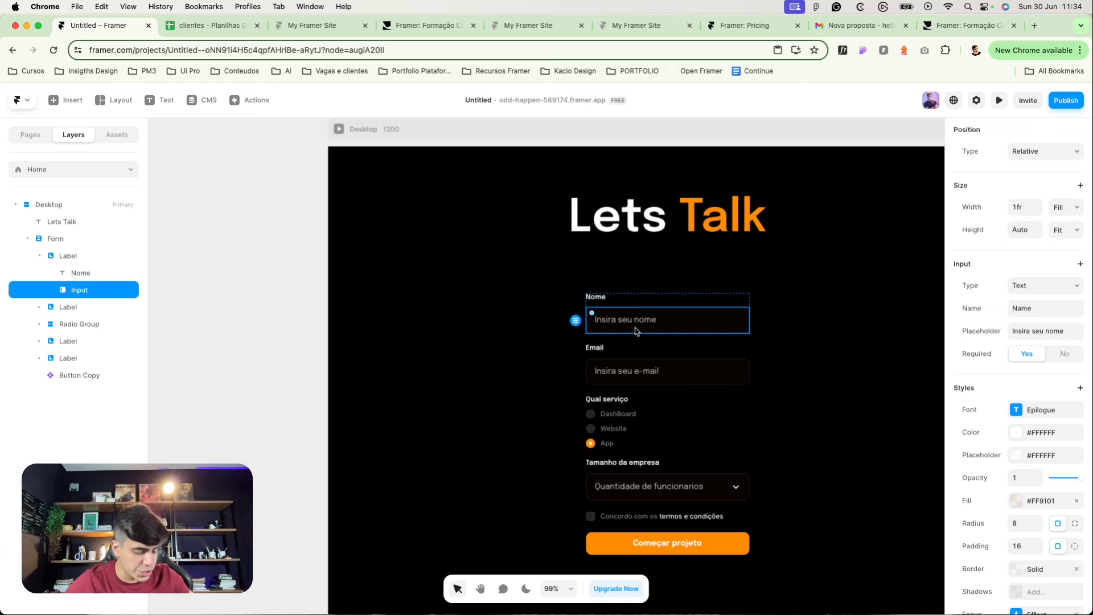
pyautogui.press('super+alt+k')
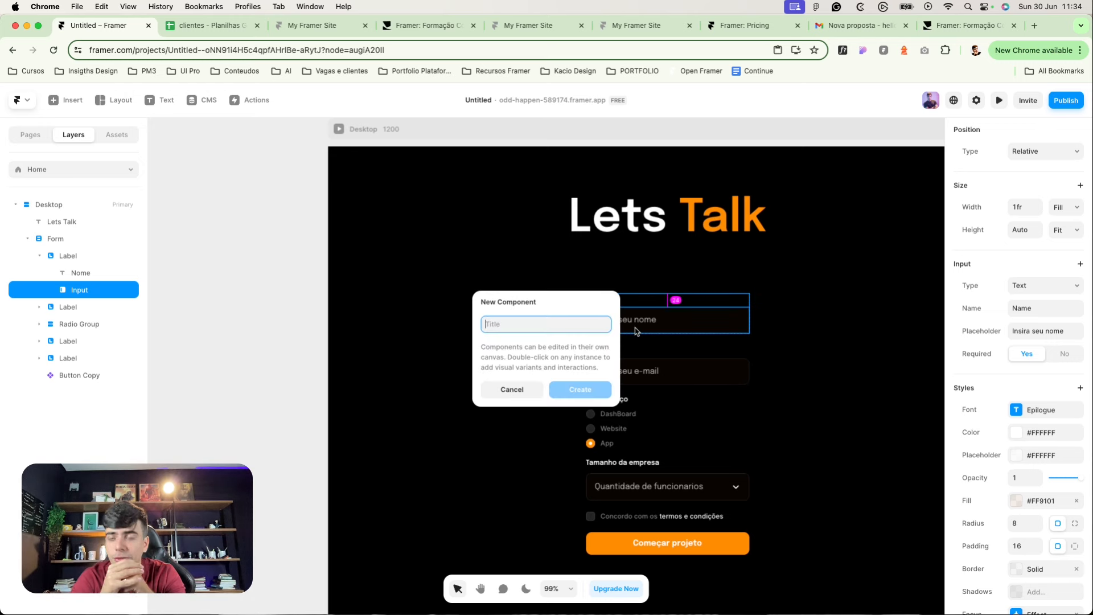
pyautogui.write('input')
pyautogui.press('Return')
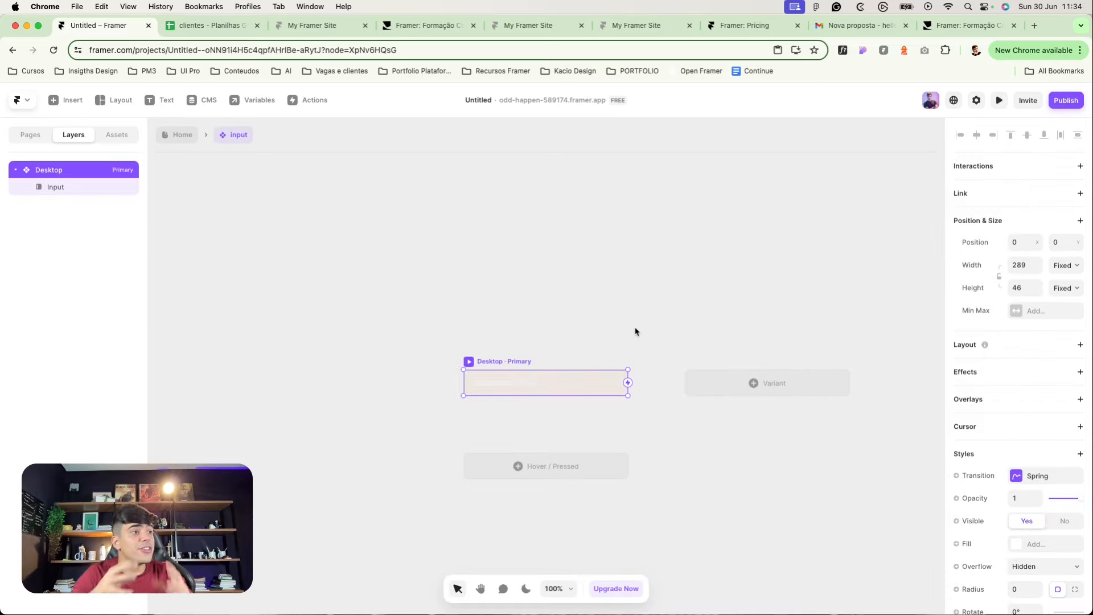
pyautogui.click(753, 383)
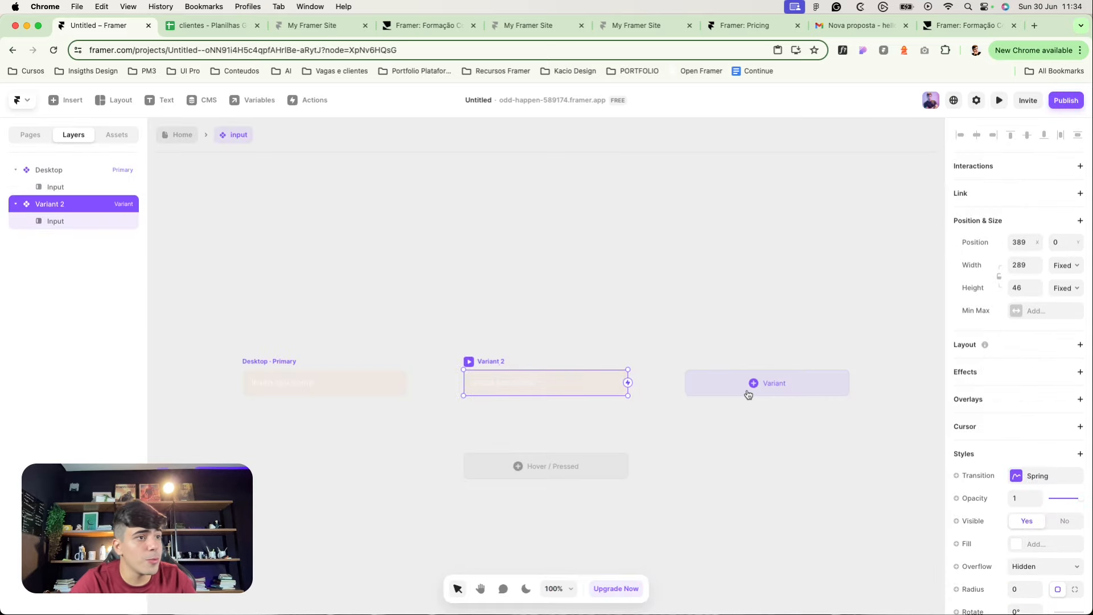
pyautogui.click(417, 357)
pyautogui.click(493, 361)
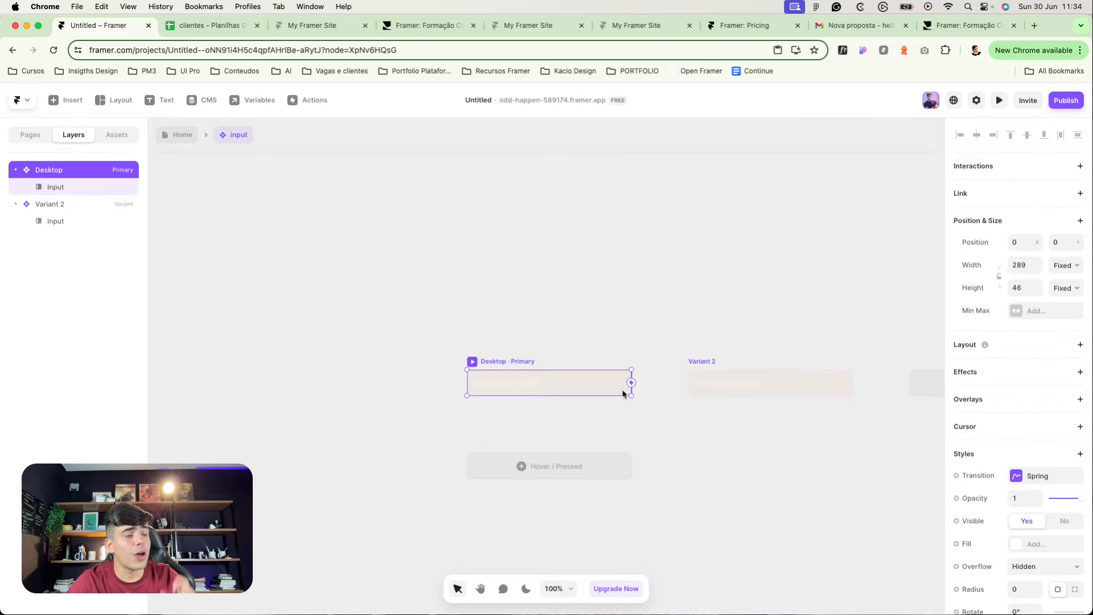
# Step: Add a Focus interaction on the Desktop variant's input that switches to Variant 2
pyautogui.moveTo(631, 382); pyautogui.dragTo(709, 388)
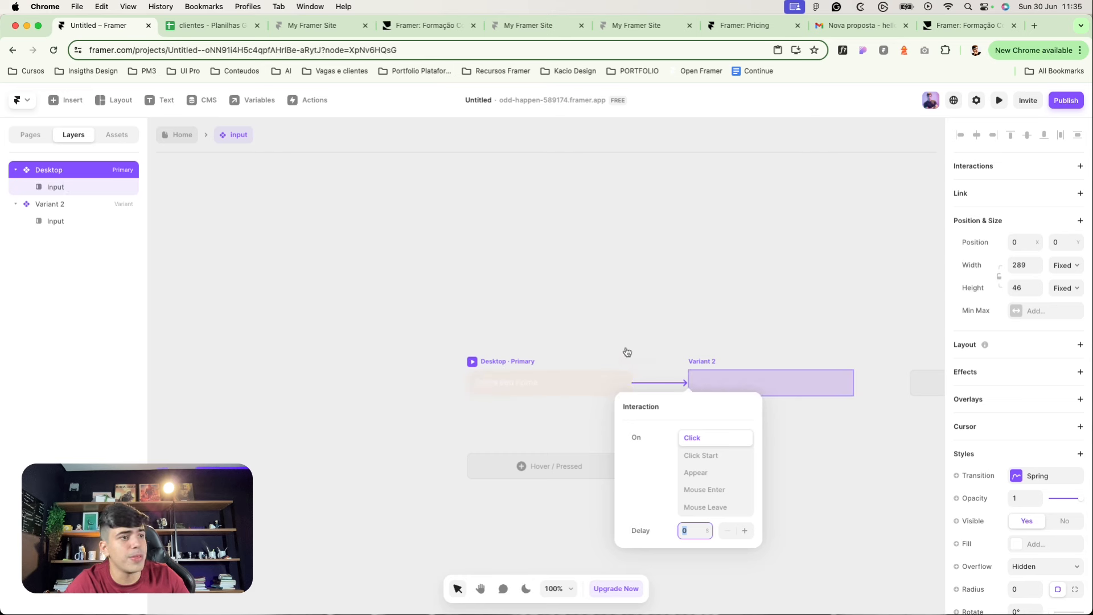
pyautogui.press('super+z')
pyautogui.click(118, 186)
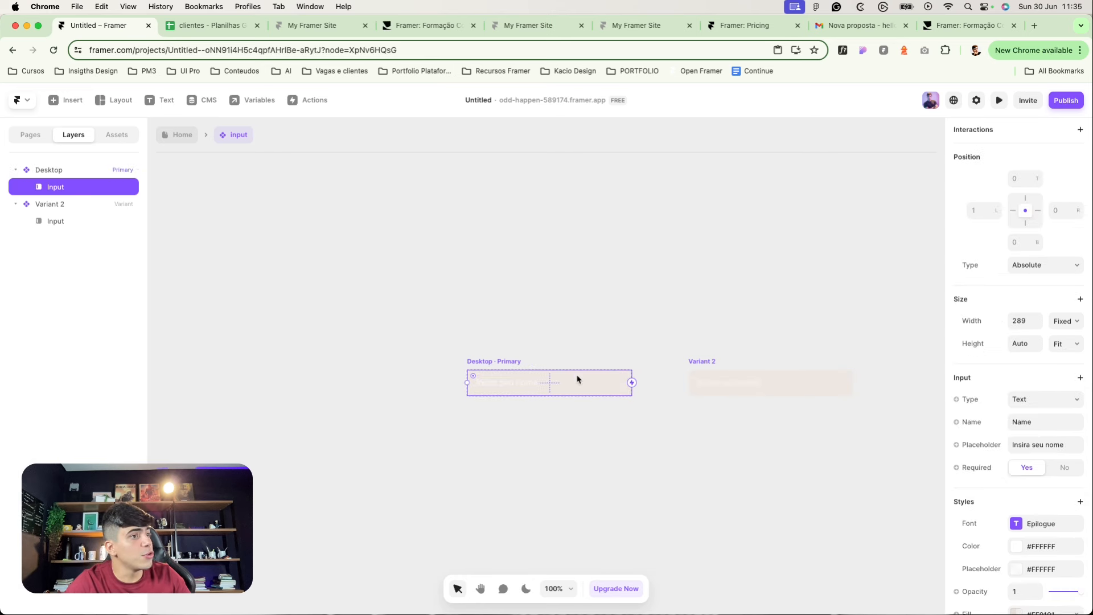
pyautogui.moveTo(632, 383); pyautogui.dragTo(703, 390)
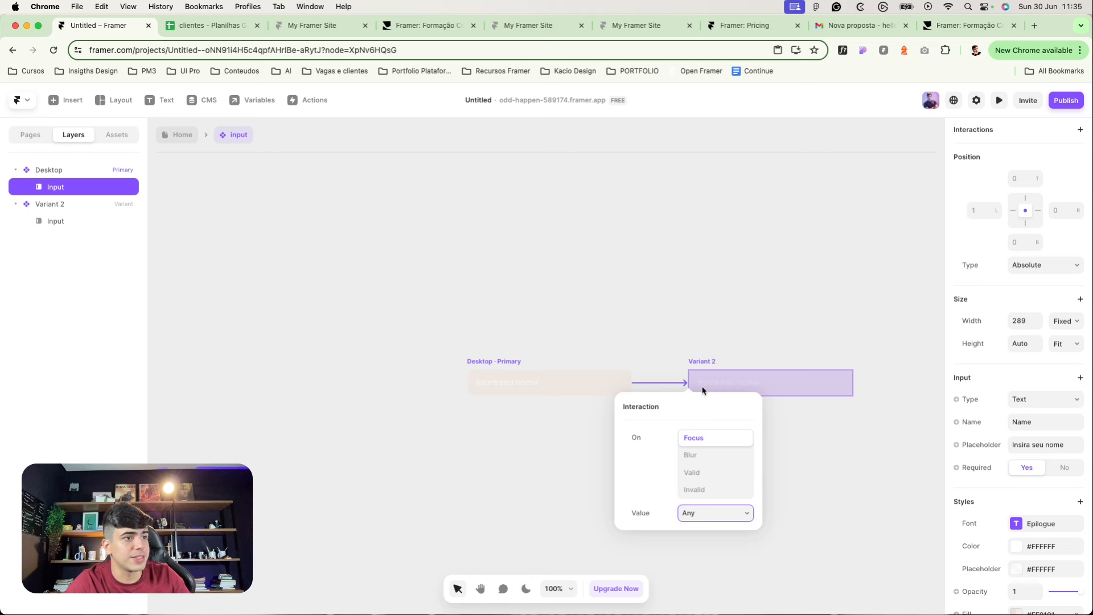
pyautogui.scroll(5, 746, 373)
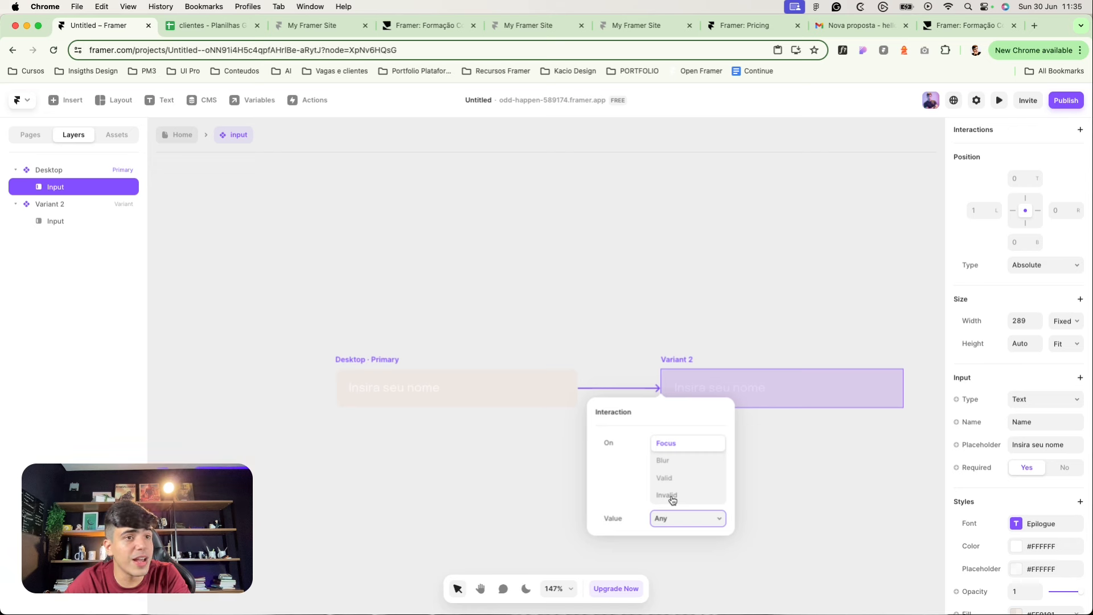
pyautogui.click(371, 290)
# Step: Review the Desktop and Variant 2 frames and reselect the input layer inside Desktop
pyautogui.click(383, 330)
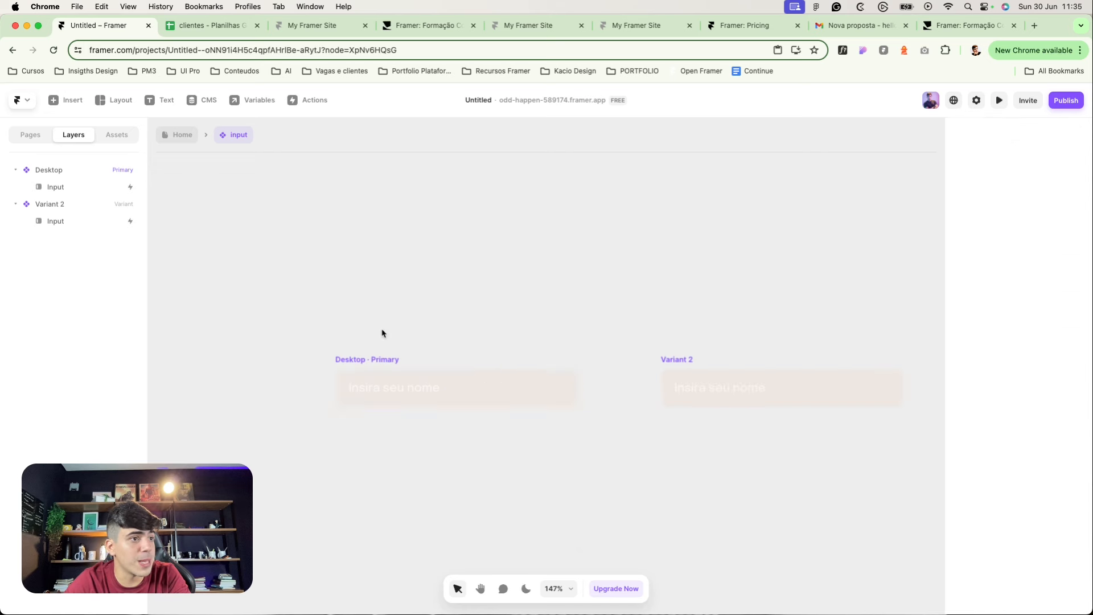
pyautogui.click(359, 362)
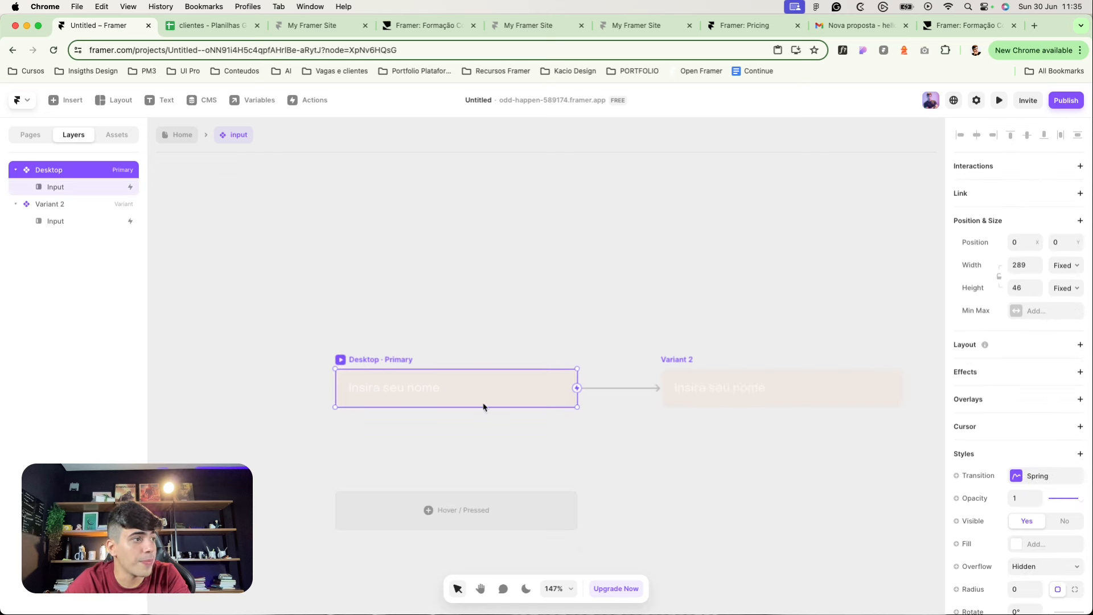
pyautogui.click(563, 377)
pyautogui.click(700, 326)
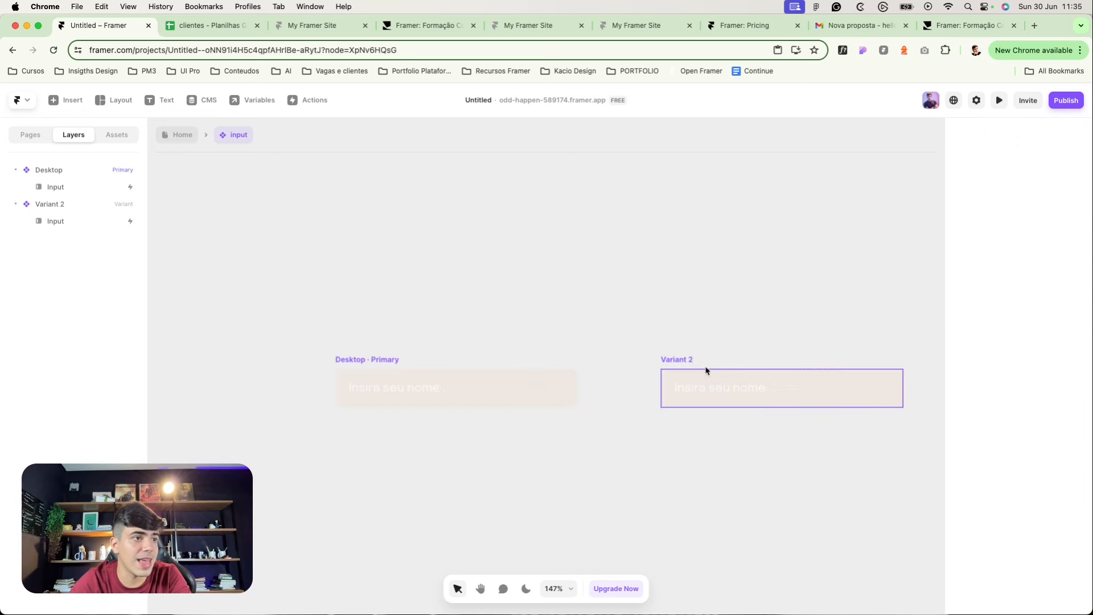
pyautogui.click(706, 370)
pyautogui.scroll(-3, 1090, 416)
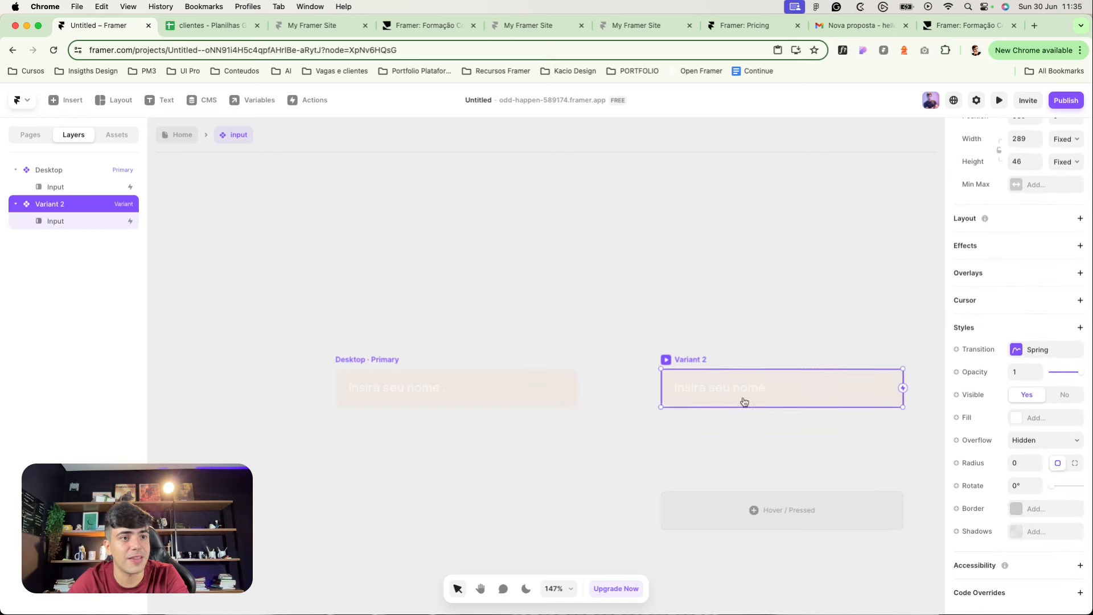
pyautogui.click(595, 345)
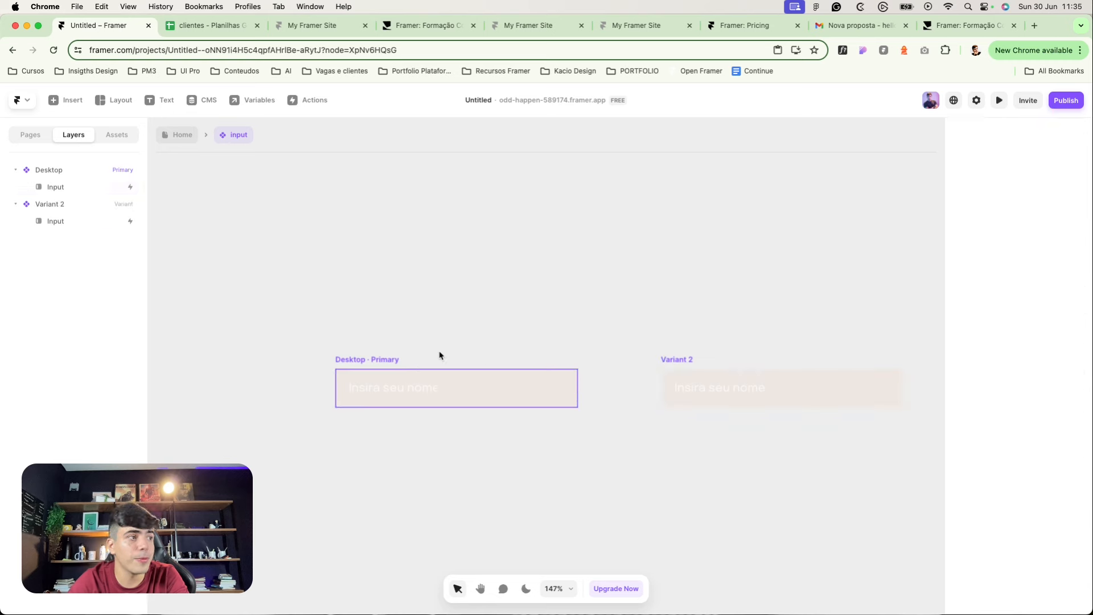
pyautogui.click(371, 360)
pyautogui.click(57, 192)
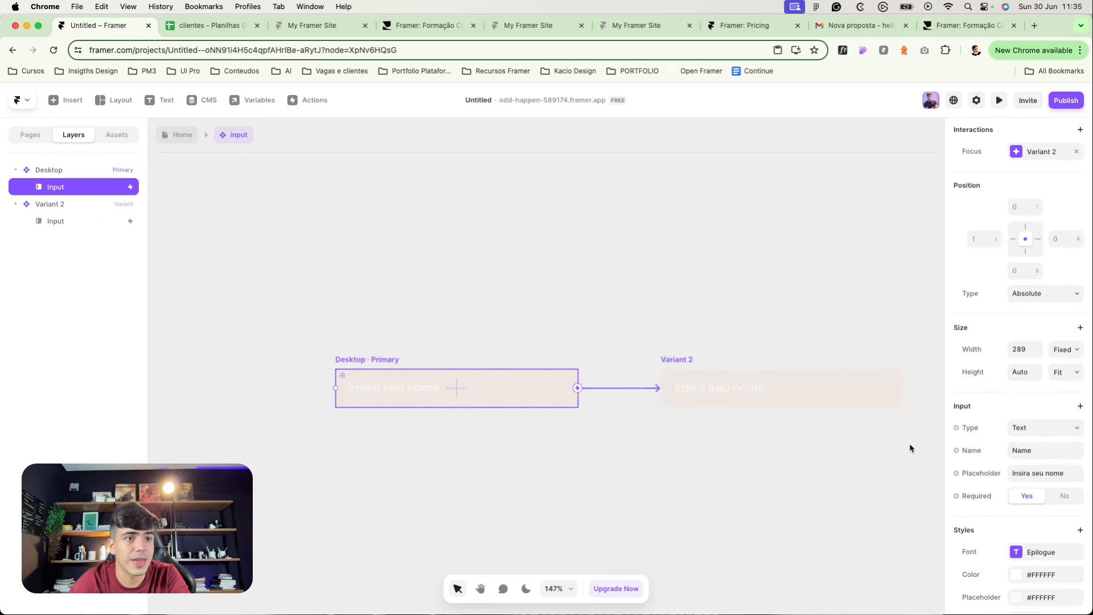
pyautogui.scroll(-2, 1070, 495)
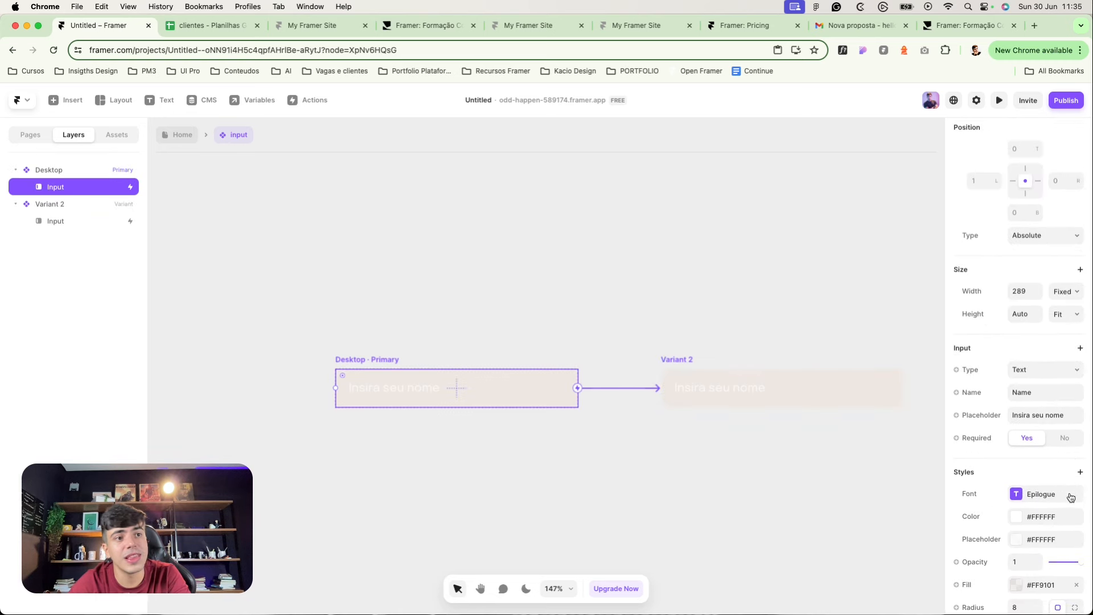
pyautogui.scroll(-1, 1070, 495)
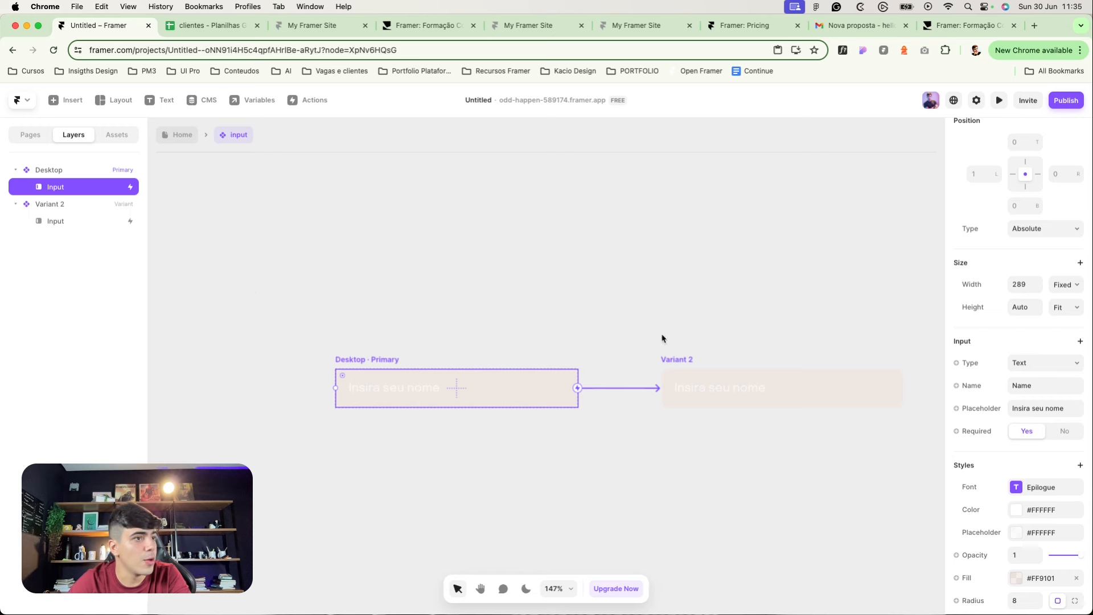
# Step: Add a 'Name' text label and move it into the Desktop variant
pyautogui.click(179, 105)
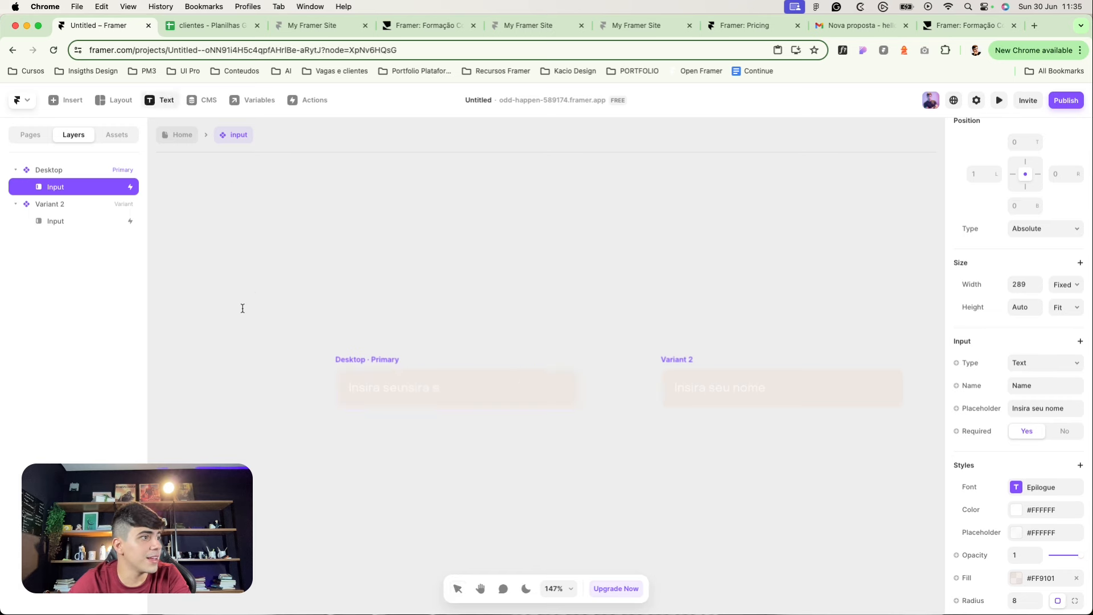
pyautogui.click(390, 369)
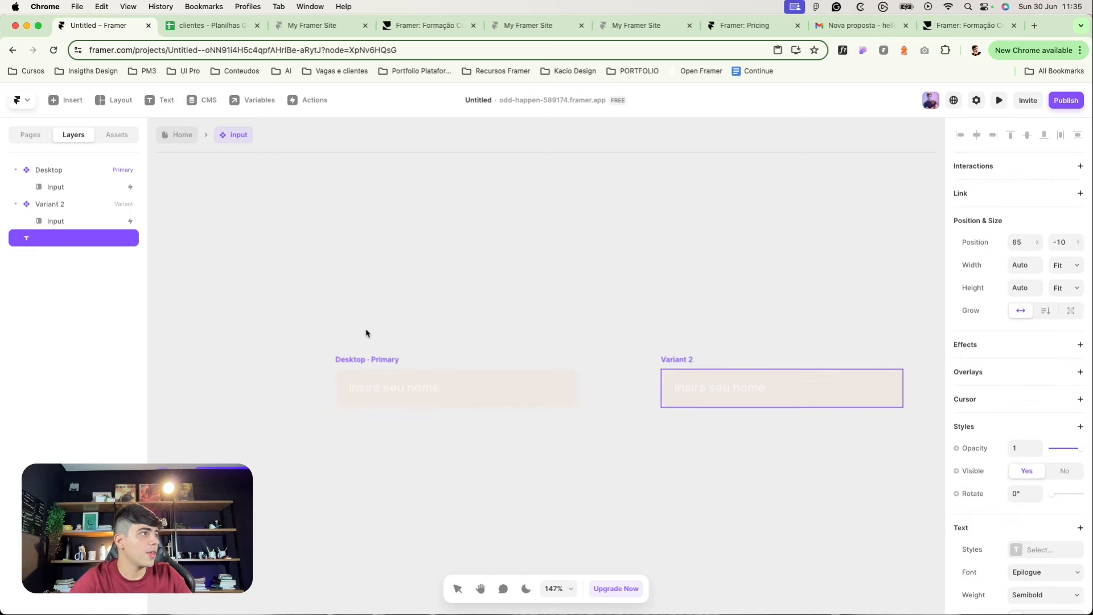
pyautogui.write('Name')
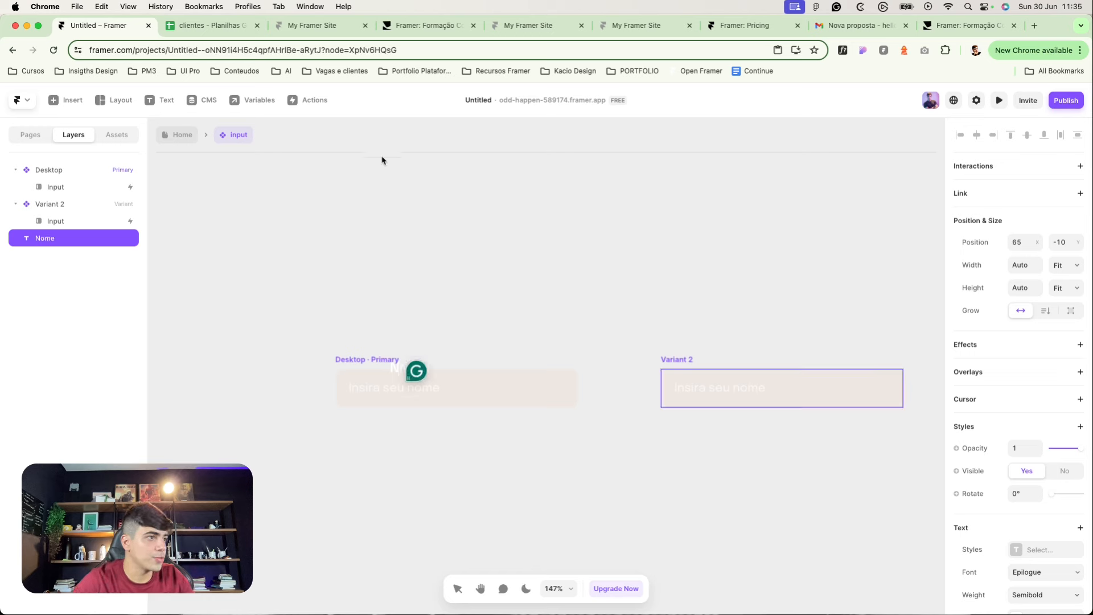
pyautogui.press('super+z')
pyautogui.click(378, 359)
pyautogui.press('super+shift+z')
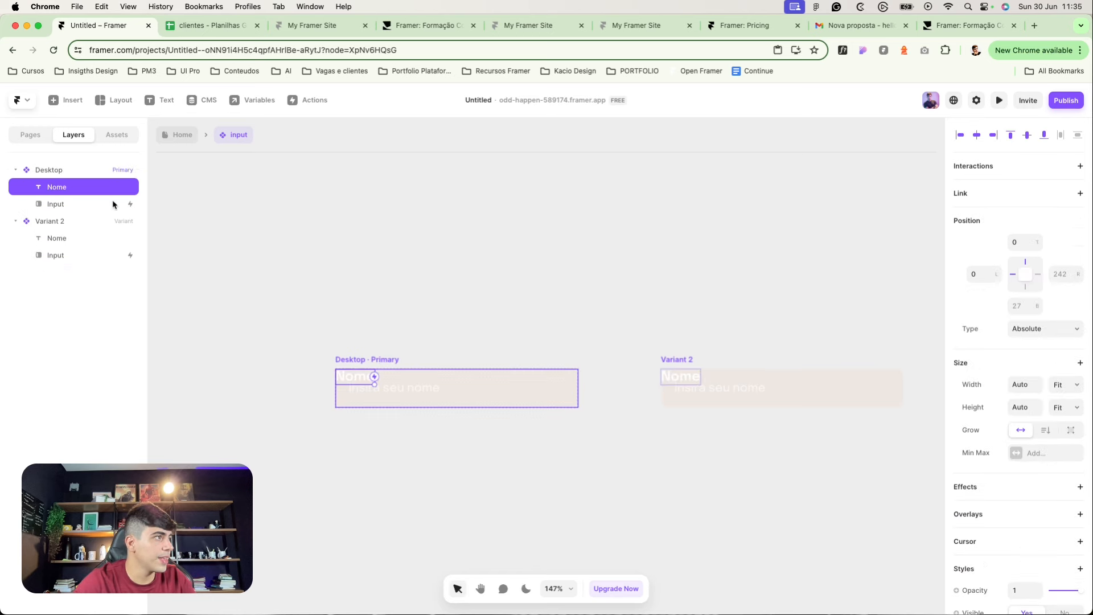
# Step: Give the Desktop variant a vertical stack layout, fit-content height and left alignment
pyautogui.click(71, 170)
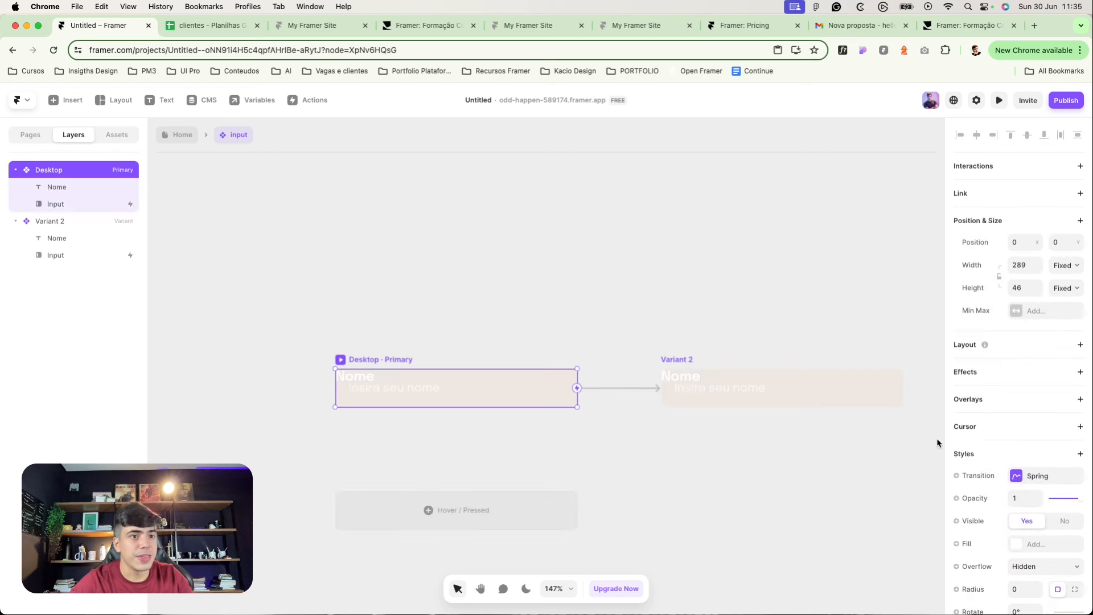
pyautogui.scroll(-3, 1037, 495)
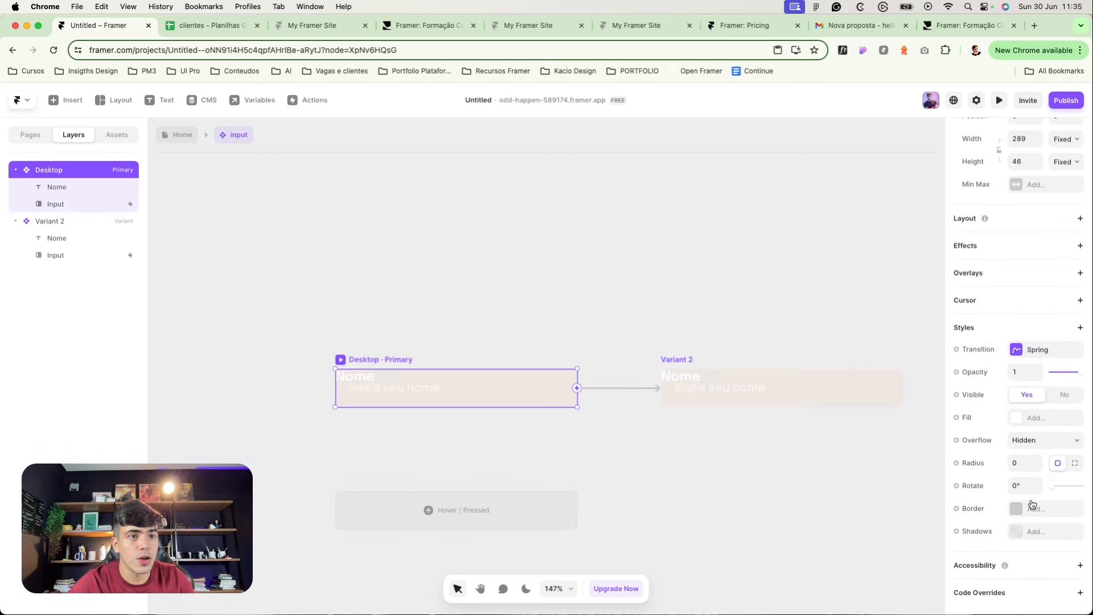
pyautogui.click(1014, 221)
pyautogui.click(1066, 264)
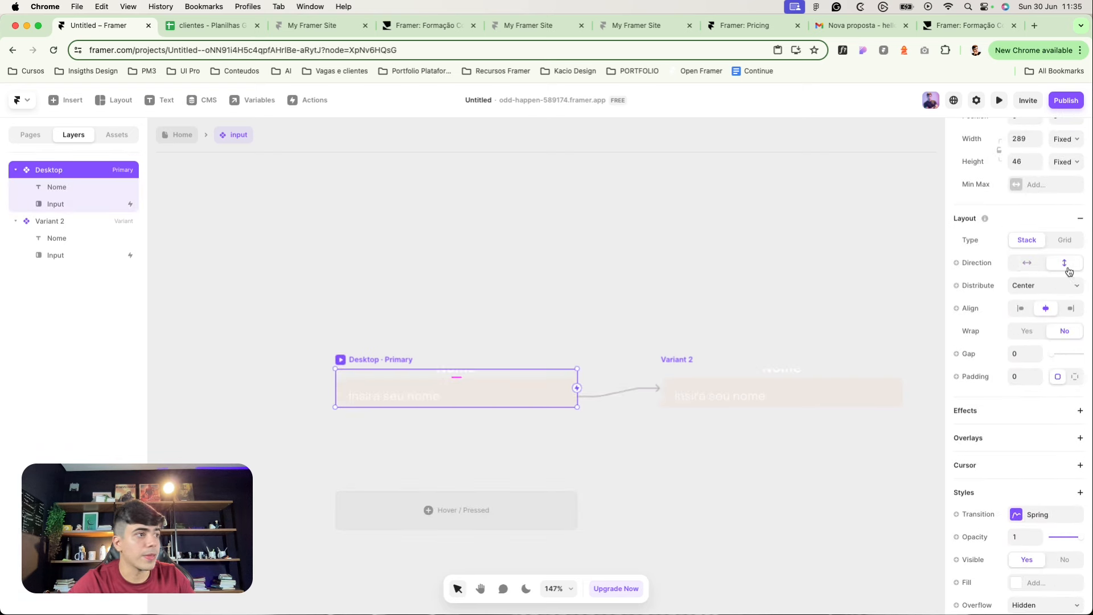
pyautogui.click(1059, 167)
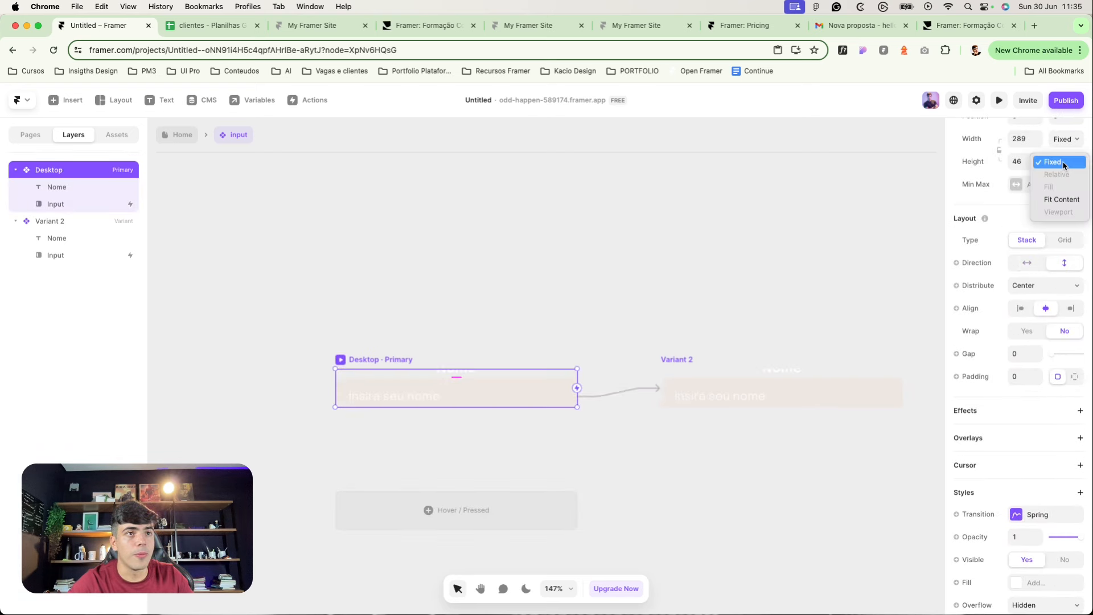
pyautogui.click(1064, 194)
pyautogui.click(1020, 308)
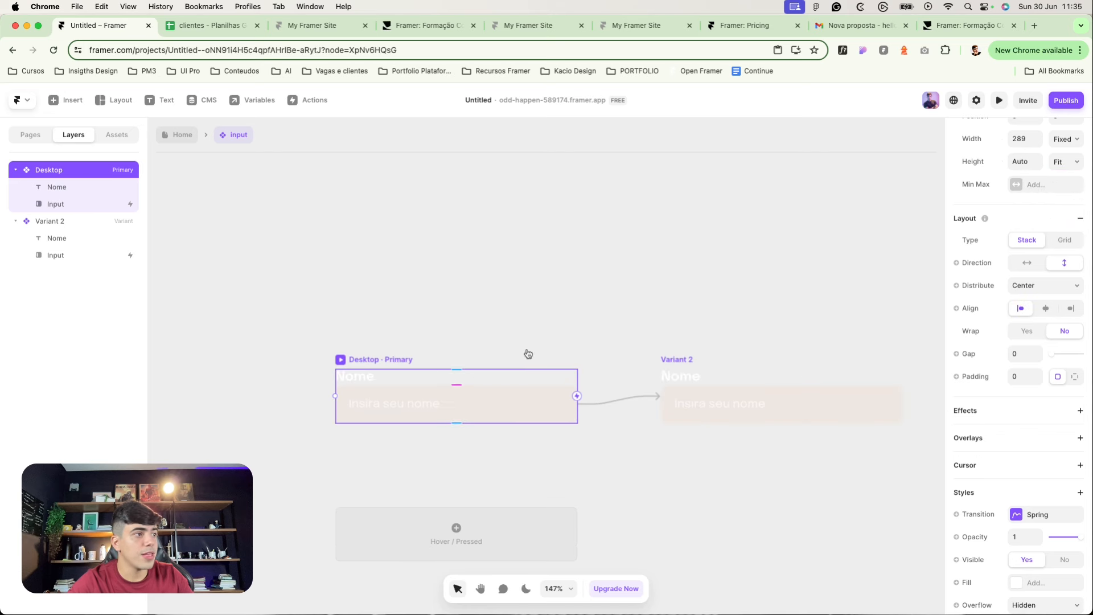
# Step: Hide the Nome label in the Desktop variant and keep it visible in Variant 2
pyautogui.click(642, 374)
pyautogui.click(678, 377)
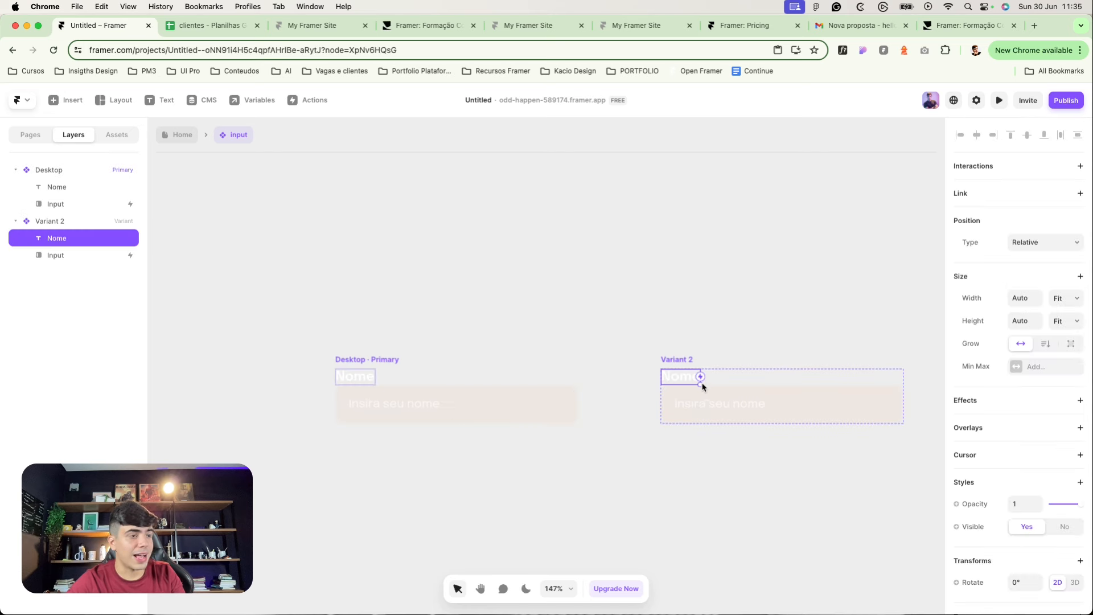
pyautogui.click(358, 377)
pyautogui.click(1065, 525)
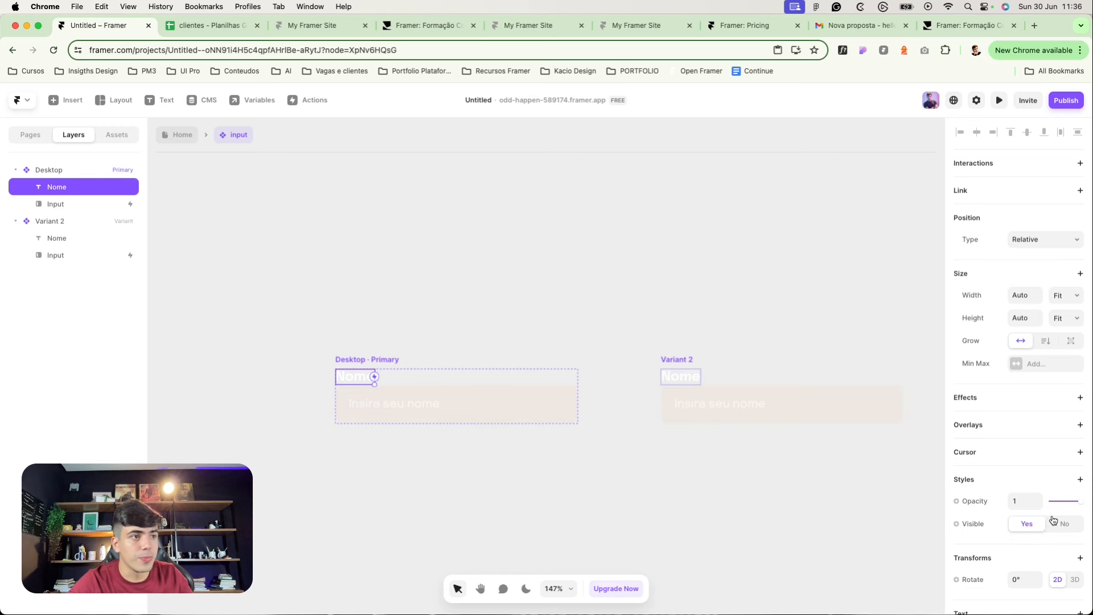
pyautogui.click(675, 359)
pyautogui.press('Return')
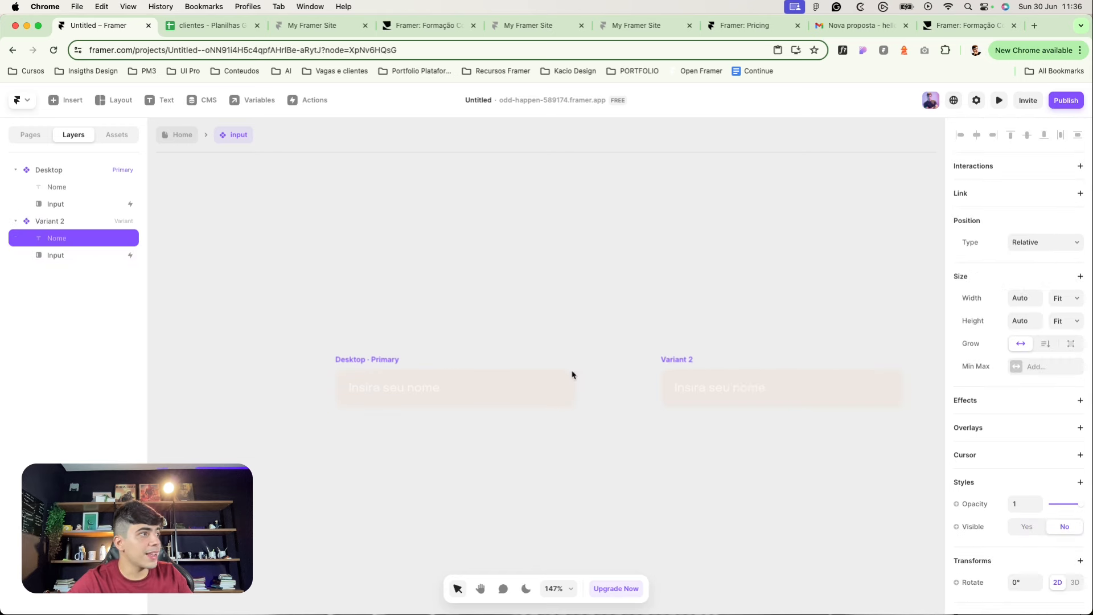
pyautogui.click(1014, 526)
# Step: Switch the Desktop variant's height to fixed and drag it taller
pyautogui.click(703, 334)
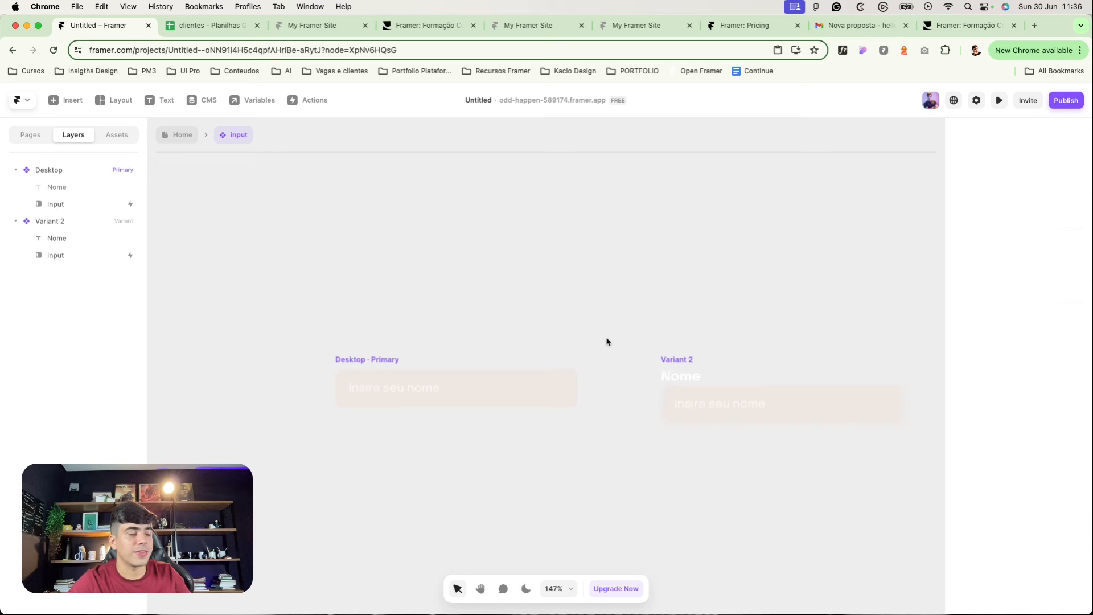
pyautogui.click(371, 359)
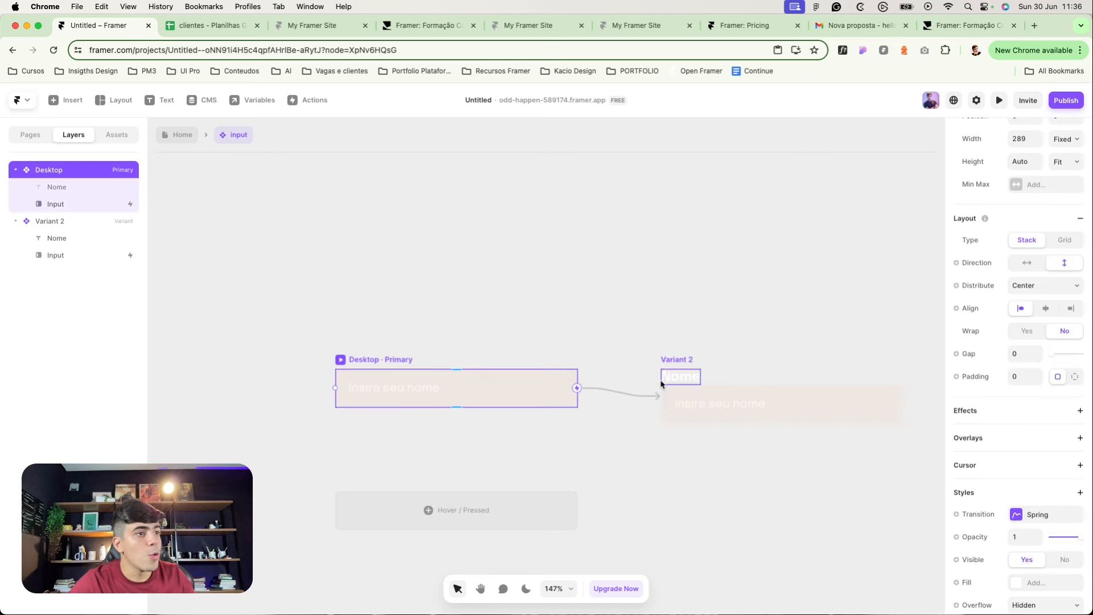
pyautogui.click(671, 359)
pyautogui.click(433, 365)
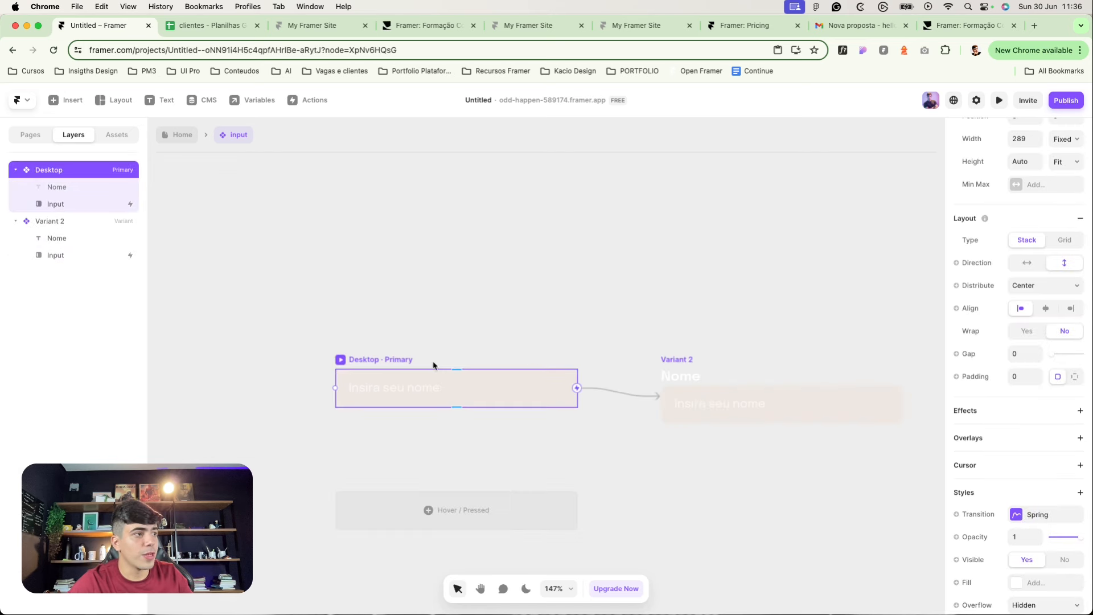
pyautogui.click(1067, 143)
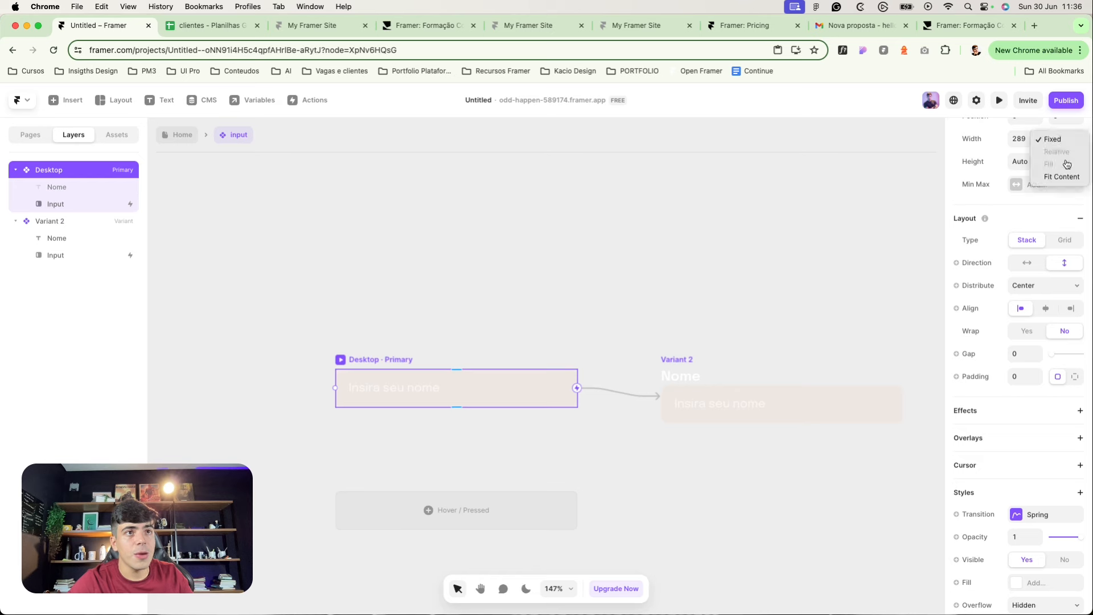
pyautogui.click(1054, 163)
pyautogui.click(1054, 161)
pyautogui.click(1051, 125)
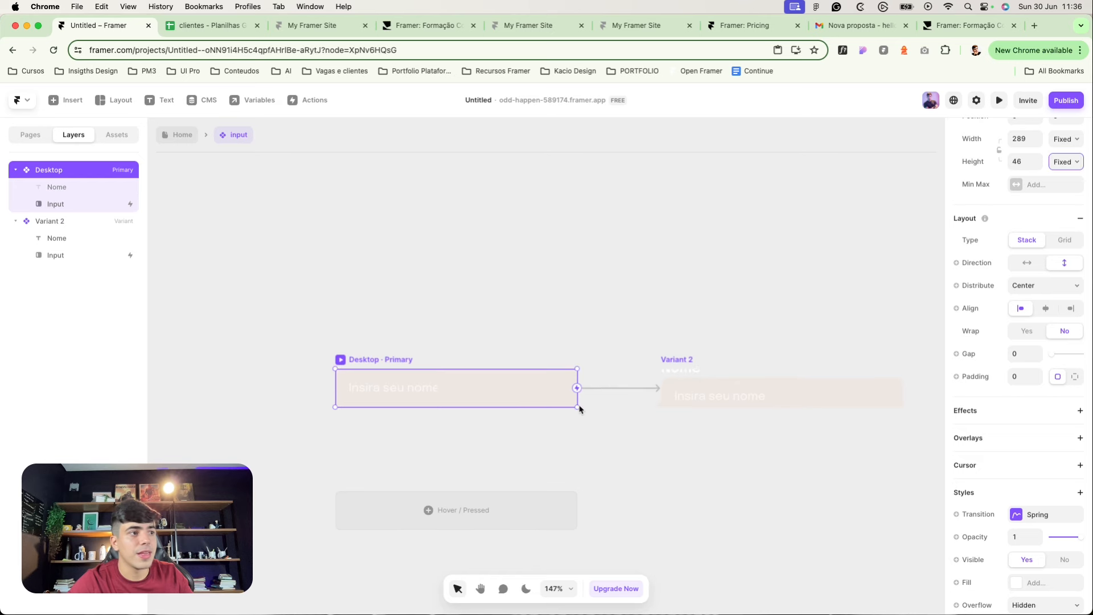
pyautogui.moveTo(555, 407); pyautogui.dragTo(553, 431)
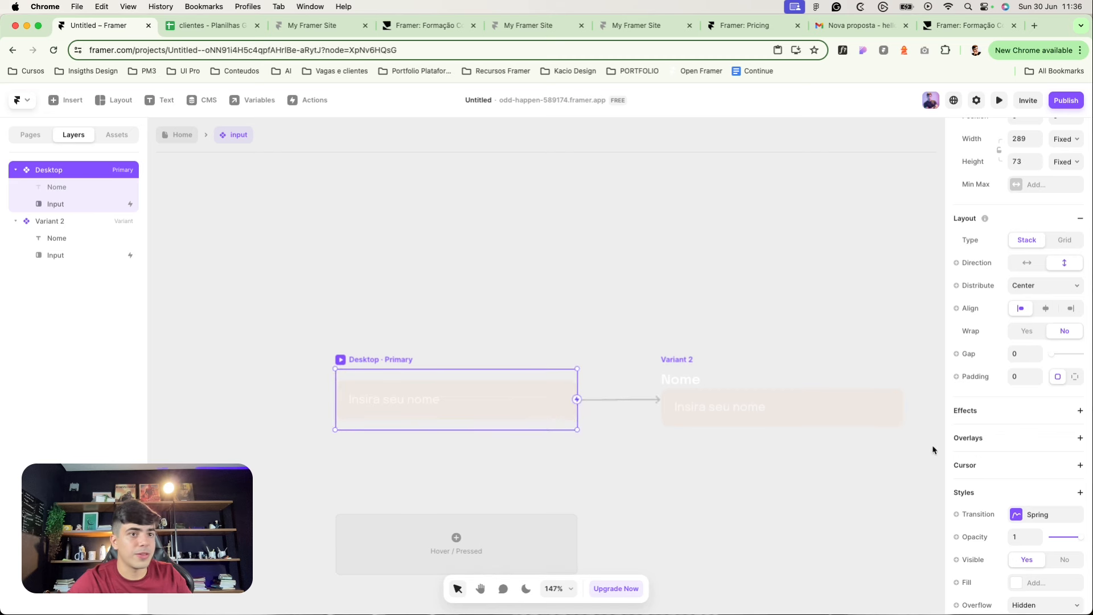
# Step: Set the gap between the label and the input, trying 10 and then 14
pyautogui.write('10')
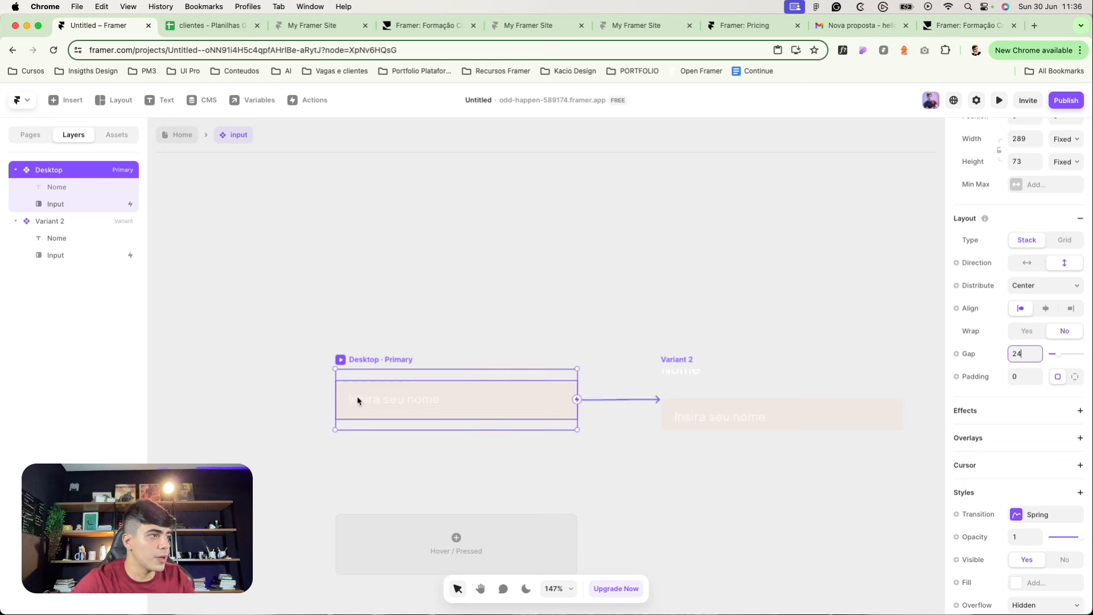
pyautogui.click(359, 378)
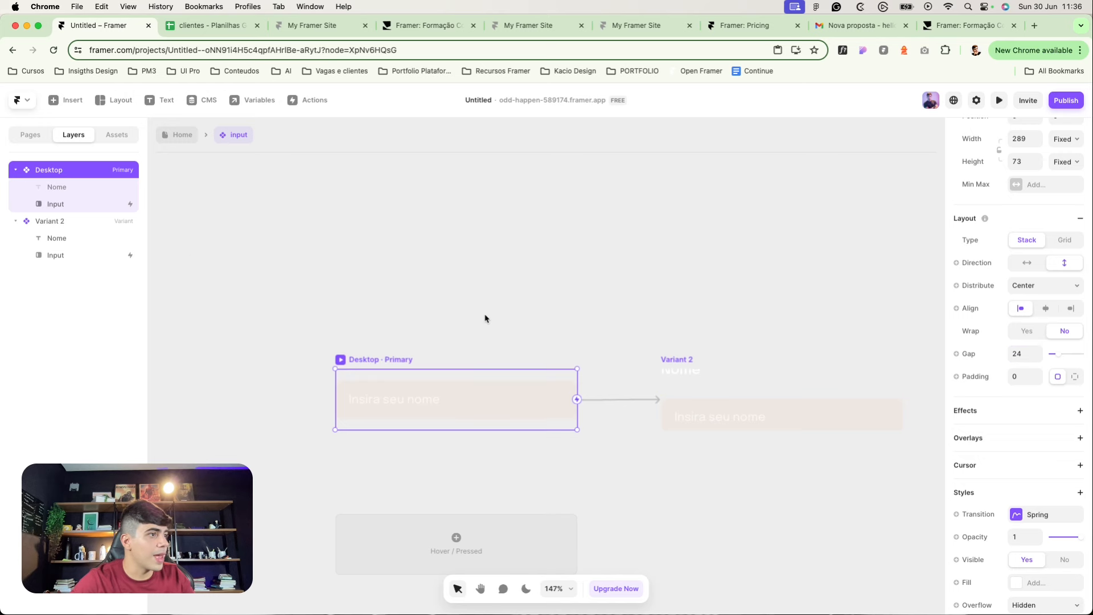
pyautogui.click(1011, 354)
pyautogui.write('14')
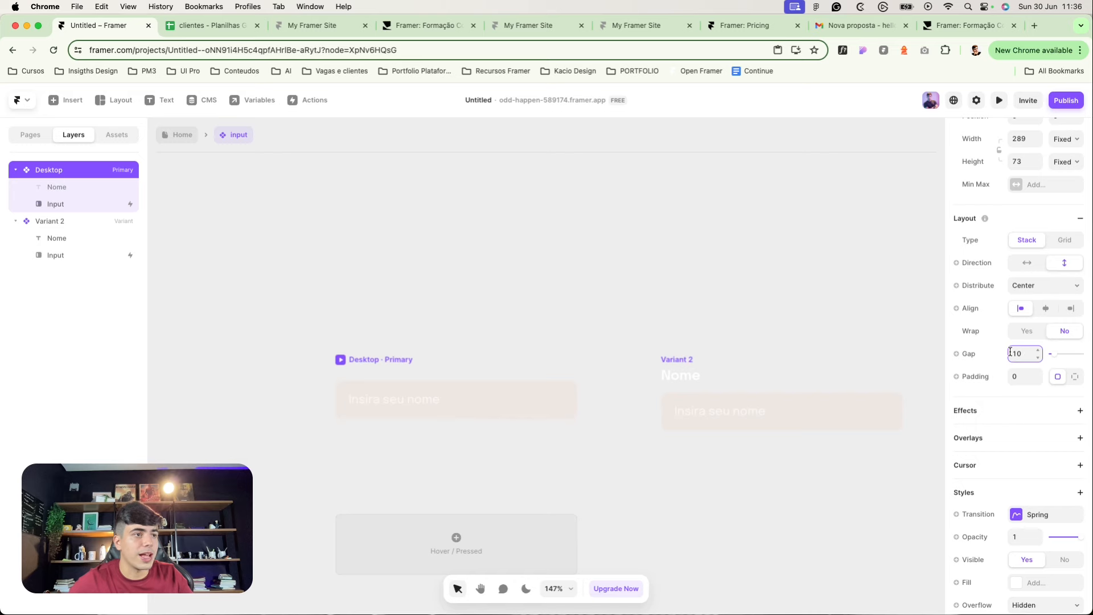
pyautogui.click(666, 289)
pyautogui.click(391, 360)
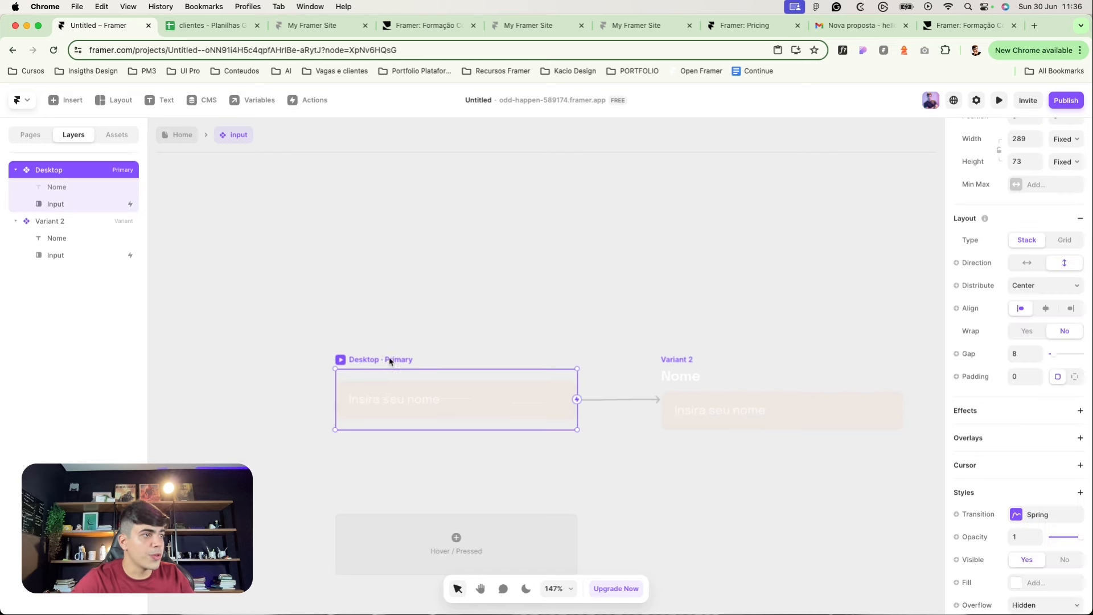
pyautogui.click(520, 306)
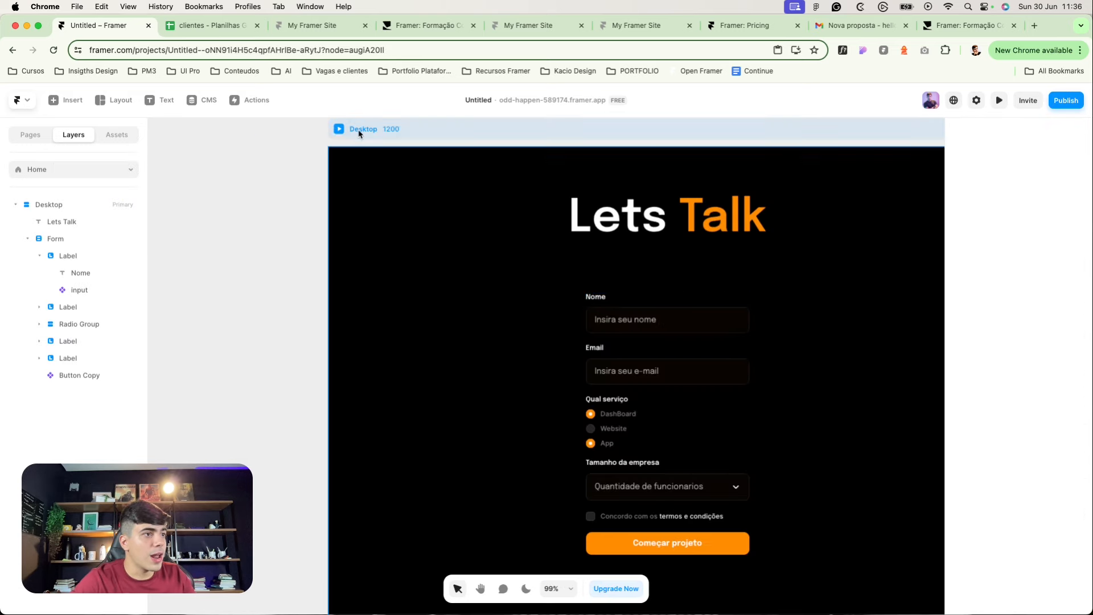
# Step: Delete the form's separate Nome label and preview the name field's focus behavior
pyautogui.click(334, 132)
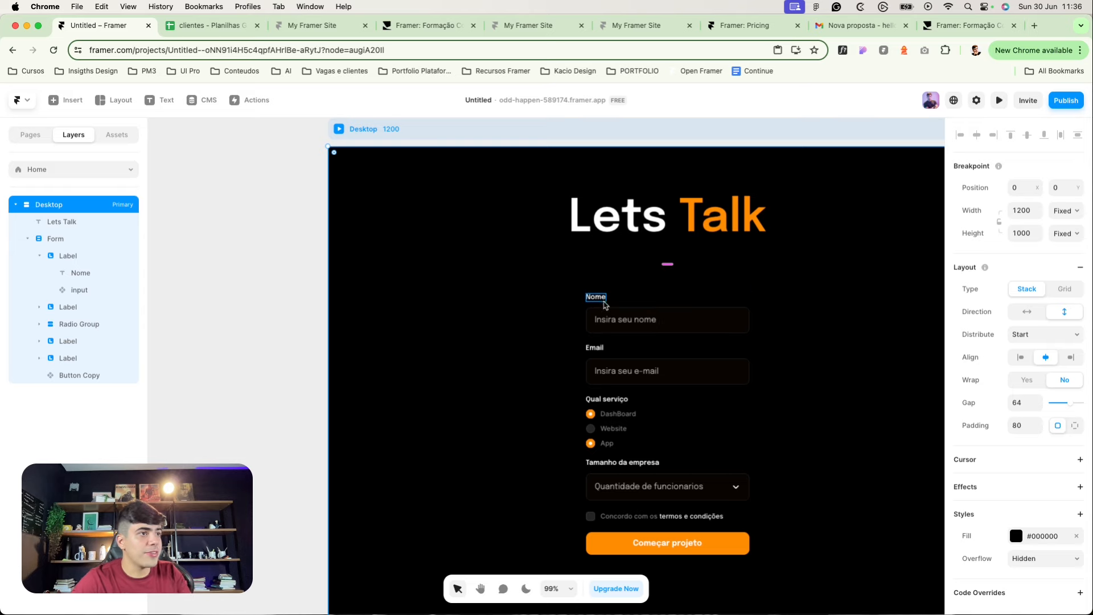
pyautogui.click(598, 297)
pyautogui.press('BackSpace')
pyautogui.click(339, 129)
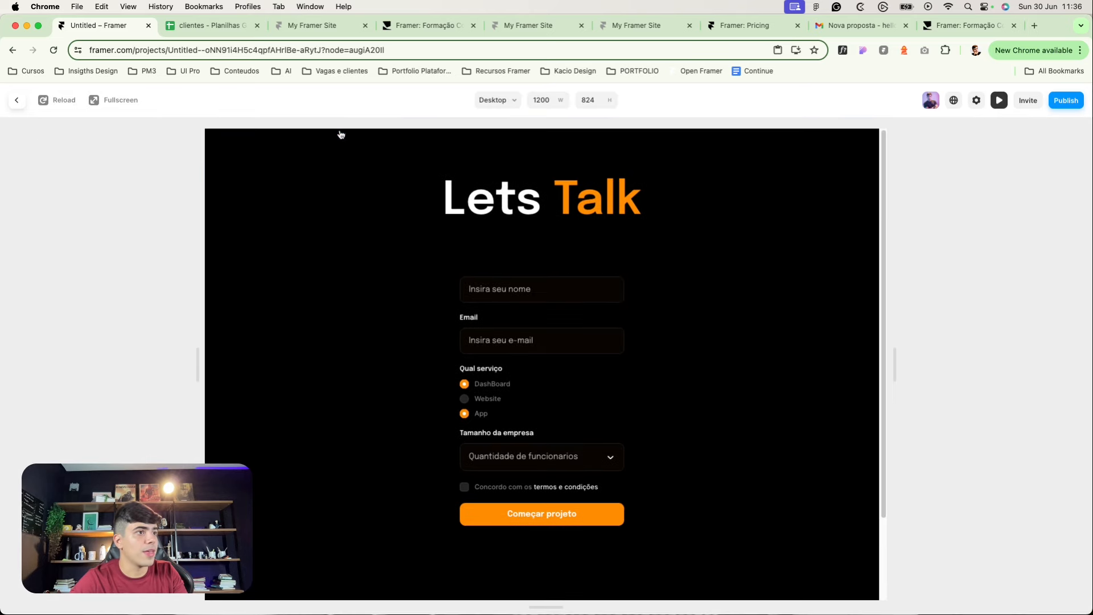
pyautogui.click(509, 301)
pyautogui.click(403, 283)
pyautogui.click(489, 282)
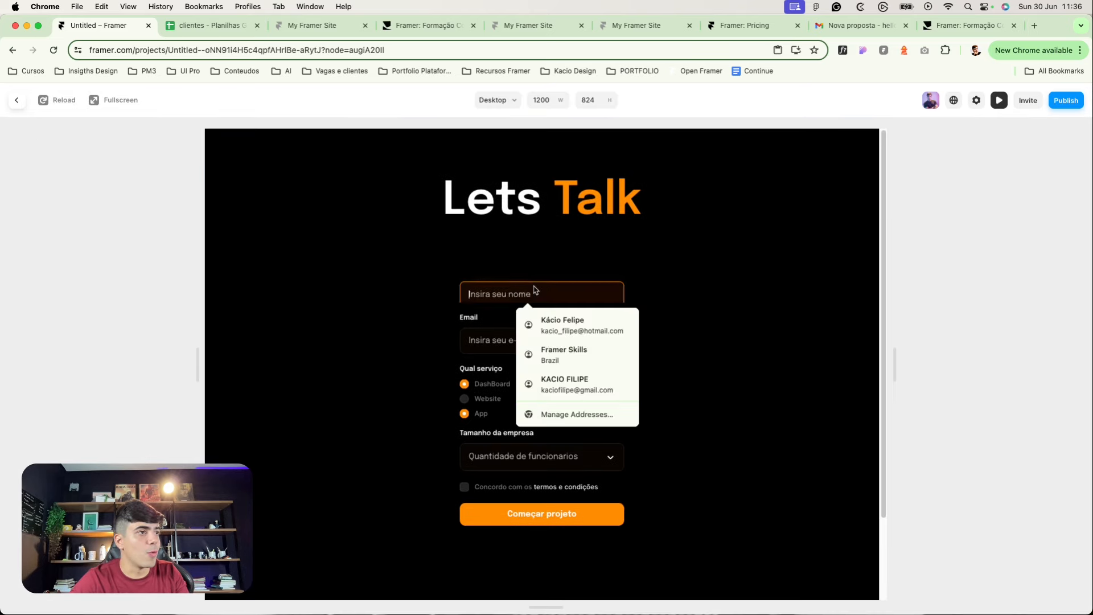
pyautogui.click(426, 294)
pyautogui.click(493, 297)
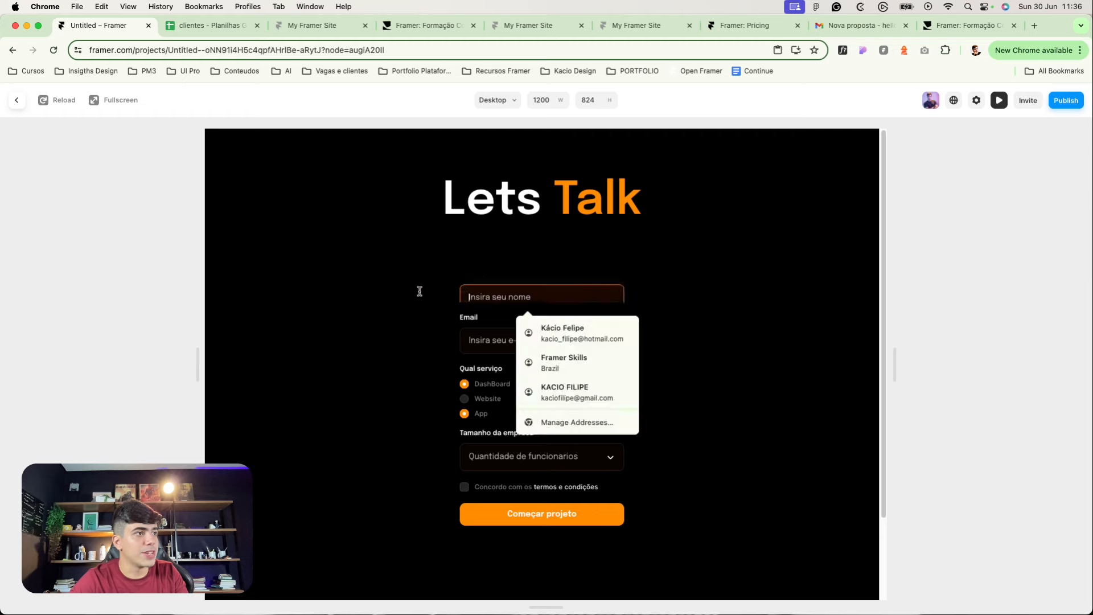
pyautogui.click(420, 290)
pyautogui.click(491, 295)
pyautogui.click(16, 100)
# Step: Copy the name input component, paste it at the bottom of the Form, and preview it
pyautogui.click(595, 297)
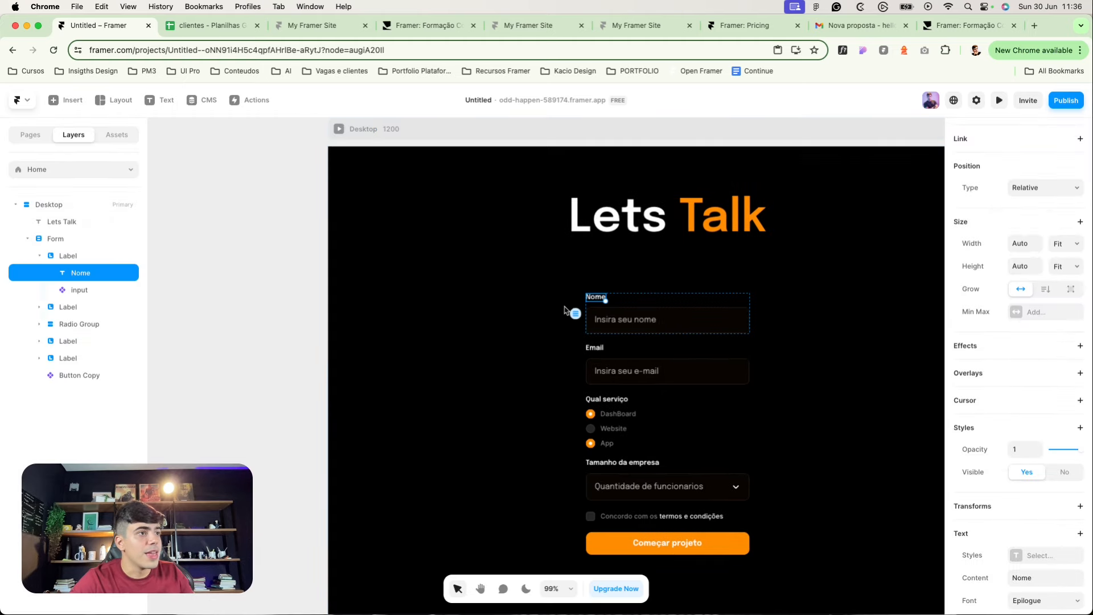
pyautogui.click(636, 314)
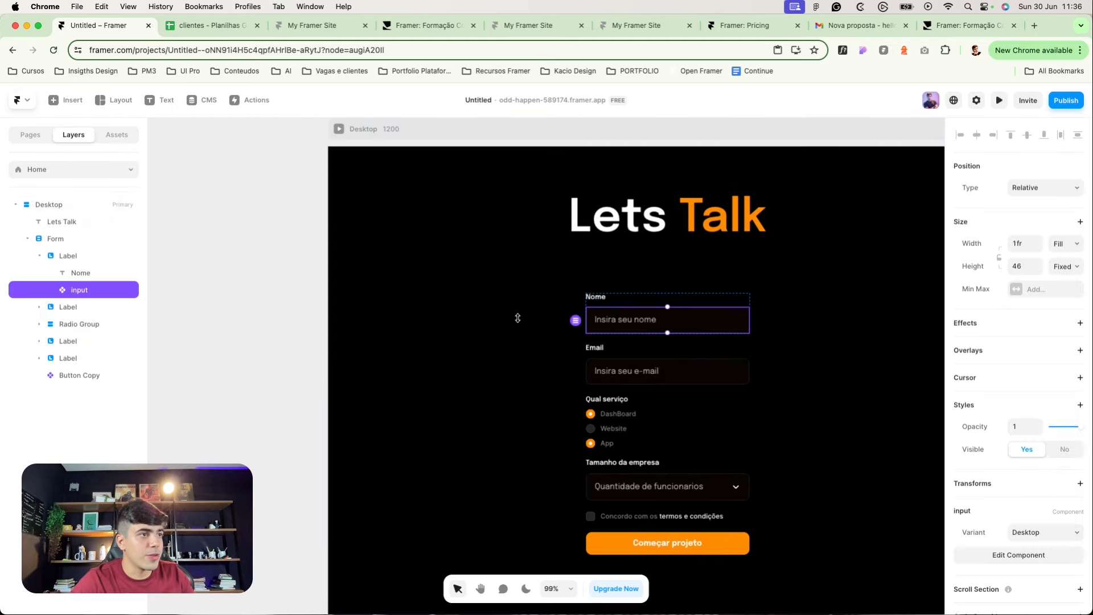
pyautogui.press('super+c')
pyautogui.scroll(-3, 569, 444)
pyautogui.click(581, 454)
pyautogui.press('super+v')
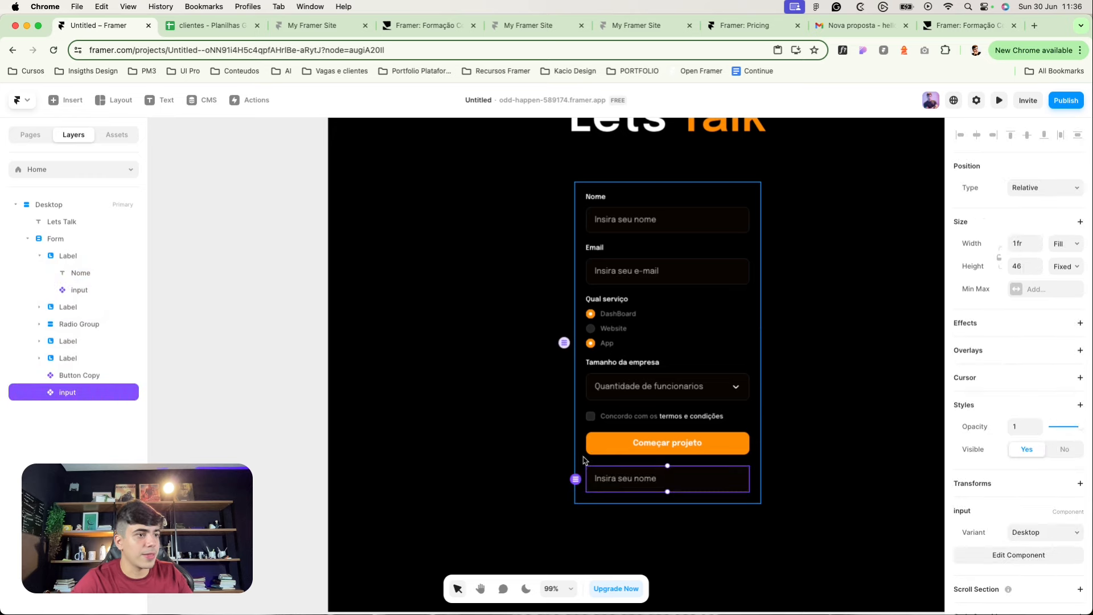
pyautogui.scroll(3, 427, 320)
pyautogui.press('super+p')
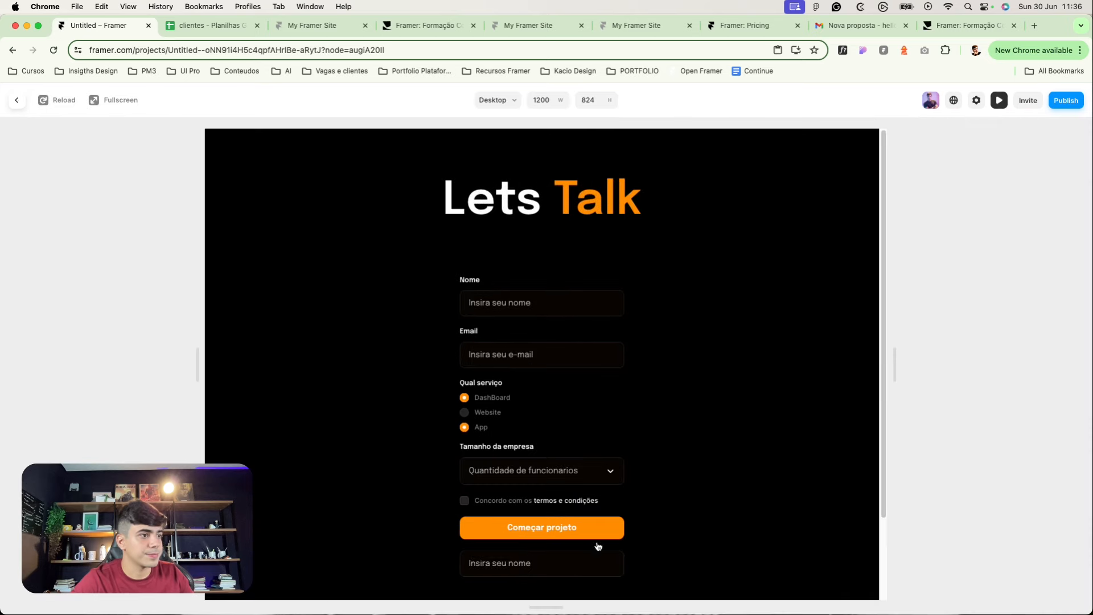
pyautogui.click(560, 563)
pyautogui.click(24, 104)
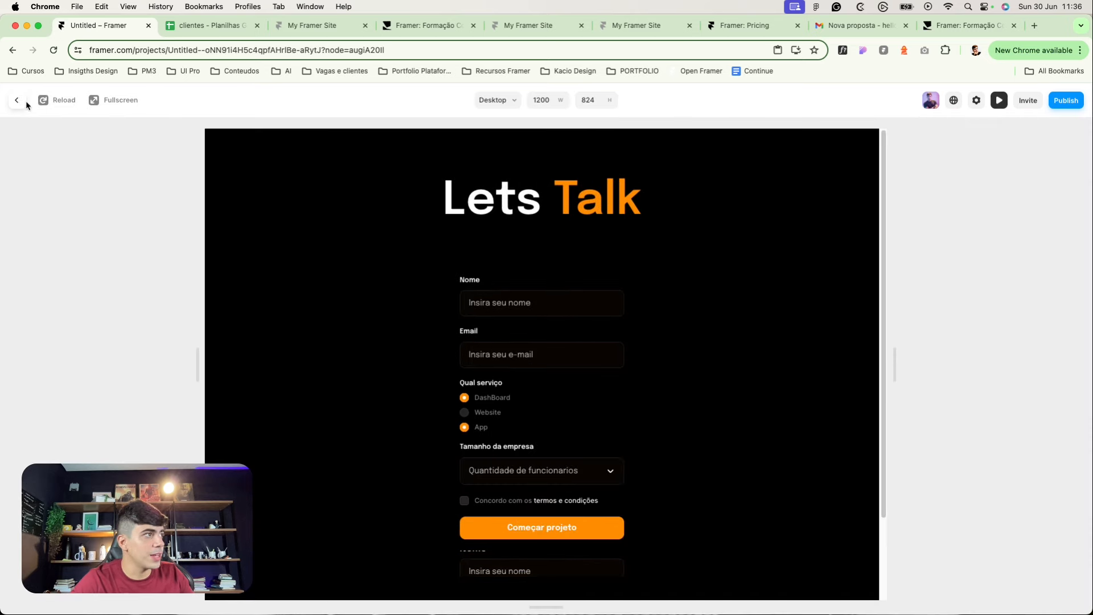
pyautogui.click(14, 107)
# Step: Set the input component's Variant 2 height to Fit Content and recheck it in preview
pyautogui.click(659, 568)
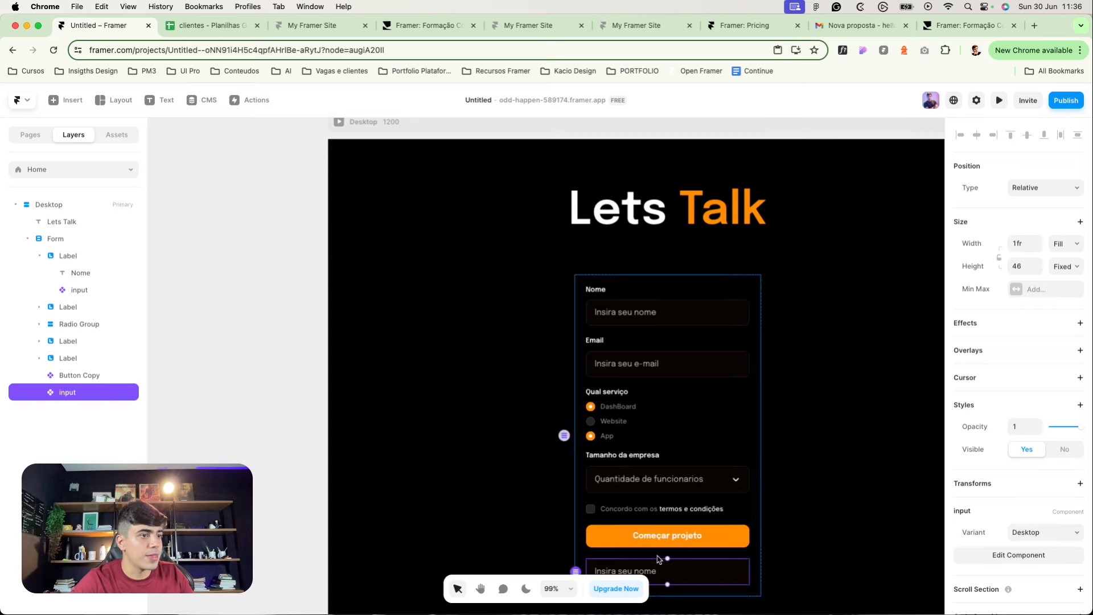
pyautogui.doubleClick(659, 568)
pyautogui.click(699, 354)
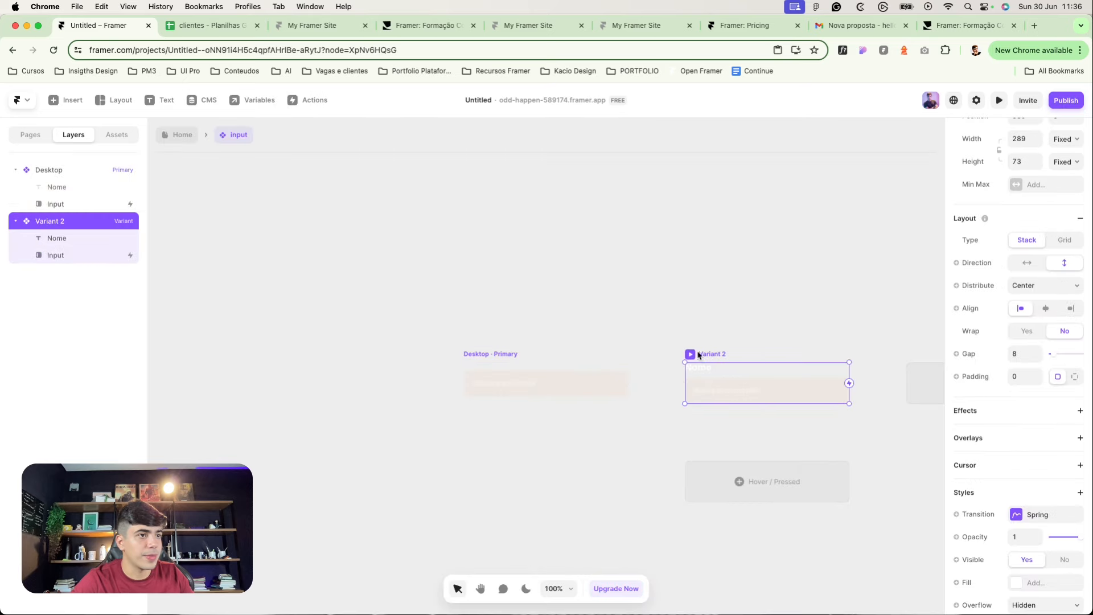
pyautogui.click(1065, 161)
pyautogui.click(1059, 201)
pyautogui.doubleClick(632, 288)
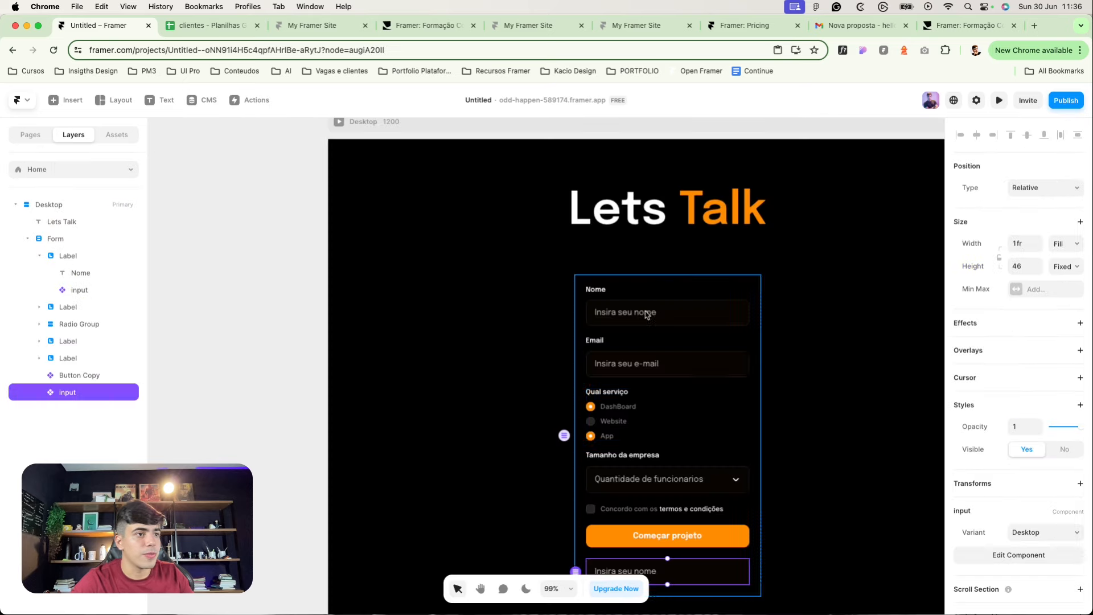
pyautogui.scroll(-2, 752, 408)
pyautogui.scroll(5, 399, 313)
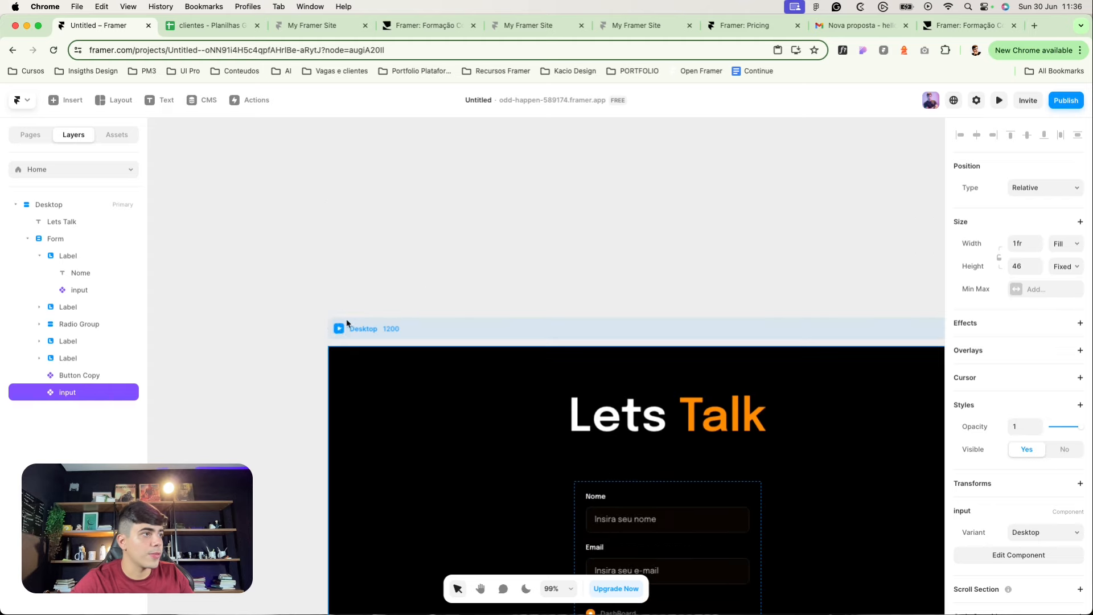
pyautogui.click(339, 328)
pyautogui.scroll(-3, 517, 399)
pyautogui.click(516, 473)
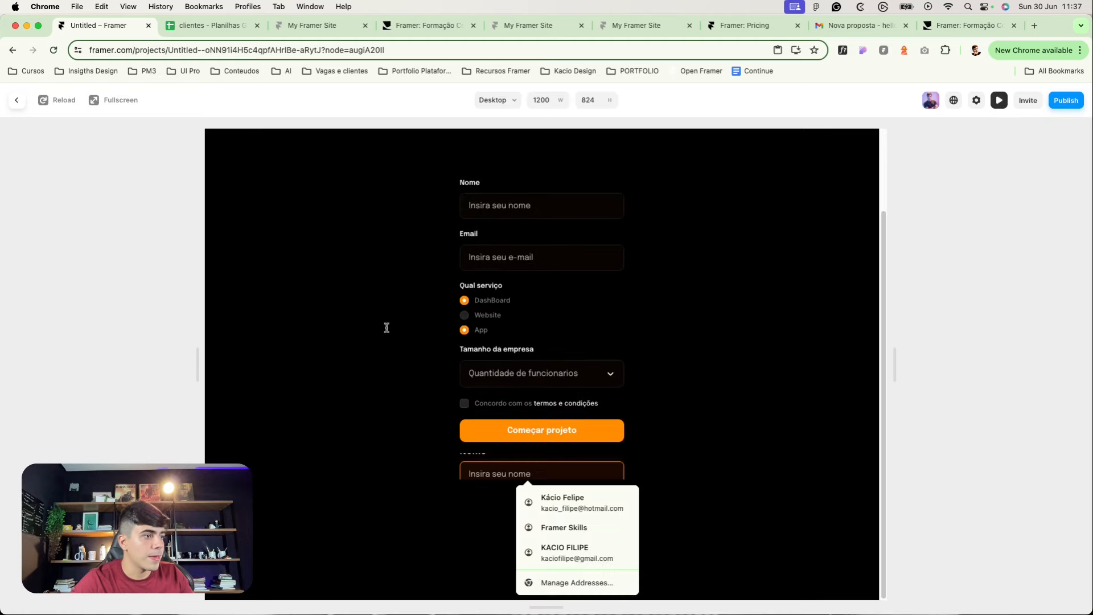
pyautogui.click(8, 107)
# Step: Set the bottom input instance's height to Fit Content and test it by typing a name in preview
pyautogui.click(279, 302)
pyautogui.scroll(-5, 560, 536)
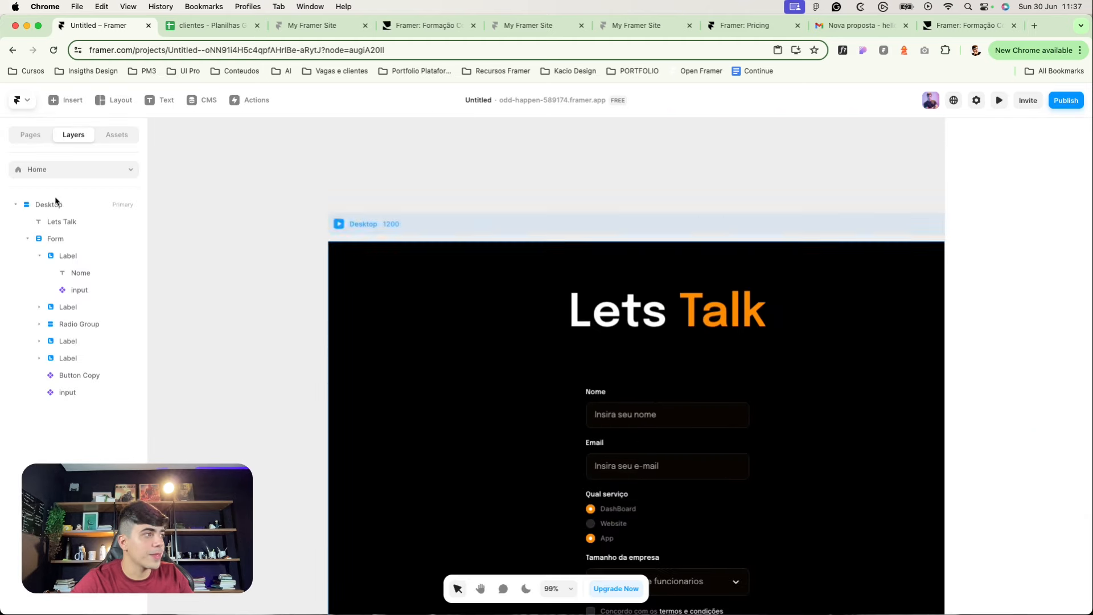
pyautogui.click(593, 428)
pyautogui.scroll(3, 564, 410)
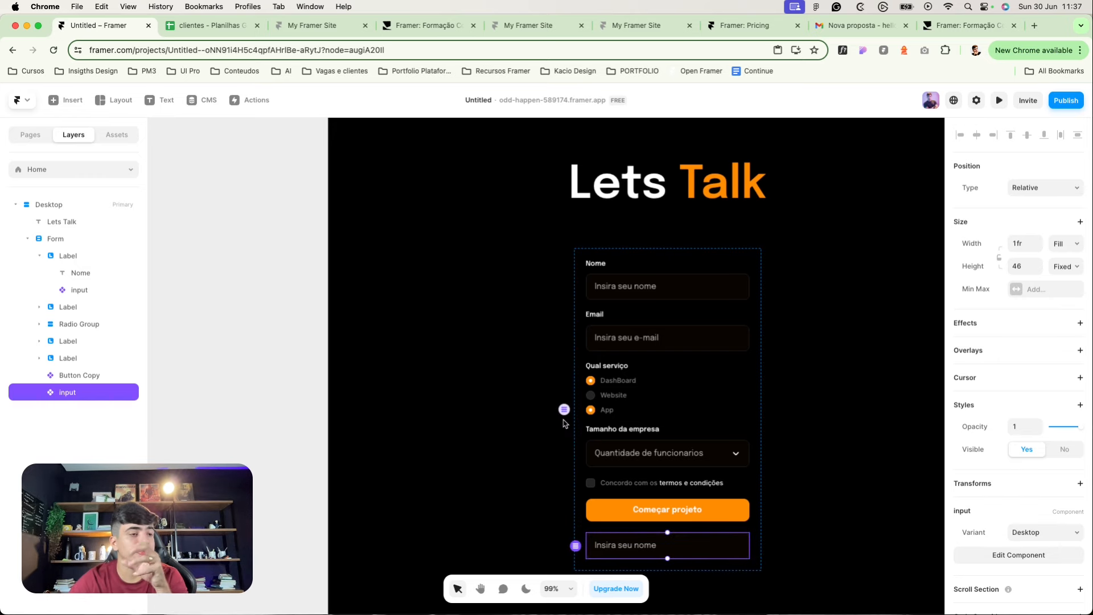
pyautogui.click(1075, 267)
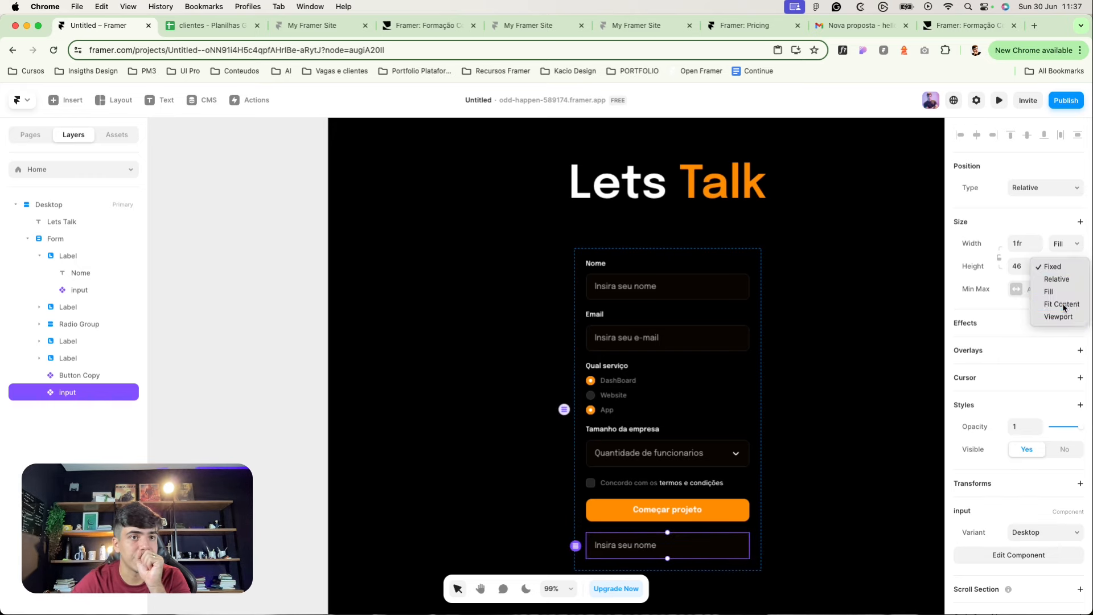
pyautogui.click(1062, 311)
pyautogui.scroll(1, 444, 188)
pyautogui.press('super+p')
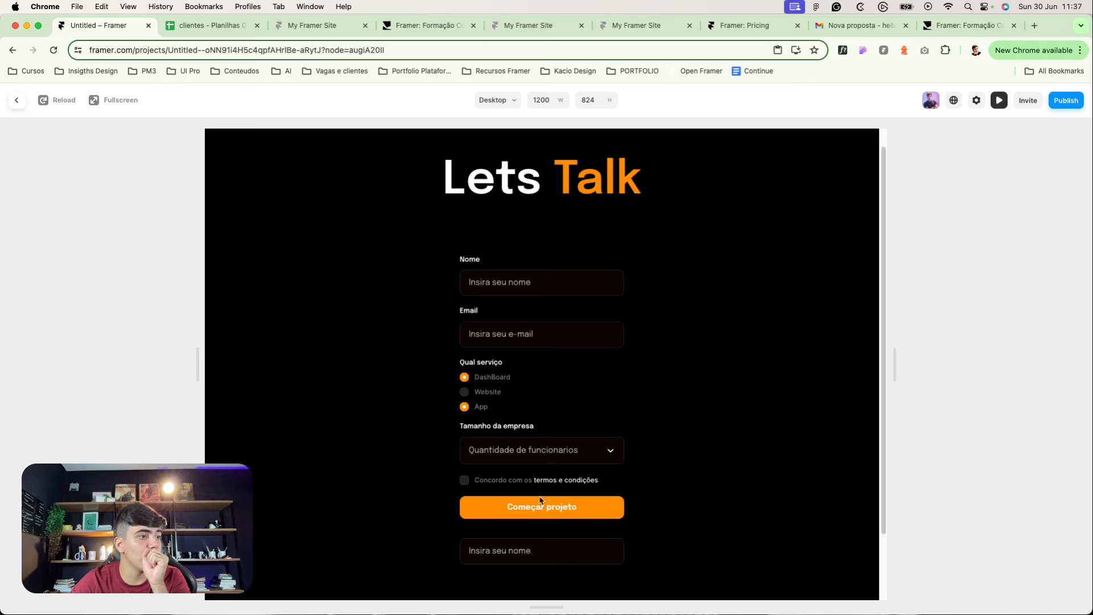
pyautogui.click(554, 555)
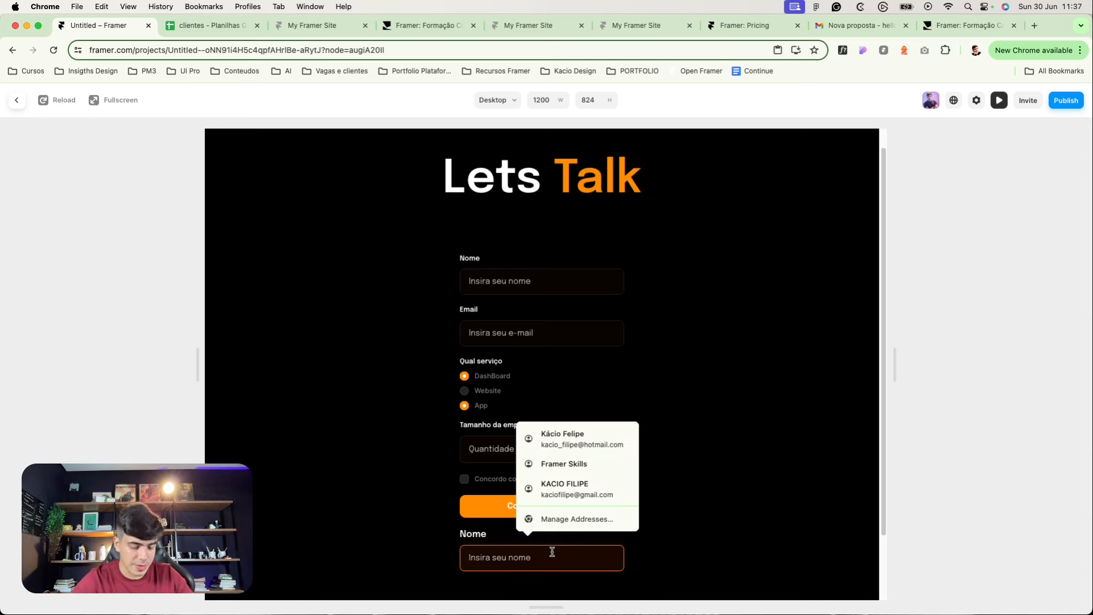
pyautogui.write('Kacio')
pyautogui.click(427, 527)
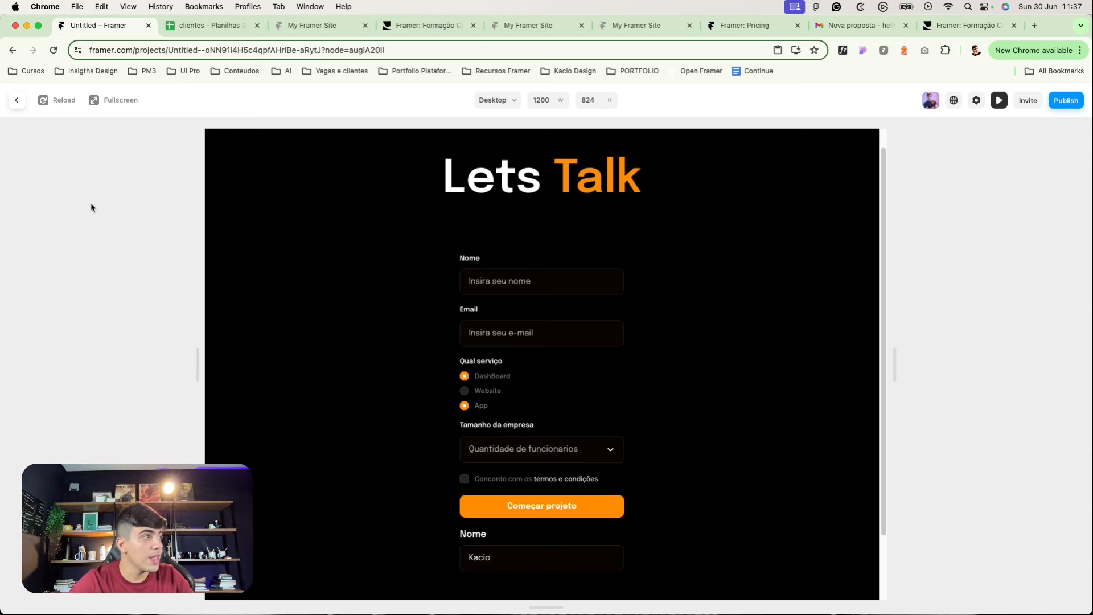
pyautogui.click(22, 108)
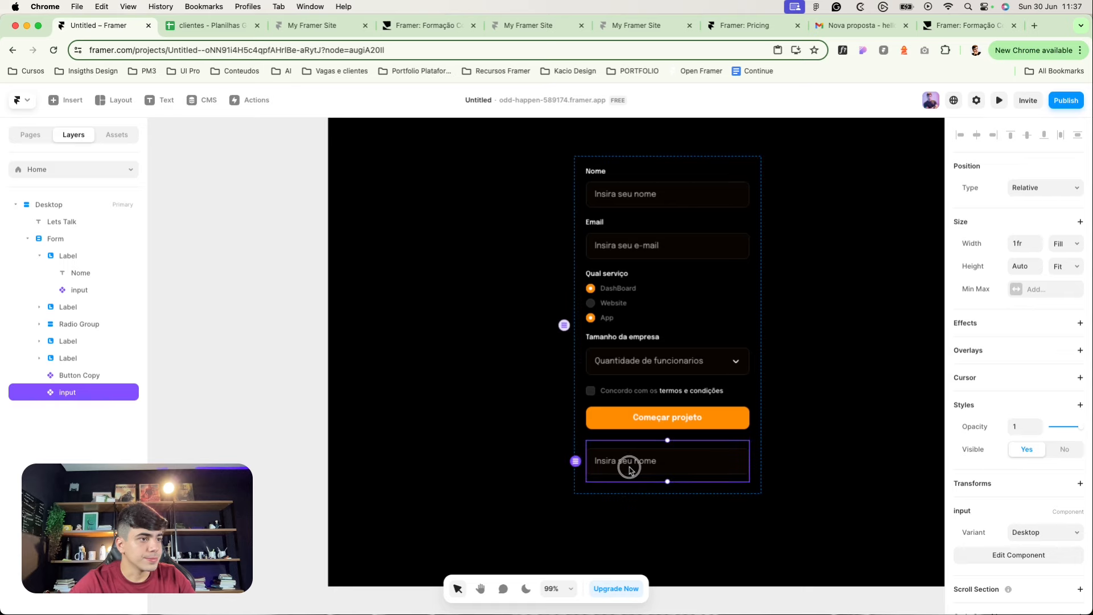
pyautogui.doubleClick(630, 464)
# Step: Add Variant 3 to the input component and connect the Desktop input to it, value condition Any
pyautogui.hscroll(6, 604, 348)
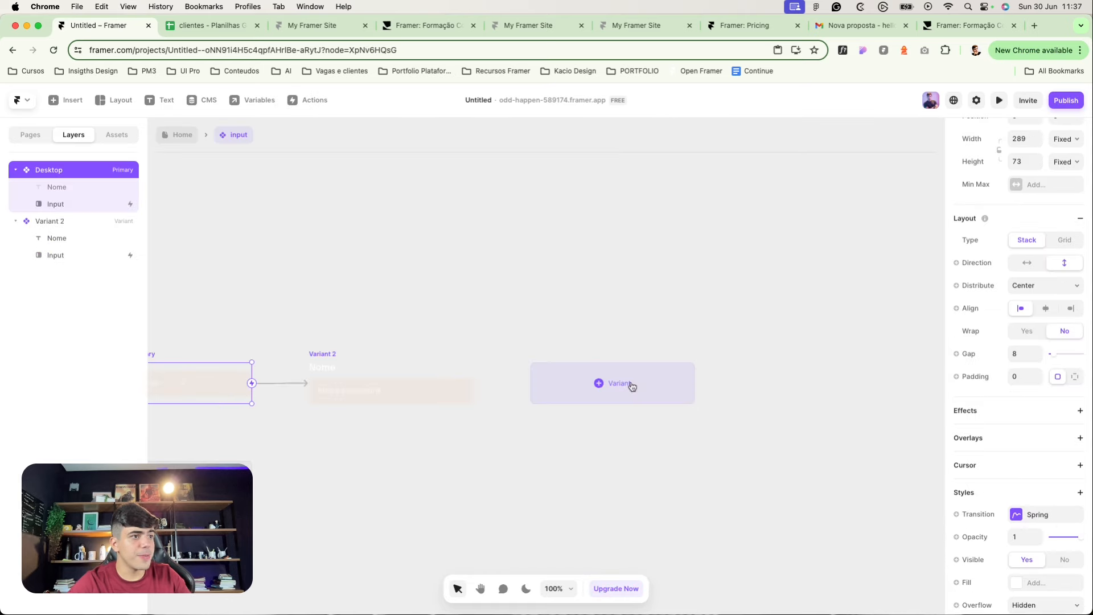
pyautogui.click(630, 385)
pyautogui.click(412, 334)
pyautogui.hscroll(-5, 413, 373)
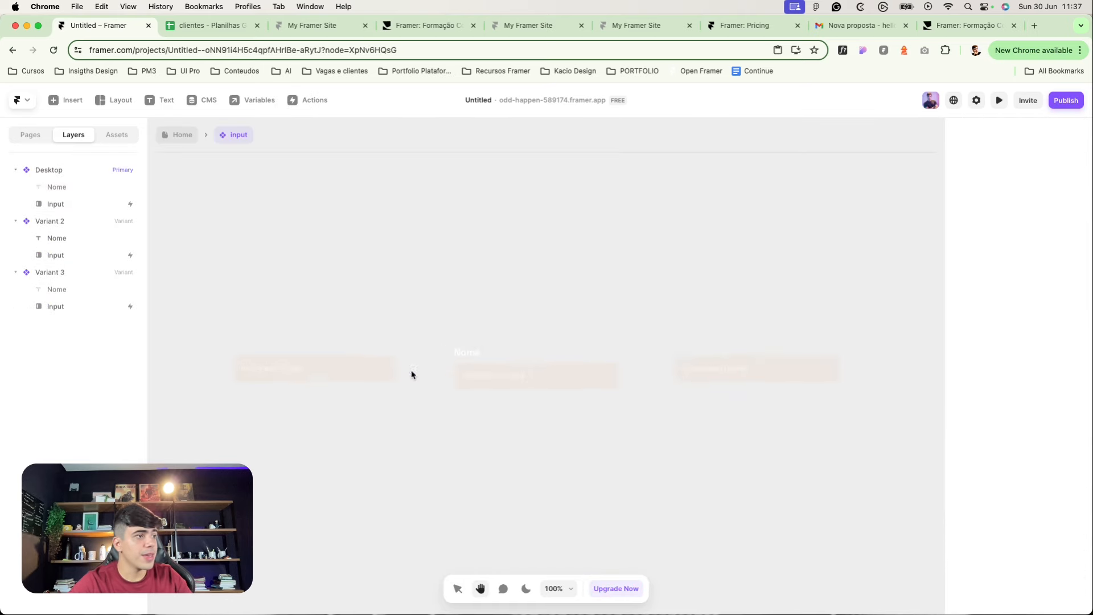
pyautogui.click(397, 373)
pyautogui.moveTo(399, 372); pyautogui.dragTo(765, 378)
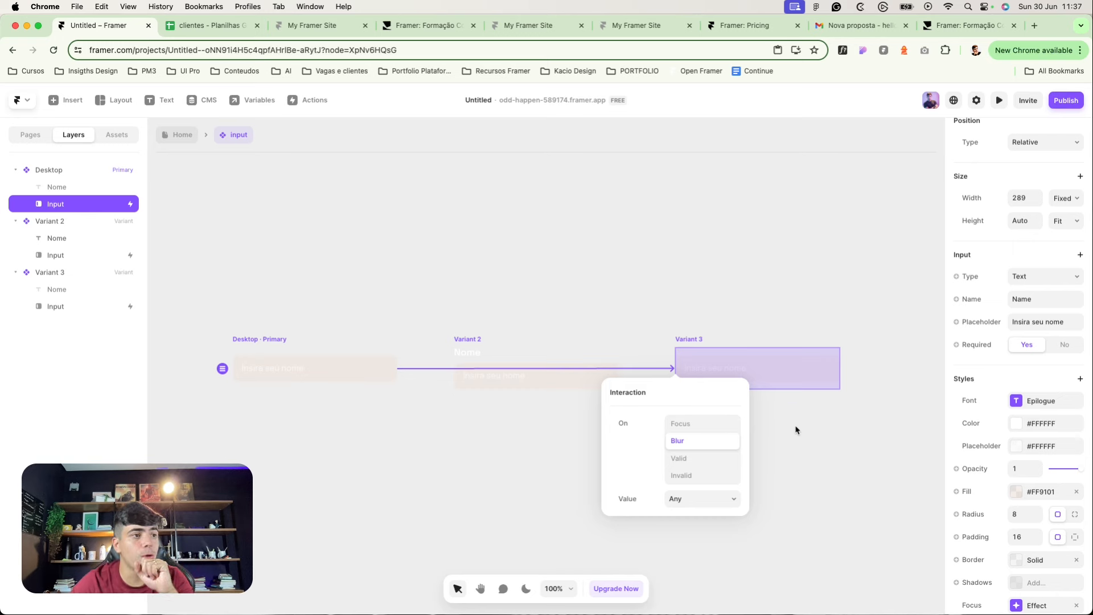
pyautogui.click(728, 504)
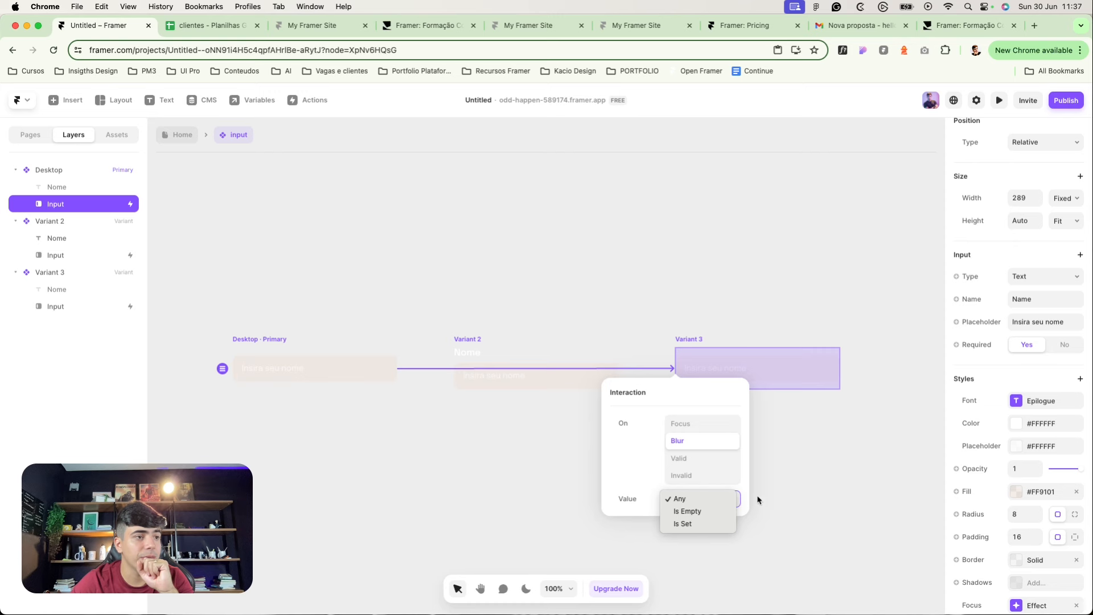
pyautogui.click(805, 464)
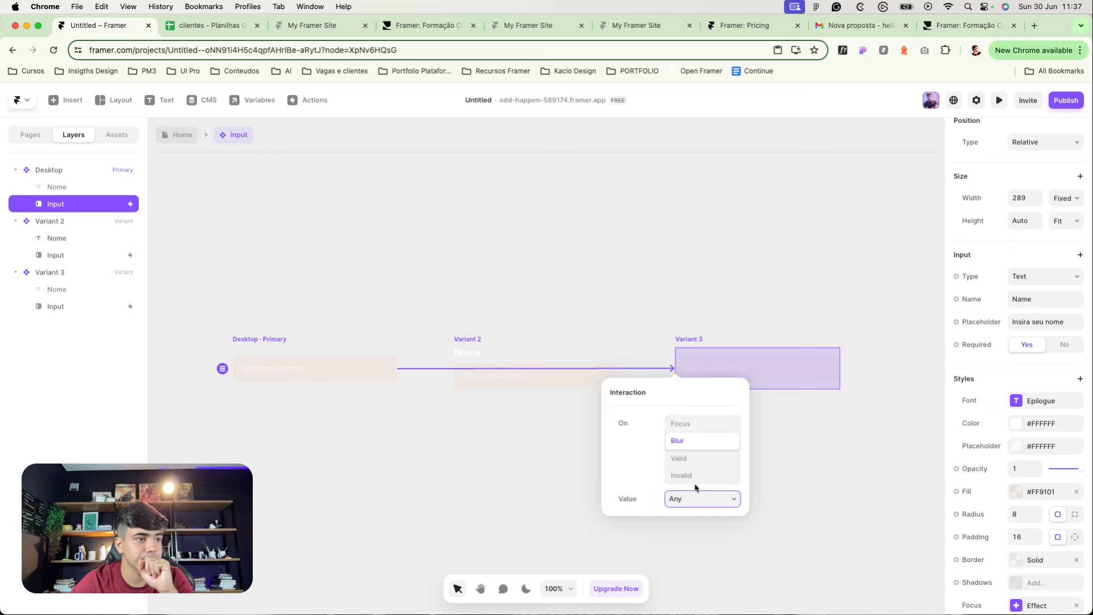
pyautogui.click(704, 499)
pyautogui.click(767, 493)
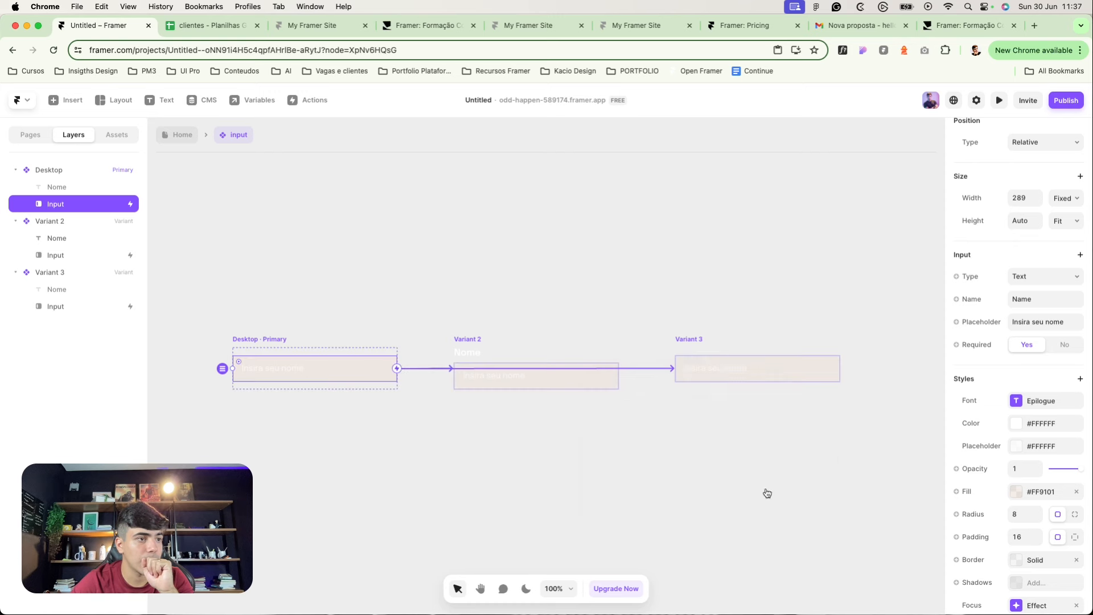
# Step: Preview the input component to test its focus and blur transition
pyautogui.click(247, 325)
pyautogui.click(236, 339)
pyautogui.press('super+p')
pyautogui.click(501, 368)
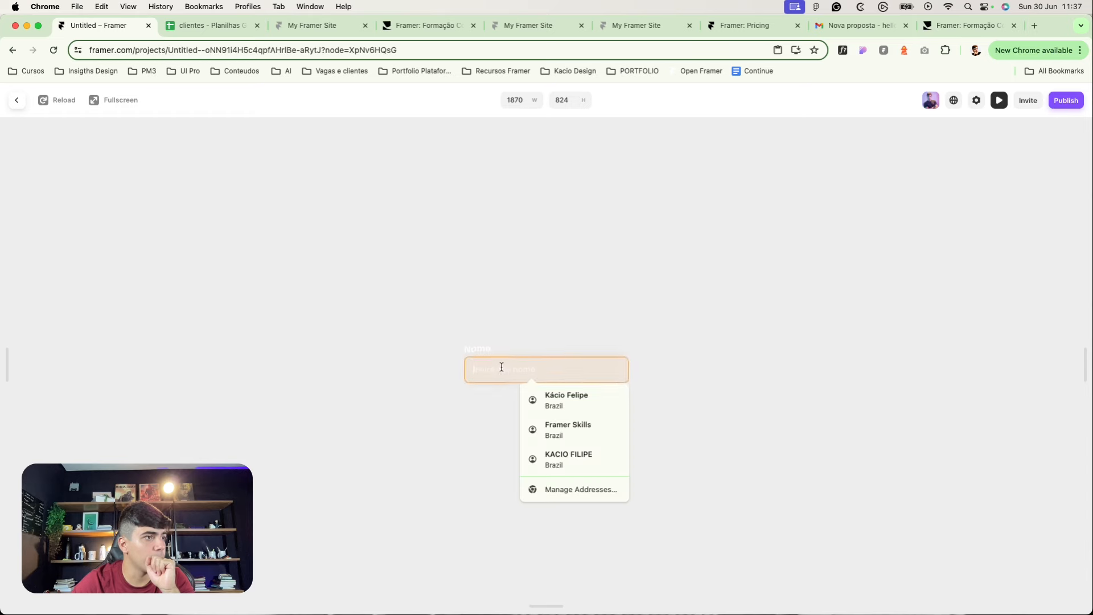
pyautogui.click(505, 373)
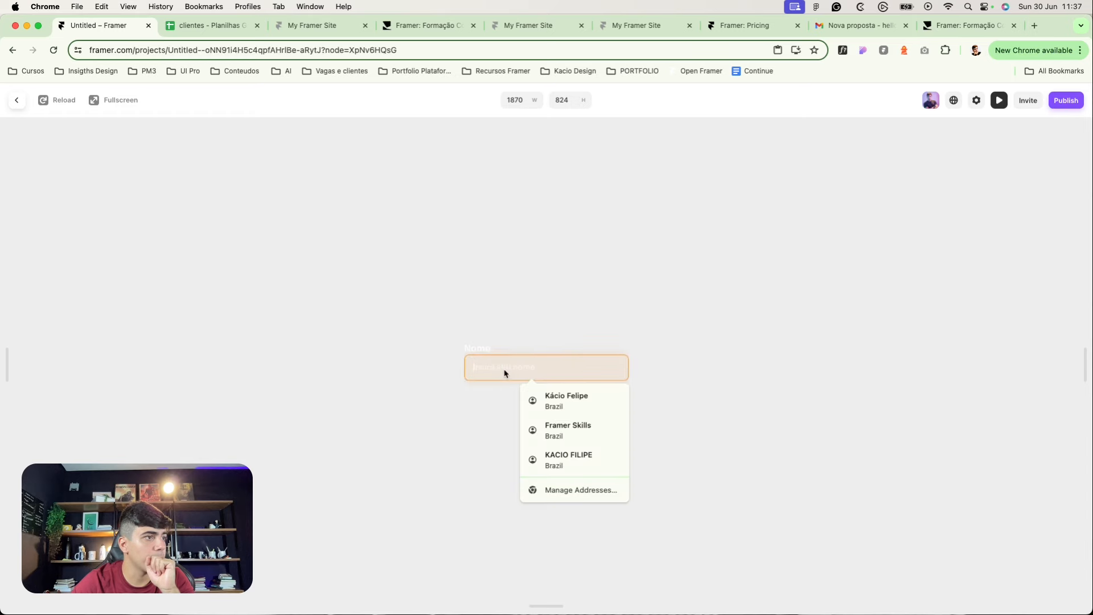
pyautogui.click(14, 97)
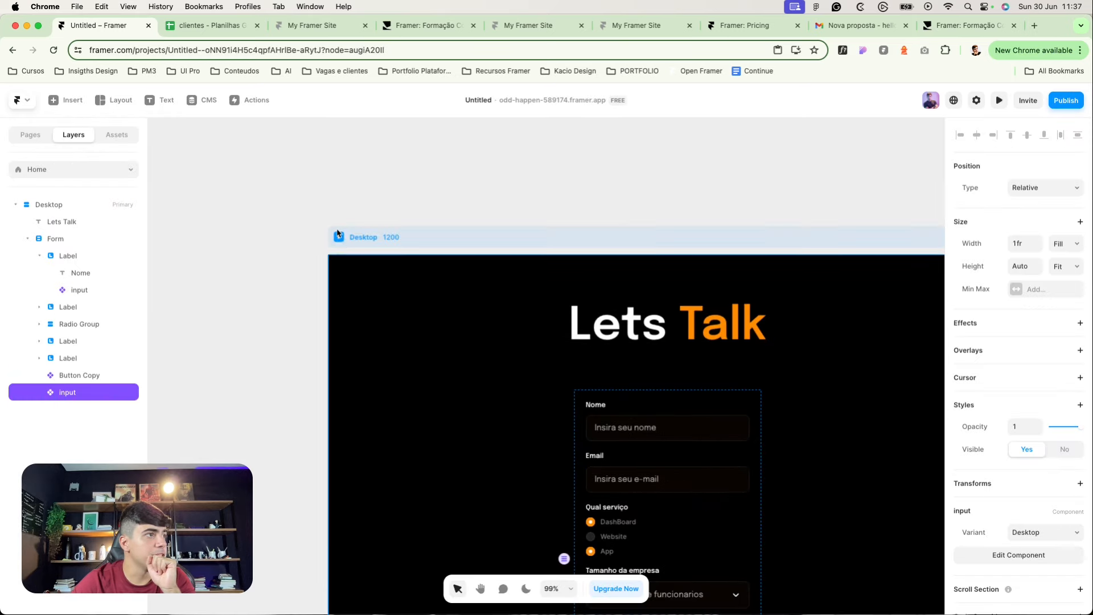
# Step: Preview the page and test focusing and unfocusing the bottom name field
pyautogui.press('super+p')
pyautogui.click(497, 579)
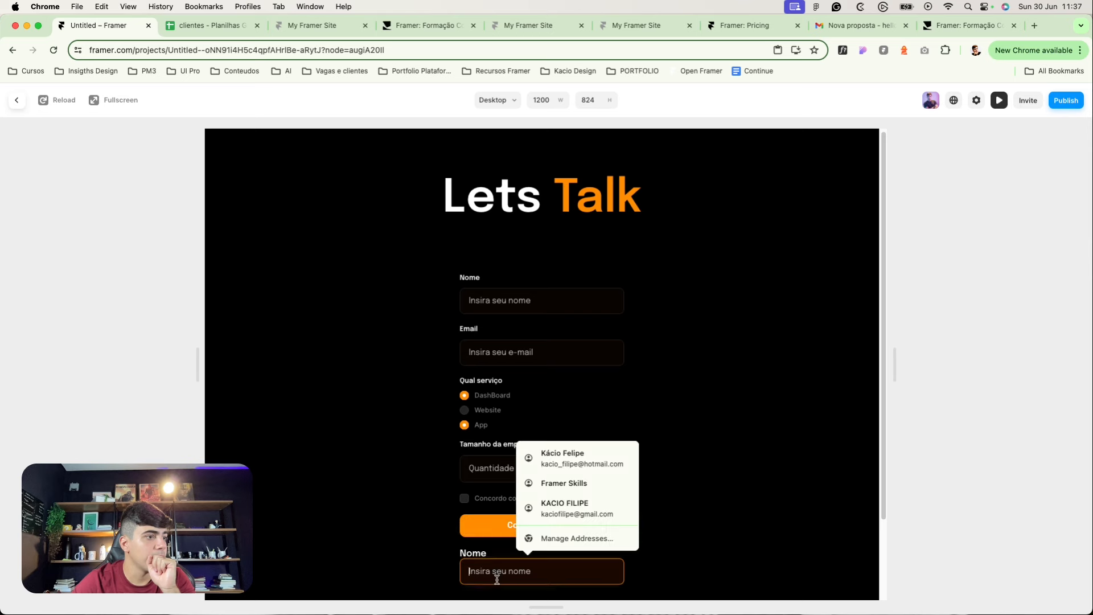
pyautogui.click(418, 566)
pyautogui.click(484, 570)
pyautogui.click(415, 557)
pyautogui.click(485, 563)
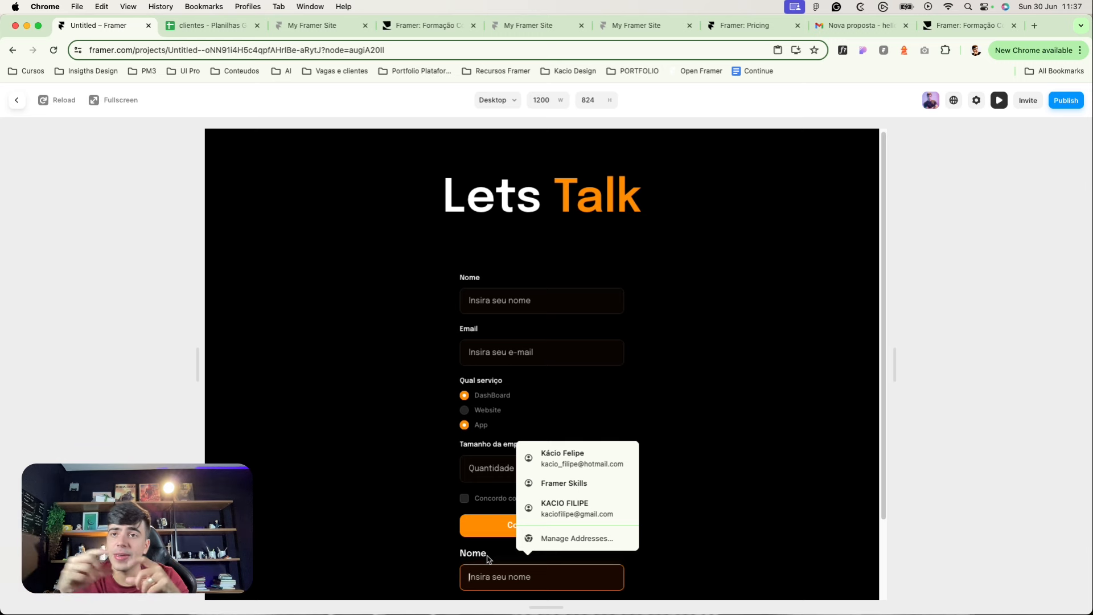
pyautogui.click(487, 559)
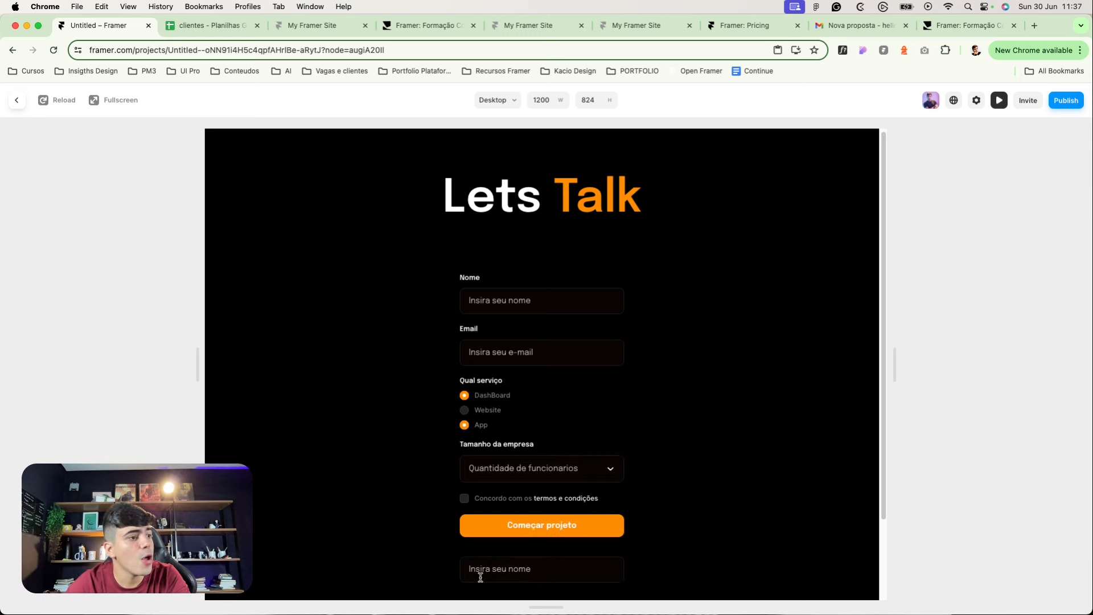
pyautogui.click(493, 575)
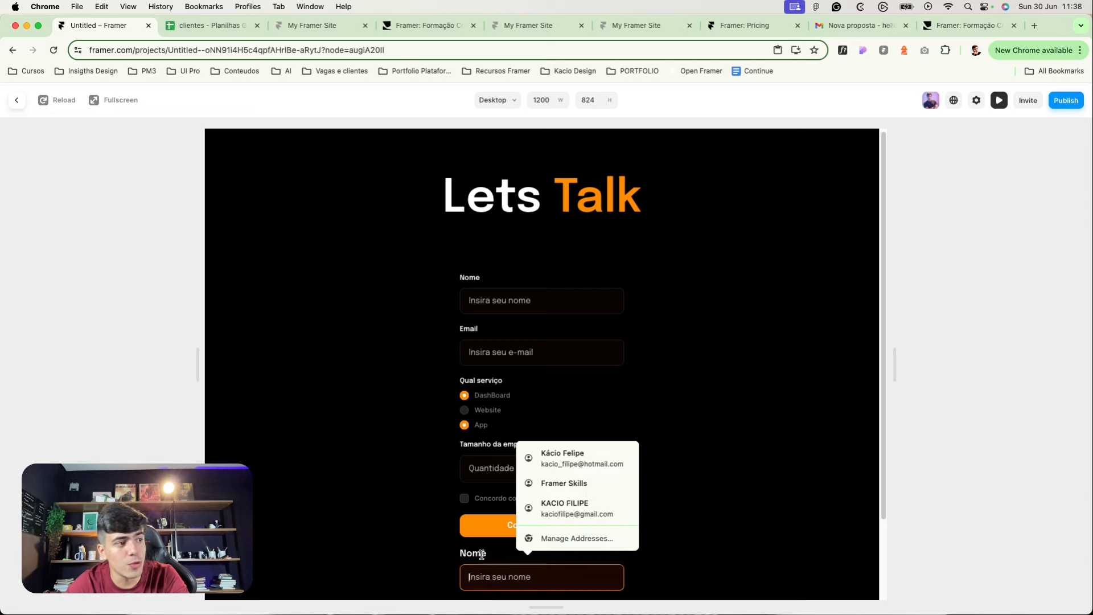
pyautogui.click(423, 565)
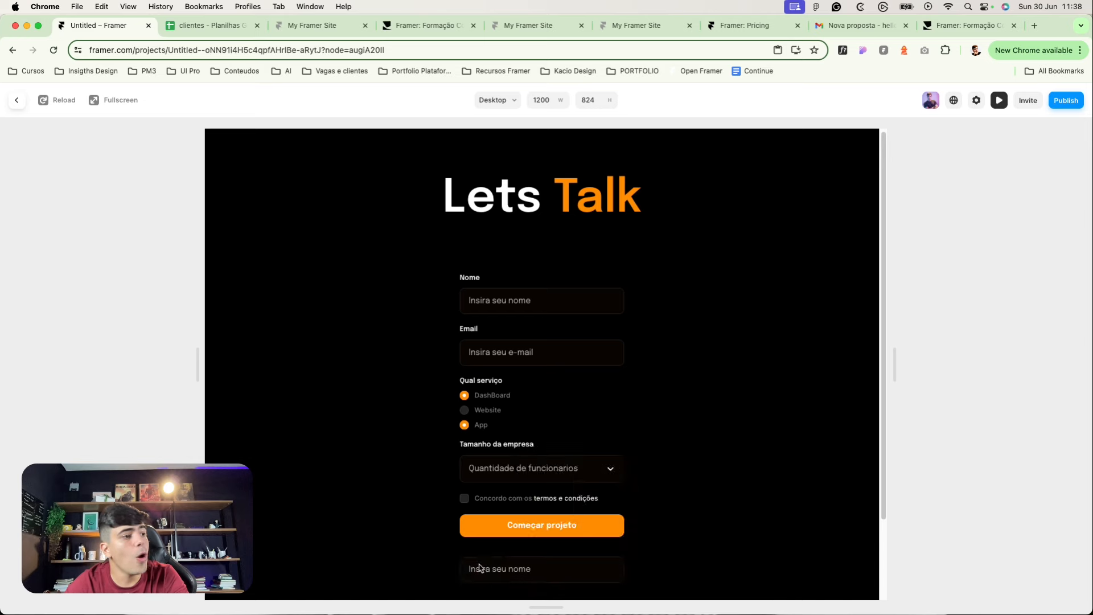
pyautogui.click(478, 567)
pyautogui.click(456, 556)
pyautogui.click(483, 571)
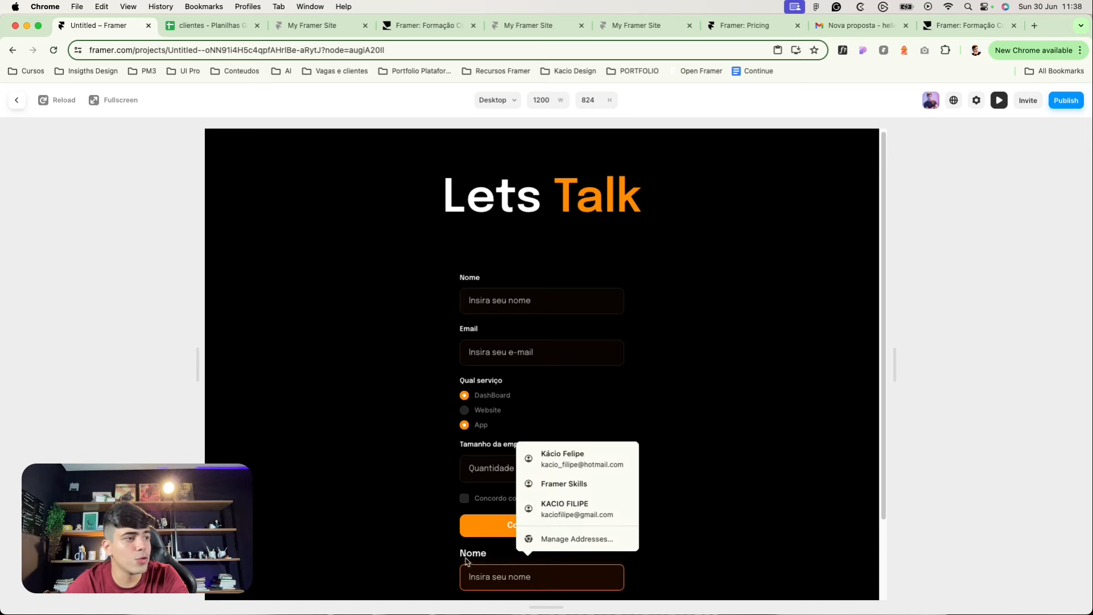
# Step: Exit the preview and select the whole form on the canvas
pyautogui.click(18, 102)
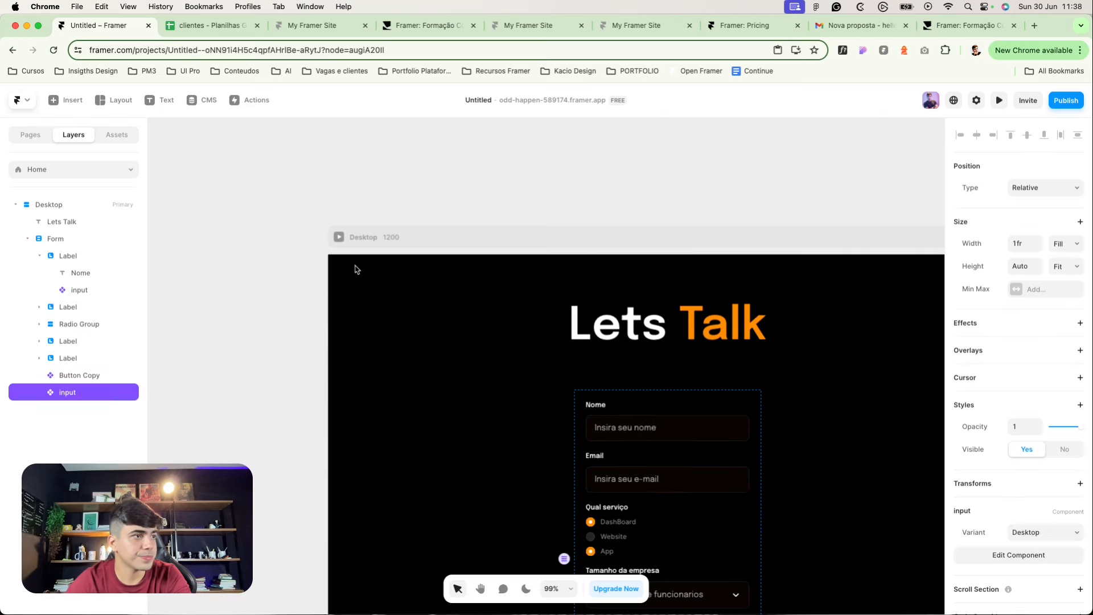
pyautogui.click(634, 432)
pyautogui.scroll(-3, 634, 436)
pyautogui.click(188, 295)
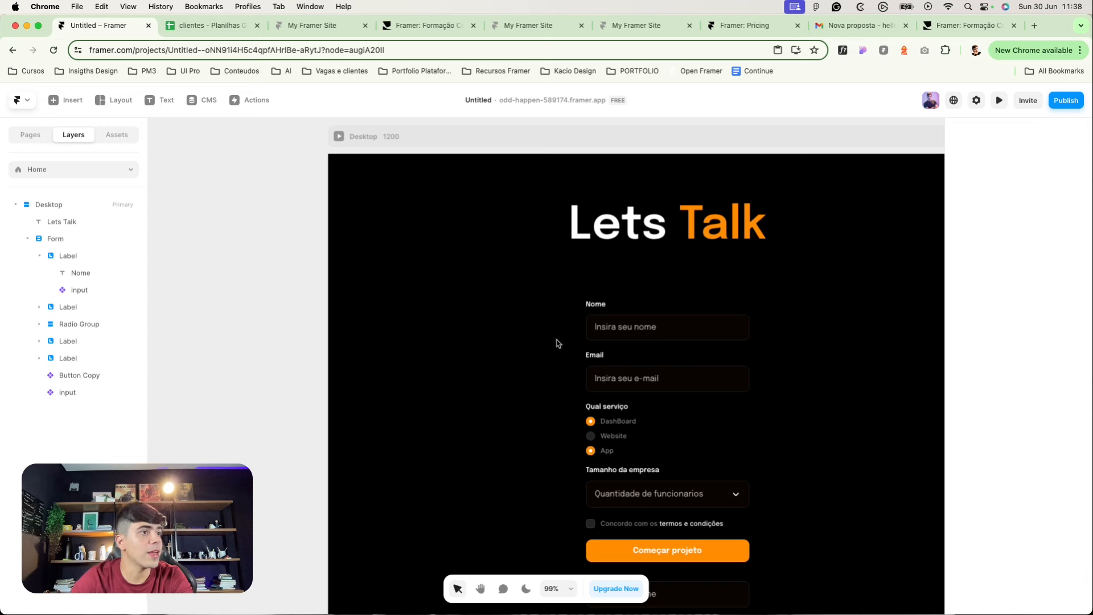
pyautogui.click(618, 350)
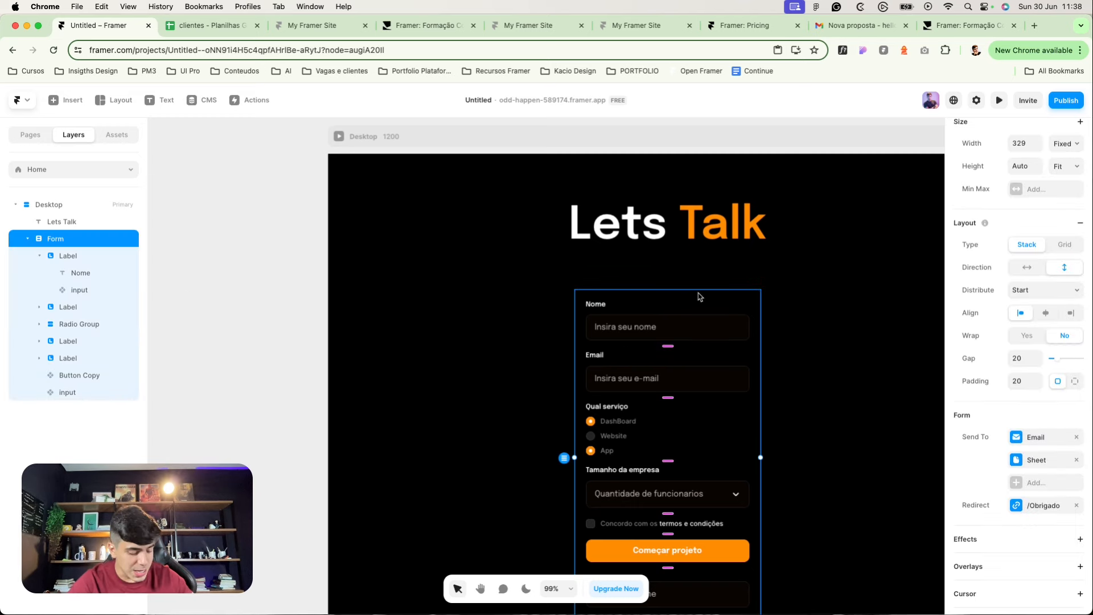
# Step: Turn the form into a component named 'Form' and add a Variant 2
pyautogui.press('super+alt+k')
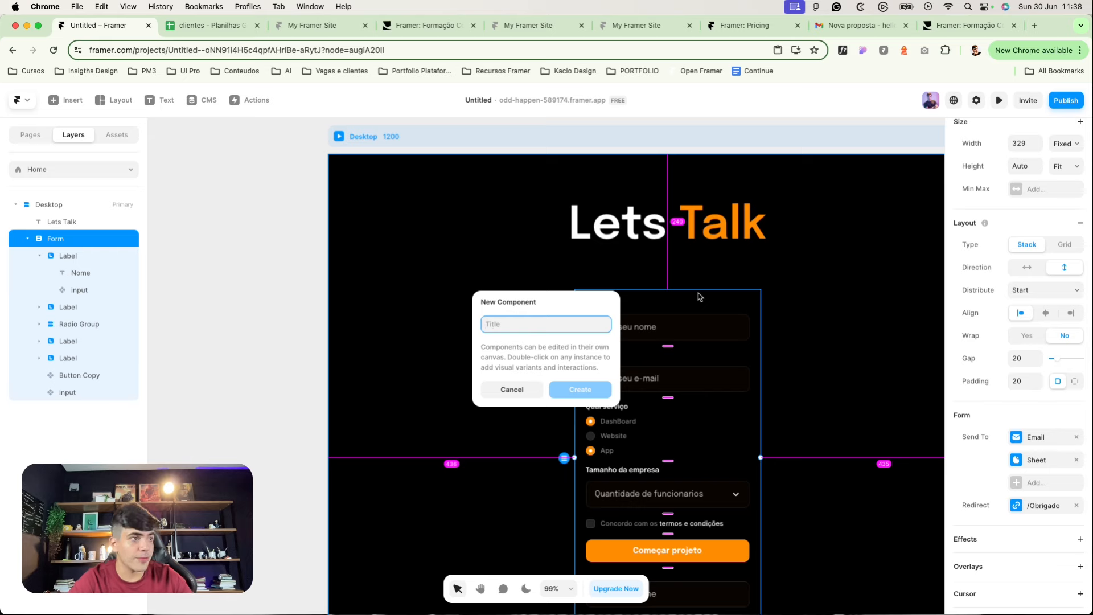
pyautogui.write('Form')
pyautogui.press('Return')
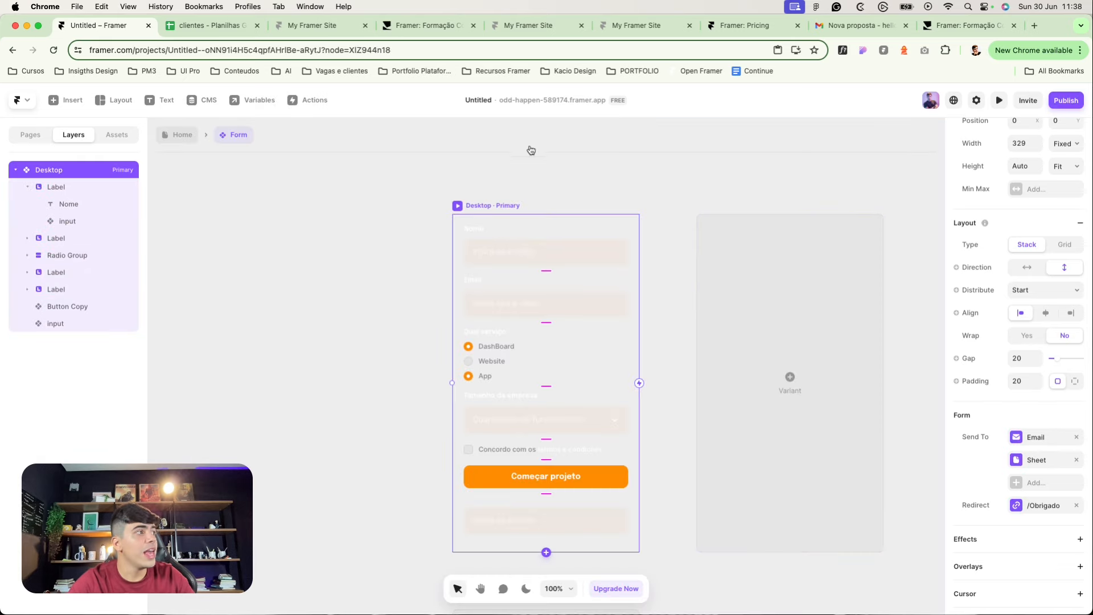
pyautogui.click(801, 348)
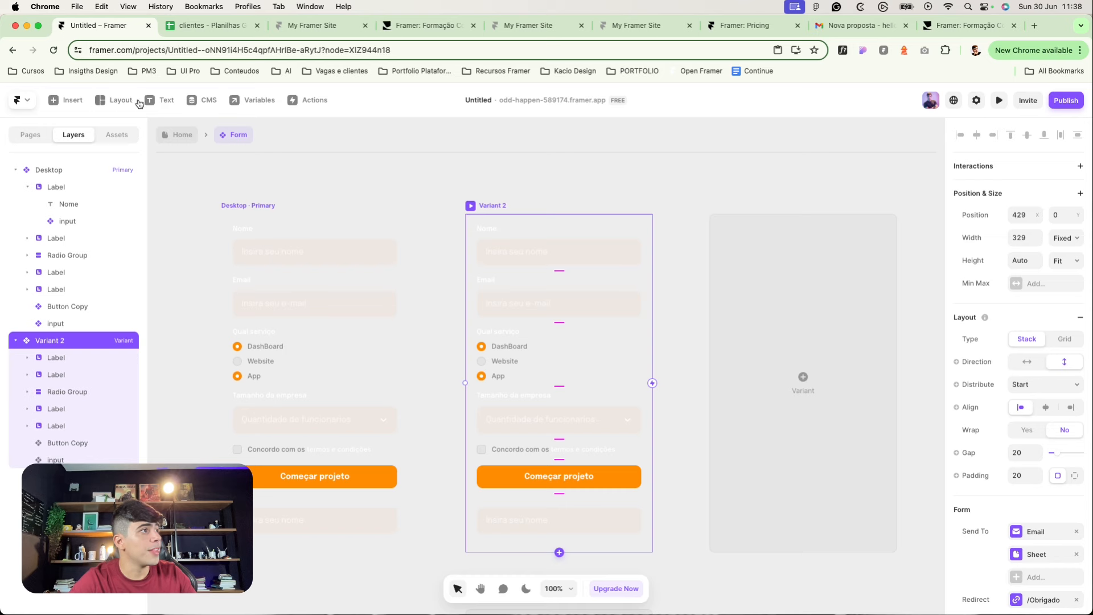
# Step: Add an 'Obrigado entraremos em contato' text layer in Variant 2
pyautogui.click(159, 101)
pyautogui.click(509, 225)
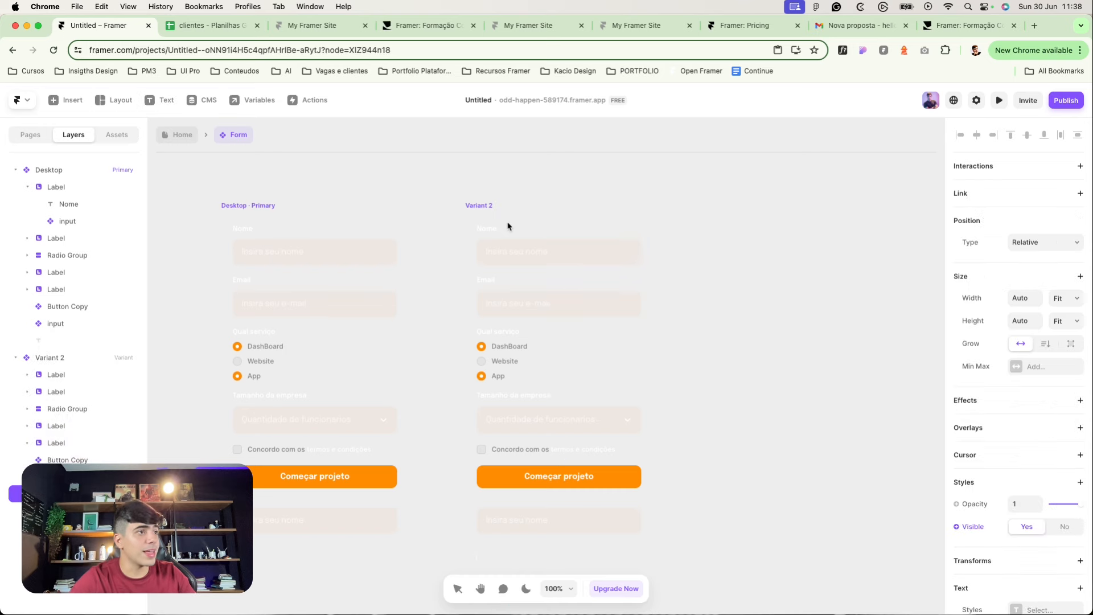
pyautogui.write('Obrigado')
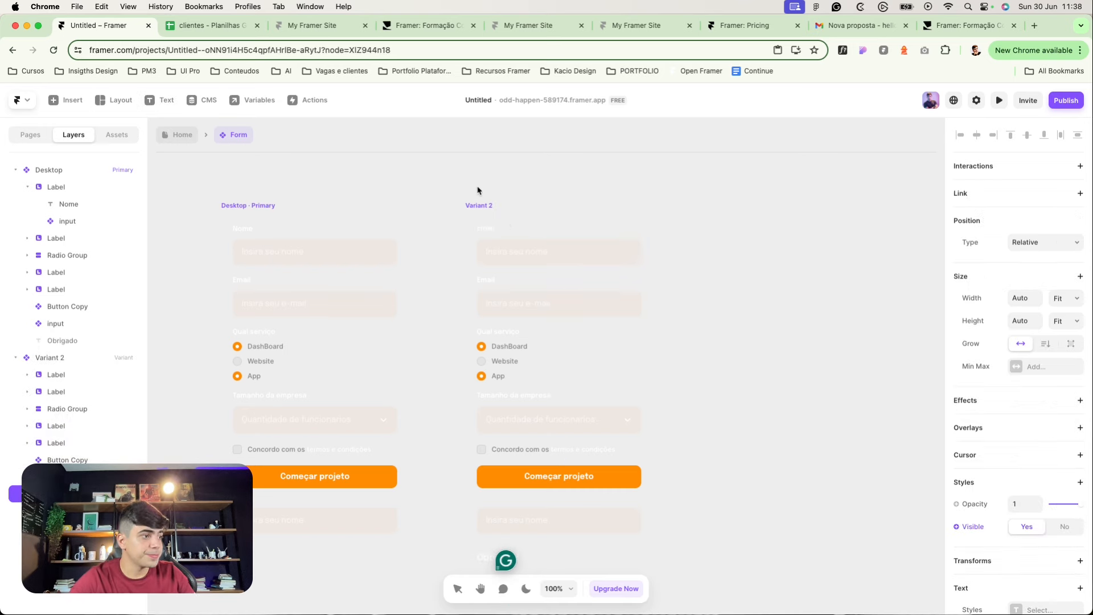
pyautogui.scroll(-4, 470, 373)
pyautogui.write('entraremos em contato')
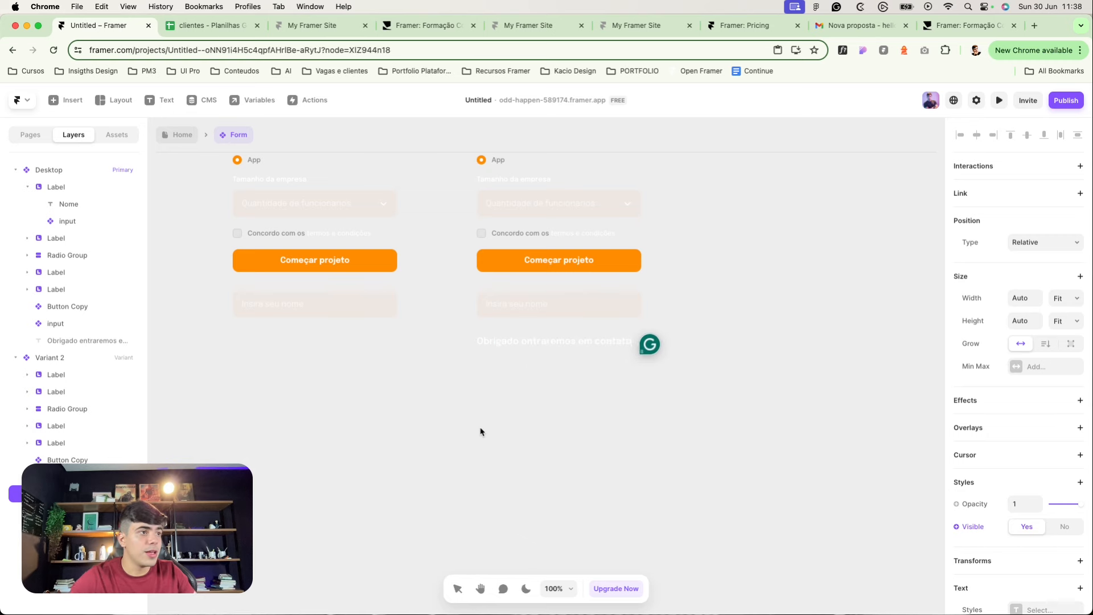
pyautogui.press('Escape')
pyautogui.scroll(5, 583, 437)
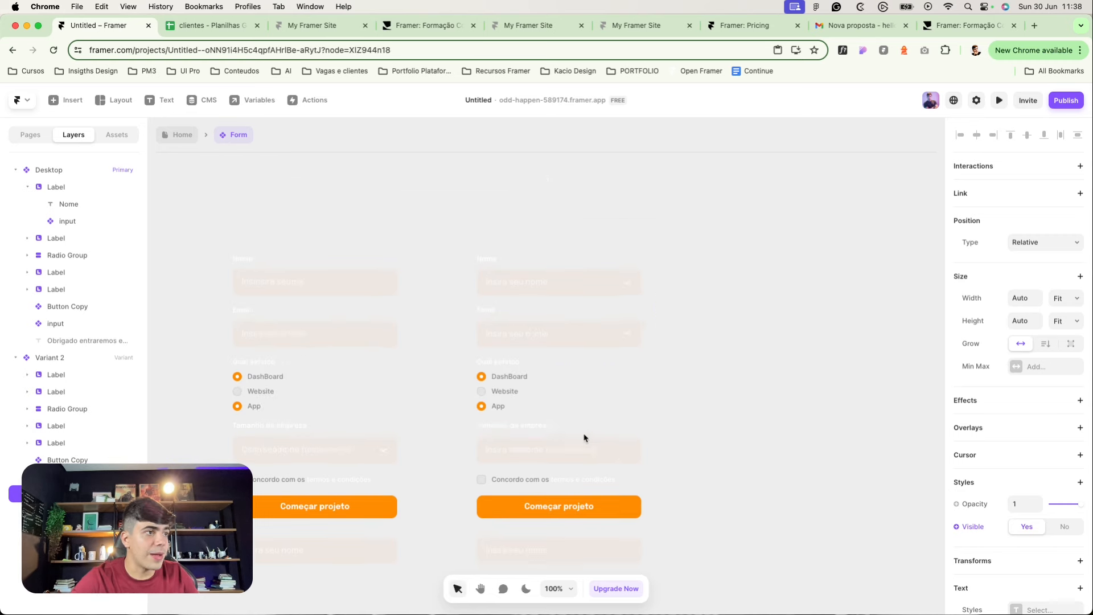
# Step: Hide the Nome field group in Variant 2
pyautogui.click(507, 279)
pyautogui.keyDown('shift'); pyautogui.click(507, 313); pyautogui.keyUp('shift')
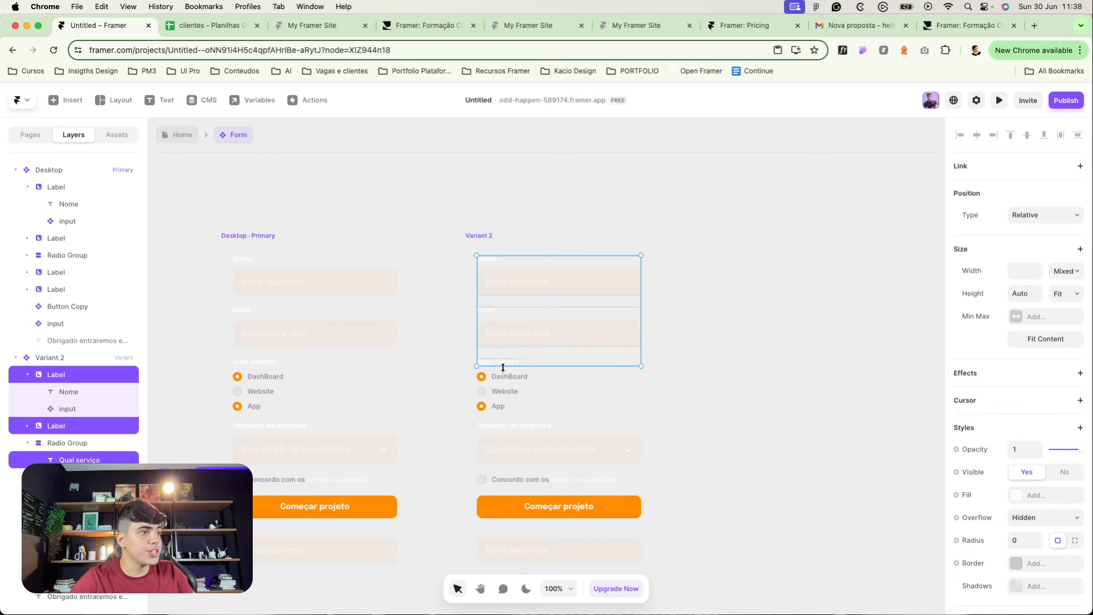
pyautogui.click(504, 370)
pyautogui.keyDown('shift'); pyautogui.click(487, 322); pyautogui.keyUp('shift')
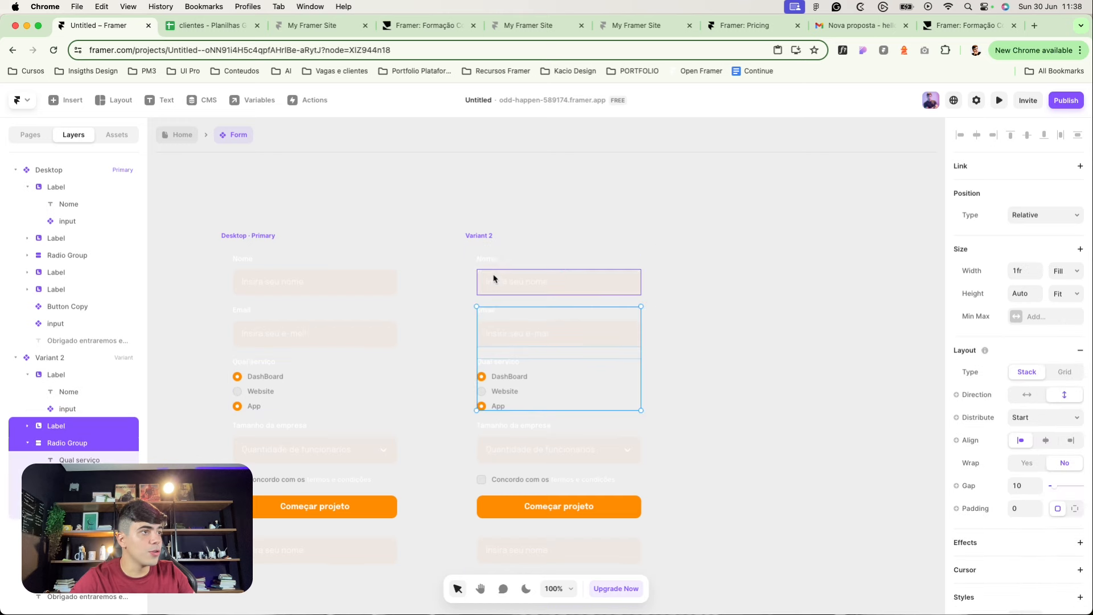
pyautogui.keyDown('shift'); pyautogui.click(494, 277); pyautogui.keyUp('shift')
pyautogui.keyDown('shift'); pyautogui.click(508, 450); pyautogui.keyUp('shift')
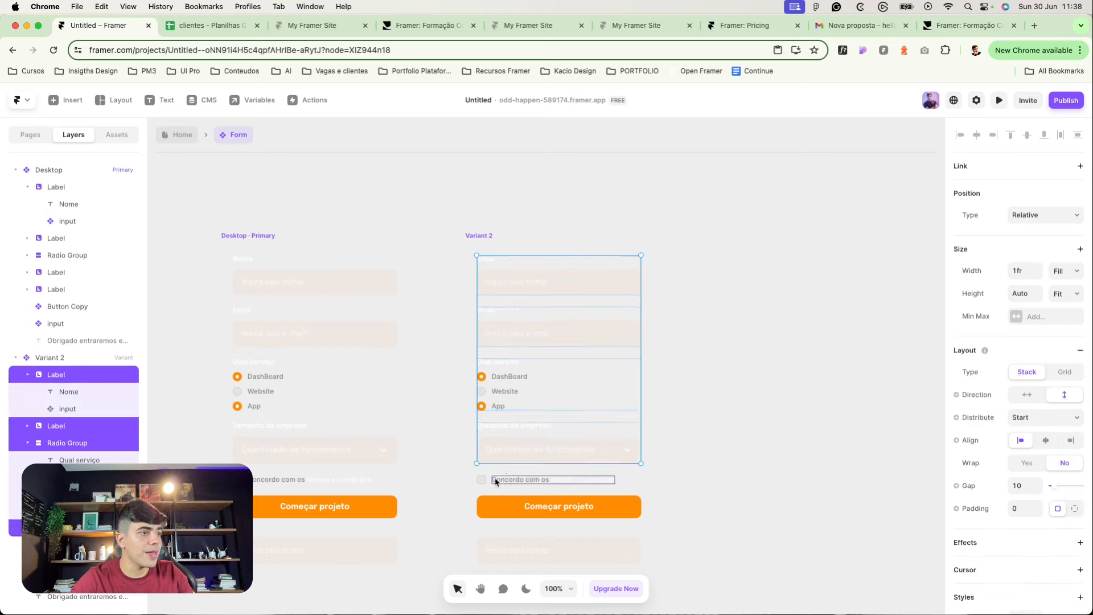
pyautogui.keyDown('shift'); pyautogui.click(489, 481); pyautogui.keyUp('shift')
pyautogui.keyDown('shift'); pyautogui.click(490, 479); pyautogui.keyUp('shift')
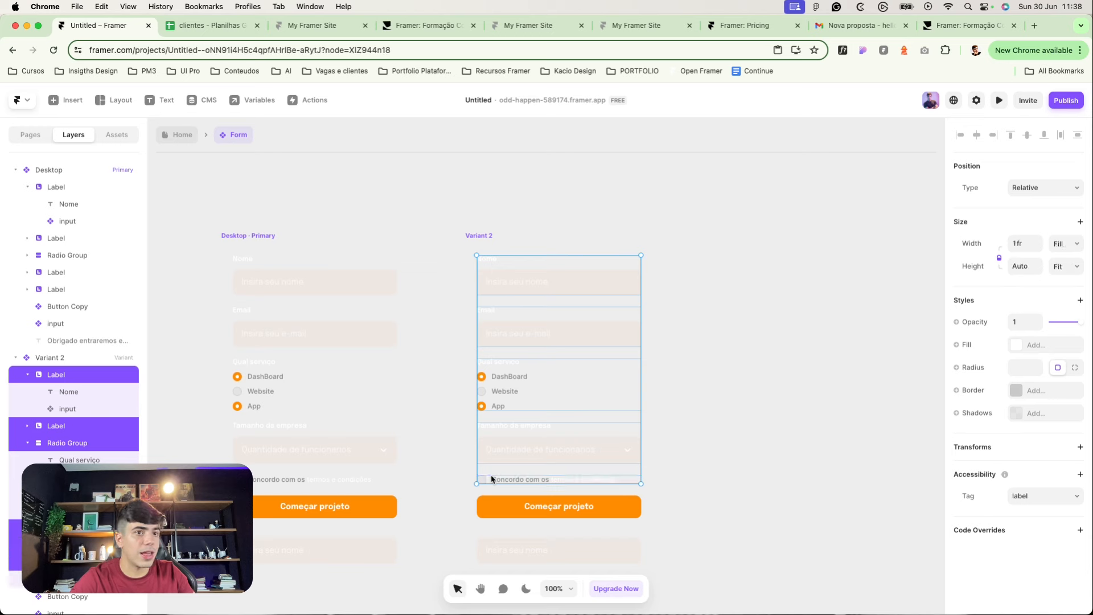
pyautogui.click(484, 278)
pyautogui.click(492, 268)
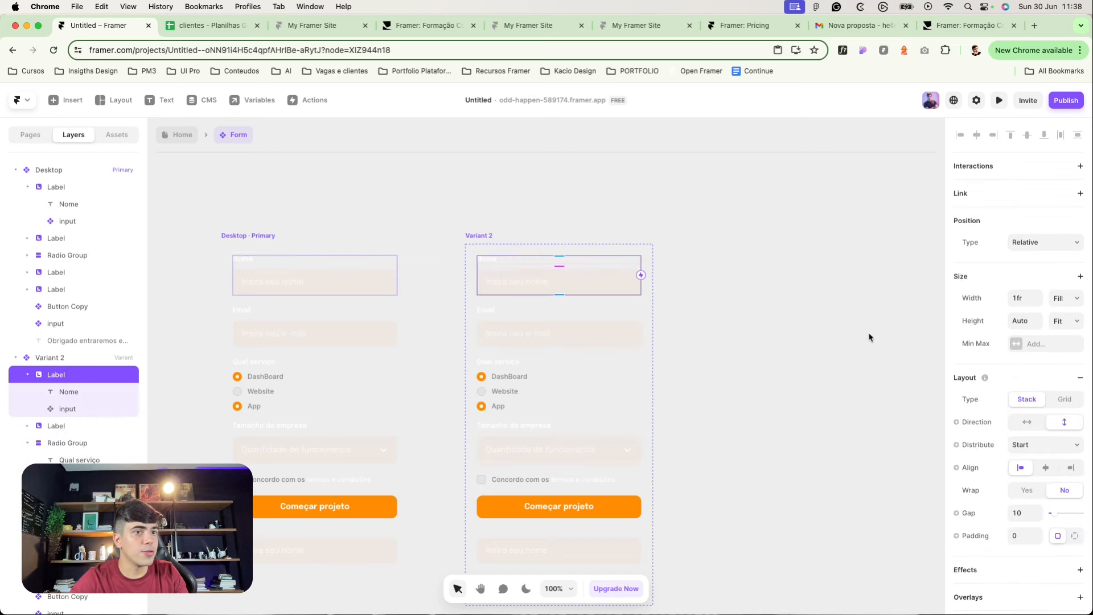
pyautogui.scroll(-6, 1047, 469)
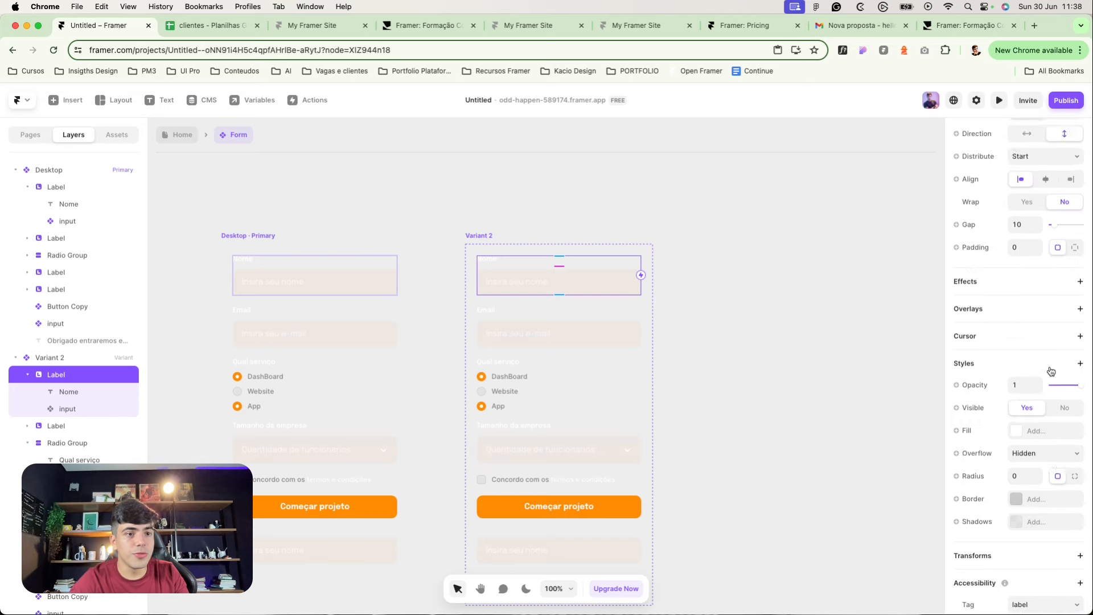
pyautogui.click(1057, 369)
# Step: Hide the Email field, service radio group and Tamanho da empresa field in Variant 2
pyautogui.click(506, 275)
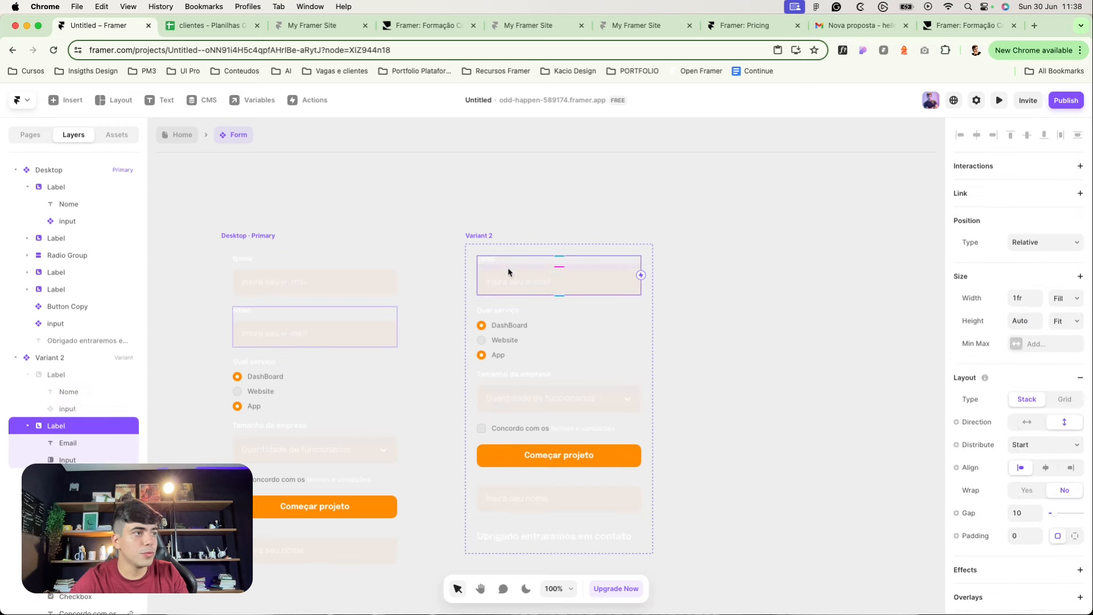
pyautogui.click(1058, 449)
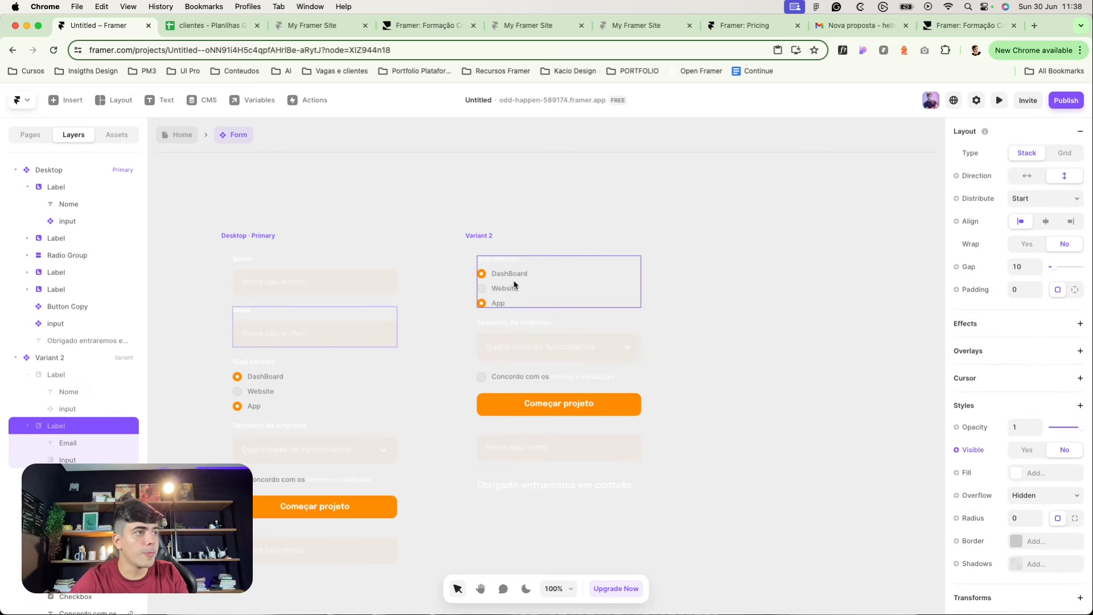
pyautogui.click(530, 290)
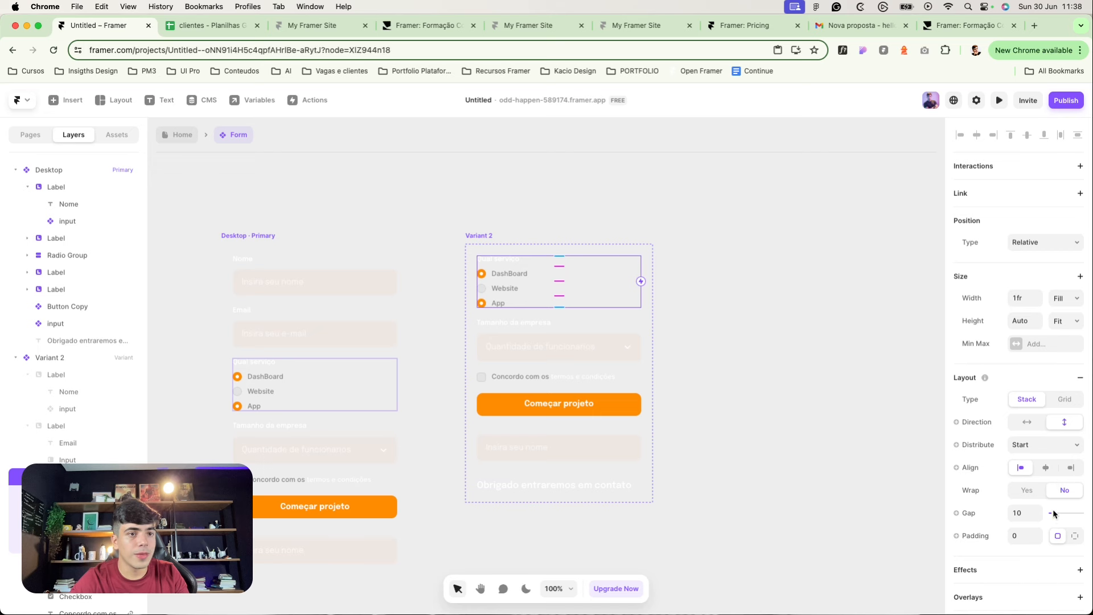
pyautogui.scroll(-5, 1059, 523)
pyautogui.click(1065, 565)
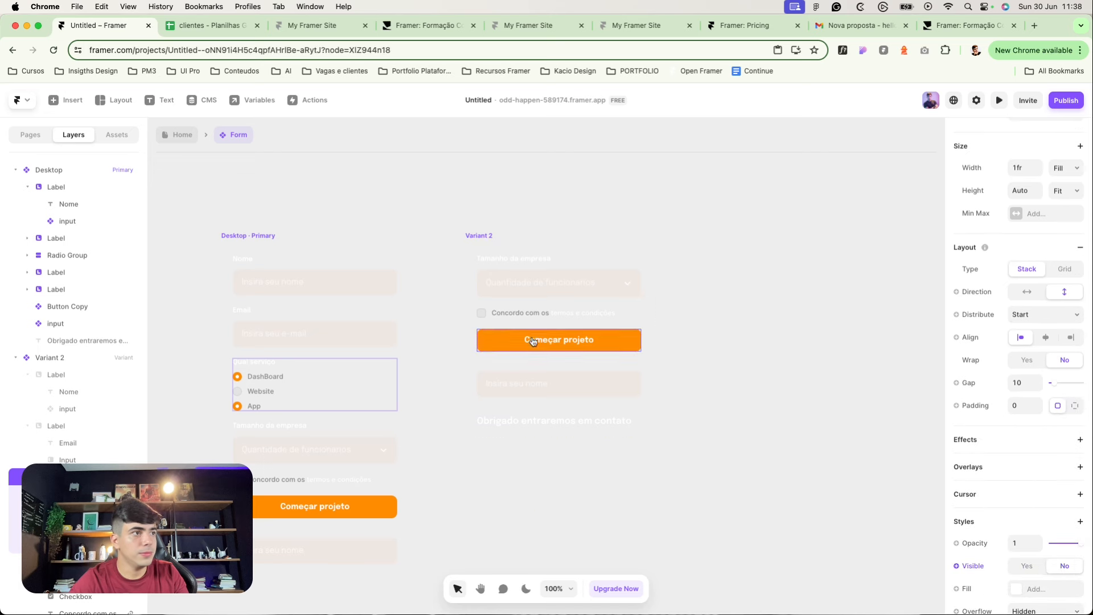
pyautogui.click(511, 277)
pyautogui.click(516, 265)
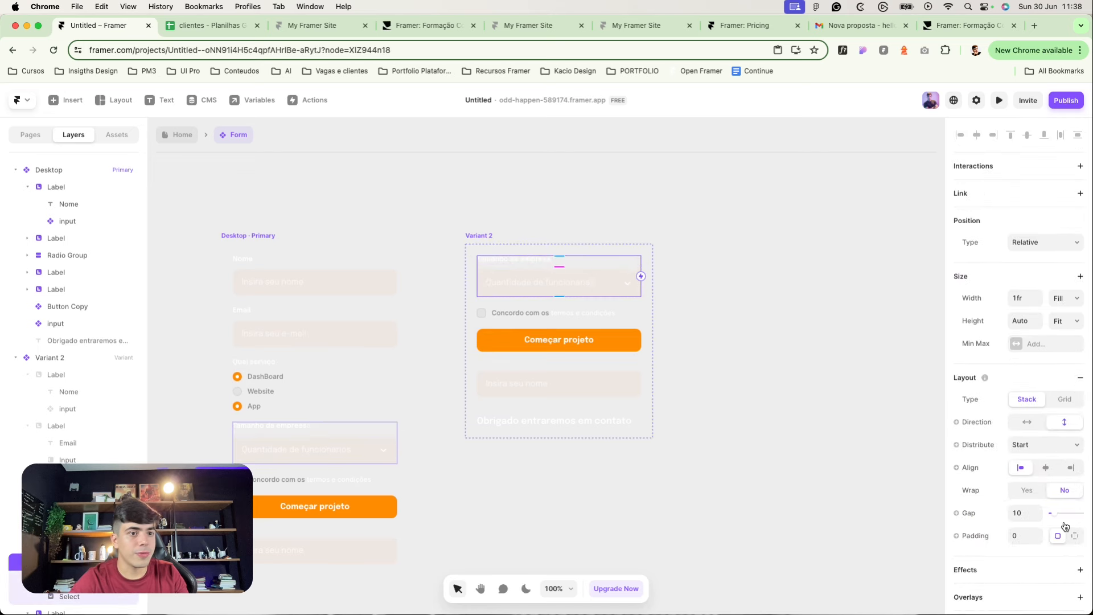
pyautogui.scroll(-3, 1064, 520)
pyautogui.click(1065, 450)
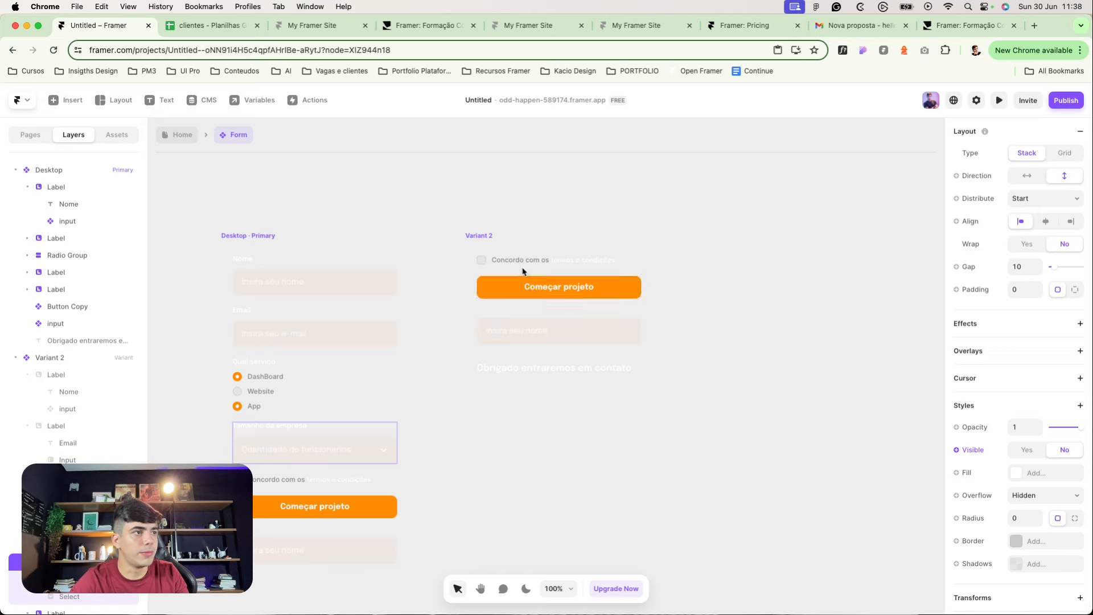
# Step: Hide the Concordo com os checkbox row, Começar projeto button and extra name input in Variant 2
pyautogui.click(488, 259)
pyautogui.scroll(-3, 1051, 514)
pyautogui.click(1064, 574)
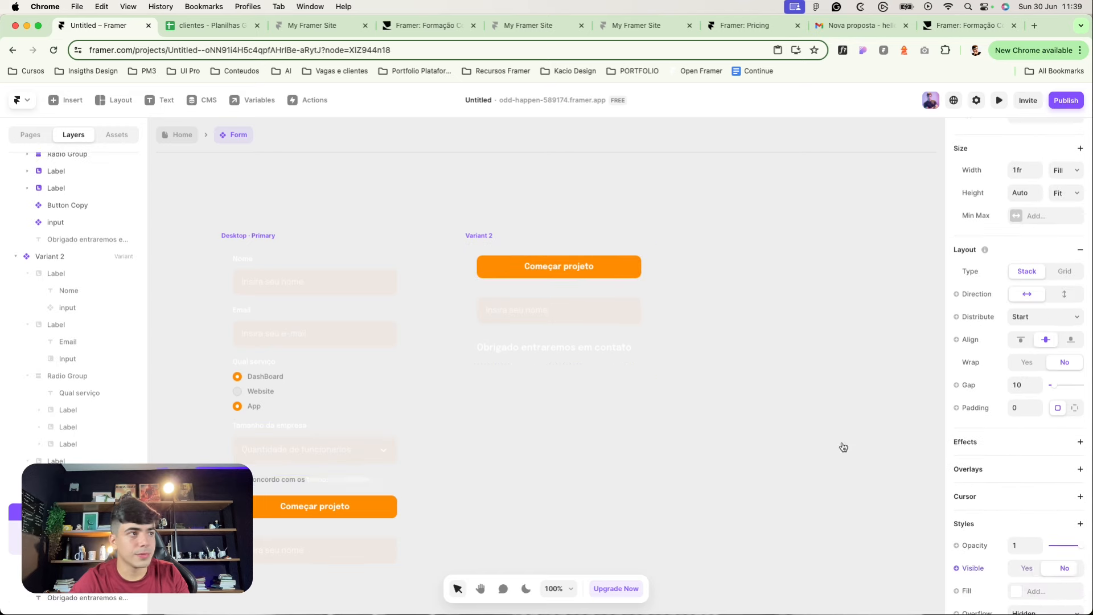
pyautogui.click(515, 277)
pyautogui.scroll(-3, 1017, 553)
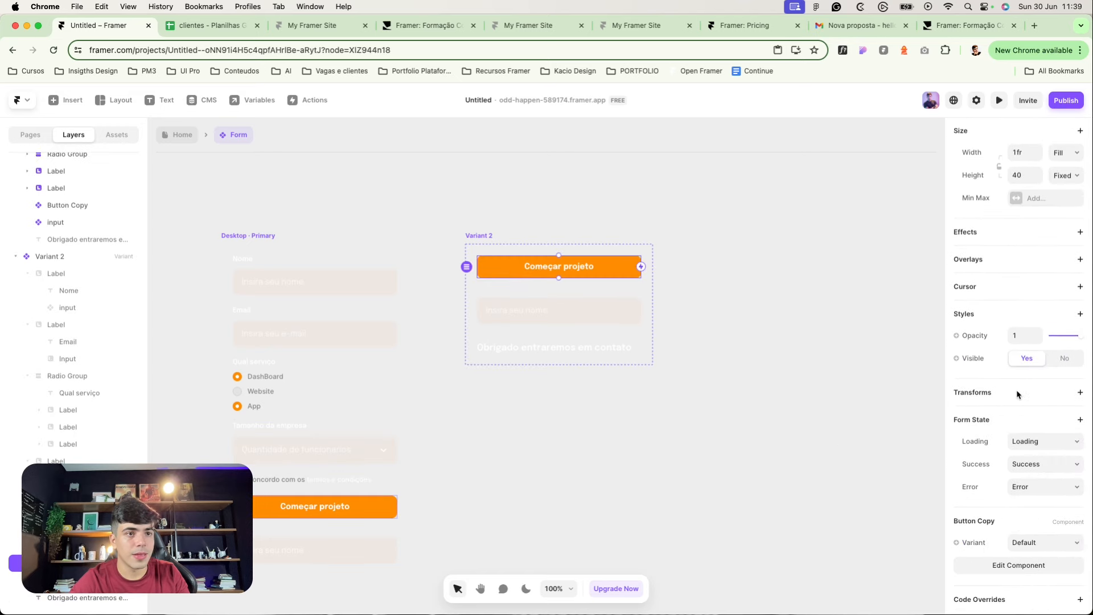
pyautogui.click(1065, 369)
pyautogui.click(570, 288)
pyautogui.scroll(-1, 1055, 459)
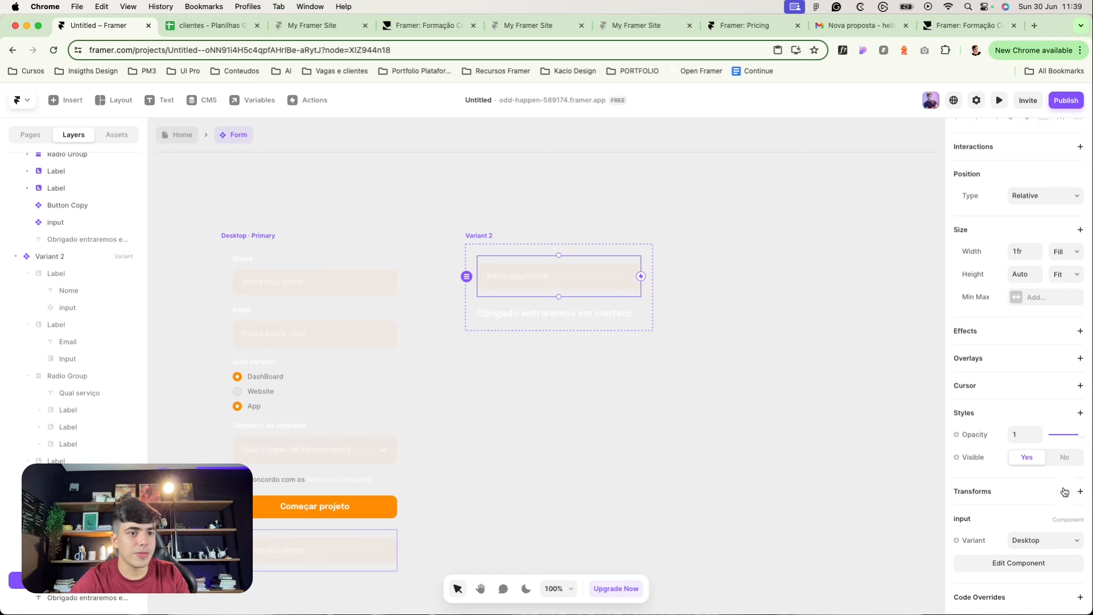
pyautogui.click(1060, 454)
# Step: Give Variant 2 a fixed height
pyautogui.click(499, 266)
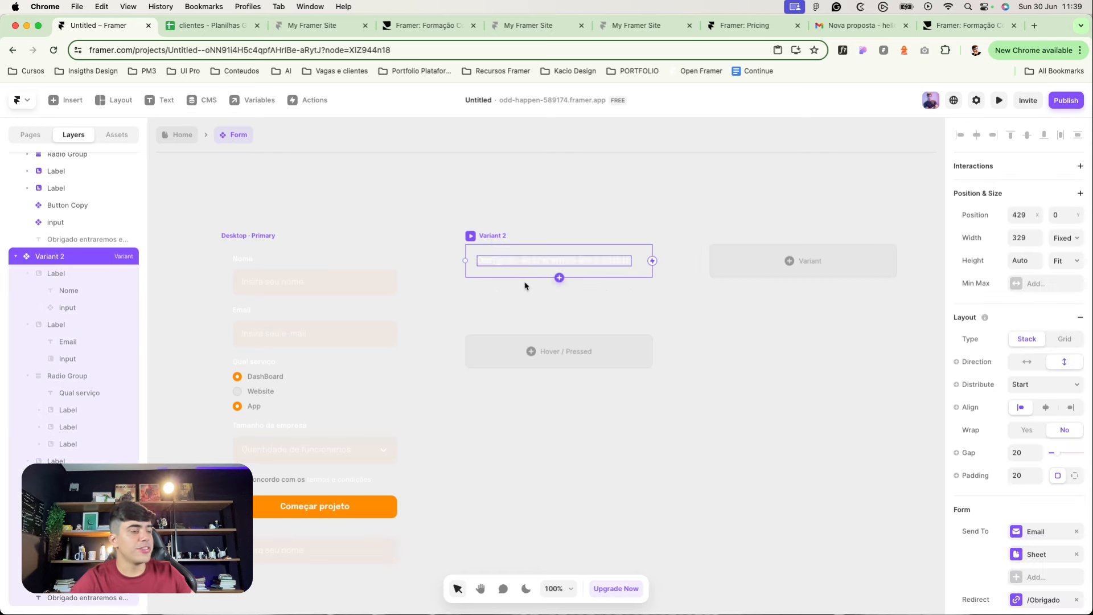
pyautogui.click(1066, 261)
pyautogui.click(1061, 258)
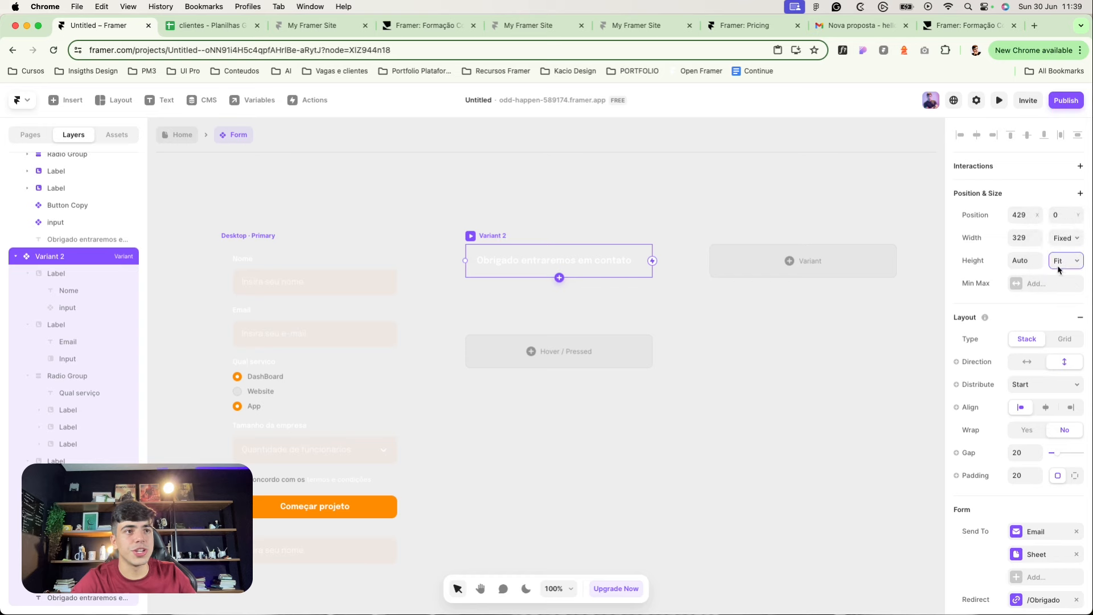
pyautogui.click(1061, 259)
pyautogui.click(1053, 223)
# Step: Set the Desktop variant's height to Fixed
pyautogui.click(352, 205)
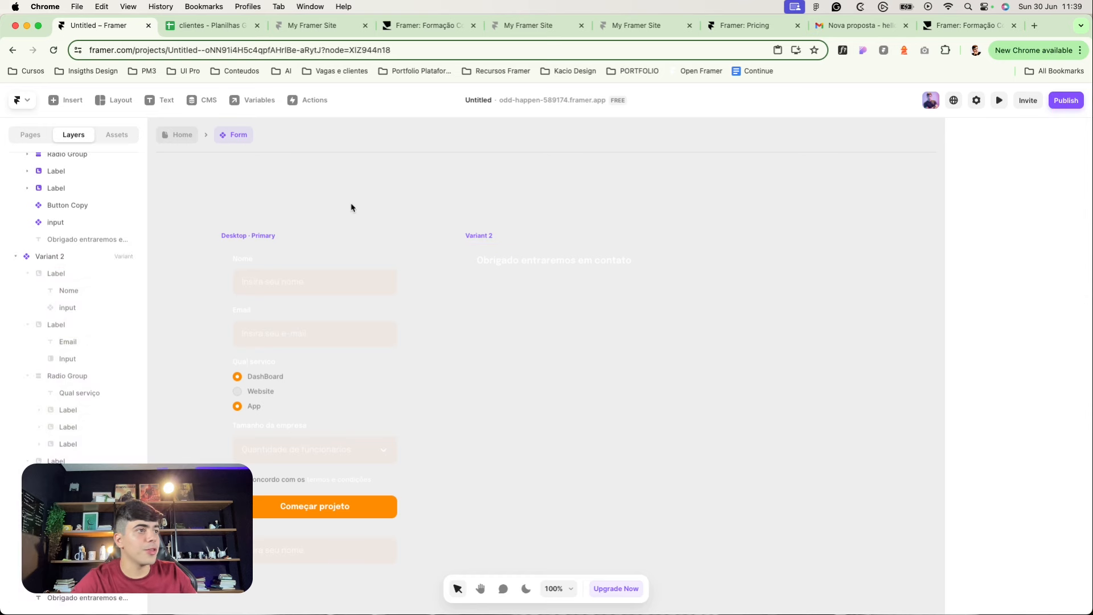
pyautogui.click(364, 248)
pyautogui.click(1068, 188)
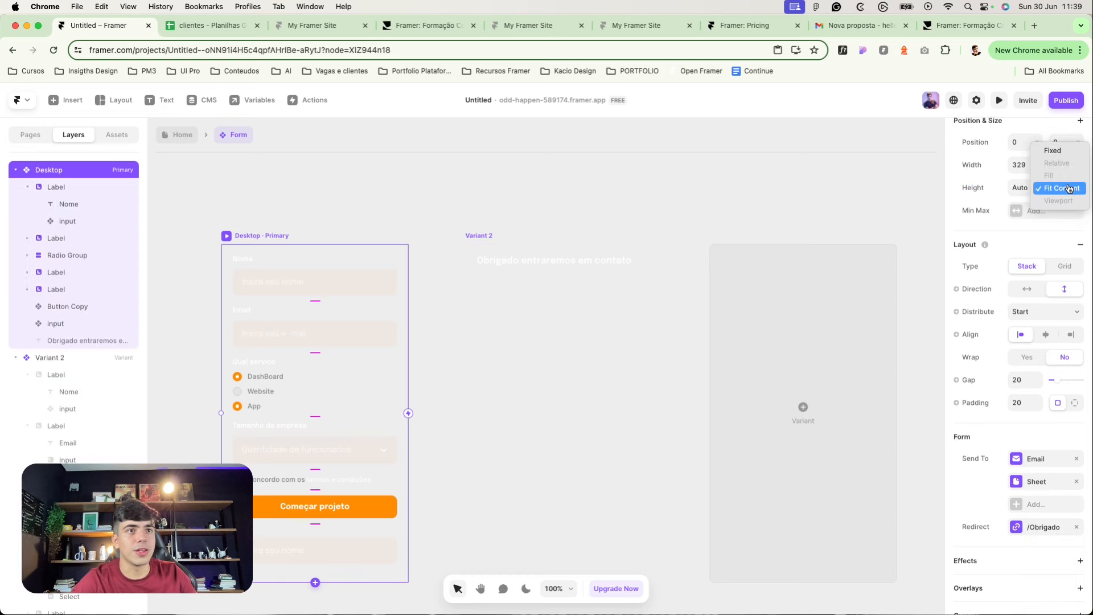
pyautogui.click(1059, 147)
pyautogui.click(501, 239)
# Step: Centre Variant 2's content horizontally and vertically
pyautogui.click(500, 238)
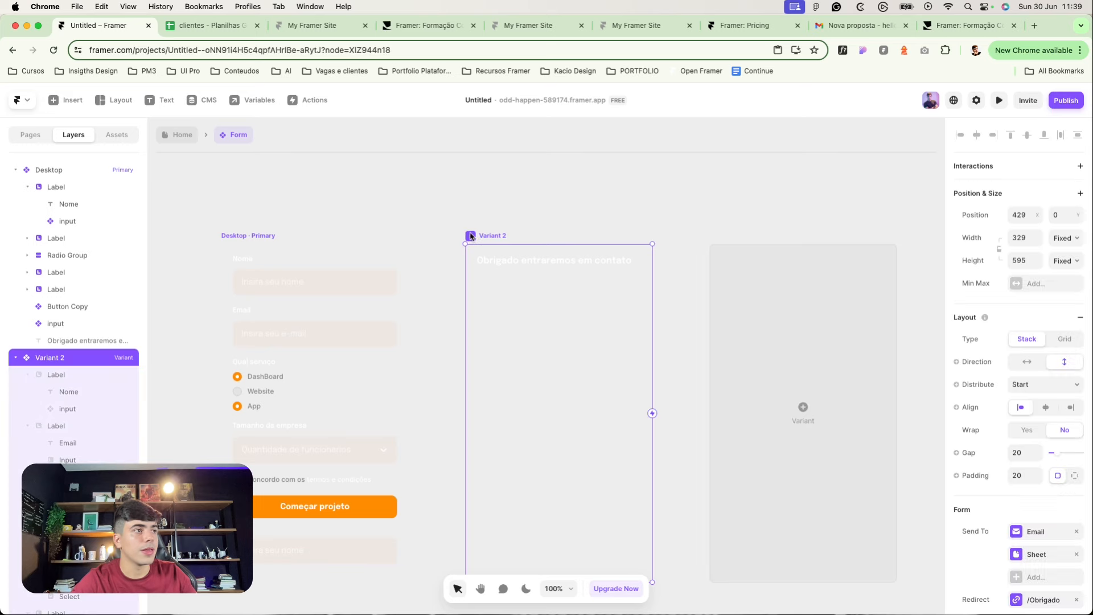
pyautogui.click(1037, 410)
pyautogui.click(1034, 383)
pyautogui.click(1022, 395)
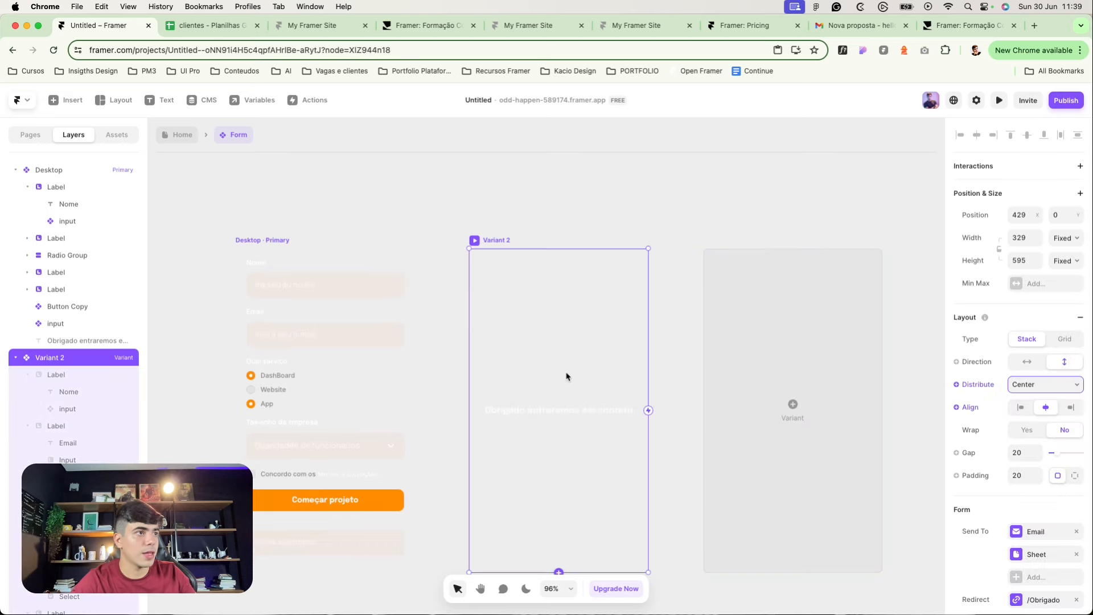
# Step: Trim Variant 2's message so it reads just 'Obrigado'
pyautogui.doubleClick(532, 411)
pyautogui.click(527, 410)
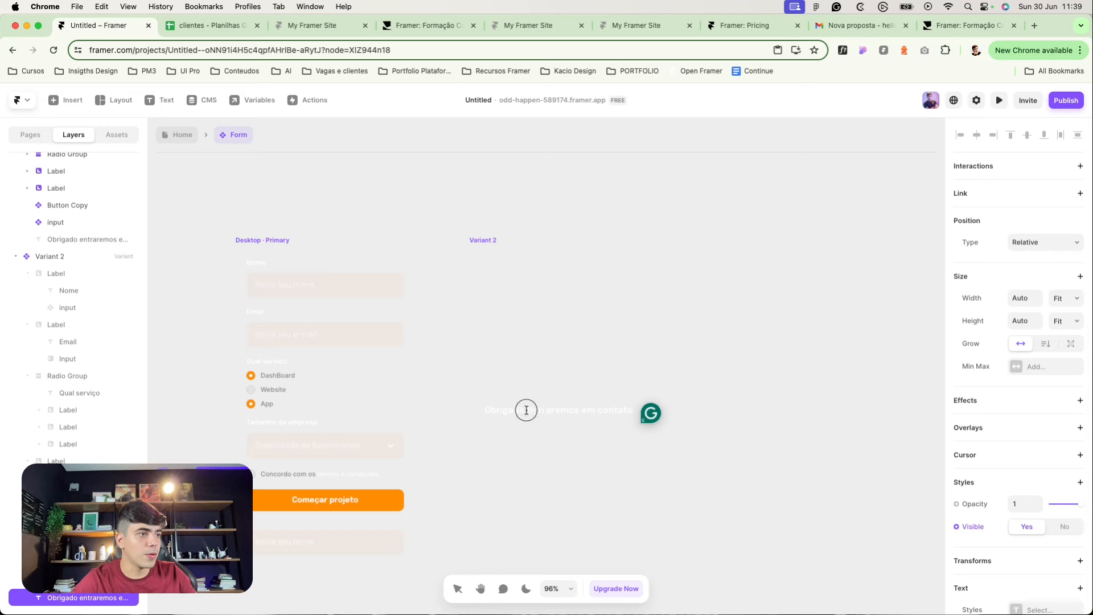
pyautogui.press('super+shift+Right')
pyautogui.press('BackSpace')
pyautogui.press('Escape')
# Step: Set the 'Obrigado' text's font size to 48
pyautogui.scroll(-3, 1027, 509)
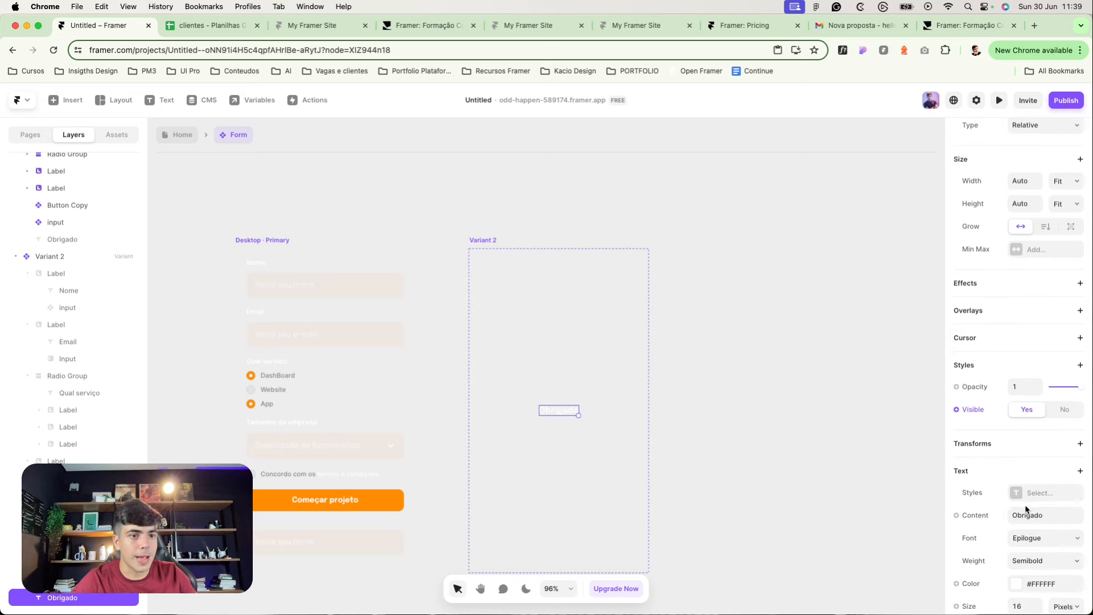
pyautogui.scroll(-3, 1026, 509)
pyautogui.click(1019, 491)
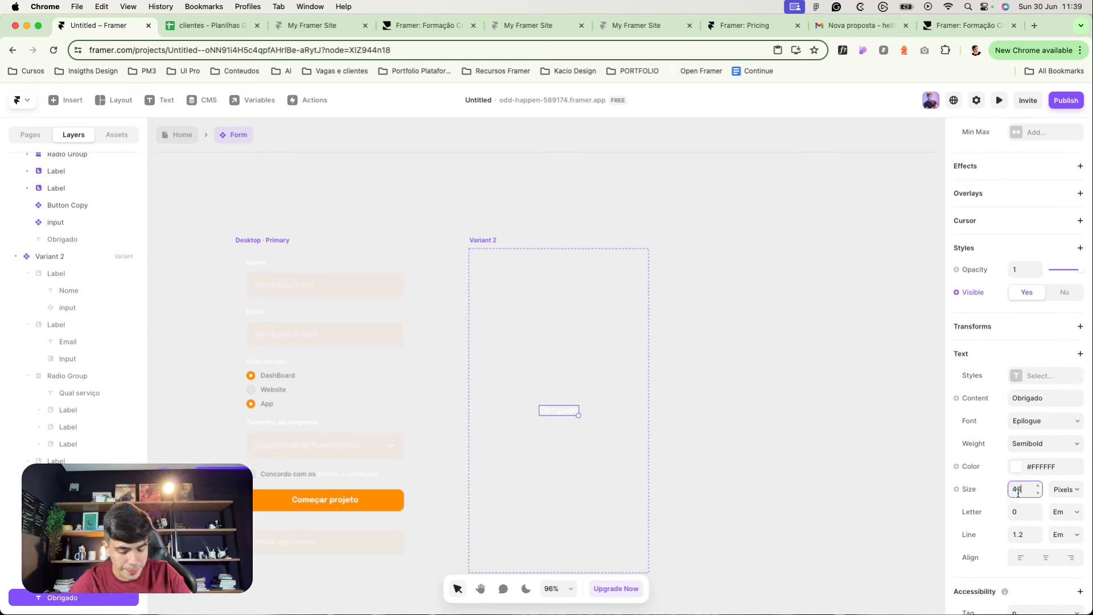
pyautogui.write('48')
pyautogui.press('Return')
pyautogui.click(693, 391)
pyautogui.click(492, 245)
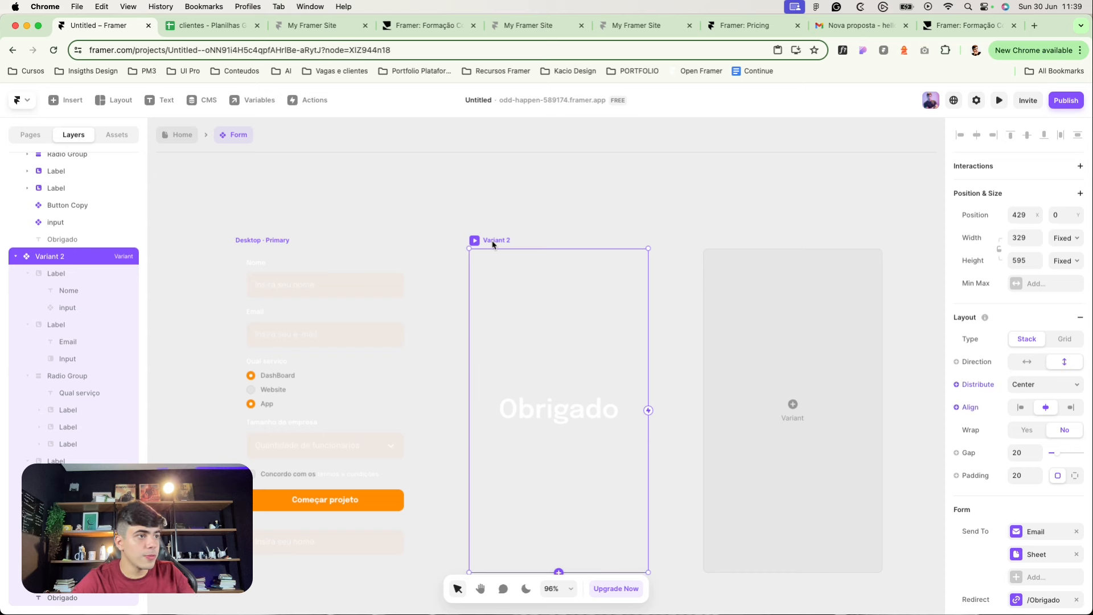
# Step: Duplicate the Obrigado text and change it to 'Entraremos em contato em até 24 Horas'
pyautogui.click(579, 413)
pyautogui.press('super+c')
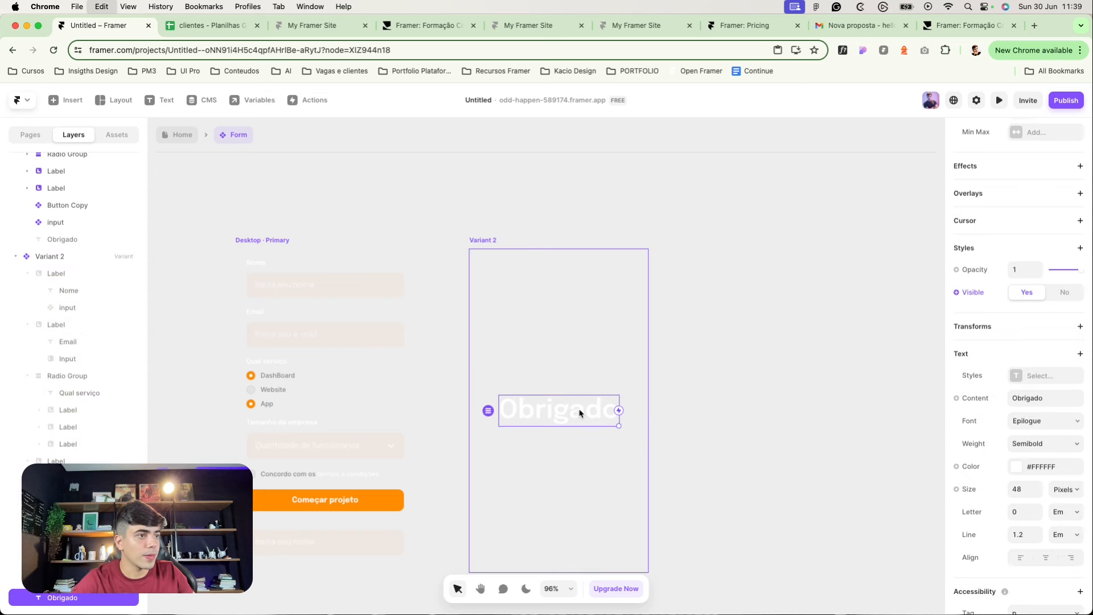
pyautogui.press('super+v')
pyautogui.doubleClick(574, 428)
pyautogui.press('BackSpace')
pyautogui.write('Entrar')
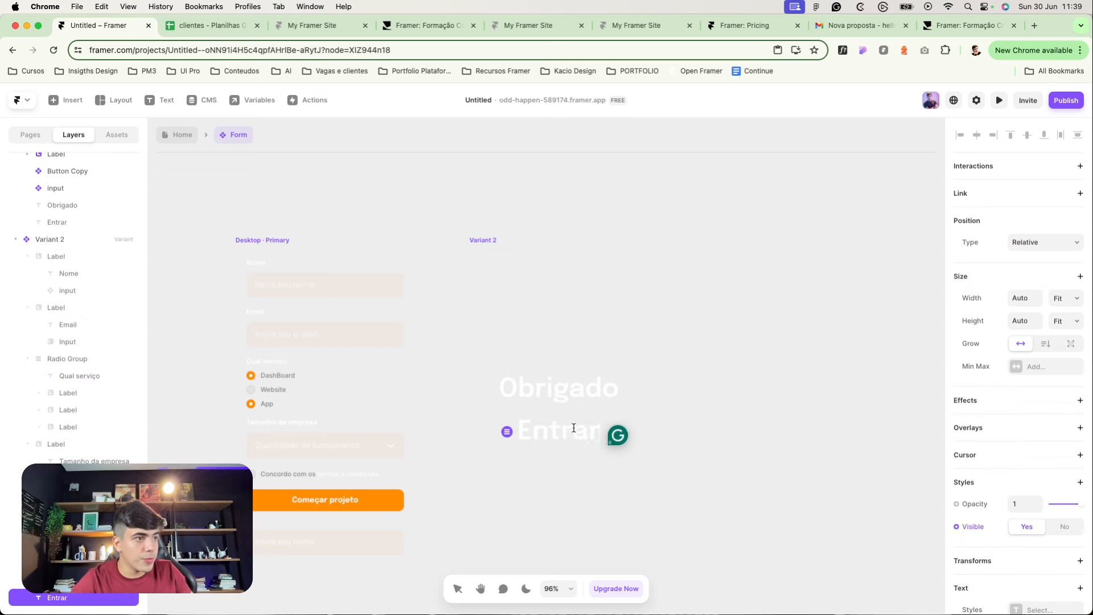
pyautogui.write('emos em contato e')
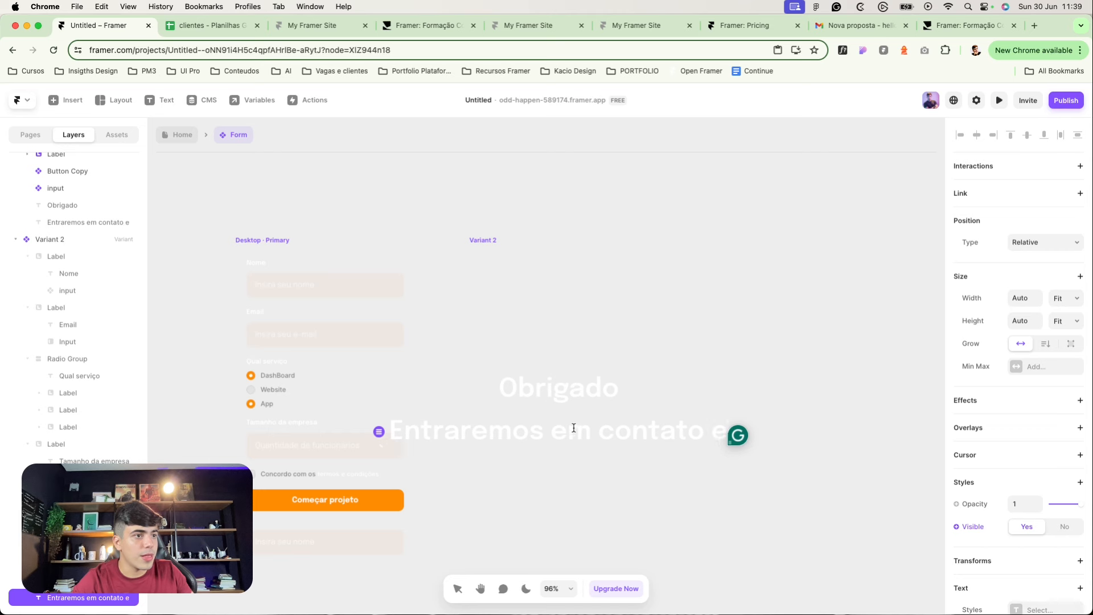
pyautogui.write('m até 24')
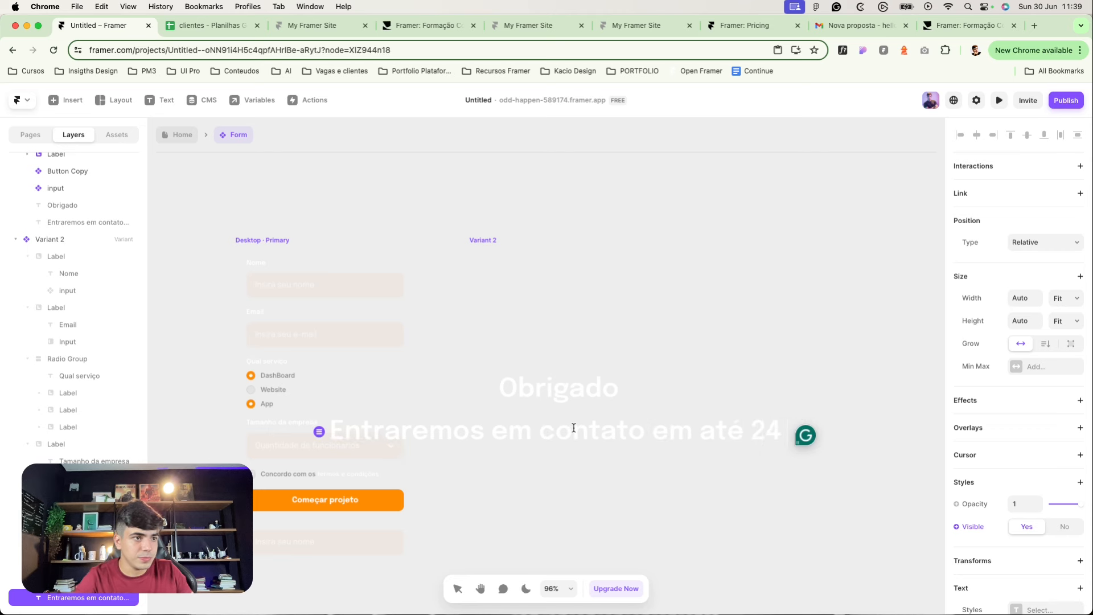
pyautogui.write(' Horas')
pyautogui.press('Escape')
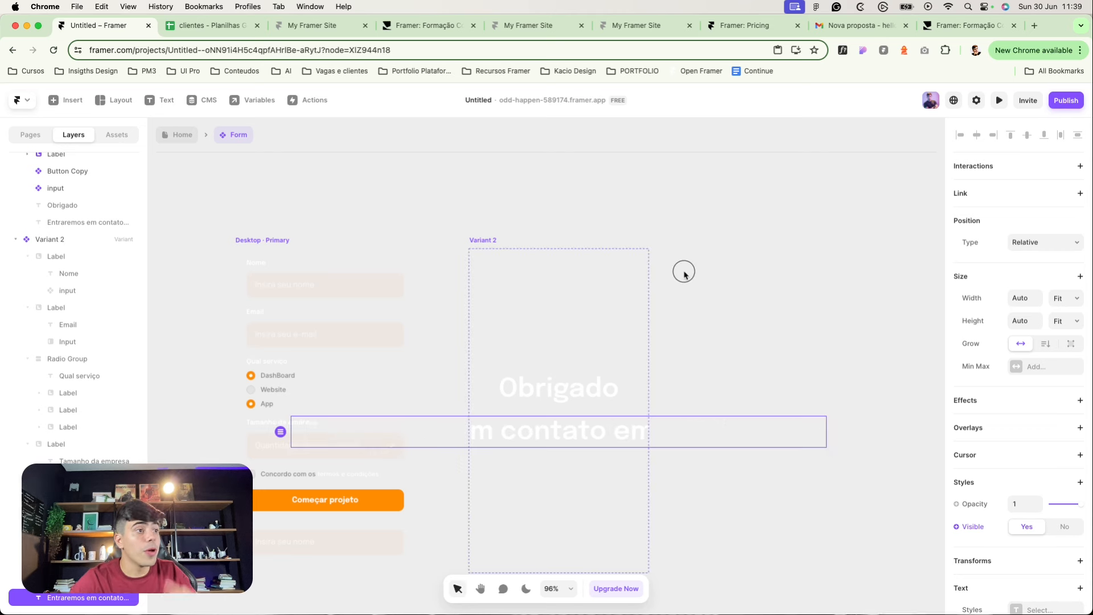
# Step: Give the subline Fill width, Regular weight and 16 px size
pyautogui.click(1060, 298)
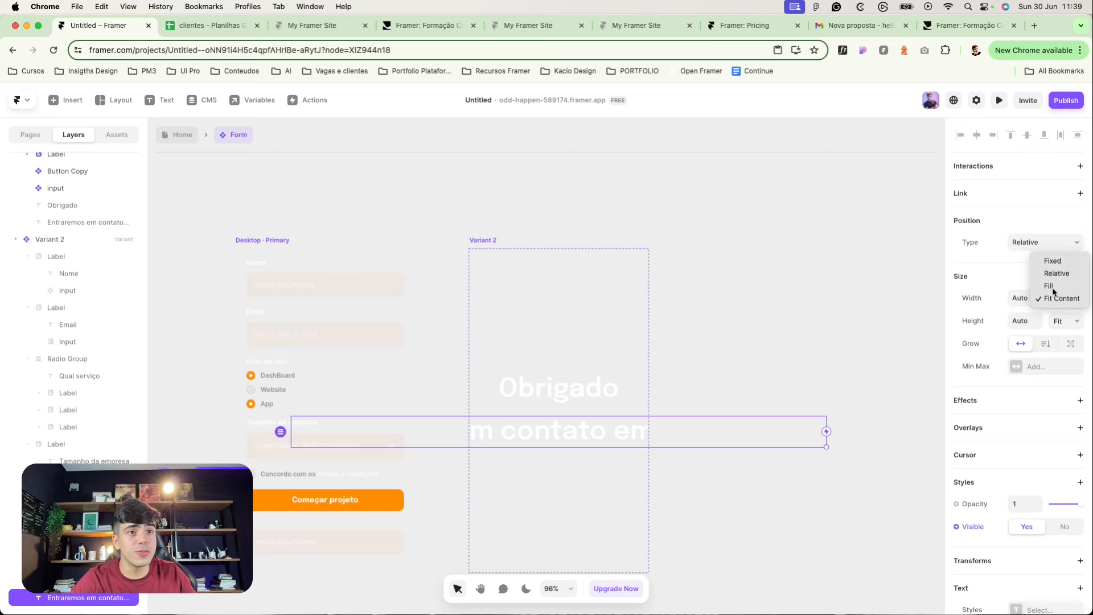
pyautogui.click(1050, 287)
pyautogui.scroll(-3, 1002, 507)
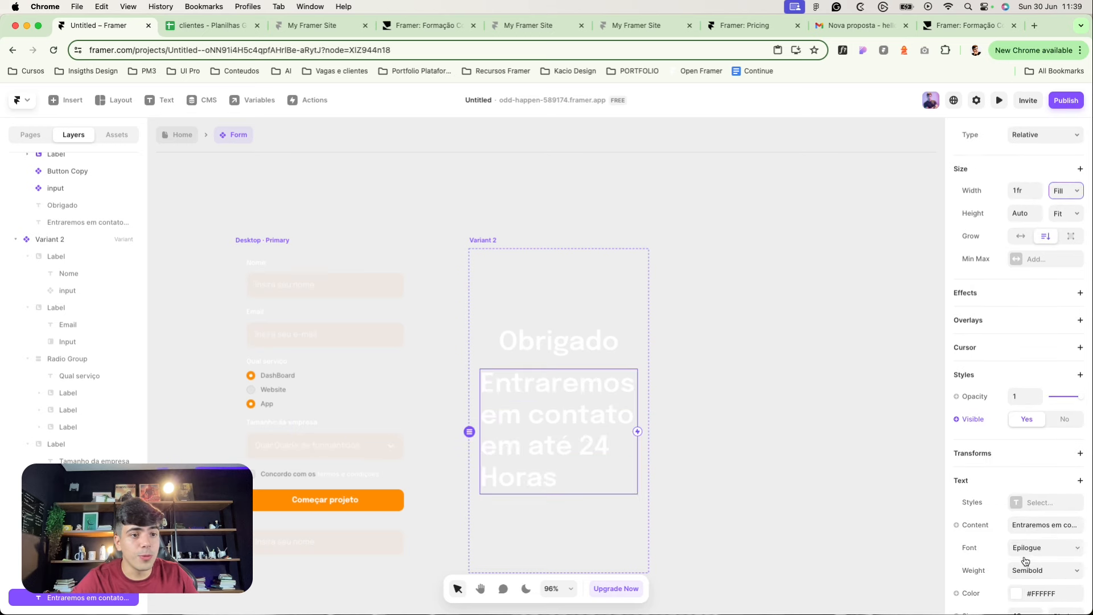
pyautogui.click(1030, 571)
pyautogui.click(1031, 523)
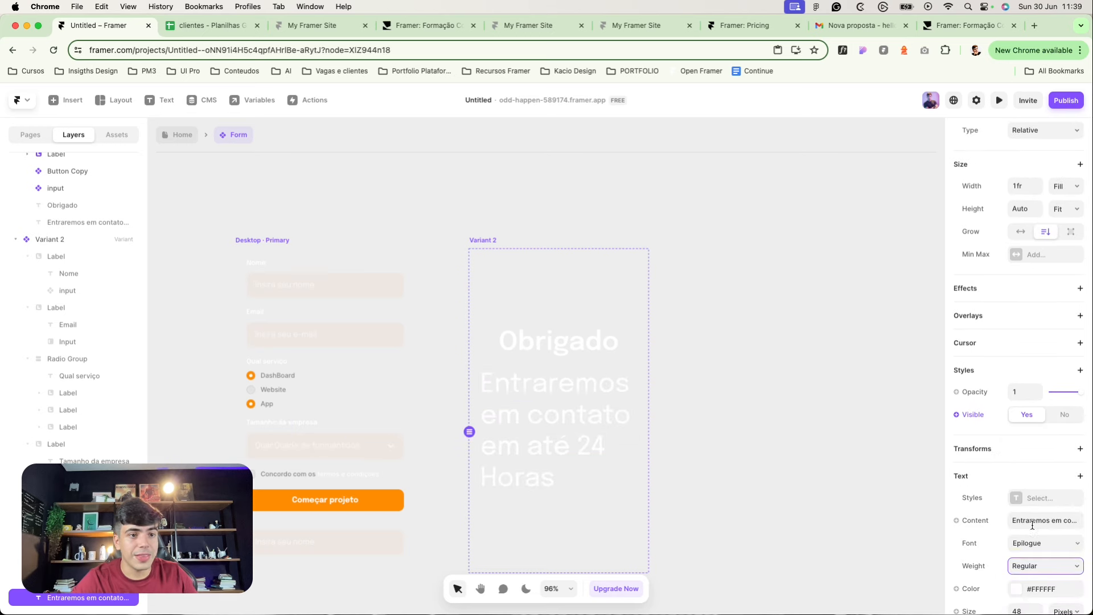
pyautogui.click(1017, 609)
pyautogui.write('16')
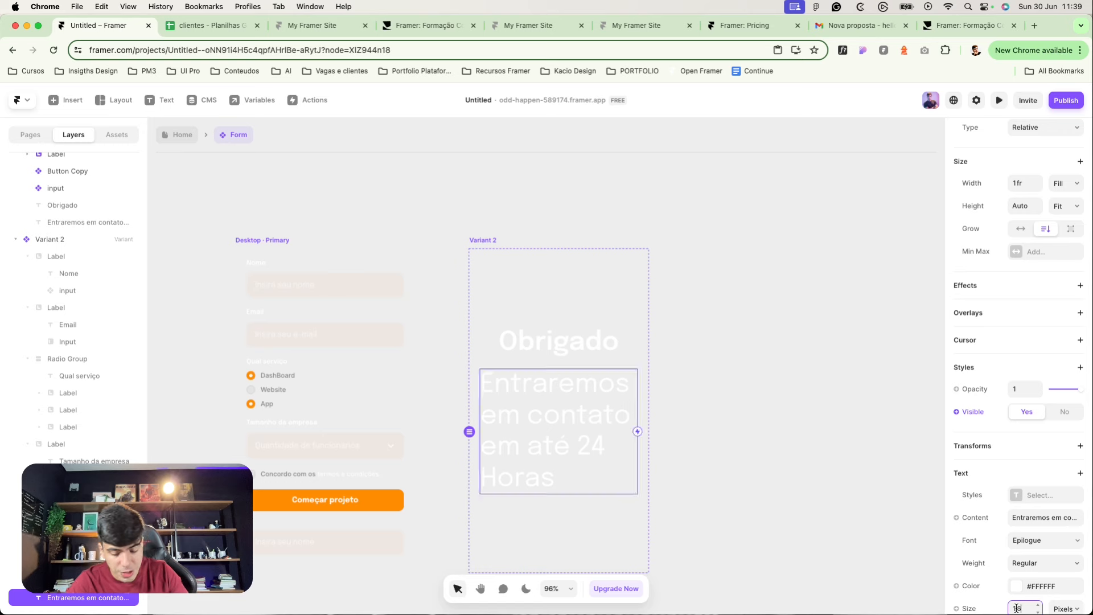
# Step: Set the subline's text colour opacity to 70%
pyautogui.scroll(-1, 1020, 586)
pyautogui.click(1019, 560)
pyautogui.click(868, 528)
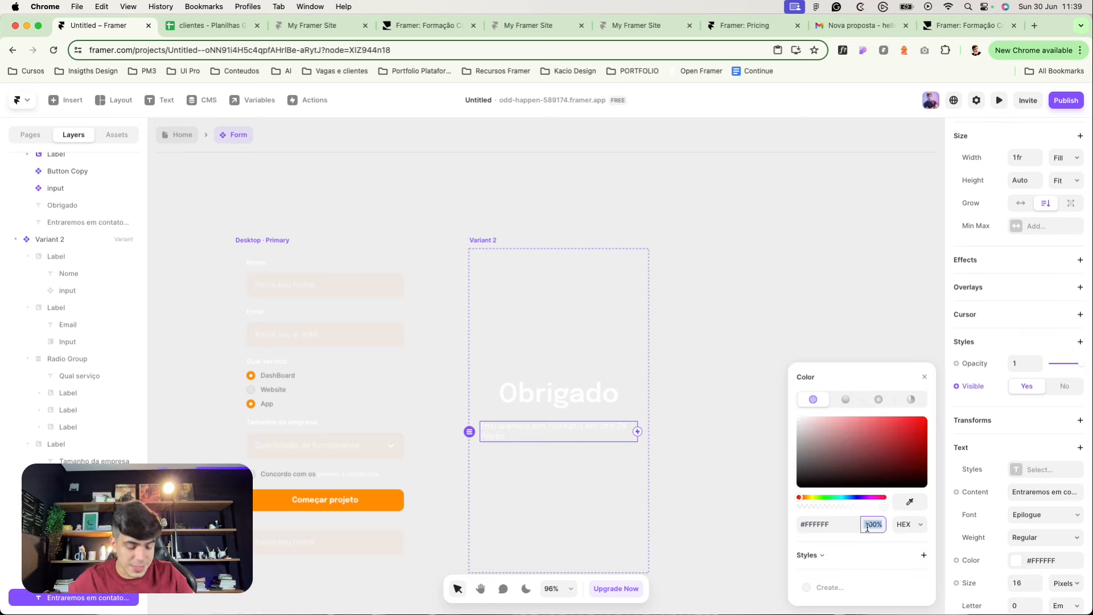
pyautogui.write('70')
pyautogui.press('Return')
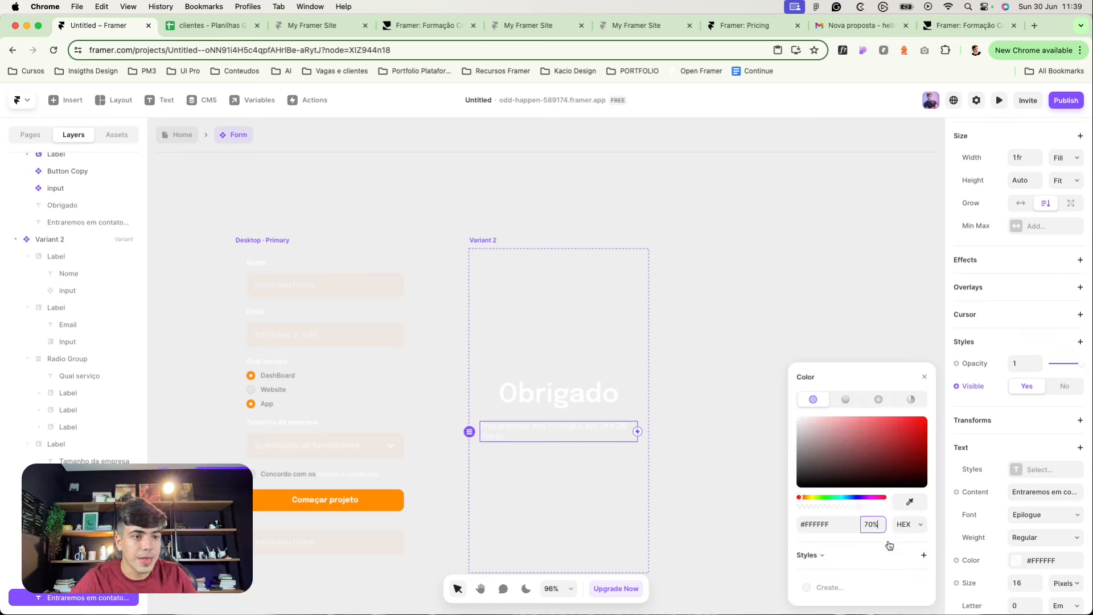
pyautogui.scroll(-2, 1025, 560)
pyautogui.click(699, 364)
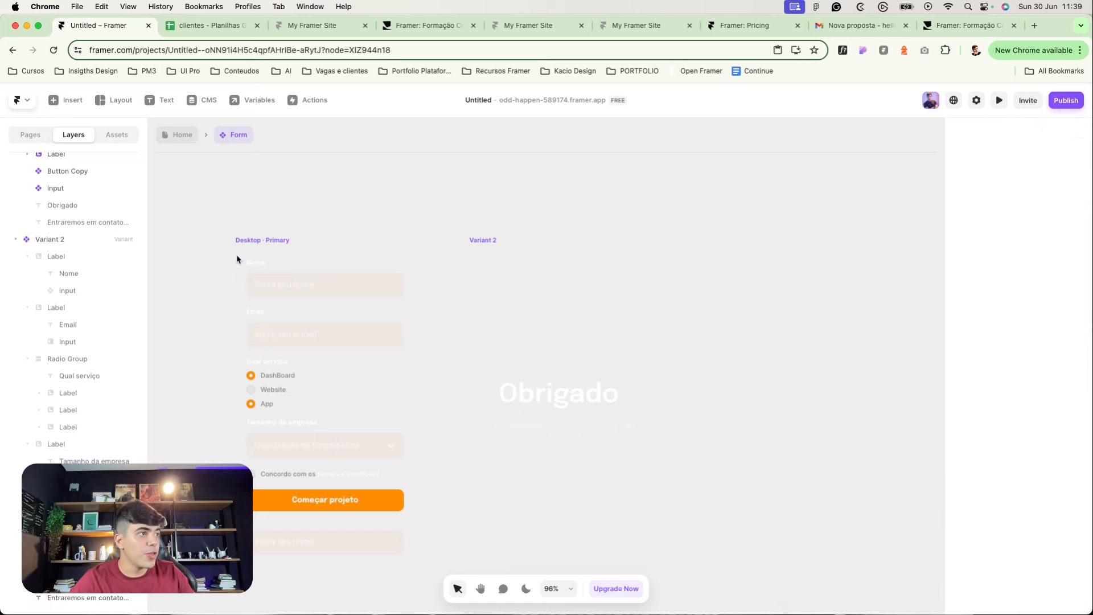
pyautogui.click(237, 259)
# Step: Make the Desktop form switch to Variant 2 on successful submission
pyautogui.moveTo(412, 410); pyautogui.dragTo(499, 390)
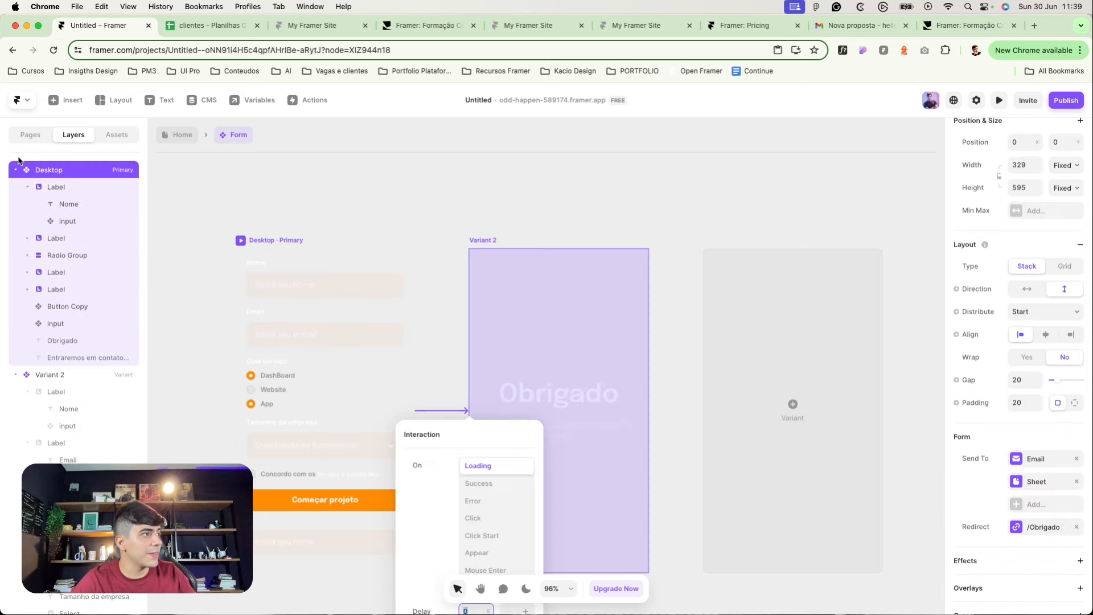
pyautogui.scroll(-1, 393, 348)
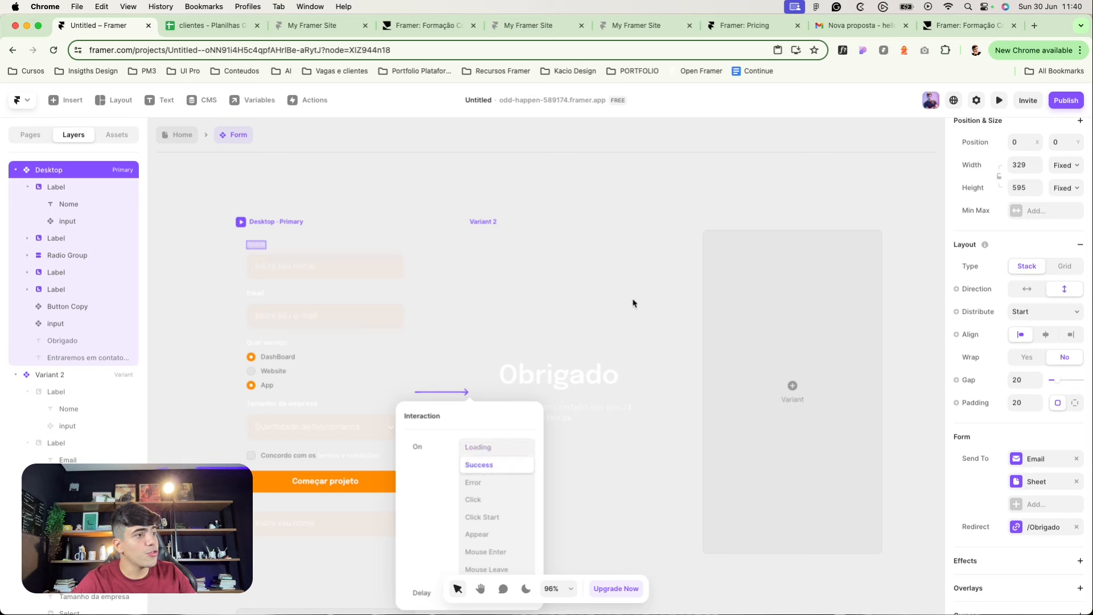
pyautogui.click(264, 203)
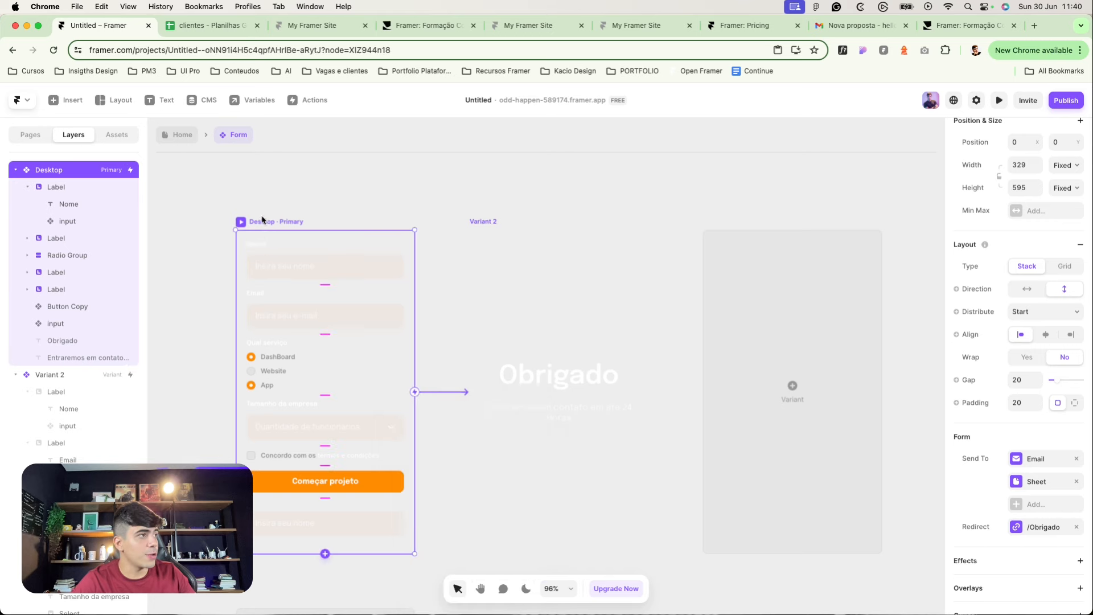
pyautogui.click(458, 212)
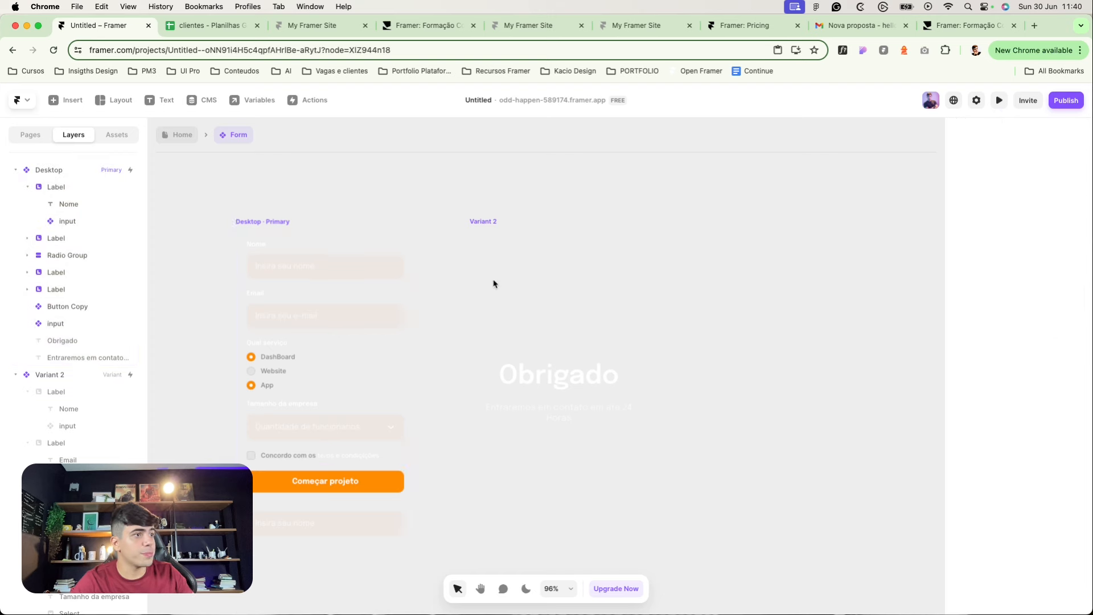
# Step: Remove the /Obrigado redirect from the Desktop form and return to the Home page
pyautogui.doubleClick(398, 193)
pyautogui.scroll(-3, 672, 467)
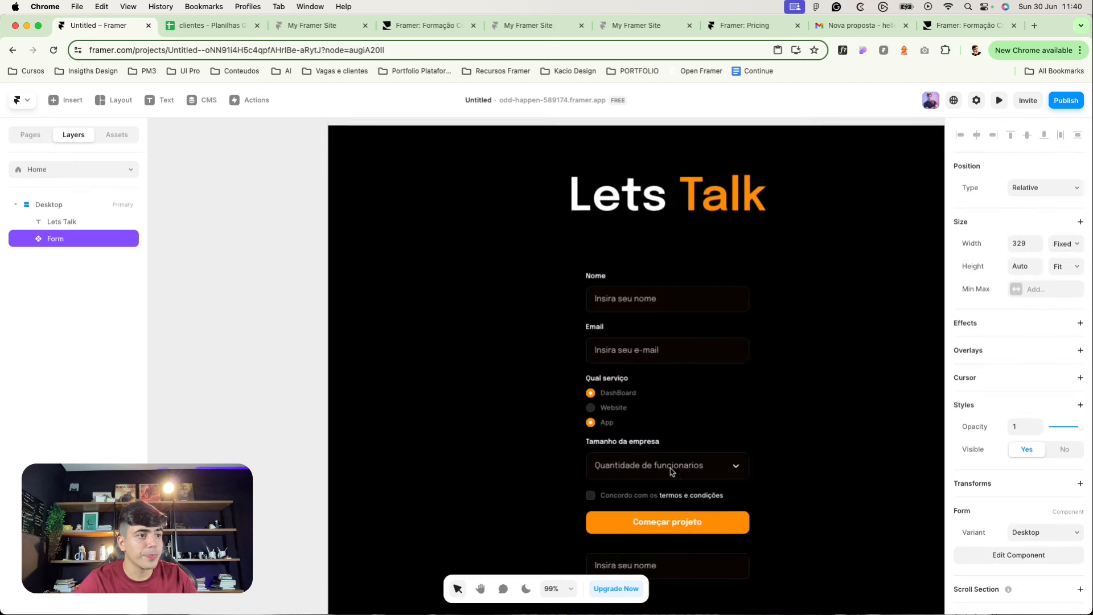
pyautogui.doubleClick(646, 456)
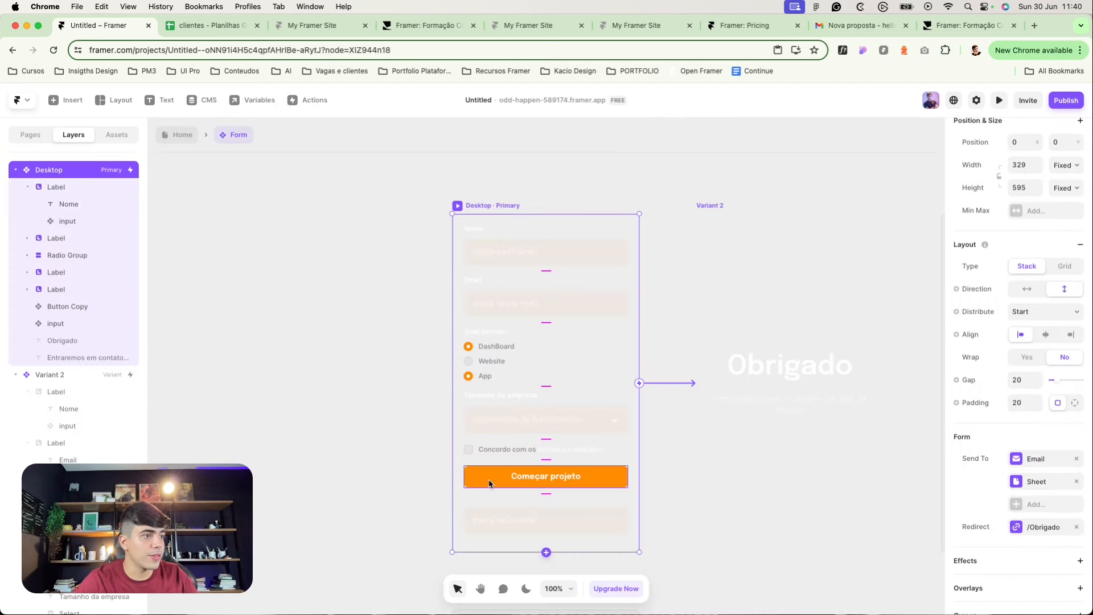
pyautogui.click(488, 478)
pyautogui.scroll(-2, 981, 540)
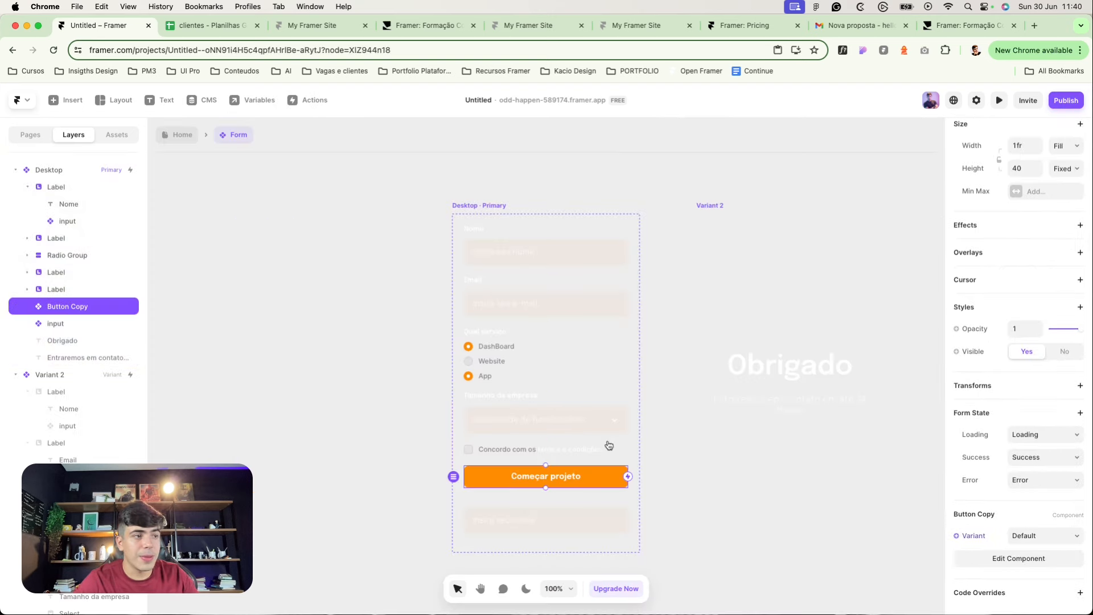
pyautogui.click(520, 444)
pyautogui.click(50, 171)
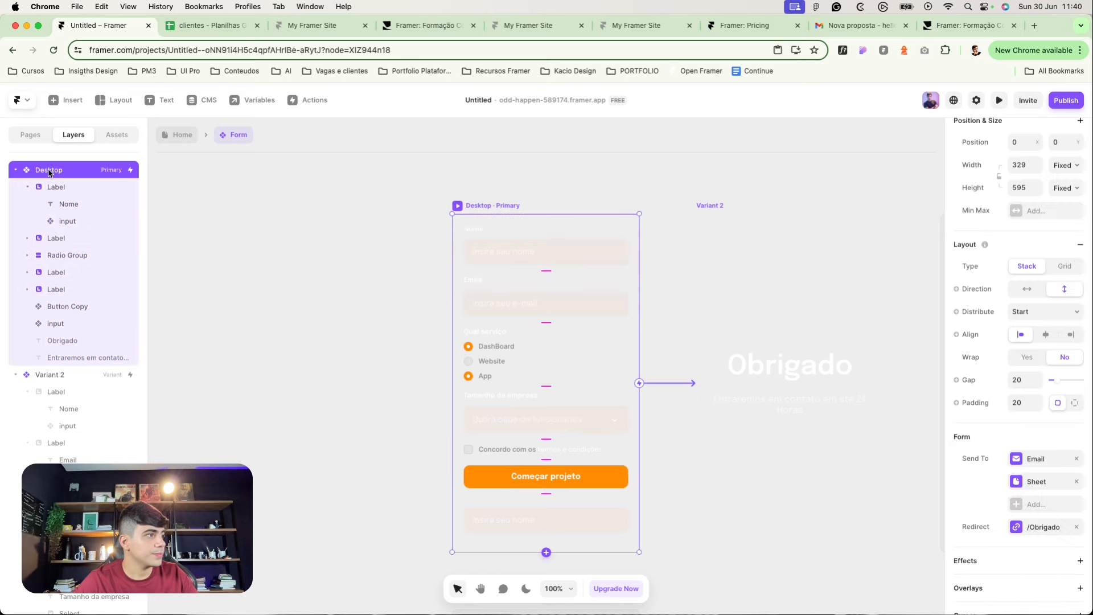
pyautogui.click(1076, 528)
pyautogui.doubleClick(320, 322)
# Step: In preview, fill Nome and Email with placeholder text, pick Website and a company size, accept terms, submit
pyautogui.scroll(-3, 377, 276)
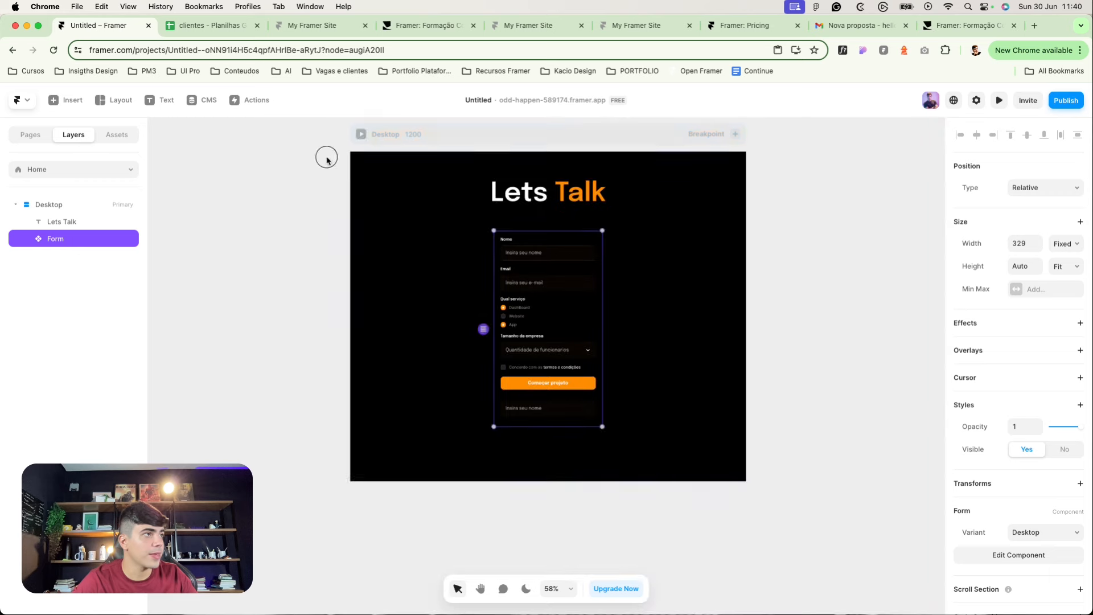
pyautogui.click(327, 160)
pyautogui.press('super+p')
pyautogui.click(540, 310)
pyautogui.write('dawdawd')
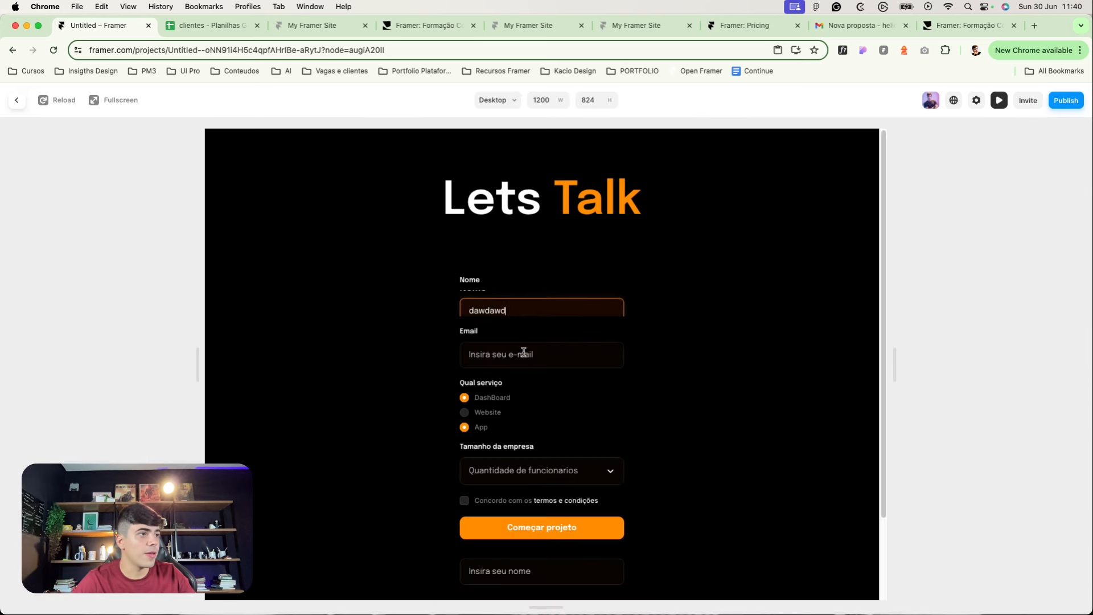
pyautogui.click(524, 352)
pyautogui.write('dawdawd')
pyautogui.click(486, 412)
pyautogui.click(495, 473)
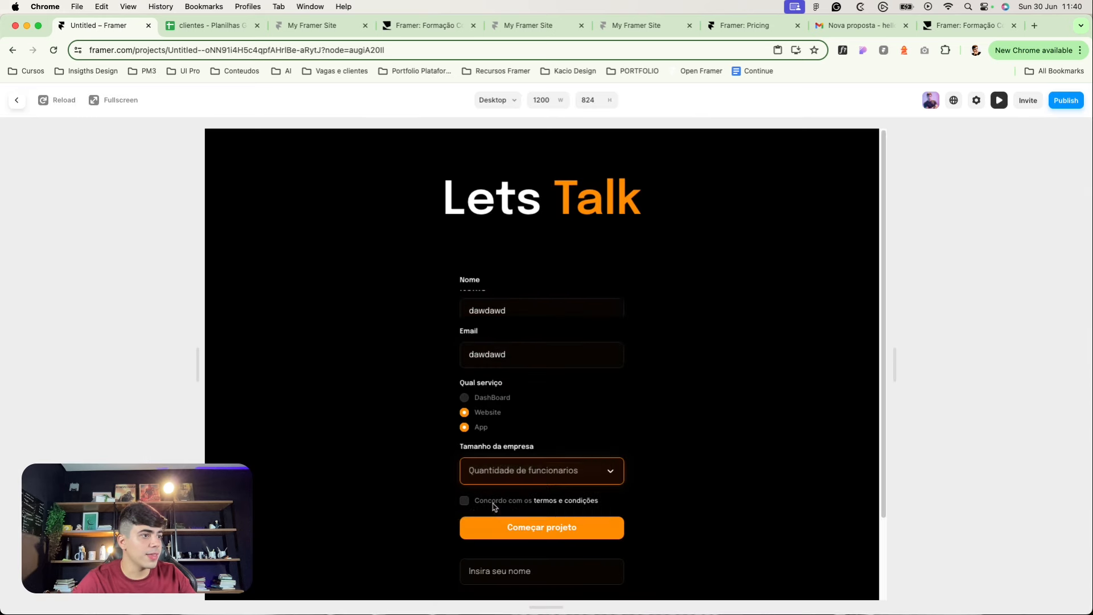
pyautogui.click(464, 501)
pyautogui.click(542, 528)
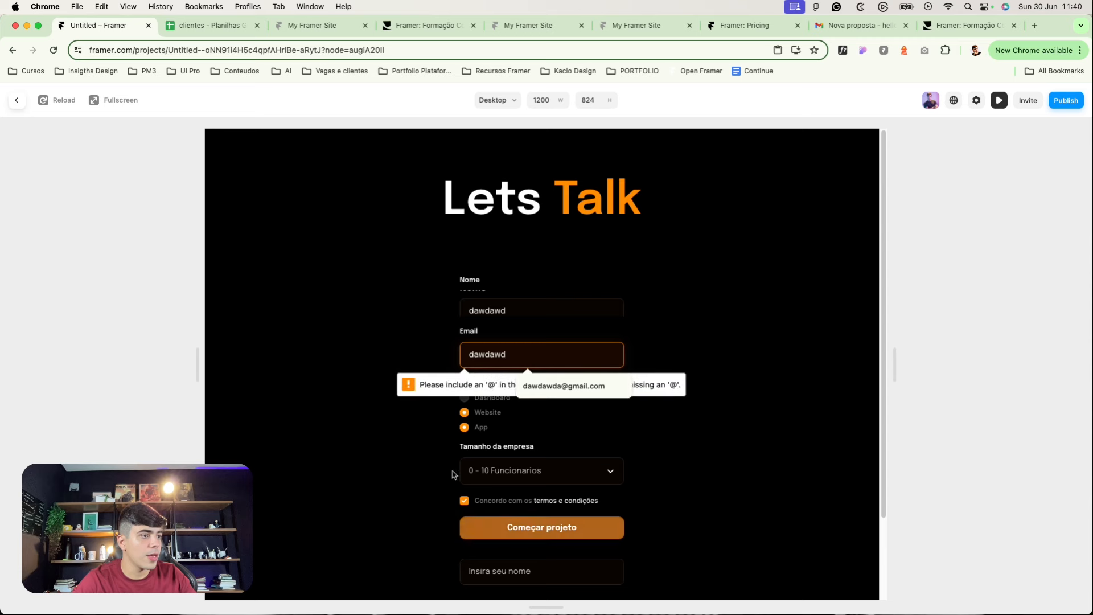
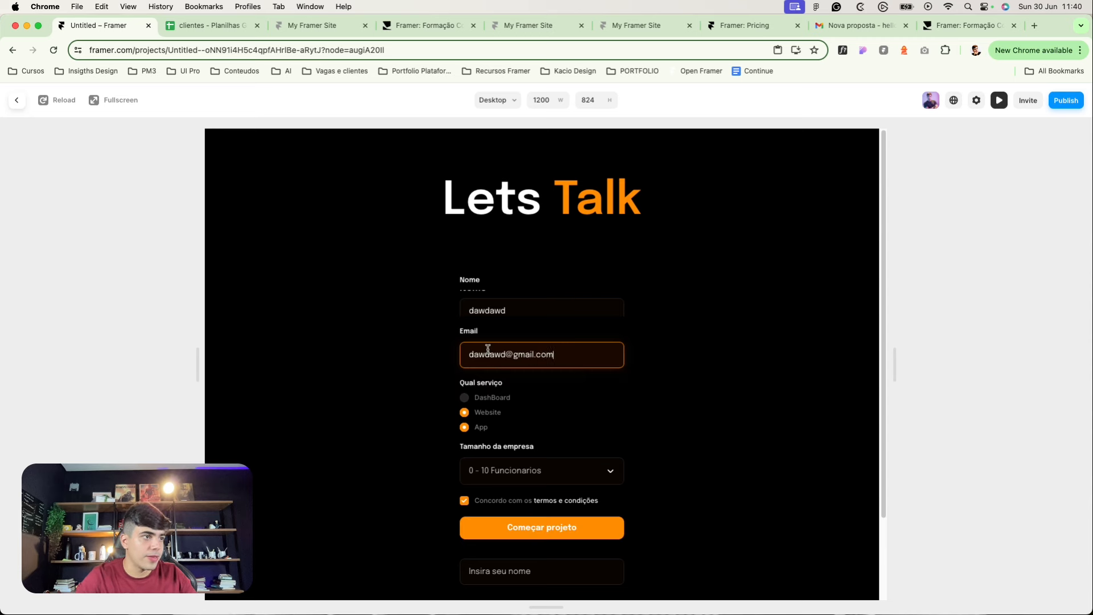
pyautogui.click(501, 573)
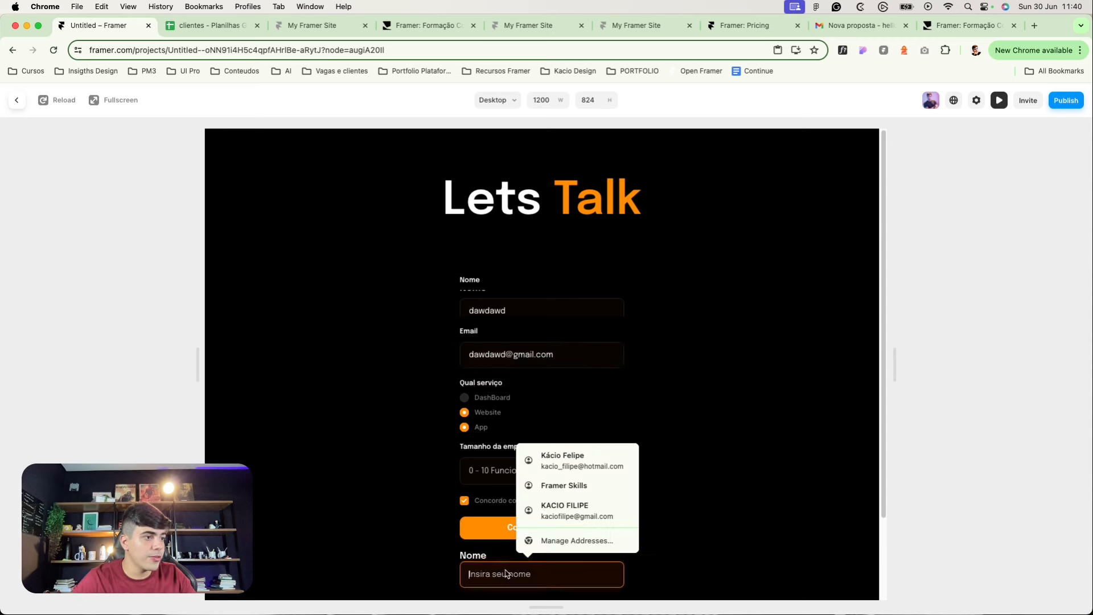
pyautogui.write('dawdawd')
pyautogui.click(477, 520)
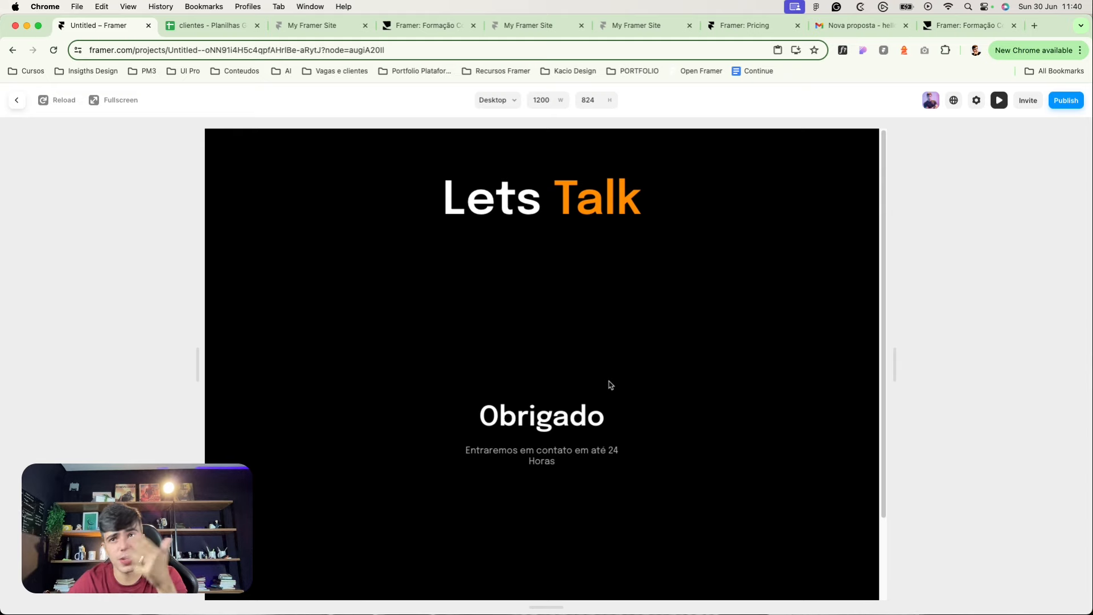
# Step: Close the preview, open the Form component, and review the Success interaction targeting Variant 2
pyautogui.click(17, 100)
pyautogui.doubleClick(456, 279)
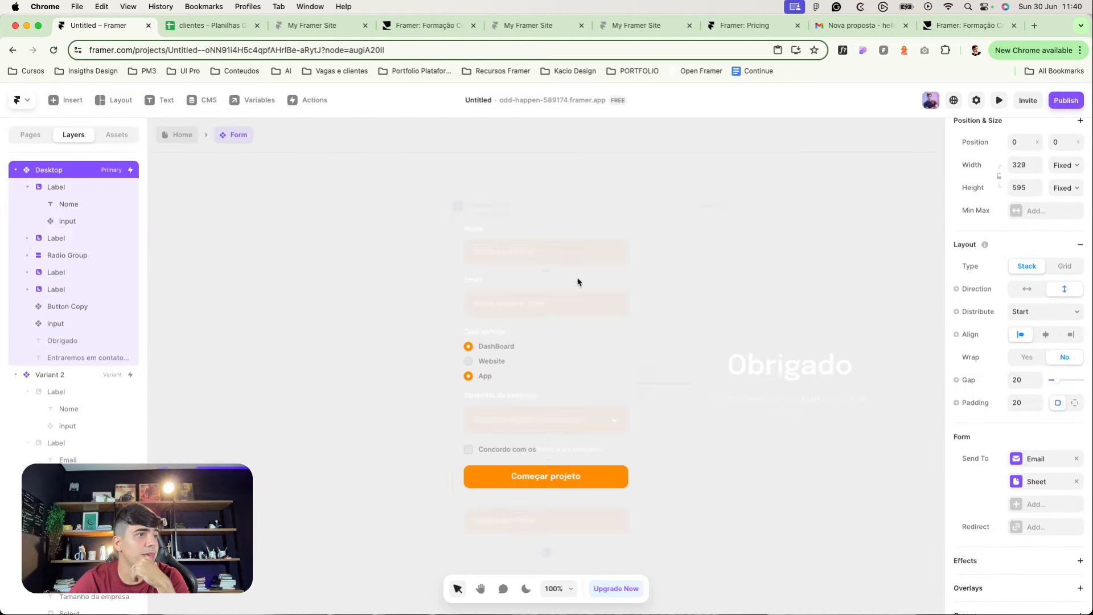
pyautogui.scroll(3, 1068, 226)
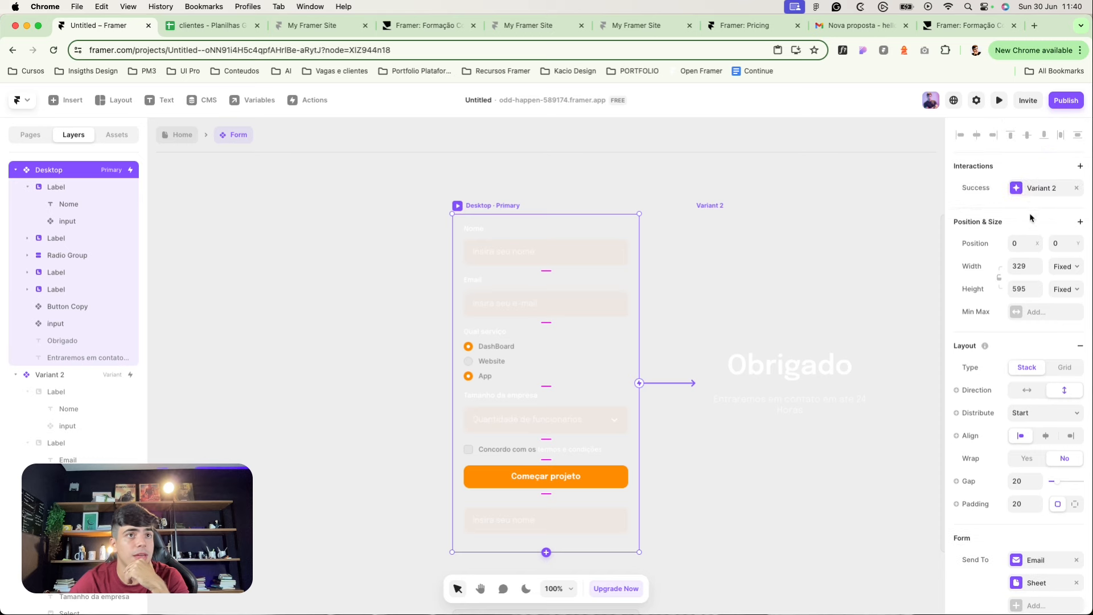
pyautogui.click(1028, 189)
pyautogui.click(881, 326)
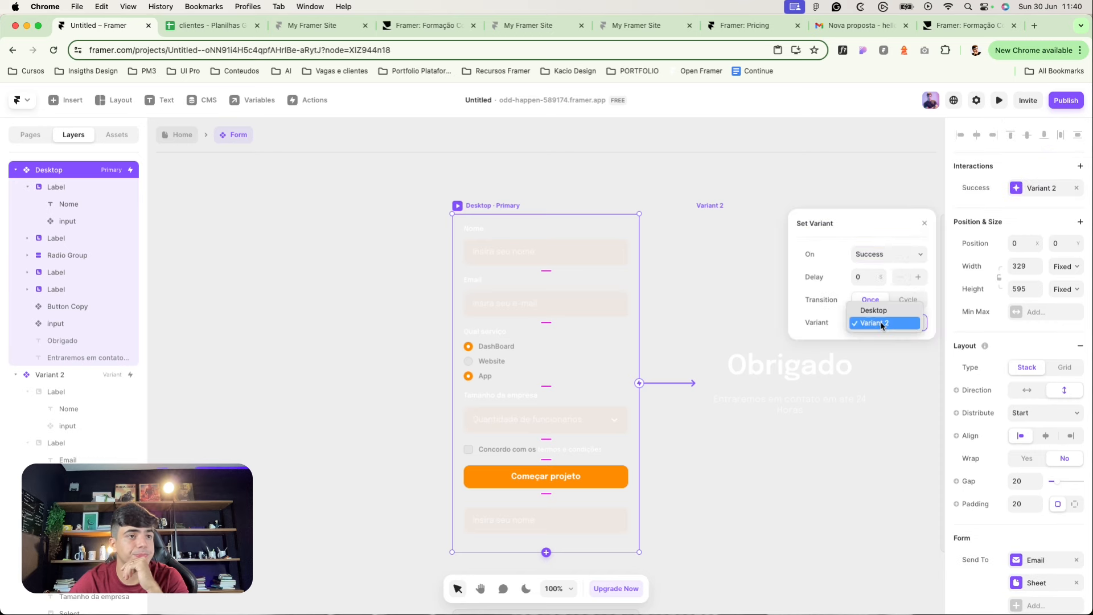
pyautogui.click(857, 322)
pyautogui.click(669, 344)
# Step: Replace the Success interaction with a Desktop-to-Variant 2 connection and return to the Home page
pyautogui.click(491, 206)
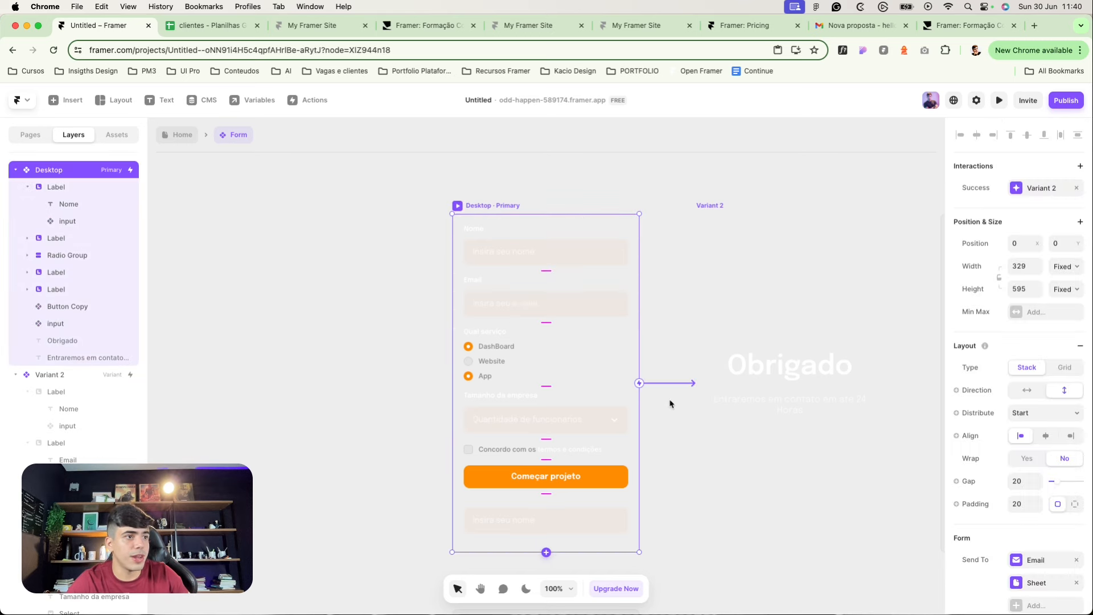
pyautogui.click(1077, 188)
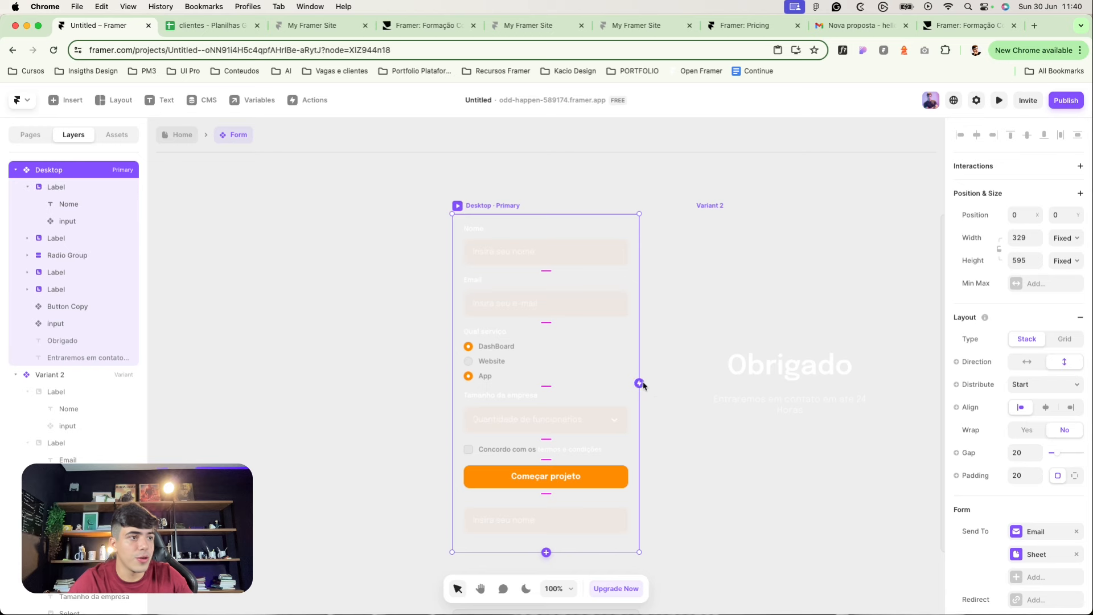
pyautogui.moveTo(640, 383); pyautogui.dragTo(735, 371)
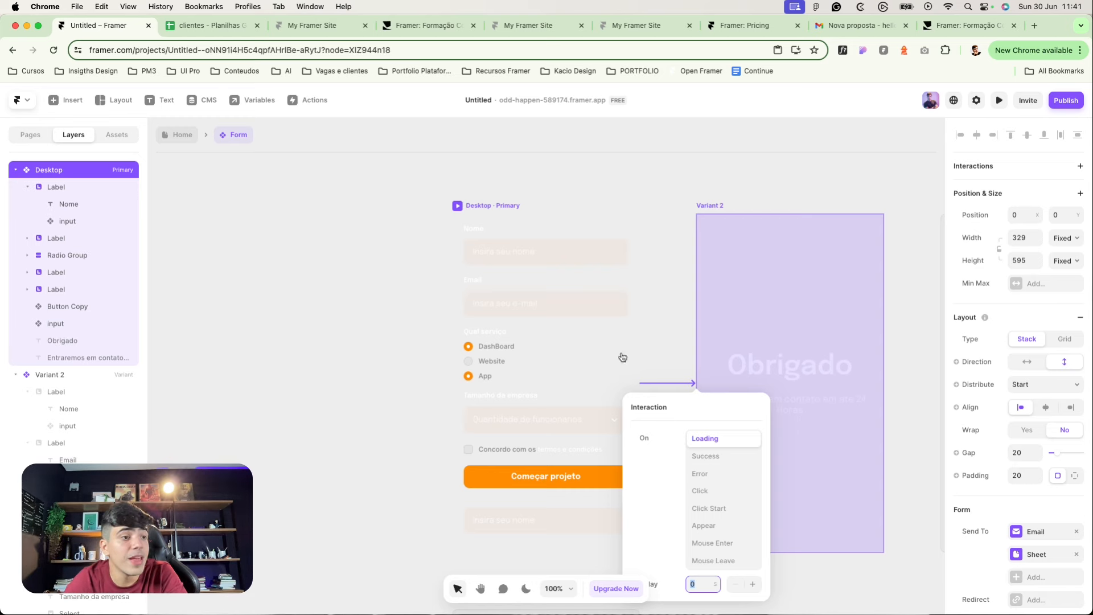
pyautogui.doubleClick(371, 264)
pyautogui.click(323, 241)
pyautogui.scroll(1, 317, 255)
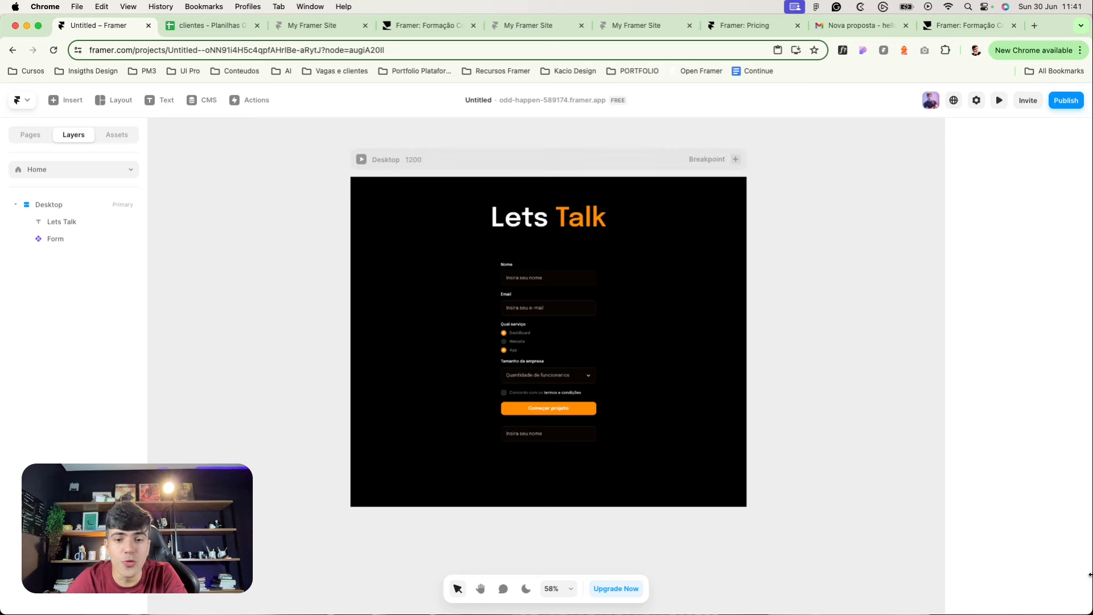
# Step: Set the DashBoard, Website and App radio options to start unchecked in the Form component
pyautogui.doubleClick(541, 280)
pyautogui.click(500, 262)
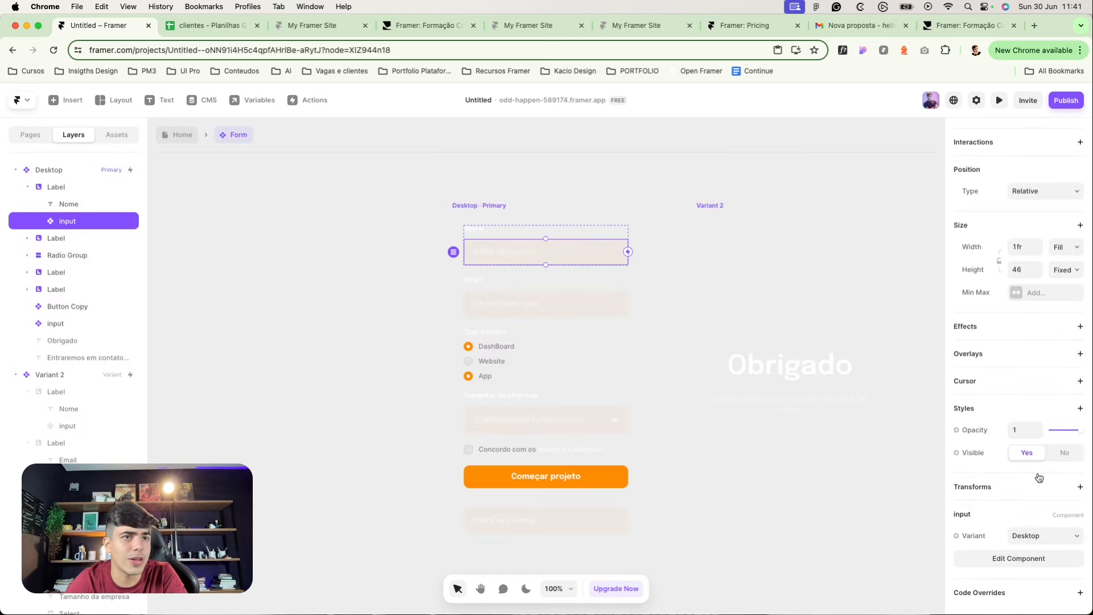
pyautogui.click(470, 375)
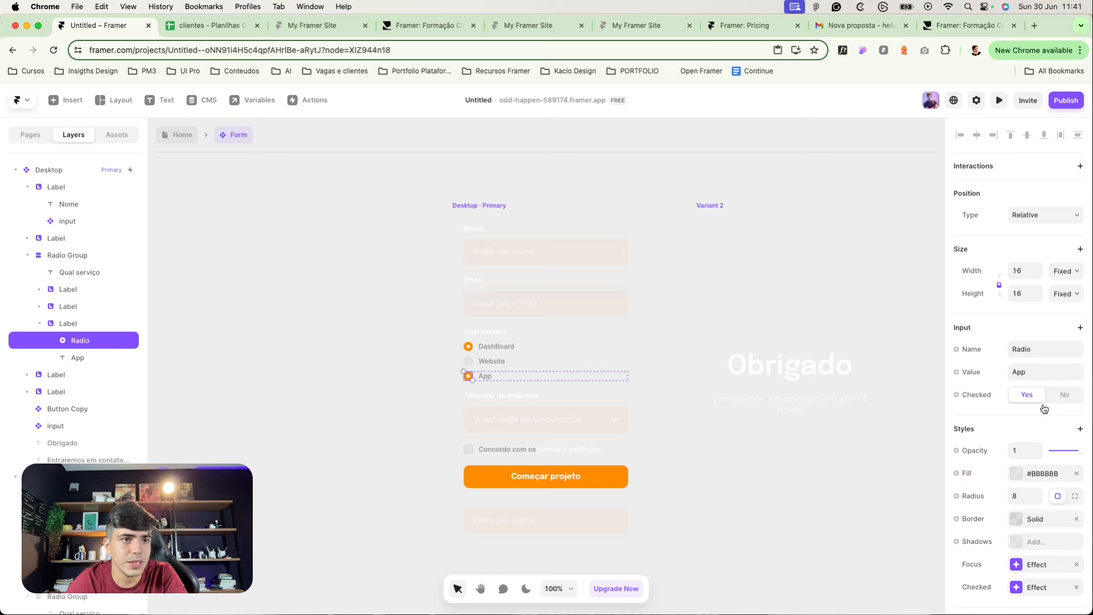
pyautogui.click(468, 347)
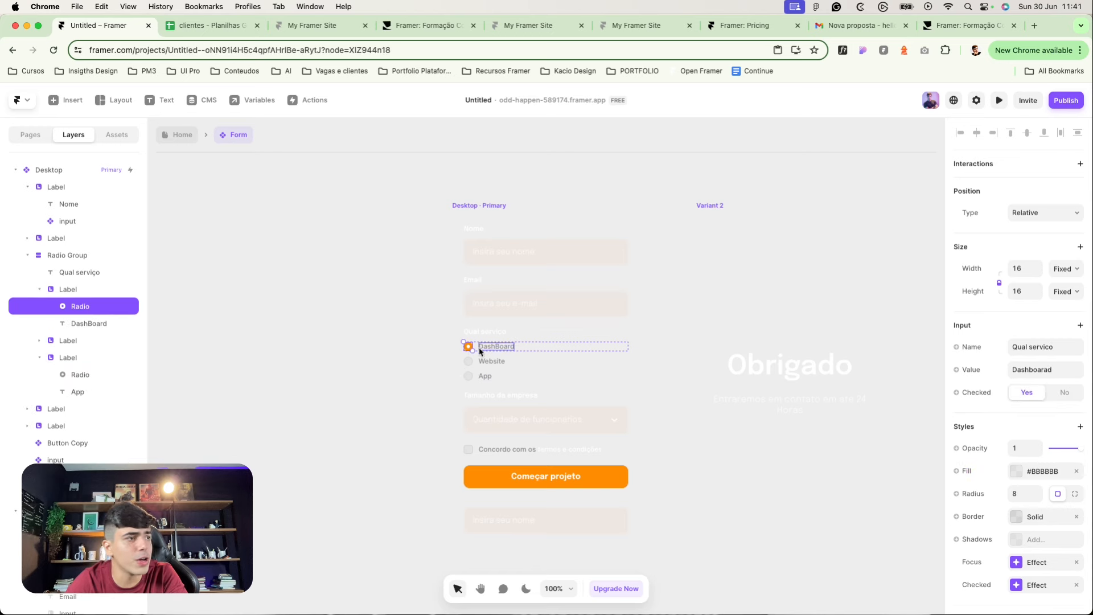
pyautogui.click(468, 361)
pyautogui.click(468, 377)
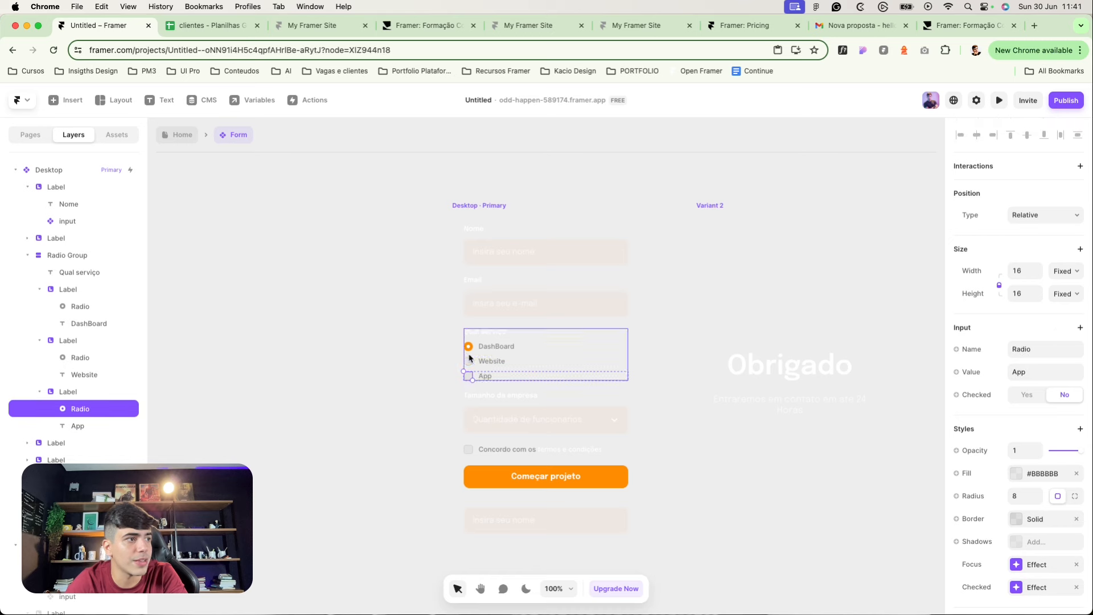
pyautogui.click(469, 348)
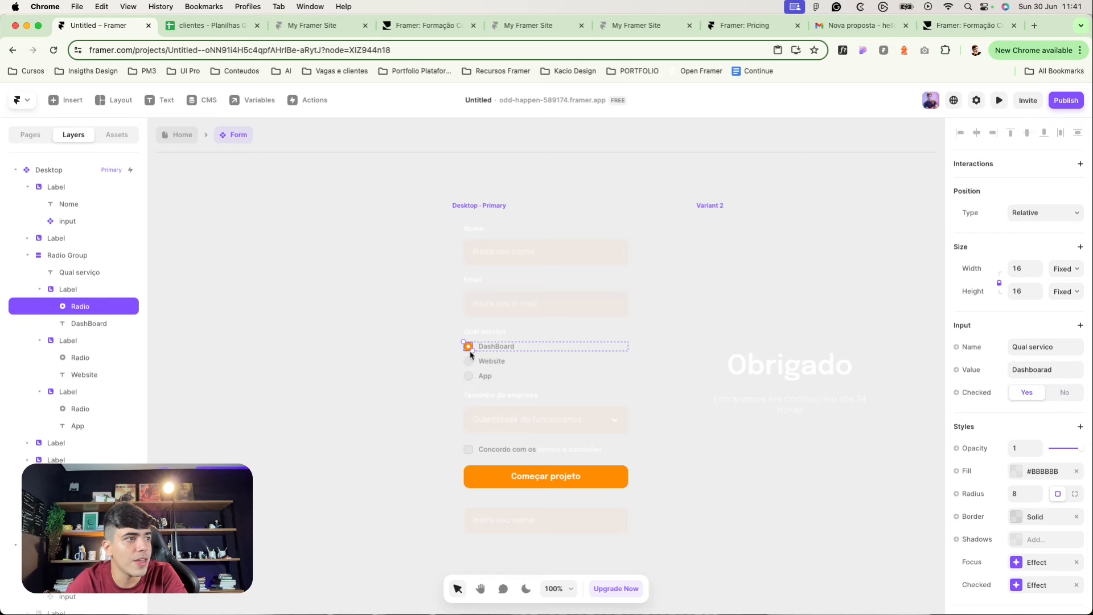
pyautogui.click(1065, 395)
pyautogui.click(346, 346)
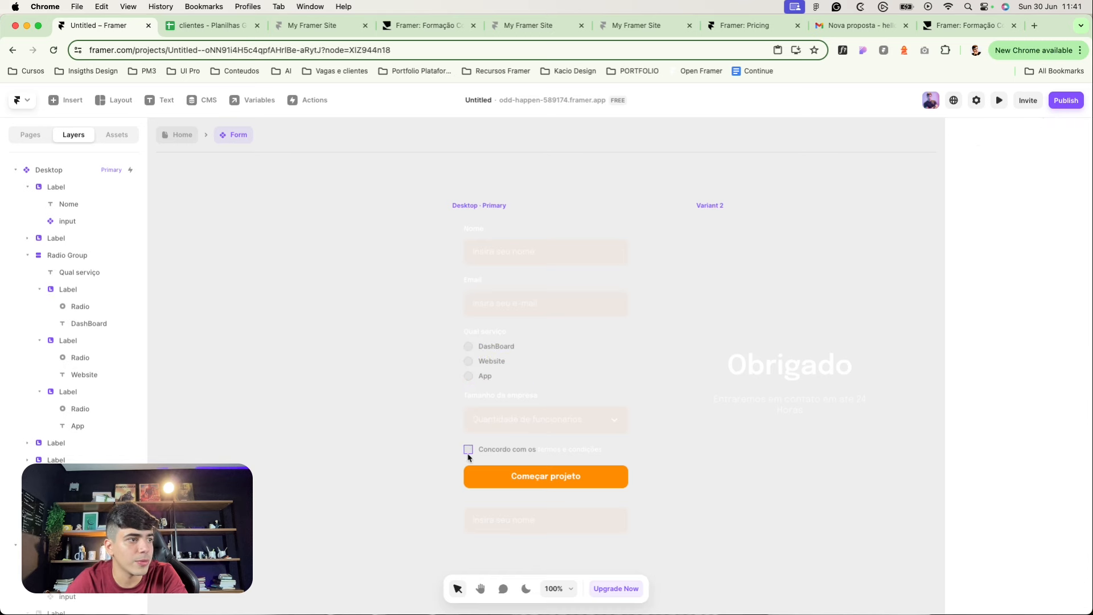
pyautogui.doubleClick(385, 193)
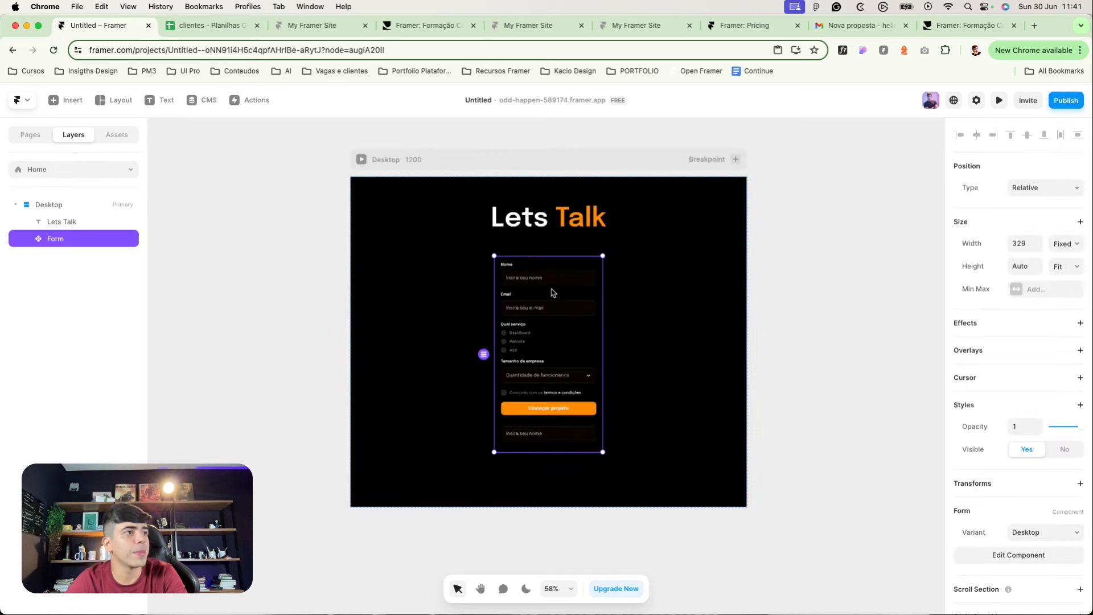
# Step: Delete the extra name field at the bottom of the form and return to Home
pyautogui.click(789, 308)
pyautogui.doubleClick(520, 434)
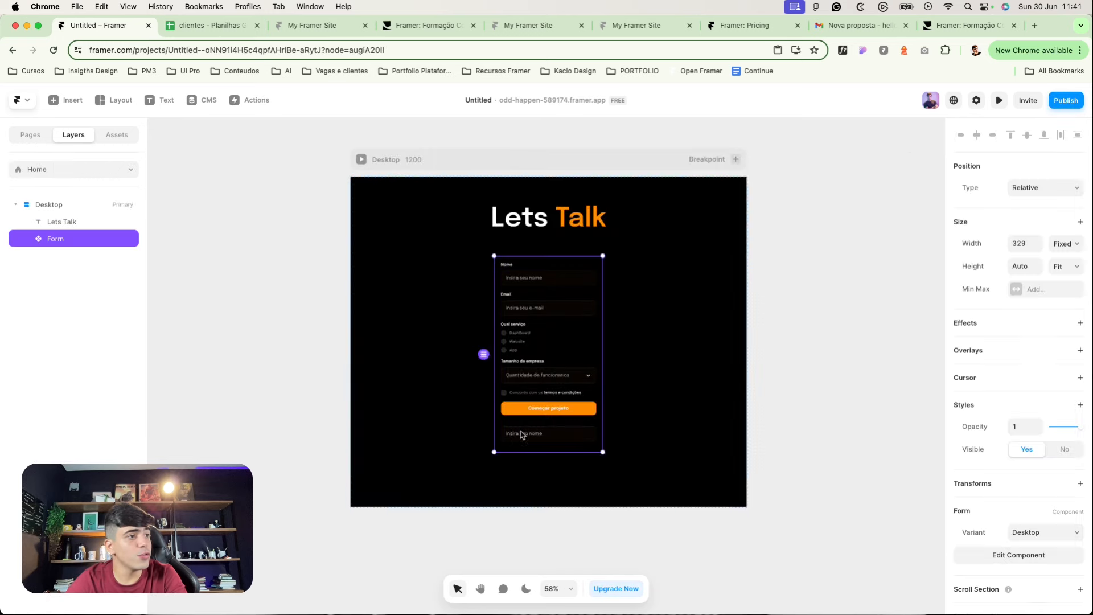
pyautogui.press('Escape')
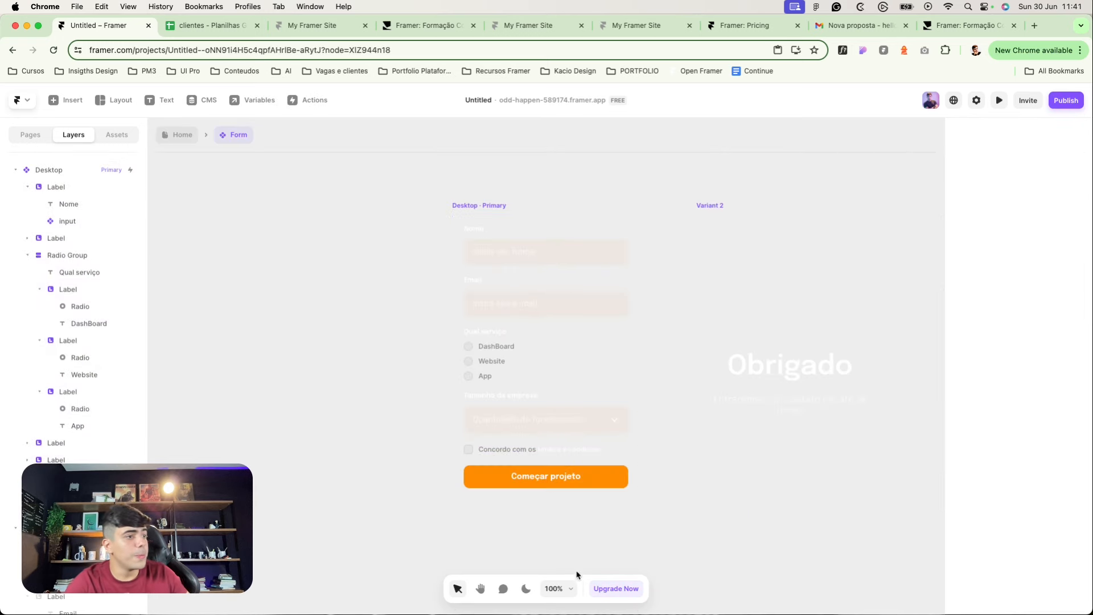
pyautogui.doubleClick(441, 212)
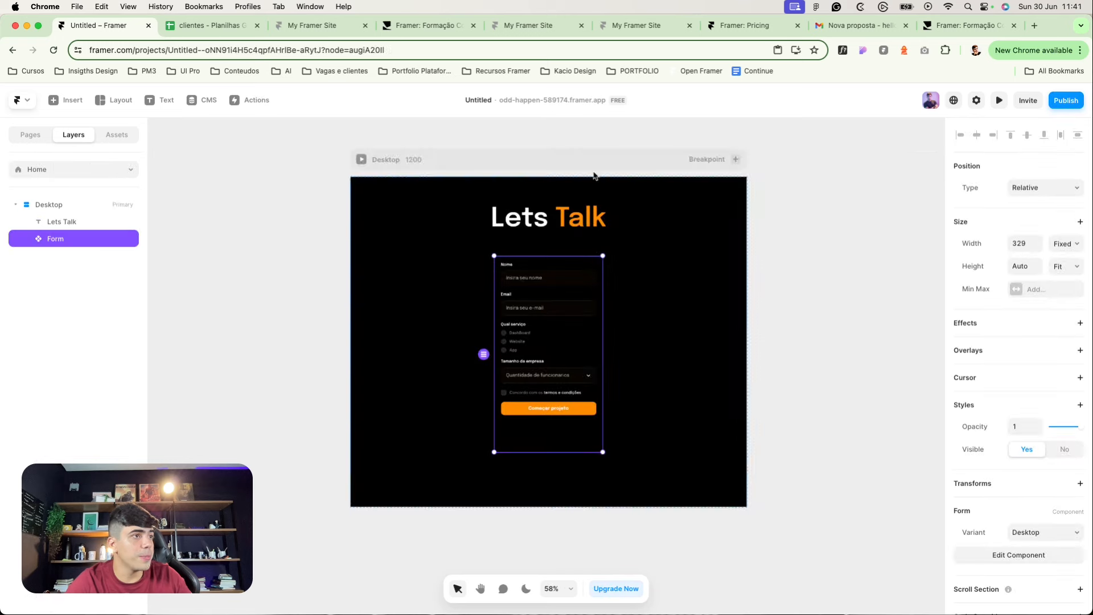
pyautogui.click(883, 227)
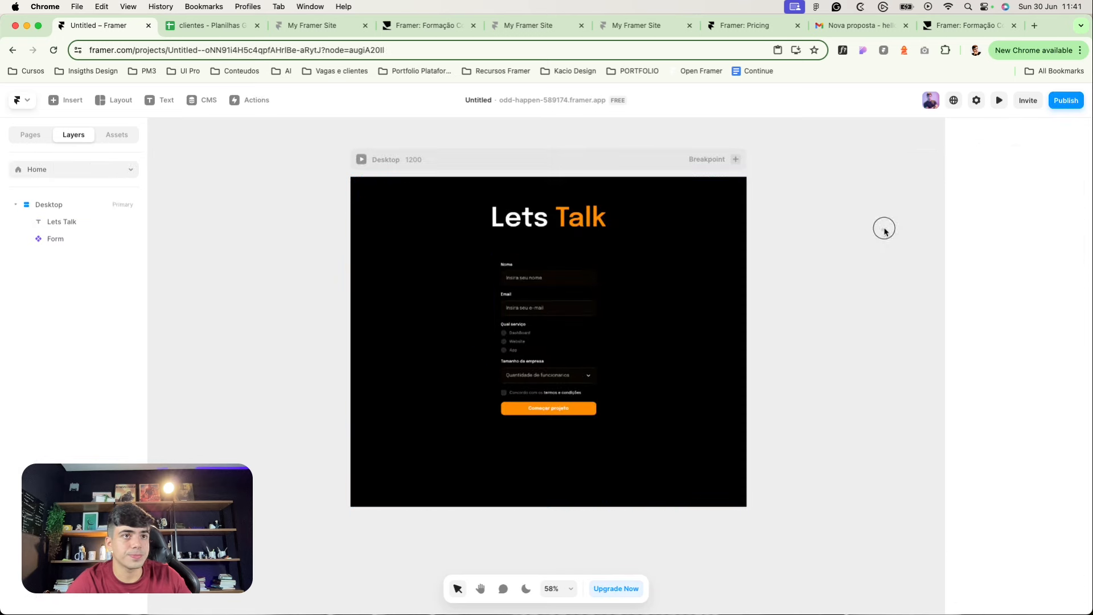
# Step: Publish the update and open the live odd-happen-589174.framer.app site
pyautogui.click(1066, 101)
pyautogui.click(992, 204)
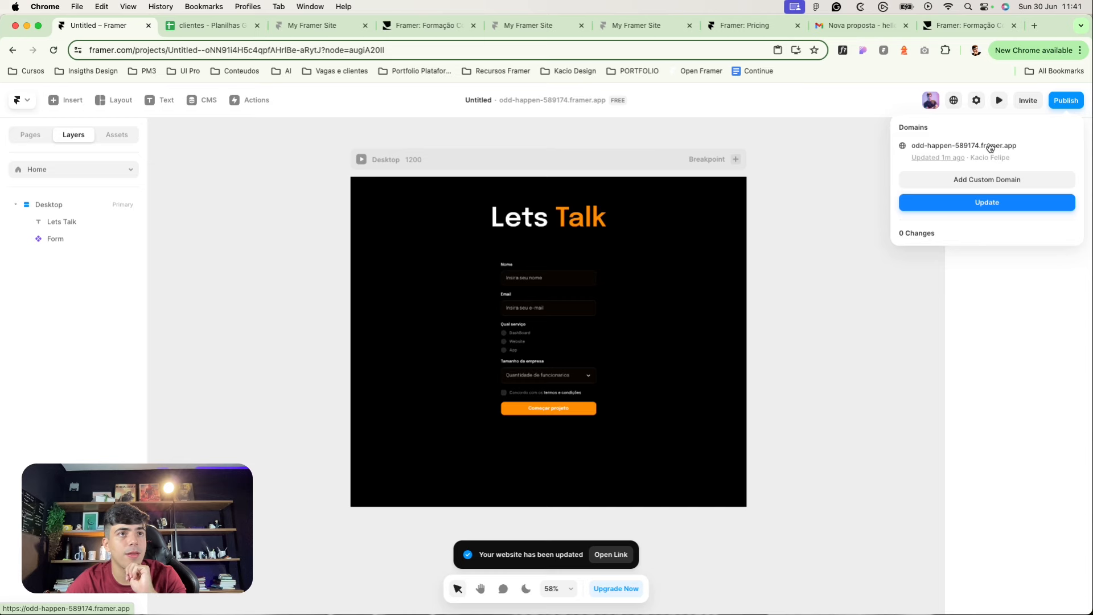
pyautogui.click(991, 148)
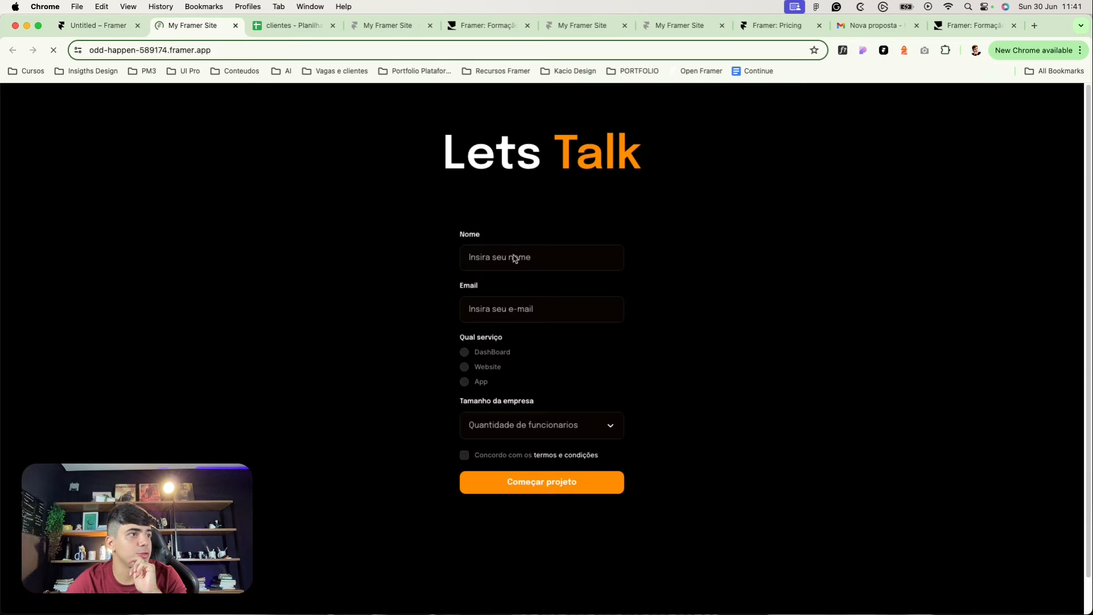
# Step: Enter 'framerskills' in the live form's Nome field
pyautogui.click(502, 257)
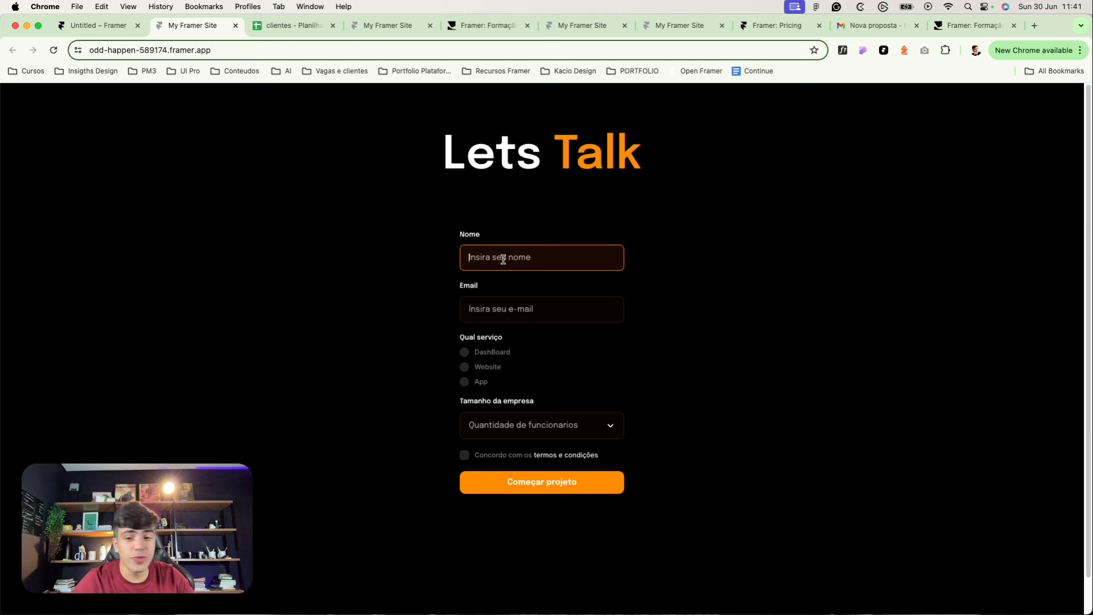
pyautogui.write('framerskills')
pyautogui.press('Tab')
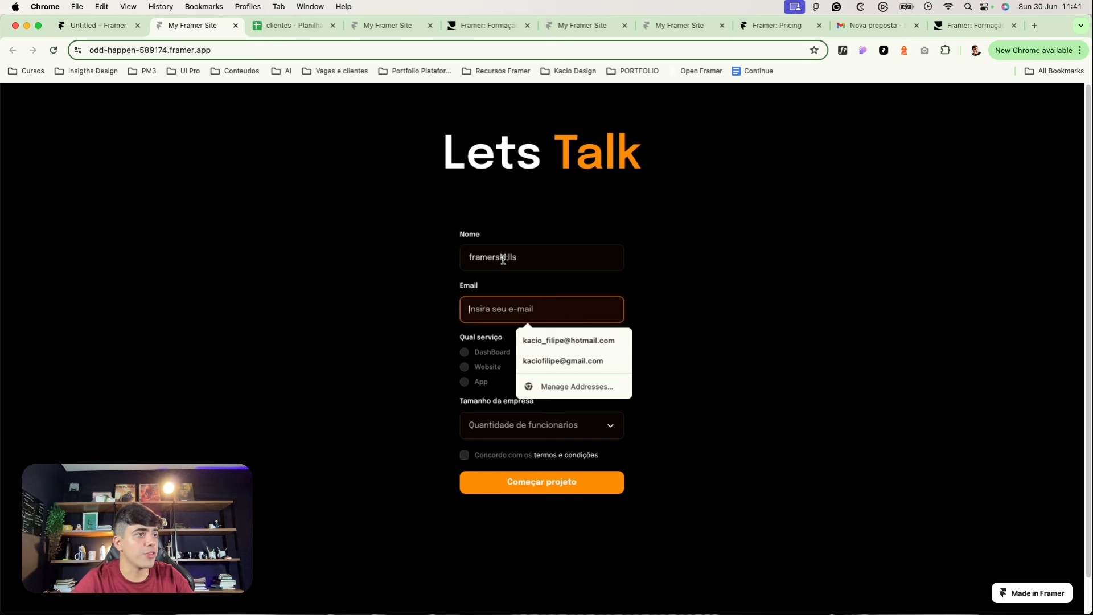
pyautogui.click(504, 260)
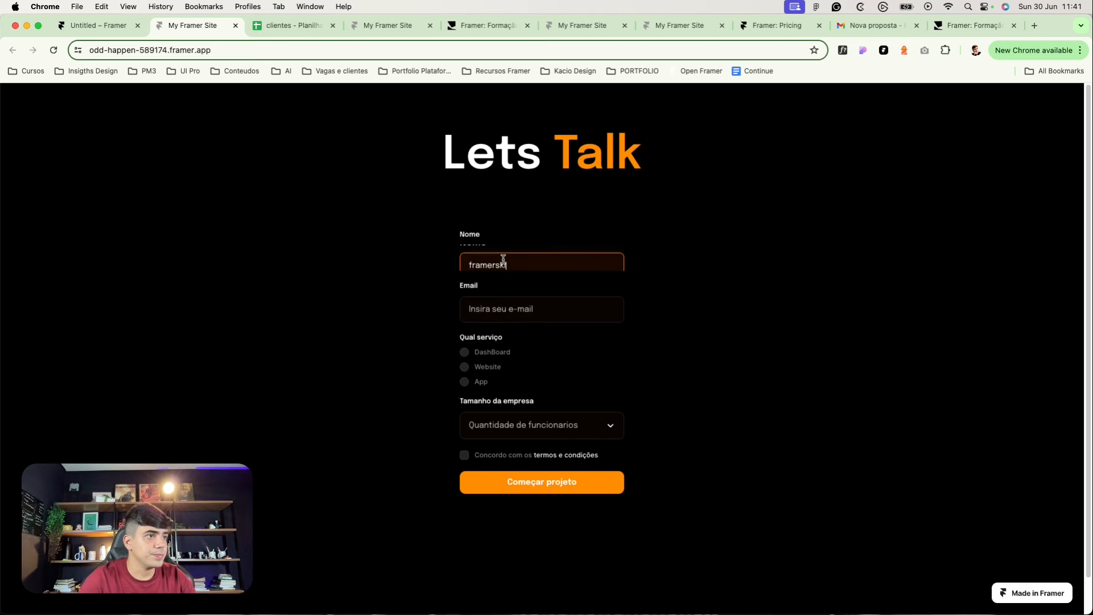
pyautogui.press('super+l')
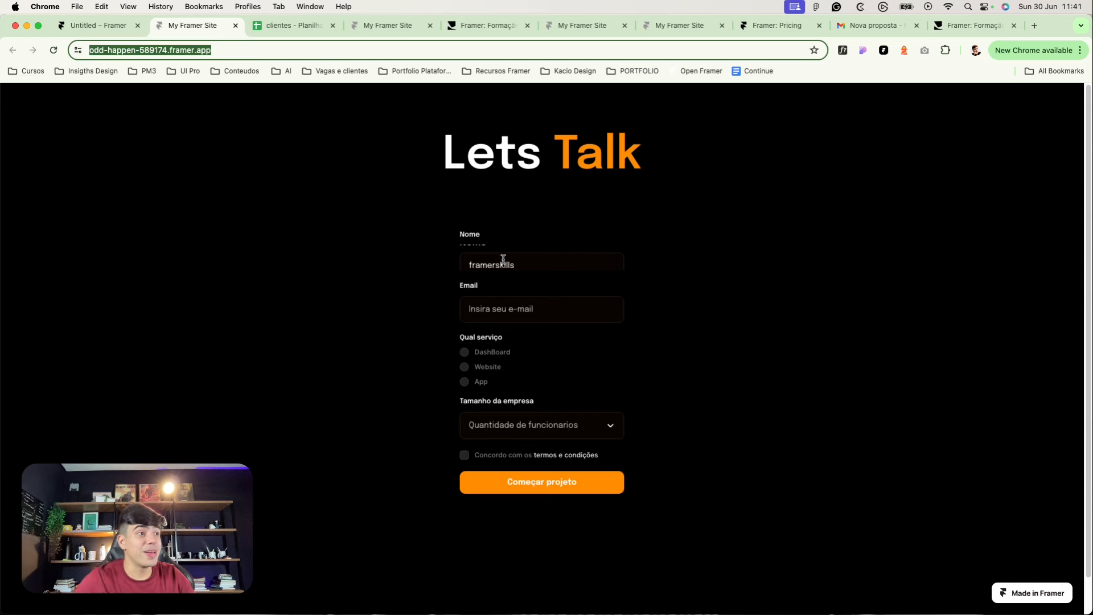
# Step: Change the form's name input height from fixed 46 to Fit
pyautogui.click(91, 25)
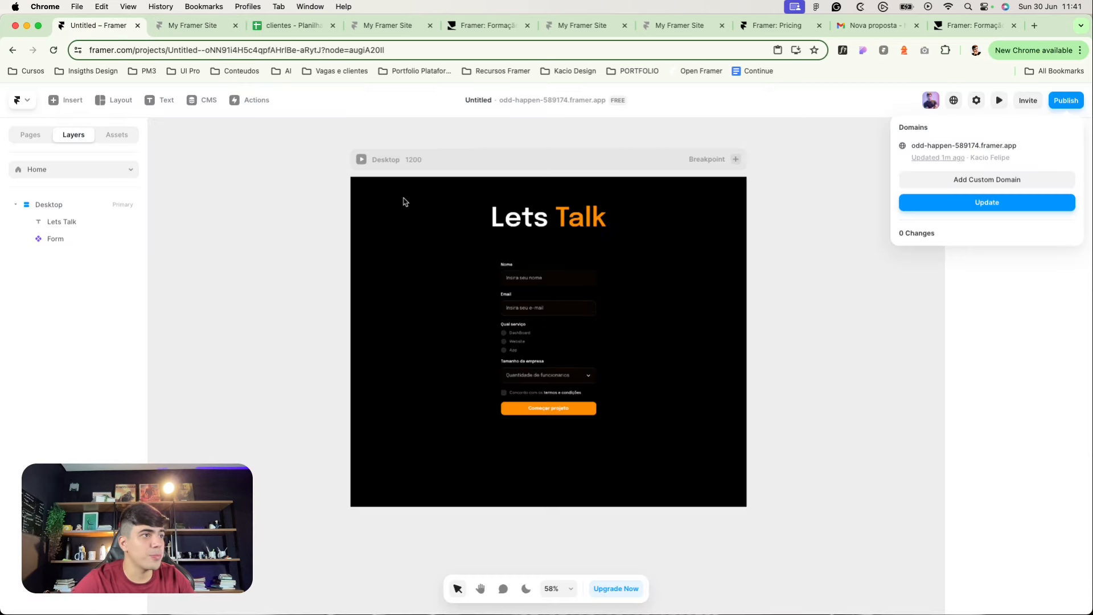
pyautogui.click(516, 278)
pyautogui.doubleClick(516, 278)
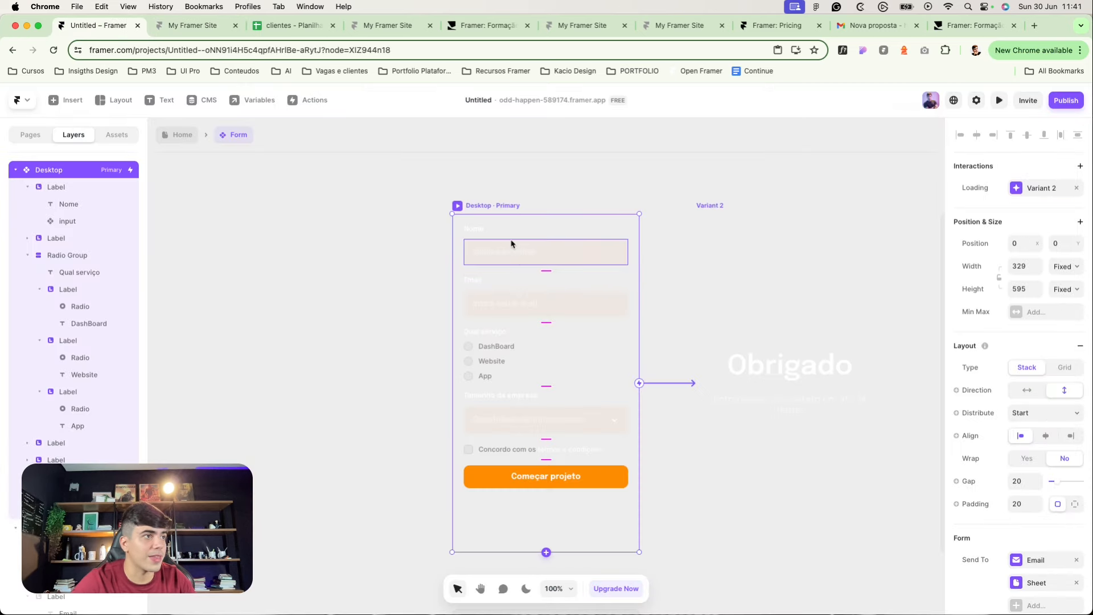
pyautogui.click(508, 237)
pyautogui.click(507, 257)
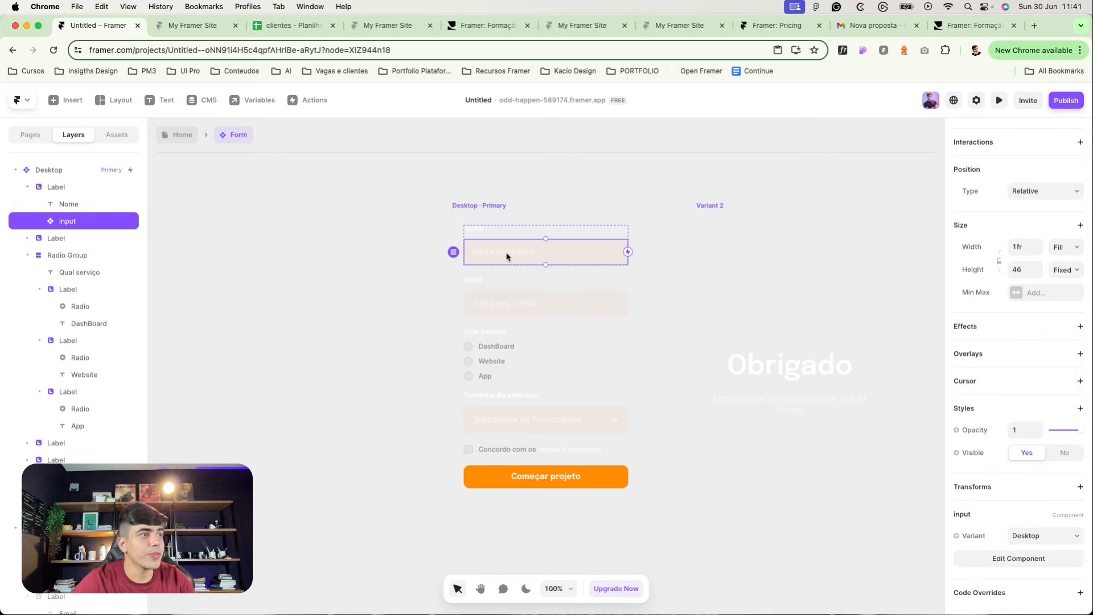
pyautogui.click(1066, 270)
pyautogui.click(1056, 308)
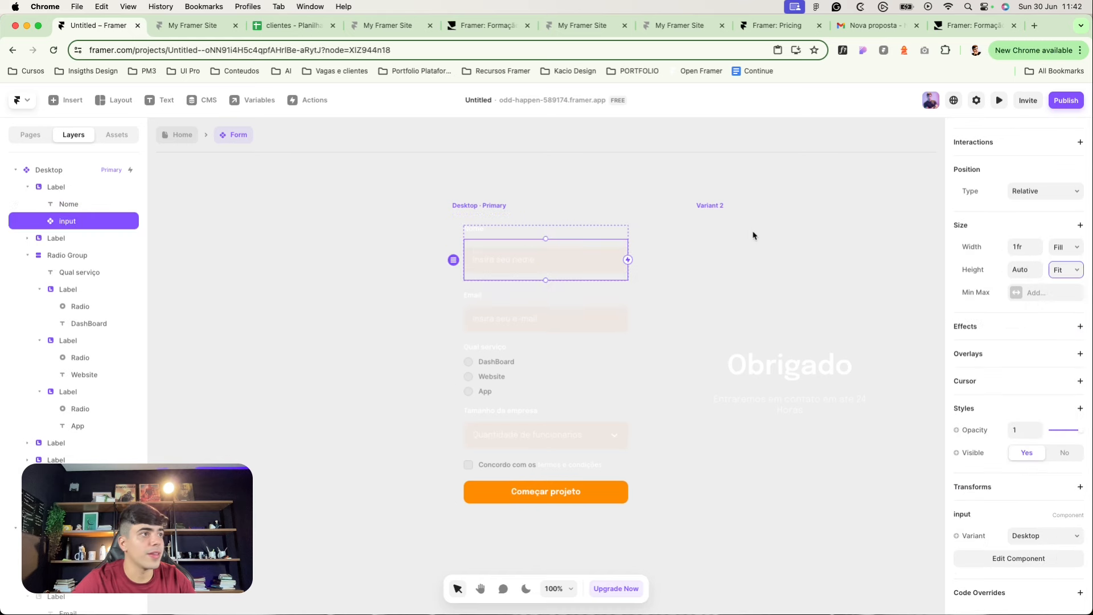
pyautogui.click(386, 172)
# Step: Delete the Nome text label, leave the component, and republish the site
pyautogui.click(476, 230)
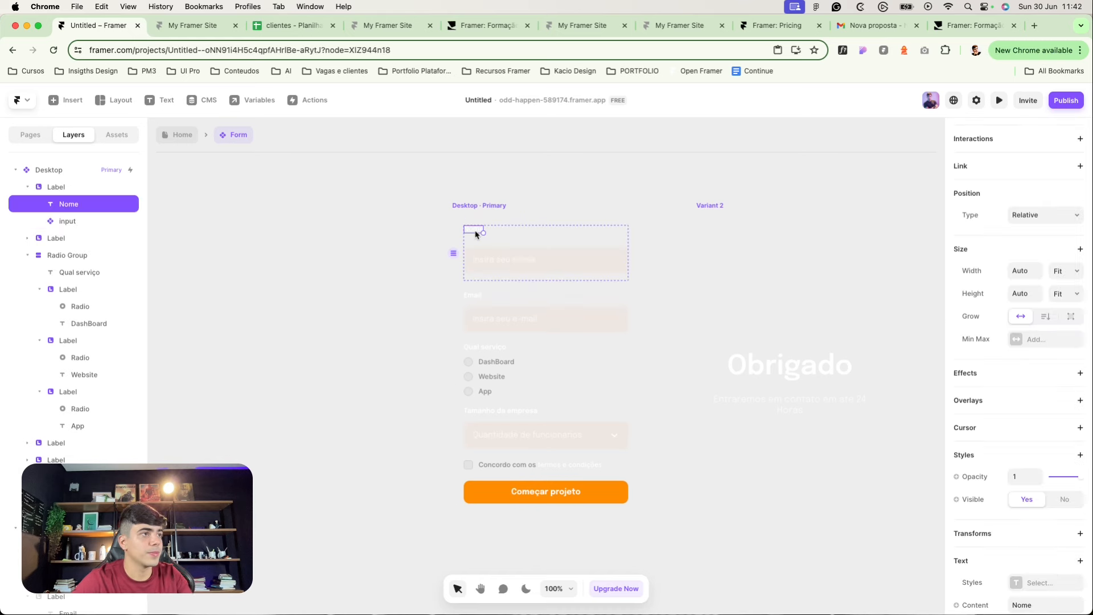
pyautogui.press('Delete')
pyautogui.press('Escape')
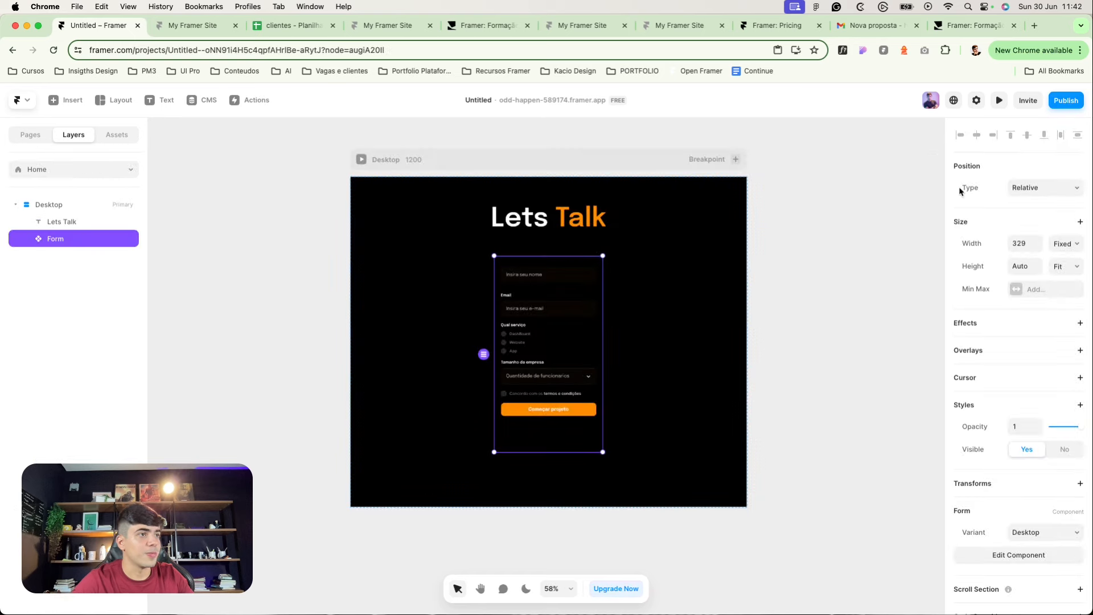
pyautogui.click(1052, 100)
pyautogui.click(996, 202)
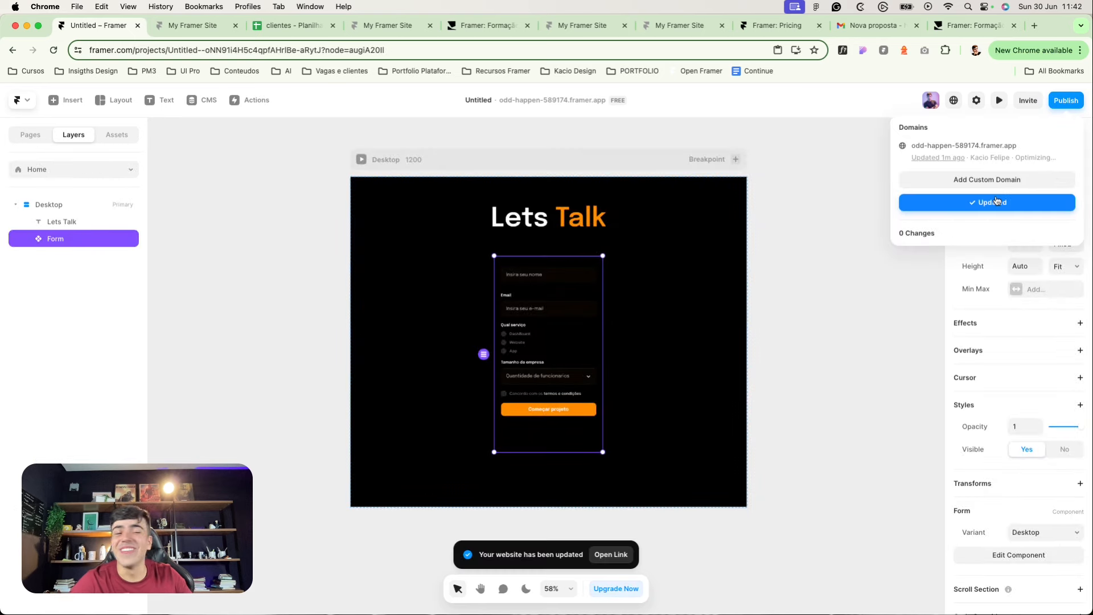
# Step: On the live site, submit a sample name and email with Website, 0 - 10 Funcionarios, terms accepted
pyautogui.click(968, 146)
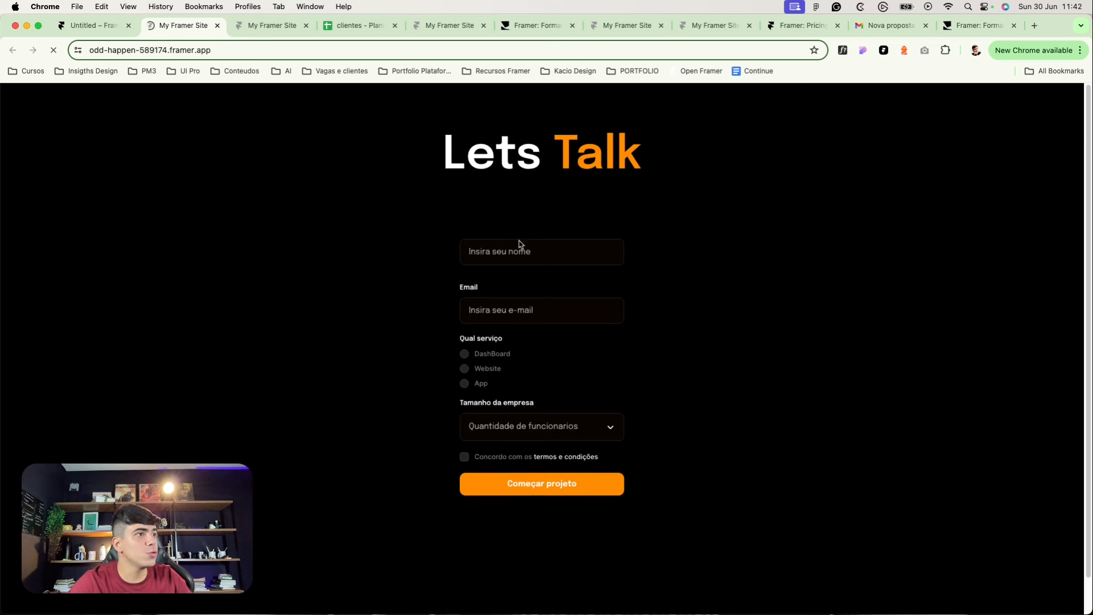
pyautogui.click(512, 254)
pyautogui.write('F')
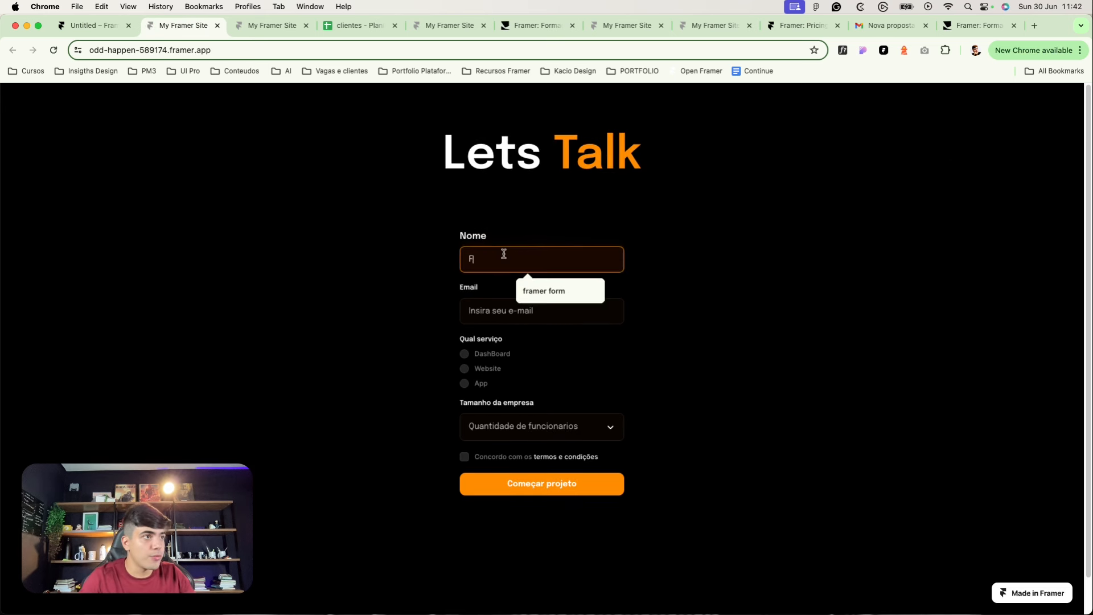
pyautogui.write('ramer Skills')
pyautogui.press('Tab')
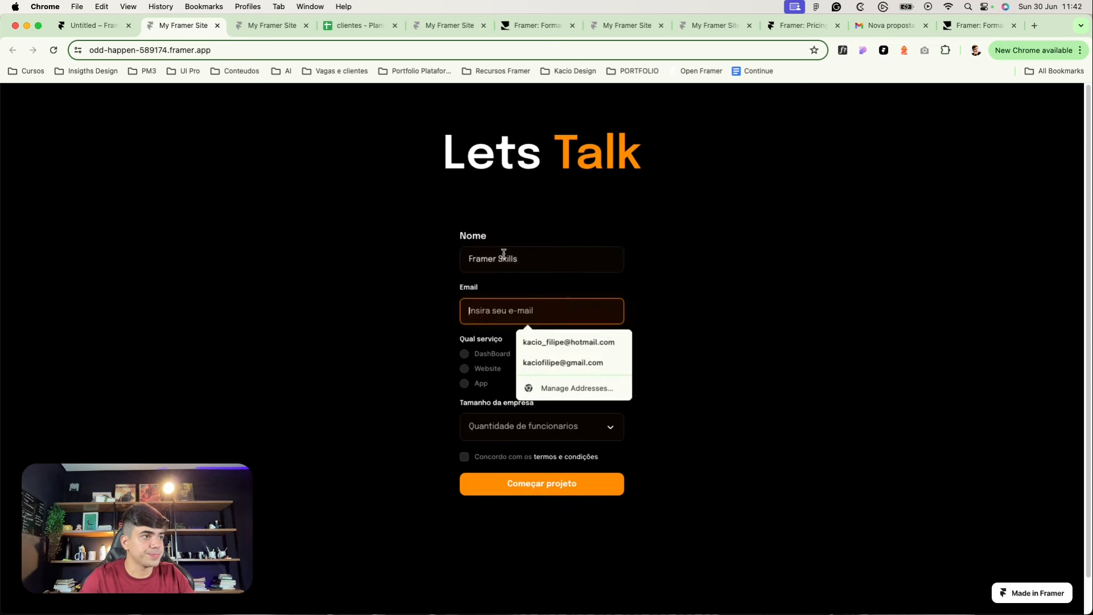
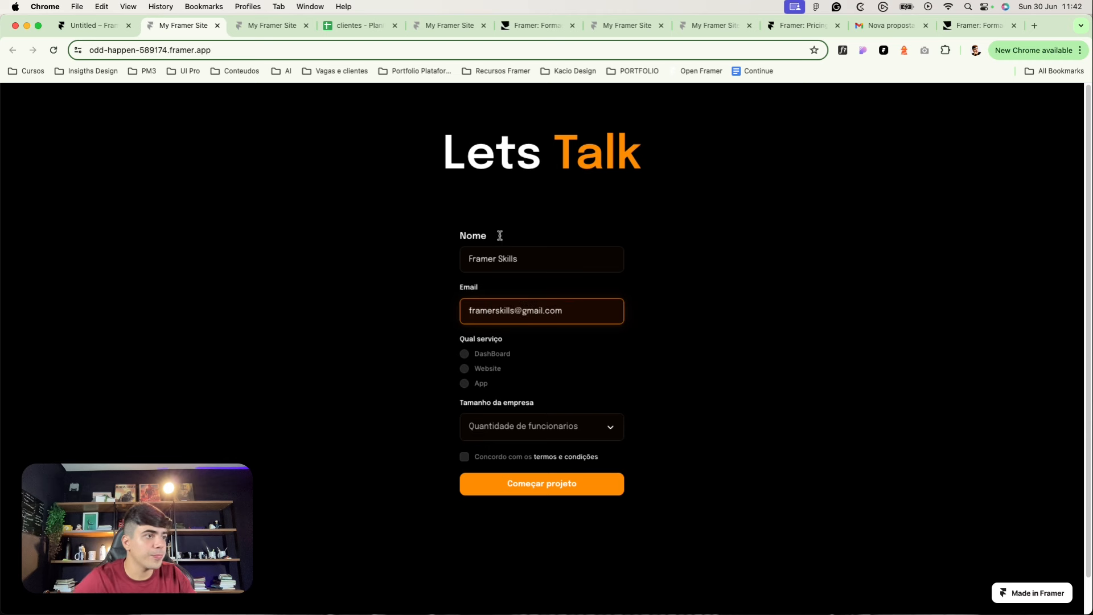
pyautogui.click(465, 368)
pyautogui.click(474, 419)
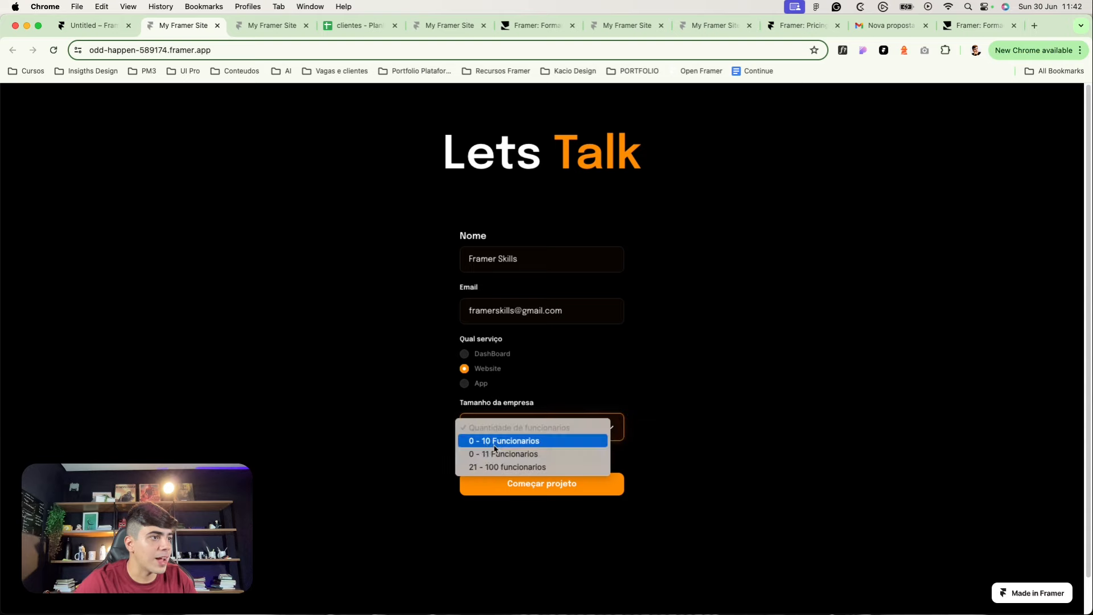
pyautogui.click(489, 442)
pyautogui.click(464, 456)
pyautogui.click(504, 491)
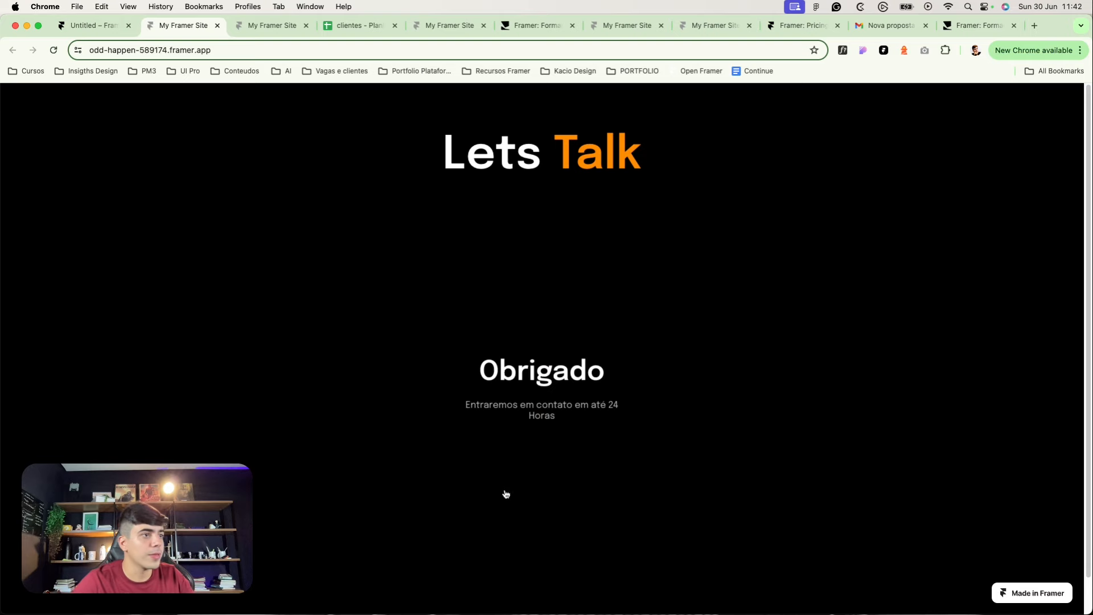
# Step: Open the newest Nova proposta email in Gmail and check the submitted name in it
pyautogui.click(888, 25)
pyautogui.click(201, 133)
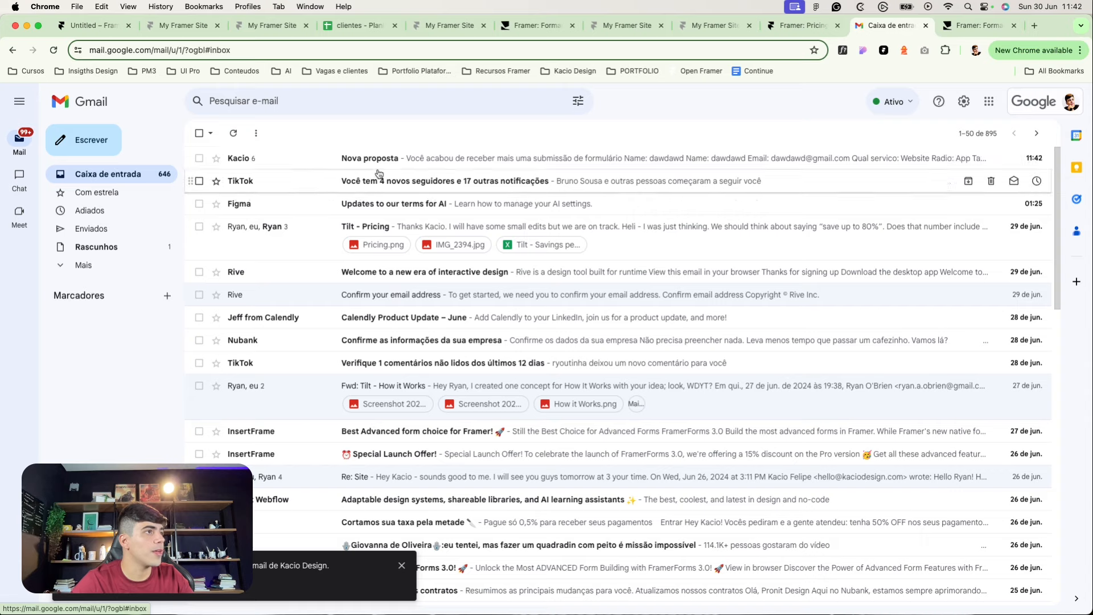
pyautogui.click(390, 164)
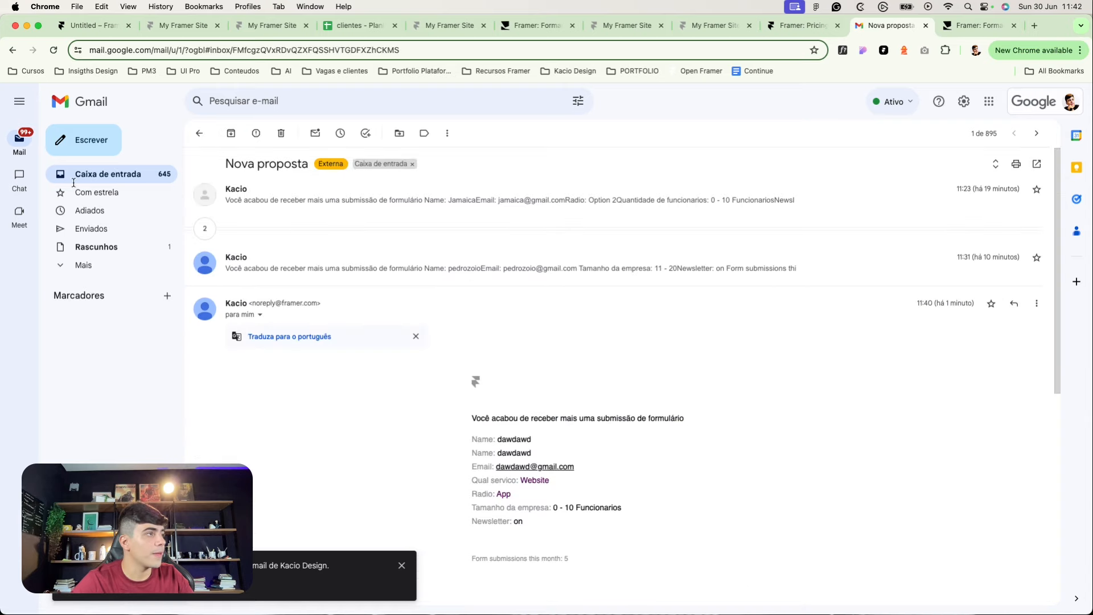
pyautogui.click(100, 179)
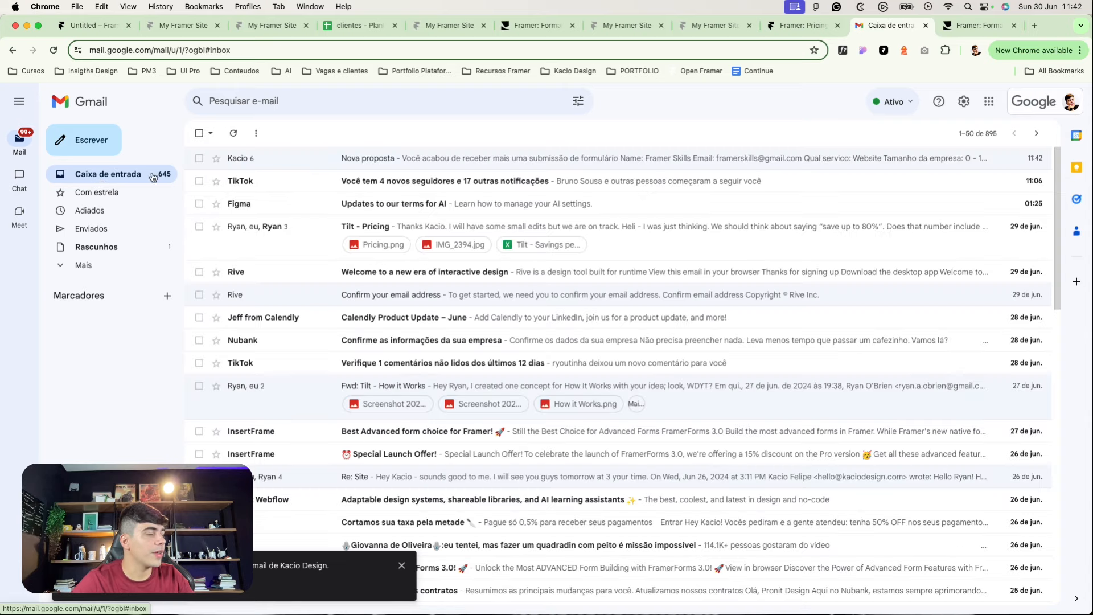
pyautogui.click(270, 165)
pyautogui.click(97, 177)
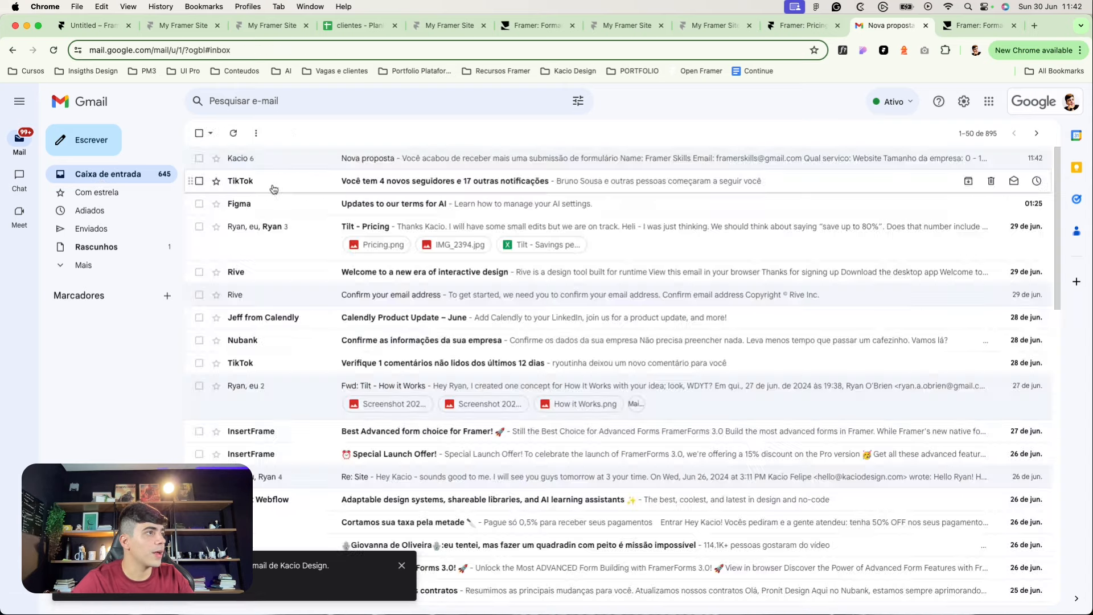
pyautogui.click(302, 164)
pyautogui.moveTo(498, 422); pyautogui.dragTo(544, 422)
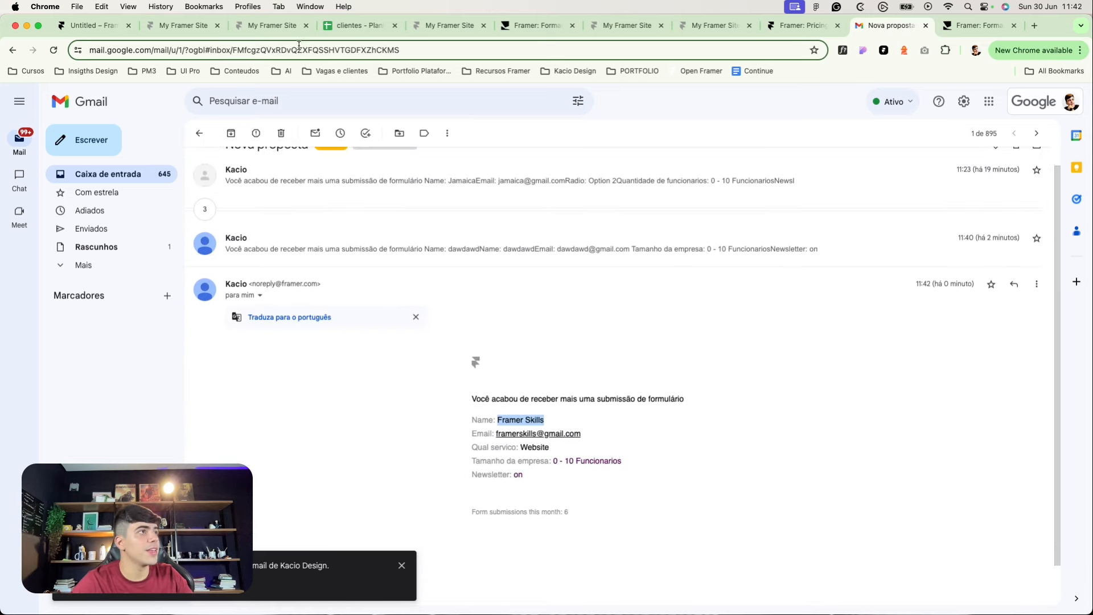
pyautogui.click(359, 25)
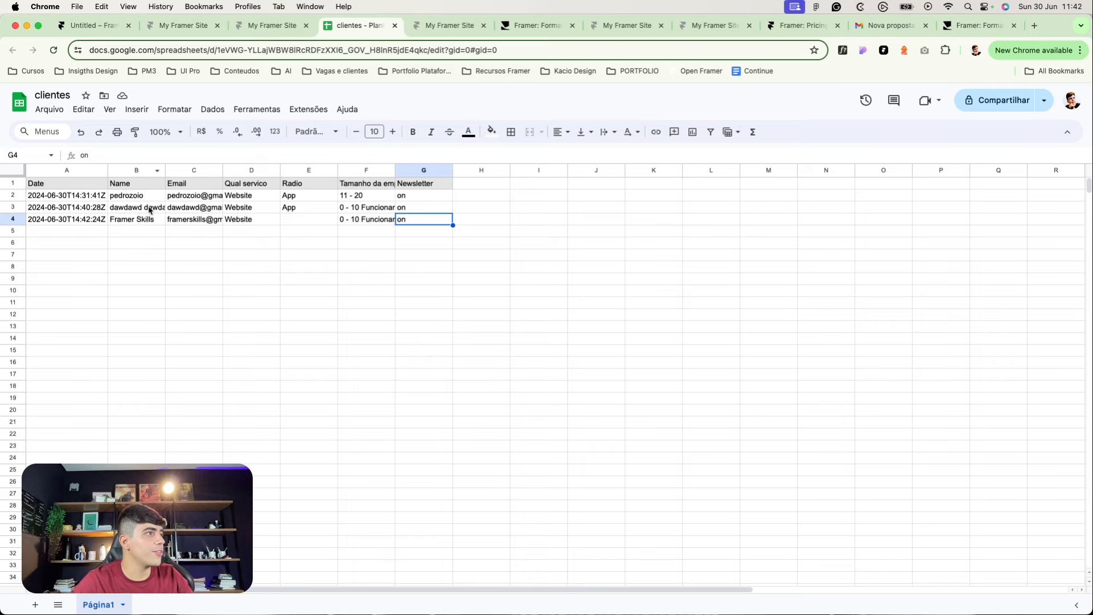
pyautogui.click(53, 50)
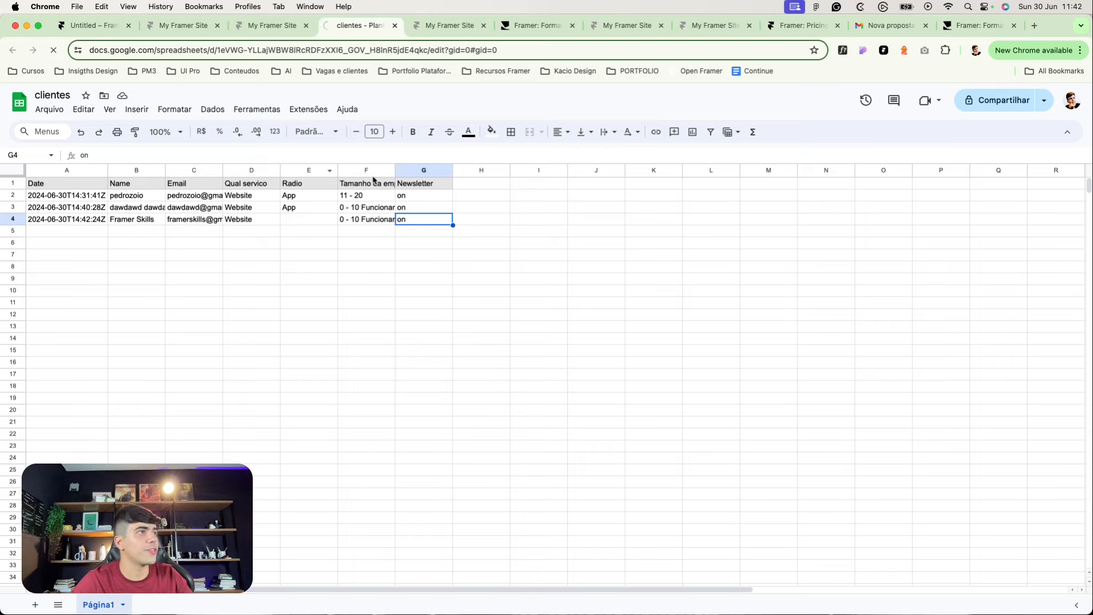
pyautogui.click(364, 208)
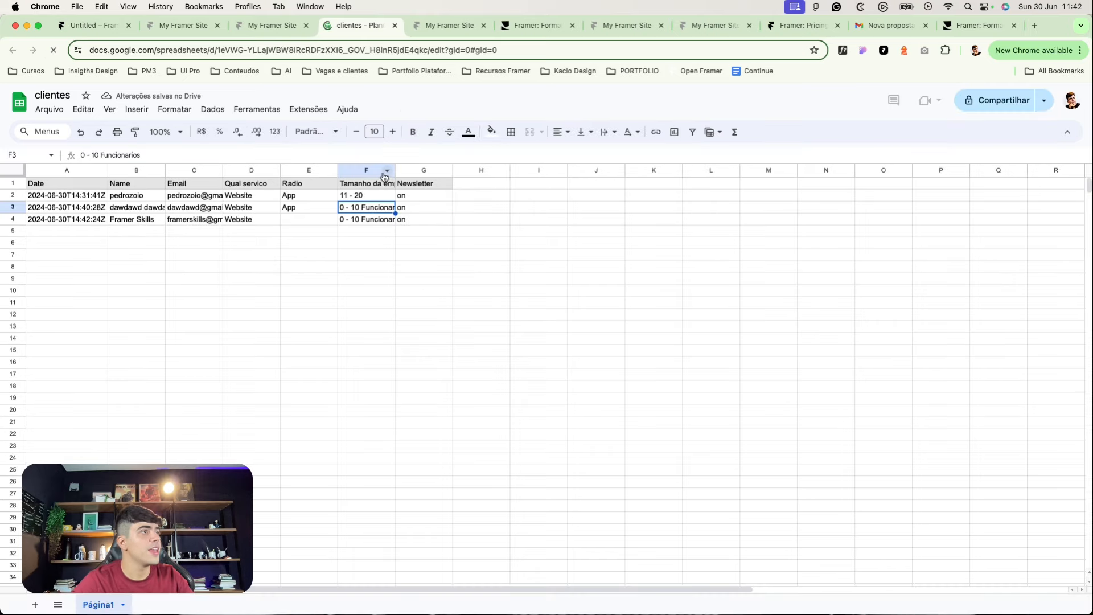
pyautogui.click(294, 232)
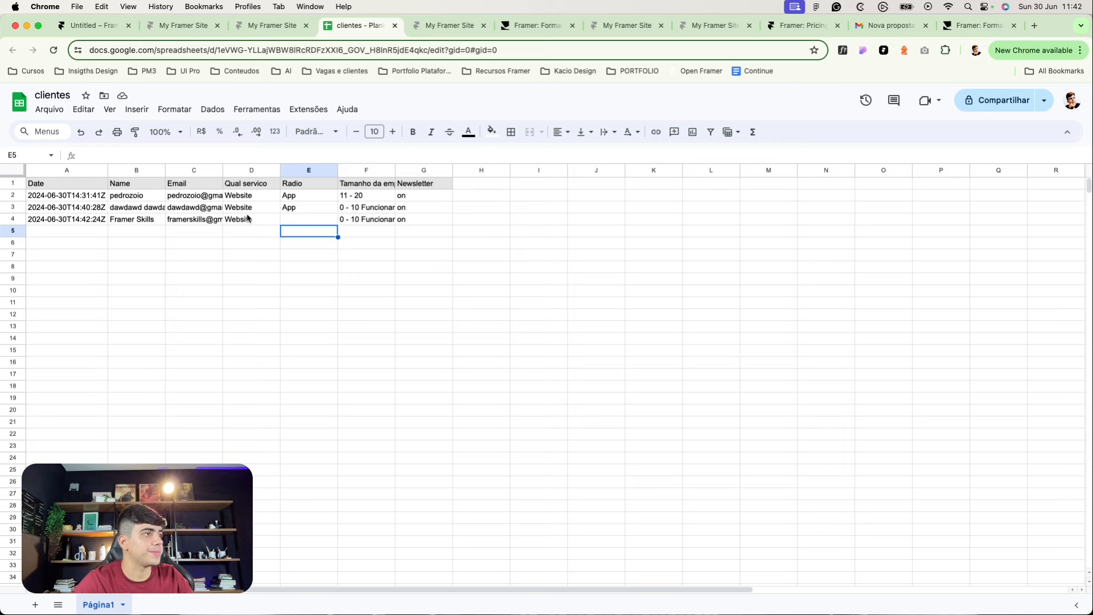
pyautogui.moveTo(247, 218); pyautogui.dragTo(249, 198)
pyautogui.click(249, 197)
pyautogui.click(302, 172)
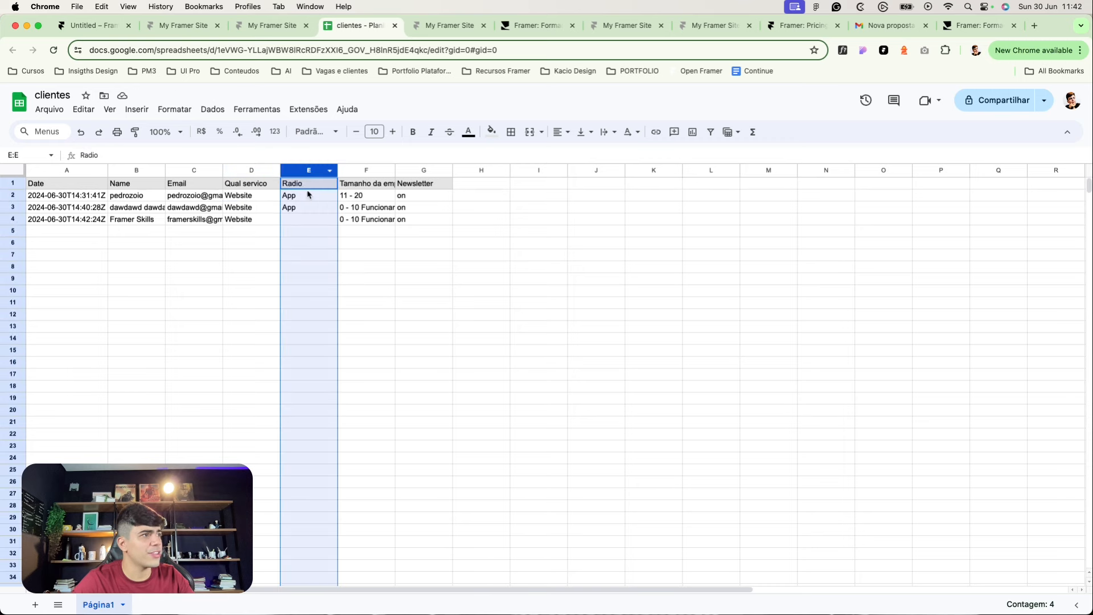
pyautogui.click(308, 194)
pyautogui.moveTo(244, 195); pyautogui.dragTo(237, 218)
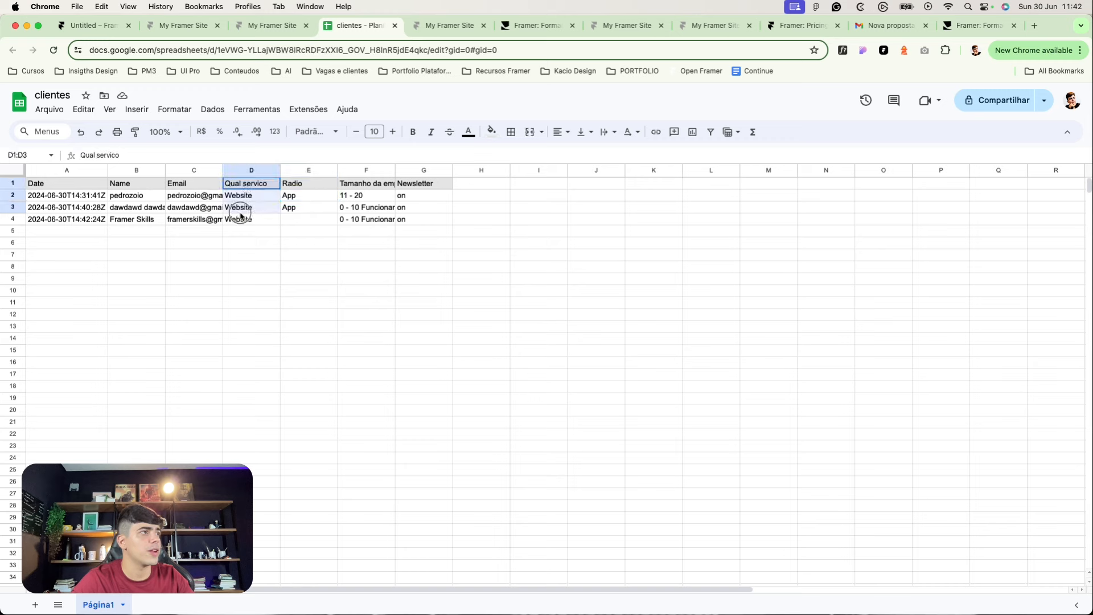
pyautogui.click(238, 222)
pyautogui.click(491, 258)
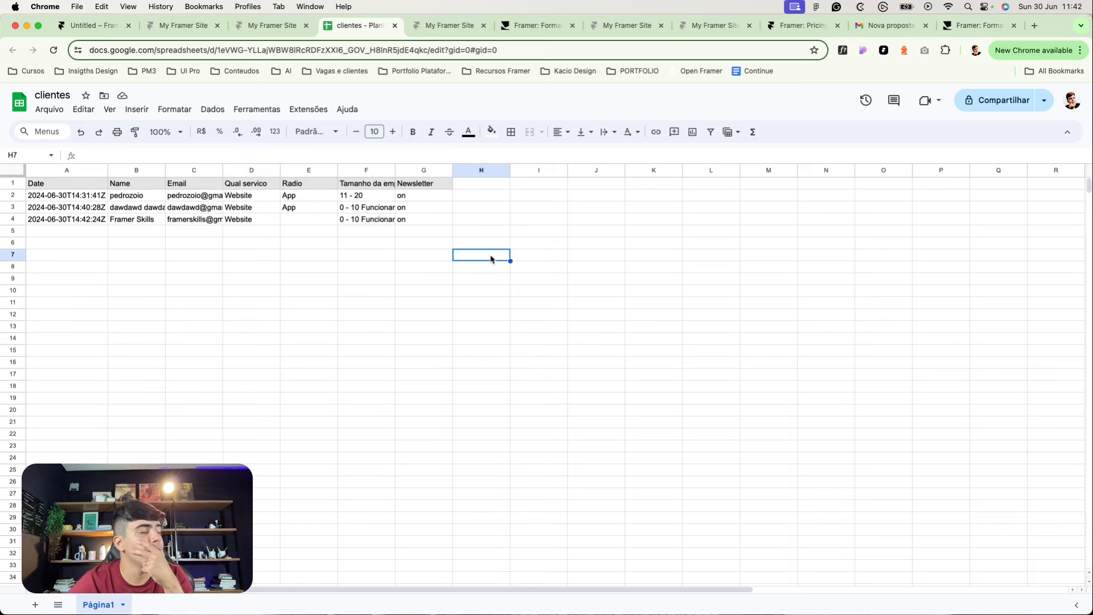